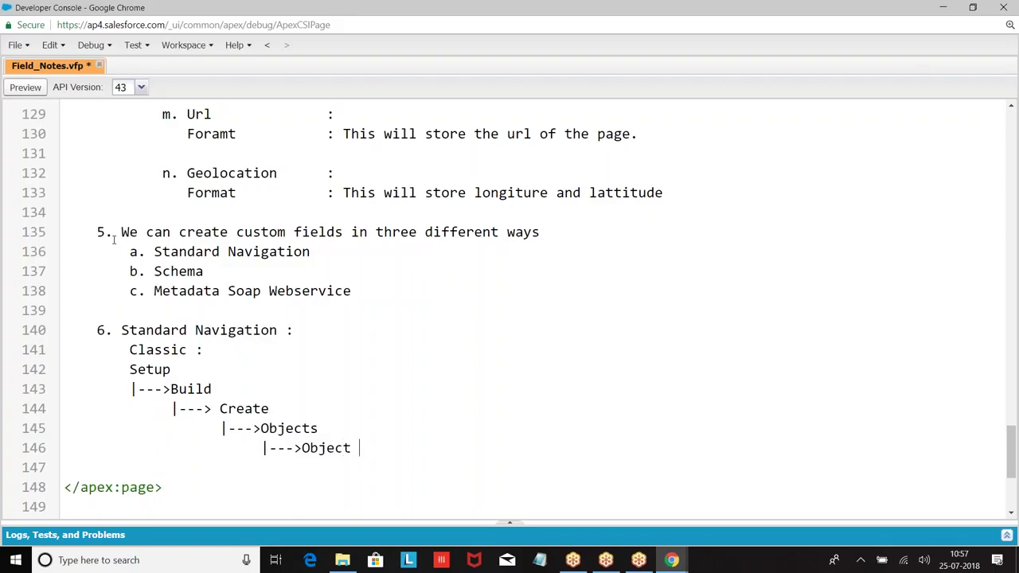
Add indented '|--->Custom Fields and Relations' and '|--->New' lines under Object Name in Field_Notes.vfp.
{"action": "key", "text": "Return"}
{"action": "key", "text": "Tab"}
{"action": "key", "text": "Tab"}
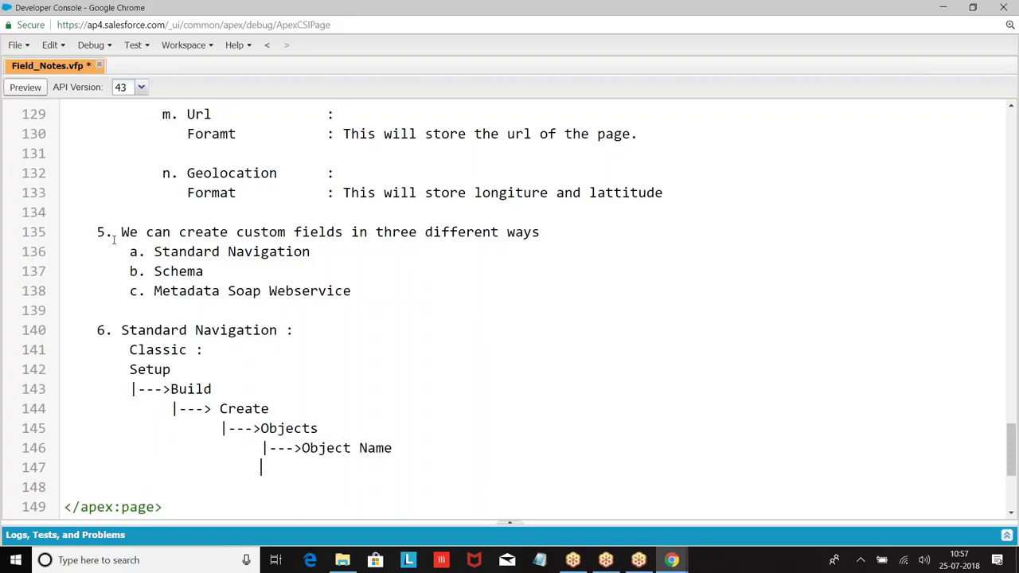
{"action": "type", "text": "|--->Custom Fiels"}
{"action": "key", "text": "BackSpace"}
{"action": "type", "text": "ds &Rel"}
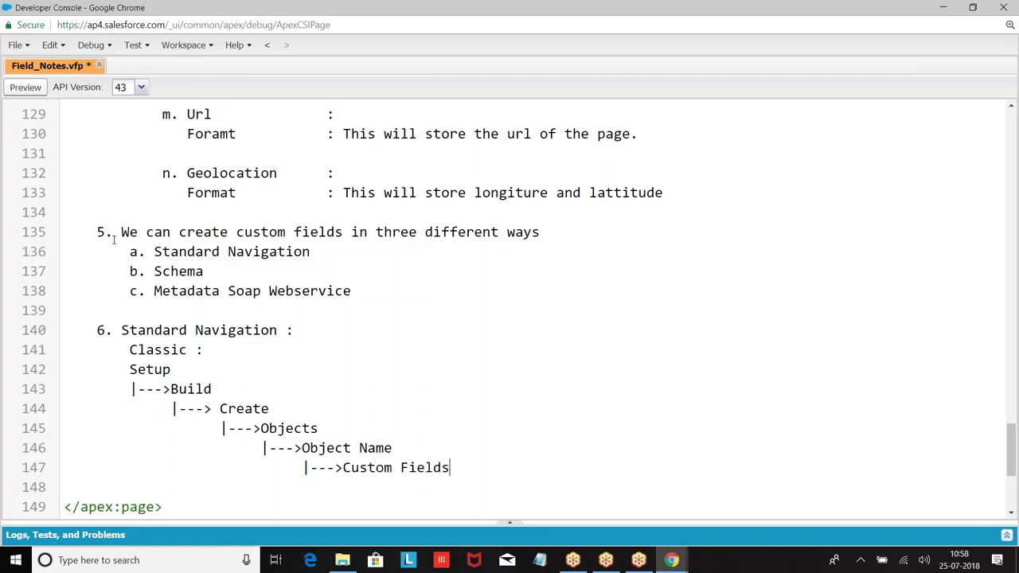
{"action": "key", "text": "BackSpace"}
{"action": "key", "text": "BackSpace"}
{"action": "key", "text": "BackSpace"}
{"action": "key", "text": "BackSpace"}
{"action": "type", "text": "and Relations"}
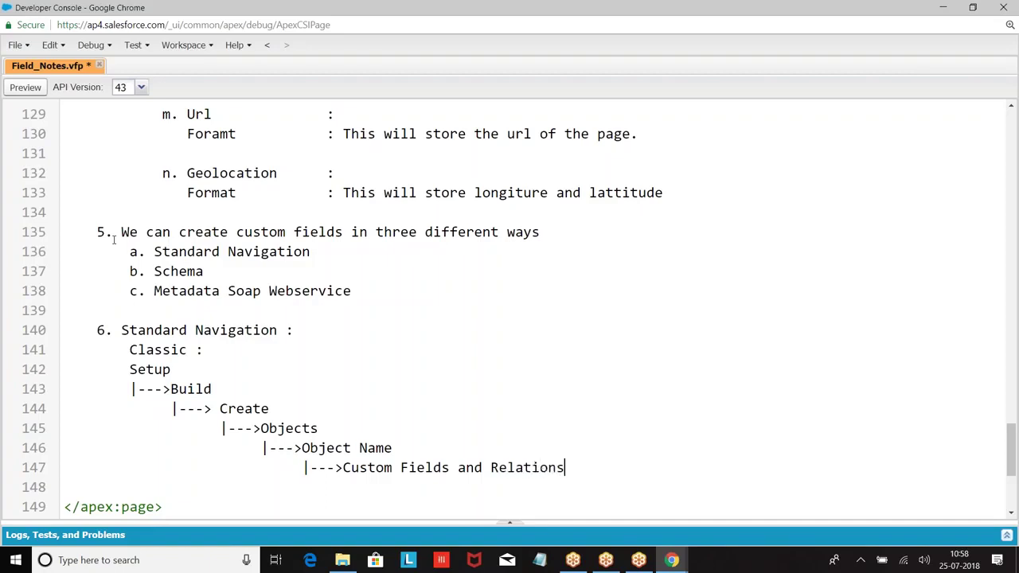
{"action": "key", "text": "Return"}
{"action": "key", "text": "Tab"}
{"action": "key", "text": "Tab"}
{"action": "key", "text": "Tab"}
{"action": "key", "text": "Tab"}
{"action": "key", "text": "Tab"}
{"action": "key", "text": "Tab"}
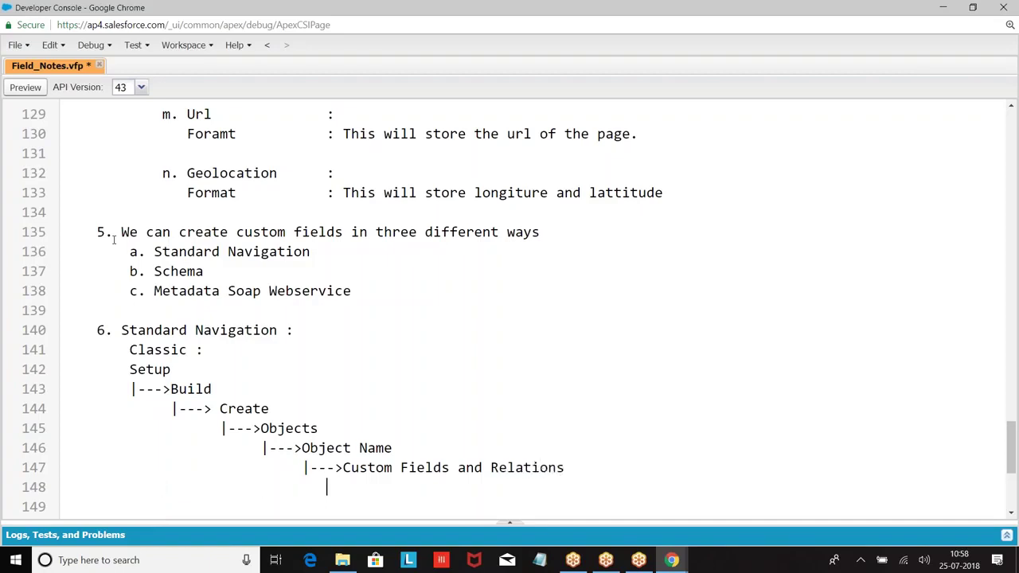
{"action": "type", "text": "|--->New"}
Insert blank lines between the navigation path and </apex:page>.
{"action": "scroll", "coordinate": [114, 240], "scroll_direction": "down", "scroll_amount": 3}
{"action": "scroll", "coordinate": [113, 240], "scroll_direction": "up", "scroll_amount": 1}
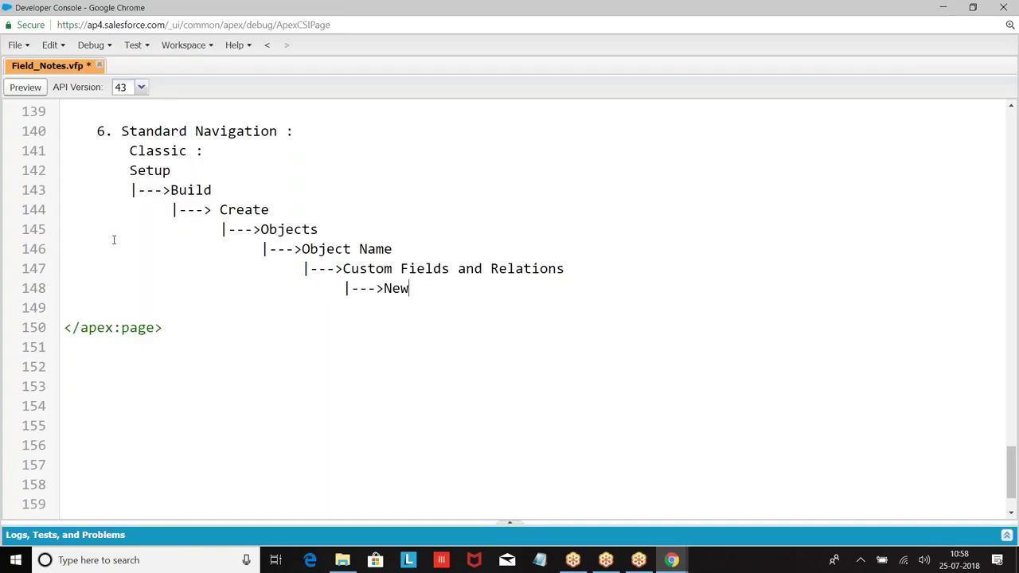
{"action": "key", "text": "Return"}
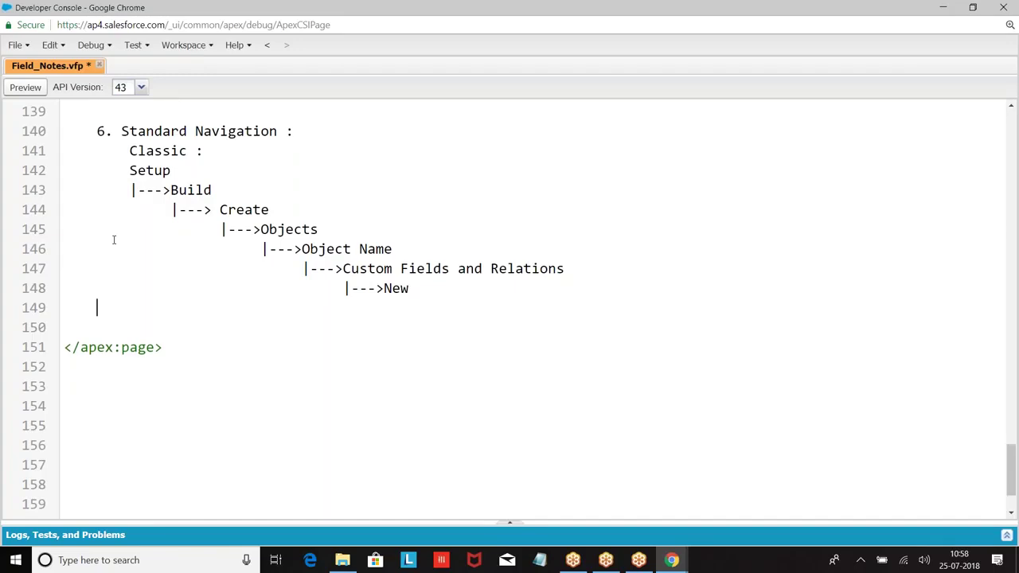
{"action": "key", "text": "Return"}
{"action": "key", "text": "Up"}
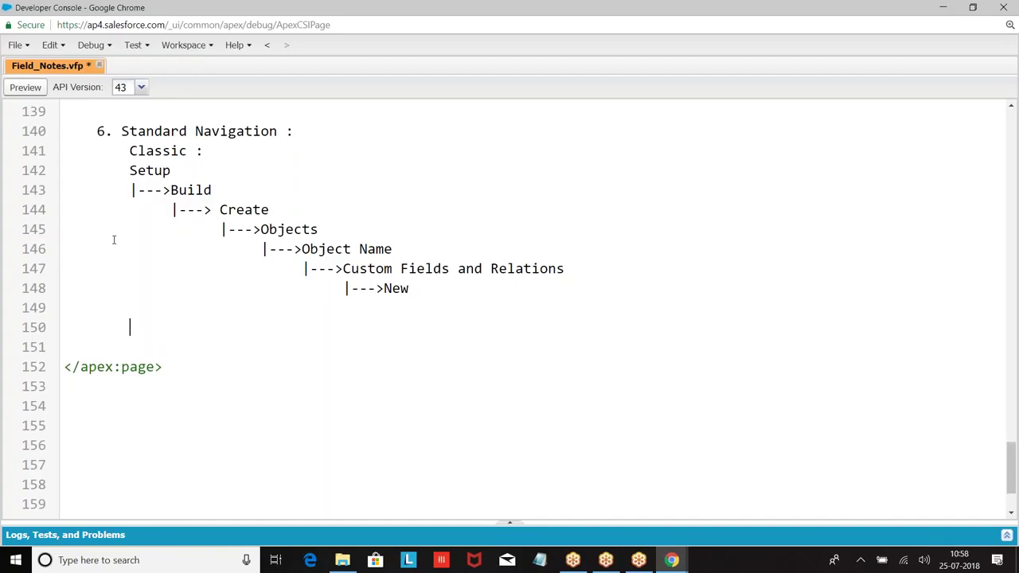
Go to Setup > Build > Create > Objects and open the Customer object's Custom Fields & Relationships section.
{"action": "mouse_move", "coordinate": [671, 560]}
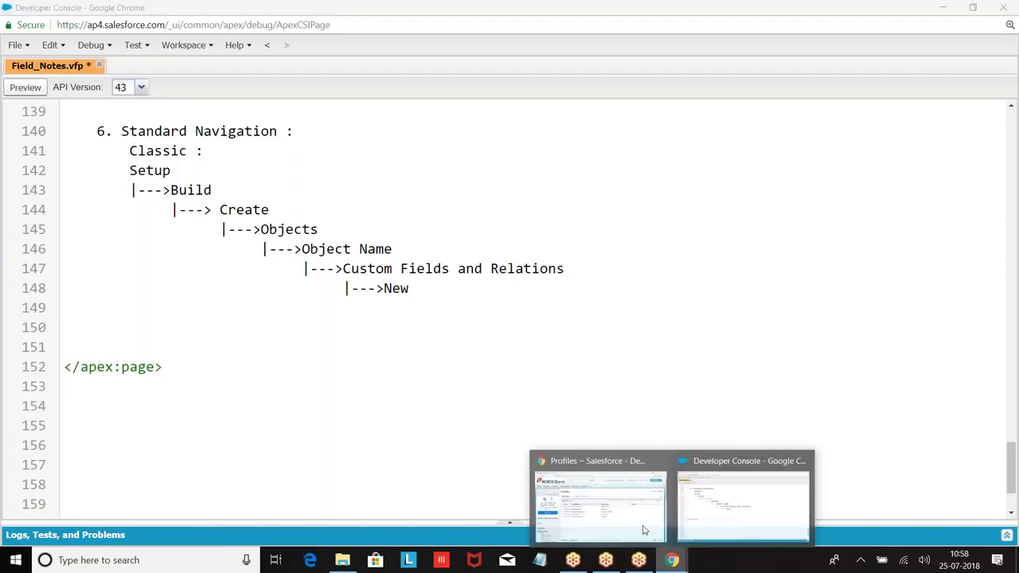
{"action": "left_click", "coordinate": [592, 477]}
{"action": "left_click", "coordinate": [816, 68]}
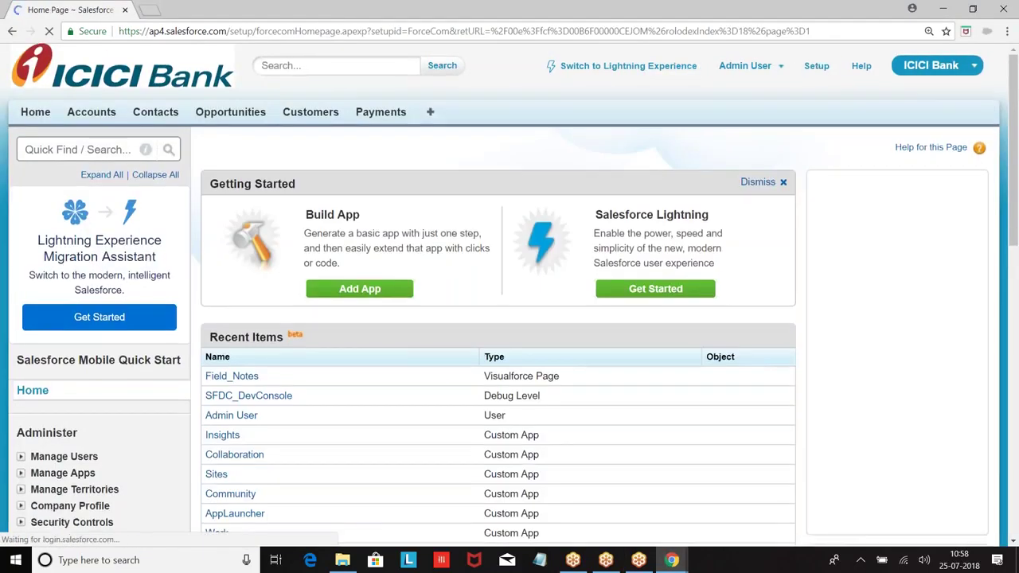
{"action": "scroll", "coordinate": [816, 69], "scroll_direction": "down", "scroll_amount": 3}
{"action": "scroll", "coordinate": [32, 163], "scroll_direction": "down", "scroll_amount": 5}
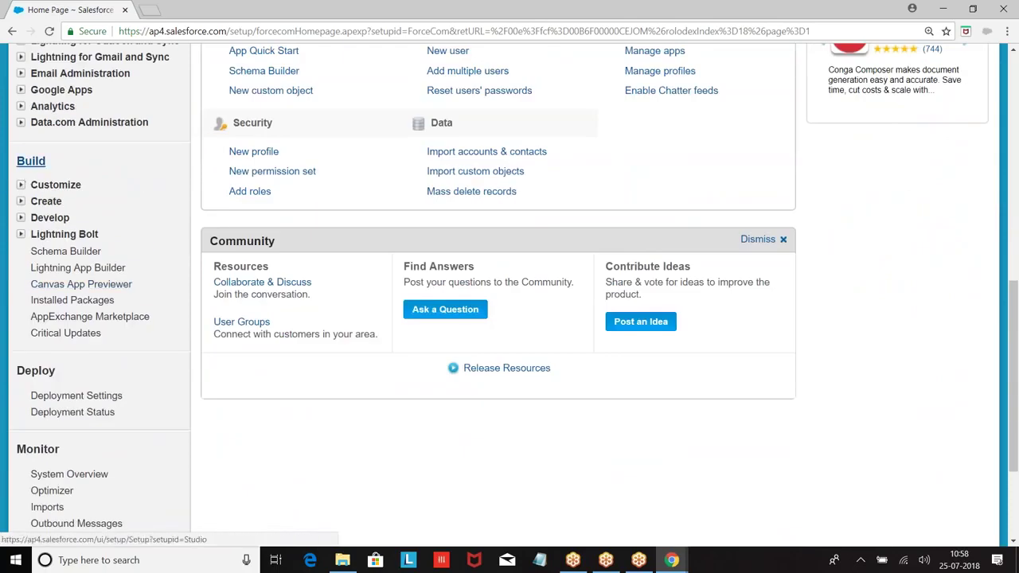
{"action": "left_click", "coordinate": [21, 202]}
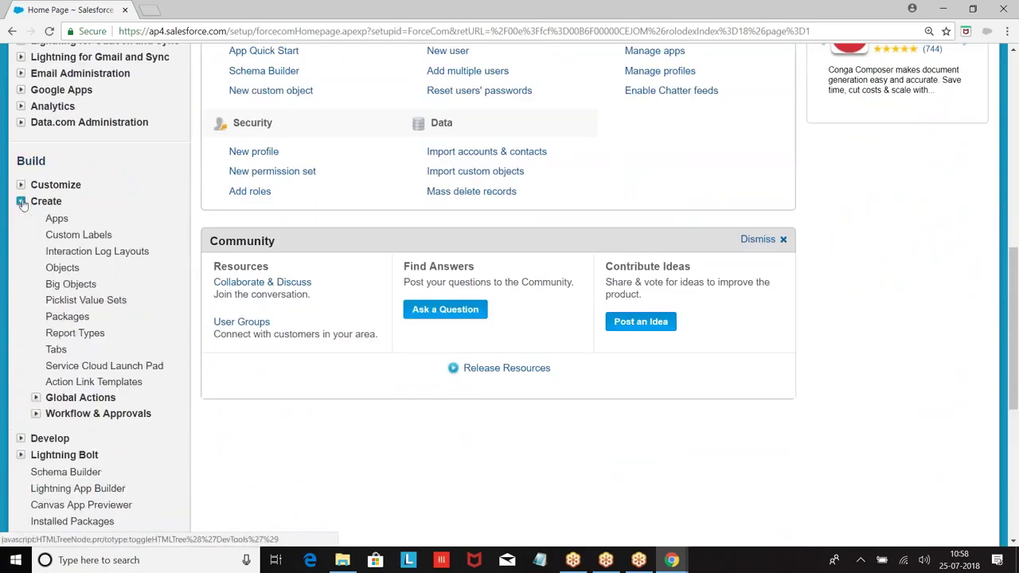
{"action": "left_click", "coordinate": [62, 268]}
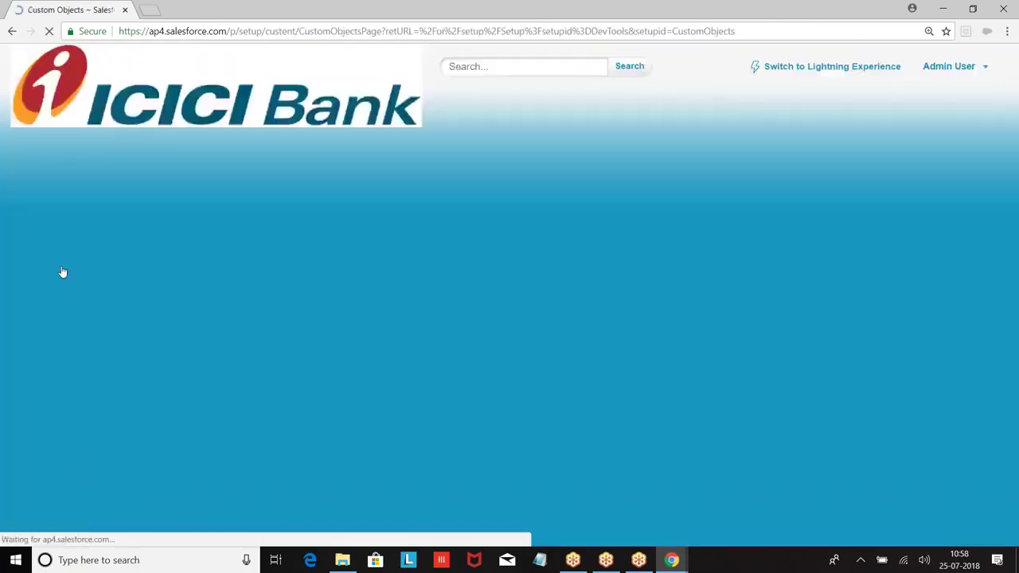
{"action": "scroll", "coordinate": [446, 215], "scroll_direction": "down", "scroll_amount": 2}
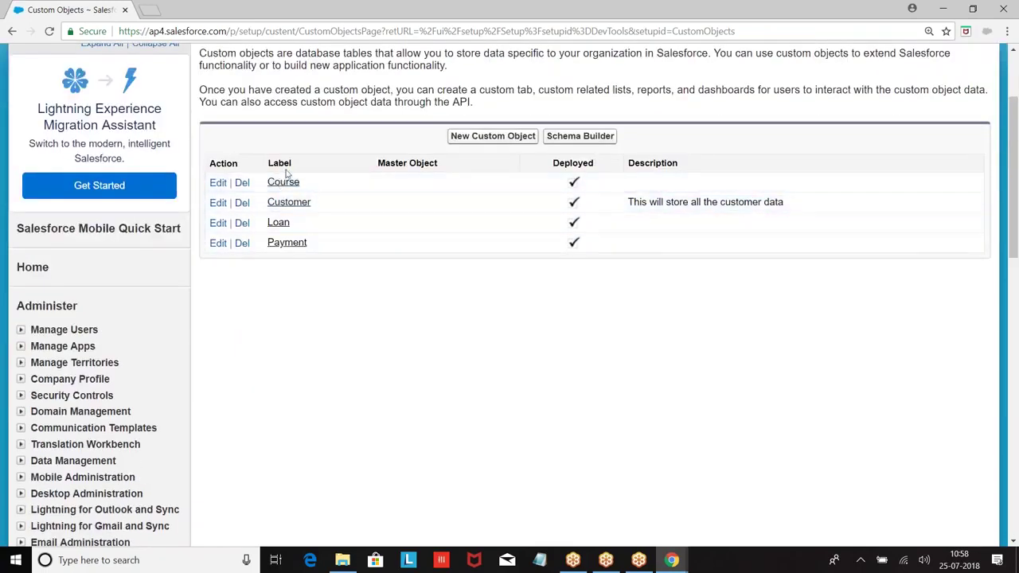
{"action": "left_click", "coordinate": [289, 206]}
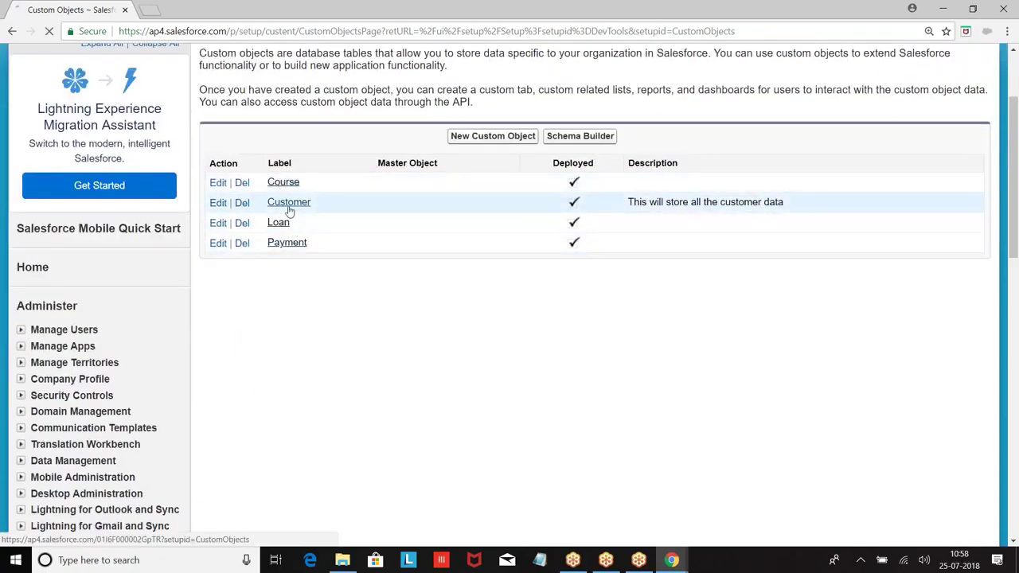
{"action": "scroll", "coordinate": [289, 210], "scroll_direction": "down", "scroll_amount": 5}
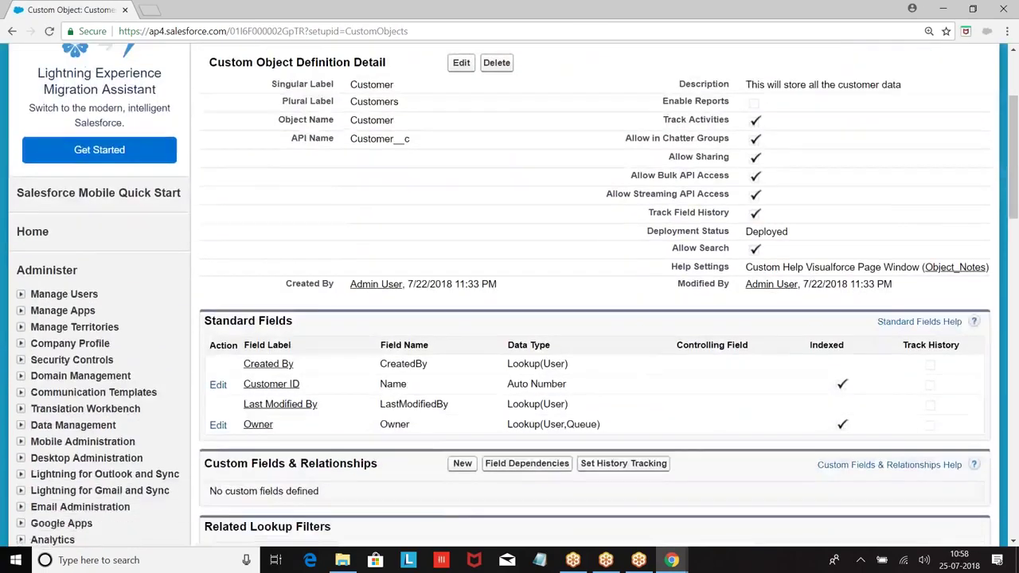
{"action": "scroll", "coordinate": [462, 180], "scroll_direction": "down", "scroll_amount": 2}
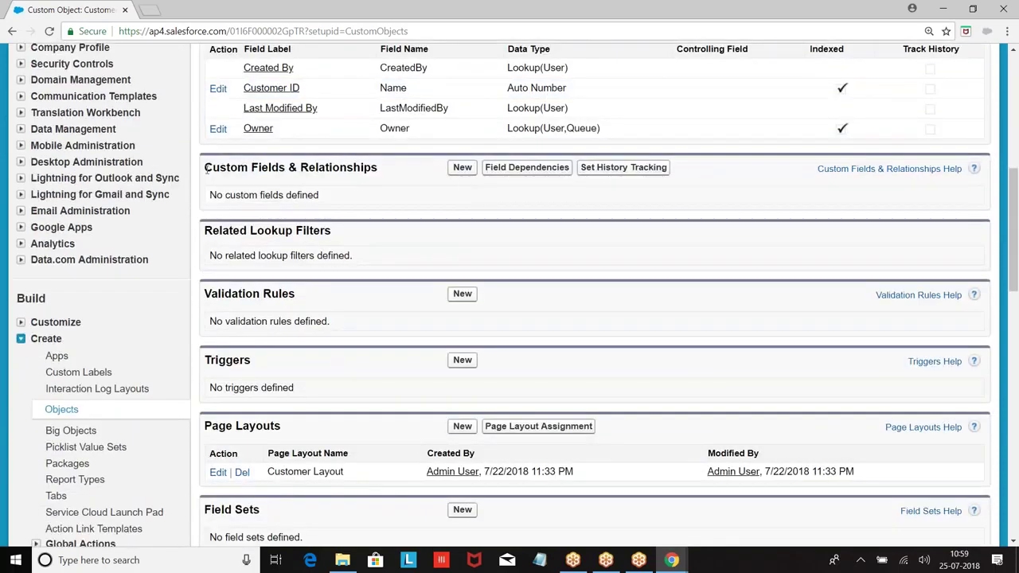
{"action": "left_click_drag", "start_coordinate": [205, 168], "coordinate": [402, 169]}
Start a new Customer custom field with the Text data type and move to its details.
{"action": "left_click", "coordinate": [464, 168]}
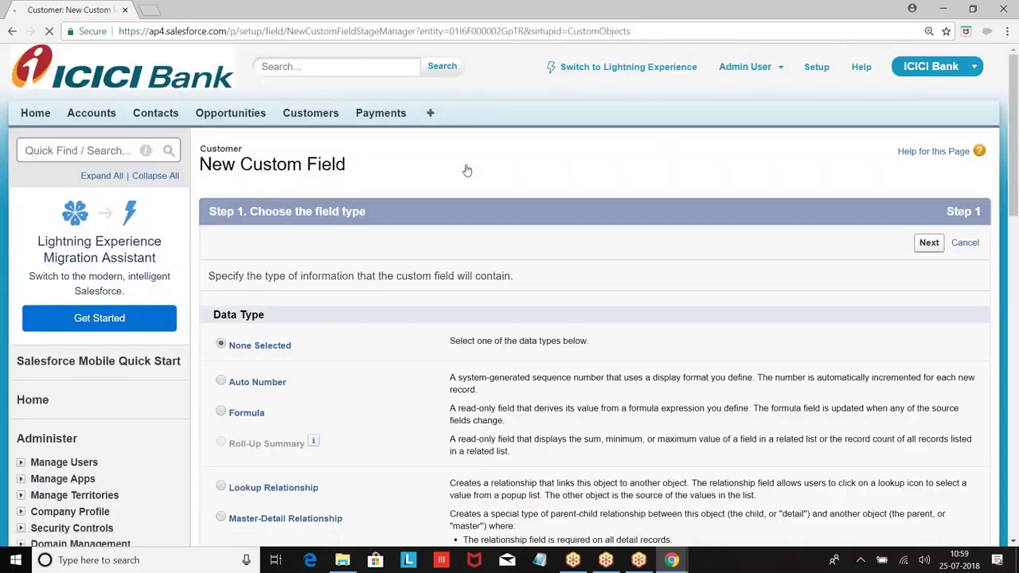
{"action": "scroll", "coordinate": [467, 172], "scroll_direction": "down", "scroll_amount": 5}
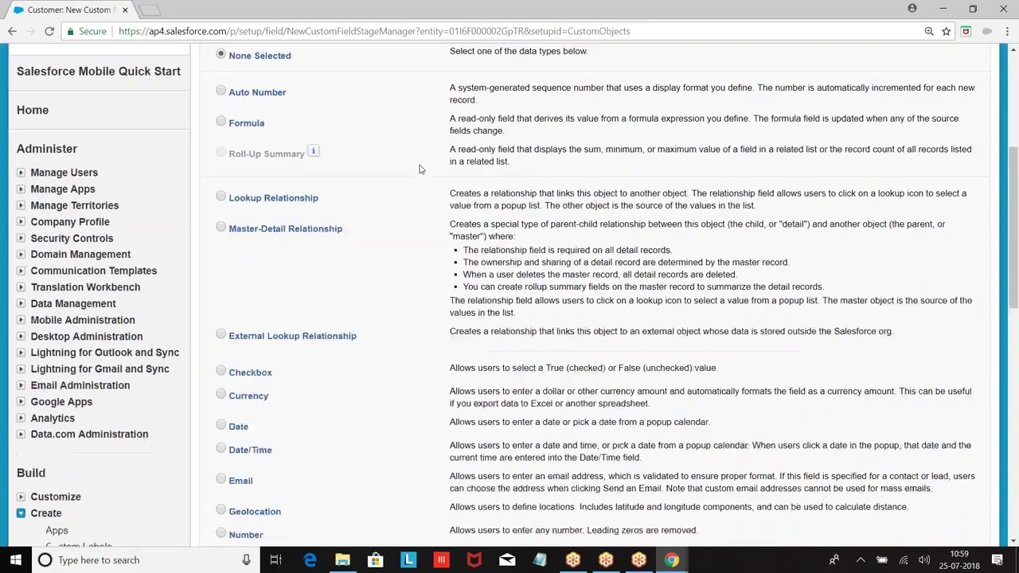
{"action": "scroll", "coordinate": [329, 164], "scroll_direction": "up", "scroll_amount": 3}
{"action": "scroll", "coordinate": [328, 163], "scroll_direction": "down", "scroll_amount": 2}
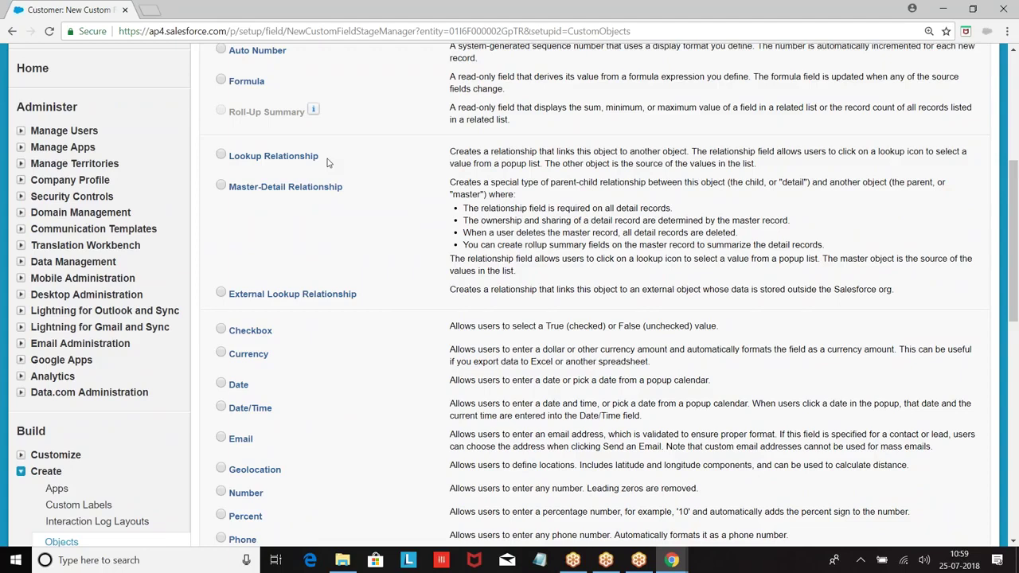
{"action": "scroll", "coordinate": [279, 158], "scroll_direction": "up", "scroll_amount": 2}
{"action": "scroll", "coordinate": [278, 158], "scroll_direction": "down", "scroll_amount": 1}
{"action": "scroll", "coordinate": [276, 149], "scroll_direction": "down", "scroll_amount": 2}
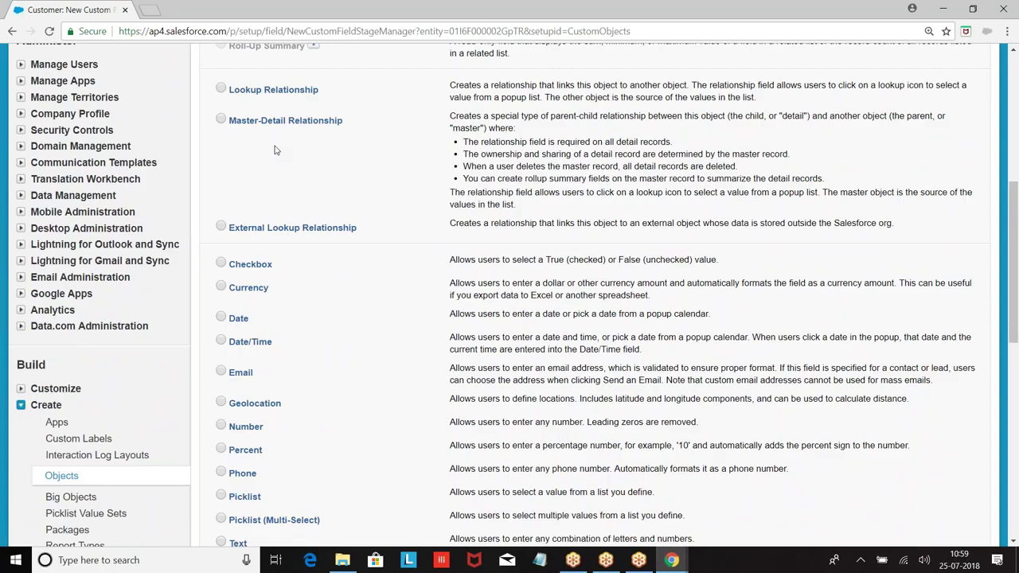
{"action": "scroll", "coordinate": [259, 167], "scroll_direction": "down", "scroll_amount": 2}
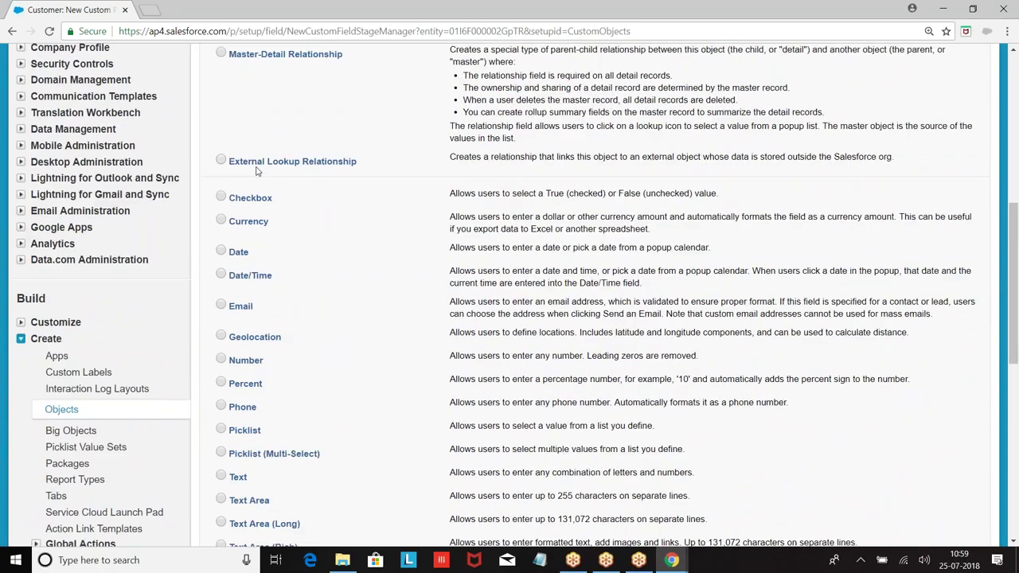
{"action": "scroll", "coordinate": [256, 171], "scroll_direction": "down", "scroll_amount": 2}
{"action": "left_click", "coordinate": [221, 279]}
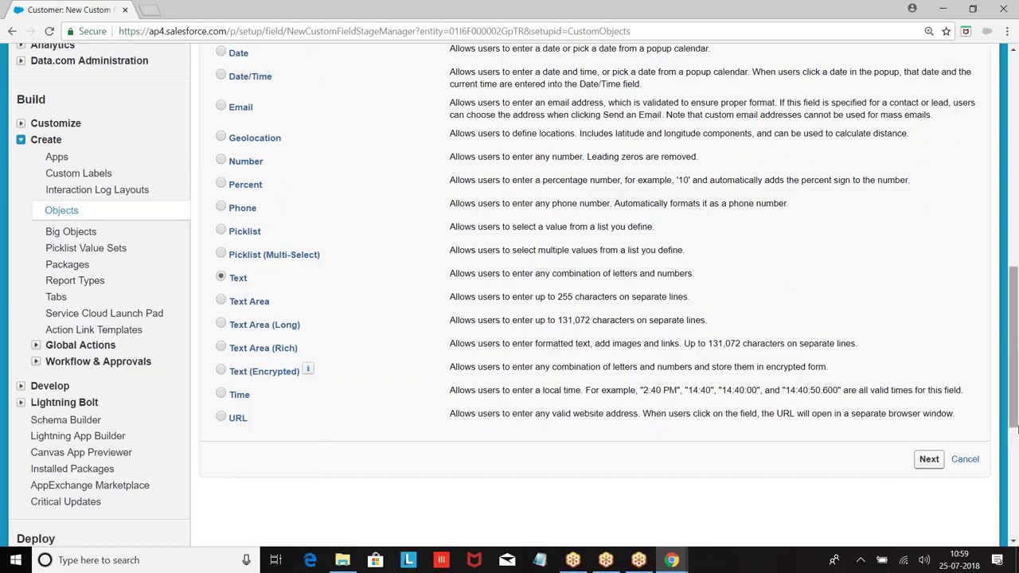
{"action": "left_click", "coordinate": [929, 459]}
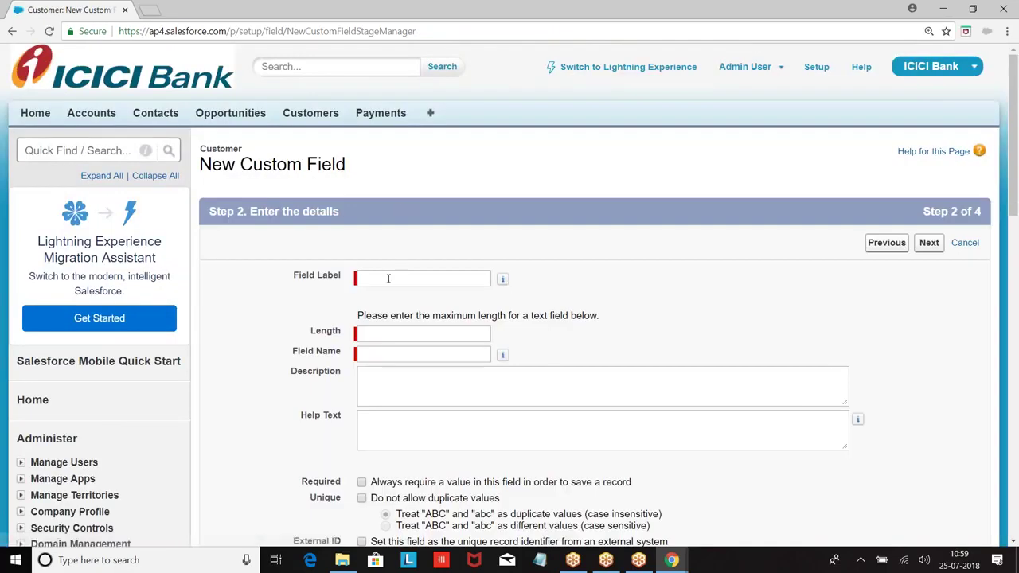
{"action": "left_click", "coordinate": [388, 278]}
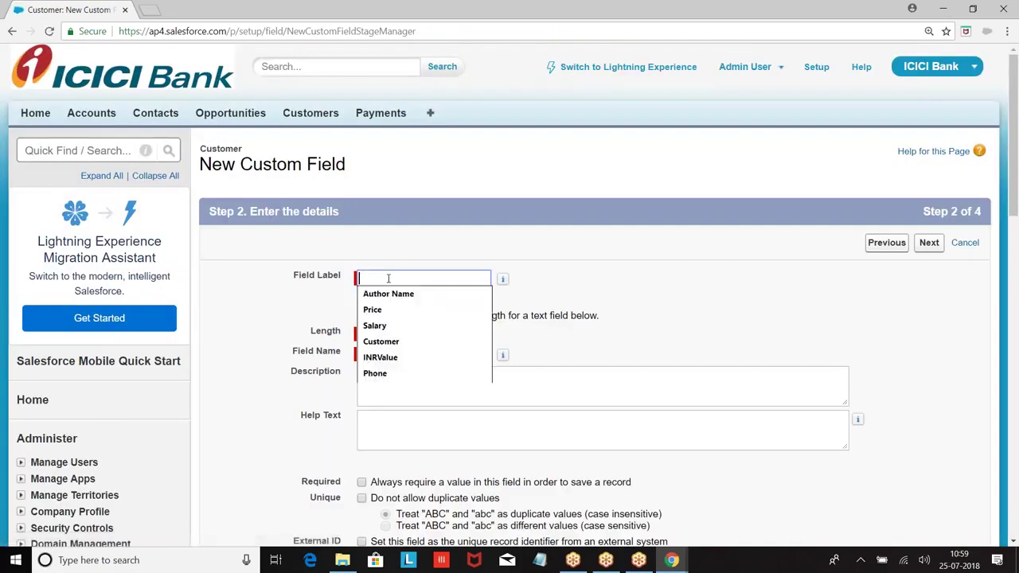
Label the Text field 'Last Name' (Last_Name), set length 80, and mark it required.
{"action": "type", "text": "Last Name"}
{"action": "left_click", "coordinate": [385, 354]}
{"action": "left_click", "coordinate": [383, 335]}
{"action": "type", "text": "80"}
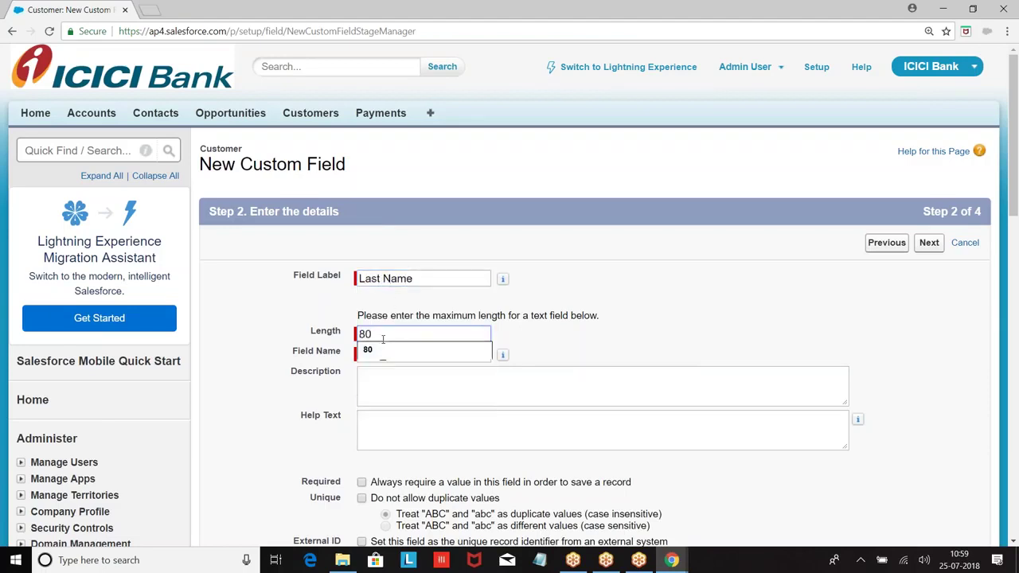
{"action": "left_click", "coordinate": [584, 327]}
{"action": "scroll", "coordinate": [583, 328], "scroll_direction": "down", "scroll_amount": 3}
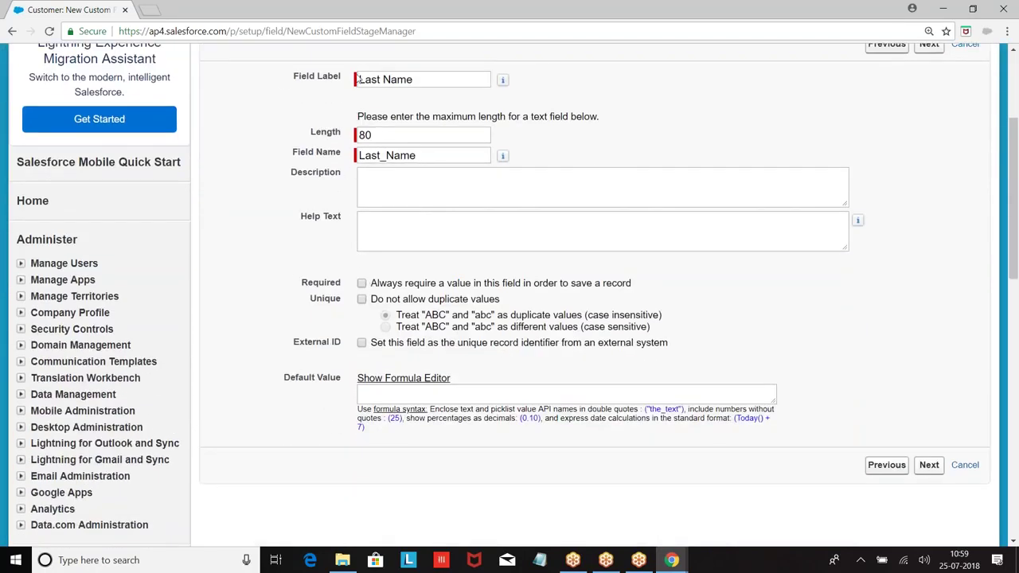
{"action": "left_click", "coordinate": [361, 284]}
{"action": "left_click", "coordinate": [539, 560]}
Type a test name on two lines in a Notepad scratch note, then close it without saving.
{"action": "type", "text": "Satish"}
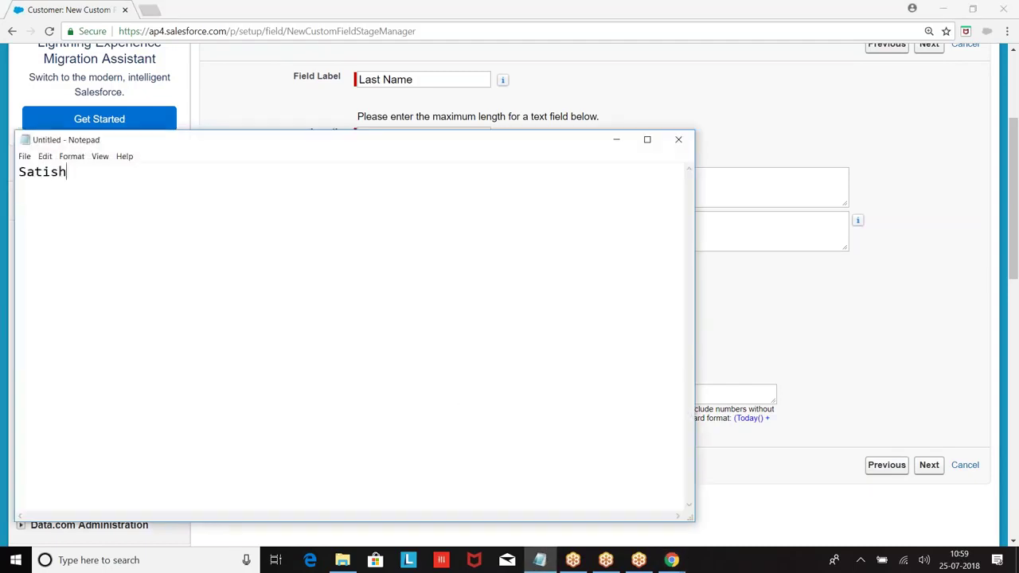
{"action": "key", "text": "Return"}
{"action": "type", "text": "satish"}
{"action": "left_click", "coordinate": [678, 139]}
{"action": "left_click", "coordinate": [533, 282]}
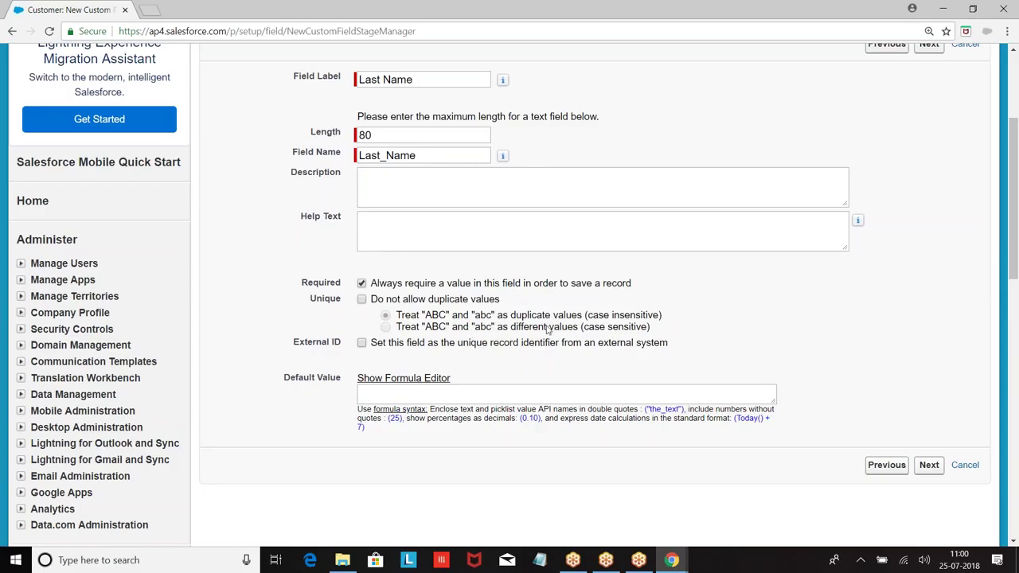
Pass the field-level security and page layout steps and save the Last Name field.
{"action": "scroll", "coordinate": [547, 330], "scroll_direction": "down", "scroll_amount": 1}
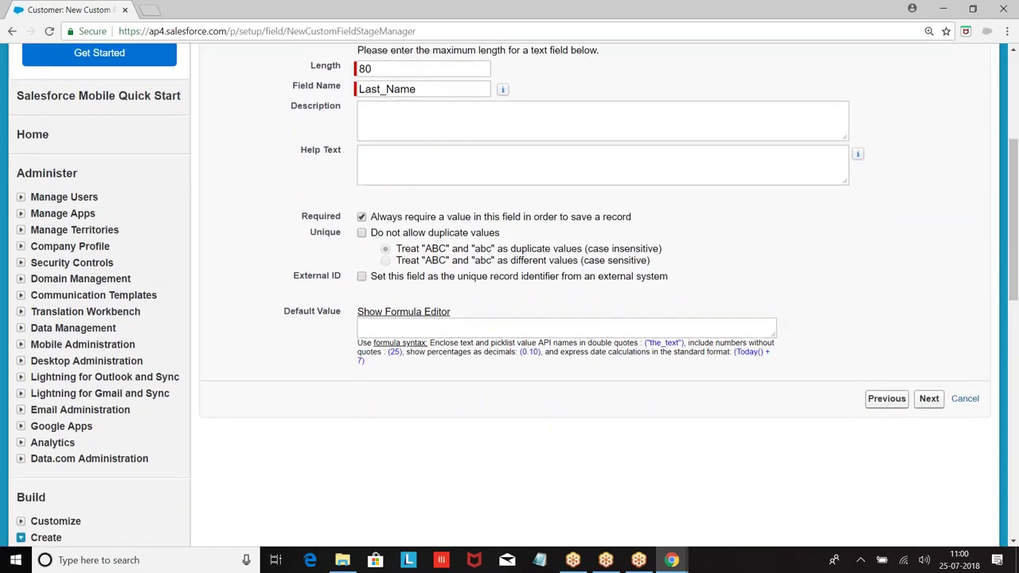
{"action": "scroll", "coordinate": [492, 274], "scroll_direction": "up", "scroll_amount": 1}
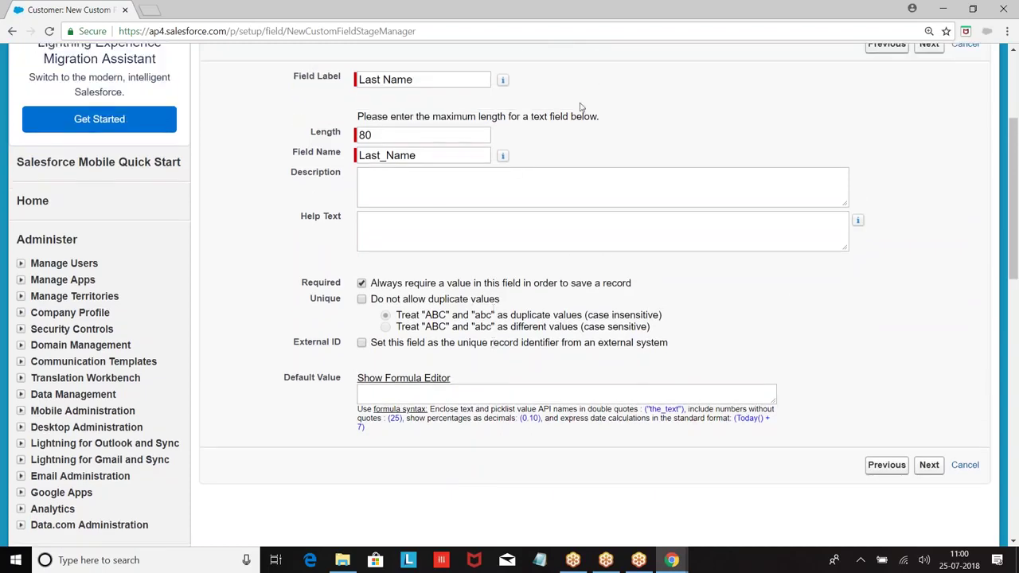
{"action": "left_click", "coordinate": [929, 466]}
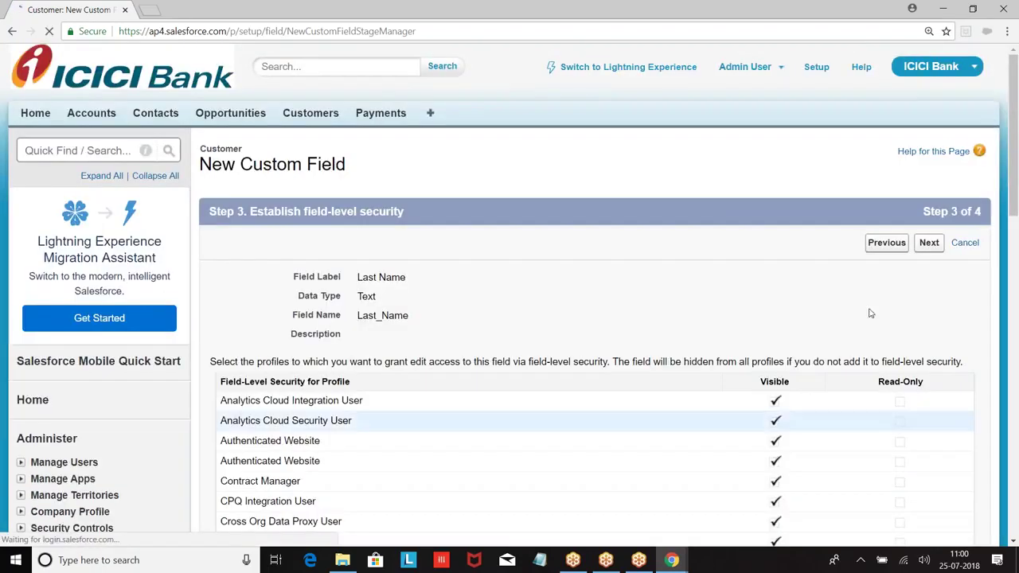
{"action": "left_click", "coordinate": [929, 243]}
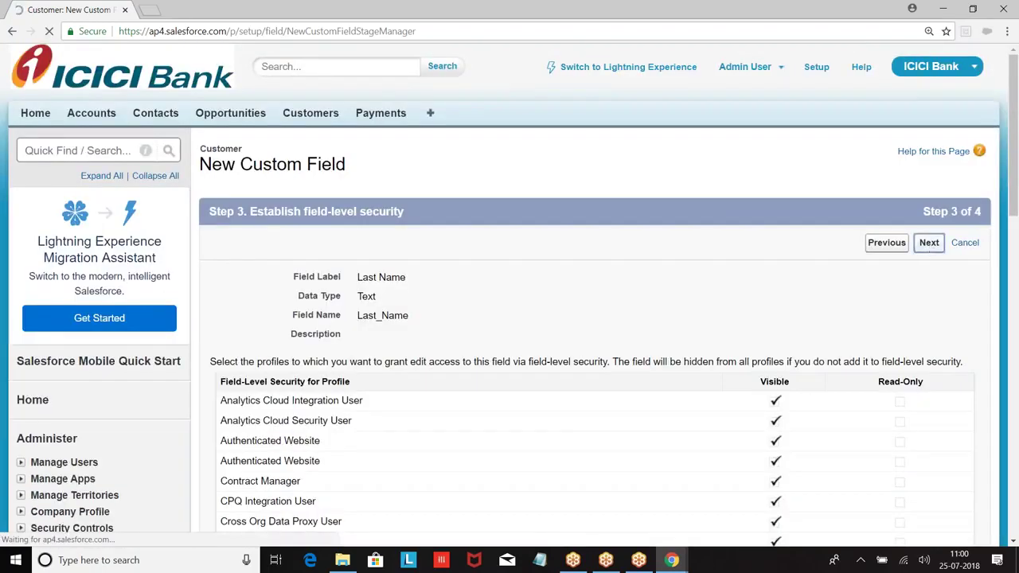
{"action": "left_click", "coordinate": [925, 242]}
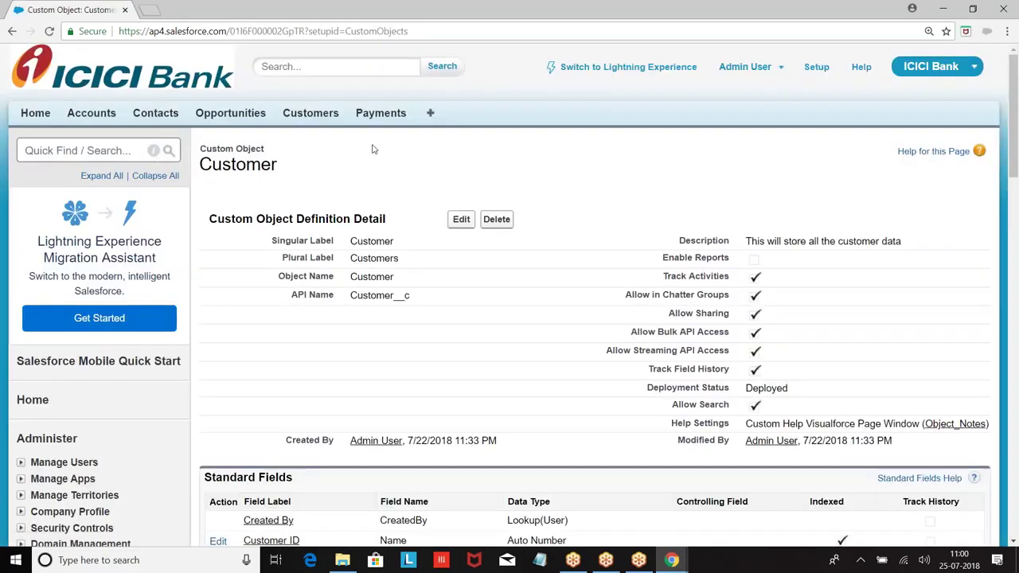
Open a new Customer record form to check the required Last Name field, then return to Setup.
{"action": "left_click", "coordinate": [310, 113]}
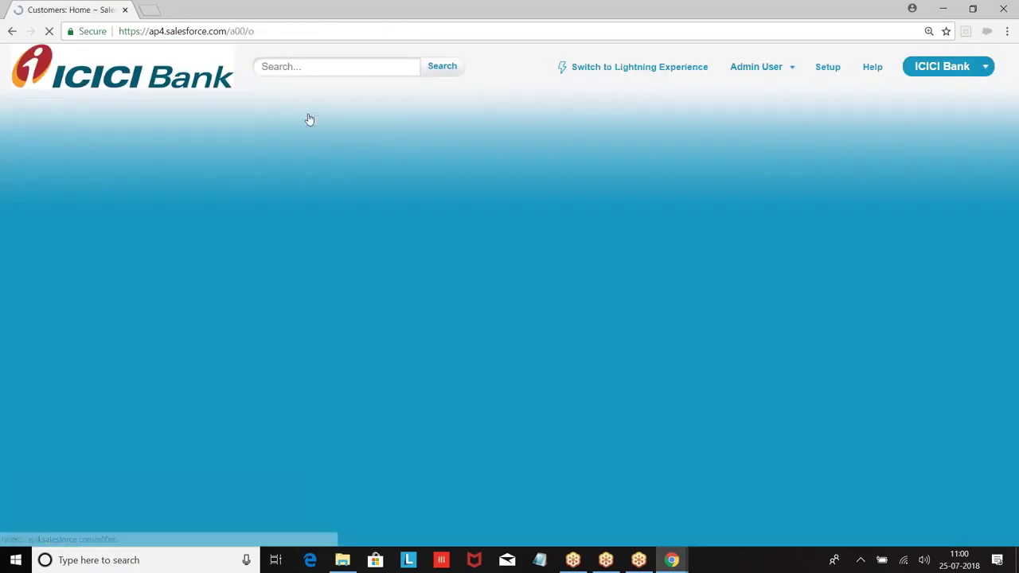
{"action": "left_click", "coordinate": [460, 237]}
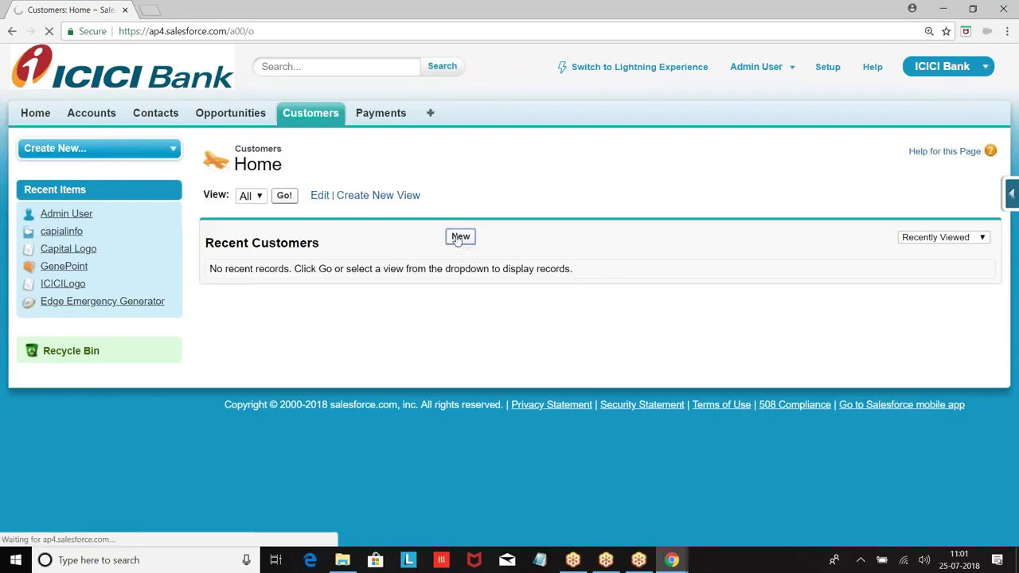
{"action": "left_click_drag", "start_coordinate": [295, 258], "coordinate": [348, 263]}
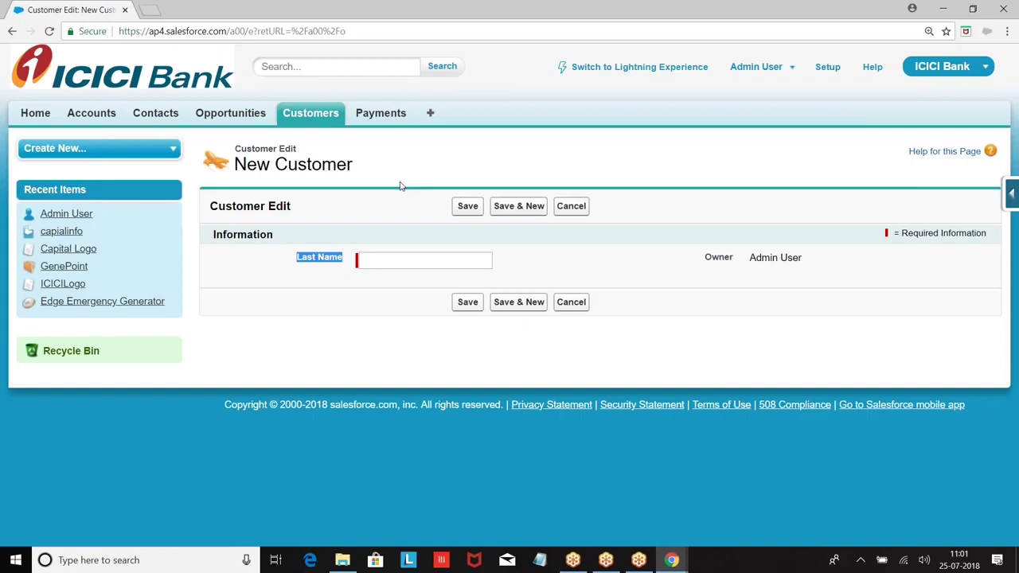
{"action": "left_click", "coordinate": [826, 68]}
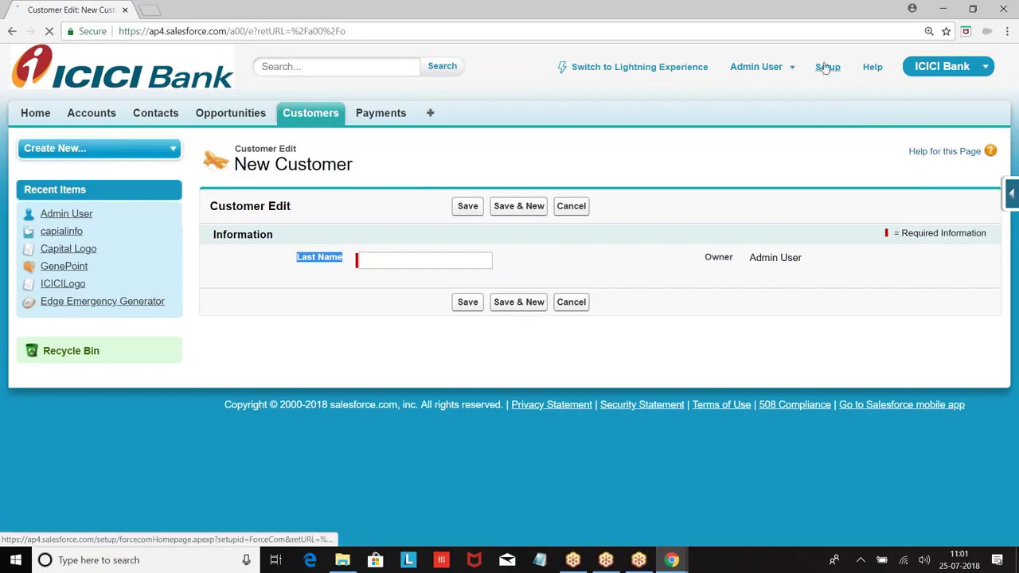
Open the Customer object from the Build > Create > Objects list.
{"action": "scroll", "coordinate": [379, 197], "scroll_direction": "down", "scroll_amount": 6}
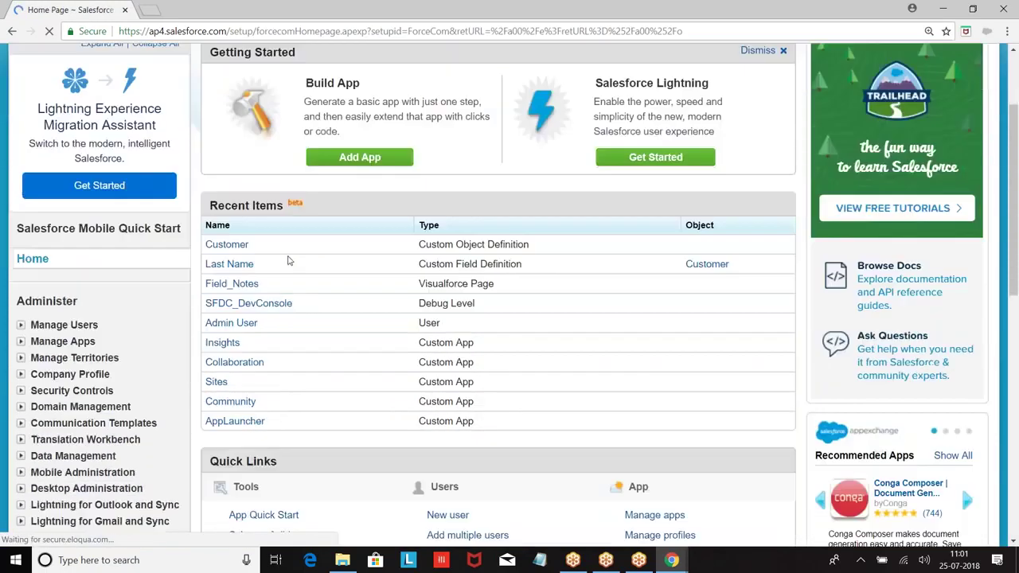
{"action": "scroll", "coordinate": [24, 207], "scroll_direction": "down", "scroll_amount": 2}
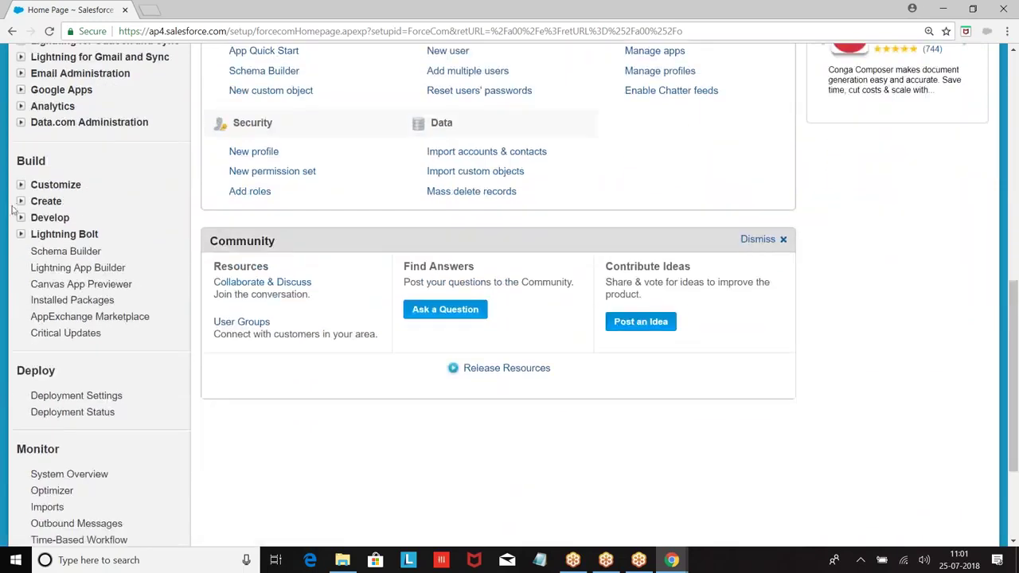
{"action": "left_click", "coordinate": [21, 201]}
{"action": "left_click", "coordinate": [60, 269]}
{"action": "scroll", "coordinate": [488, 159], "scroll_direction": "down", "scroll_amount": 2}
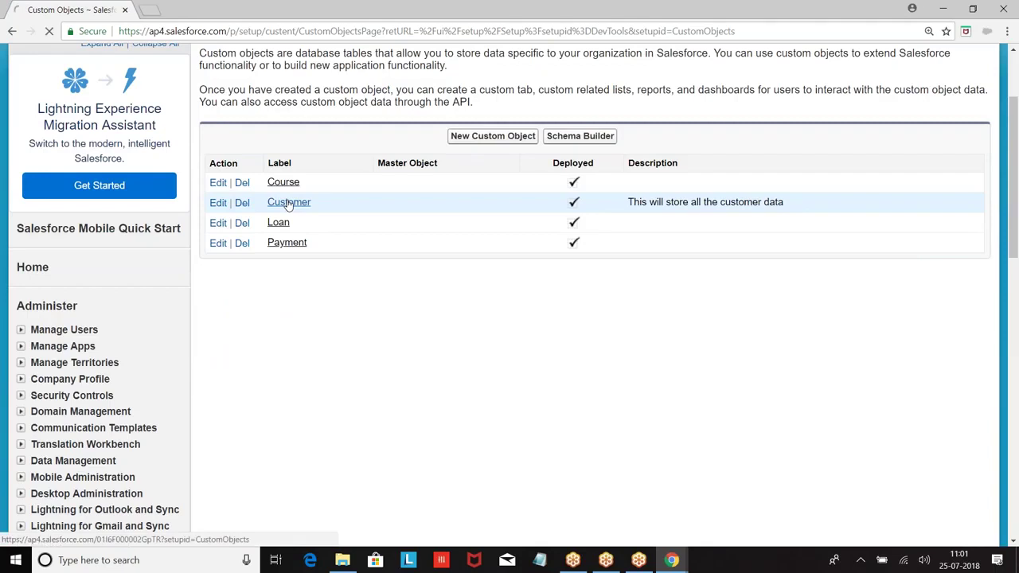
{"action": "left_click", "coordinate": [289, 204]}
Start another Customer custom field using the Text data type.
{"action": "scroll", "coordinate": [486, 236], "scroll_direction": "down", "scroll_amount": 2}
{"action": "scroll", "coordinate": [487, 237], "scroll_direction": "down", "scroll_amount": 3}
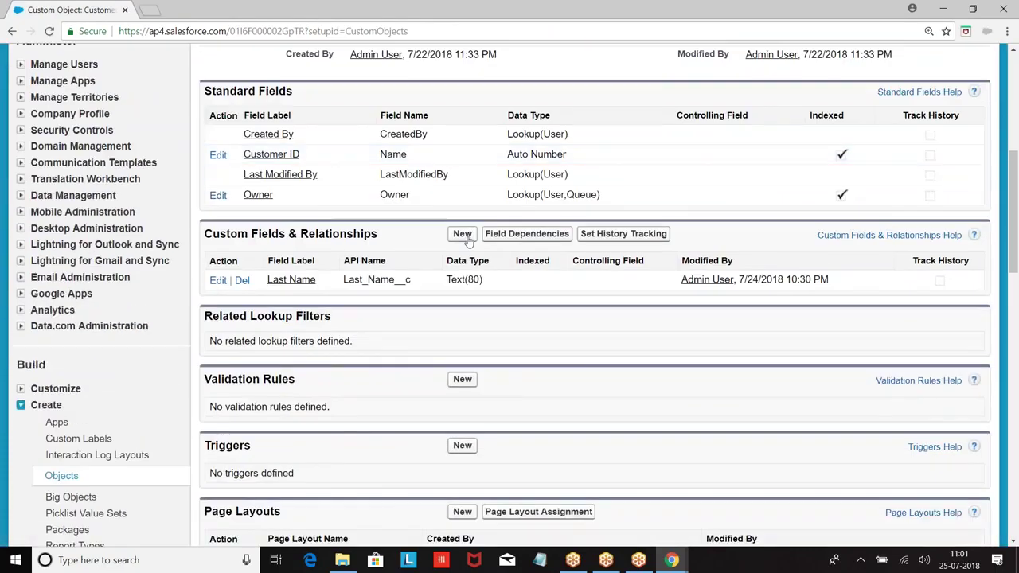
{"action": "left_click", "coordinate": [463, 232]}
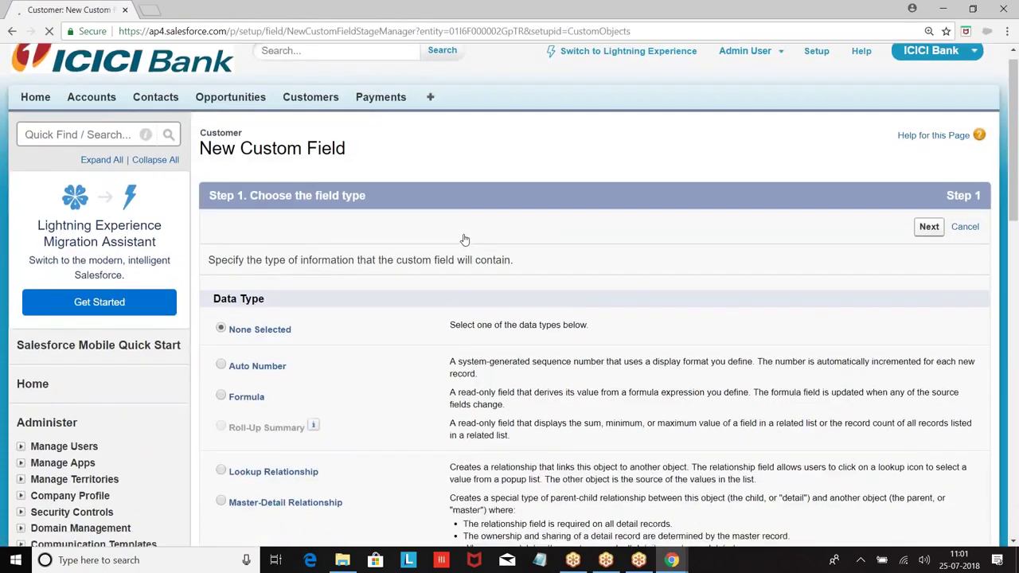
{"action": "scroll", "coordinate": [465, 239], "scroll_direction": "down", "scroll_amount": 5}
{"action": "scroll", "coordinate": [289, 289], "scroll_direction": "down", "scroll_amount": 3}
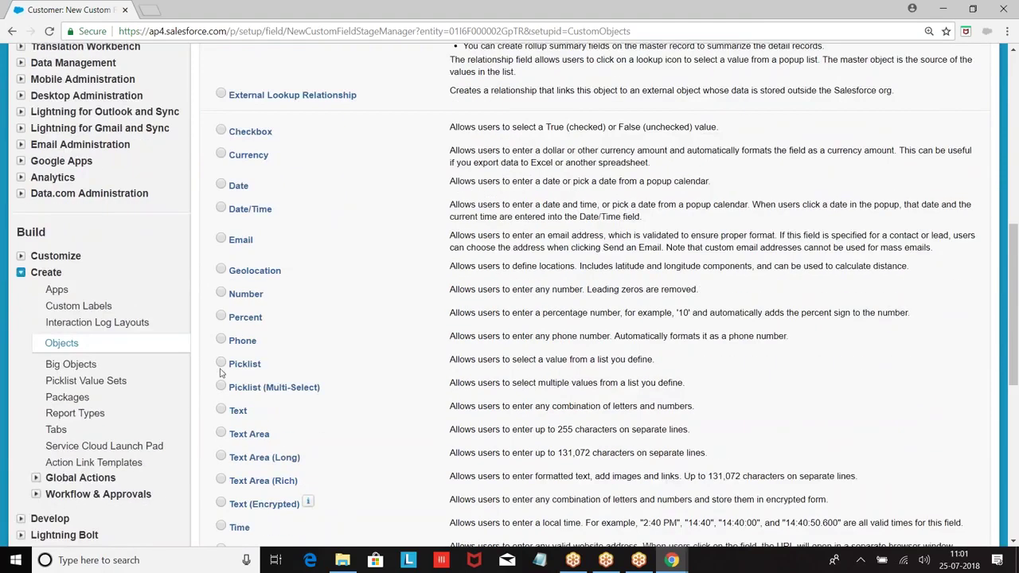
{"action": "scroll", "coordinate": [980, 346], "scroll_direction": "down", "scroll_amount": 2}
{"action": "left_click", "coordinate": [929, 327]}
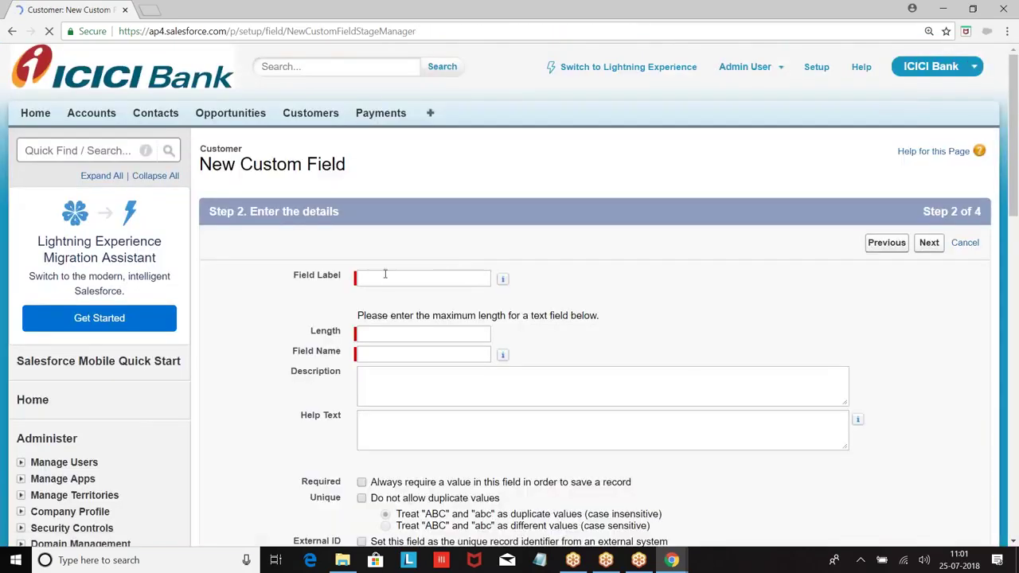
Label it 'First Name' with length 90, then save it through the remaining wizard steps.
{"action": "left_click", "coordinate": [385, 276]}
{"action": "type", "text": "First Nam"}
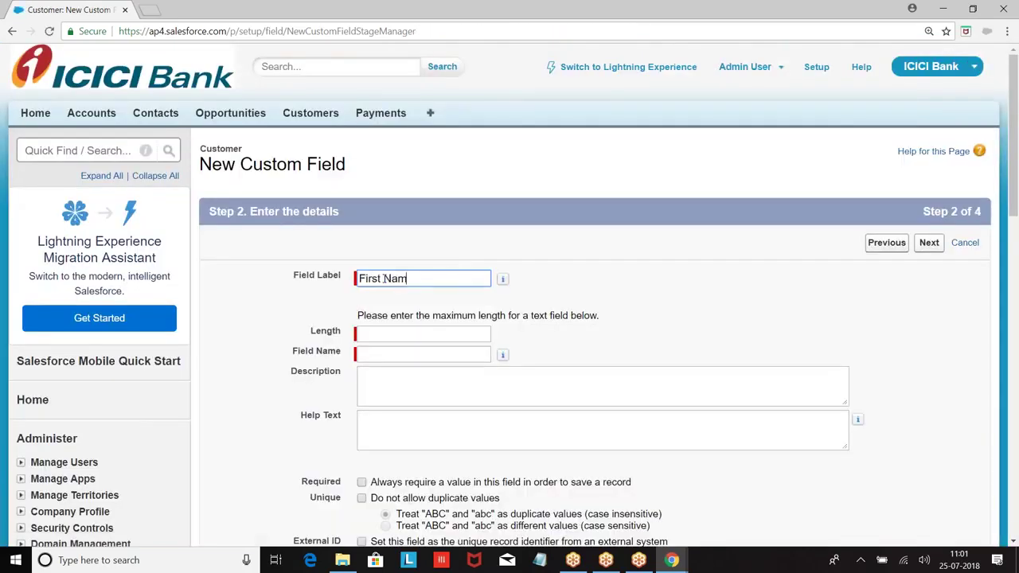
{"action": "left_click", "coordinate": [749, 341]}
{"action": "left_click", "coordinate": [418, 333]}
{"action": "type", "text": "90"}
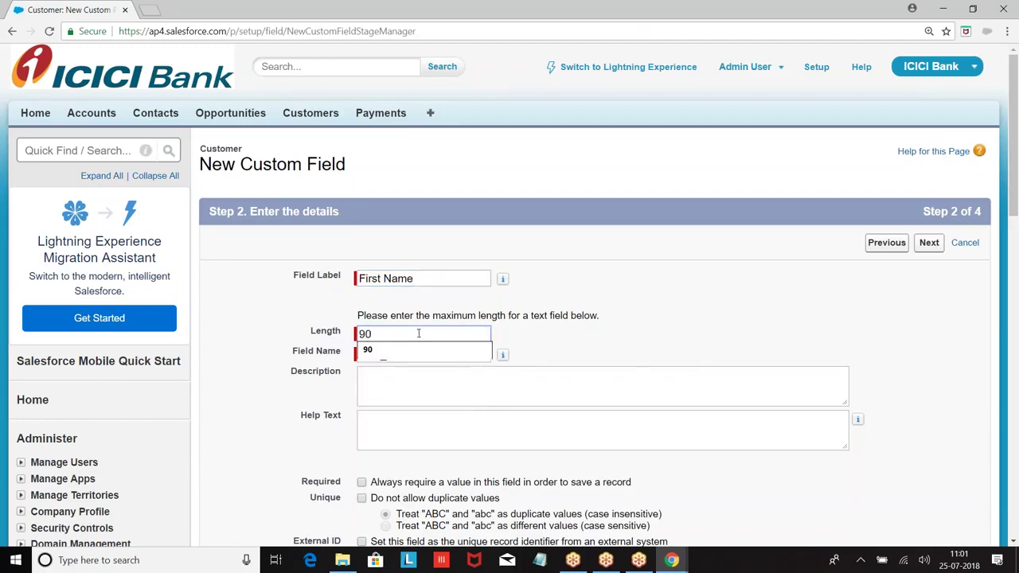
{"action": "left_click", "coordinate": [777, 308]}
{"action": "left_click", "coordinate": [929, 243]}
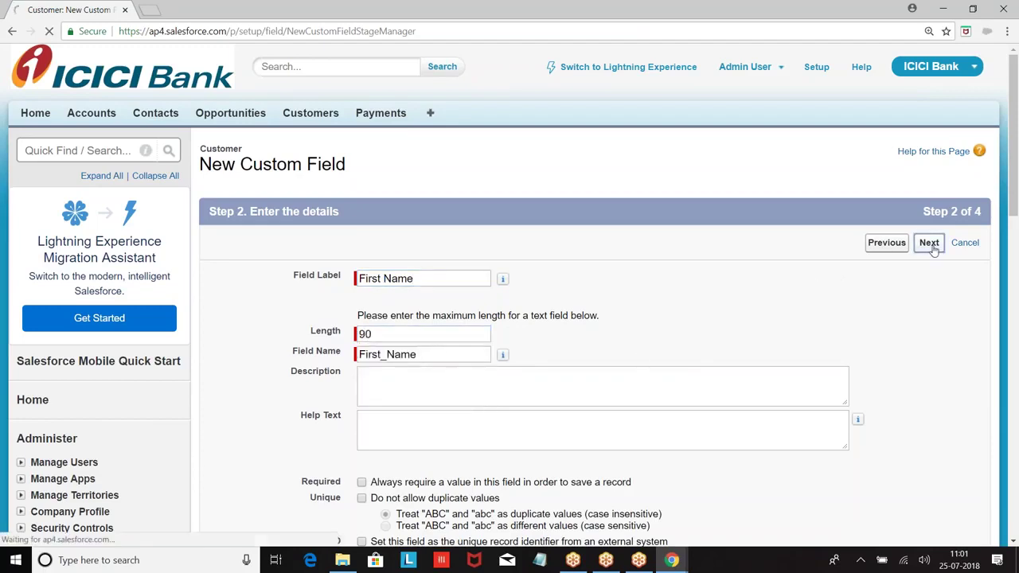
{"action": "left_click", "coordinate": [930, 244]}
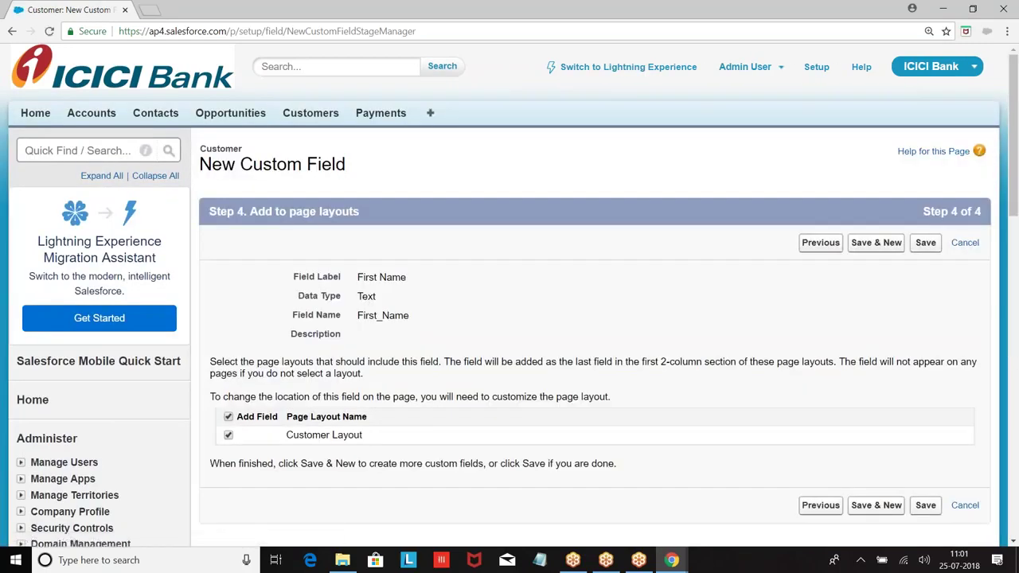
{"action": "left_click", "coordinate": [925, 243]}
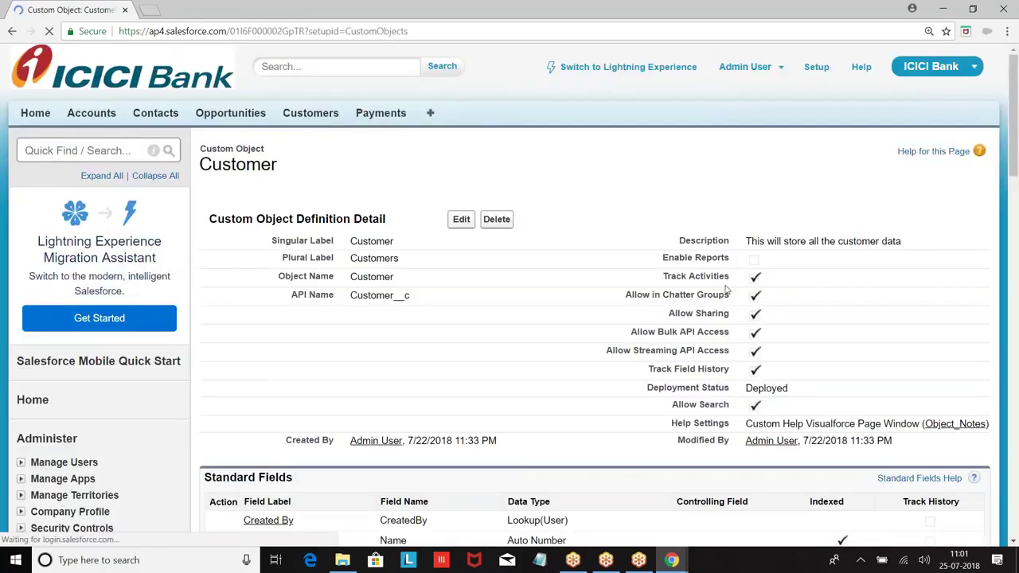
{"action": "scroll", "coordinate": [727, 291], "scroll_direction": "down", "scroll_amount": 5}
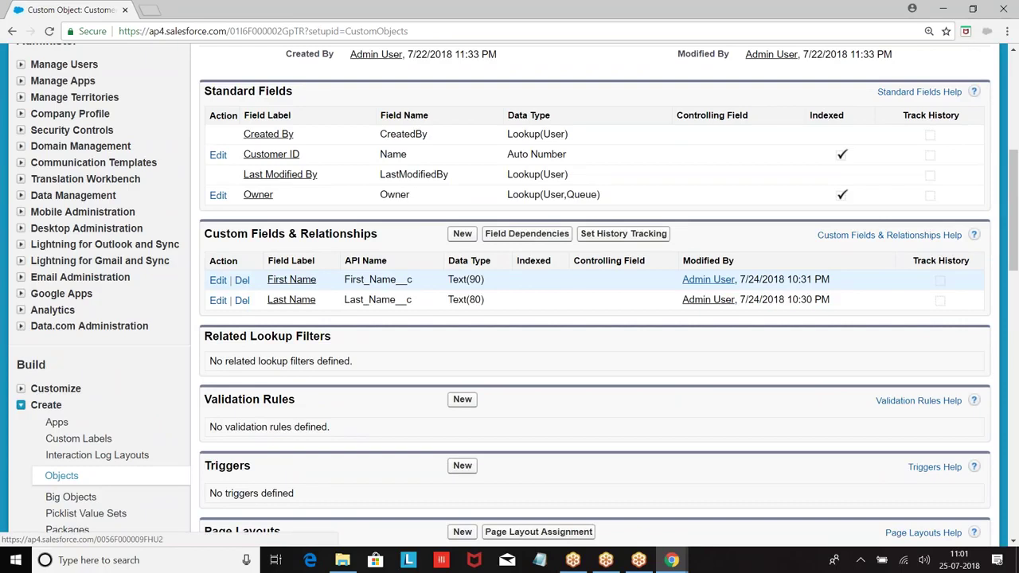
Define a Phone-type Customer field labelled 'Phone' and advance to the Customer Layout assignment step.
{"action": "left_click", "coordinate": [461, 234]}
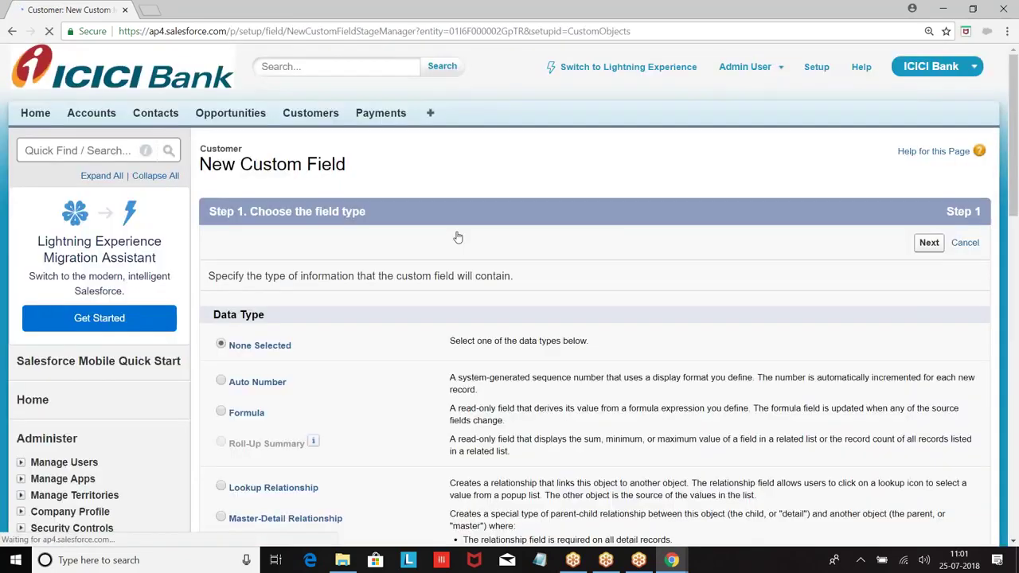
{"action": "scroll", "coordinate": [439, 237], "scroll_direction": "down", "scroll_amount": 3}
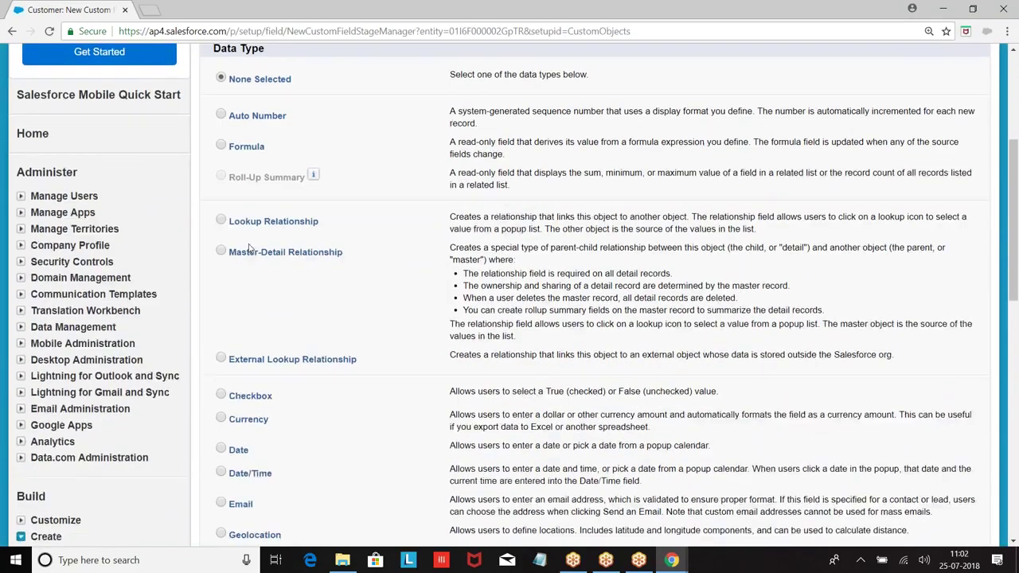
{"action": "scroll", "coordinate": [249, 249], "scroll_direction": "down", "scroll_amount": 3}
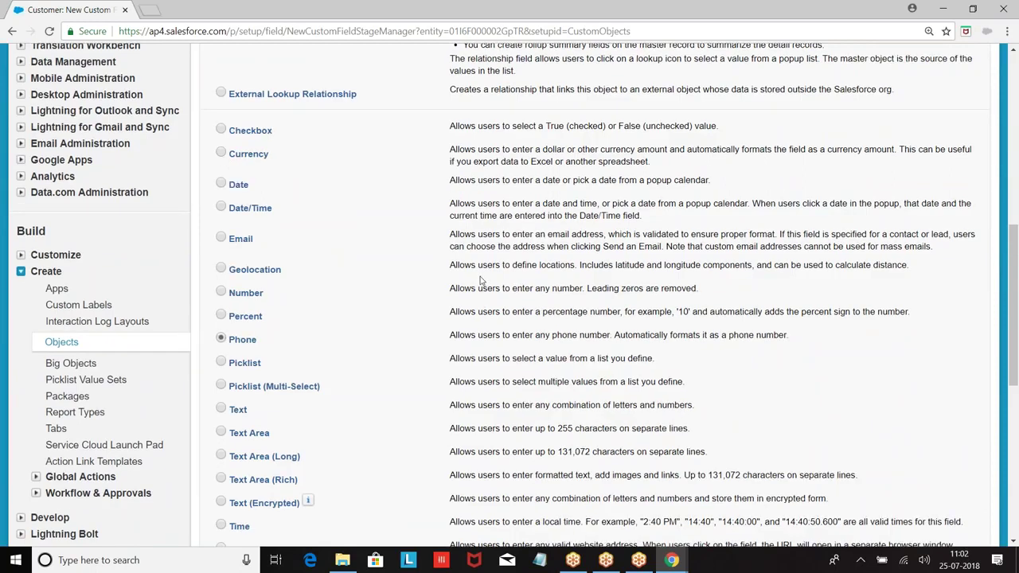
{"action": "scroll", "coordinate": [479, 283], "scroll_direction": "down", "scroll_amount": 3}
{"action": "left_click", "coordinate": [928, 392]}
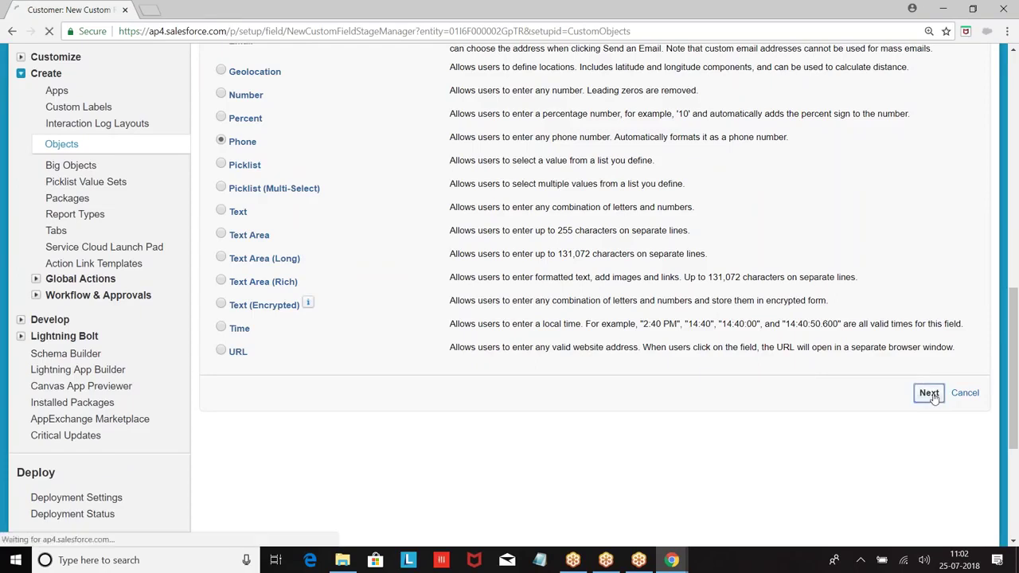
{"action": "left_click", "coordinate": [374, 277]}
{"action": "type", "text": "Phone"}
{"action": "left_click", "coordinate": [576, 339]}
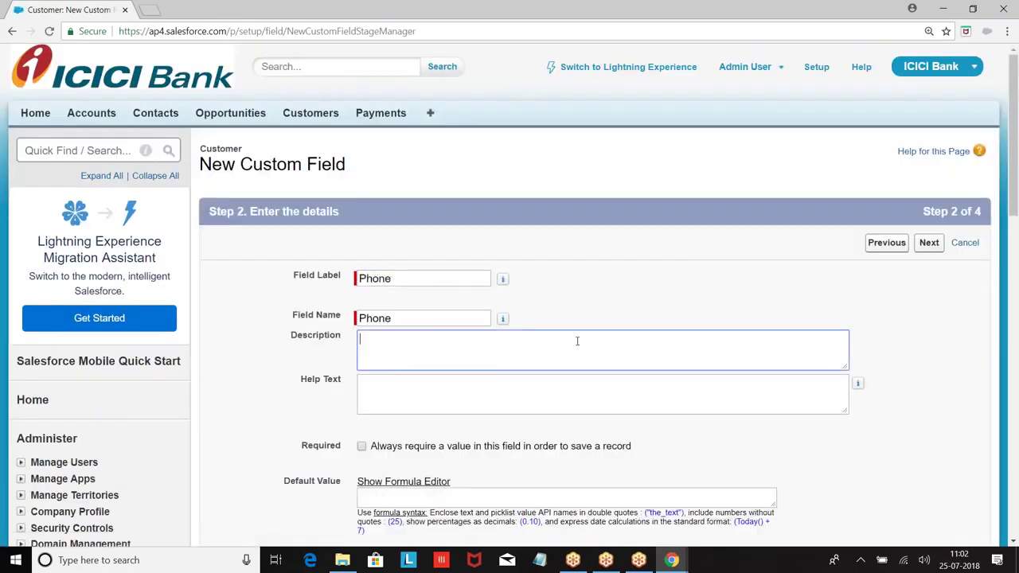
{"action": "left_click", "coordinate": [930, 243]}
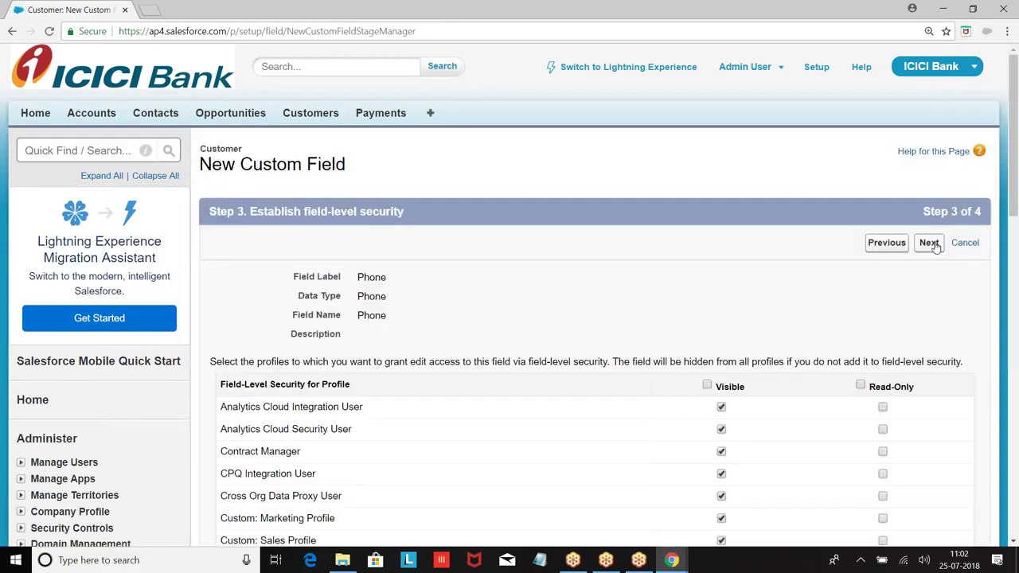
{"action": "left_click", "coordinate": [930, 242]}
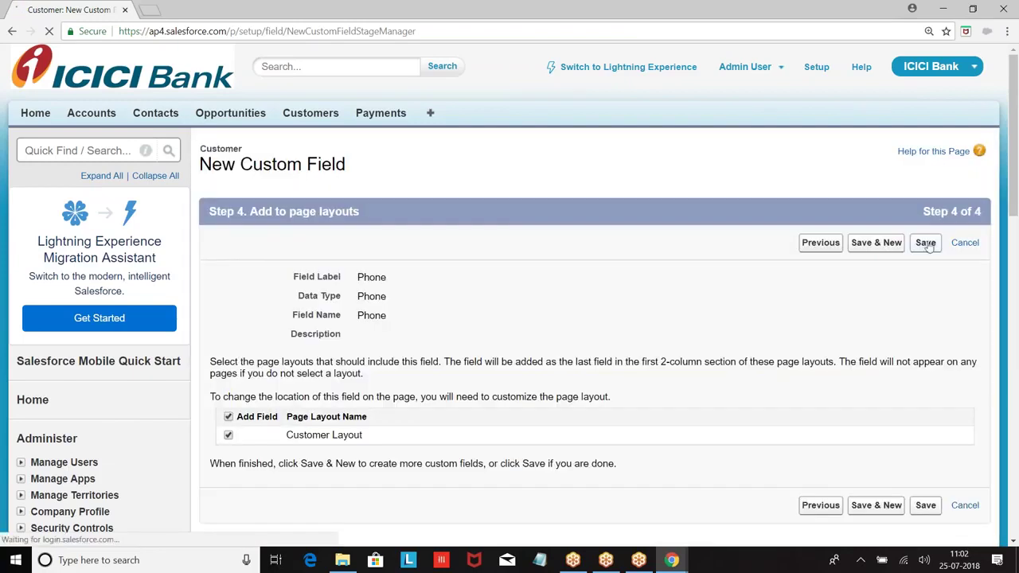
Save the Phone field and start a new Customer field of type Email.
{"action": "left_click", "coordinate": [866, 243]}
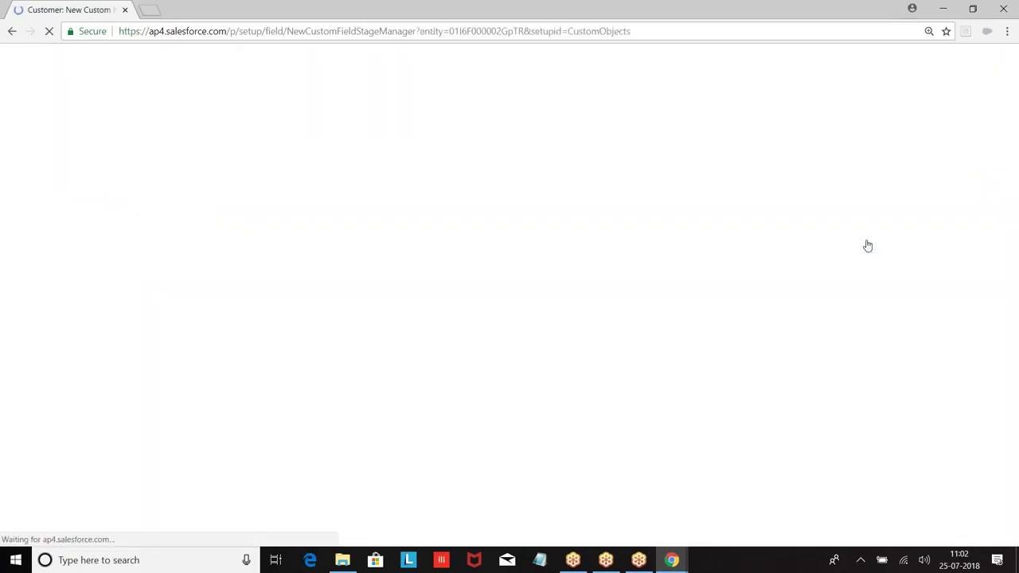
{"action": "scroll", "coordinate": [360, 247], "scroll_direction": "down", "scroll_amount": 5}
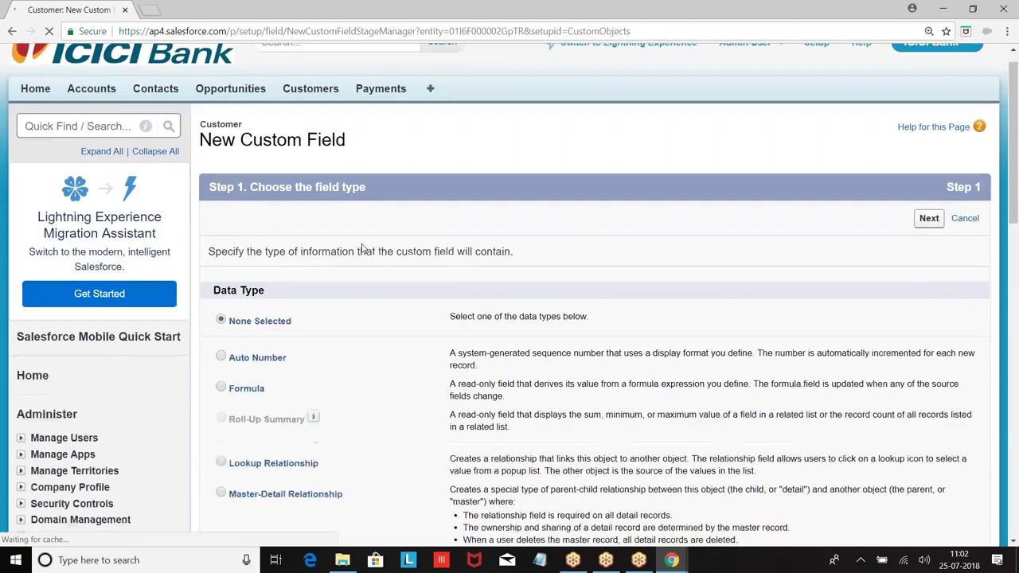
{"action": "scroll", "coordinate": [361, 248], "scroll_direction": "down", "scroll_amount": 3}
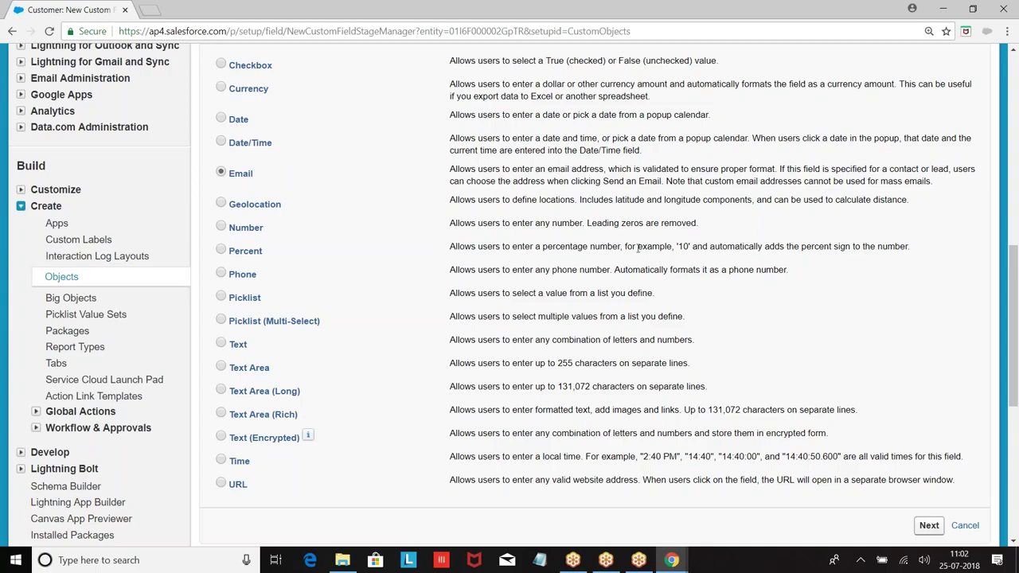
{"action": "scroll", "coordinate": [638, 249], "scroll_direction": "down", "scroll_amount": 2}
{"action": "left_click", "coordinate": [924, 394]}
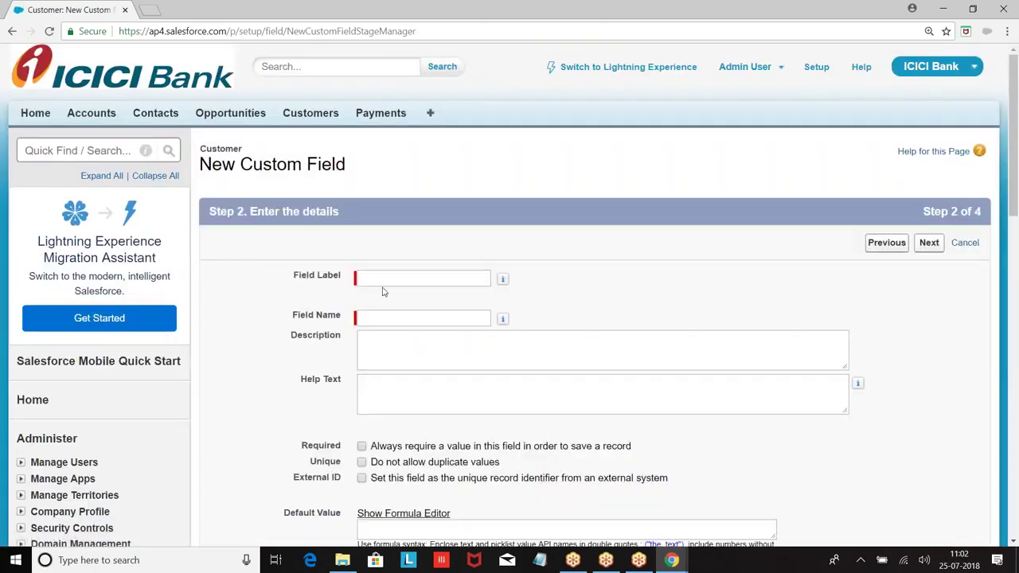
Label the field Email, keep default visibility, and save it to the Customer Layout.
{"action": "left_click", "coordinate": [387, 278]}
{"action": "type", "text": "Email"}
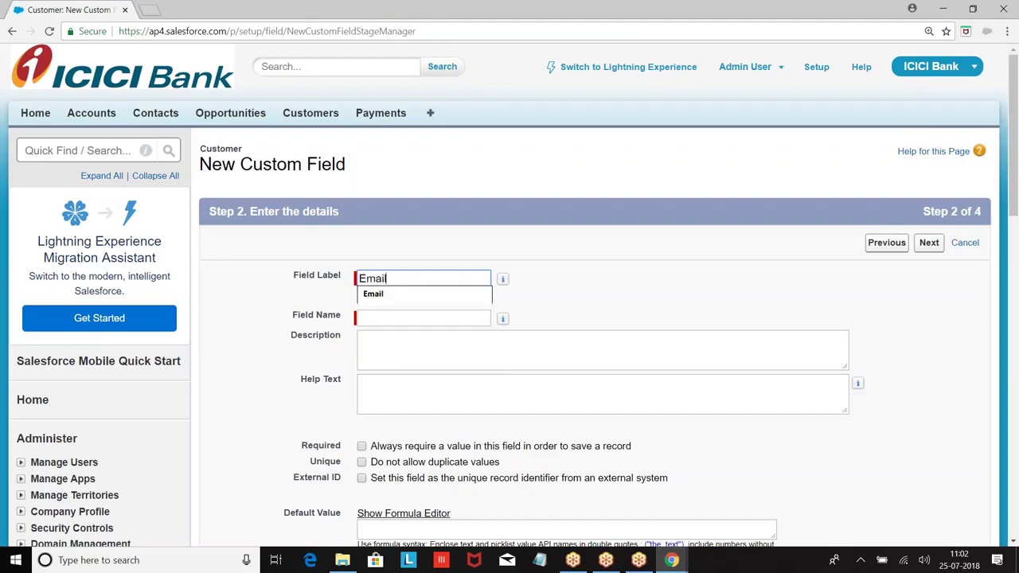
{"action": "left_click", "coordinate": [422, 318]}
{"action": "left_click", "coordinate": [930, 243]}
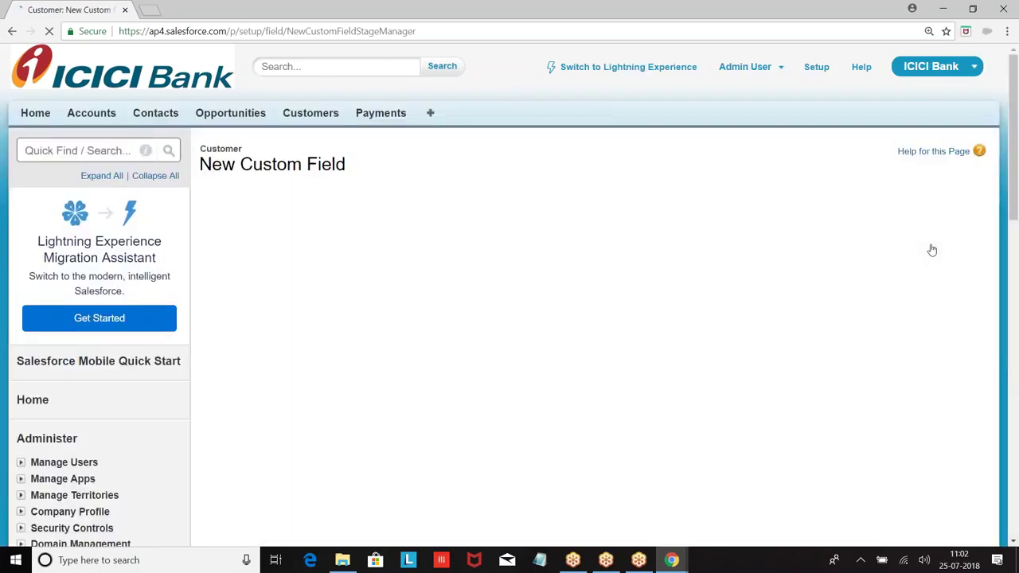
{"action": "left_click", "coordinate": [929, 243]}
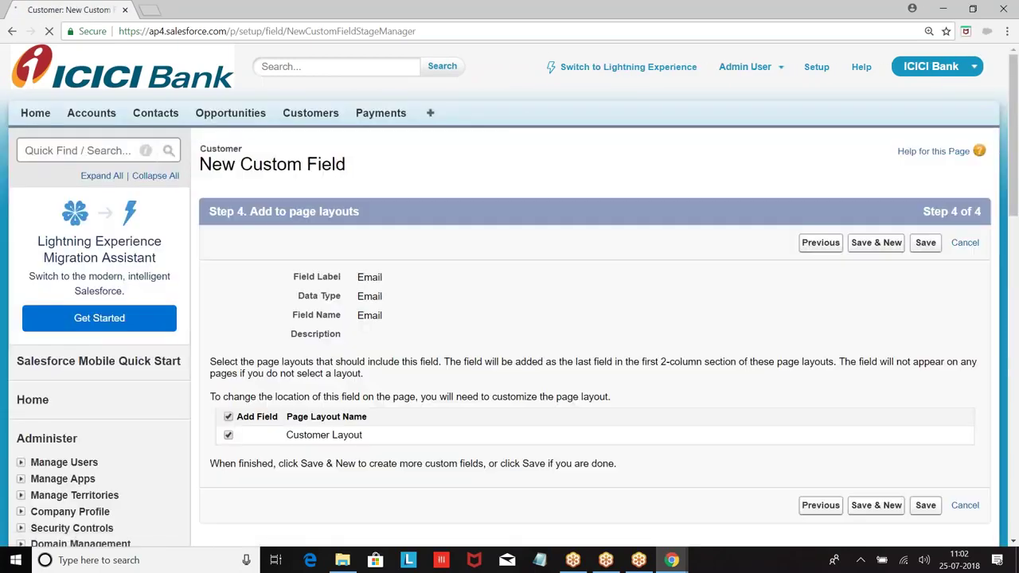
{"action": "left_click", "coordinate": [925, 245]}
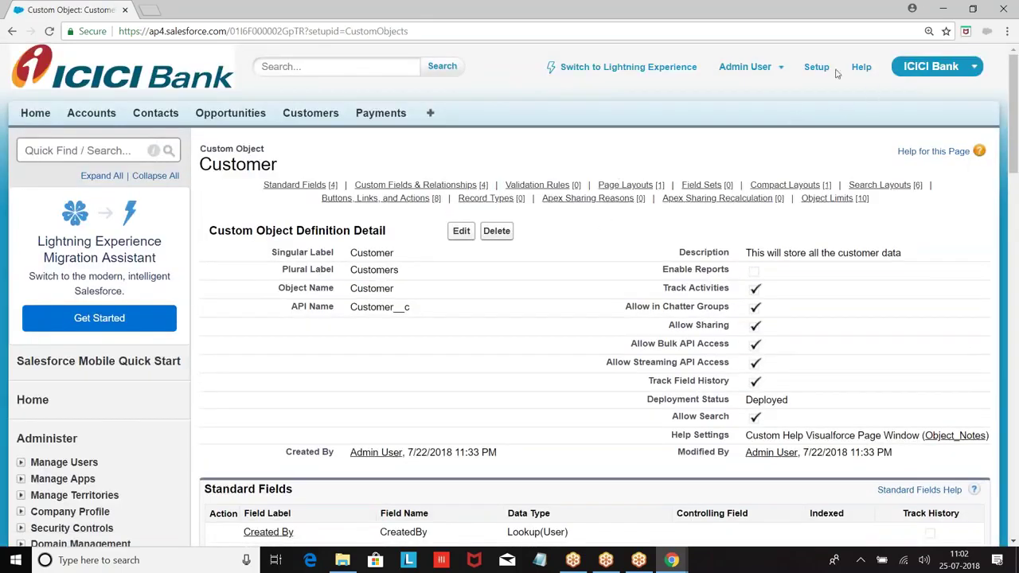
{"action": "left_click", "coordinate": [815, 71]}
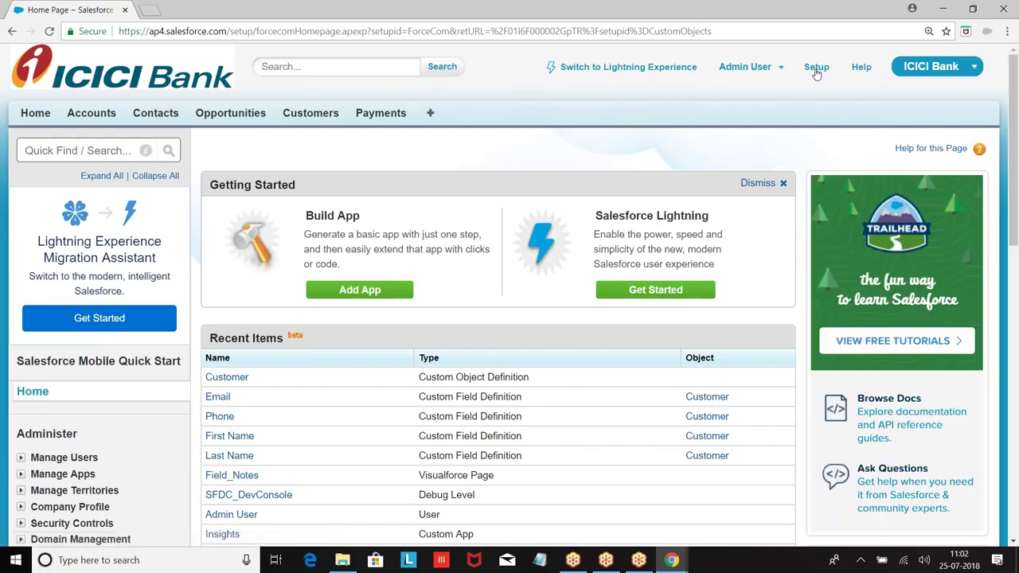
{"action": "scroll", "coordinate": [164, 295], "scroll_direction": "down", "scroll_amount": 7}
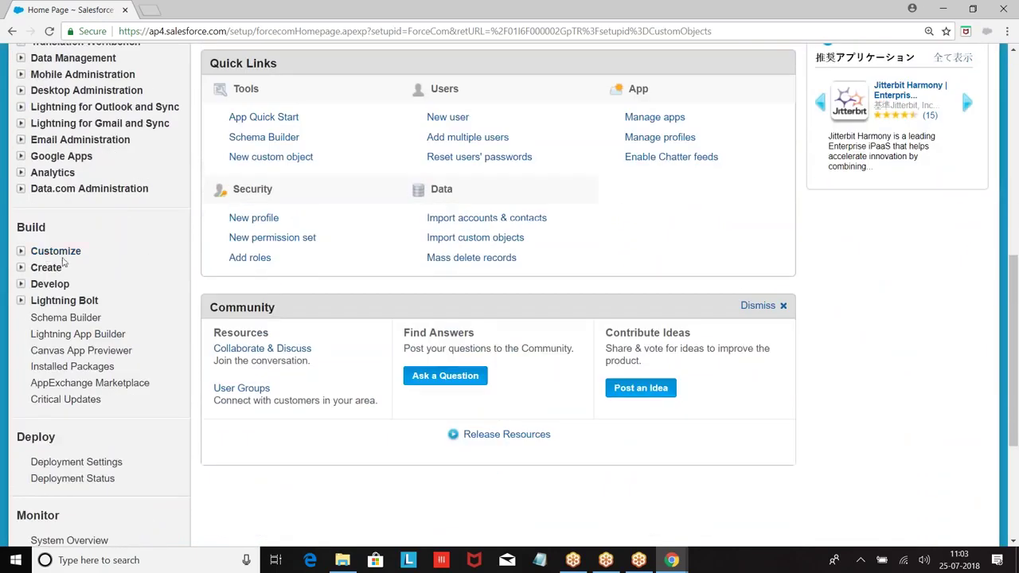
{"action": "left_click", "coordinate": [21, 267]}
{"action": "scroll", "coordinate": [106, 243], "scroll_direction": "down", "scroll_amount": 1}
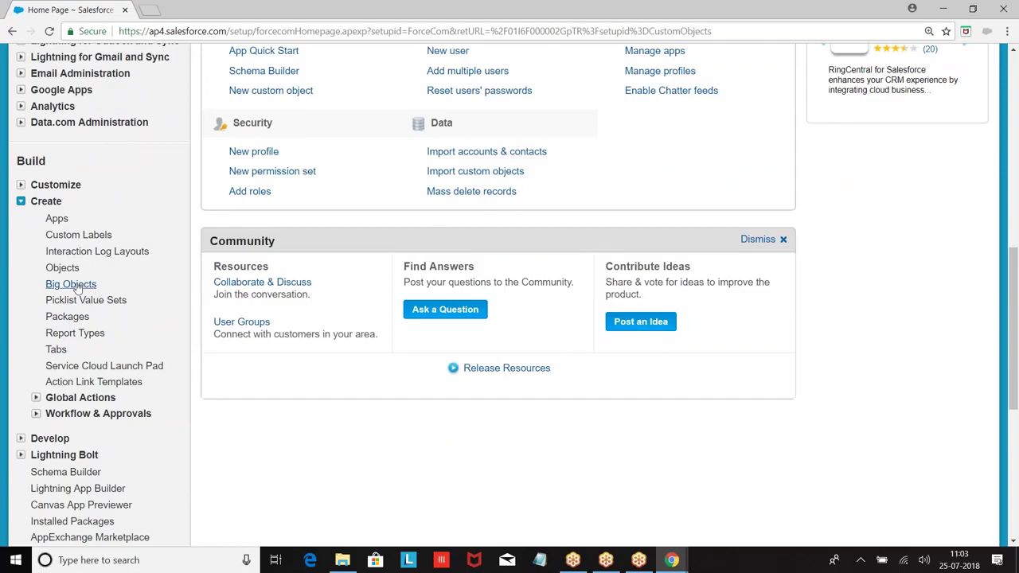
{"action": "left_click", "coordinate": [63, 269]}
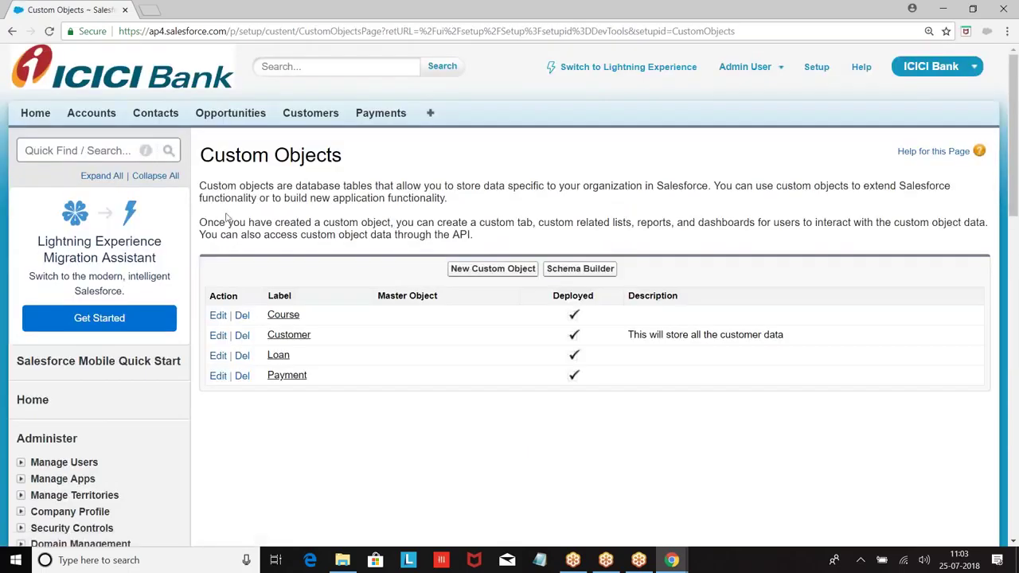
{"action": "scroll", "coordinate": [309, 222], "scroll_direction": "down", "scroll_amount": 3}
{"action": "left_click", "coordinate": [298, 206]}
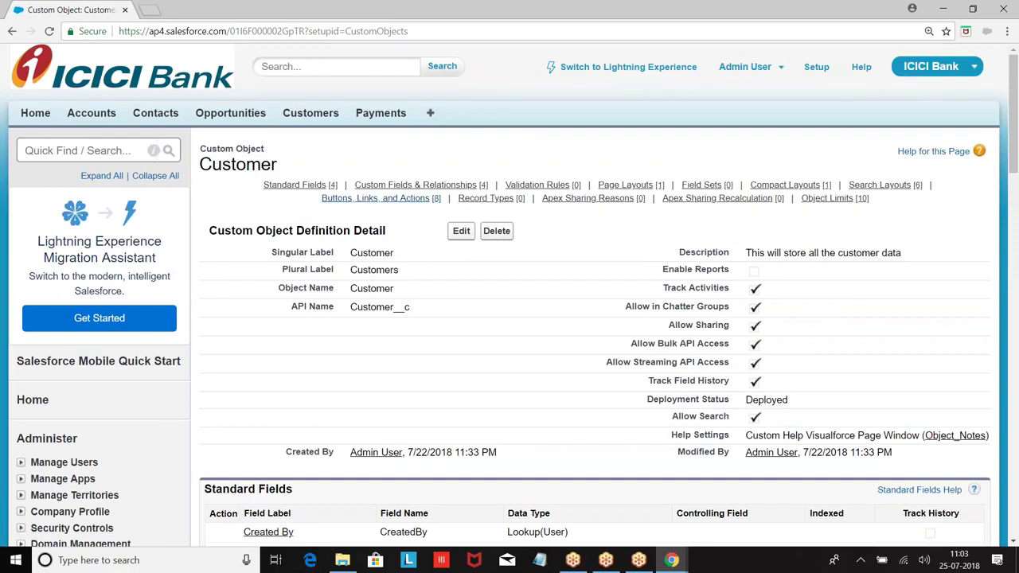
{"action": "scroll", "coordinate": [421, 270], "scroll_direction": "down", "scroll_amount": 4}
Start a new Customer custom field with the Currency data type.
{"action": "left_click", "coordinate": [457, 303]}
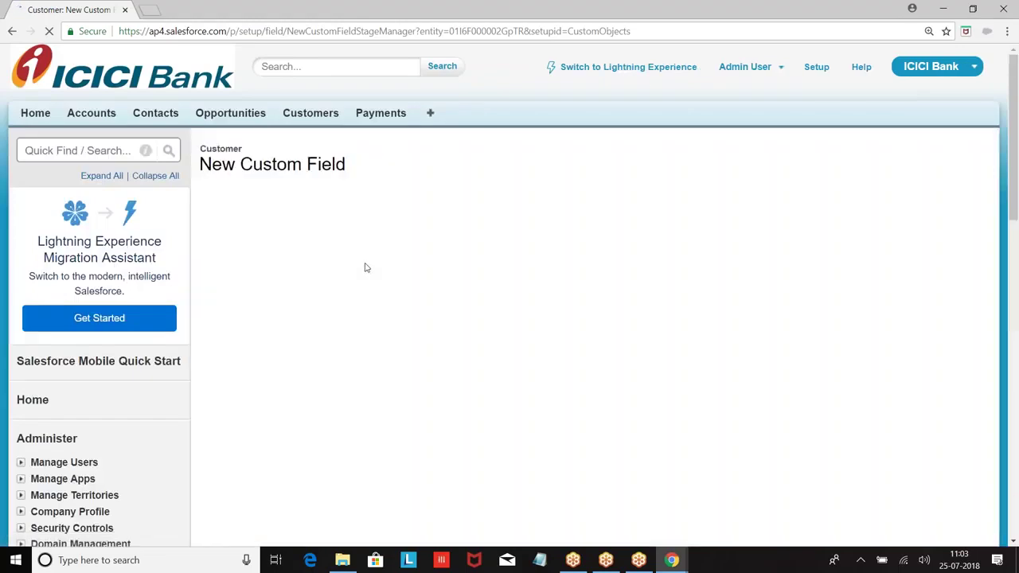
{"action": "scroll", "coordinate": [365, 268], "scroll_direction": "down", "scroll_amount": 3}
{"action": "scroll", "coordinate": [365, 268], "scroll_direction": "down", "scroll_amount": 4}
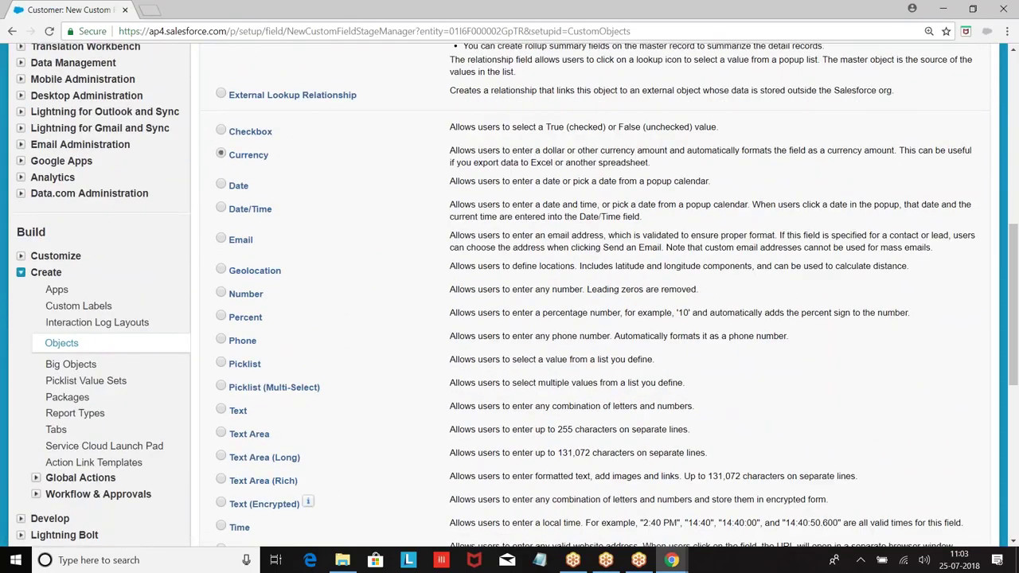
{"action": "scroll", "coordinate": [746, 317], "scroll_direction": "down", "scroll_amount": 3}
{"action": "scroll", "coordinate": [265, 191], "scroll_direction": "up", "scroll_amount": 3}
{"action": "scroll", "coordinate": [418, 219], "scroll_direction": "down", "scroll_amount": 2}
{"action": "left_click", "coordinate": [930, 459]}
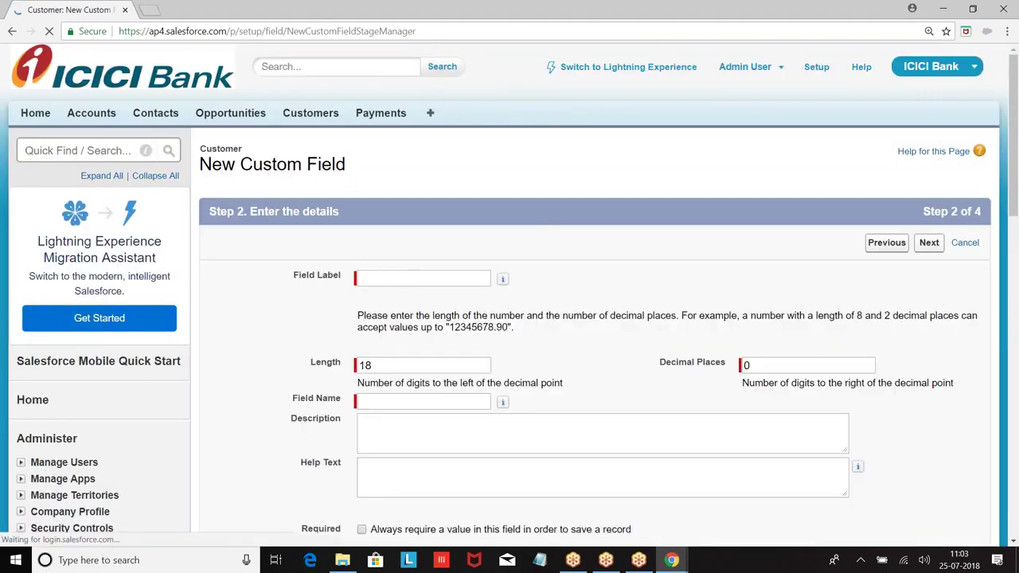
Label the currency field Salary, accept default security and layouts, and save it.
{"action": "left_click", "coordinate": [423, 278]}
{"action": "type", "text": "A"}
{"action": "key", "text": "BackSpace"}
{"action": "type", "text": "Salary"}
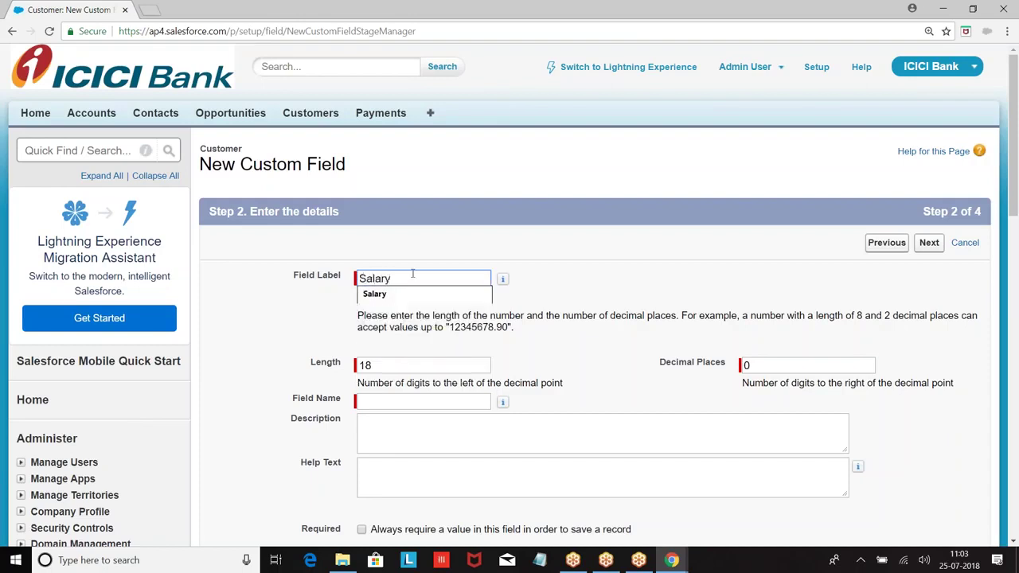
{"action": "left_click", "coordinate": [580, 239]}
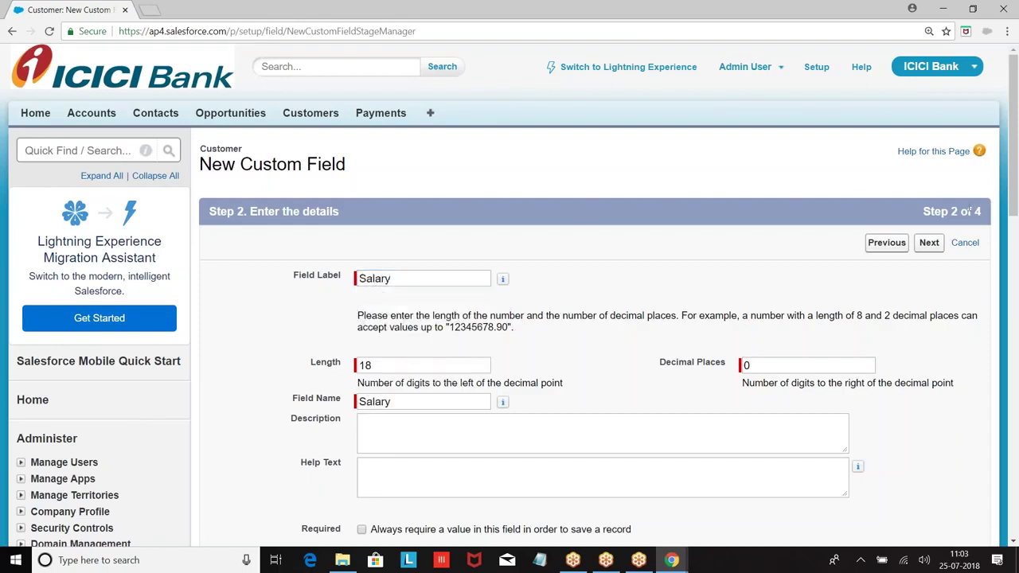
{"action": "left_click", "coordinate": [930, 244]}
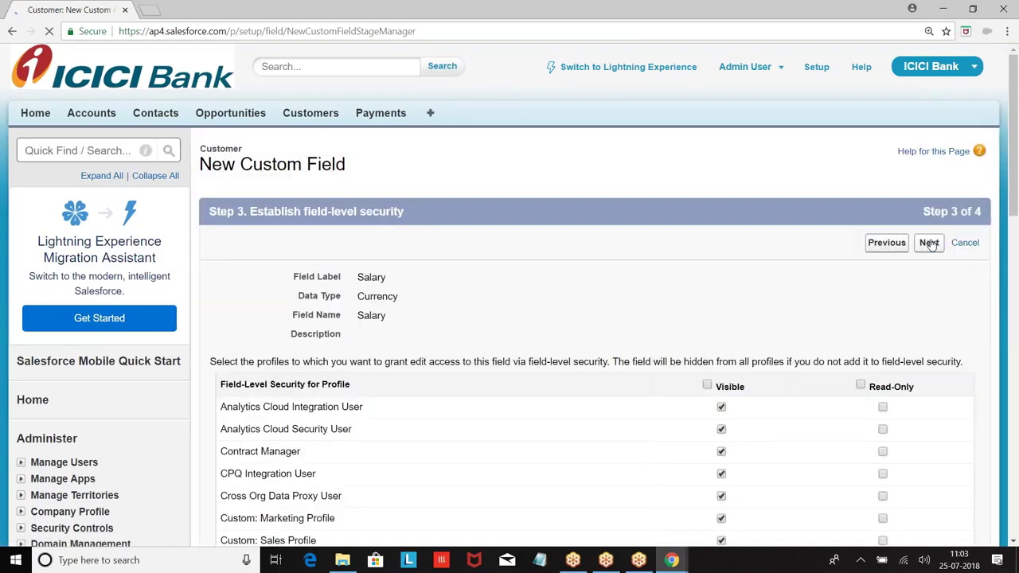
{"action": "left_click", "coordinate": [929, 243]}
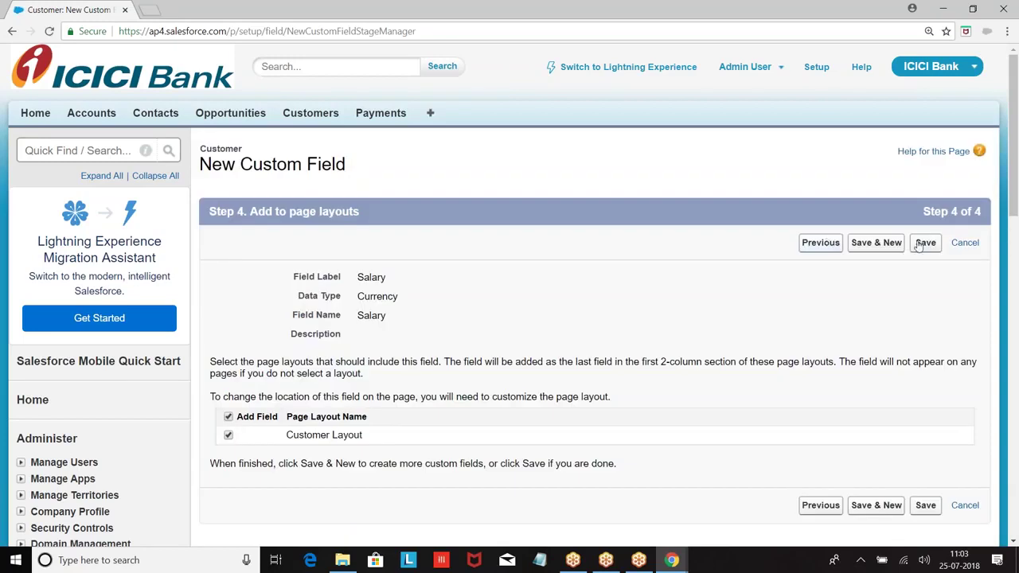
{"action": "left_click", "coordinate": [921, 245]}
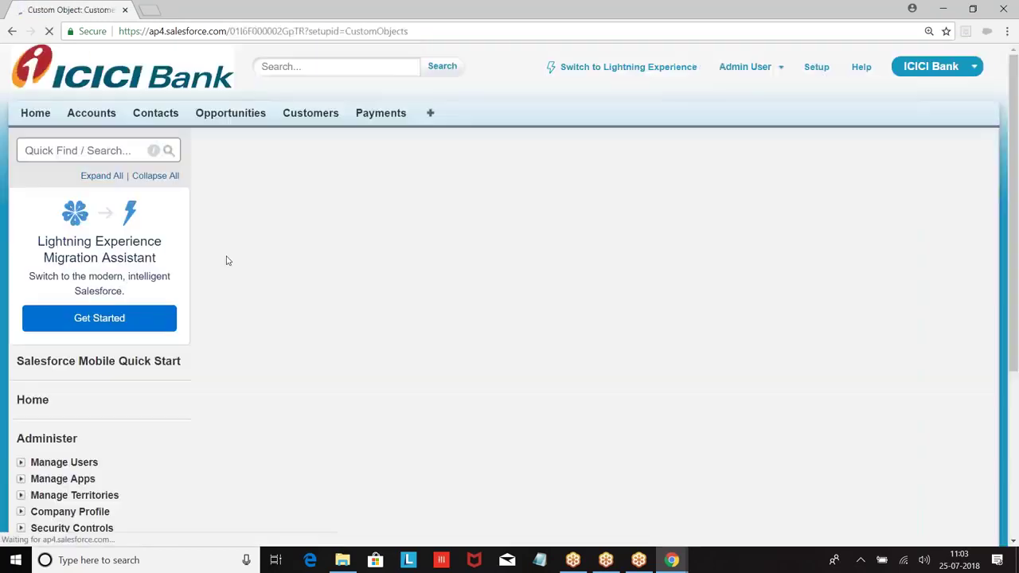
{"action": "scroll", "coordinate": [509, 295], "scroll_direction": "down", "scroll_amount": 2}
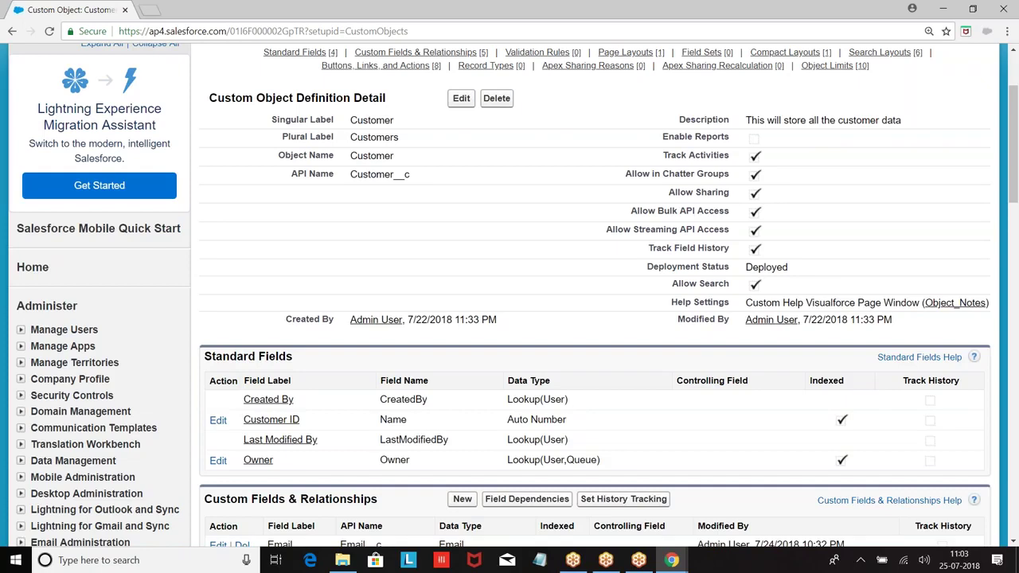
{"action": "scroll", "coordinate": [389, 269], "scroll_direction": "up", "scroll_amount": 2}
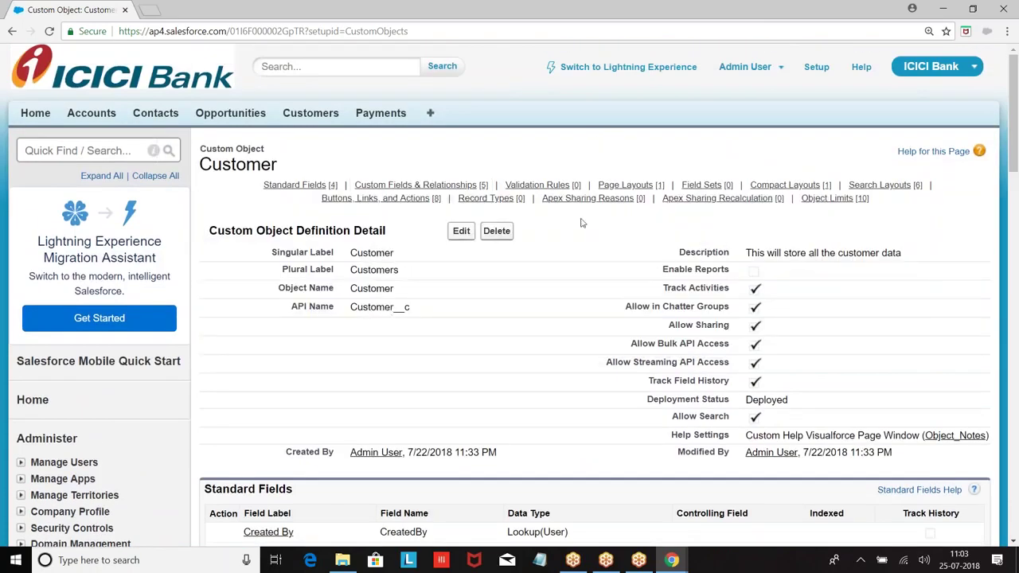
{"action": "left_click", "coordinate": [820, 72]}
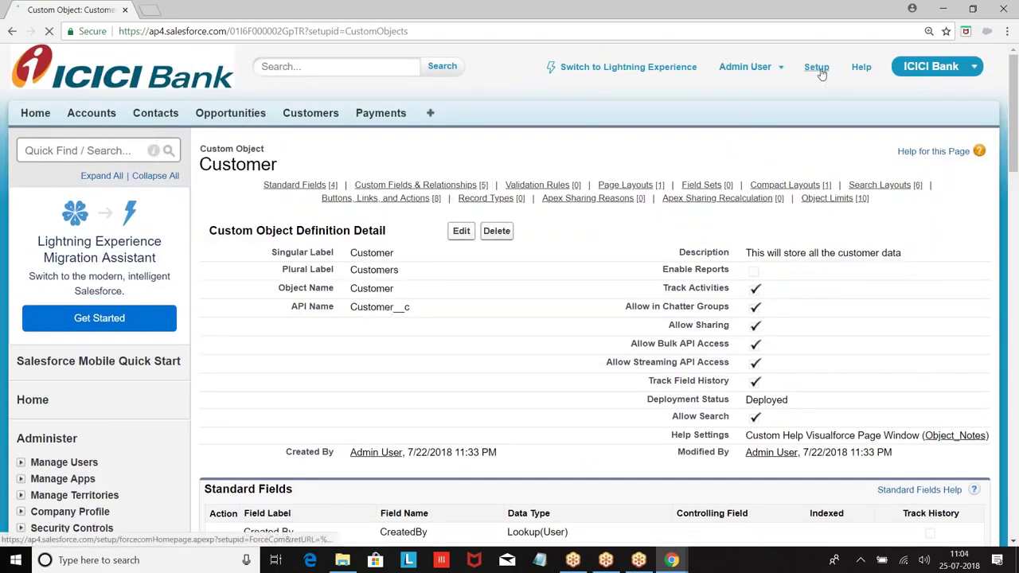
{"action": "scroll", "coordinate": [159, 339], "scroll_direction": "down", "scroll_amount": 5}
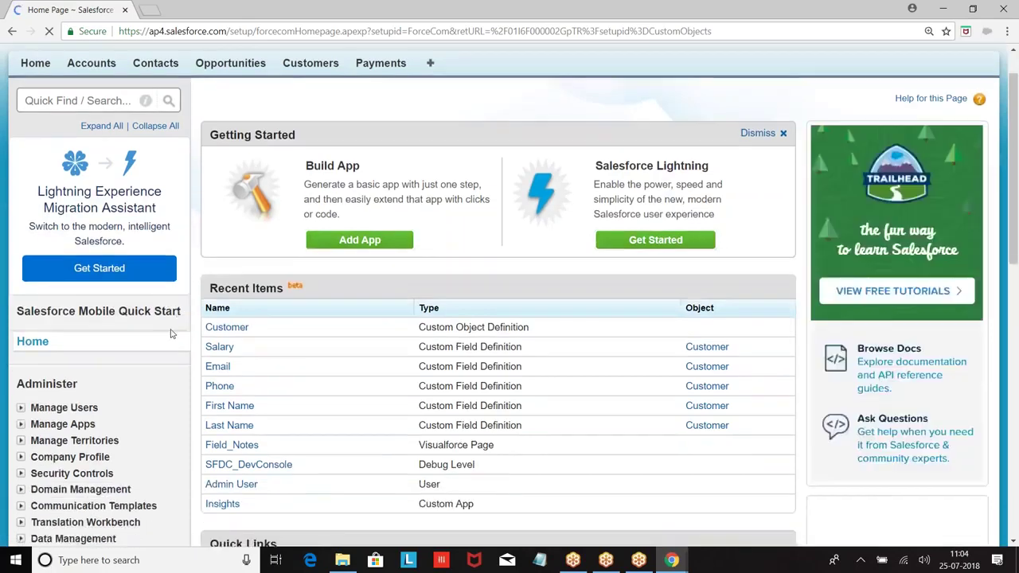
{"action": "scroll", "coordinate": [156, 339], "scroll_direction": "down", "scroll_amount": 2}
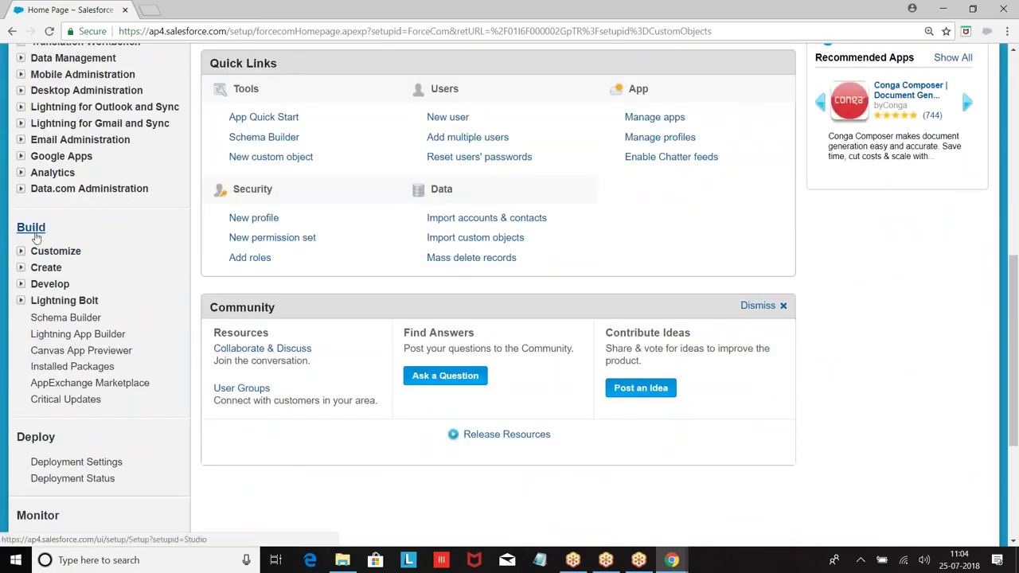
Add the Customer object in Schema Builder and auto-layout it beside Payment and Course.
{"action": "left_click", "coordinate": [69, 322]}
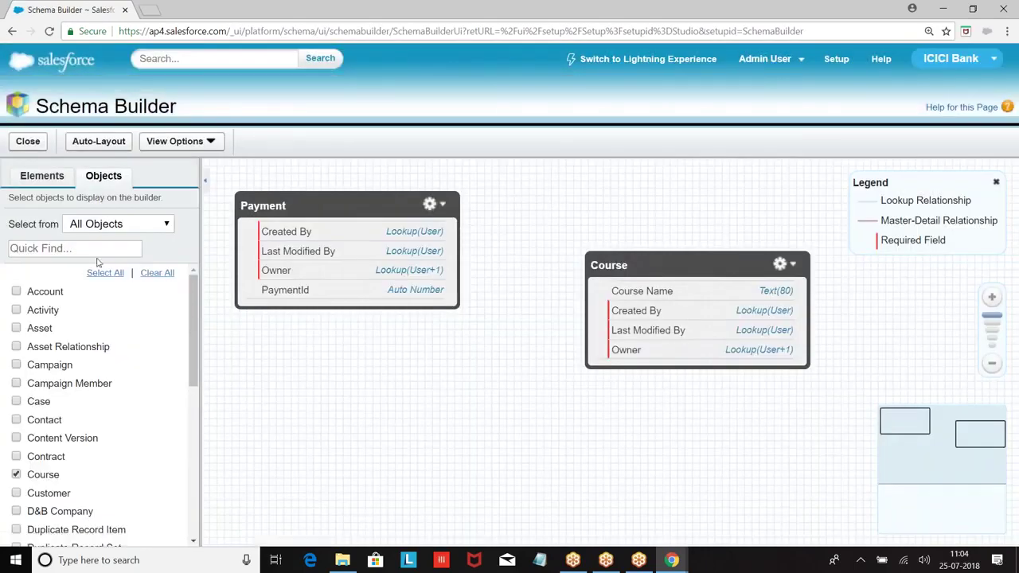
{"action": "left_click", "coordinate": [47, 249]}
{"action": "type", "text": "Customer"}
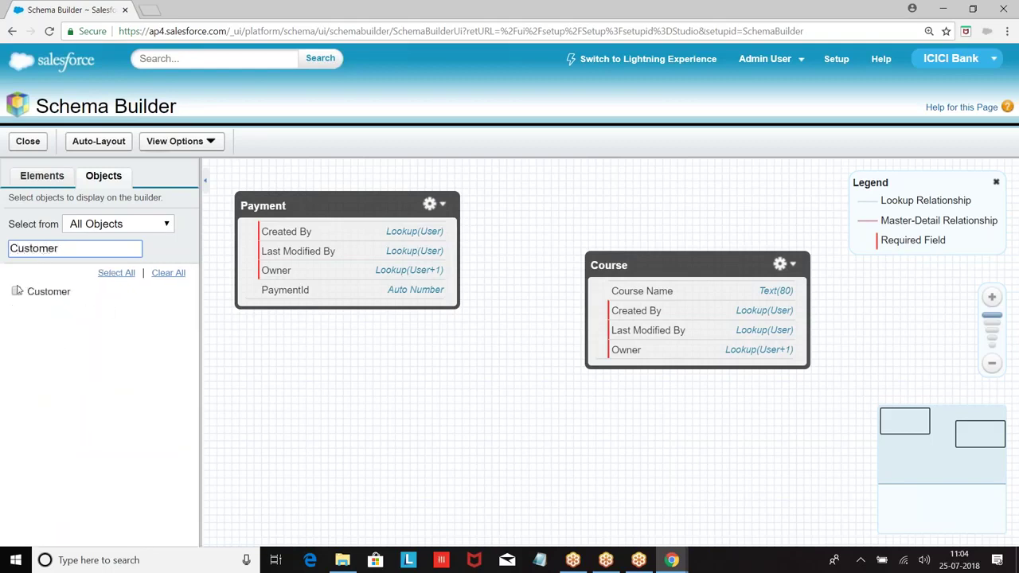
{"action": "left_click", "coordinate": [17, 291]}
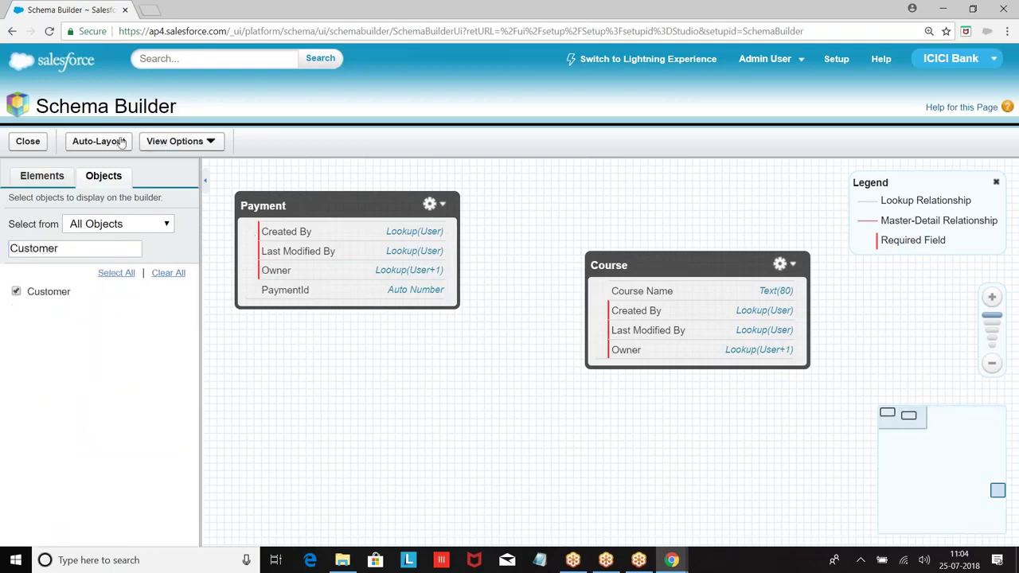
{"action": "left_click", "coordinate": [83, 142]}
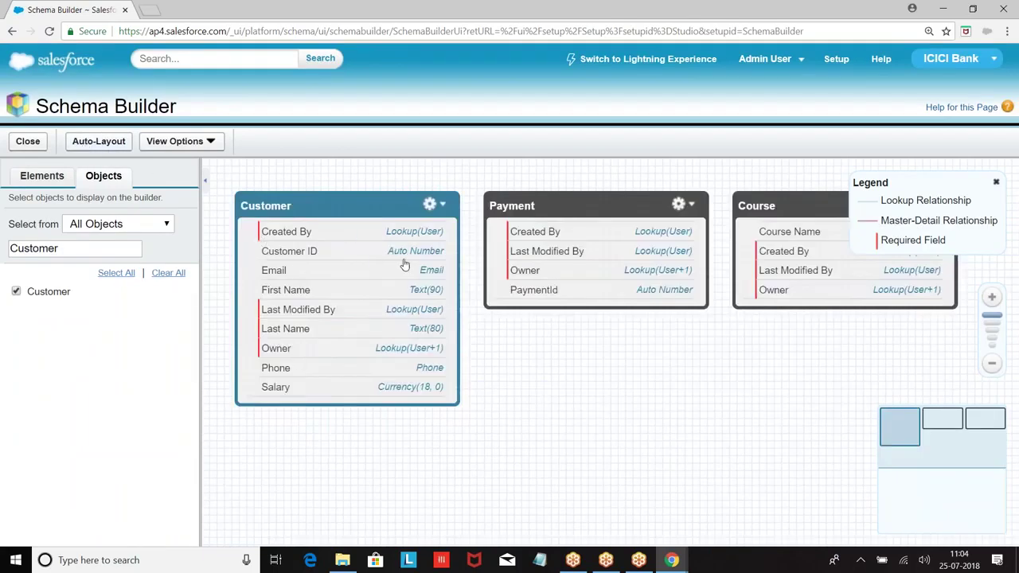
{"action": "left_click", "coordinate": [42, 178]}
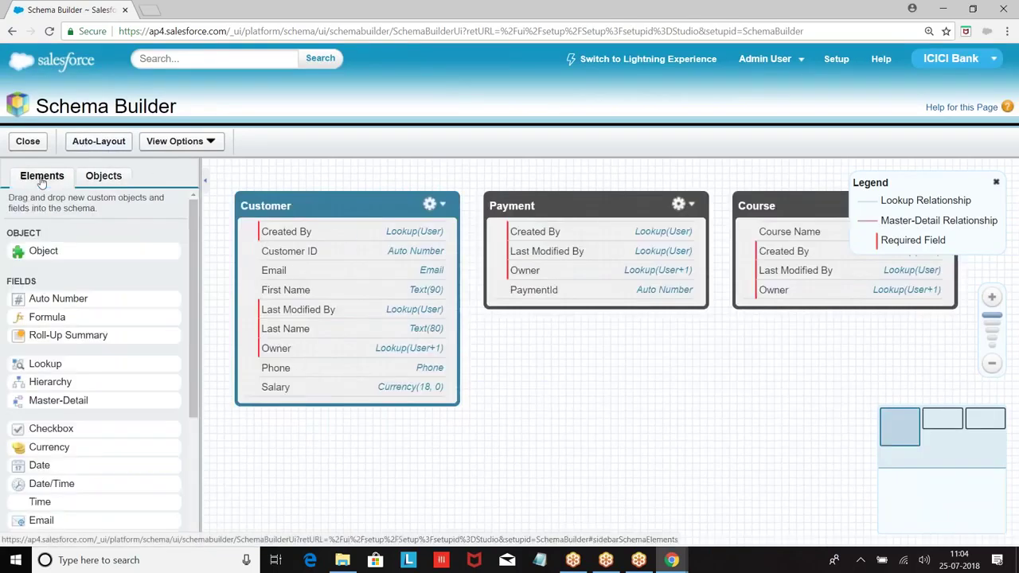
{"action": "left_click", "coordinate": [836, 60]}
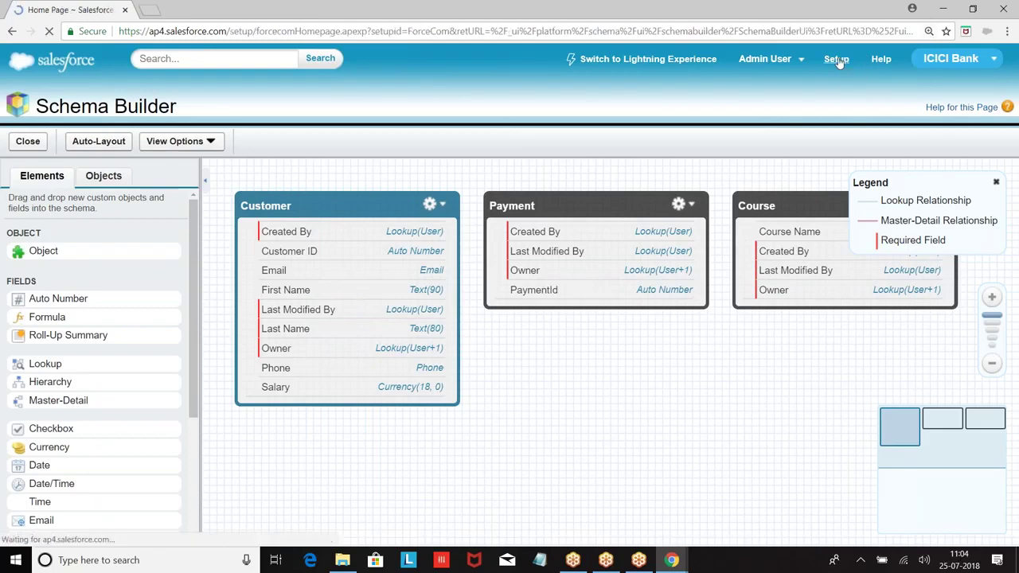
{"action": "scroll", "coordinate": [155, 230], "scroll_direction": "down", "scroll_amount": 7}
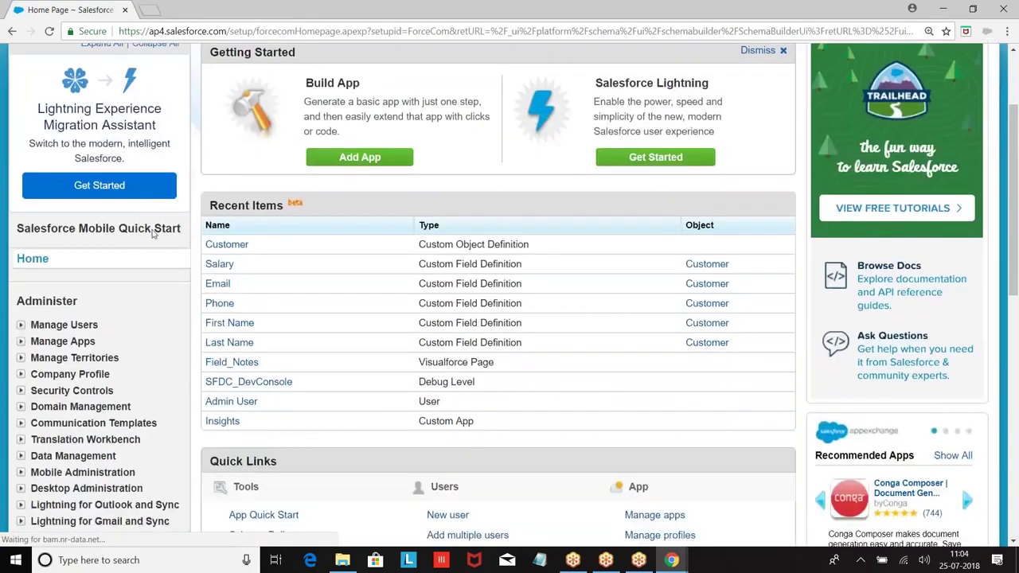
{"action": "scroll", "coordinate": [152, 237], "scroll_direction": "down", "scroll_amount": 1}
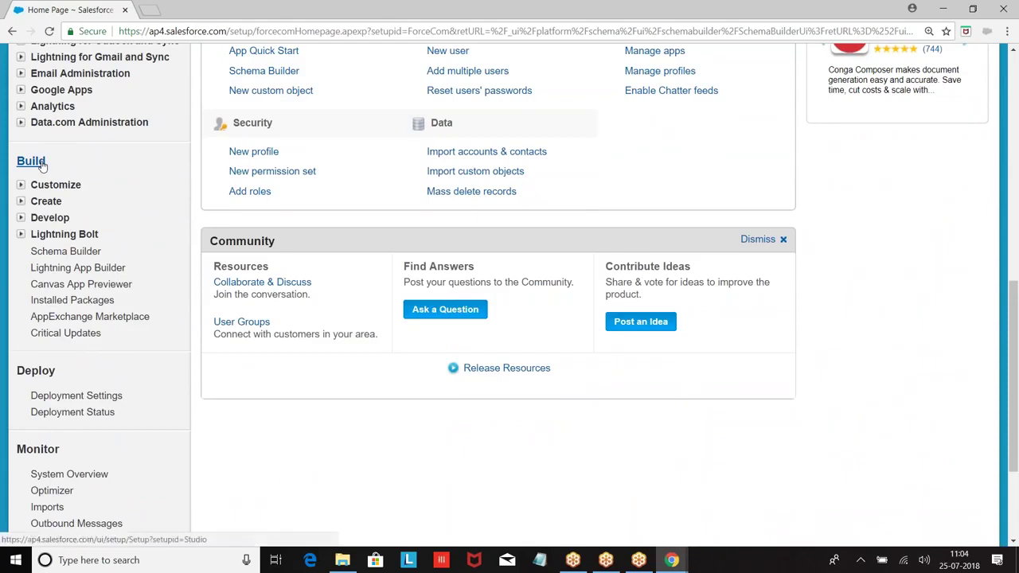
{"action": "left_click", "coordinate": [57, 251]}
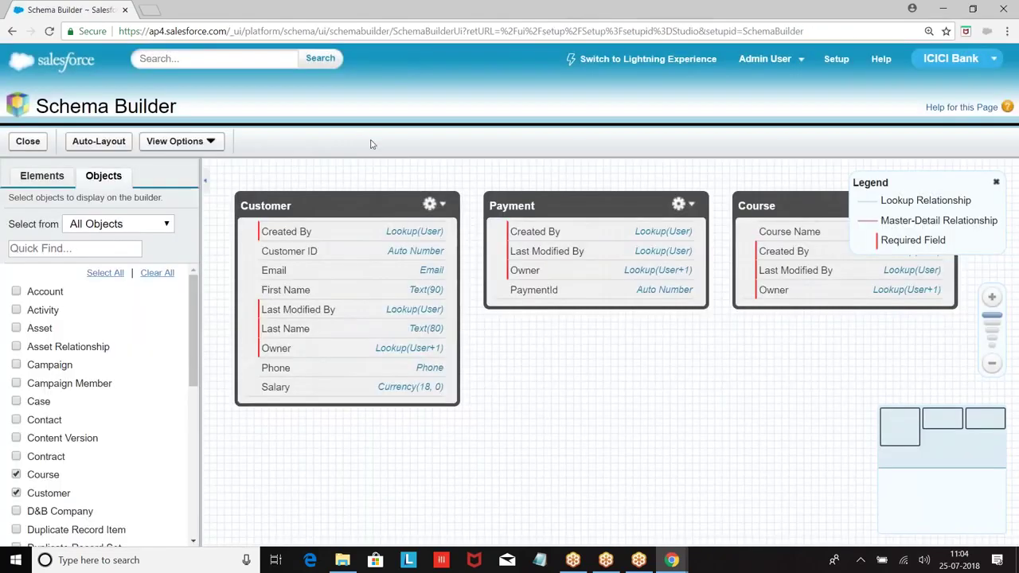
{"action": "left_click", "coordinate": [42, 250]}
{"action": "type", "text": "Customer"}
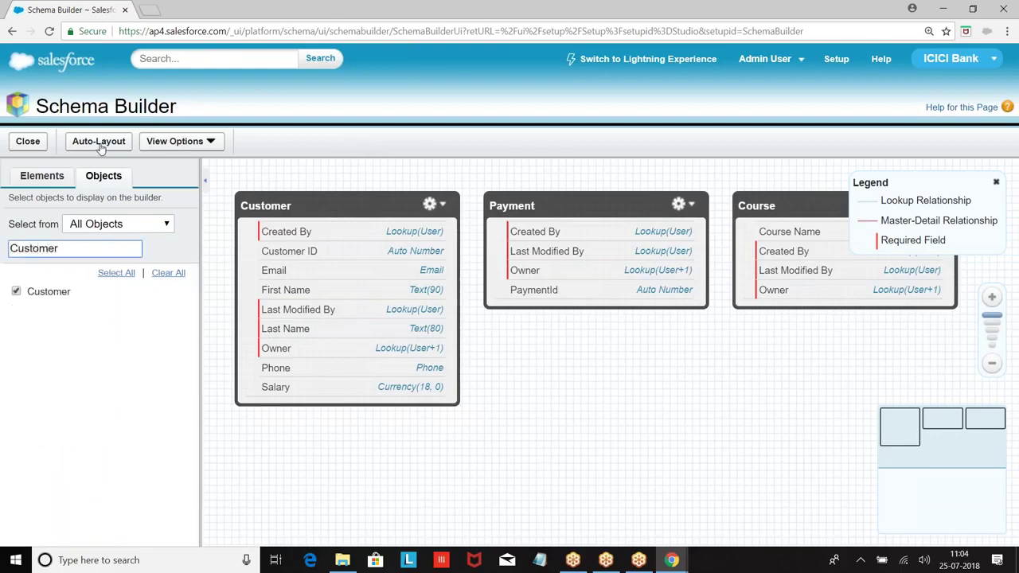
{"action": "left_click", "coordinate": [46, 176]}
{"action": "scroll", "coordinate": [115, 332], "scroll_direction": "down", "scroll_amount": 5}
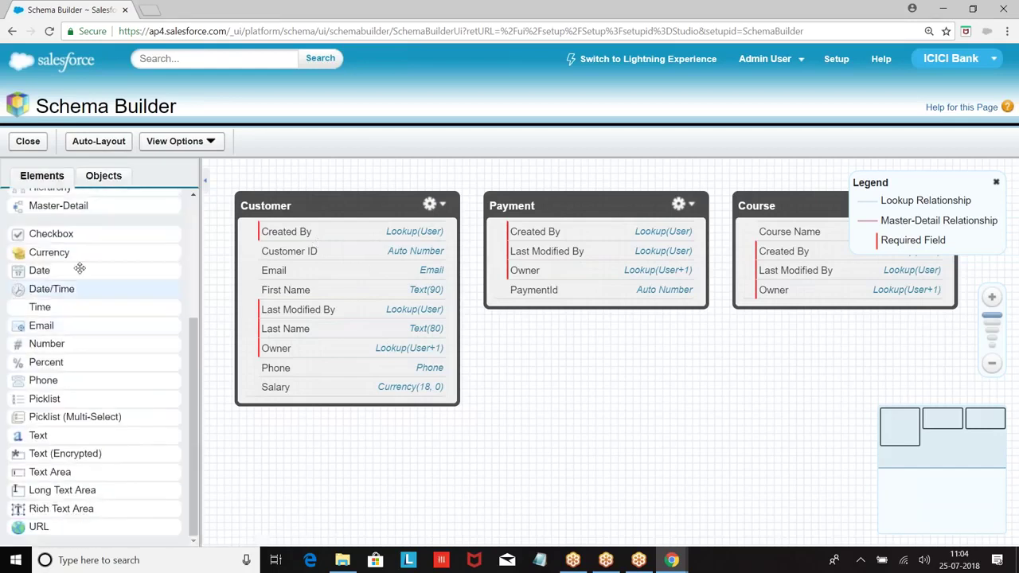
Drop a Checkbox labelled Active and a Date labelled DOB onto Customer, saving each.
{"action": "left_click_drag", "start_coordinate": [48, 233], "coordinate": [334, 273]}
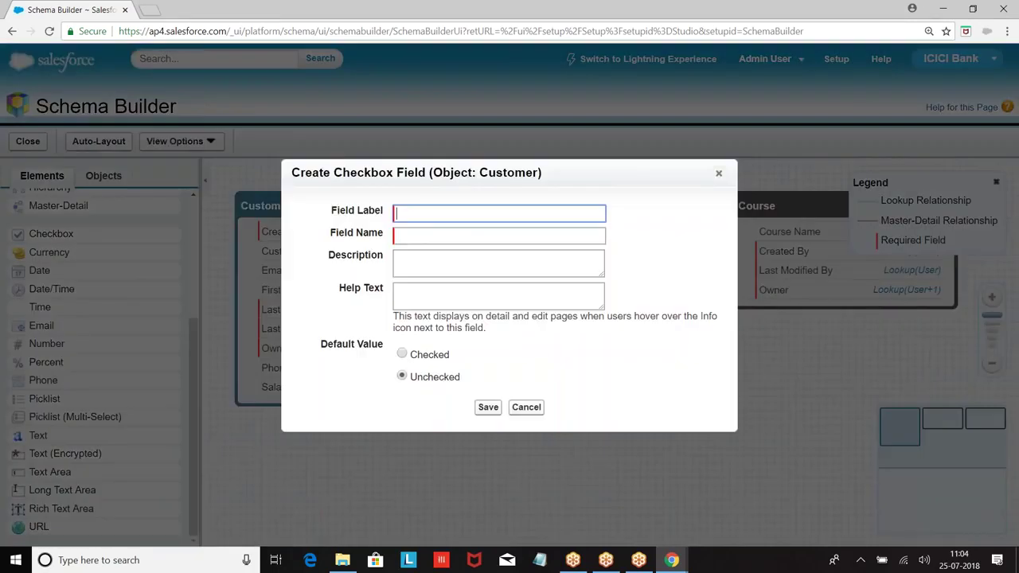
{"action": "type", "text": "Active"}
{"action": "left_click", "coordinate": [404, 242]}
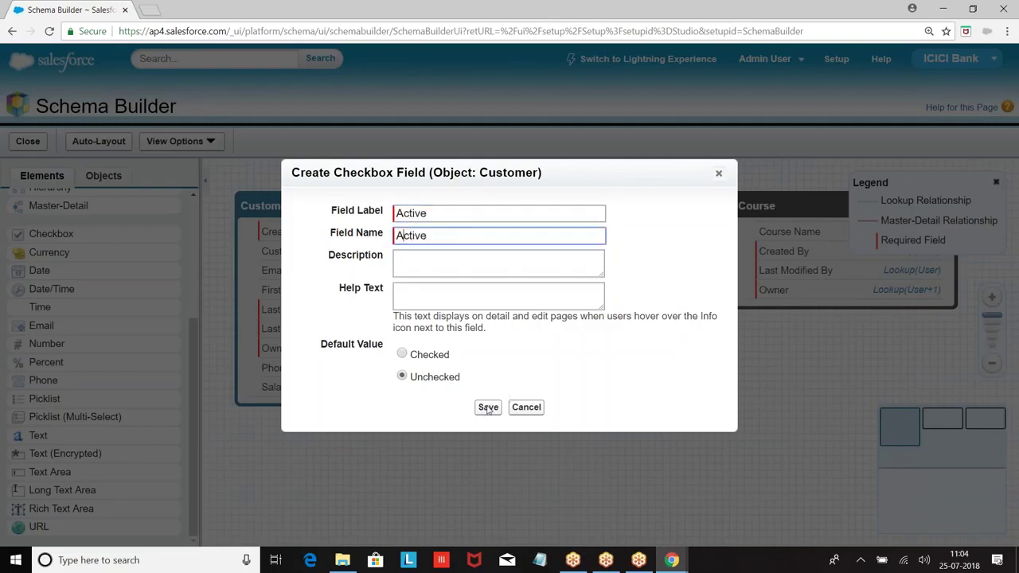
{"action": "left_click", "coordinate": [488, 406]}
{"action": "left_click_drag", "start_coordinate": [39, 270], "coordinate": [275, 280]}
{"action": "type", "text": "DO"}
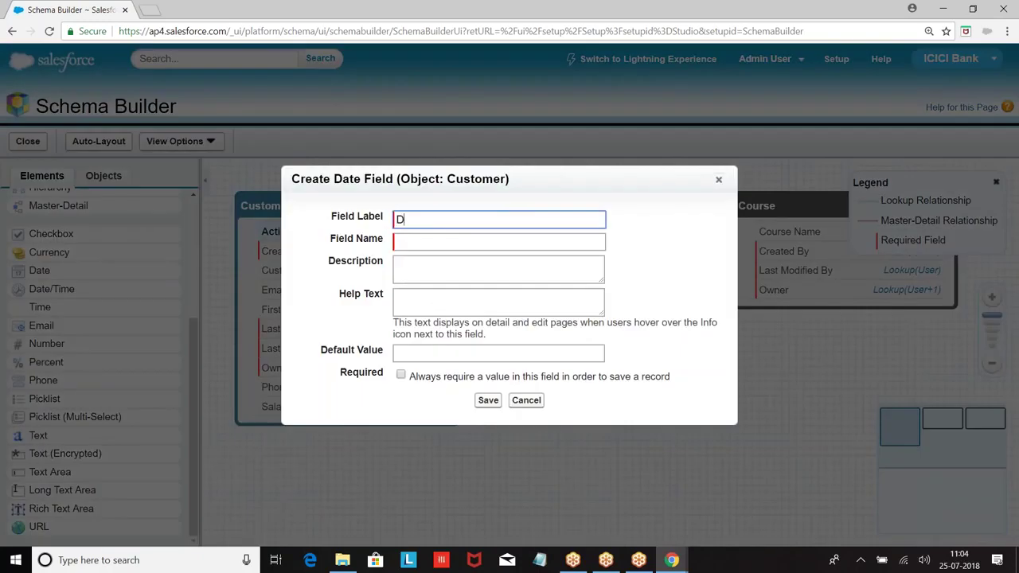
{"action": "type", "text": "B"}
{"action": "left_click", "coordinate": [448, 244]}
{"action": "left_click", "coordinate": [488, 400]}
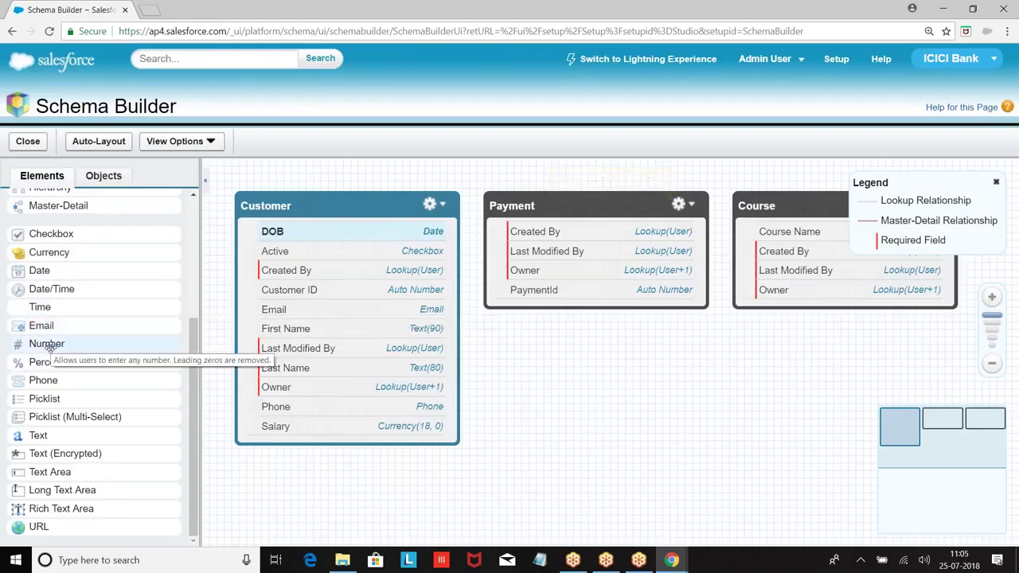
Drop a Number field labelled Age and a Checkbox labelled Own House onto Customer, saving each.
{"action": "left_click_drag", "start_coordinate": [52, 343], "coordinate": [596, 254]}
{"action": "type", "text": "Age"}
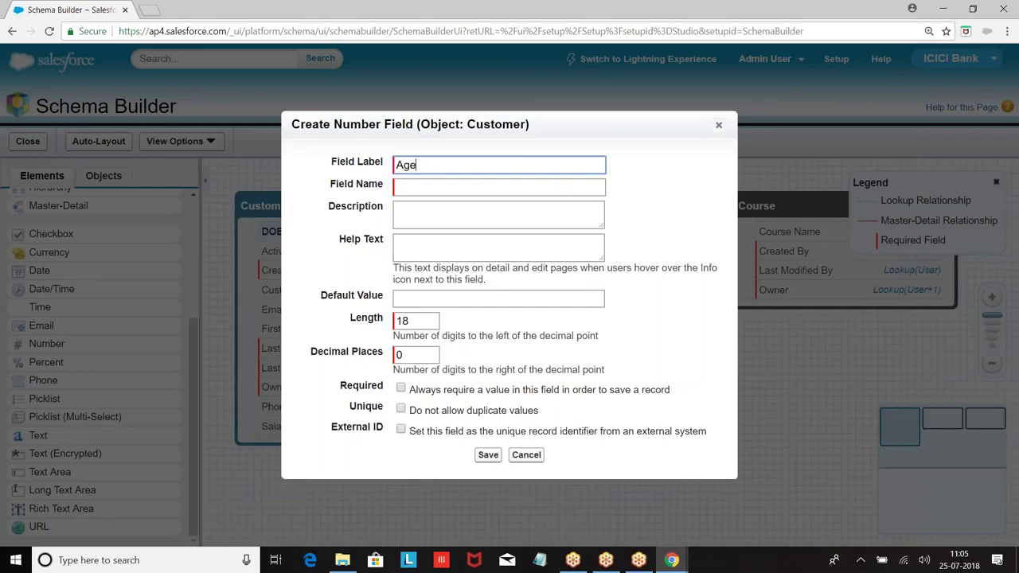
{"action": "left_click", "coordinate": [443, 182]}
{"action": "left_click", "coordinate": [488, 455]}
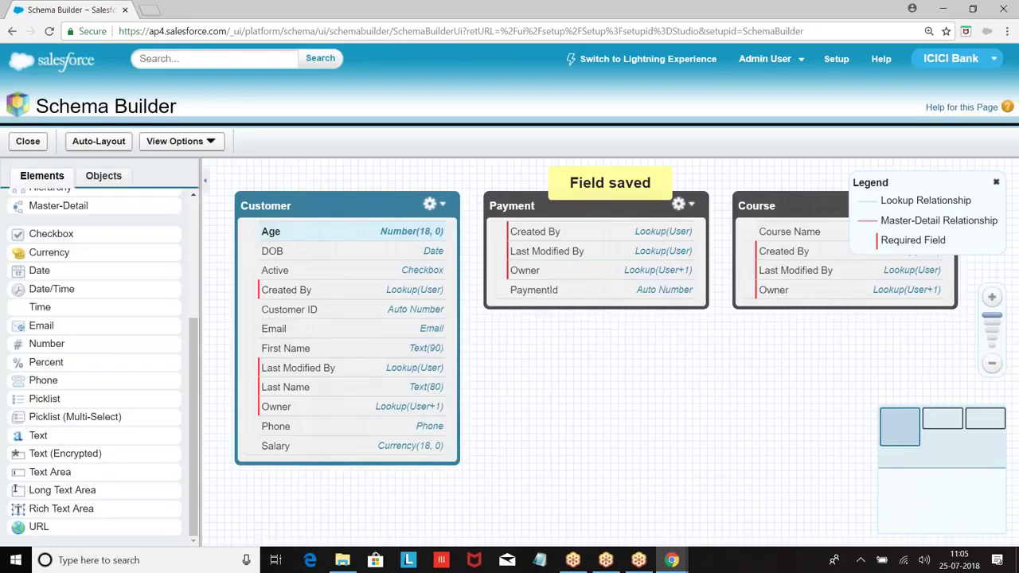
{"action": "left_click_drag", "start_coordinate": [51, 233], "coordinate": [271, 262]}
{"action": "type", "text": "Own Houe"}
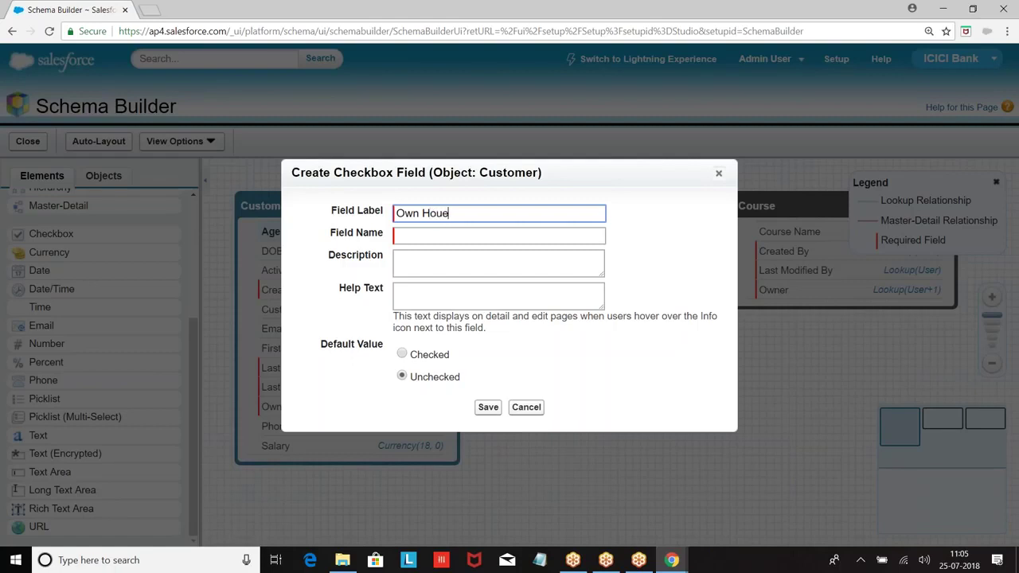
{"action": "key", "text": "BackSpace"}
{"action": "type", "text": "se"}
{"action": "left_click", "coordinate": [465, 233]}
{"action": "left_click", "coordinate": [484, 409]}
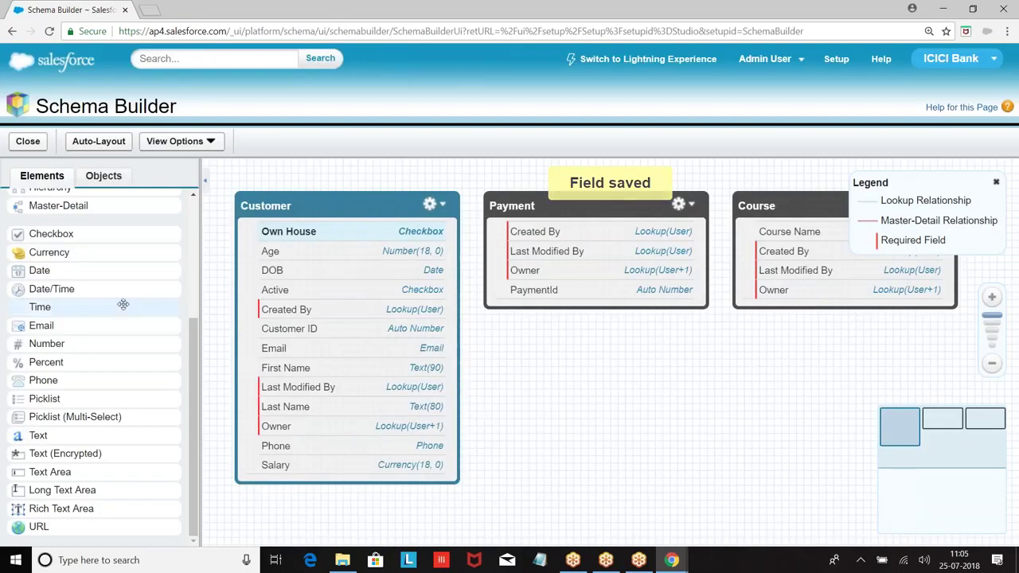
Drop a Text Area(255) onto Customer, label it Adress, and save it.
{"action": "left_click_drag", "start_coordinate": [49, 472], "coordinate": [343, 309]}
{"action": "type", "text": "Text"}
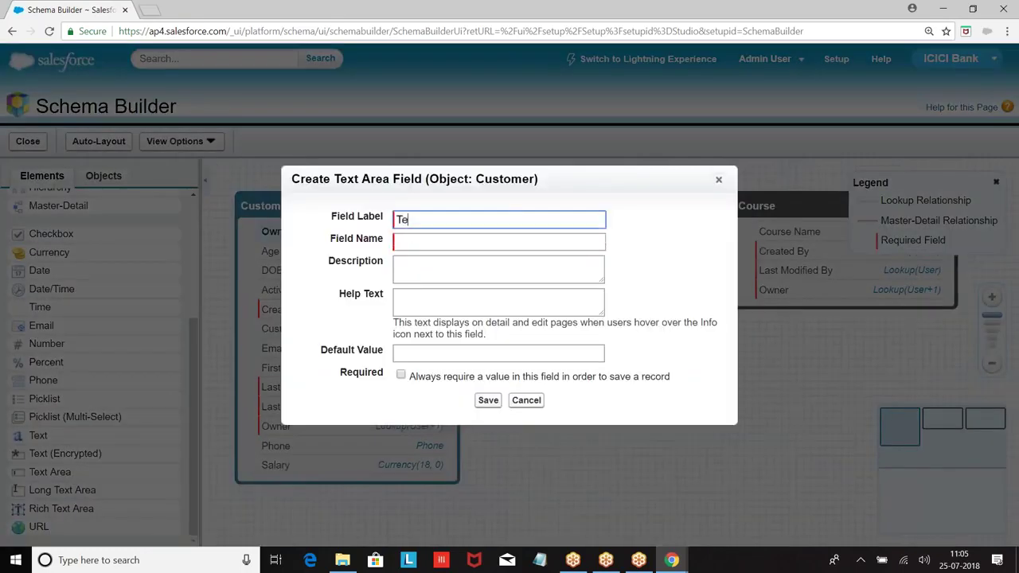
{"action": "key", "text": "BackSpace"}
{"action": "key", "text": "BackSpace"}
{"action": "key", "text": "BackSpace"}
{"action": "key", "text": "BackSpace"}
{"action": "type", "text": "Adre"}
{"action": "key", "text": "BackSpace"}
{"action": "type", "text": "ess"}
{"action": "left_click", "coordinate": [434, 244]}
{"action": "left_click", "coordinate": [487, 401]}
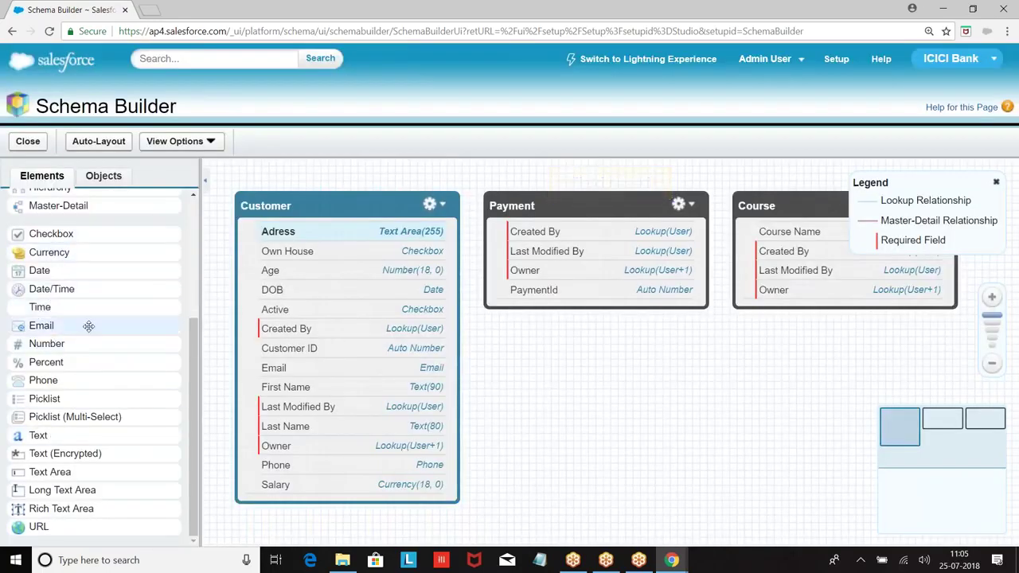
{"action": "scroll", "coordinate": [88, 326], "scroll_direction": "up", "scroll_amount": 3}
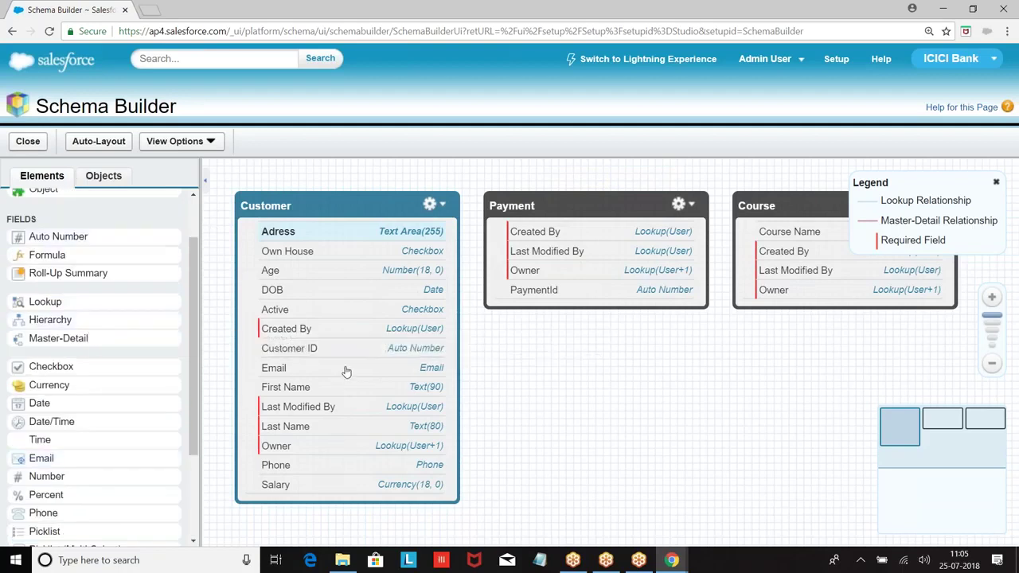
From Setup, go to the Customers tab and start a new Customer record.
{"action": "left_click", "coordinate": [836, 59]}
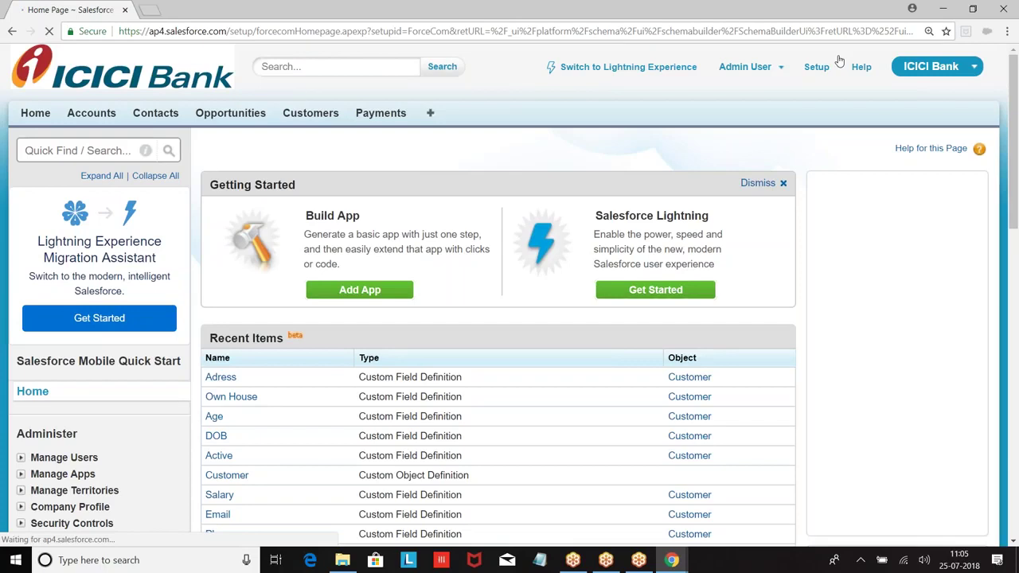
{"action": "left_click", "coordinate": [312, 115]}
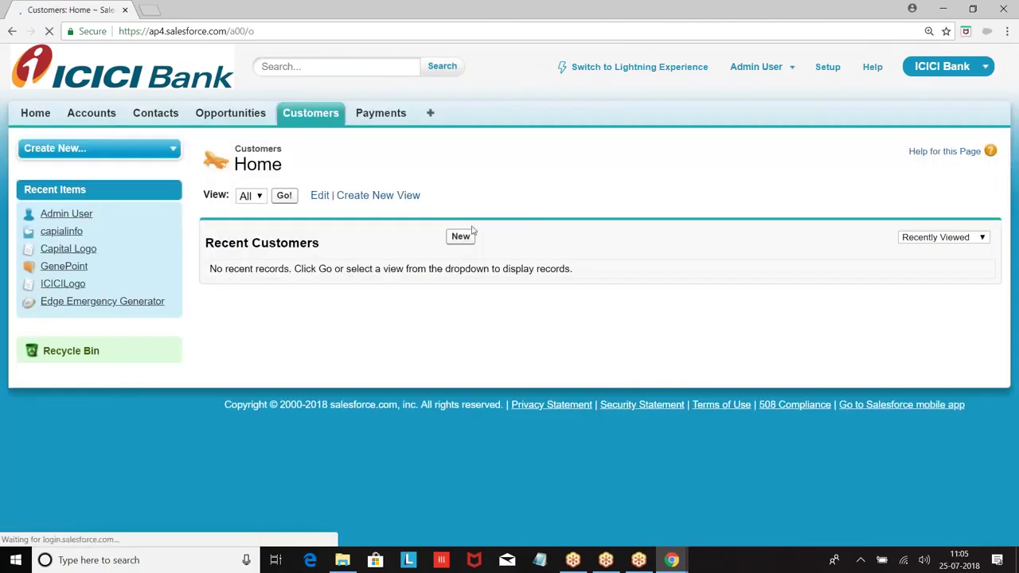
{"action": "left_click", "coordinate": [461, 238]}
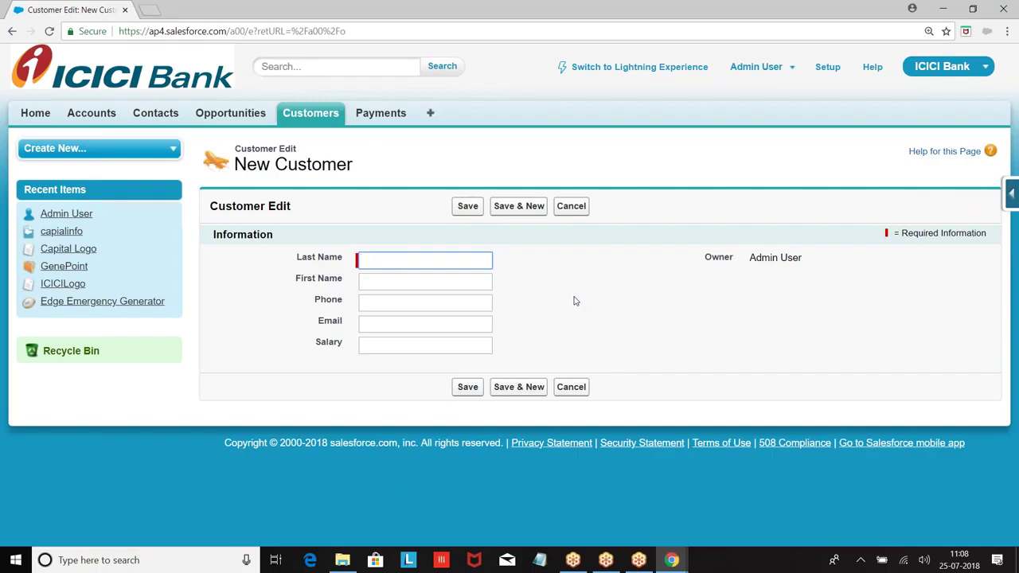
Switch to Lightning Experience and bring up the Setup gear menu.
{"action": "left_click", "coordinate": [649, 70]}
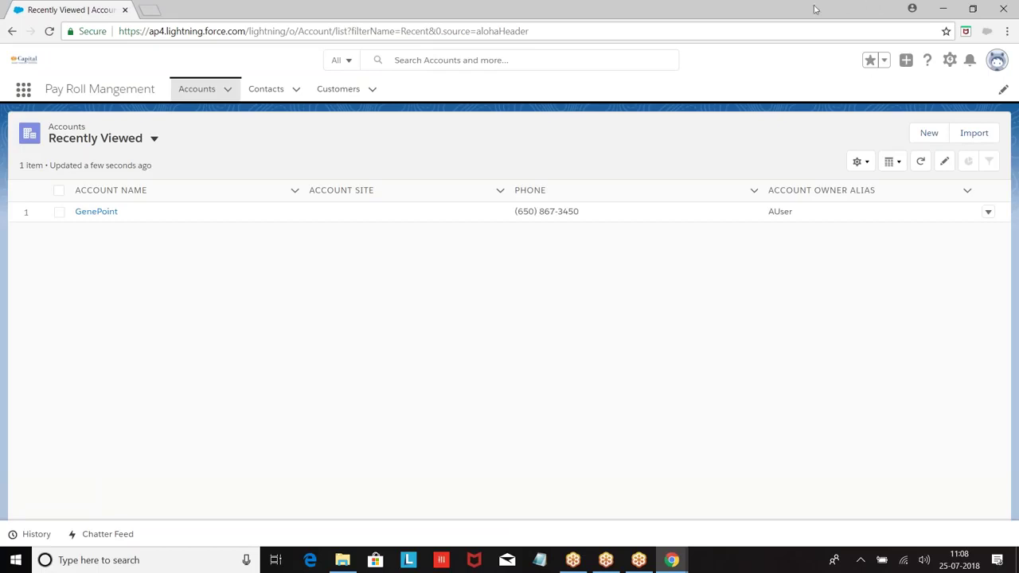
{"action": "left_click", "coordinate": [951, 62]}
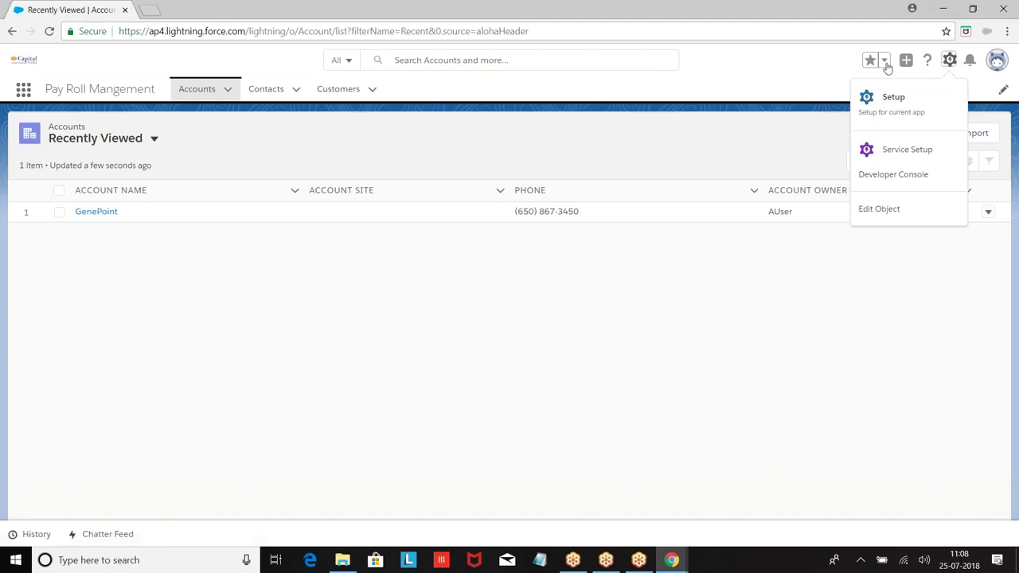
Open Setup from the gear menu and go to Object Manager under Objects and Fields.
{"action": "left_click", "coordinate": [895, 97]}
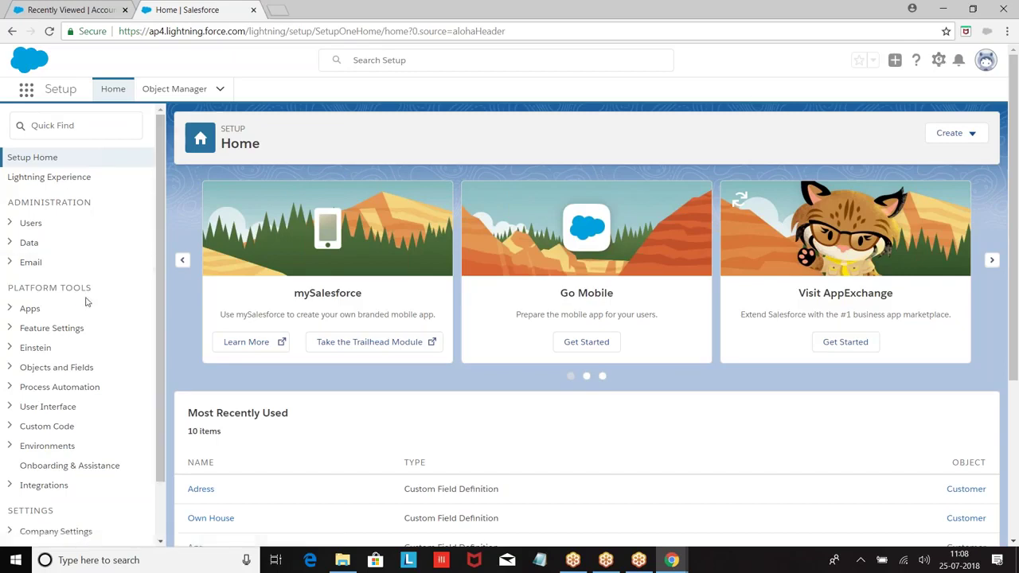
{"action": "left_click", "coordinate": [10, 368]}
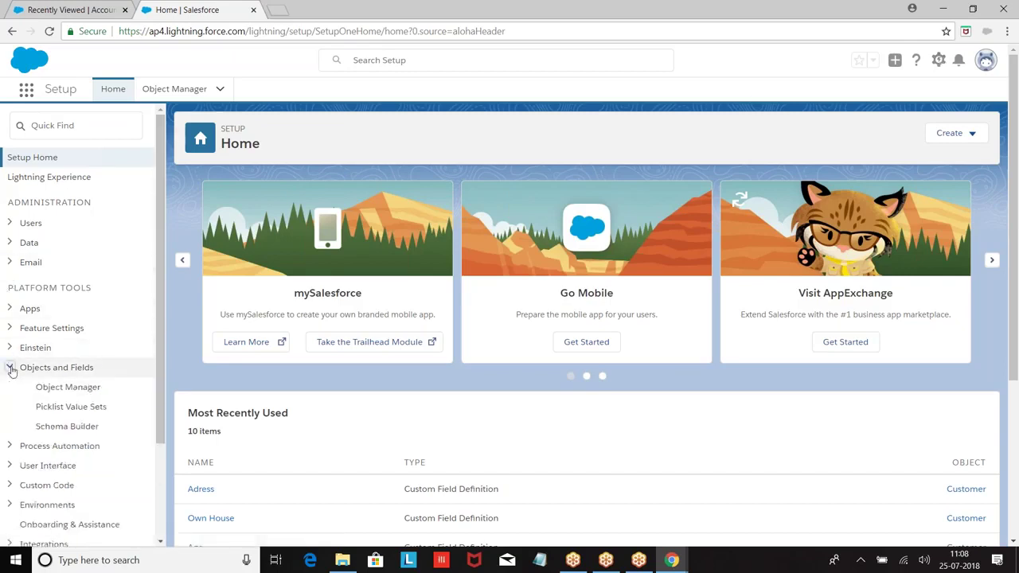
{"action": "left_click", "coordinate": [79, 390]}
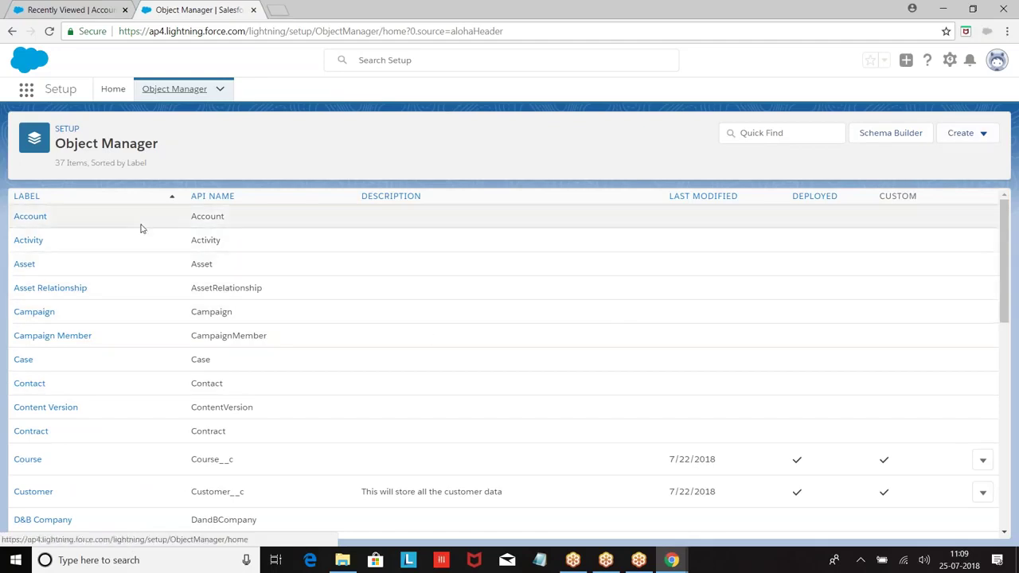
Open Customer's Fields & Relationships and review its 14 fields, from Active to Own House.
{"action": "scroll", "coordinate": [141, 250], "scroll_direction": "down", "scroll_amount": 3}
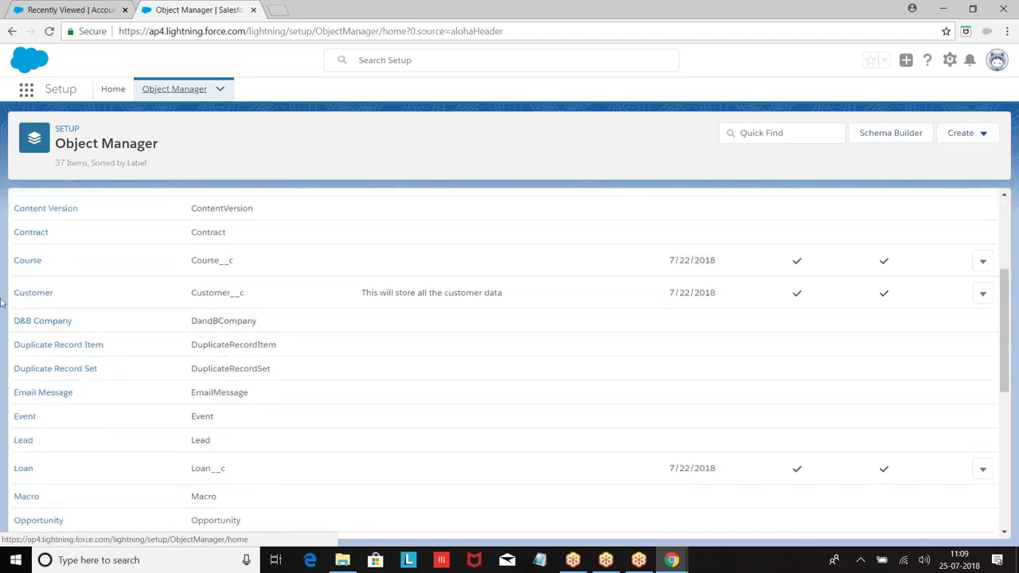
{"action": "left_click", "coordinate": [46, 295]}
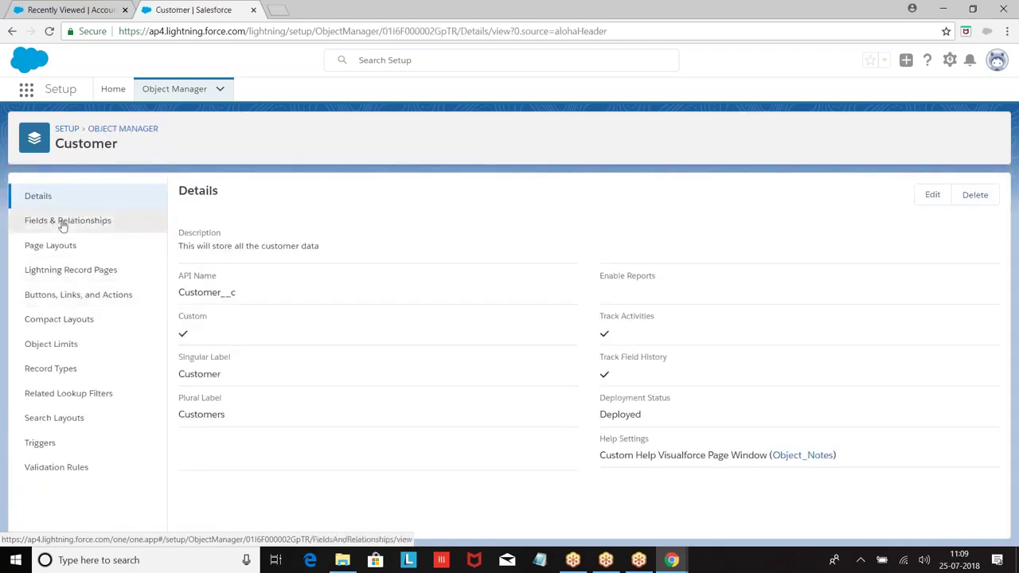
{"action": "left_click", "coordinate": [63, 227]}
{"action": "scroll", "coordinate": [603, 314], "scroll_direction": "down", "scroll_amount": 2}
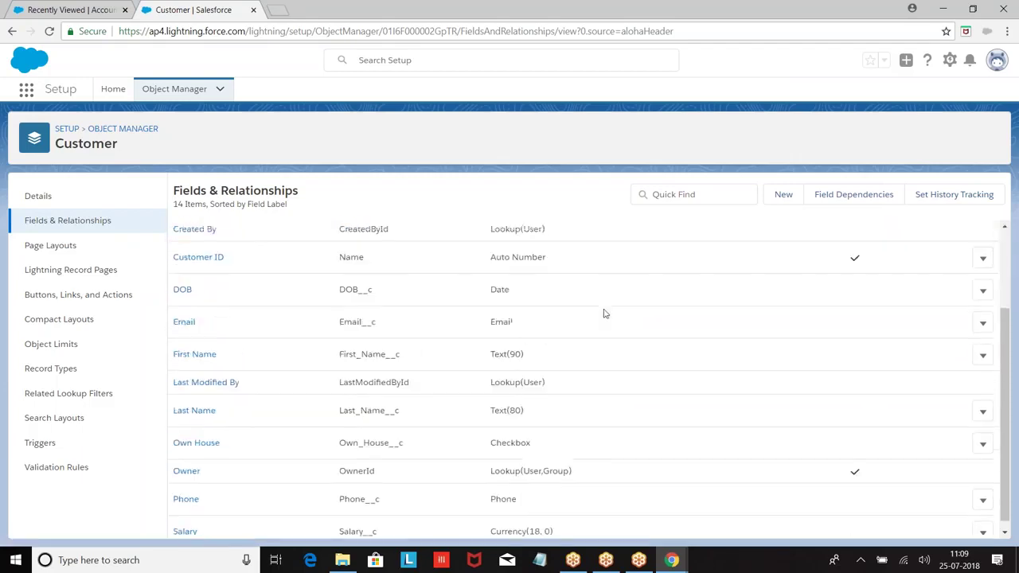
{"action": "scroll", "coordinate": [604, 314], "scroll_direction": "down", "scroll_amount": 1}
{"action": "scroll", "coordinate": [610, 478], "scroll_direction": "up", "scroll_amount": 3}
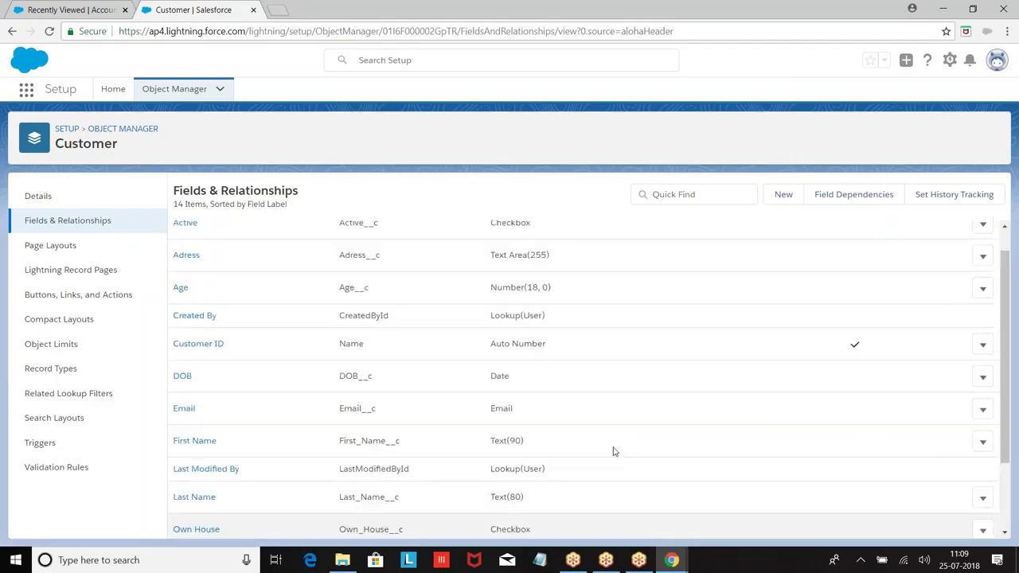
{"action": "scroll", "coordinate": [598, 382], "scroll_direction": "down", "scroll_amount": 2}
{"action": "scroll", "coordinate": [582, 324], "scroll_direction": "down", "scroll_amount": 2}
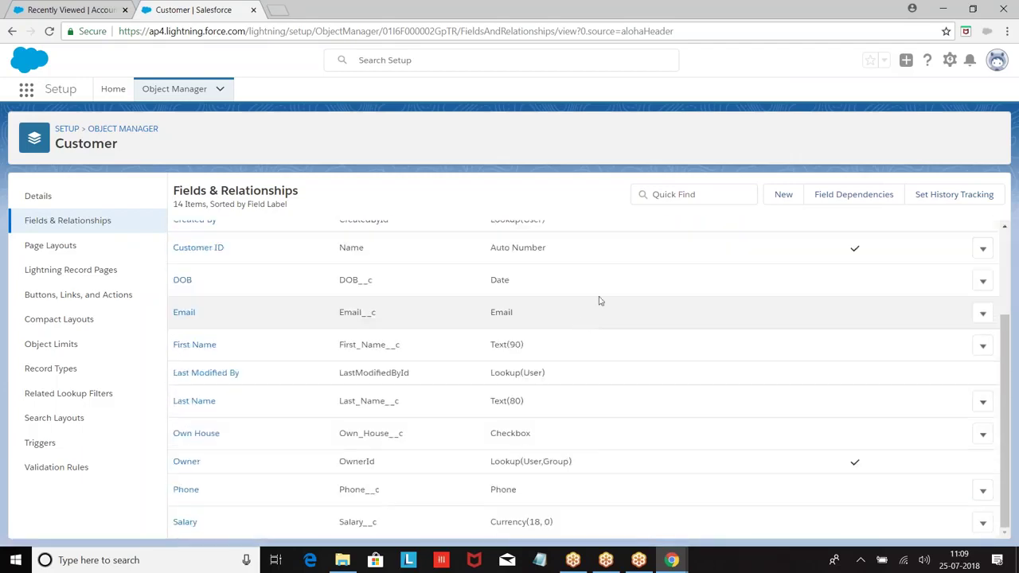
Start a new custom field on Customer with the Phone data type.
{"action": "left_click", "coordinate": [783, 195]}
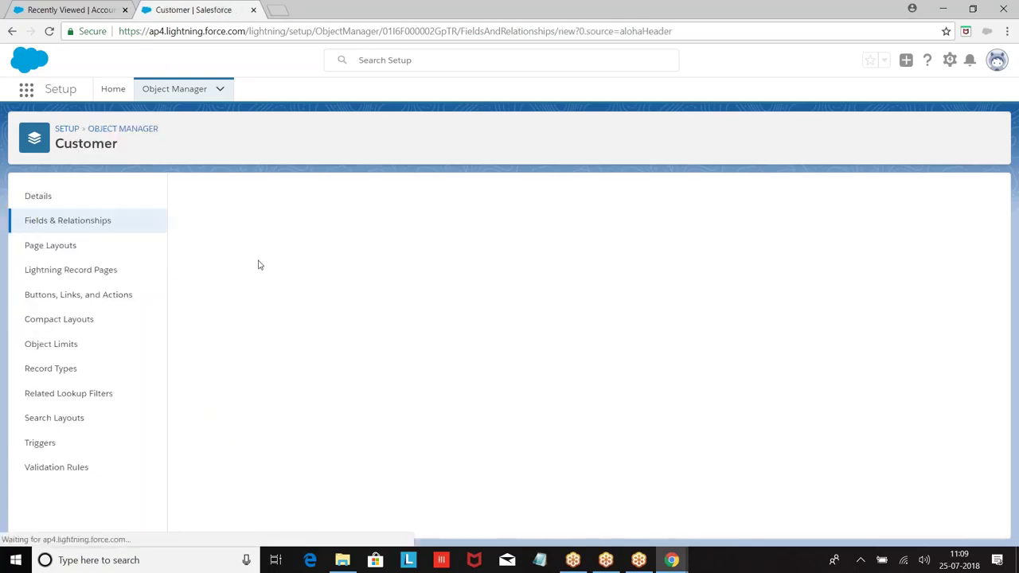
{"action": "scroll", "coordinate": [280, 338], "scroll_direction": "down", "scroll_amount": 1}
{"action": "scroll", "coordinate": [280, 338], "scroll_direction": "down", "scroll_amount": 3}
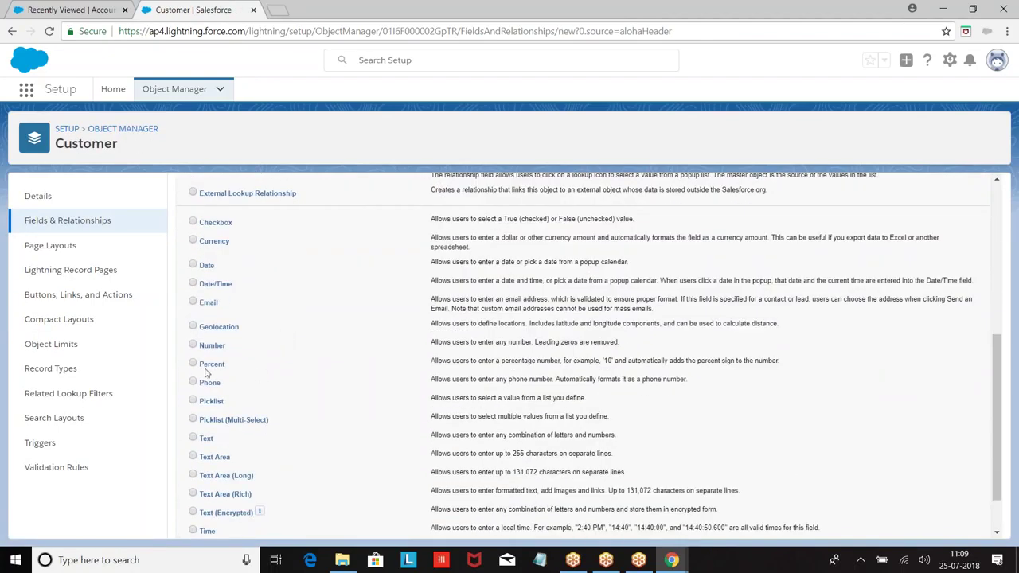
{"action": "left_click", "coordinate": [194, 382]}
{"action": "scroll", "coordinate": [535, 339], "scroll_direction": "down", "scroll_amount": 1}
{"action": "left_click", "coordinate": [944, 524]}
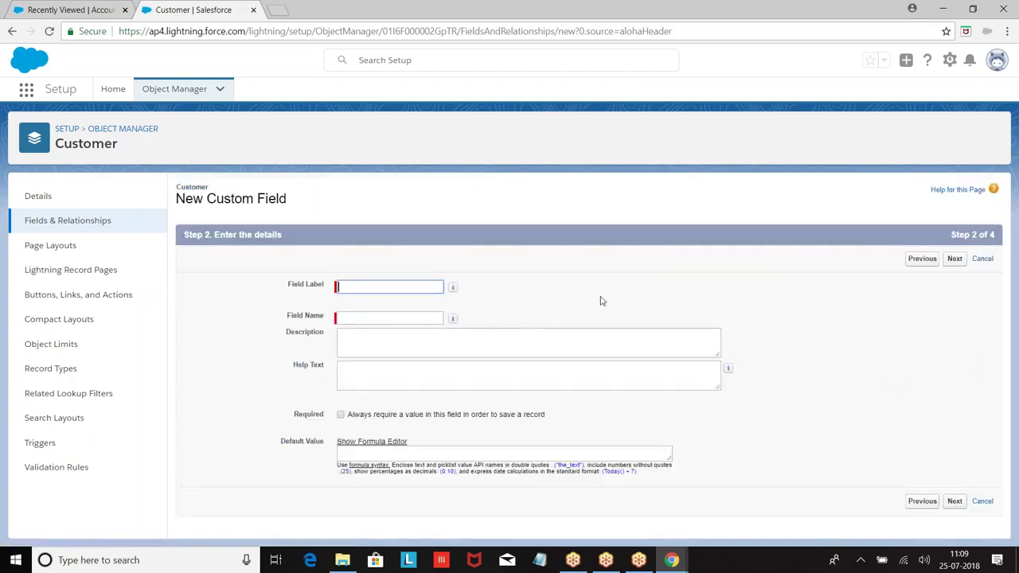
Label it Alt Number, keep default field security and layouts, and save it.
{"action": "left_click", "coordinate": [374, 288]}
{"action": "type", "text": "Alt Number"}
{"action": "left_click", "coordinate": [418, 318]}
{"action": "left_click", "coordinate": [955, 260]}
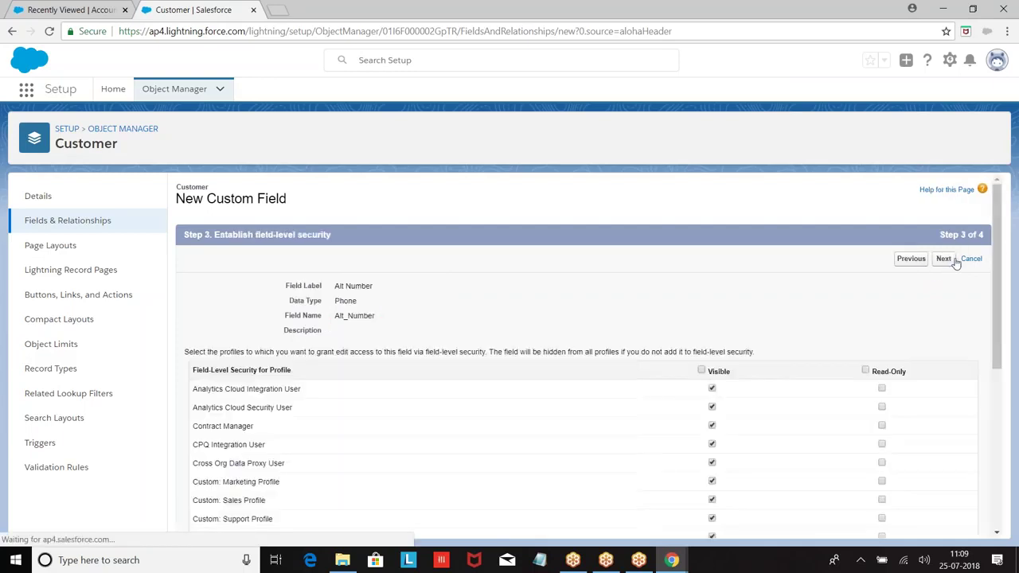
{"action": "left_click", "coordinate": [942, 260]}
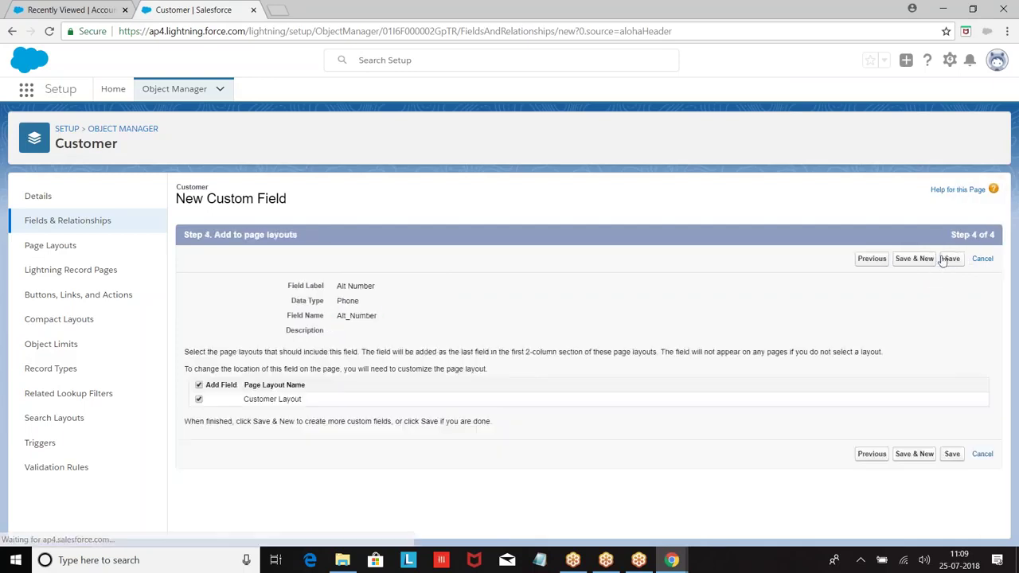
{"action": "left_click", "coordinate": [951, 259]}
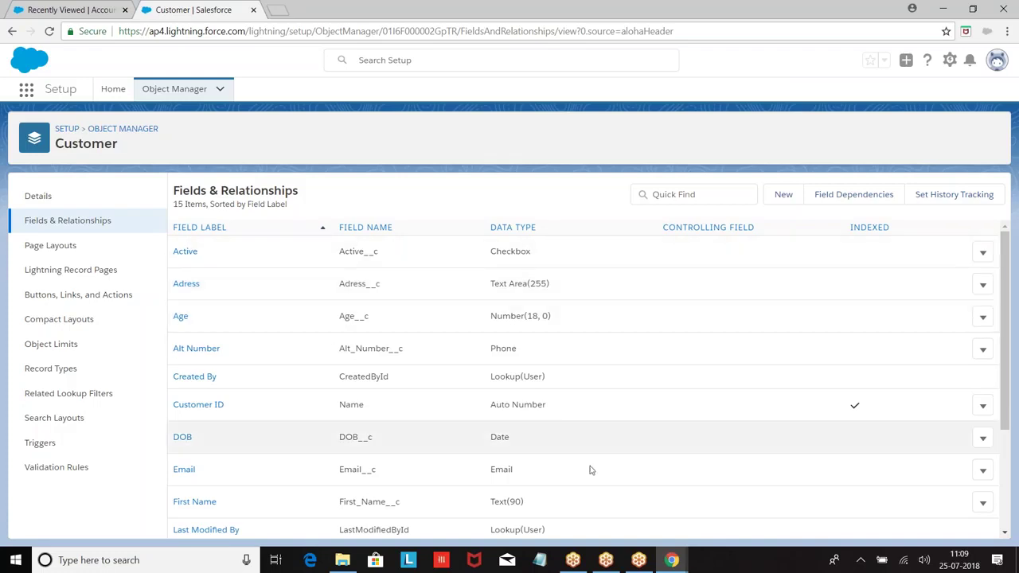
In Field_Notes.vfp, add a 'Lightning :' heading below the Classic path, with Setup beneath it.
{"action": "mouse_move", "coordinate": [671, 561]}
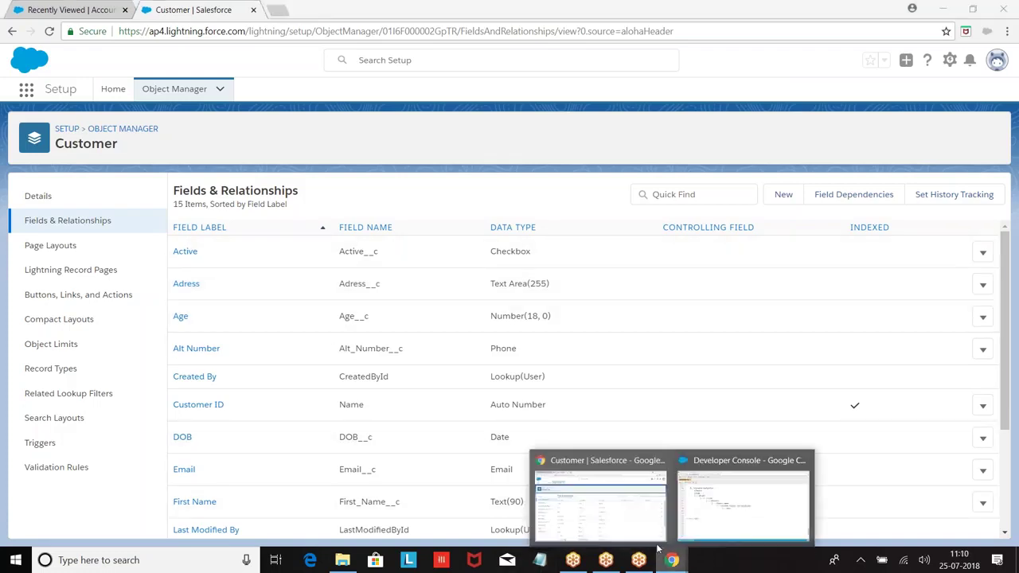
{"action": "left_click", "coordinate": [741, 490]}
{"action": "scroll", "coordinate": [401, 337], "scroll_direction": "down", "scroll_amount": 2}
{"action": "scroll", "coordinate": [169, 354], "scroll_direction": "up", "scroll_amount": 4}
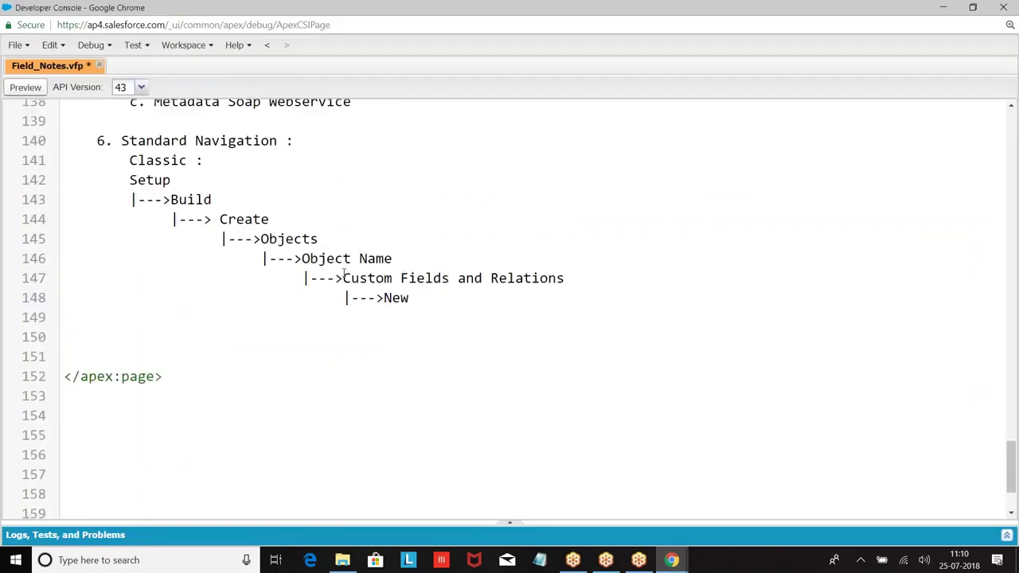
{"action": "key", "text": "Return"}
{"action": "key", "text": "BackSpace"}
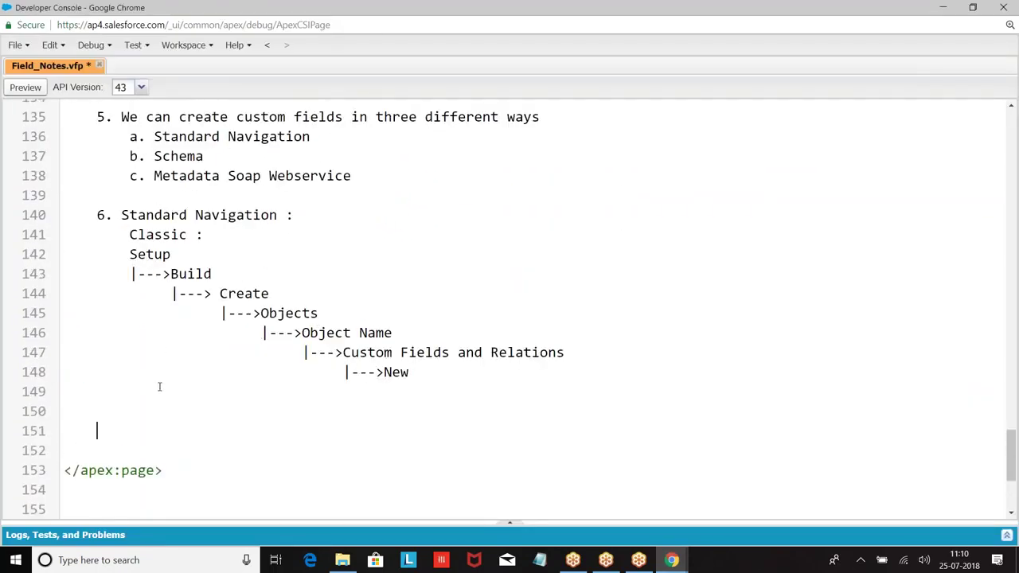
{"action": "type", "text": "Lightning :"}
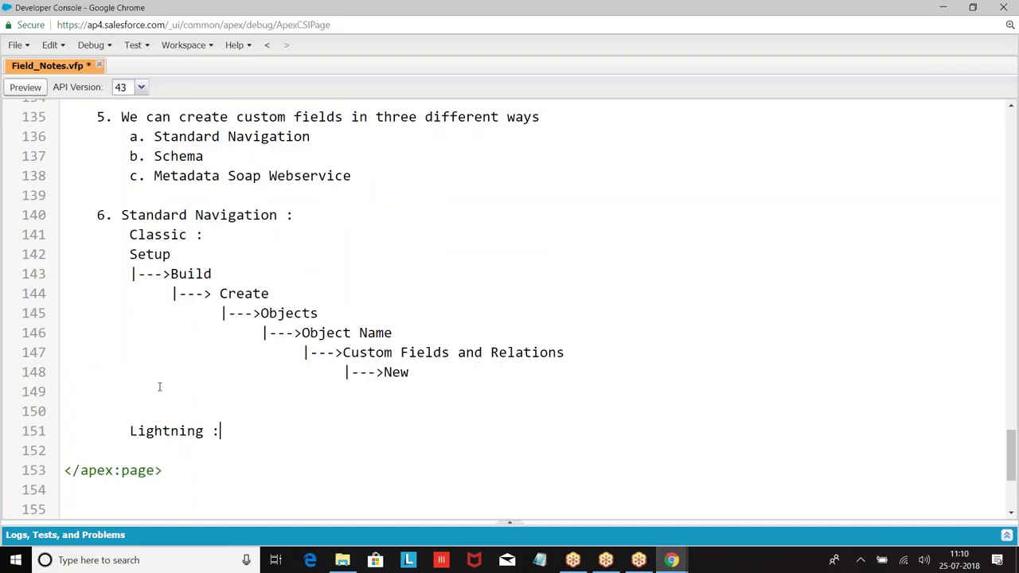
{"action": "key", "text": "Return"}
{"action": "type", "text": "Se"}
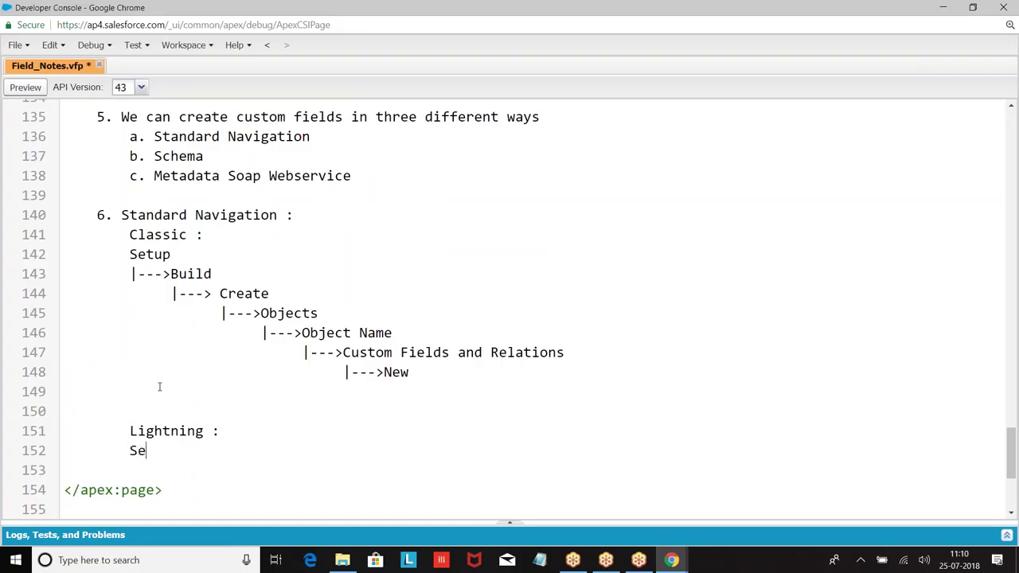
{"action": "type", "text": "tup"}
Add the '|---> Platform Tools', '|---> Objects and Fields' and indented Object Manager lines.
{"action": "key", "text": "Return"}
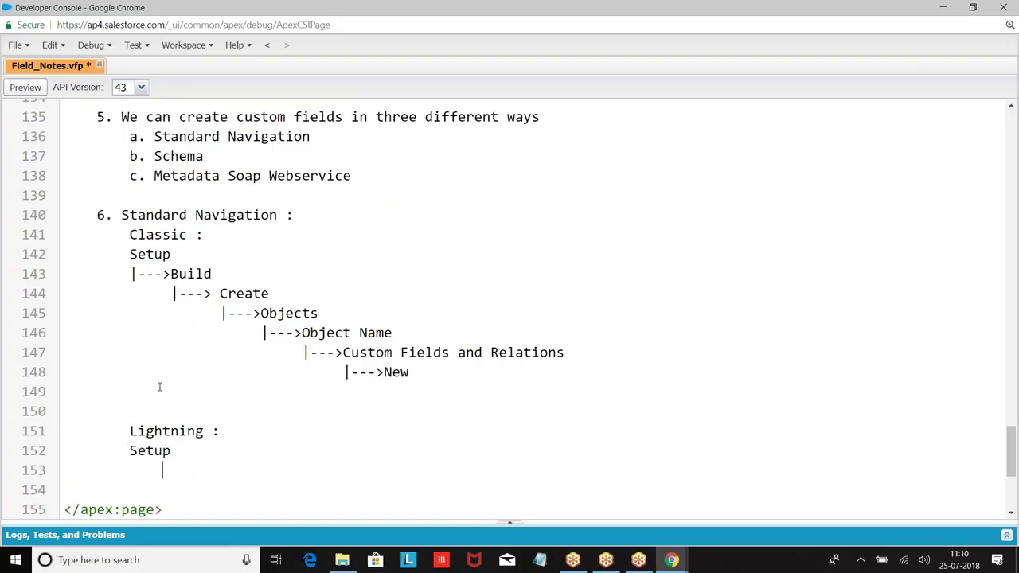
{"action": "type", "text": "|---> Platform "}
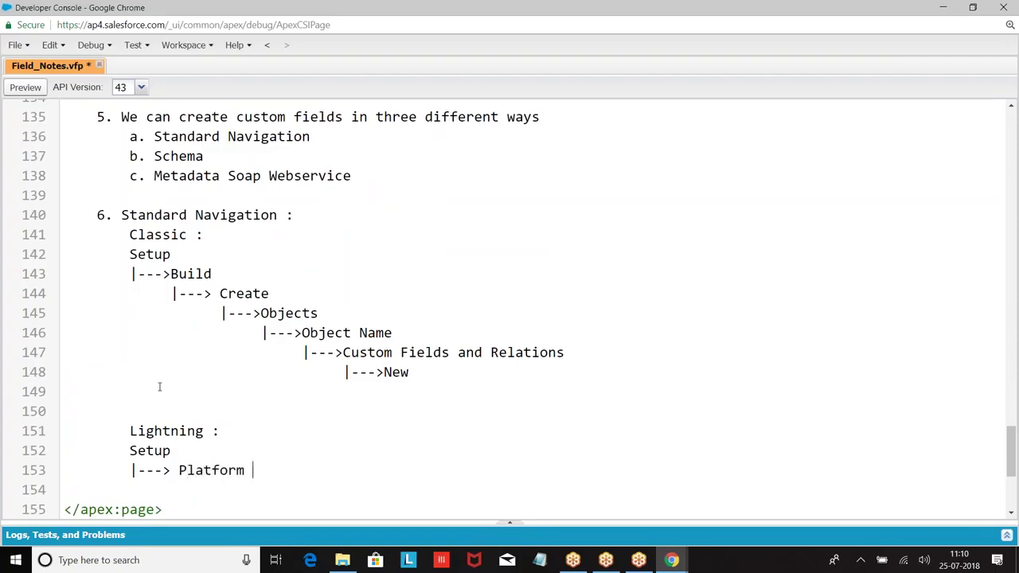
{"action": "type", "text": "Tools"}
{"action": "key", "text": "Return"}
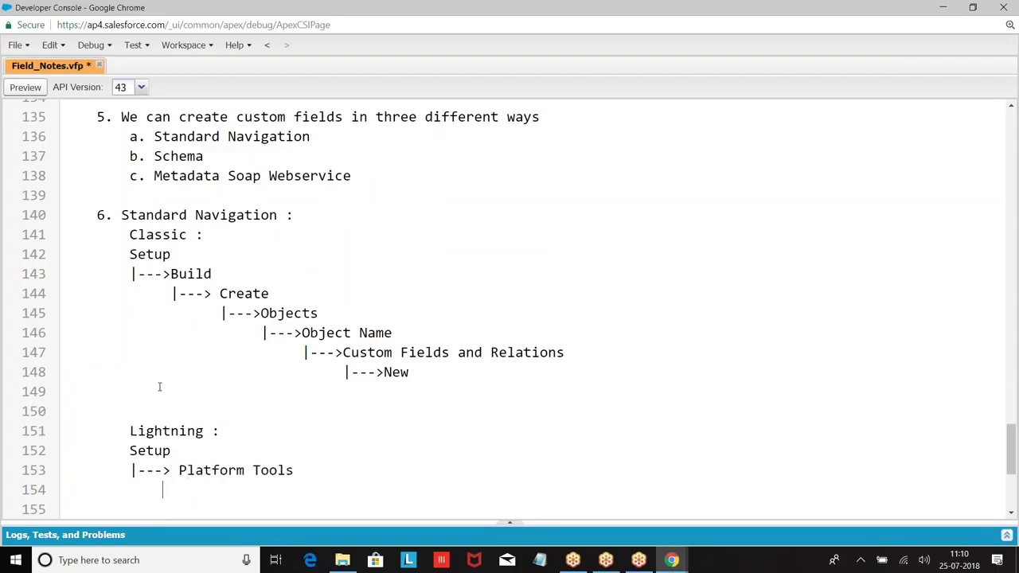
{"action": "type", "text": "|---> Objects and Fields"}
{"action": "key", "text": "Return"}
{"action": "key", "text": "Tab"}
{"action": "key", "text": "Tab"}
{"action": "type", "text": "|--->"}
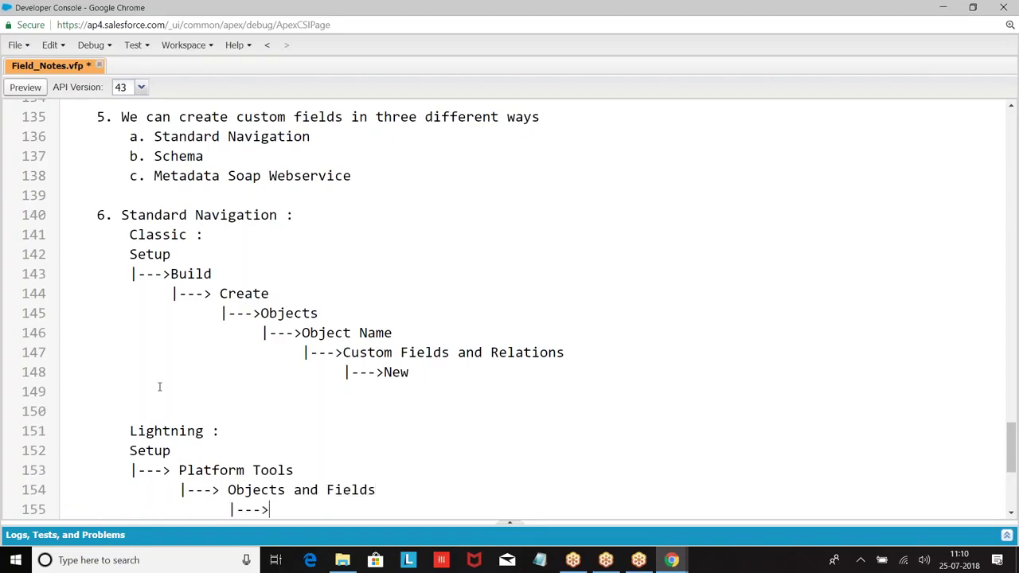
{"action": "scroll", "coordinate": [160, 387], "scroll_direction": "down", "scroll_amount": 1}
{"action": "type", "text": "Object Manager"}
Finish the path with '|---> Object' and '|---> Fields and Relations', then an indented blank line.
{"action": "key", "text": "Return"}
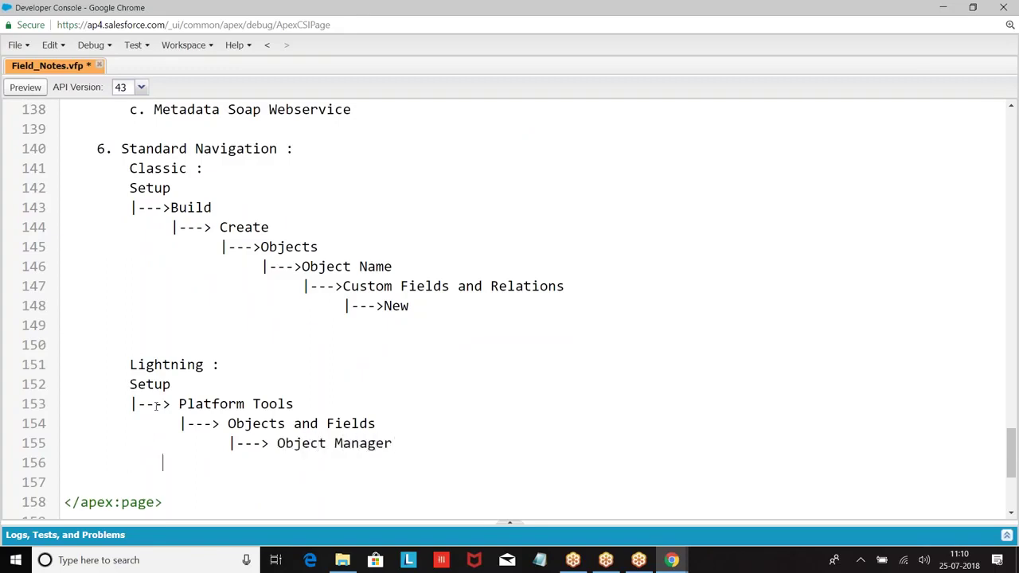
{"action": "type", "text": "|---> Object"}
{"action": "key", "text": "Return"}
{"action": "key", "text": "Tab"}
{"action": "key", "text": "Tab"}
{"action": "key", "text": "Tab"}
{"action": "key", "text": "Tab"}
{"action": "key", "text": "Tab"}
{"action": "key", "text": "Tab"}
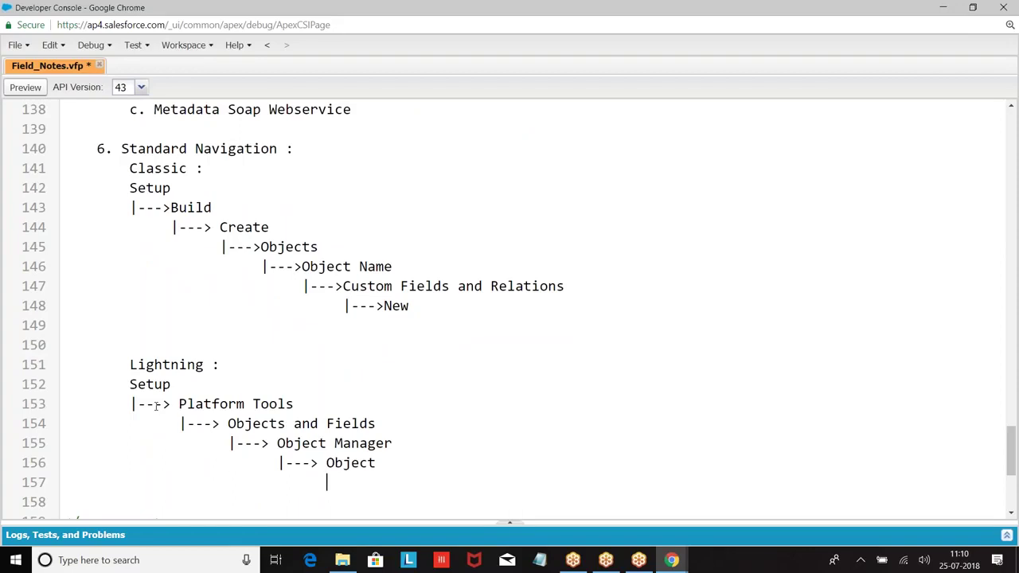
{"action": "type", "text": "|---> Fields and Relations"}
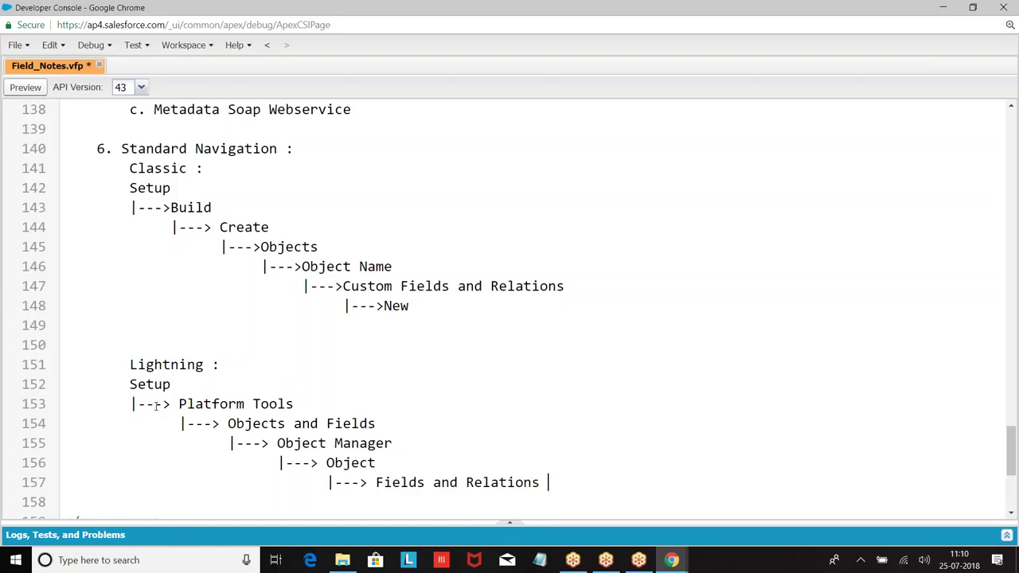
{"action": "key", "text": "Down"}
{"action": "key", "text": "Return"}
{"action": "key", "text": "Tab"}
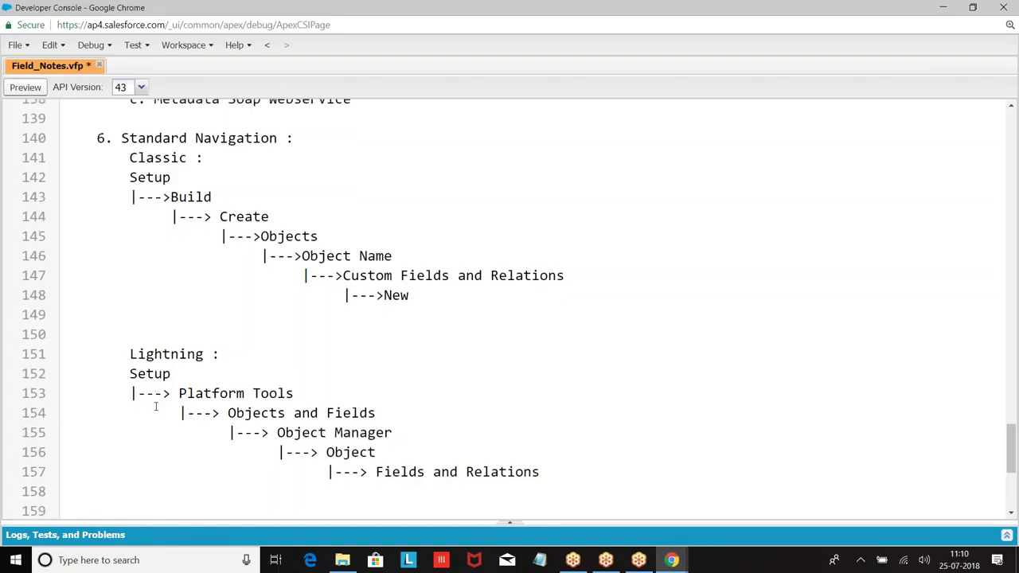
{"action": "scroll", "coordinate": [186, 442], "scroll_direction": "down", "scroll_amount": 5}
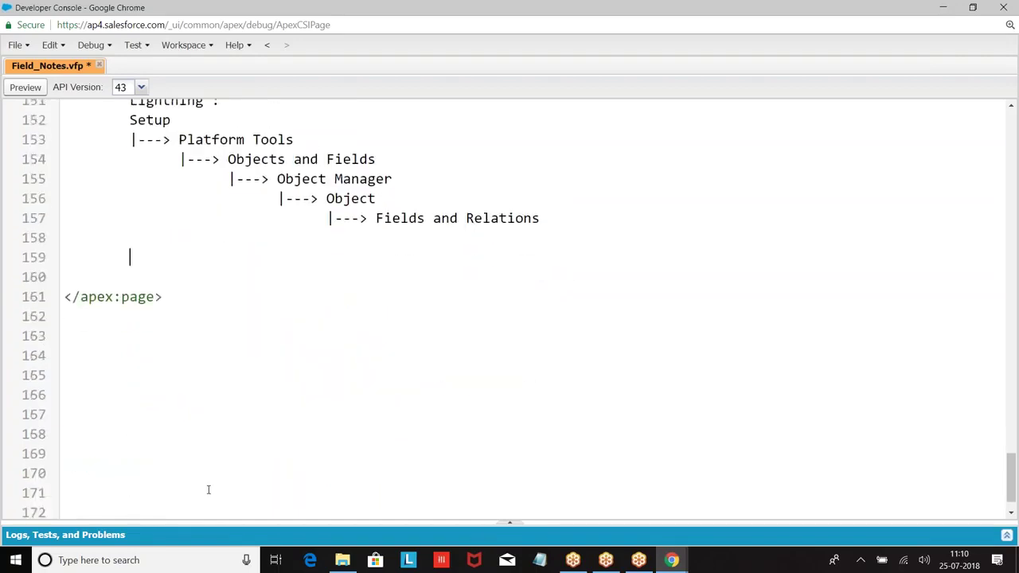
List Step 1: Choose the dataType, Step 2: Enter the Field Details, Step 3: Next.
{"action": "type", "text": "Step "}
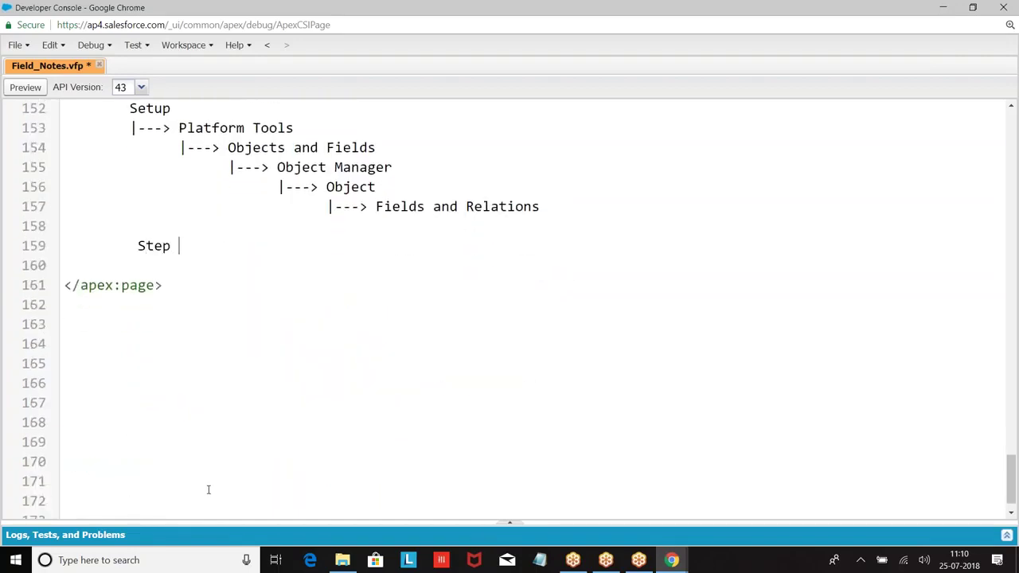
{"action": "type", "text": "1: Choose the dataType"}
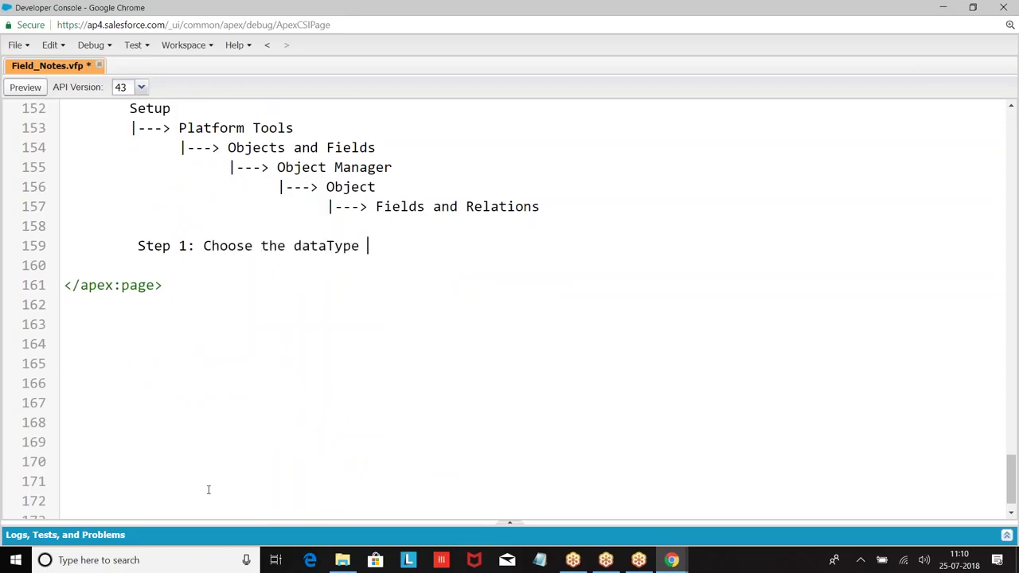
{"action": "key", "text": "Return"}
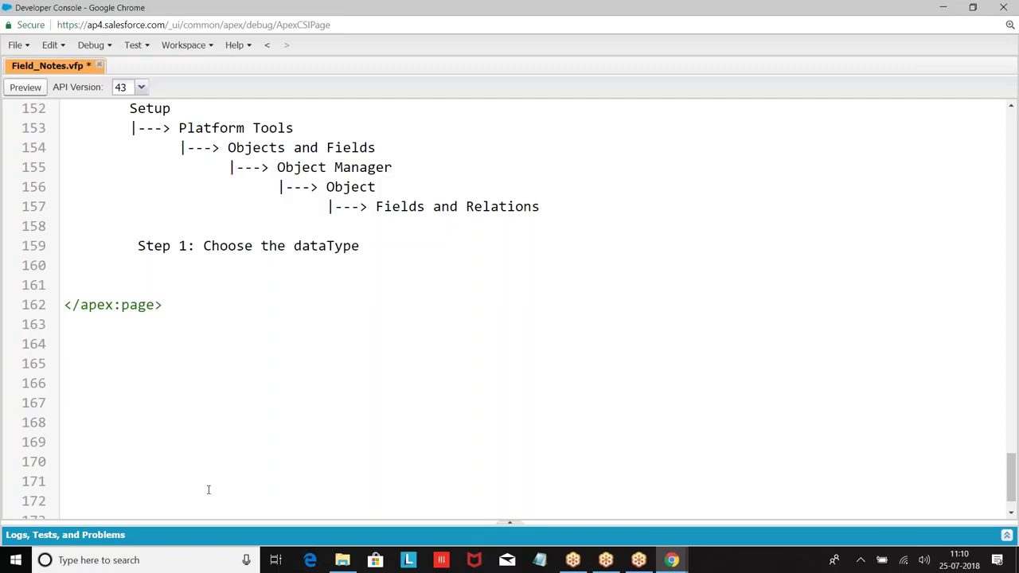
{"action": "type", "text": "Step 2: Enter the field"}
{"action": "key", "text": "BackSpace"}
{"action": "type", "text": "ld Details"}
{"action": "key", "text": "Return"}
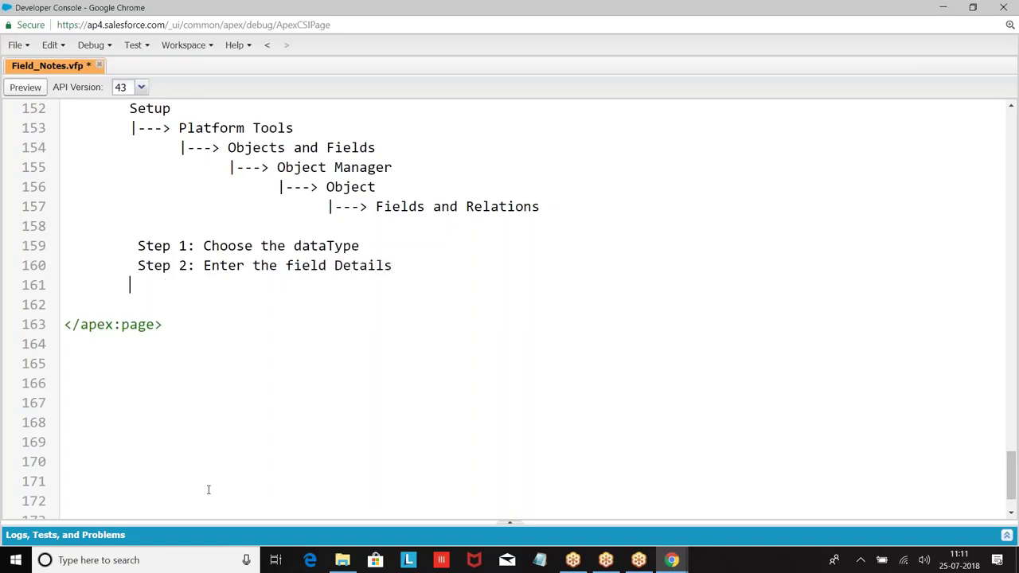
{"action": "type", "text": "Step 3: Next"}
Add Step 4: Next and Step 5: Save.
{"action": "key", "text": "Return"}
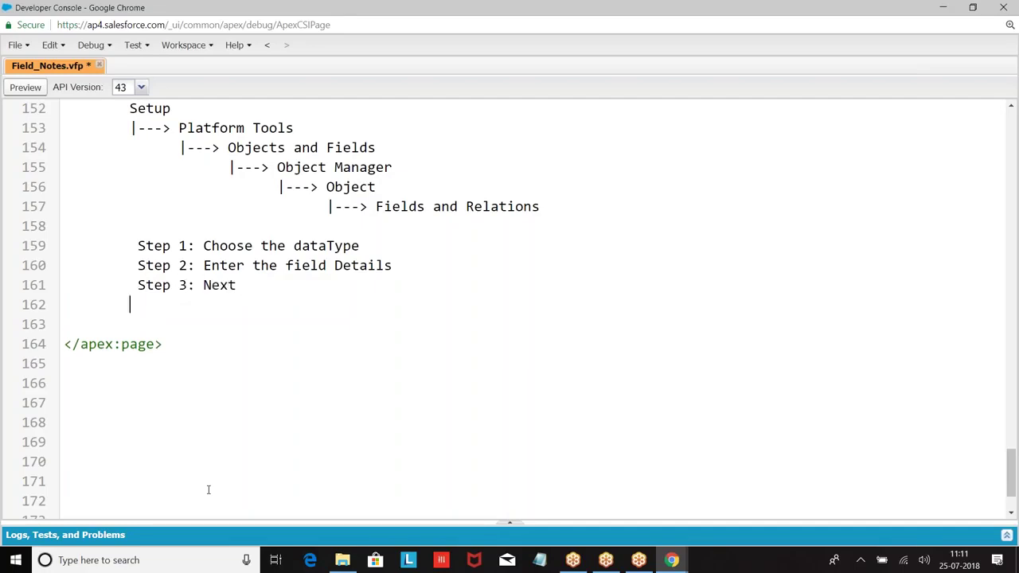
{"action": "type", "text": "S"}
{"action": "type", "text": "4: Bw"}
{"action": "key", "text": "BackSpace"}
{"action": "key", "text": "BackSpace"}
{"action": "type", "text": "Bex"}
{"action": "key", "text": "BackSpace"}
{"action": "key", "text": "BackSpace"}
{"action": "key", "text": "BackSpace"}
{"action": "type", "text": "B"}
{"action": "key", "text": "BackSpace"}
{"action": "type", "text": "Next"}
{"action": "key", "text": "Return"}
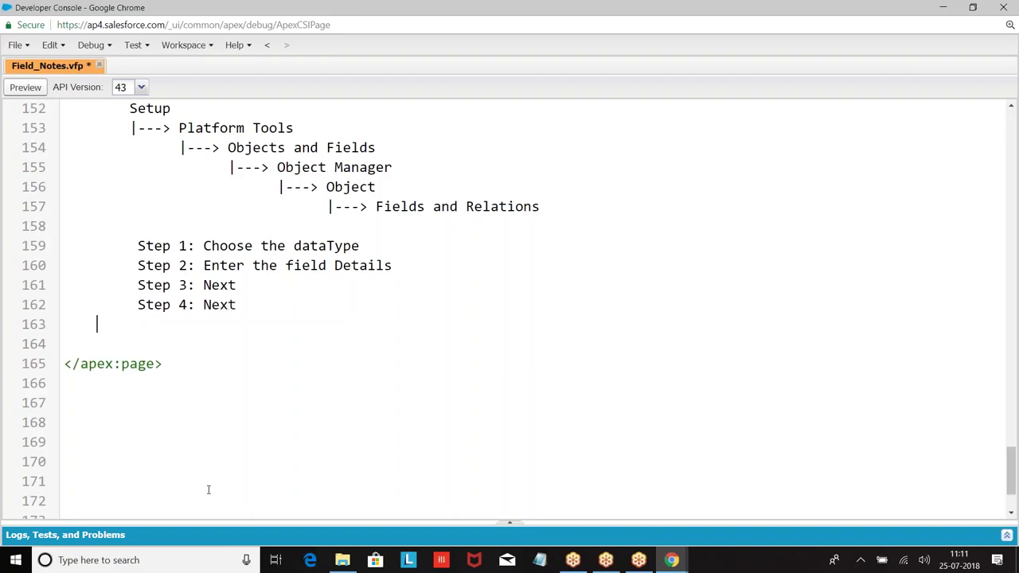
{"action": "type", "text": "Step 5: Save"}
Add the note 'Every custom fields will have __c appended to the name.' and review the notes.
{"action": "key", "text": "Return"}
{"action": "key", "text": "Return"}
{"action": "key", "text": "Tab"}
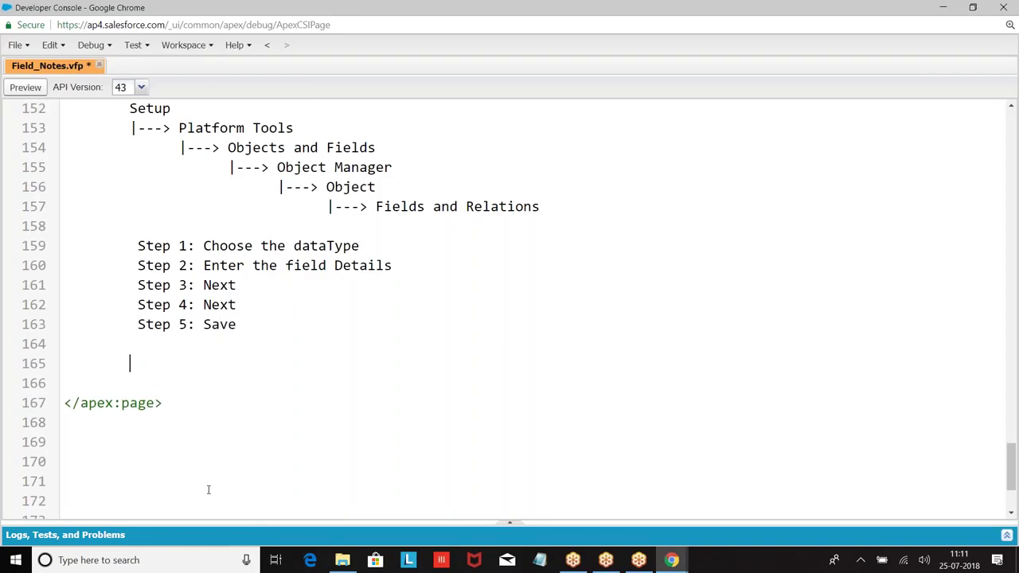
{"action": "type", "text": "Note : Every custom"}
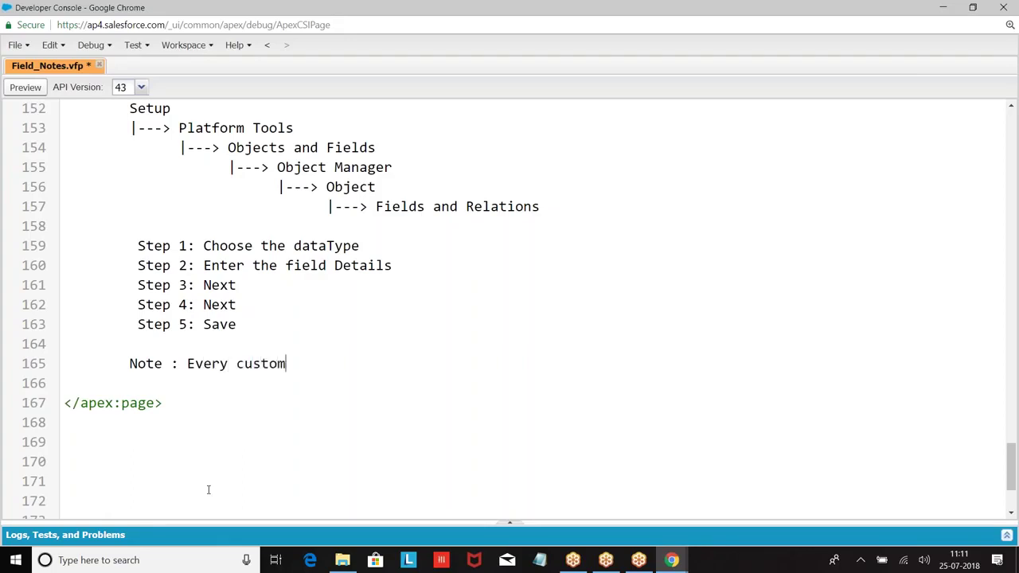
{"action": "type", "text": " fields will have _ _c appe"}
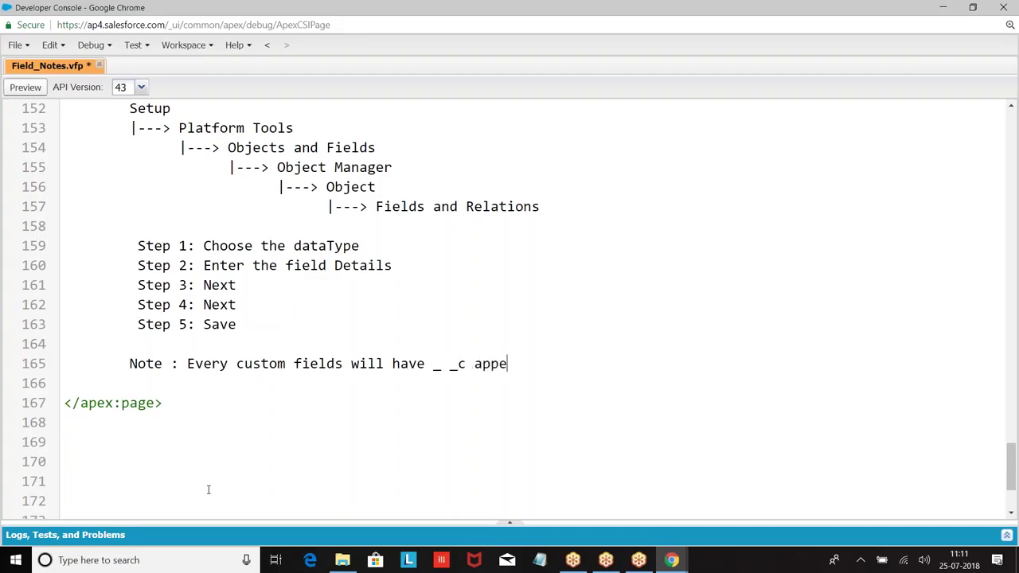
{"action": "type", "text": "nded to the name."}
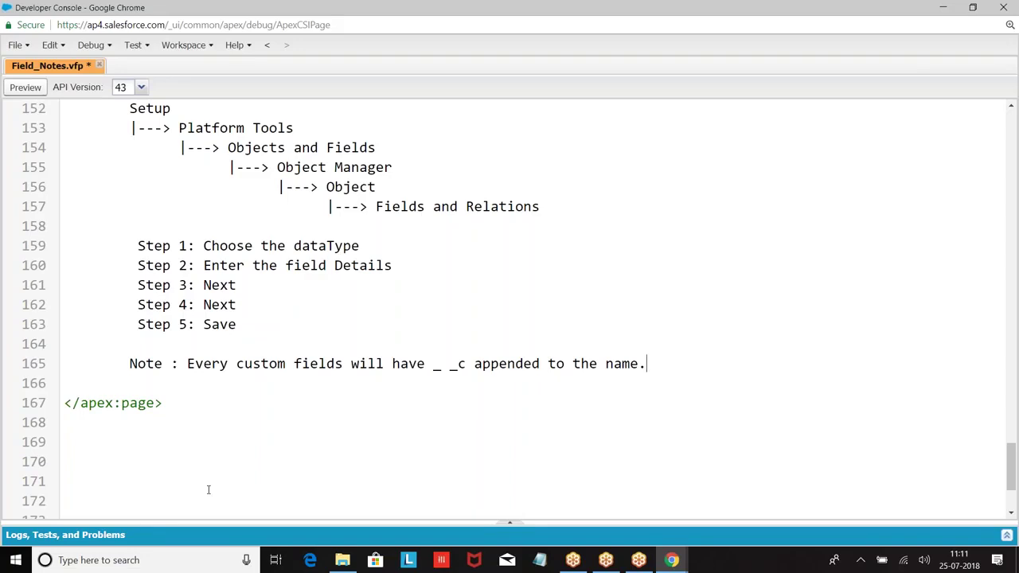
{"action": "scroll", "coordinate": [196, 489], "scroll_direction": "up", "scroll_amount": 2}
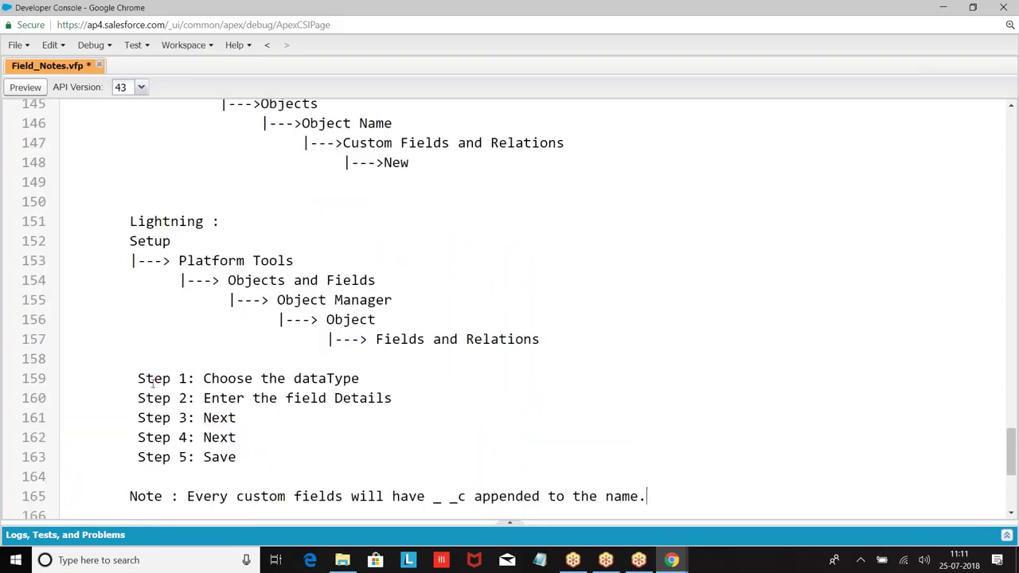
{"action": "scroll", "coordinate": [176, 351], "scroll_direction": "down", "scroll_amount": 2}
{"action": "scroll", "coordinate": [117, 176], "scroll_direction": "up", "scroll_amount": 6}
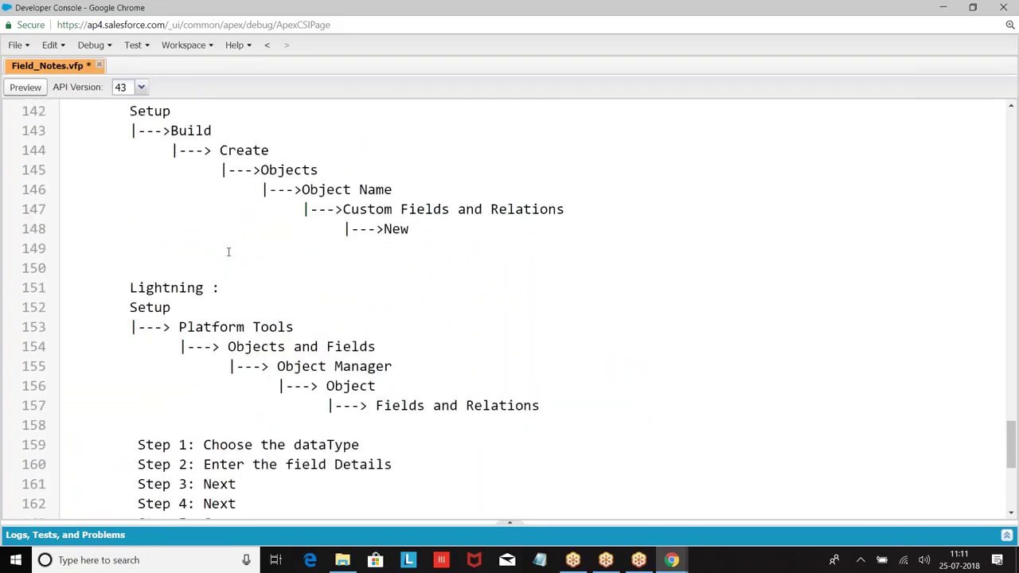
{"action": "scroll", "coordinate": [162, 239], "scroll_direction": "down", "scroll_amount": 7}
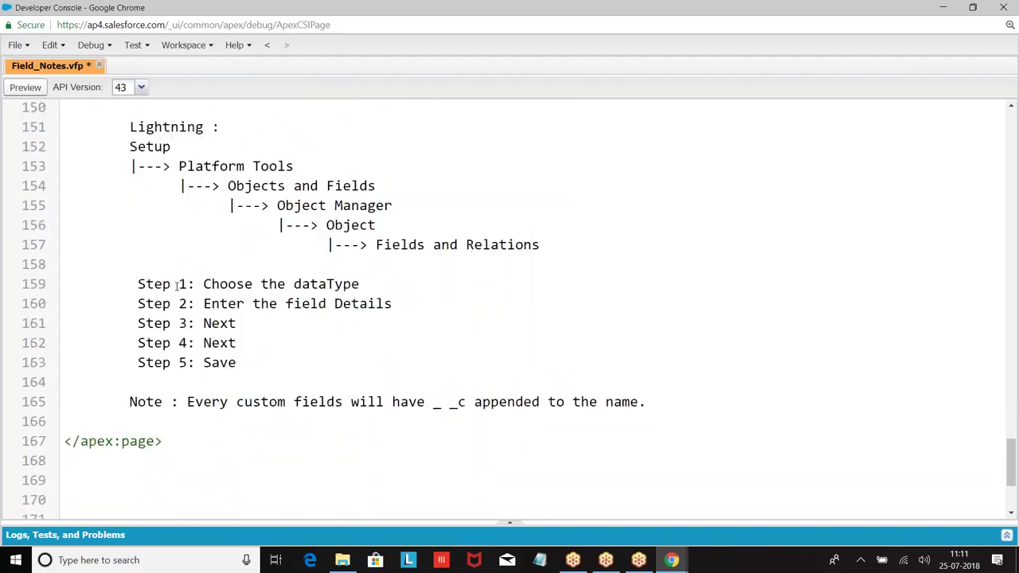
Start entry '7. Schema Builder' with a 'Classic :' path of Setup, then '|---> Build'.
{"action": "key", "text": "Return"}
{"action": "key", "text": "Return"}
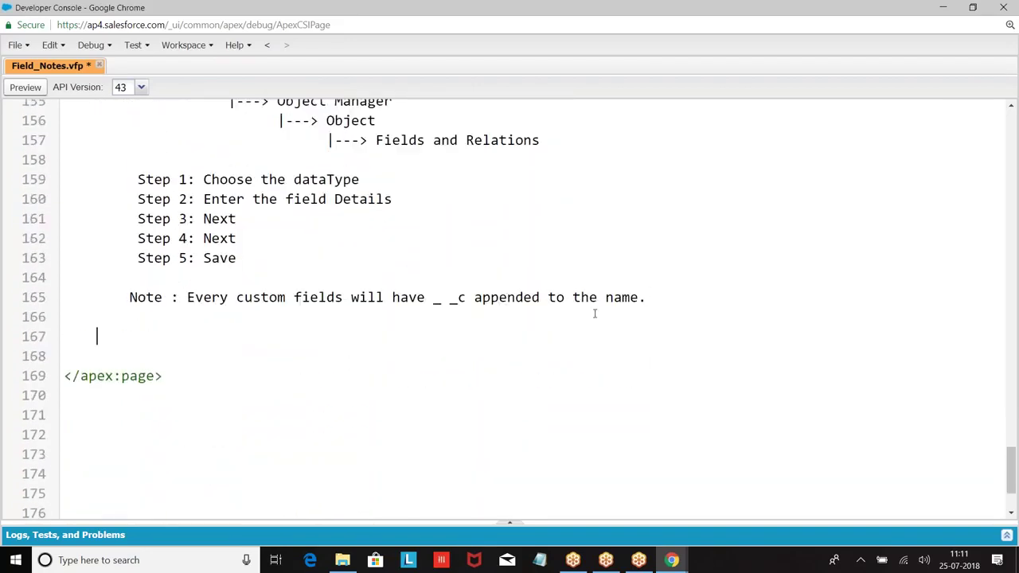
{"action": "scroll", "coordinate": [594, 313], "scroll_direction": "up", "scroll_amount": 8}
{"action": "scroll", "coordinate": [594, 312], "scroll_direction": "down", "scroll_amount": 2}
{"action": "scroll", "coordinate": [594, 312], "scroll_direction": "down", "scroll_amount": 8}
{"action": "type", "text": "7"}
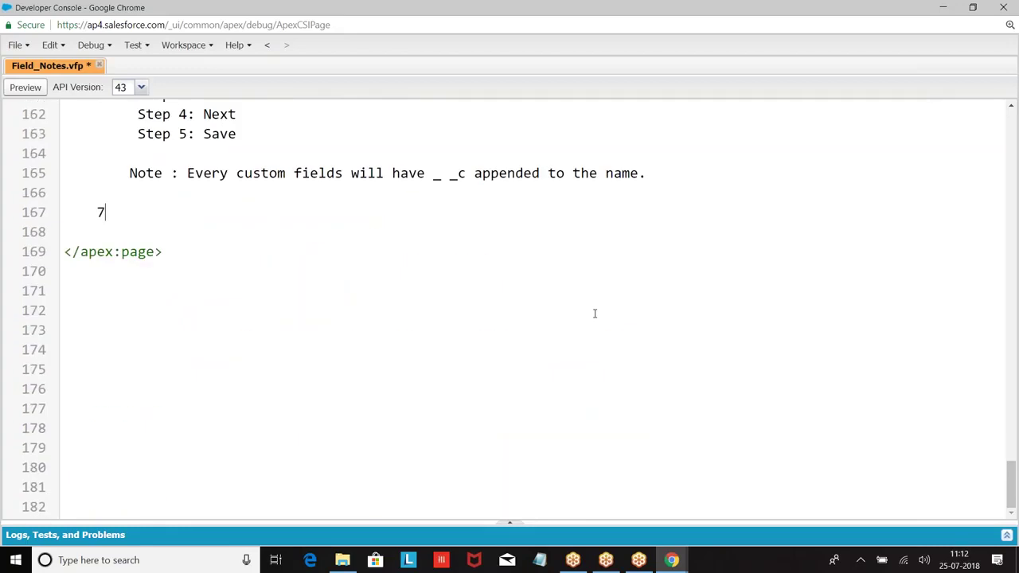
{"action": "type", "text": ". Schema Bu"}
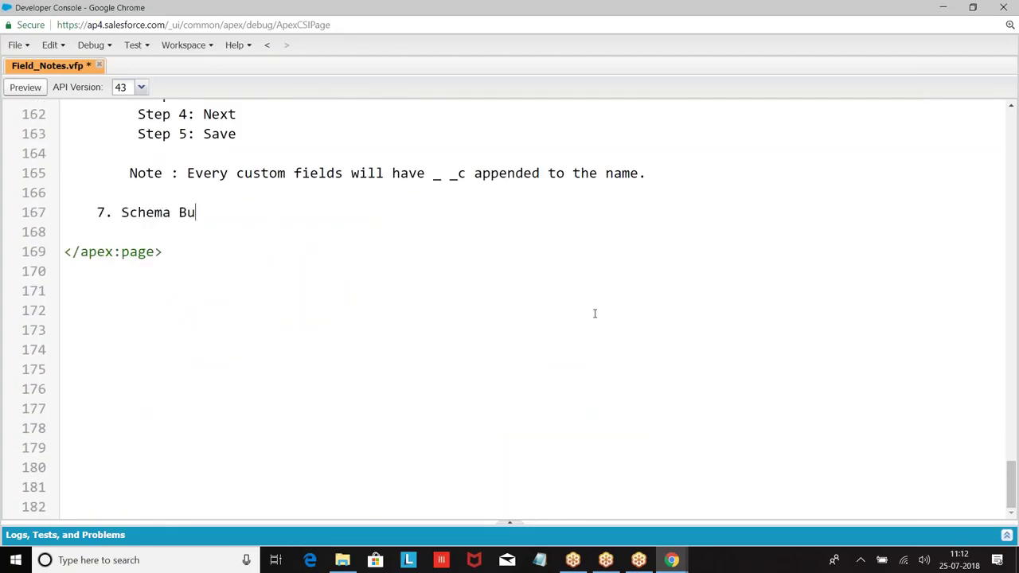
{"action": "type", "text": "ilder"}
{"action": "key", "text": "Return"}
{"action": "key", "text": "Tab"}
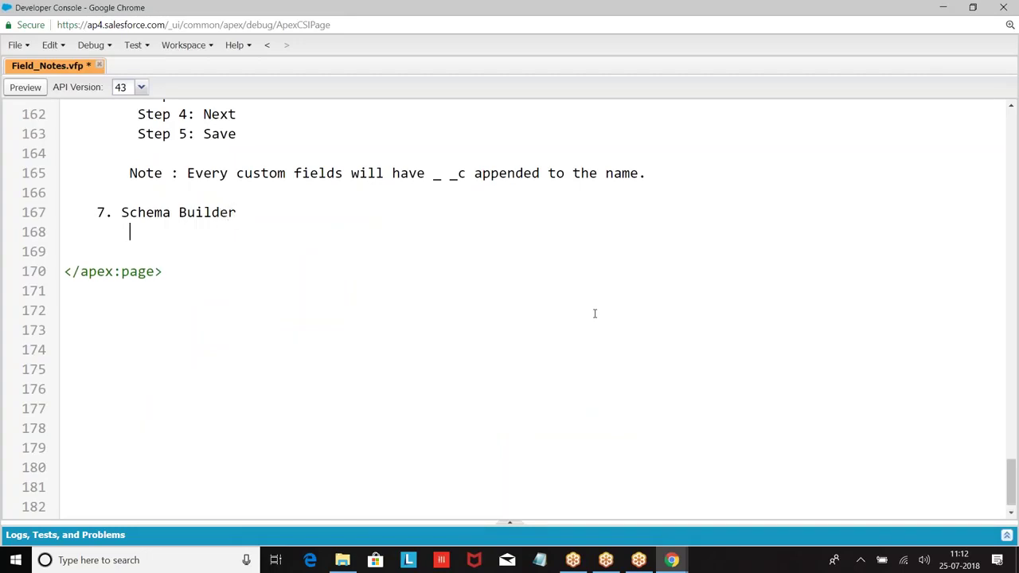
{"action": "type", "text": "Classic :"}
{"action": "key", "text": "Return"}
{"action": "key", "text": "Tab"}
{"action": "type", "text": "Set"}
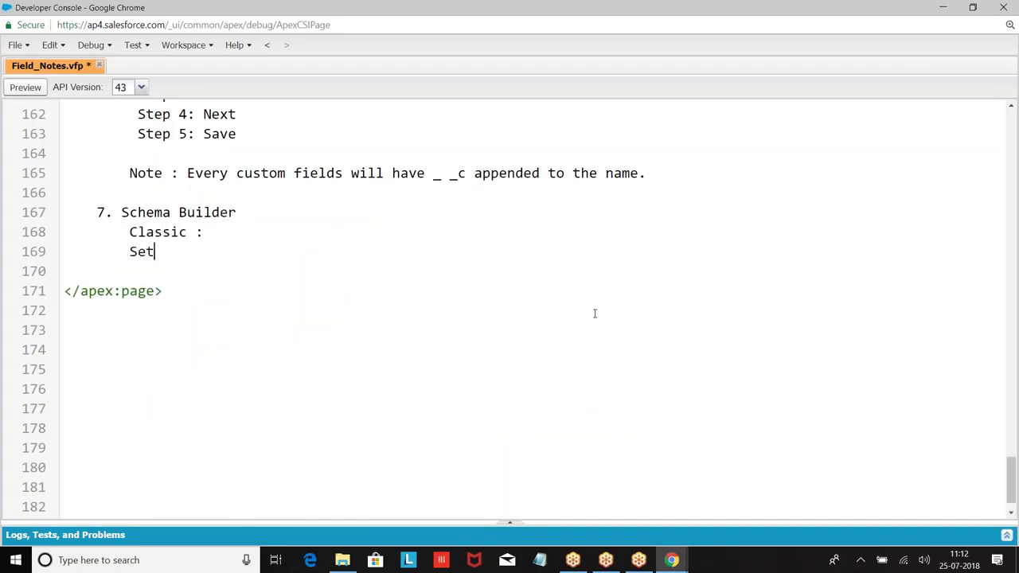
{"action": "type", "text": "up"}
{"action": "key", "text": "Return"}
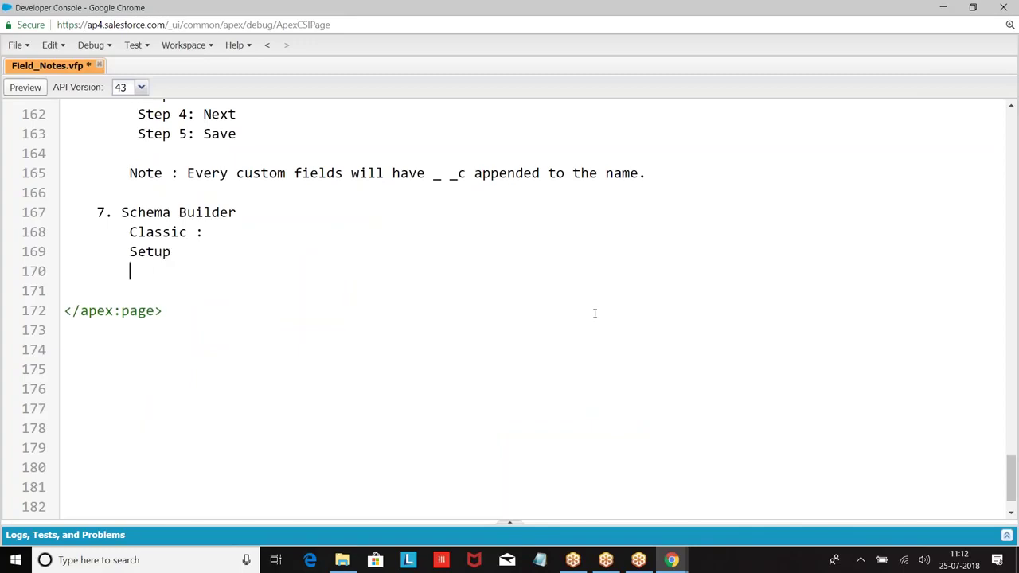
{"action": "type", "text": "|---> Build"}
{"action": "key", "text": "Return"}
Add the '|---> Schema Builder', '|---> Choose the object' and '|--->Click on Auto_Layout' lines.
{"action": "key", "text": "Tab"}
{"action": "key", "text": "Tab"}
{"action": "key", "text": "BackSpace"}
{"action": "type", "text": "|--->"}
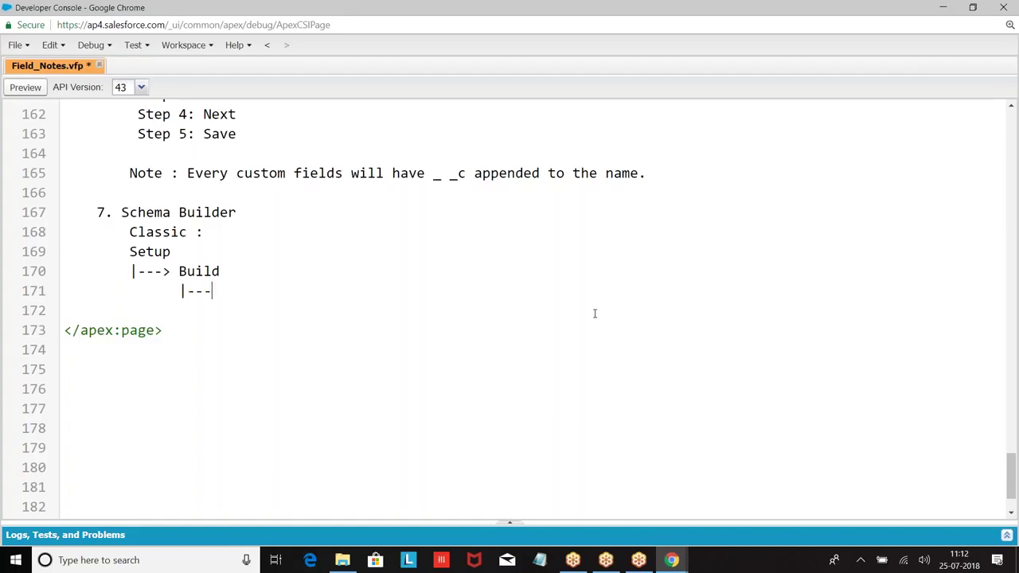
{"action": "type", "text": " Schema Builder"}
{"action": "key", "text": "Return"}
{"action": "key", "text": "Tab"}
{"action": "key", "text": "Tab"}
{"action": "type", "text": "|---> Choose the object"}
{"action": "key", "text": "Return"}
{"action": "key", "text": "Tab"}
{"action": "key", "text": "Tab"}
{"action": "key", "text": "Tab"}
{"action": "key", "text": "Tab"}
{"action": "key", "text": "Tab"}
{"action": "key", "text": "Tab"}
{"action": "key", "text": "BackSpace"}
{"action": "type", "text": "|--->Click on Auto_Layour"}
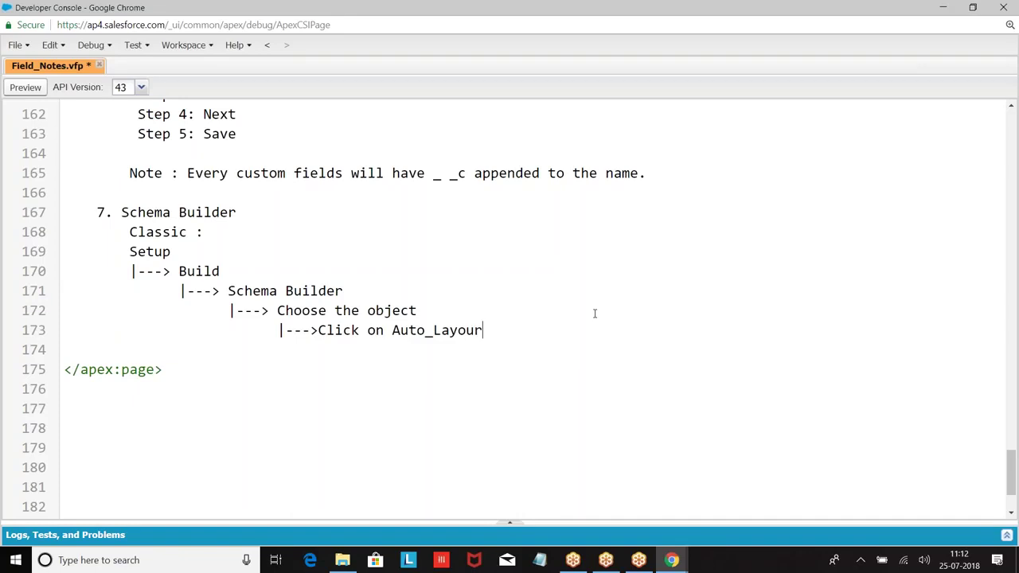
{"action": "key", "text": "BackSpace"}
{"action": "type", "text": "t"}
{"action": "key", "text": "Return"}
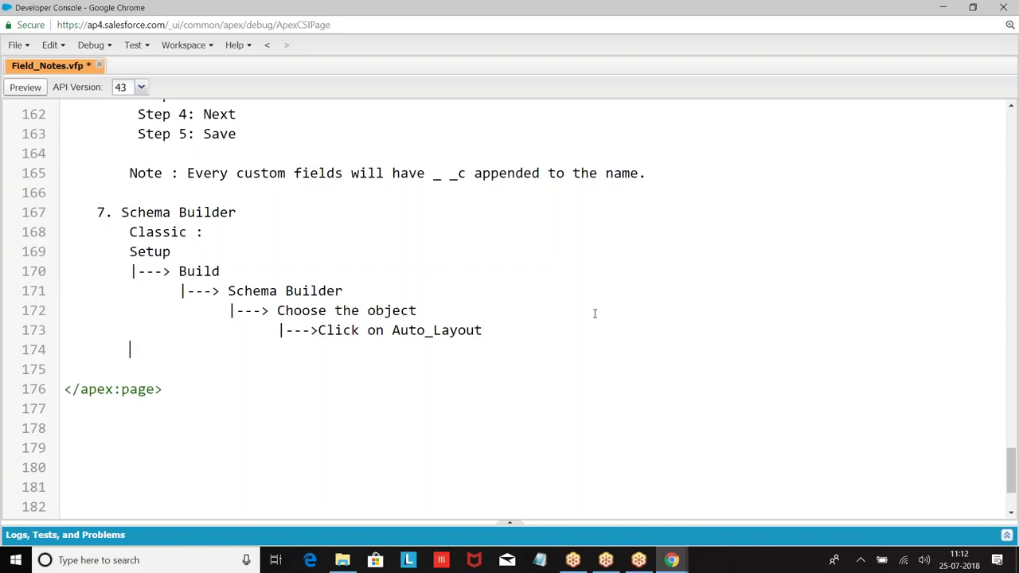
Add '|---> Choose the elements and drag and drop datatype', then a 'Lightning:' heading with dashed underline.
{"action": "key", "text": "Tab"}
{"action": "key", "text": "Tab"}
{"action": "key", "text": "Tab"}
{"action": "type", "text": "|---> Choose the el"}
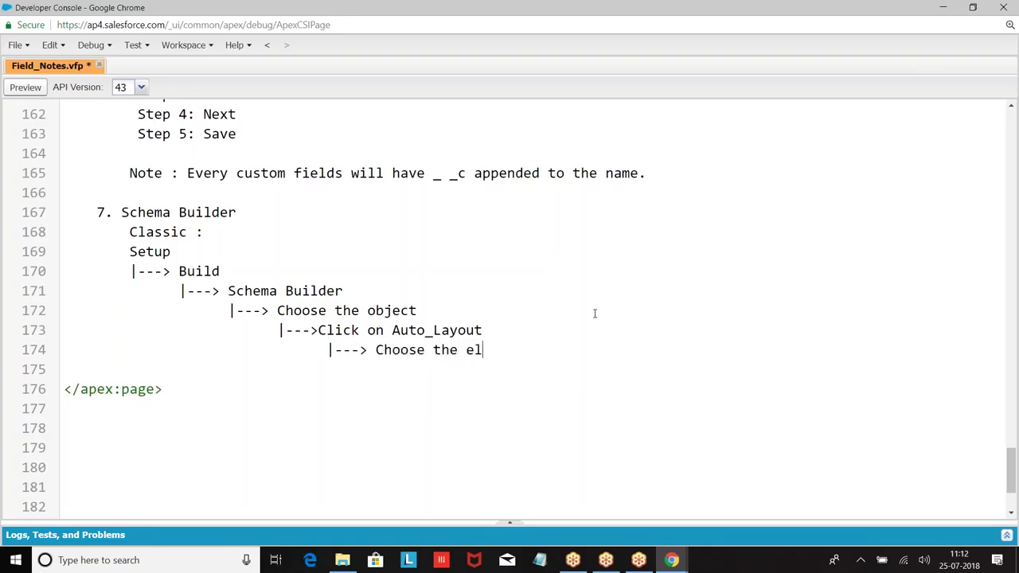
{"action": "type", "text": "ements and c"}
{"action": "key", "text": "BackSpace"}
{"action": "type", "text": "drag "}
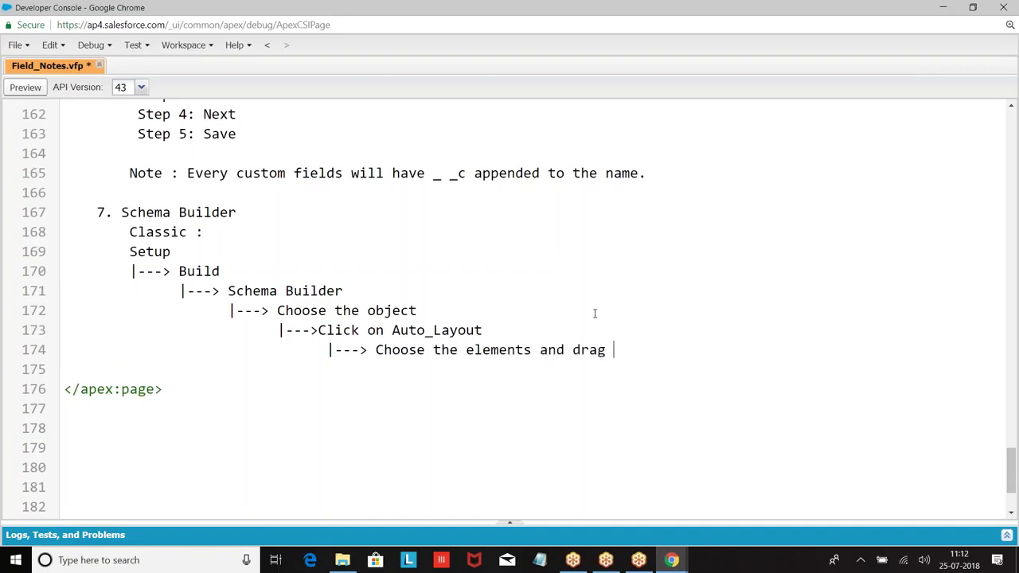
{"action": "type", "text": "and rdrop datay"}
{"action": "key", "text": "BackSpace"}
{"action": "type", "text": "type"}
{"action": "key", "text": "Return"}
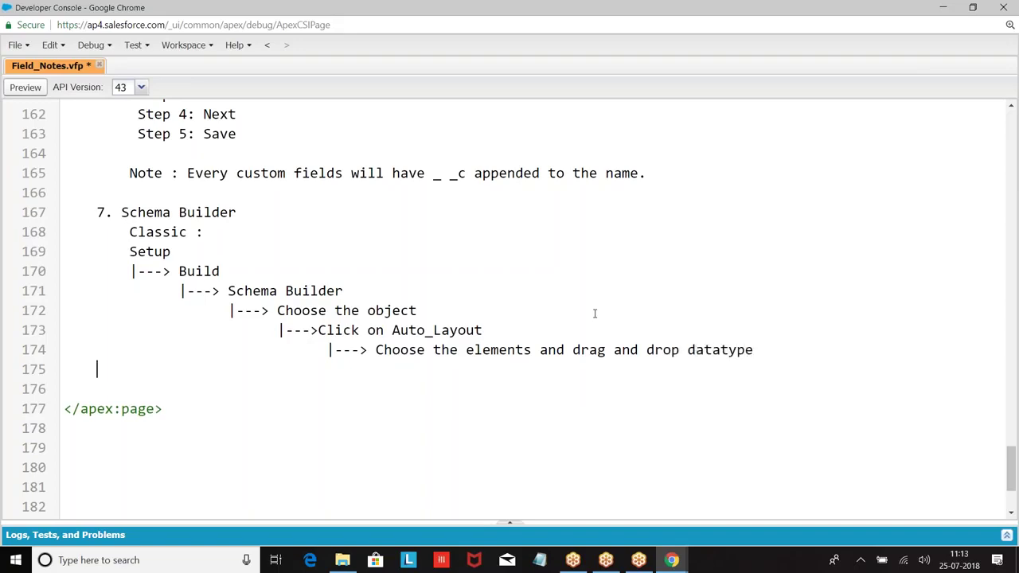
{"action": "key", "text": "Return"}
{"action": "key", "text": "Return"}
{"action": "key", "text": "Tab"}
{"action": "type", "text": "Lightning:"}
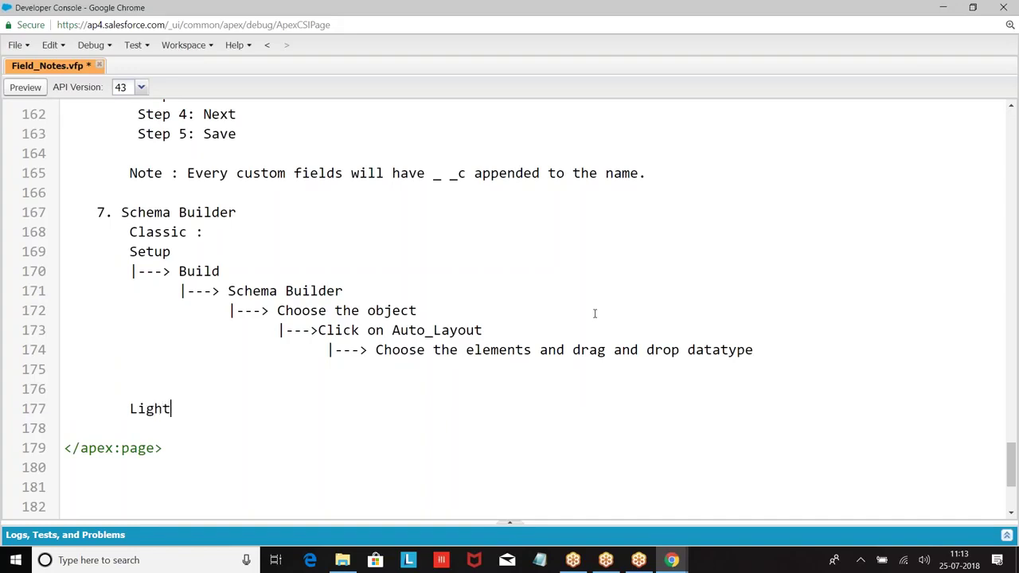
{"action": "key", "text": "Return"}
{"action": "type", "text": "-------------"}
{"action": "key", "text": "BackSpace"}
{"action": "key", "text": "BackSpace"}
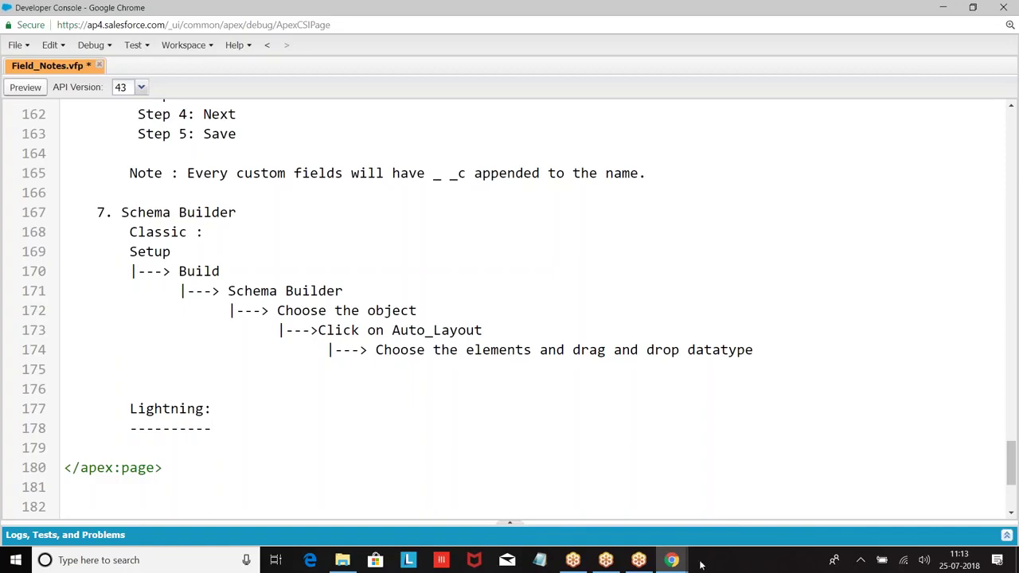
Return to the Customer Salesforce window's Object Manager list.
{"action": "mouse_move", "coordinate": [672, 559]}
{"action": "left_click", "coordinate": [659, 532]}
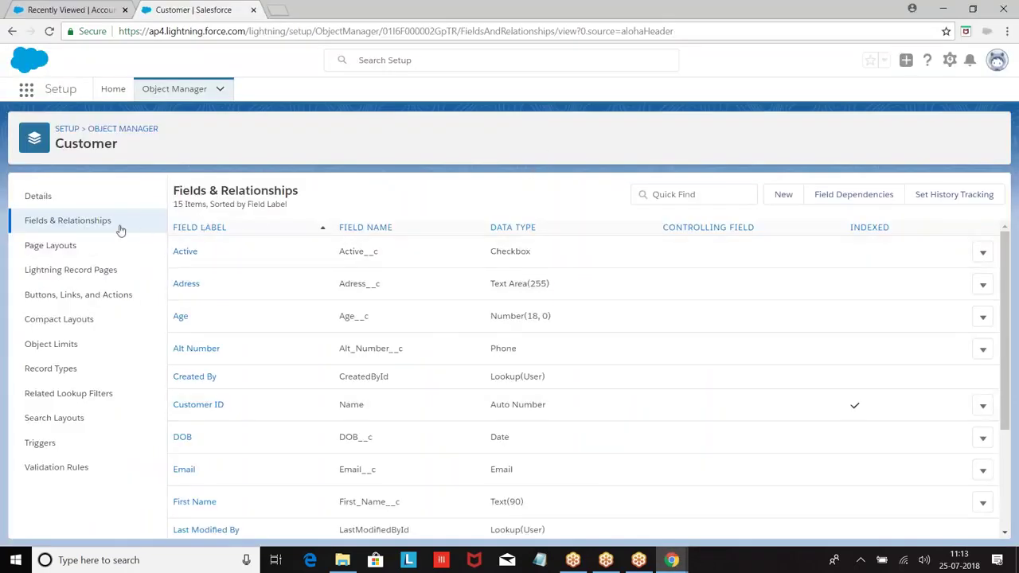
{"action": "left_click", "coordinate": [96, 130]}
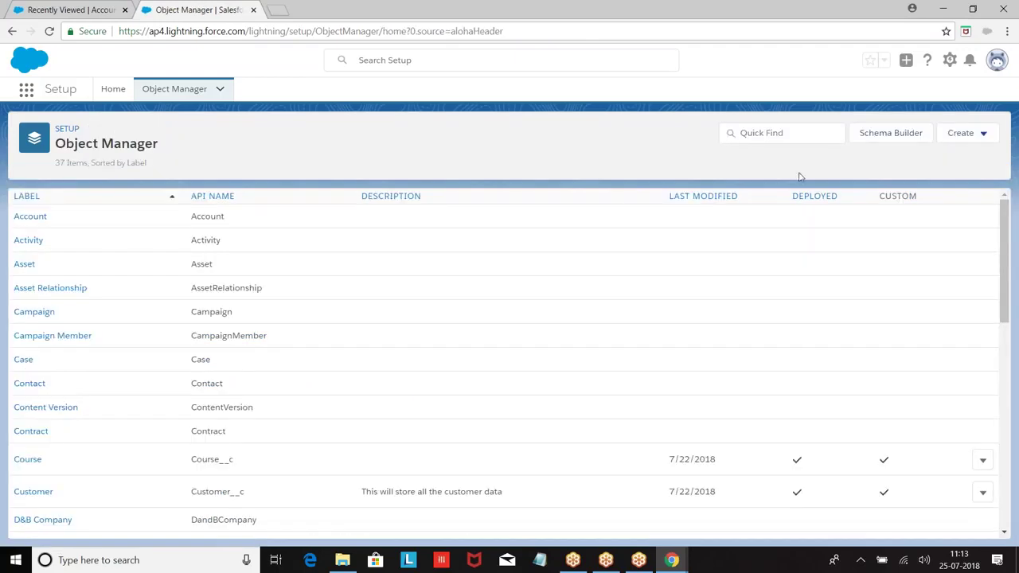
Open Schema Builder from the Object Manager list.
{"action": "left_click", "coordinate": [892, 133]}
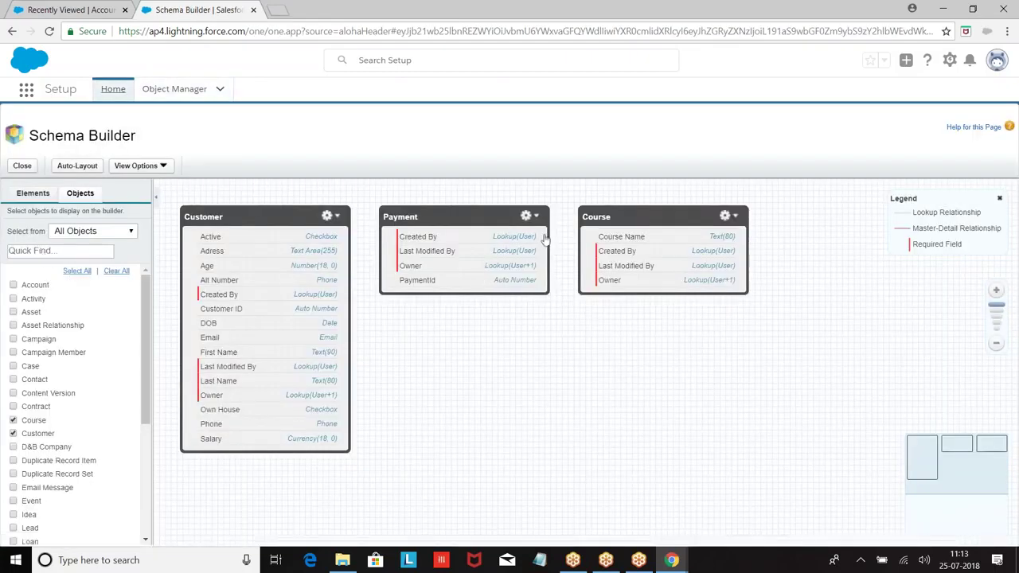
Under the Lightning dashes in Field_Notes.vfp, type Setup and '|--> Platform Tools'.
{"action": "mouse_move", "coordinate": [672, 560]}
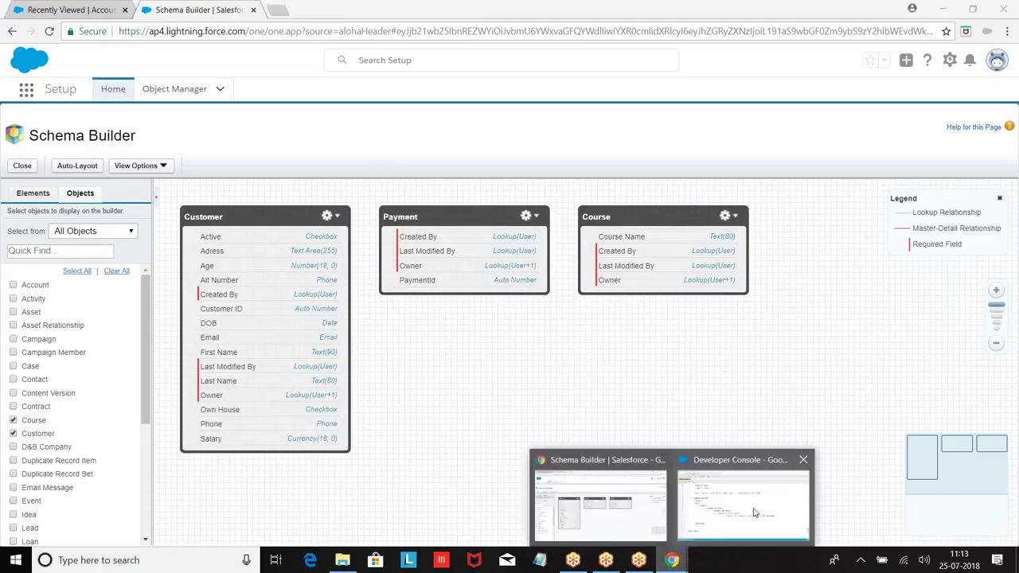
{"action": "left_click", "coordinate": [749, 498]}
{"action": "key", "text": "Return"}
{"action": "type", "text": "Setup"}
{"action": "key", "text": "Return"}
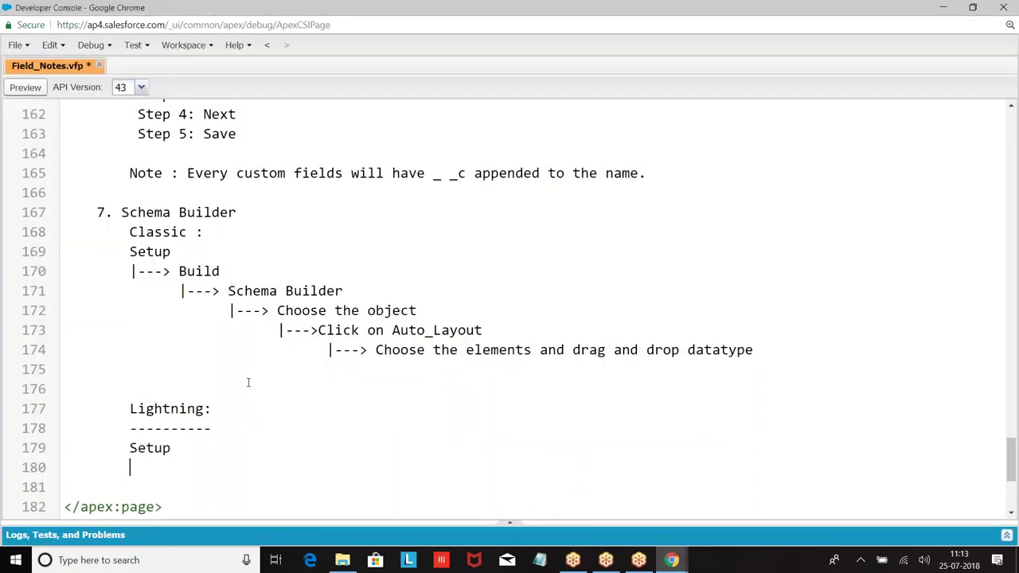
{"action": "type", "text": "|--> Platform Tools"}
{"action": "key", "text": "Return"}
Add indented '|---> Objects and Fields', '|--> Object Manger' and '|--->Schema Builder' lines.
{"action": "key", "text": "Tab"}
{"action": "key", "text": "Tab"}
{"action": "key", "text": "Tab"}
{"action": "key", "text": "Tab"}
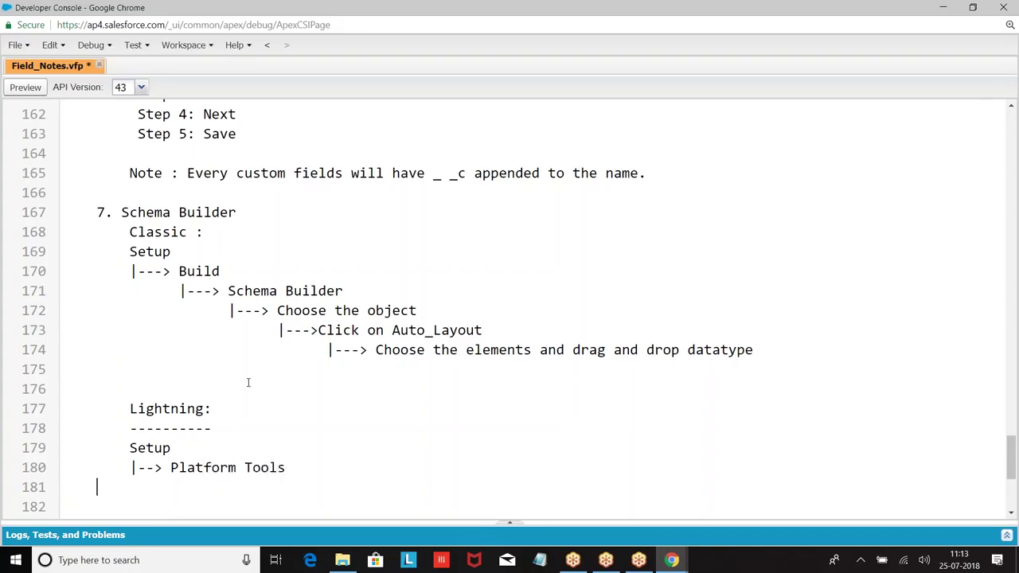
{"action": "type", "text": "|---> Objects and Fields"}
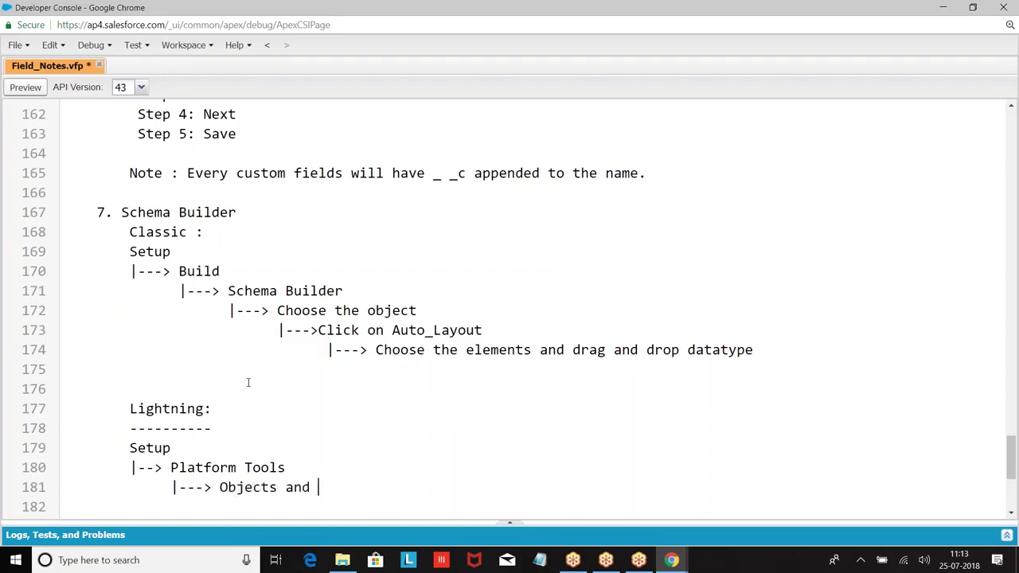
{"action": "key", "text": "Return"}
{"action": "key", "text": "Tab"}
{"action": "key", "text": "Tab"}
{"action": "key", "text": "Tab"}
{"action": "type", "text": "|--> Ob"}
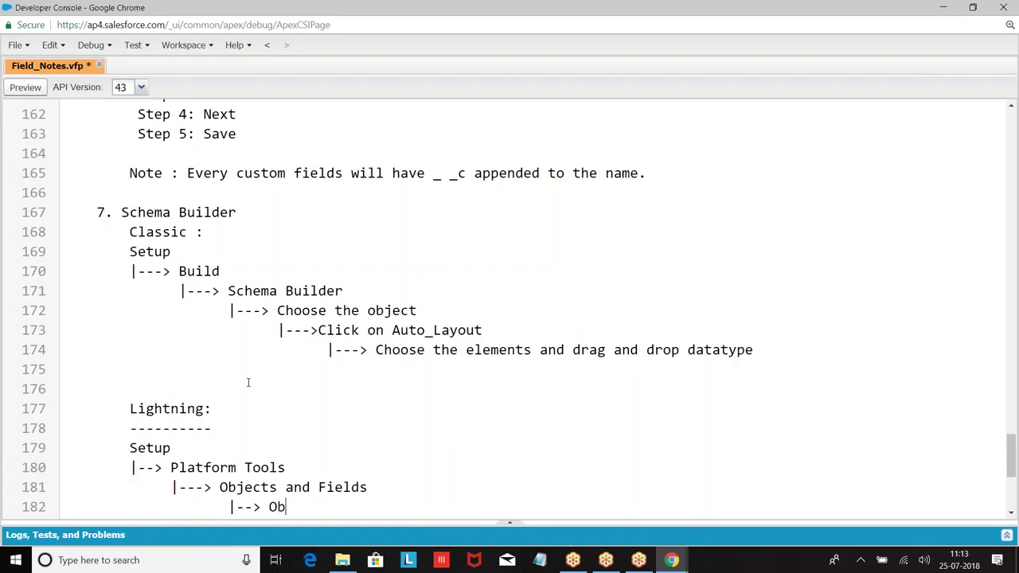
{"action": "type", "text": "ject Manger"}
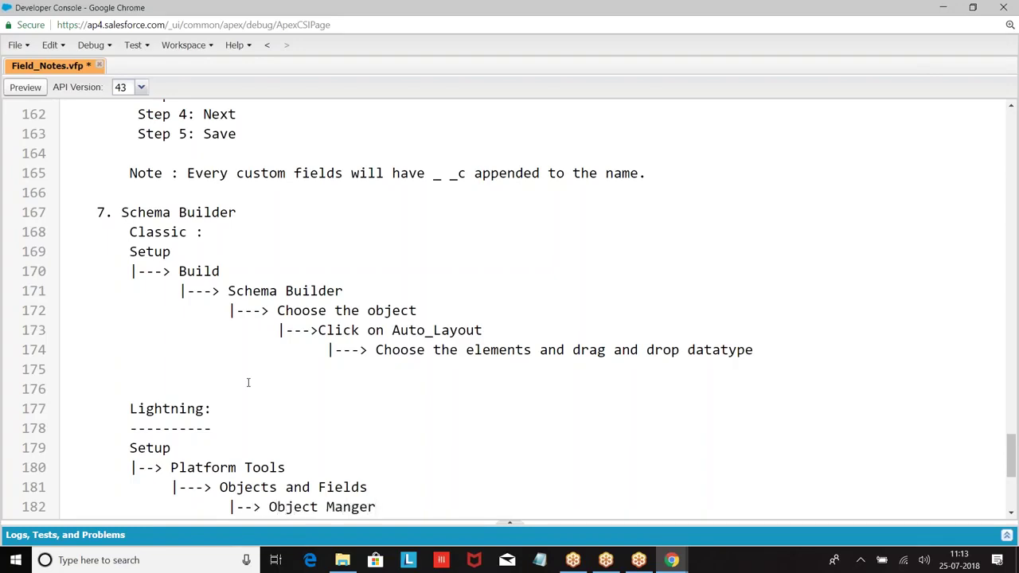
{"action": "key", "text": "Return"}
{"action": "key", "text": "Tab"}
{"action": "type", "text": "|-->"}
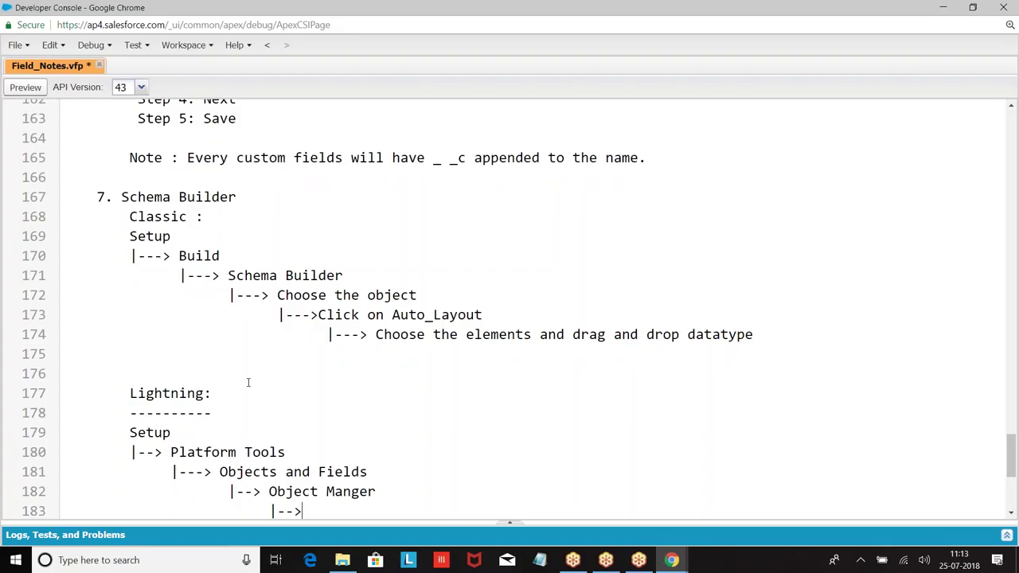
{"action": "key", "text": "BackSpace"}
{"action": "type", "text": "->Schema Builder"}
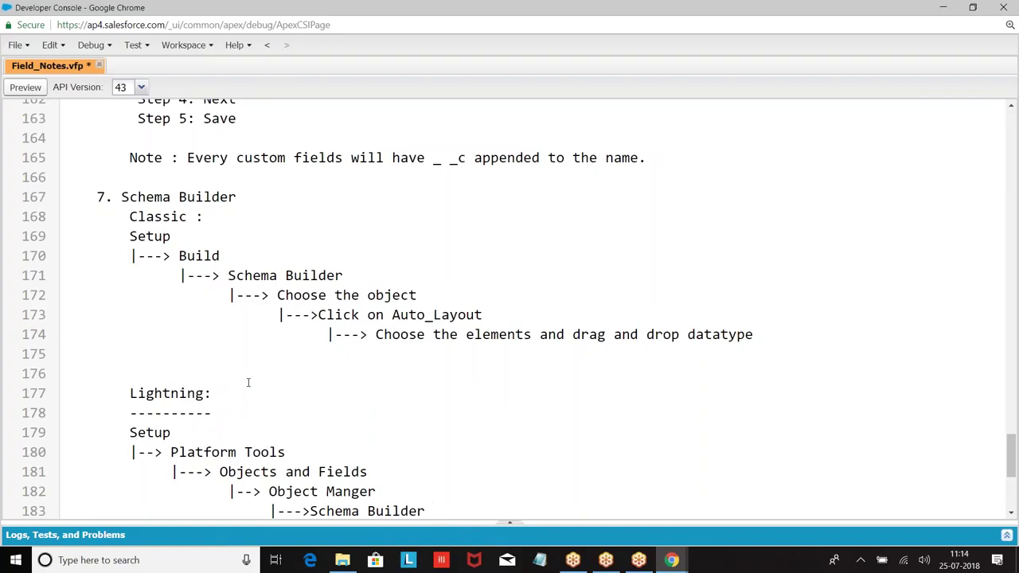
{"action": "scroll", "coordinate": [247, 383], "scroll_direction": "down", "scroll_amount": 4}
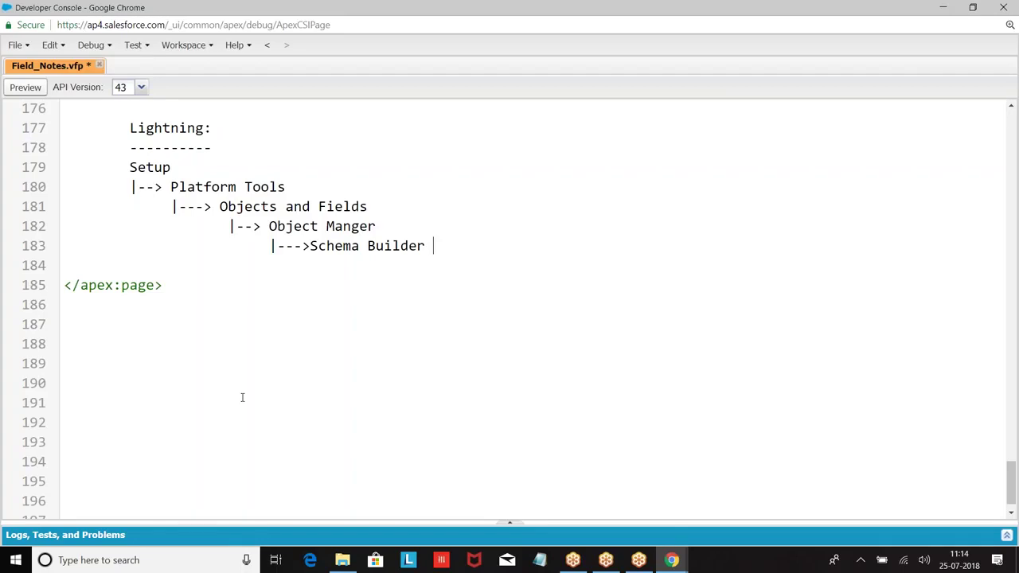
Return to the Recently Viewed Accounts page in Lightning and browse its account list views.
{"action": "left_click", "coordinate": [672, 560]}
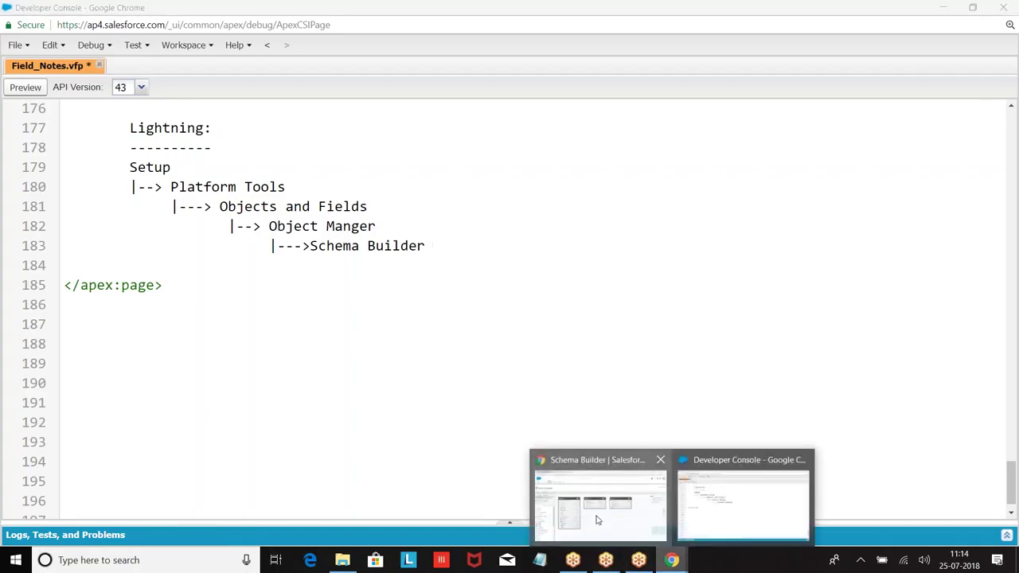
{"action": "left_click", "coordinate": [598, 520]}
{"action": "left_click", "coordinate": [55, 9]}
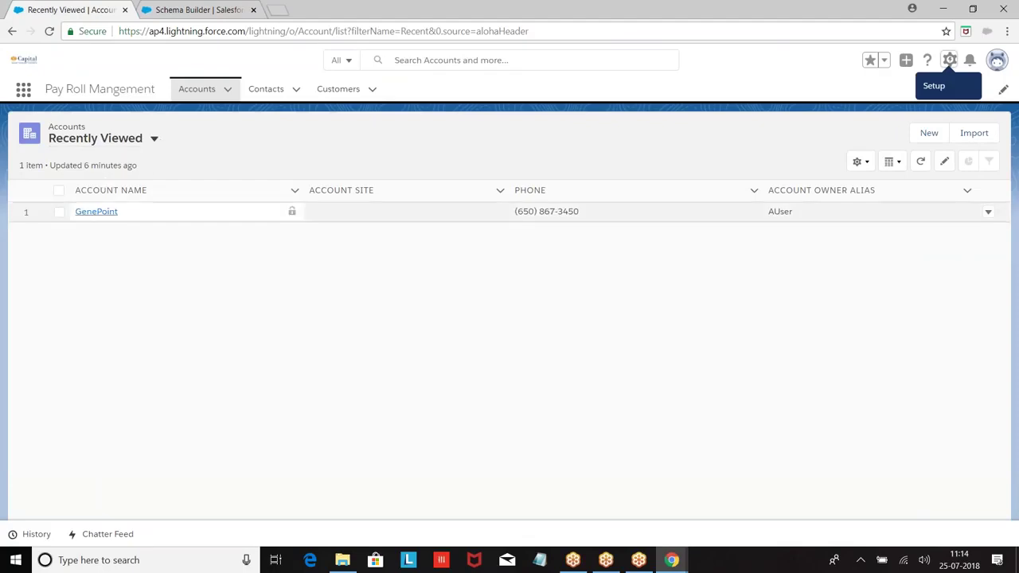
{"action": "left_click", "coordinate": [294, 191]}
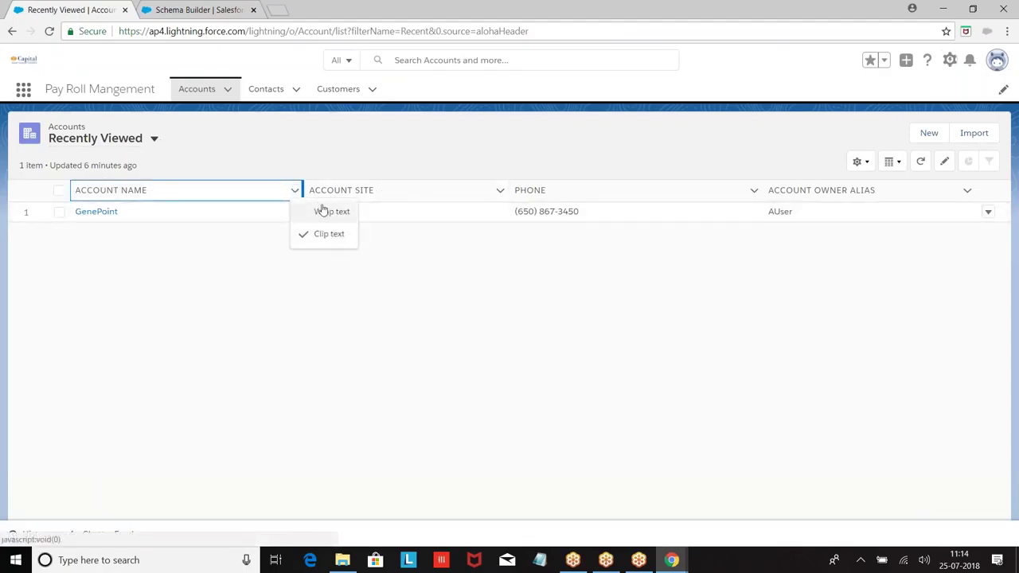
{"action": "left_click", "coordinate": [153, 145]}
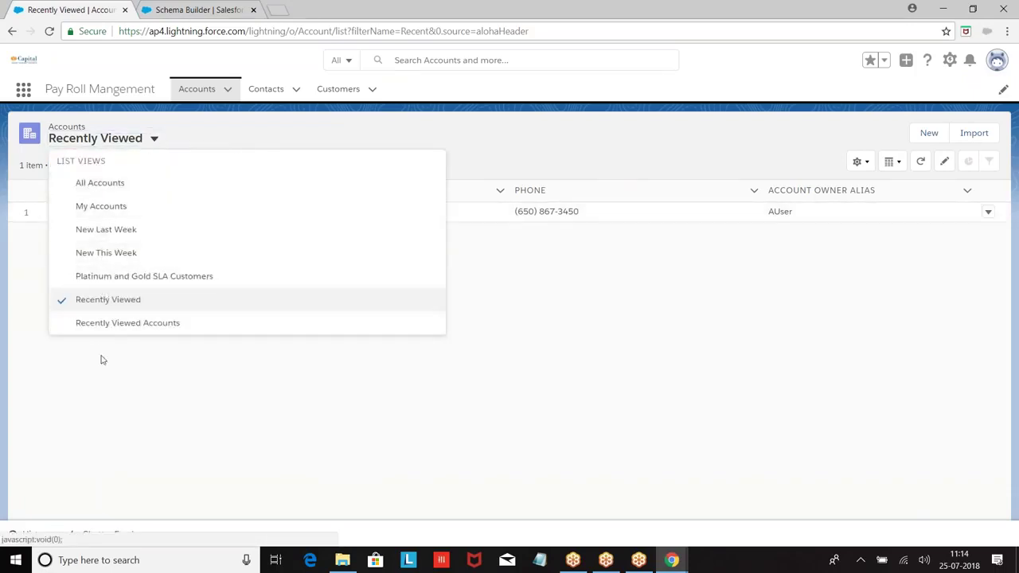
Switch the org to Salesforce Classic and scroll down the Classic Home page.
{"action": "left_click", "coordinate": [997, 61]}
{"action": "left_click", "coordinate": [838, 181]}
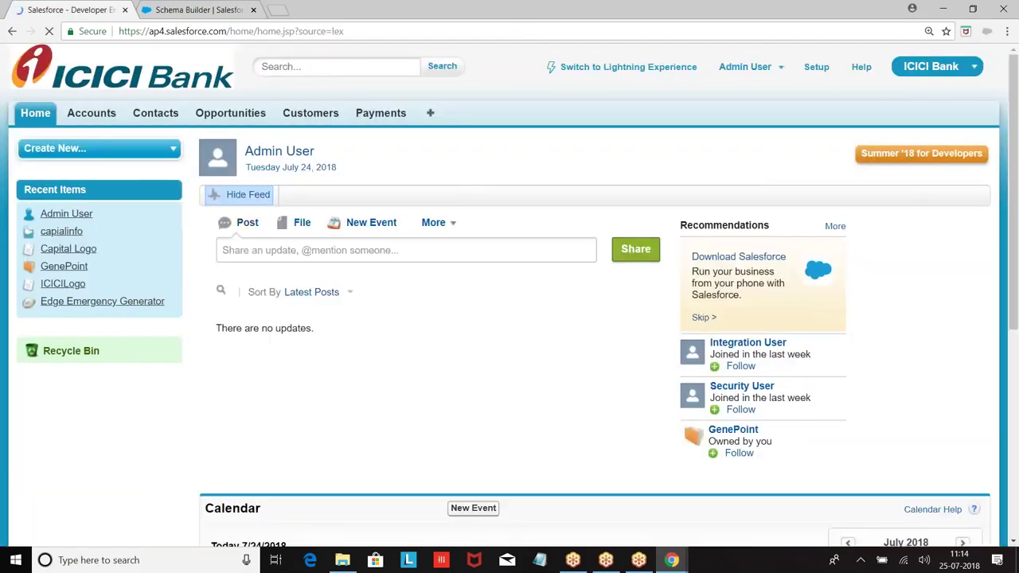
{"action": "scroll", "coordinate": [509, 318], "scroll_direction": "down", "scroll_amount": 5}
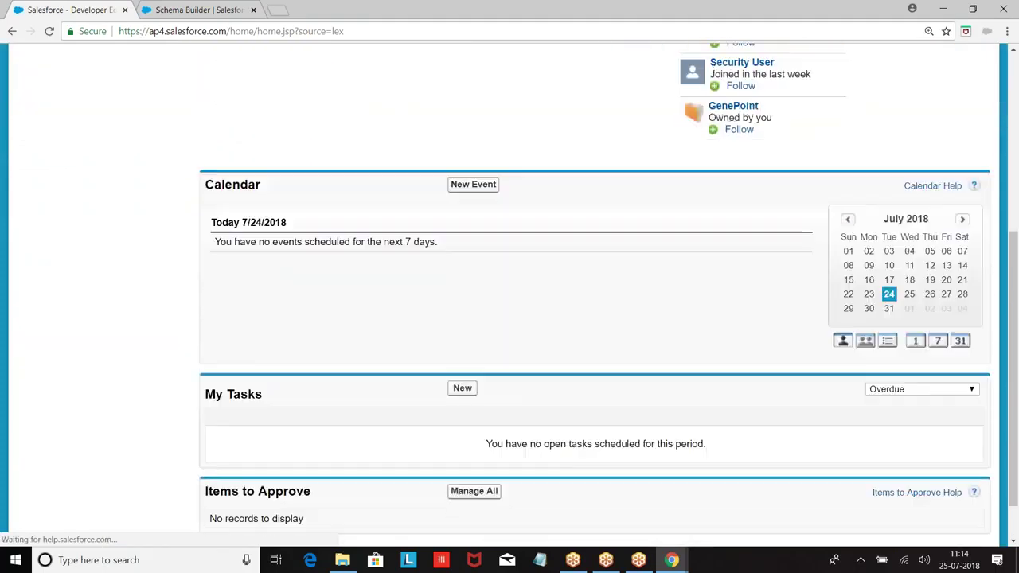
{"action": "left_click", "coordinate": [679, 561]}
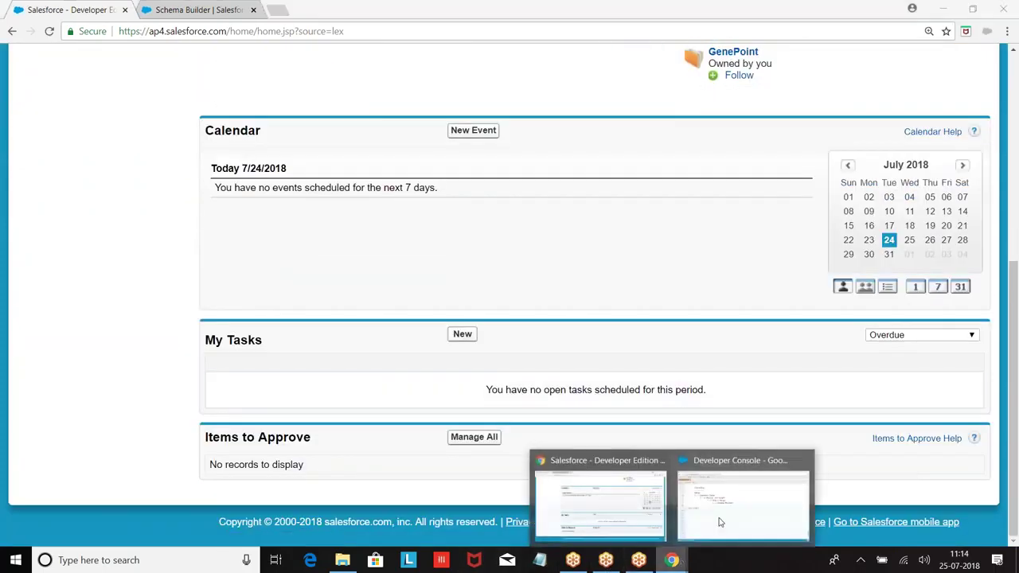
{"action": "left_click", "coordinate": [193, 562]}
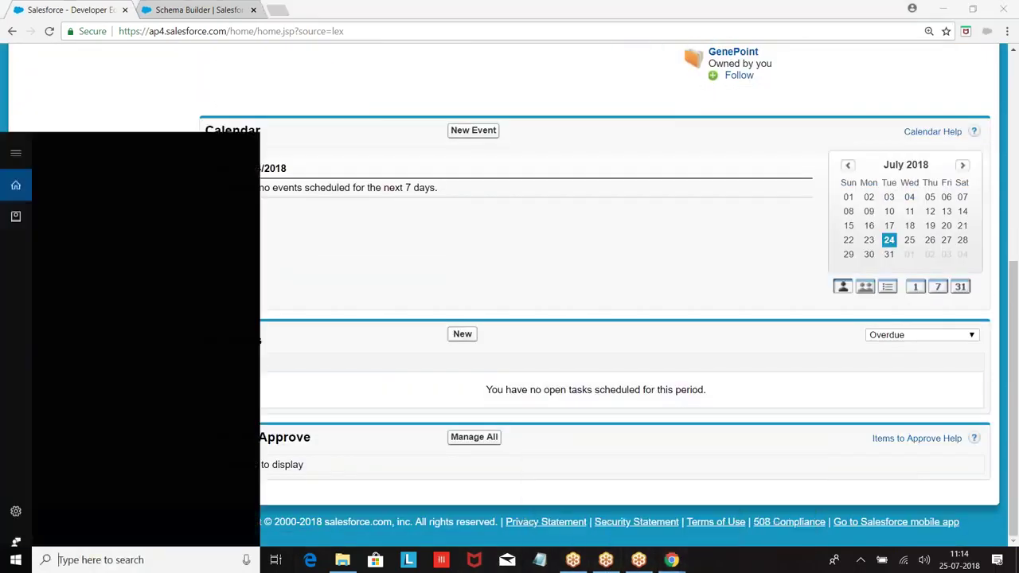
Launch Paint and add a 'City :' label near the canvas top-left.
{"action": "type", "text": "paint"}
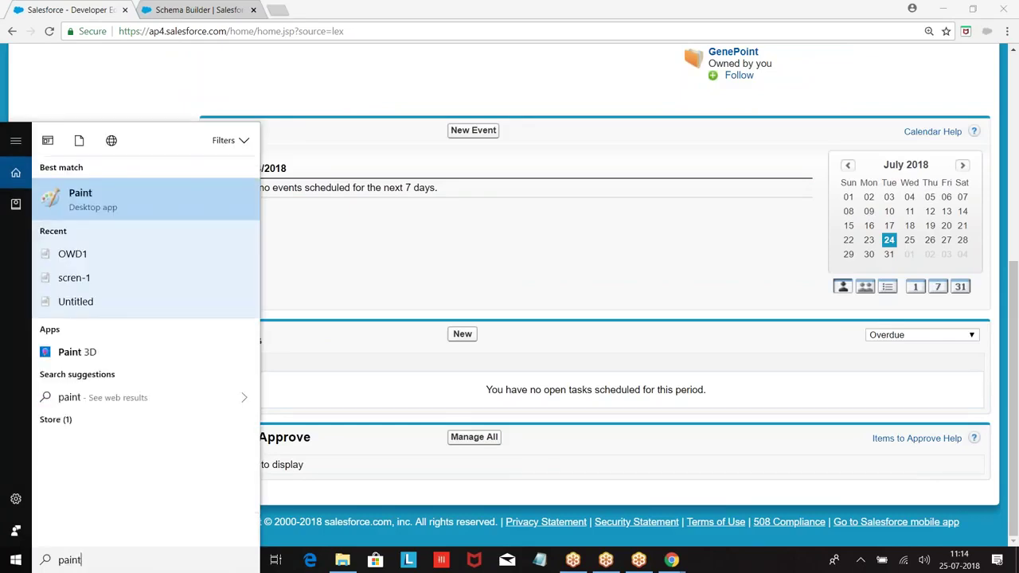
{"action": "key", "text": "Return"}
{"action": "left_click", "coordinate": [180, 44]}
{"action": "left_click", "coordinate": [145, 119]}
{"action": "type", "text": "City  :"}
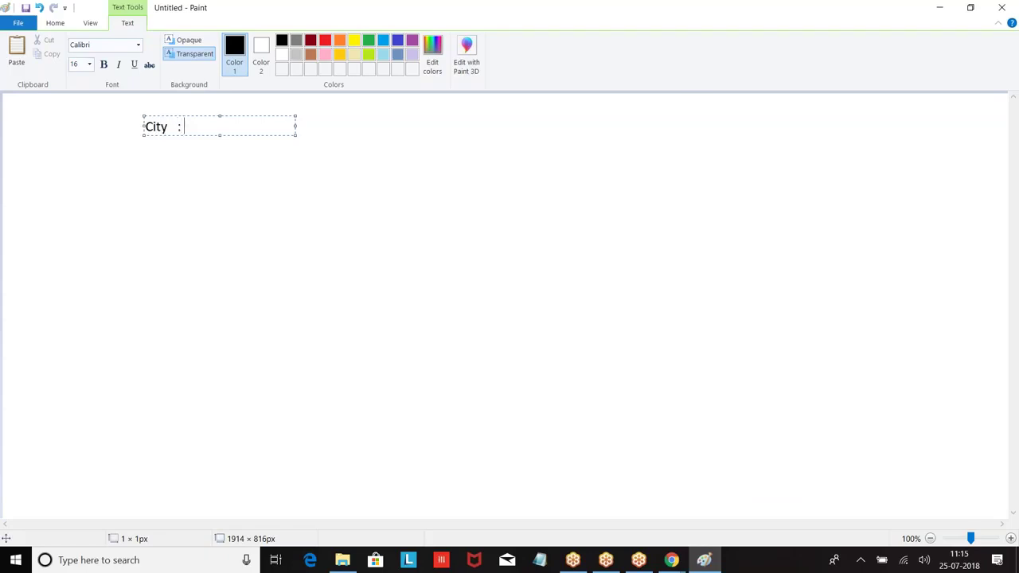
{"action": "left_click", "coordinate": [461, 141]}
Sketch the dropdown box with a down arrow and '----None----' text beside the City label.
{"action": "left_click", "coordinate": [273, 40]}
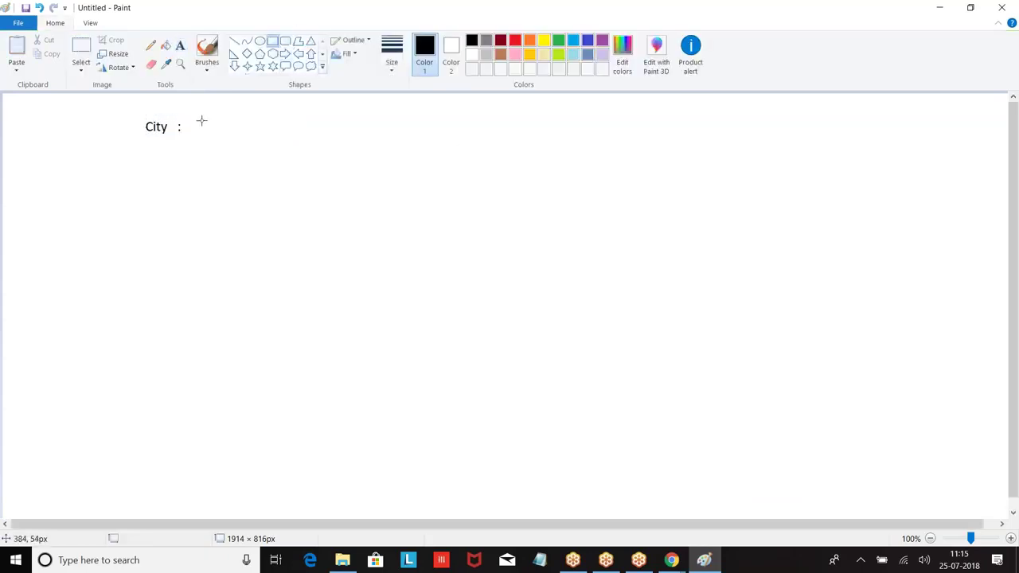
{"action": "left_click_drag", "start_coordinate": [191, 109], "coordinate": [347, 138]}
{"action": "left_click", "coordinate": [234, 65]}
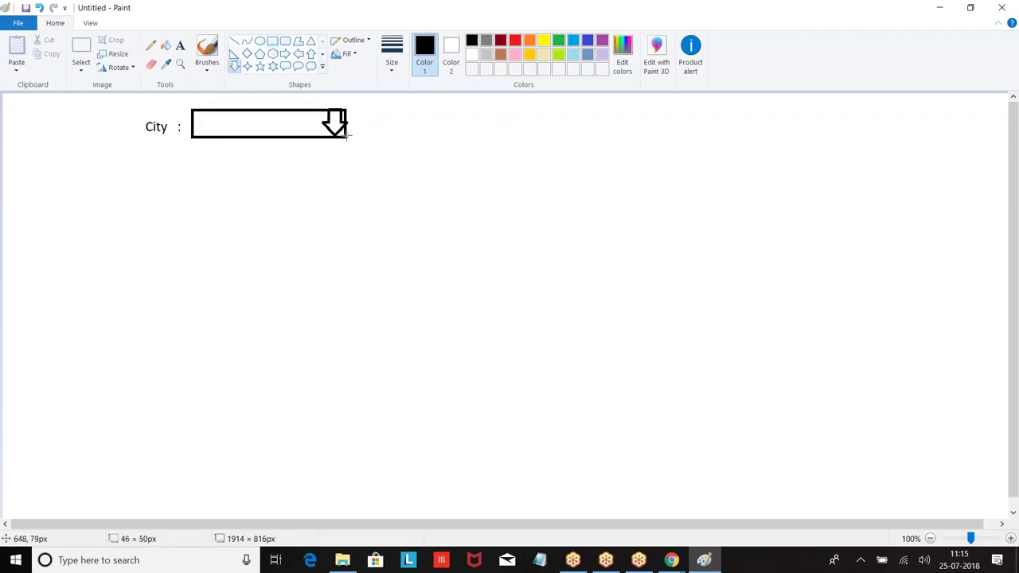
{"action": "left_click", "coordinate": [180, 46]}
{"action": "left_click", "coordinate": [216, 117]}
{"action": "type", "text": "----None----"}
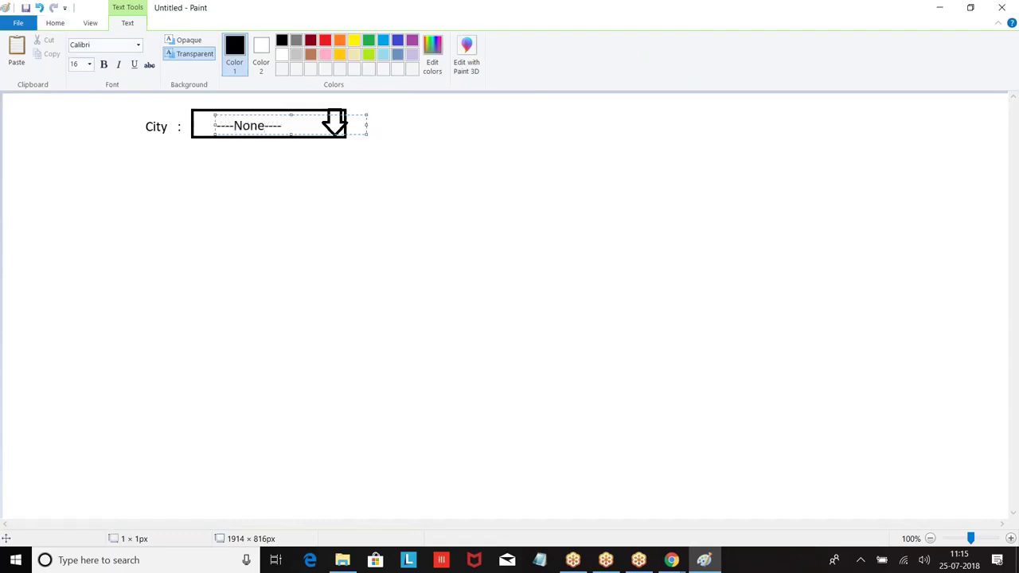
{"action": "left_click", "coordinate": [294, 173]}
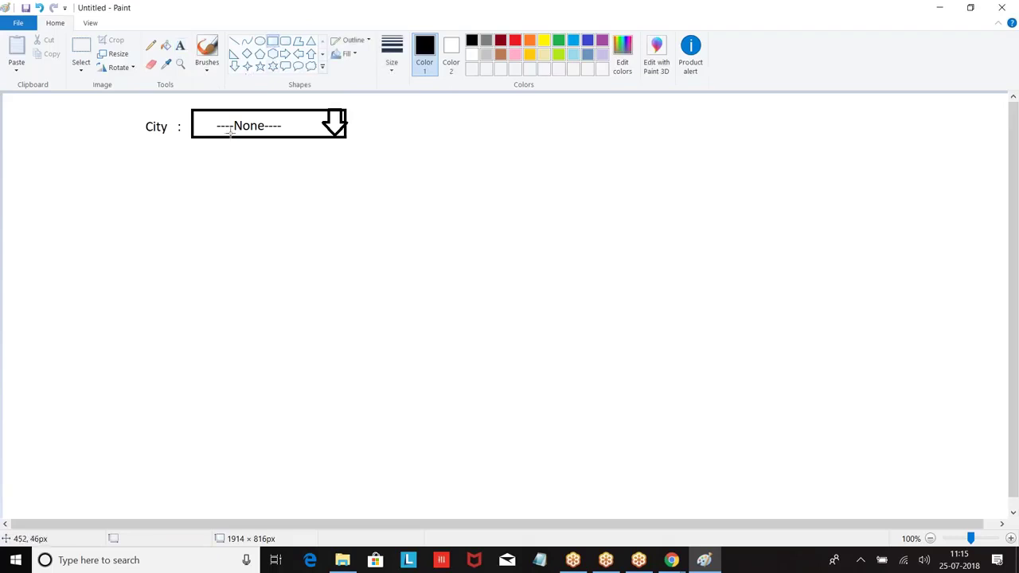
Draw the options list box below the dropdown and list Hyd, Ban, Che and Pune in it.
{"action": "left_click_drag", "start_coordinate": [192, 138], "coordinate": [347, 231]}
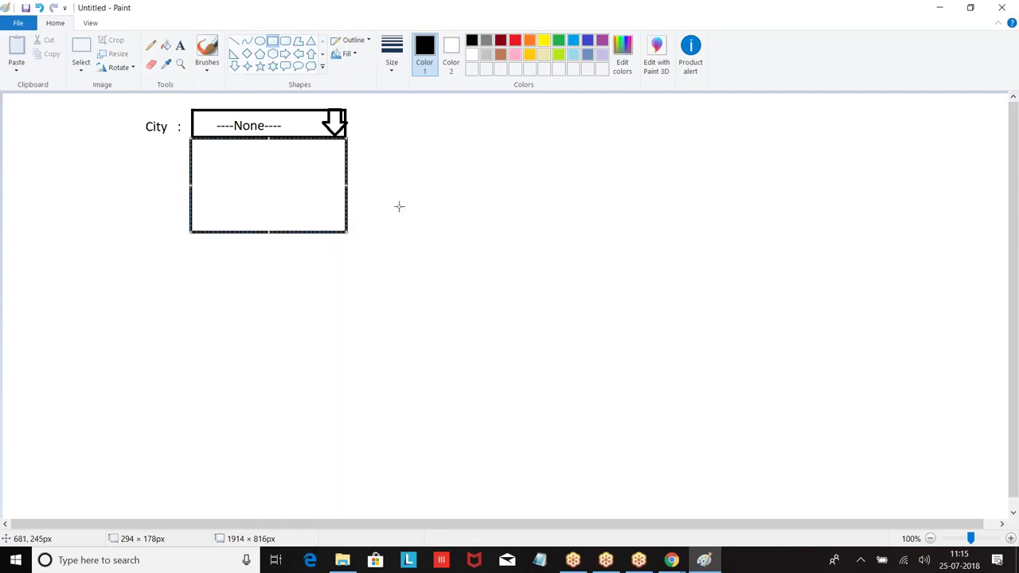
{"action": "left_click", "coordinate": [180, 45]}
{"action": "left_click", "coordinate": [209, 144]}
{"action": "type", "text": "Hyd"}
{"action": "key", "text": "Return"}
{"action": "key", "text": "BackSpace"}
{"action": "key", "text": "BackSpace"}
{"action": "key", "text": "BackSpace"}
{"action": "type", "text": "yd"}
{"action": "key", "text": "Return"}
{"action": "type", "text": "Ban"}
{"action": "key", "text": "Return"}
{"action": "type", "text": "Che"}
{"action": "key", "text": "Return"}
{"action": "type", "text": "Pue"}
{"action": "key", "text": "BackSpace"}
{"action": "type", "text": "n"}
{"action": "left_click", "coordinate": [427, 256]}
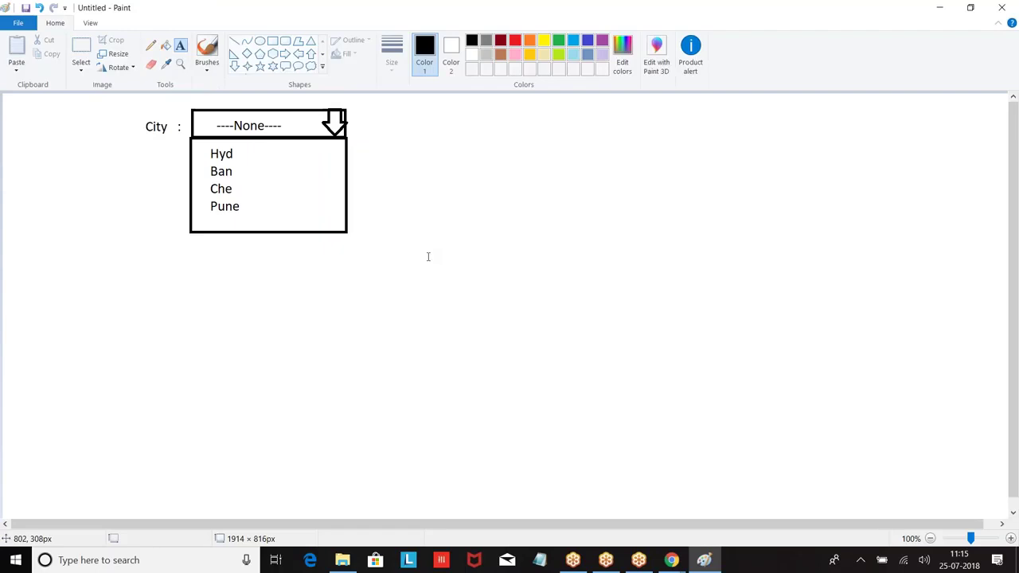
Add a widened notes box asking how many options can be entered, answered 1000.
{"action": "left_click", "coordinate": [414, 141]}
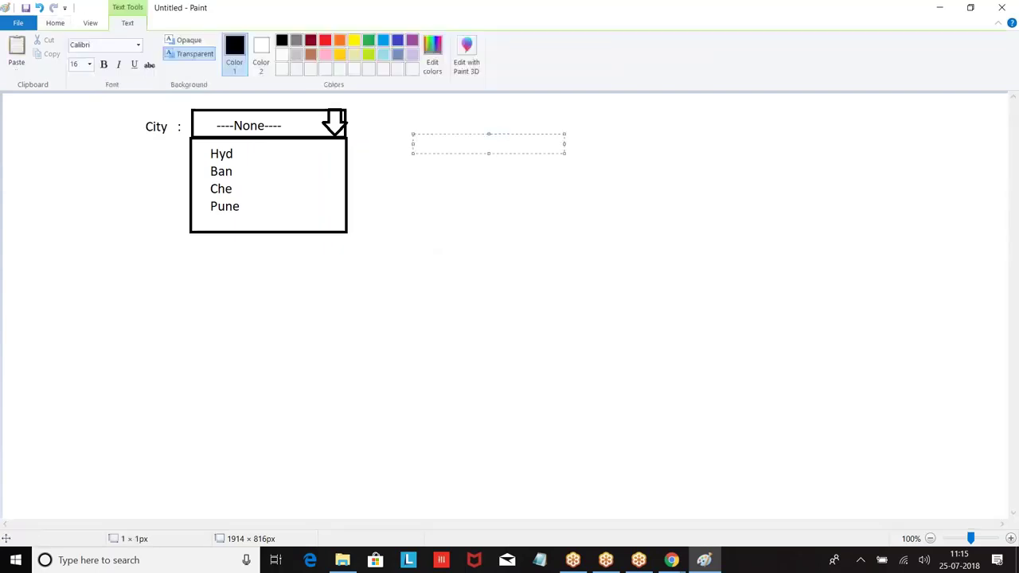
{"action": "type", "text": "1. How m"}
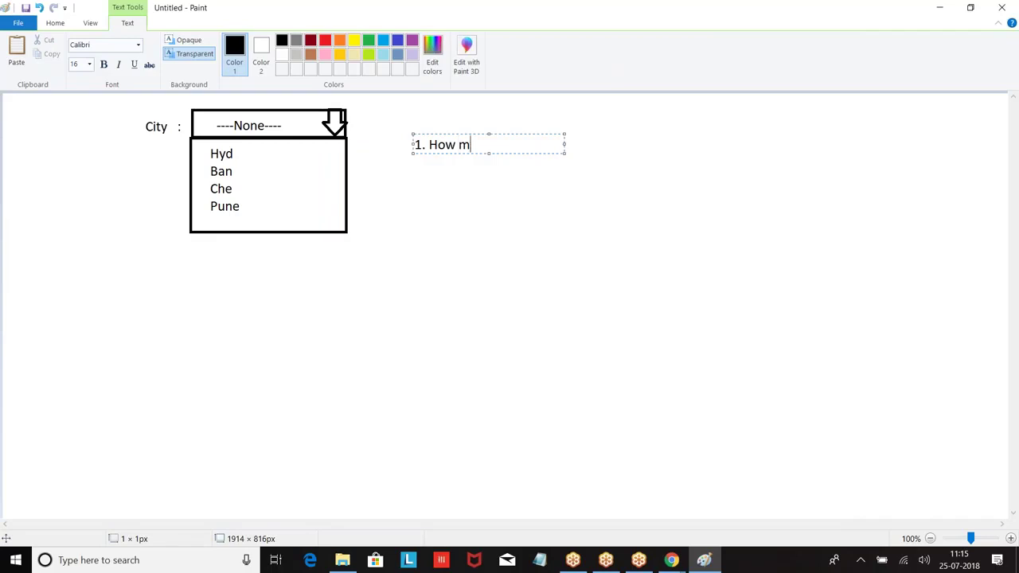
{"action": "type", "text": "any options we can enter"}
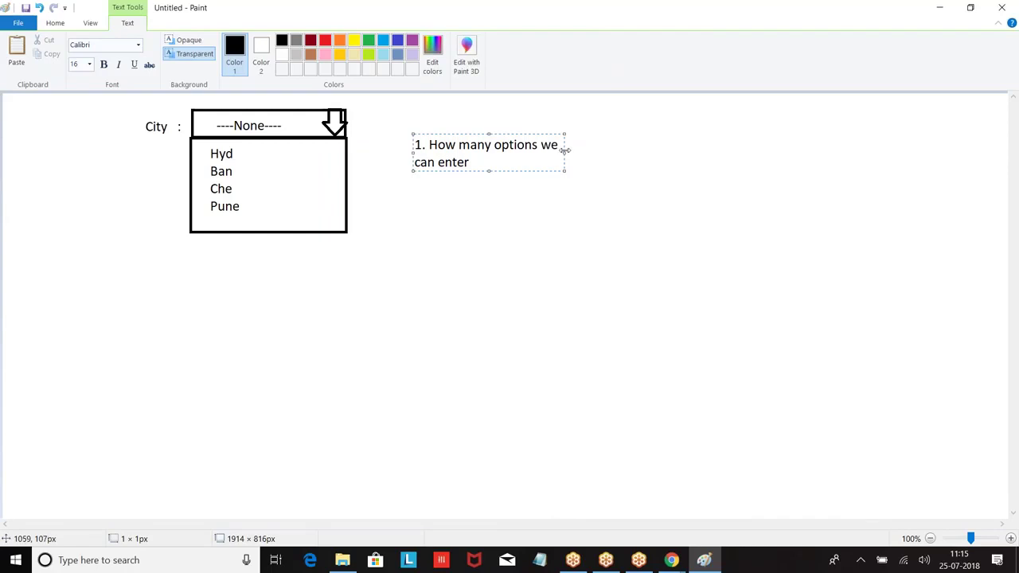
{"action": "left_click_drag", "start_coordinate": [565, 152], "coordinate": [809, 179]}
{"action": "key", "text": "Return"}
{"action": "key", "text": "Return"}
{"action": "type", "text": "1000"}
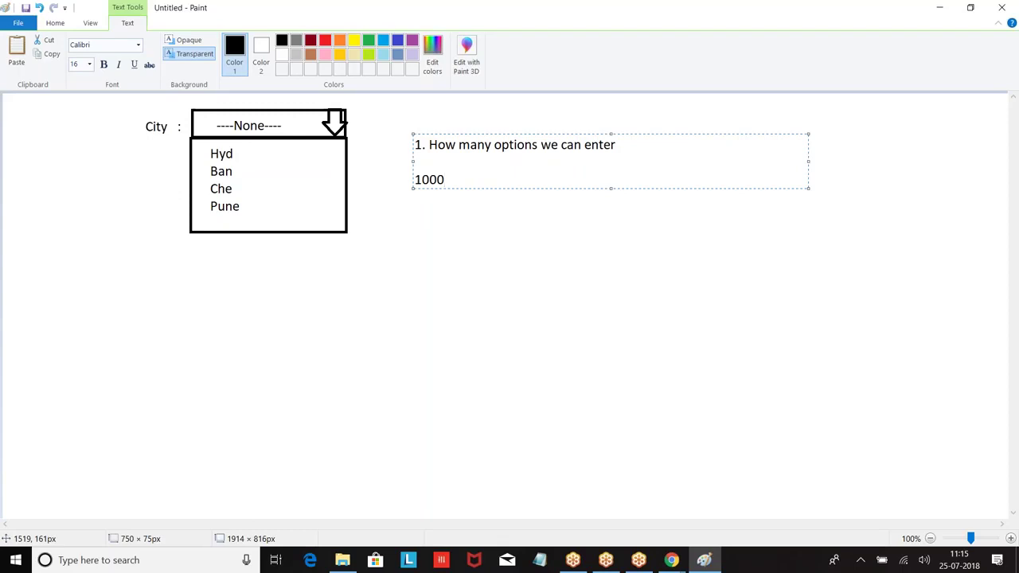
{"action": "key", "text": "Return"}
{"action": "key", "text": "Return"}
Note question 2 on maximum length of each option, answered 255 characters.
{"action": "type", "text": "2. What is the "}
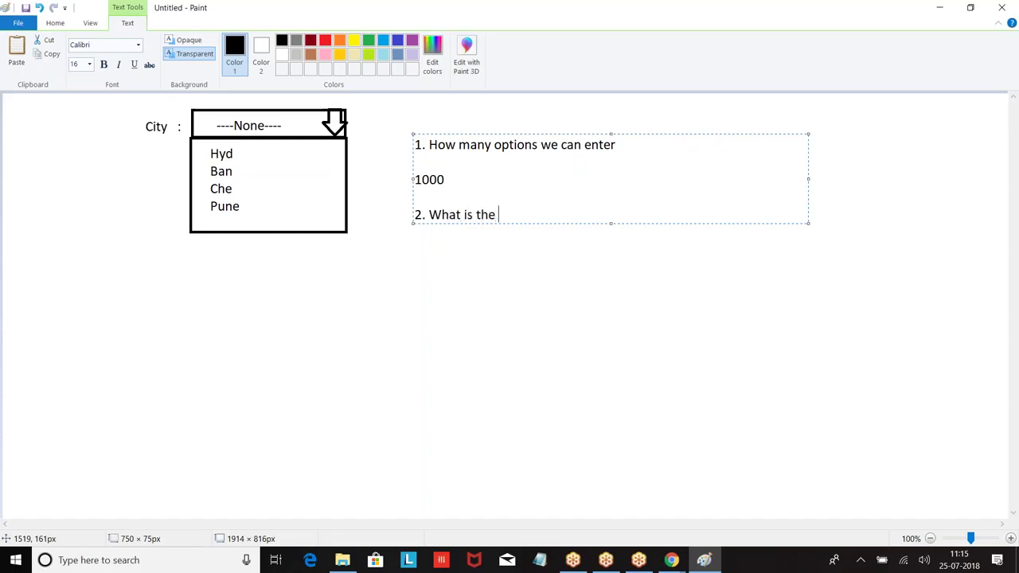
{"action": "type", "text": "maximum"}
{"action": "key", "text": "BackSpace"}
{"action": "type", "text": "um length of each option ??"}
{"action": "key", "text": "Return"}
{"action": "type", "text": "2"}
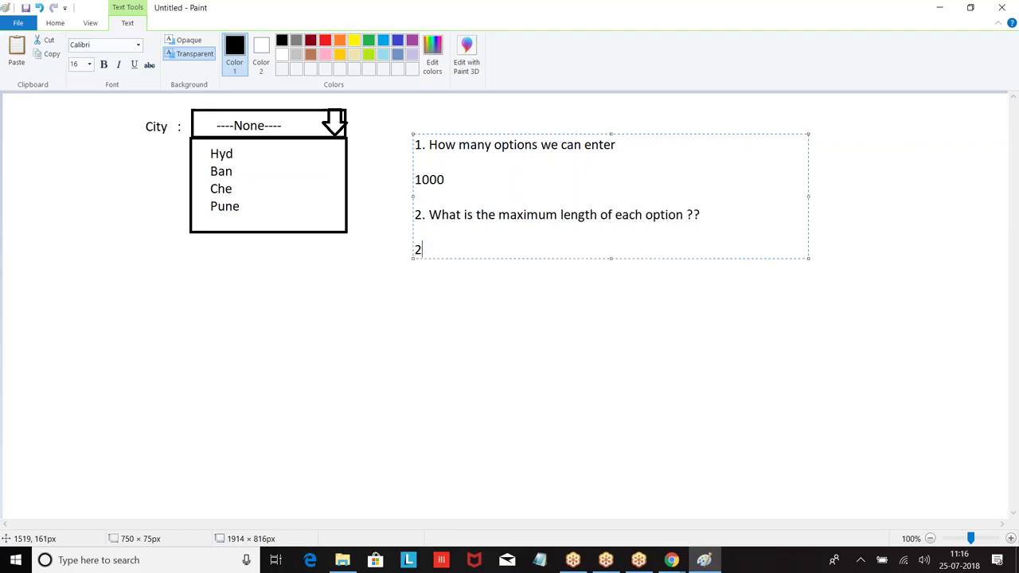
{"action": "type", "text": "55 characters"}
{"action": "key", "text": "Return"}
{"action": "key", "text": "Return"}
Note question 3 on total length of all options, answered 15,000 characters, and begin item '4. How'.
{"action": "type", "text": "3. "}
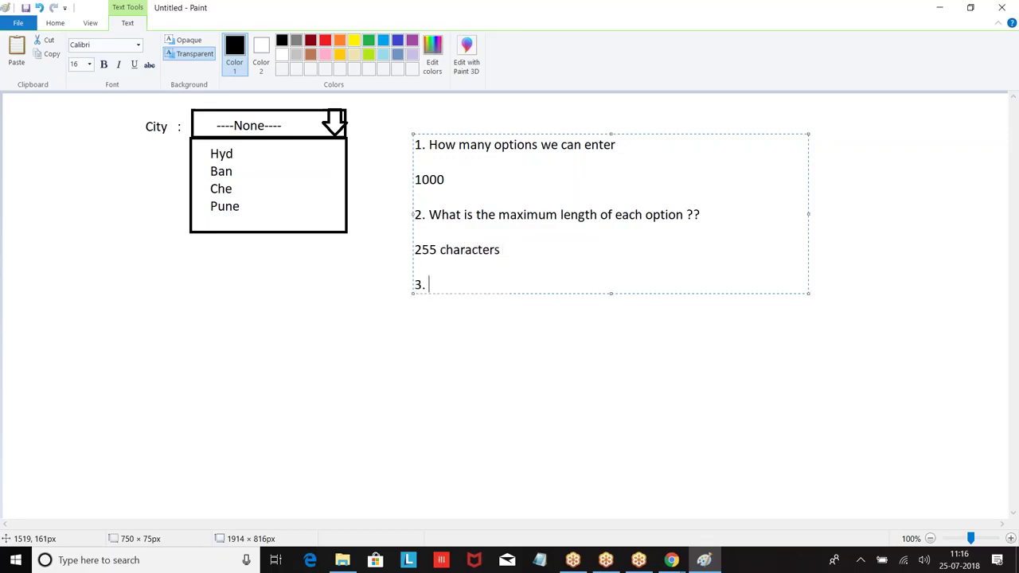
{"action": "type", "text": "All options together "}
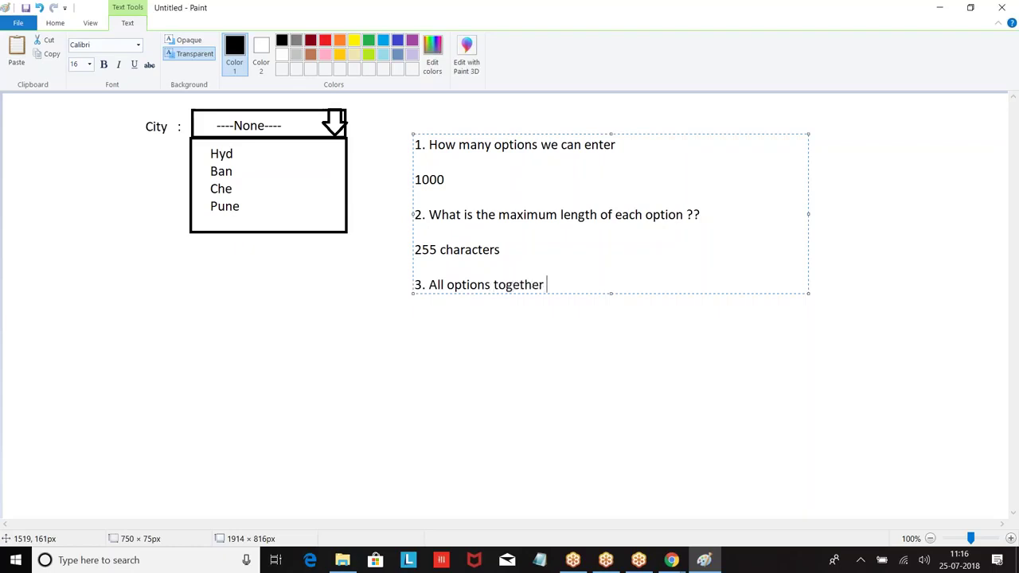
{"action": "type", "text": "what is the maximum length ??"}
{"action": "key", "text": "Return"}
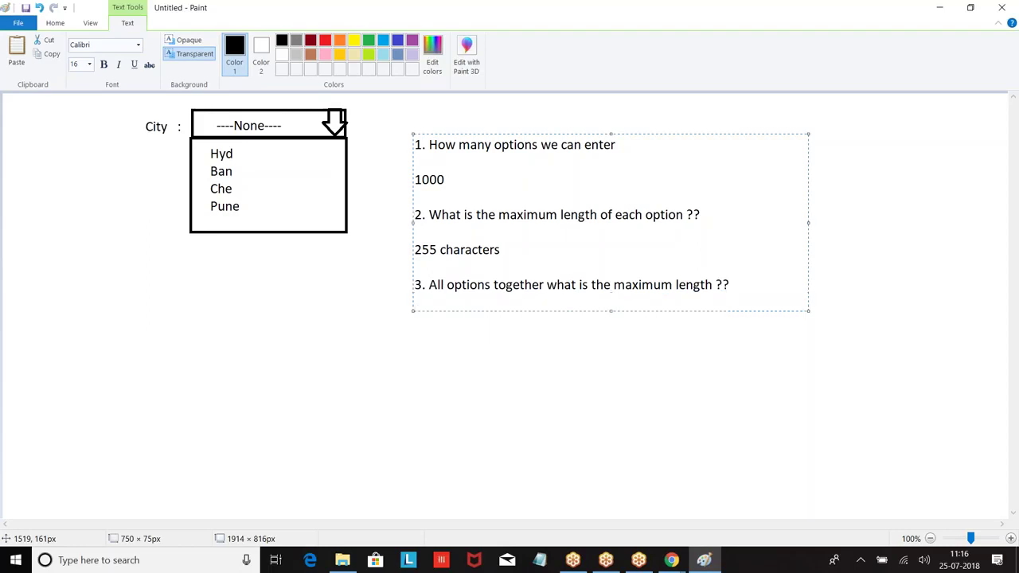
{"action": "type", "text": "15,000 characters"}
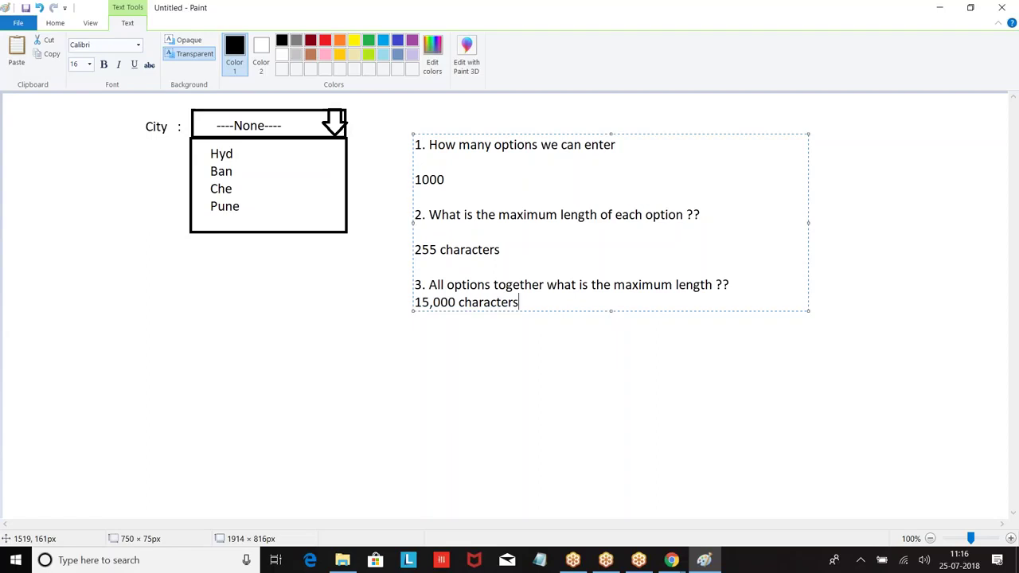
{"action": "key", "text": "Return"}
{"action": "key", "text": "Return"}
{"action": "type", "text": "4."}
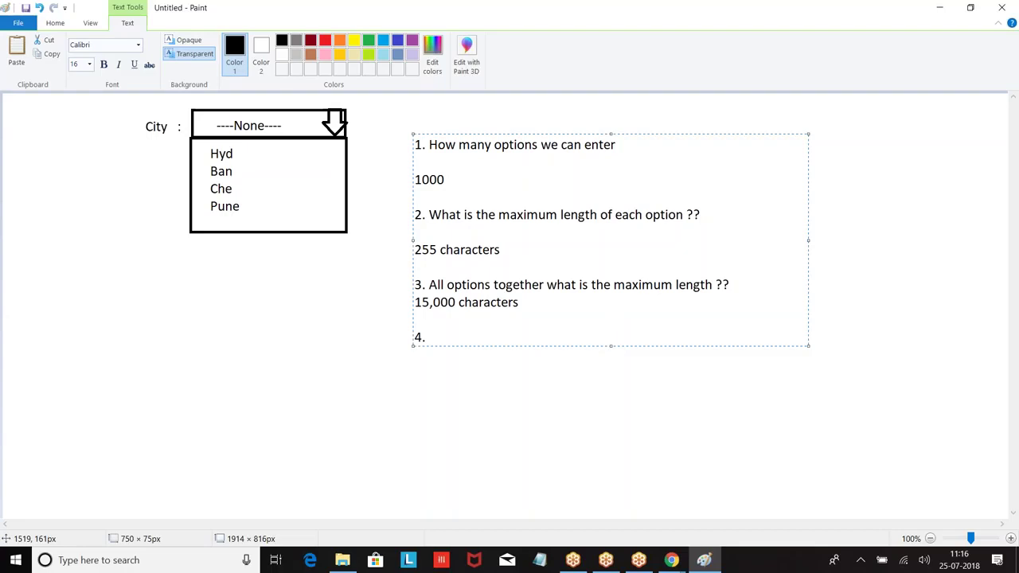
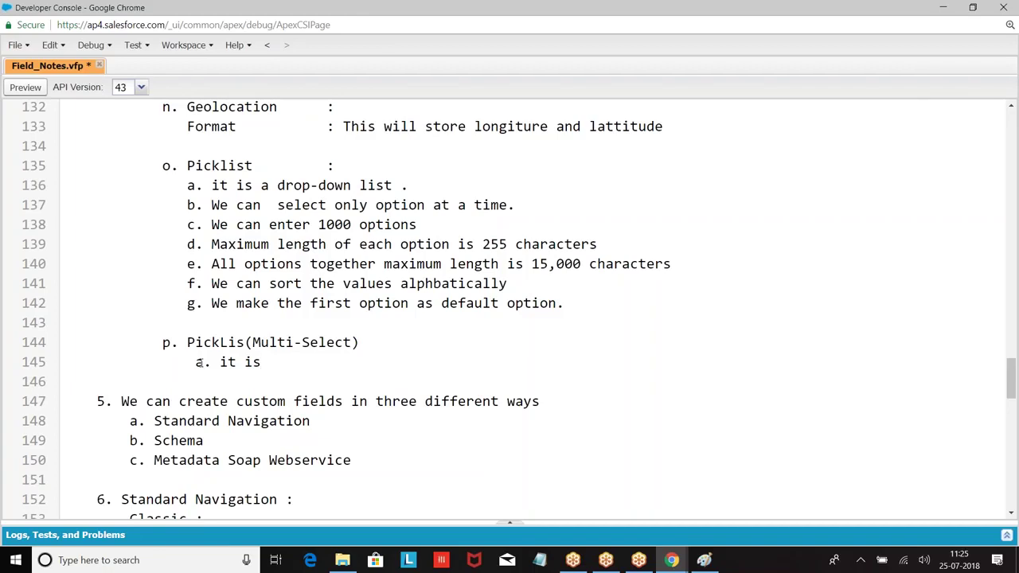
Finish note a and write note b: multi-select lets you select more than one option at a time.
{"action": "type", "text": "pickli"}
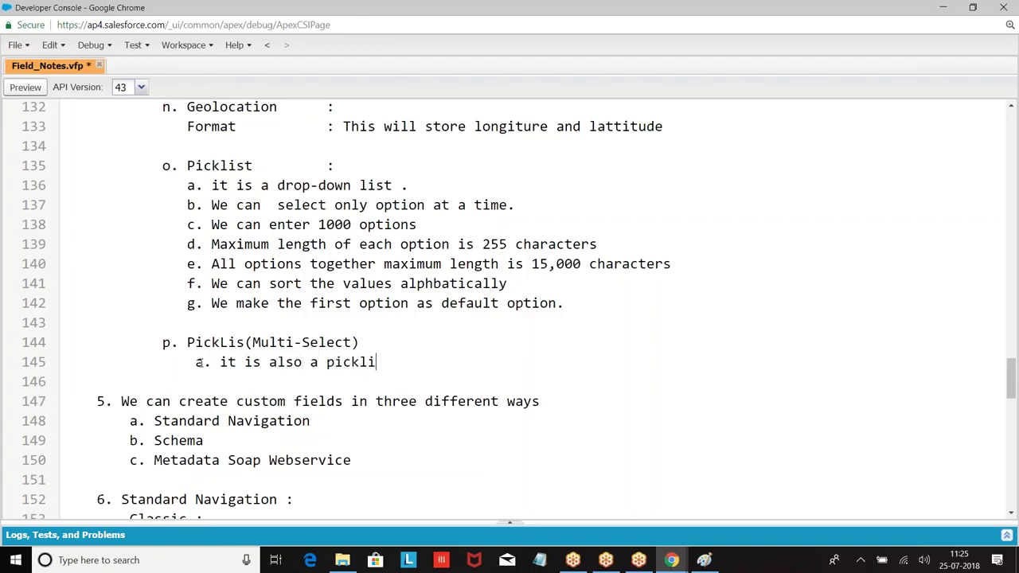
{"action": "key", "text": "BackSpace"}
{"action": "type", "text": "ist."}
{"action": "key", "text": "Return"}
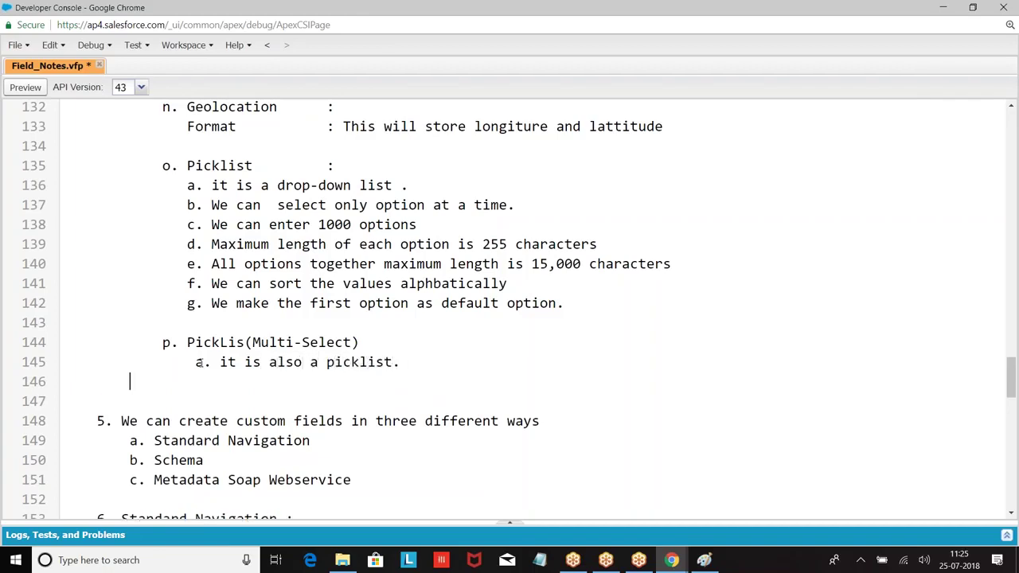
{"action": "type", "text": "b. It isu"}
{"action": "key", "text": "BackSpace"}
{"action": "type", "text": "use"}
{"action": "key", "text": "BackSpace"}
{"action": "key", "text": "BackSpace"}
{"action": "type", "text": "d"}
{"action": "key", "text": "BackSpace"}
{"action": "type", "text": "ed to elec"}
{"action": "key", "text": "BackSpace"}
{"action": "key", "text": "BackSpace"}
{"action": "key", "text": "BackSpace"}
{"action": "key", "text": "BackSpace"}
{"action": "type", "text": "select m"}
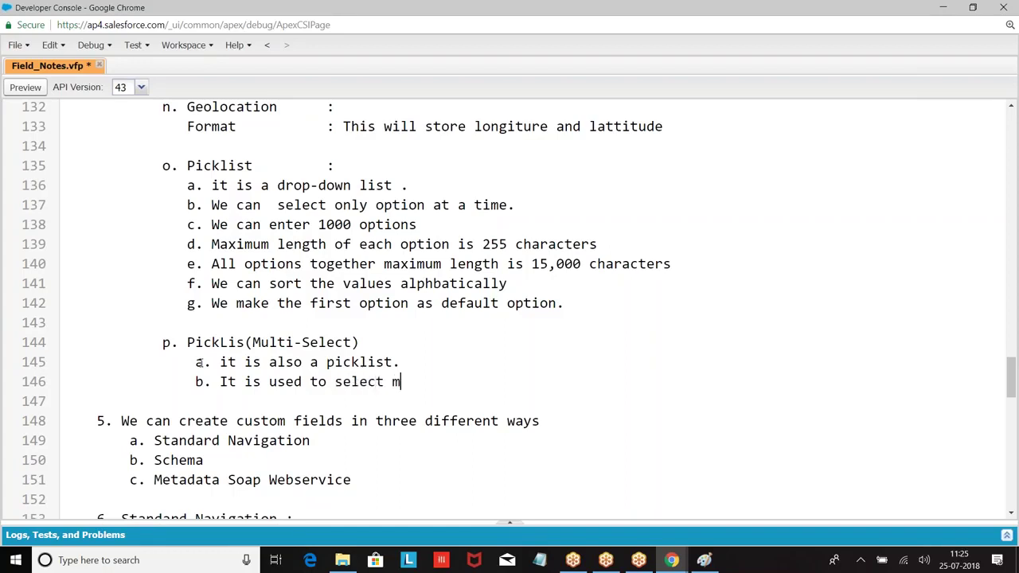
{"action": "type", "text": "ore than one on"}
{"action": "key", "text": "BackSpace"}
{"action": "type", "text": "opti"}
{"action": "key", "text": "BackSpace"}
{"action": "key", "text": "BackSpace"}
{"action": "key", "text": "BackSpace"}
{"action": "key", "text": "BackSpace"}
{"action": "type", "text": "ption at ta"}
{"action": "key", "text": "BackSpace"}
{"action": "key", "text": "BackSpace"}
{"action": "type", "text": "a time."}
Add notes c–e: 150 options allowed, at most 100 selectable, 40 characters per option.
{"action": "key", "text": "Return"}
{"action": "key", "text": "Tab"}
{"action": "key", "text": "Tab"}
{"action": "type", "text": "c. We can ter"}
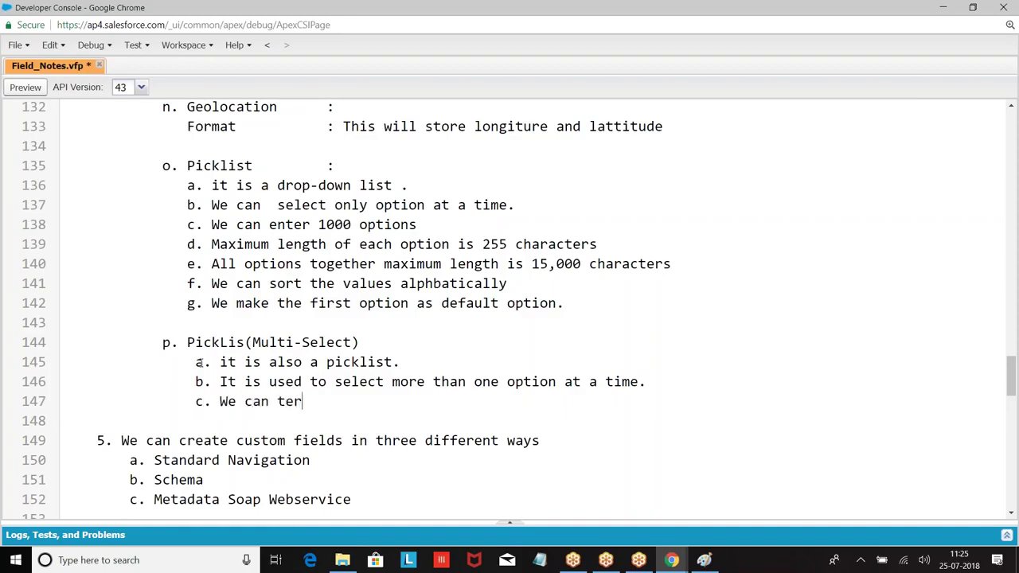
{"action": "key", "text": "BackSpace"}
{"action": "key", "text": "BackSpace"}
{"action": "key", "text": "BackSpace"}
{"action": "type", "text": "enter 150 options"}
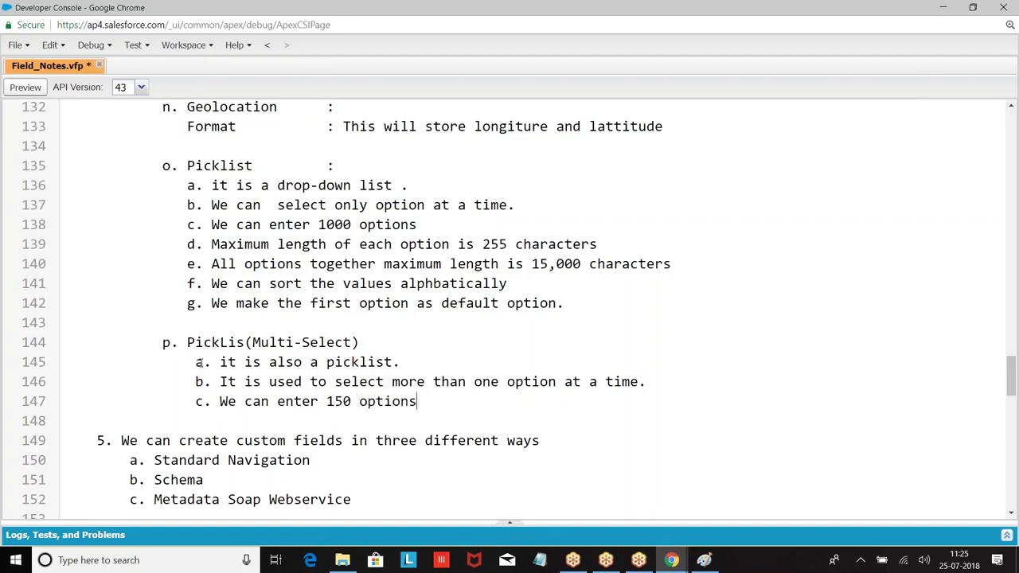
{"action": "type", "text": " in multi-select"}
{"action": "key", "text": "Return"}
{"action": "key", "text": "Tab"}
{"action": "key", "text": "Tab"}
{"action": "type", "text": "d. At "}
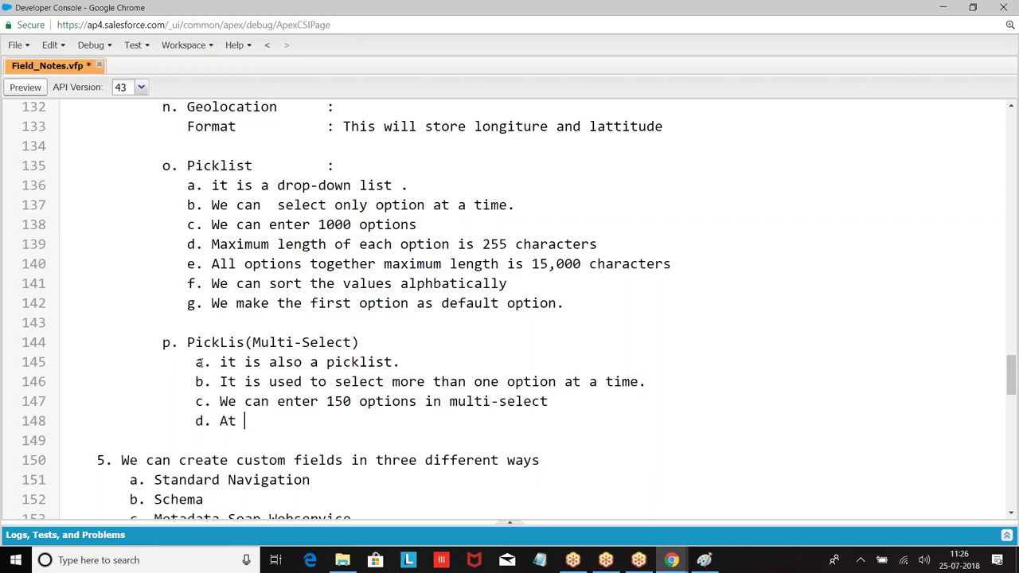
{"action": "type", "text": "max we can select 100 options"}
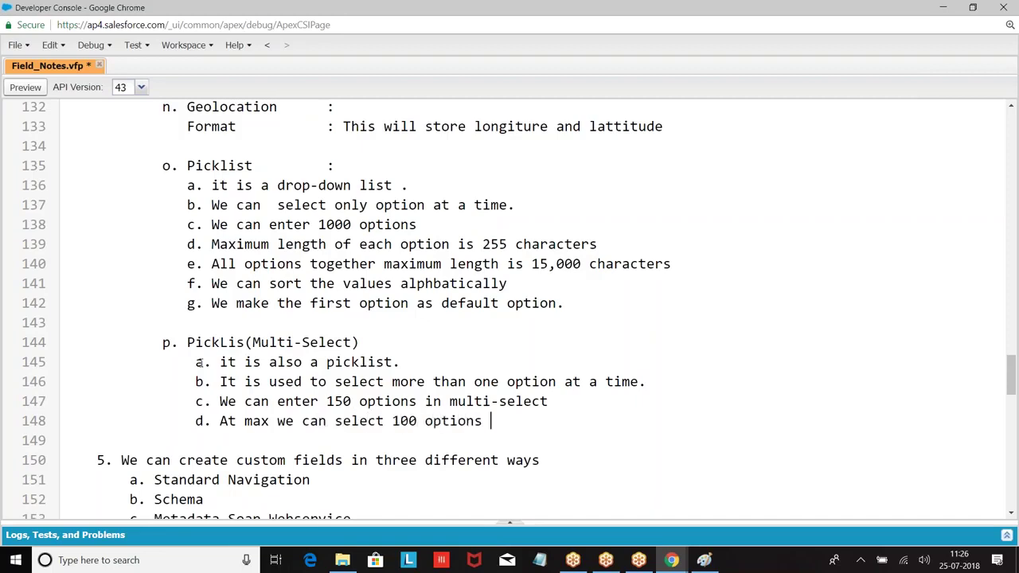
{"action": "key", "text": "Return"}
{"action": "key", "text": "Tab"}
{"action": "key", "text": "Tab"}
{"action": "key", "text": "Tab"}
{"action": "key", "text": "Tab"}
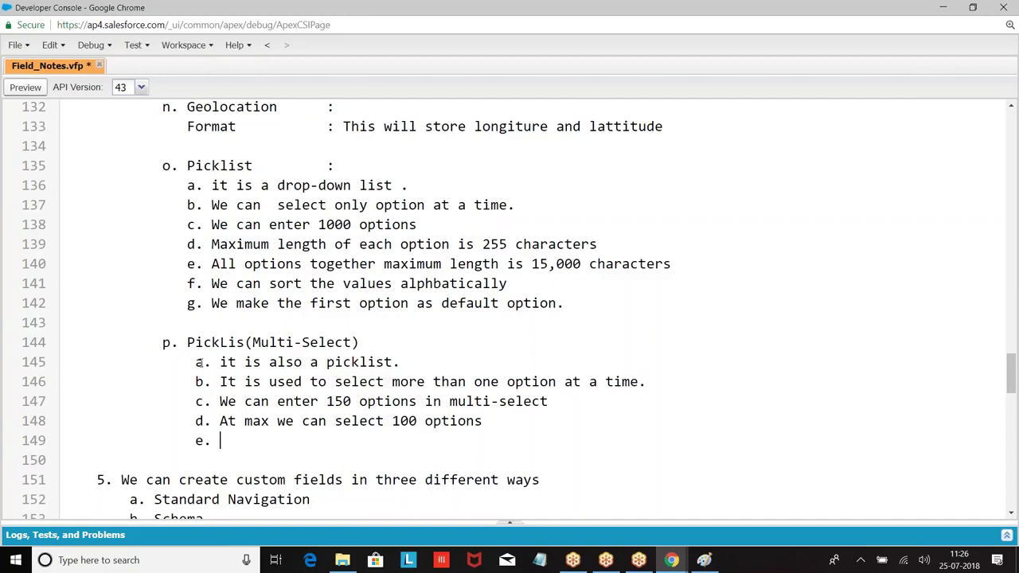
{"action": "type", "text": "e. Length of each op"}
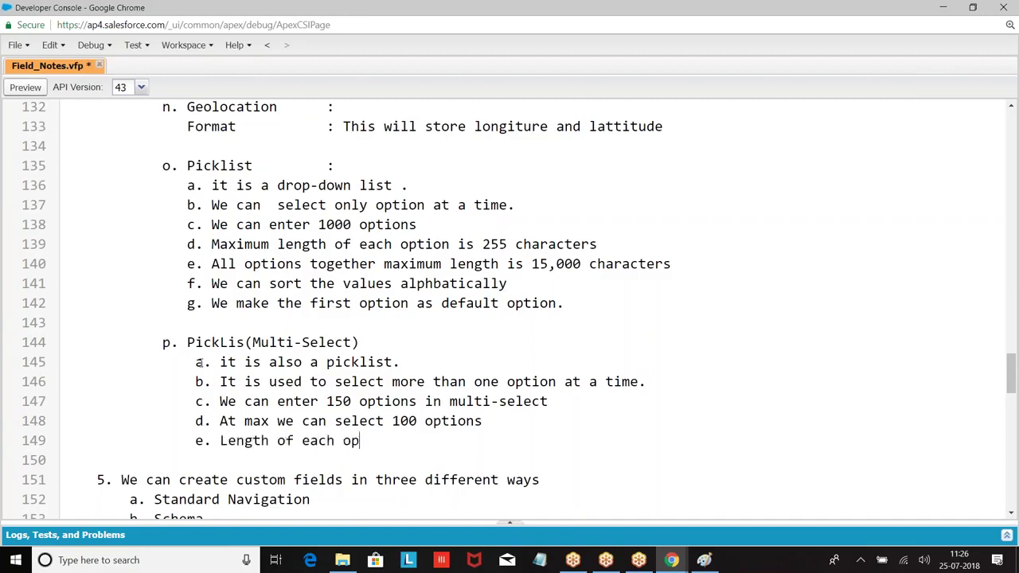
{"action": "type", "text": "tion can be 40 charactes"}
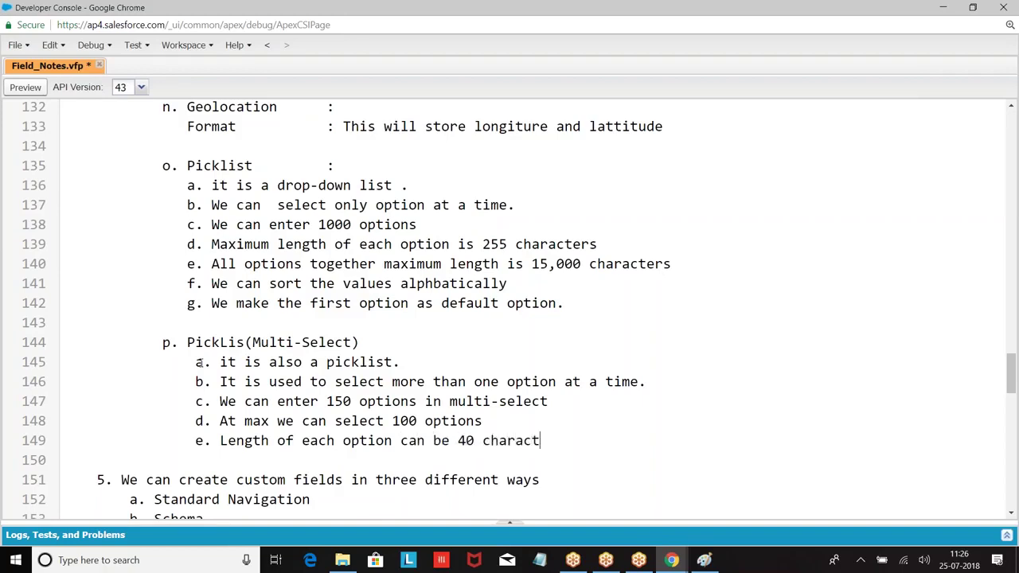
Add note f on the 1500-character total limit, save Field_Notes.vfp, and return to Salesforce.
{"action": "key", "text": "Return"}
{"action": "type", "text": "f. All options to"}
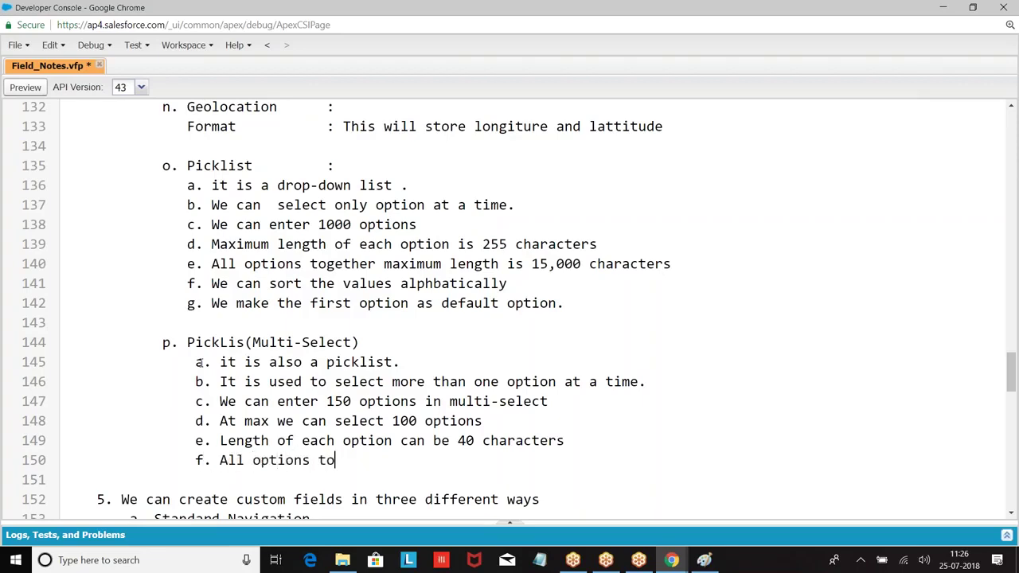
{"action": "type", "text": "gether maximum le"}
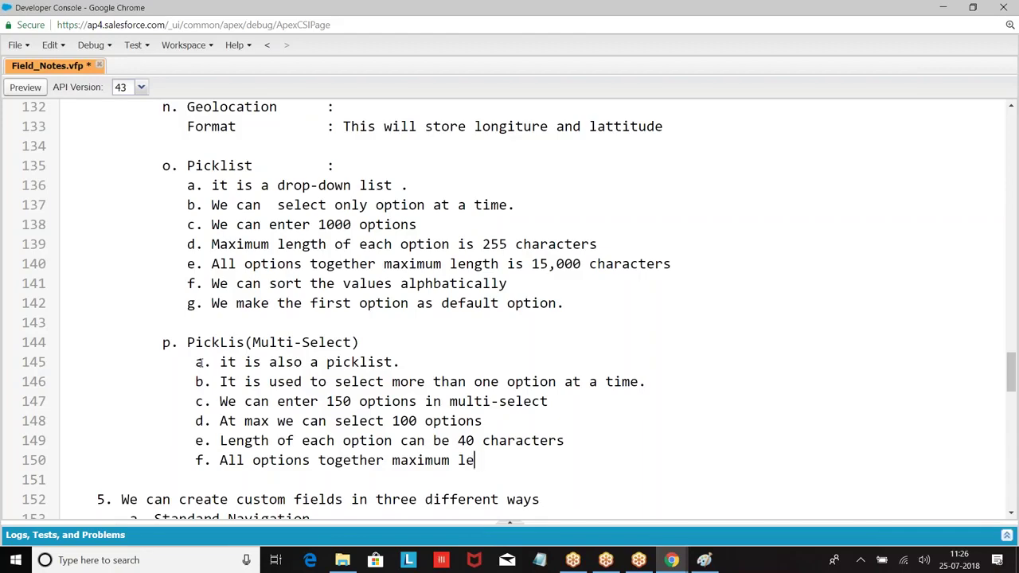
{"action": "type", "text": "ngth is 1500 characters."}
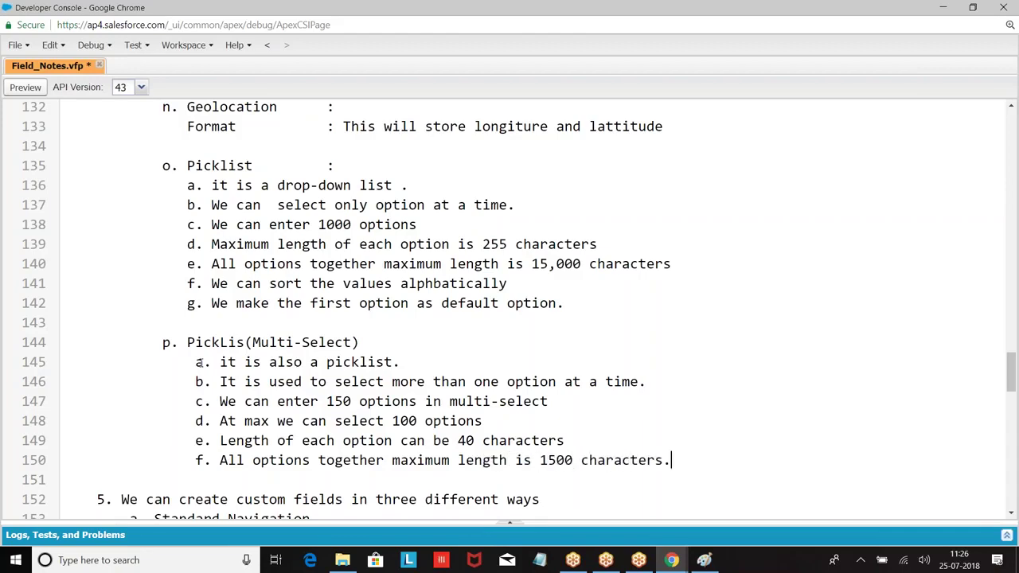
{"action": "key", "text": "Return"}
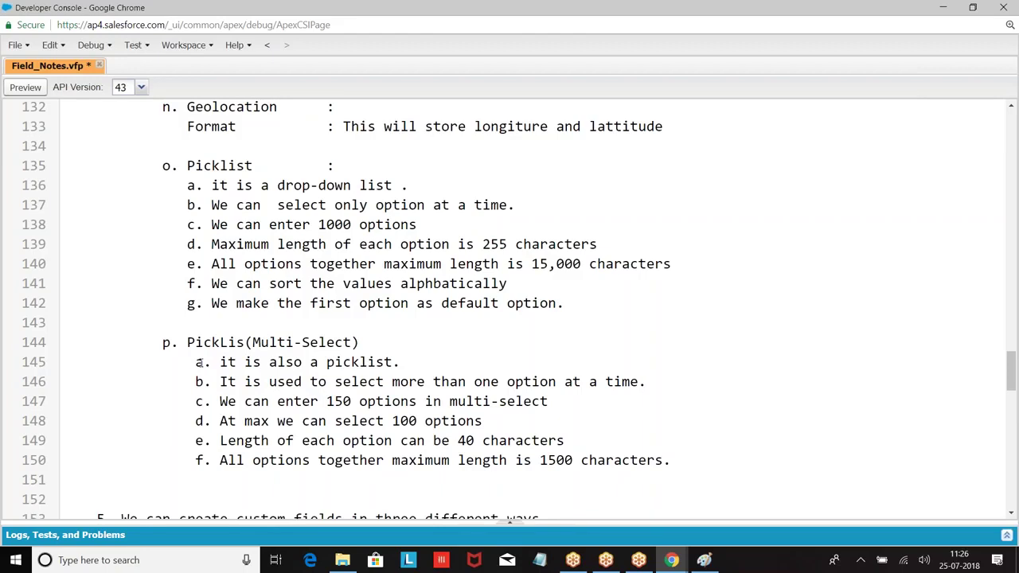
{"action": "scroll", "coordinate": [199, 362], "scroll_direction": "down", "scroll_amount": 2}
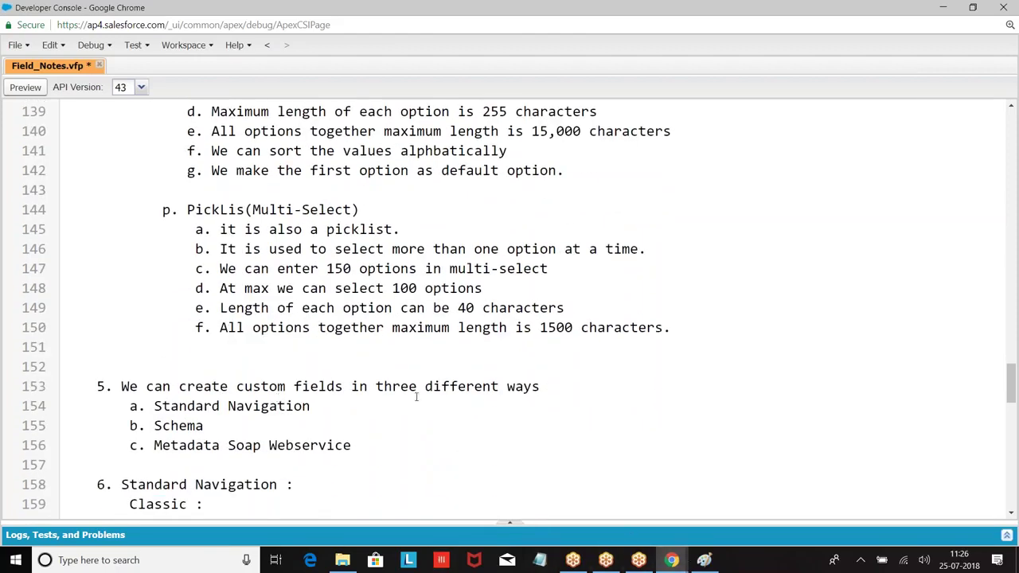
{"action": "key", "text": "ctrl+s"}
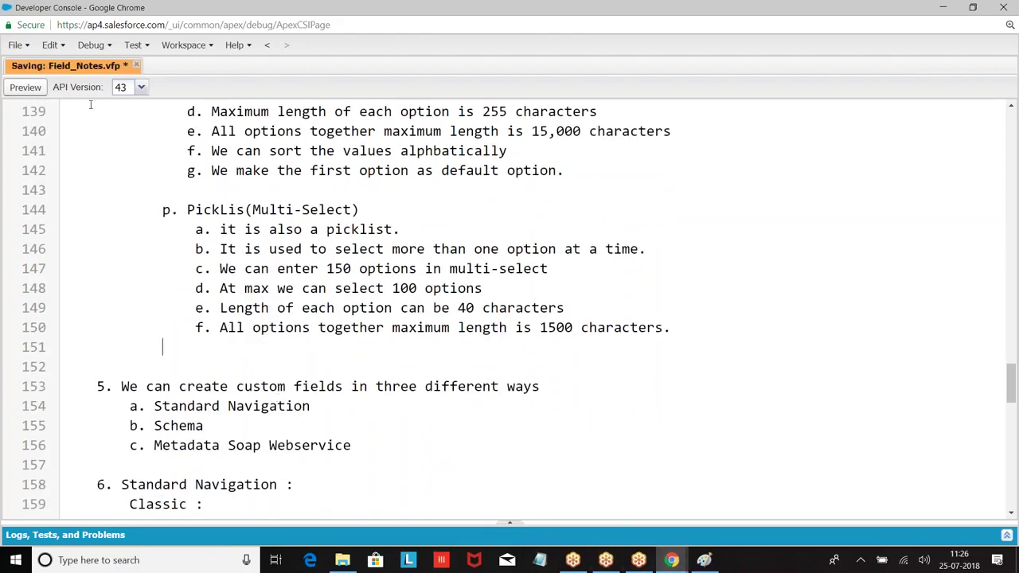
{"action": "mouse_move", "coordinate": [673, 560]}
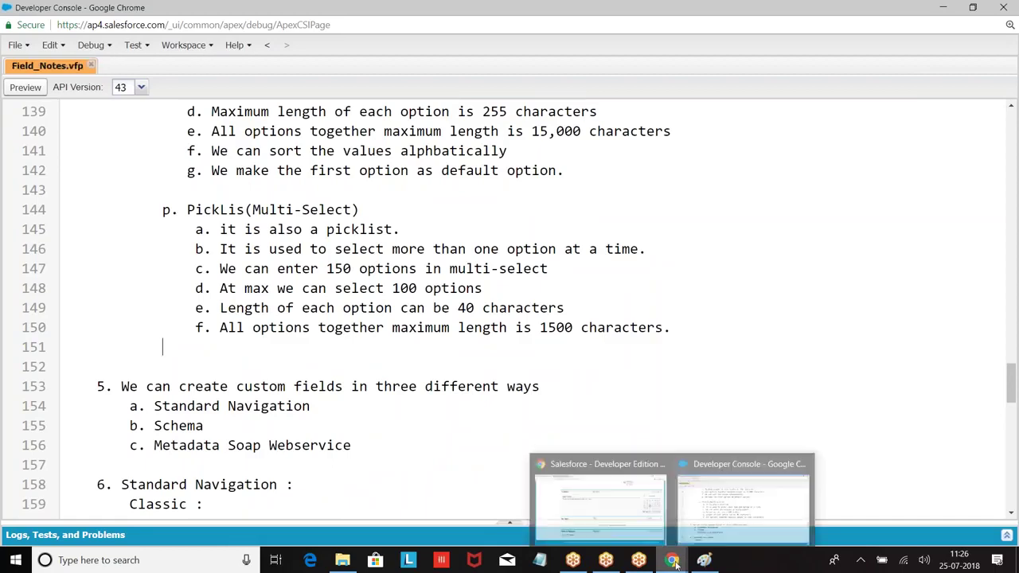
{"action": "left_click", "coordinate": [623, 516]}
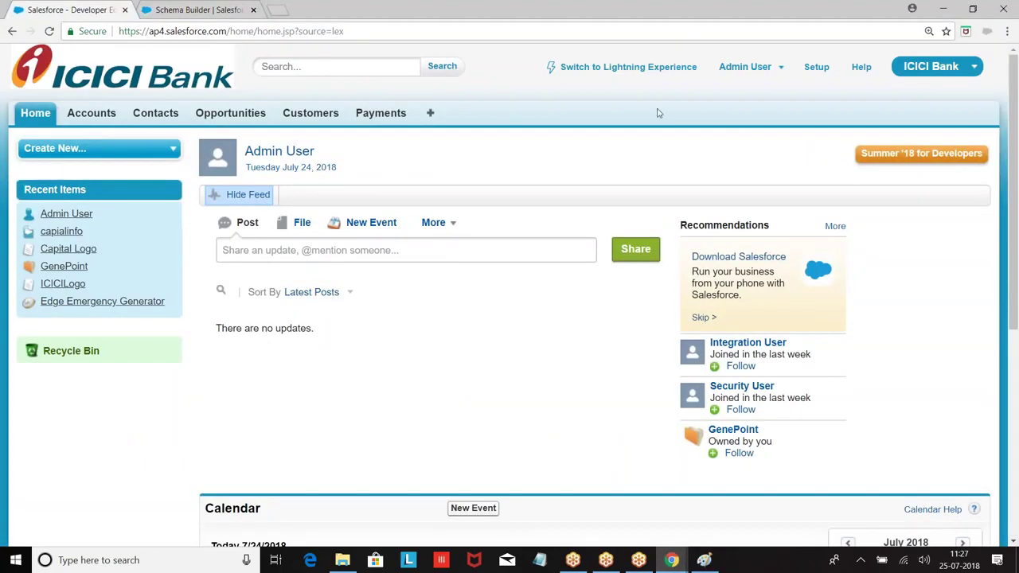
Start a new custom field on the Customer object via Setup > Build > Create > Objects.
{"action": "left_click", "coordinate": [820, 69]}
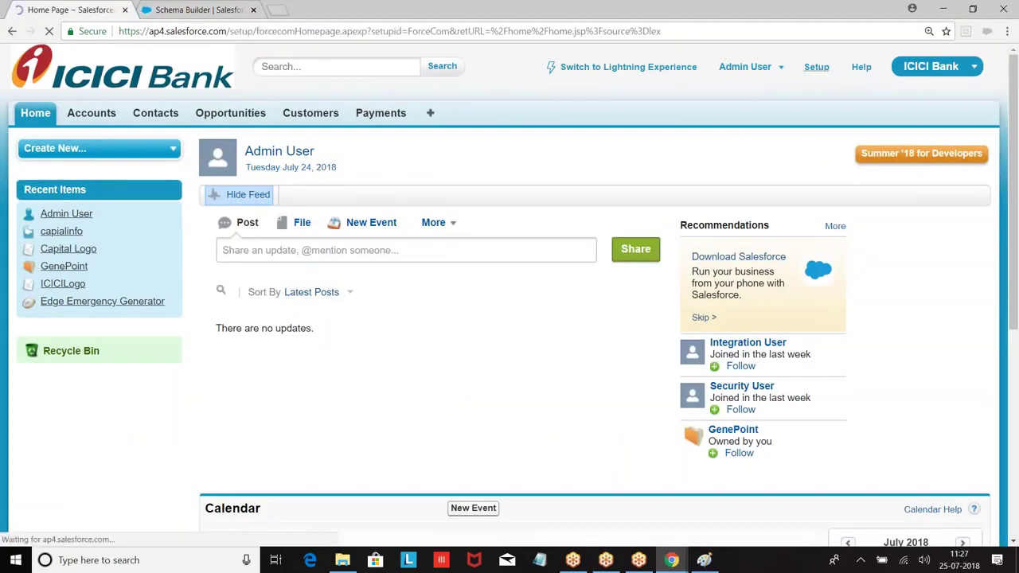
{"action": "scroll", "coordinate": [65, 195], "scroll_direction": "down", "scroll_amount": 7}
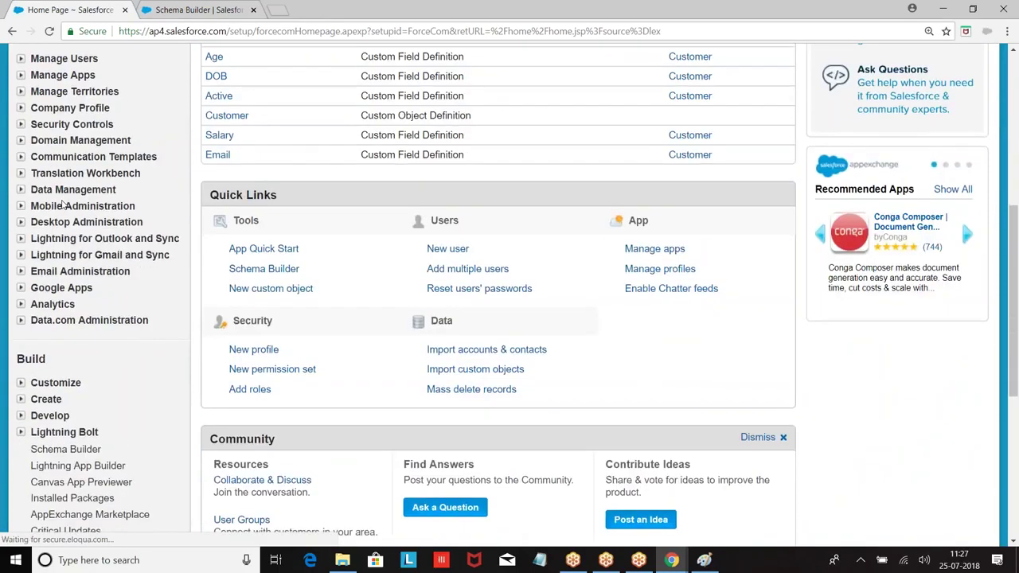
{"action": "left_click", "coordinate": [23, 269]}
{"action": "scroll", "coordinate": [24, 273], "scroll_direction": "down", "scroll_amount": 2}
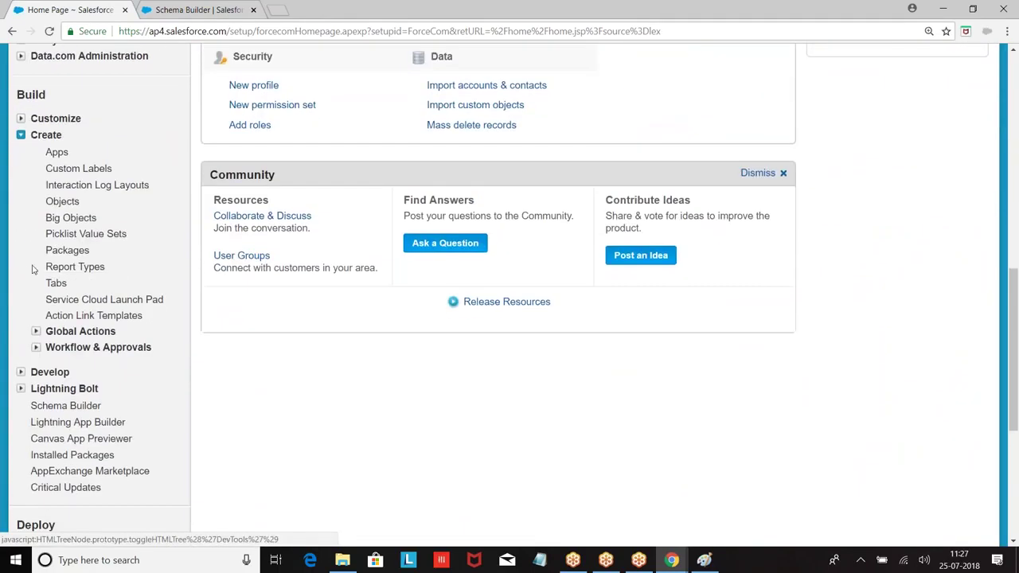
{"action": "left_click", "coordinate": [63, 202]}
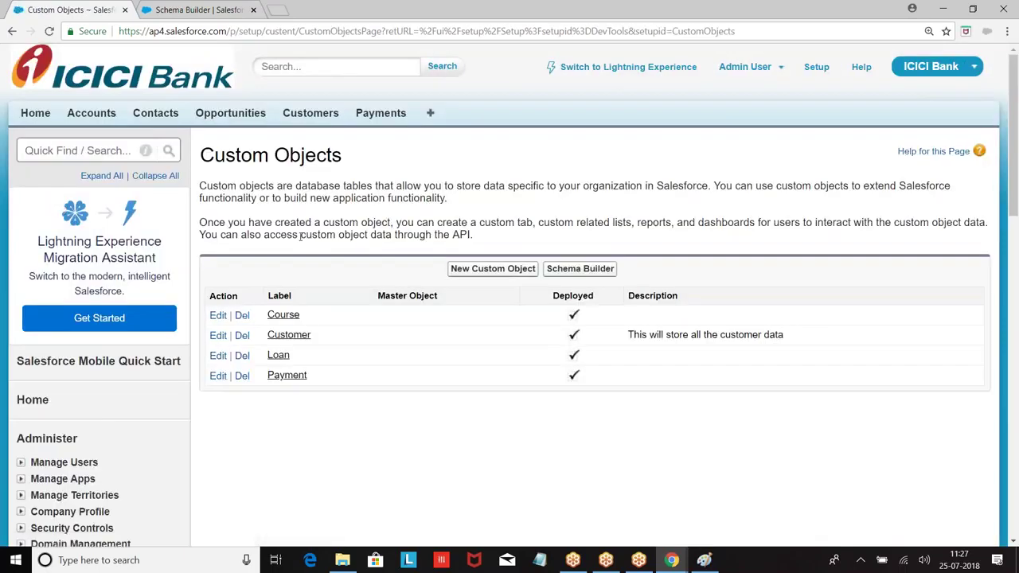
{"action": "left_click", "coordinate": [271, 339]}
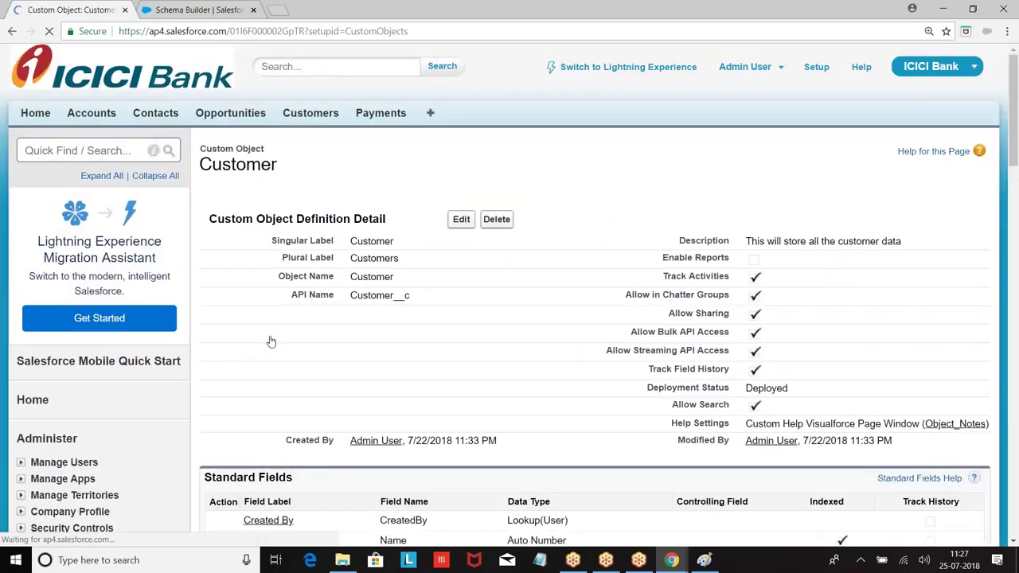
{"action": "scroll", "coordinate": [411, 286], "scroll_direction": "down", "scroll_amount": 2}
{"action": "scroll", "coordinate": [411, 288], "scroll_direction": "down", "scroll_amount": 3}
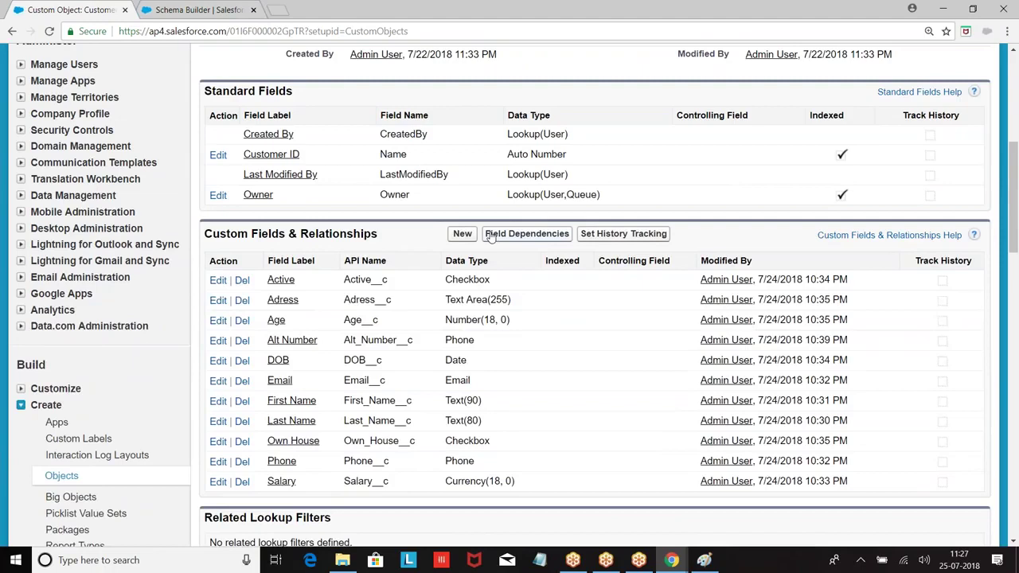
{"action": "left_click", "coordinate": [462, 234]}
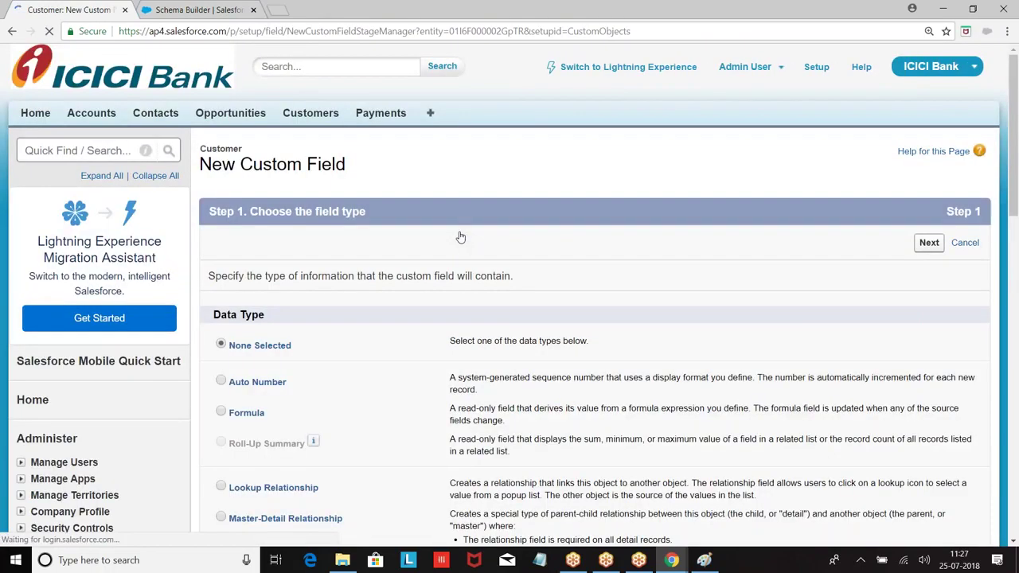
Choose Picklist as the new Customer field's type and move to the details step.
{"action": "scroll", "coordinate": [359, 287], "scroll_direction": "down", "scroll_amount": 5}
{"action": "scroll", "coordinate": [359, 287], "scroll_direction": "down", "scroll_amount": 3}
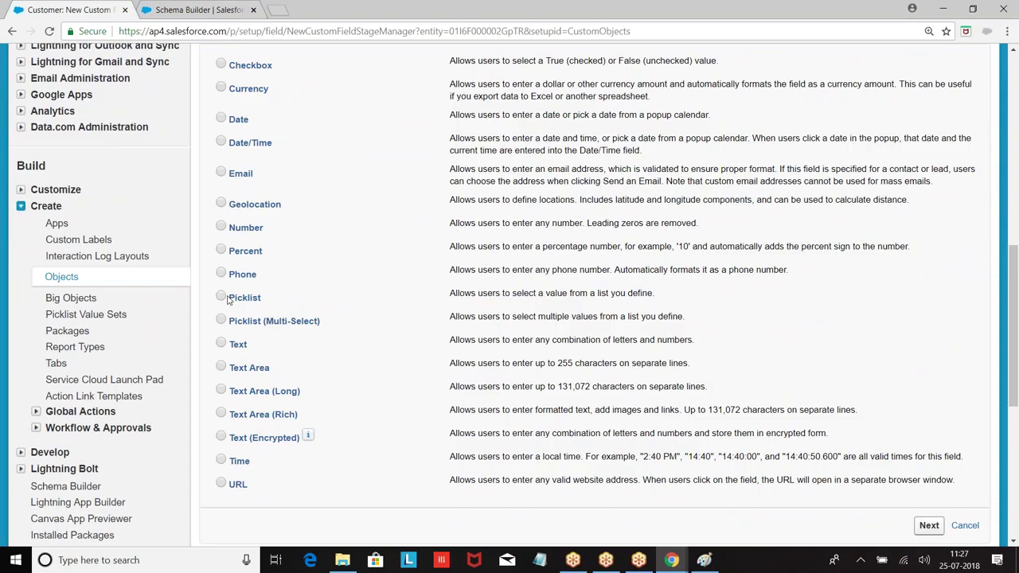
{"action": "left_click", "coordinate": [222, 296]}
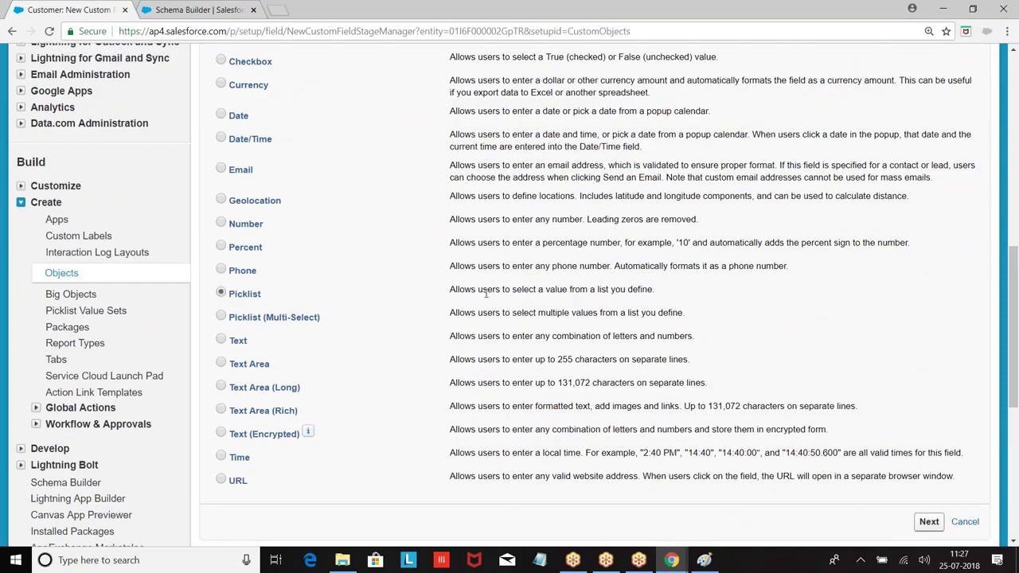
{"action": "scroll", "coordinate": [867, 336], "scroll_direction": "down", "scroll_amount": 3}
{"action": "left_click", "coordinate": [922, 328]}
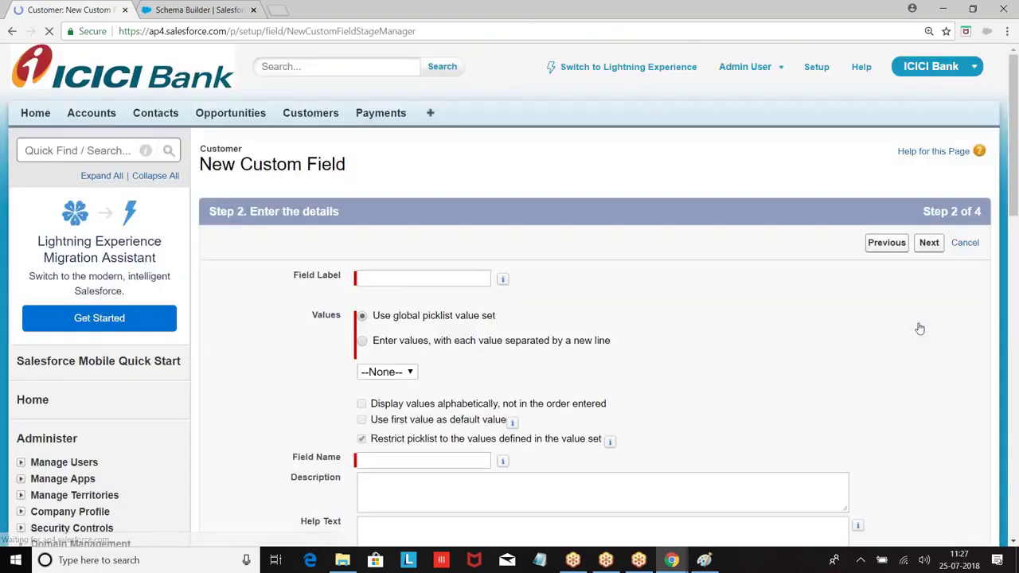
Label the field Type and choose to enter its picklist values manually.
{"action": "left_click", "coordinate": [374, 279]}
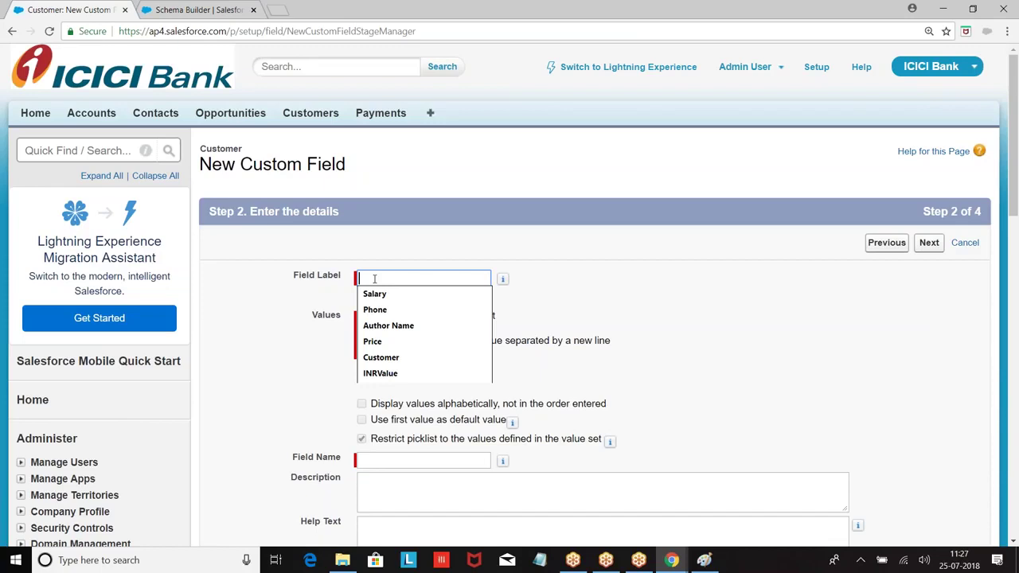
{"action": "type", "text": "Type"}
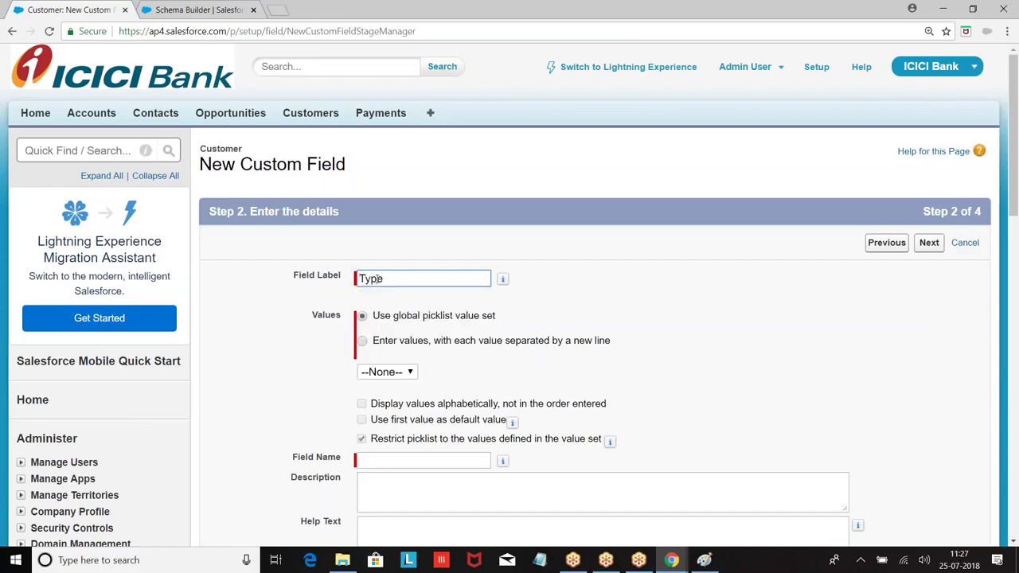
{"action": "left_click", "coordinate": [605, 285]}
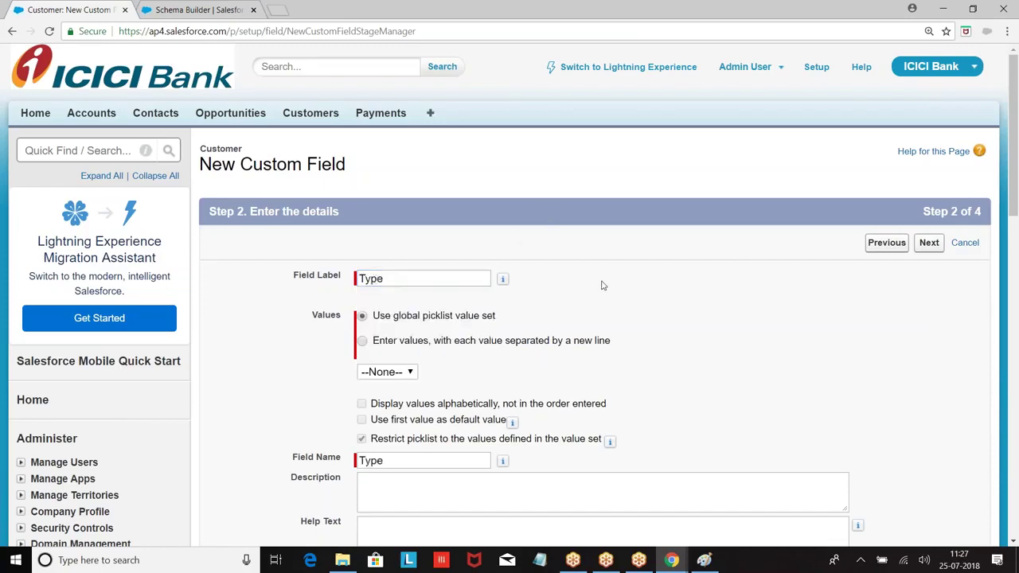
{"action": "left_click", "coordinate": [362, 342]}
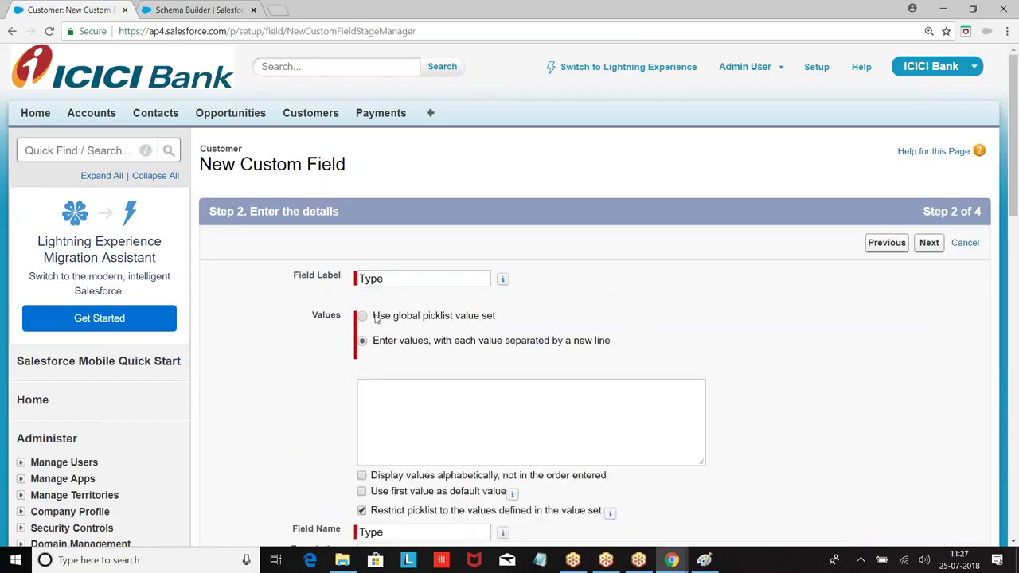
{"action": "left_click", "coordinate": [363, 316]}
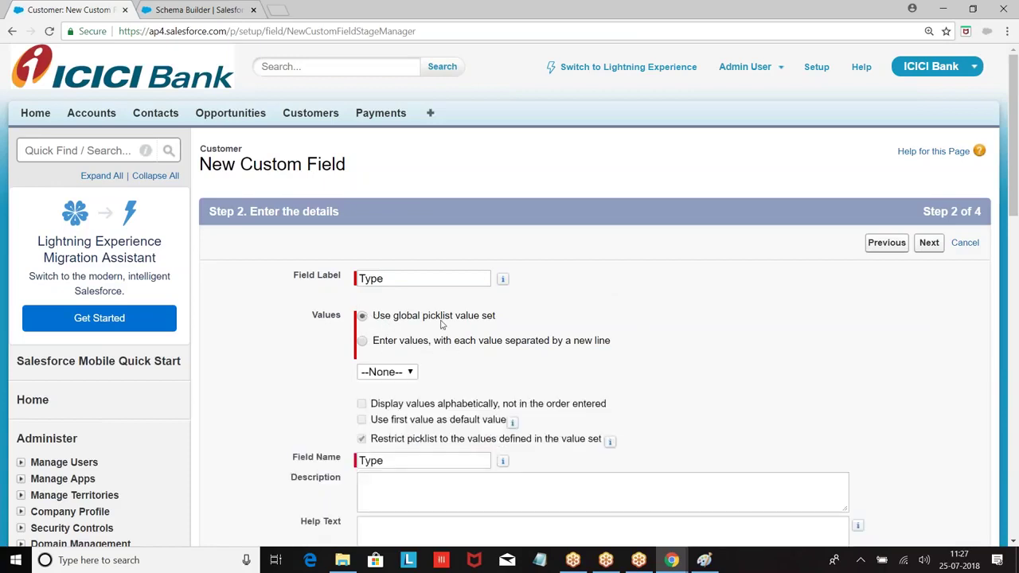
{"action": "left_click", "coordinate": [362, 342]}
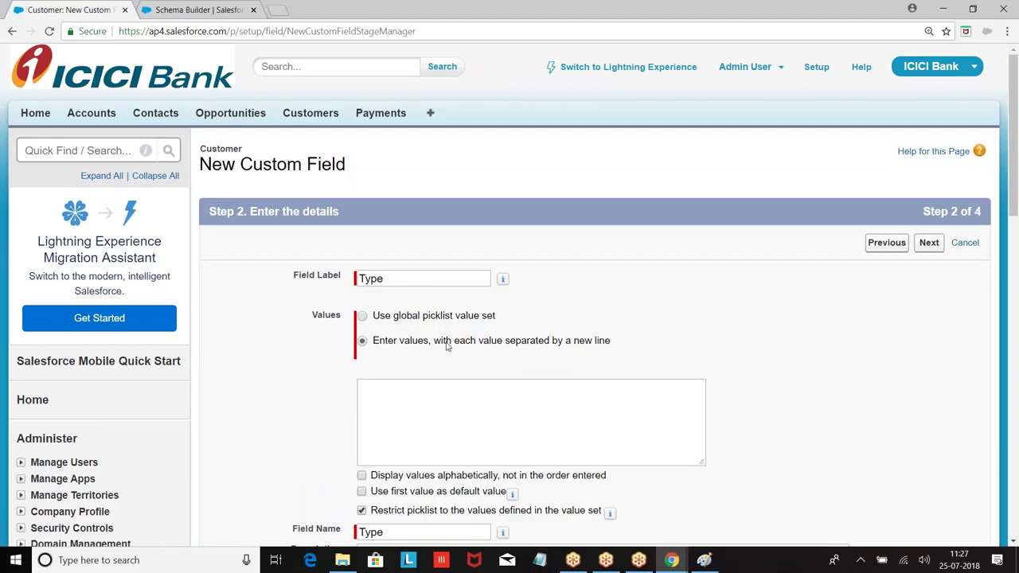
Enter the values Personal and Corporate, display them alphabetically, and continue.
{"action": "left_click", "coordinate": [373, 399]}
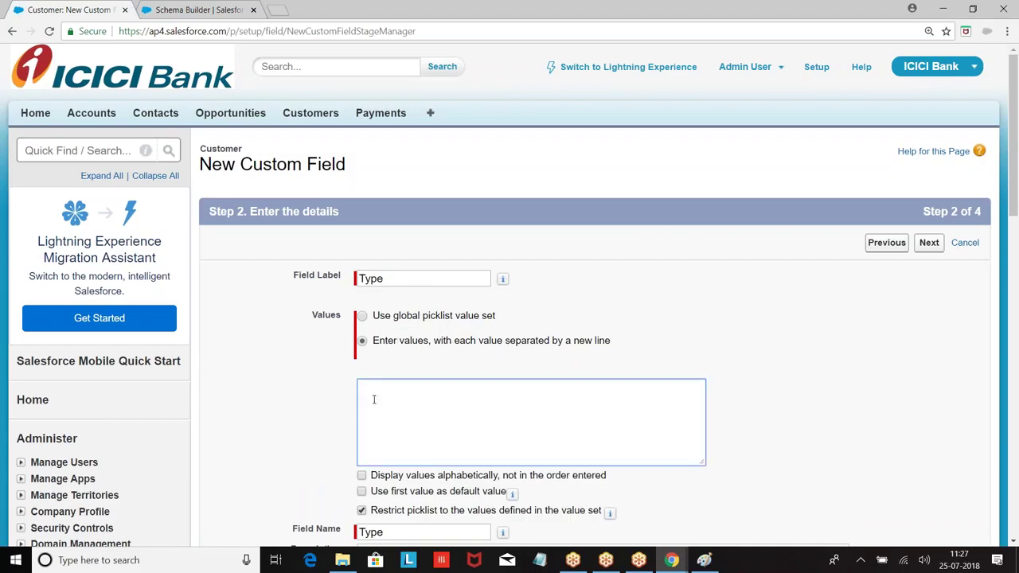
{"action": "type", "text": "Personal"}
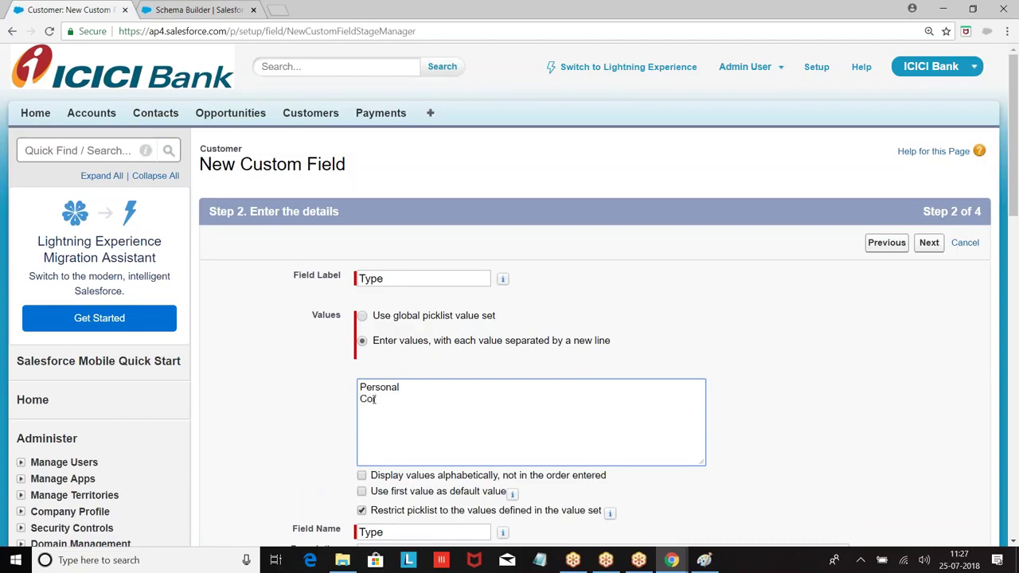
{"action": "left_click", "coordinate": [599, 374]}
{"action": "left_click_drag", "start_coordinate": [360, 386], "coordinate": [445, 392]}
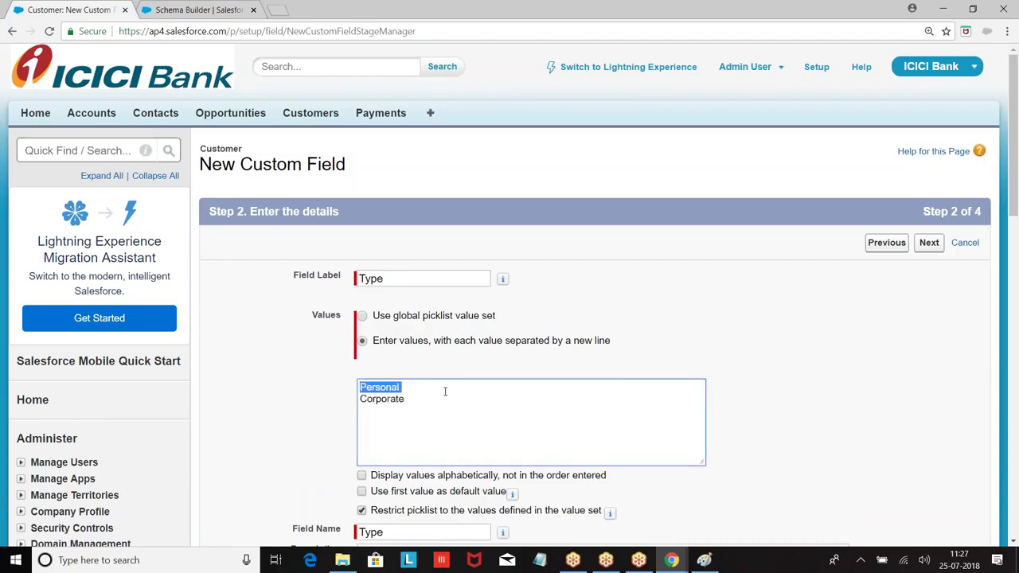
{"action": "left_click_drag", "start_coordinate": [360, 400], "coordinate": [421, 403]}
{"action": "scroll", "coordinate": [526, 359], "scroll_direction": "down", "scroll_amount": 2}
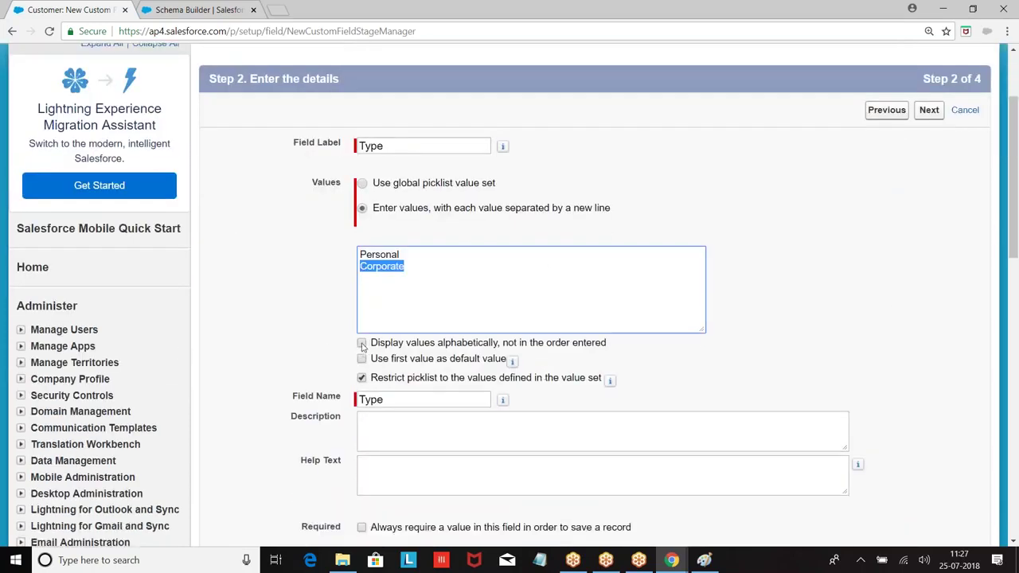
{"action": "left_click", "coordinate": [362, 346]}
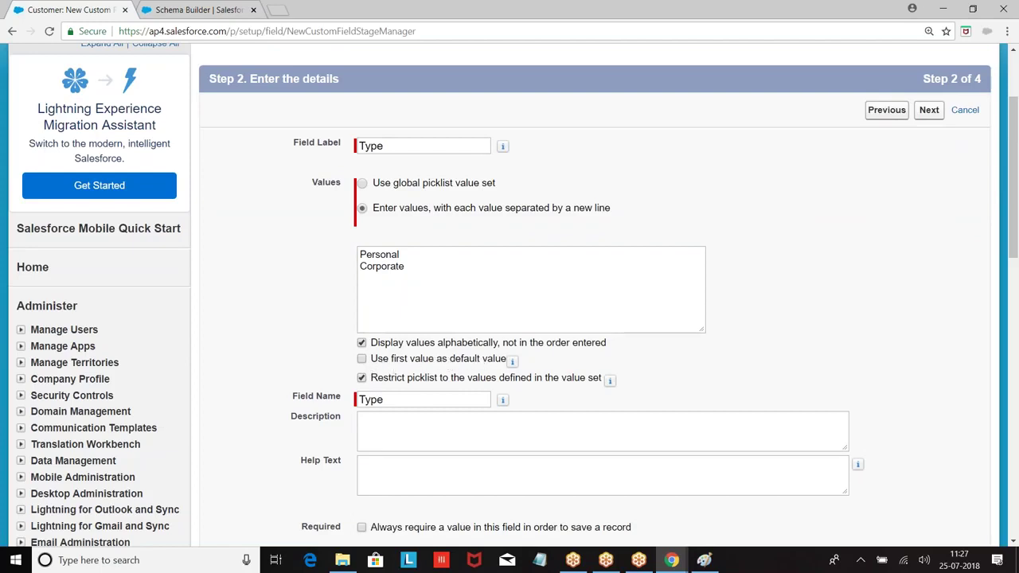
{"action": "left_click", "coordinate": [929, 111]}
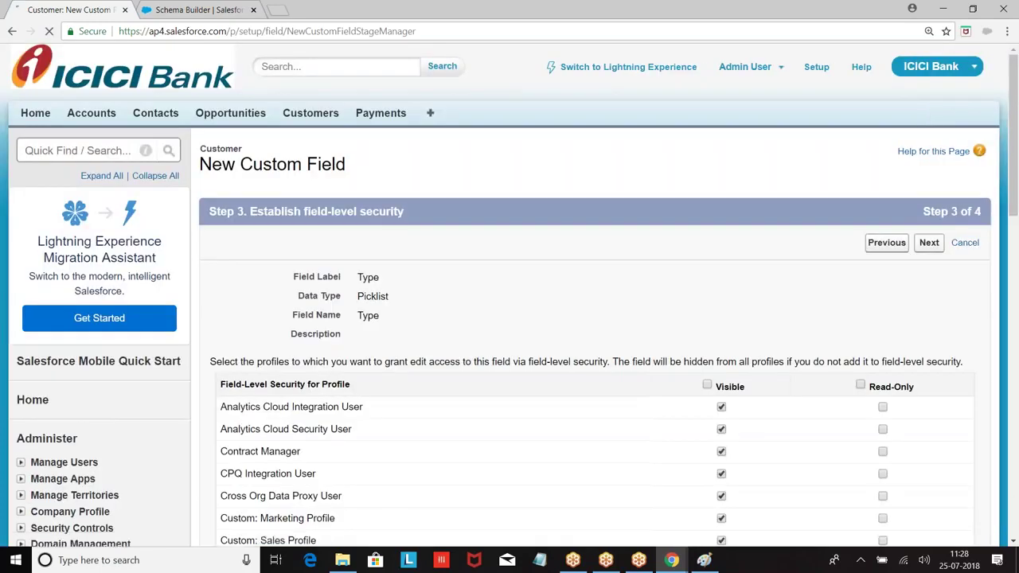
Save the Type field with default security and open Customers in a new browser tab.
{"action": "left_click", "coordinate": [930, 242]}
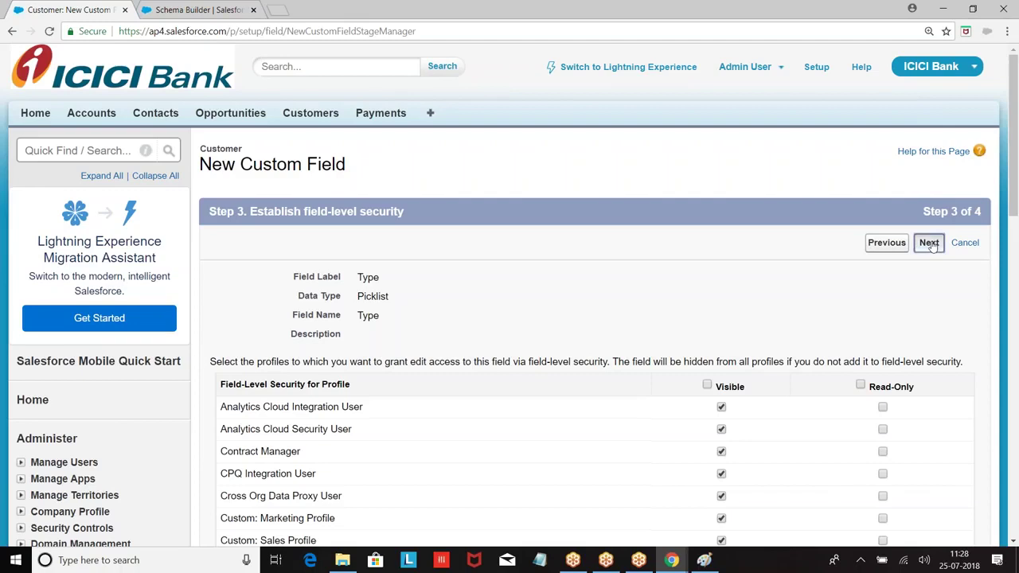
{"action": "left_click", "coordinate": [928, 243]}
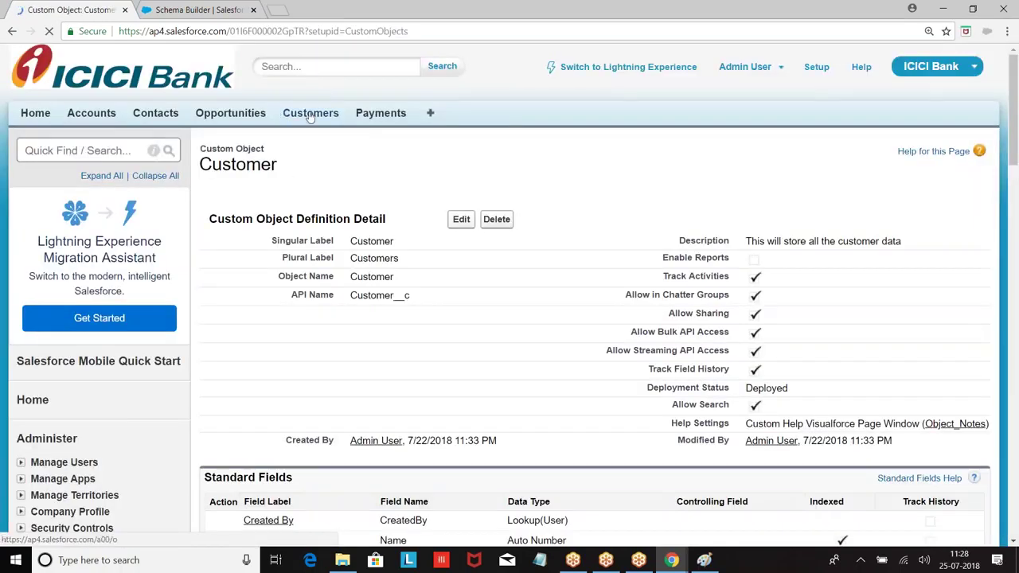
{"action": "right_click", "coordinate": [310, 114]}
{"action": "left_click", "coordinate": [363, 121]}
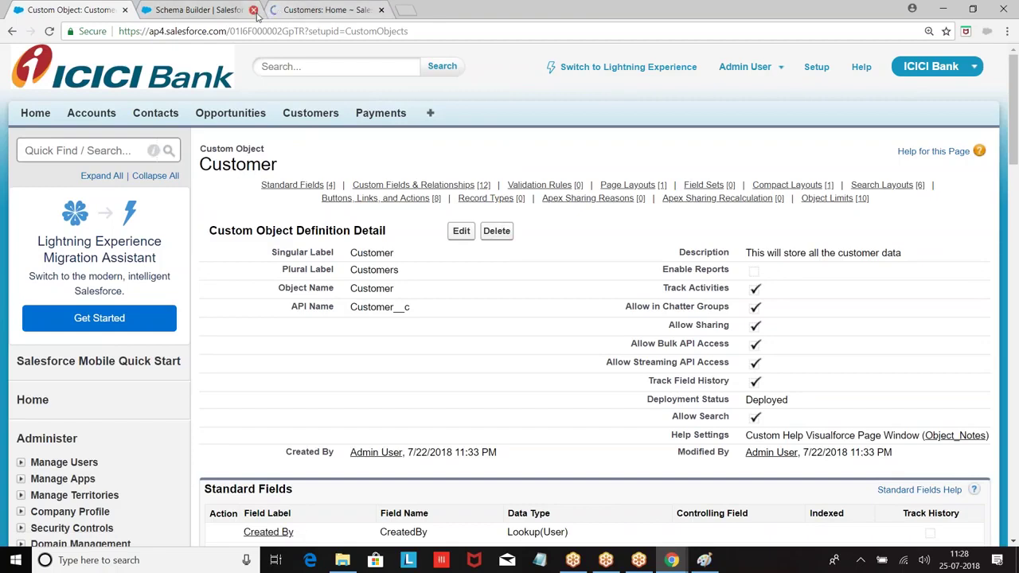
Confirm the New Customer form's Type list offers Corporate and Personal.
{"action": "left_click", "coordinate": [203, 10]}
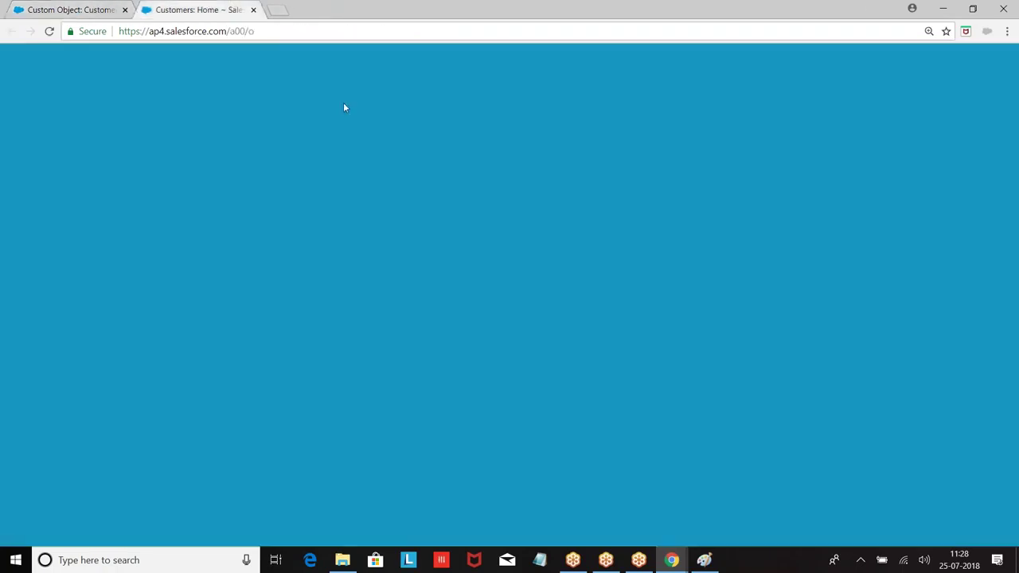
{"action": "left_click", "coordinate": [461, 237]}
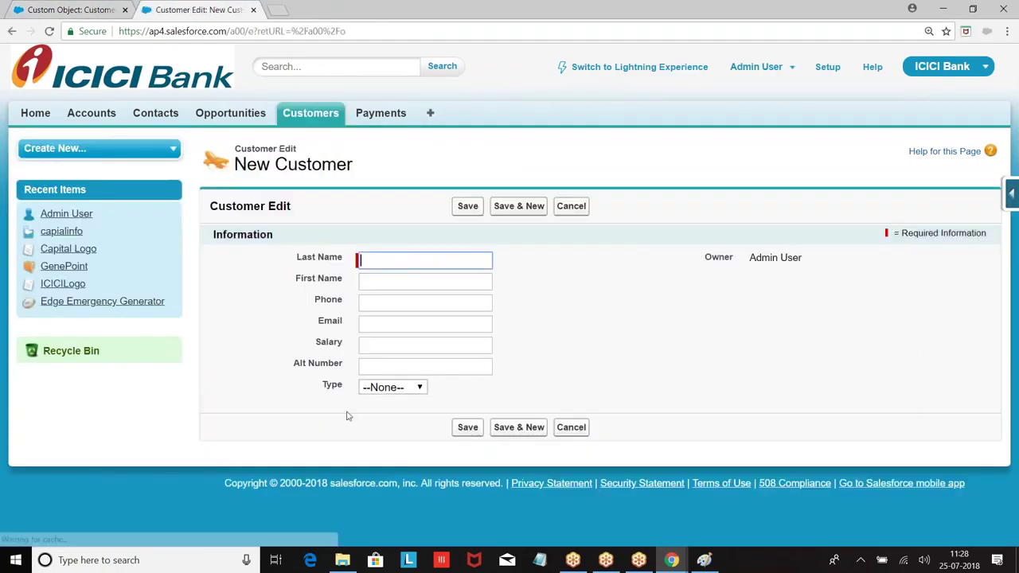
{"action": "left_click", "coordinate": [416, 386]}
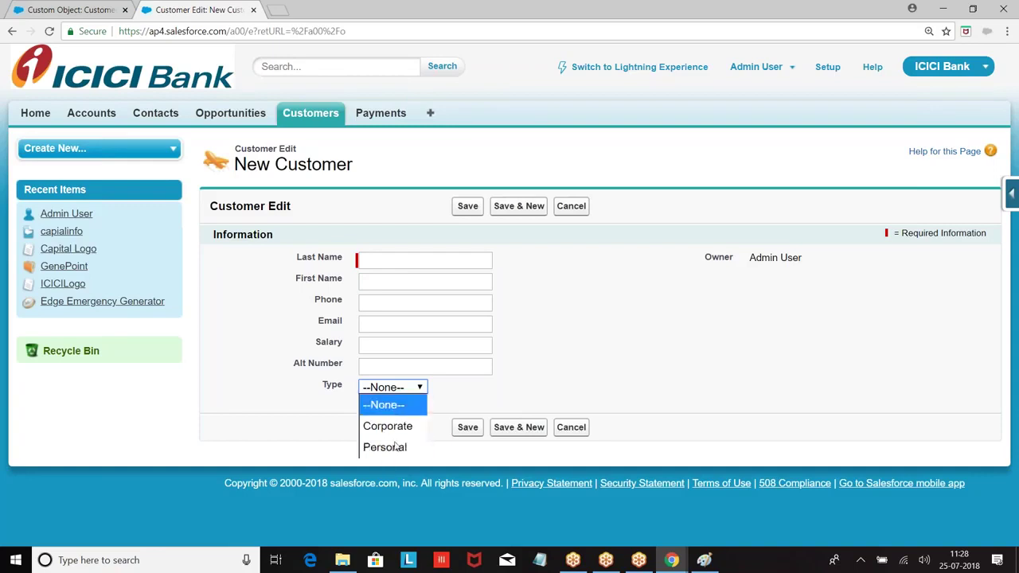
{"action": "left_click", "coordinate": [697, 313]}
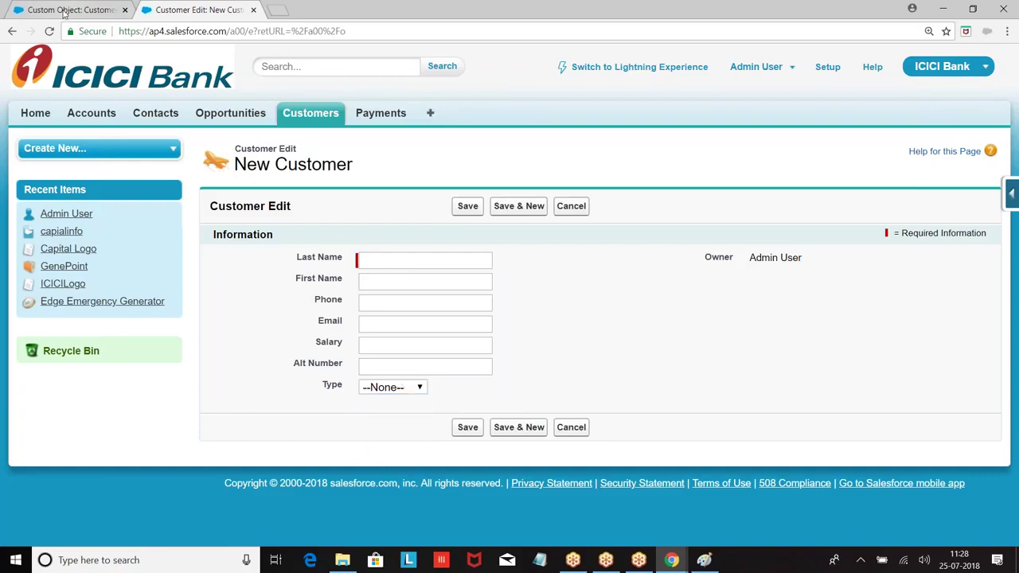
{"action": "left_click", "coordinate": [67, 11]}
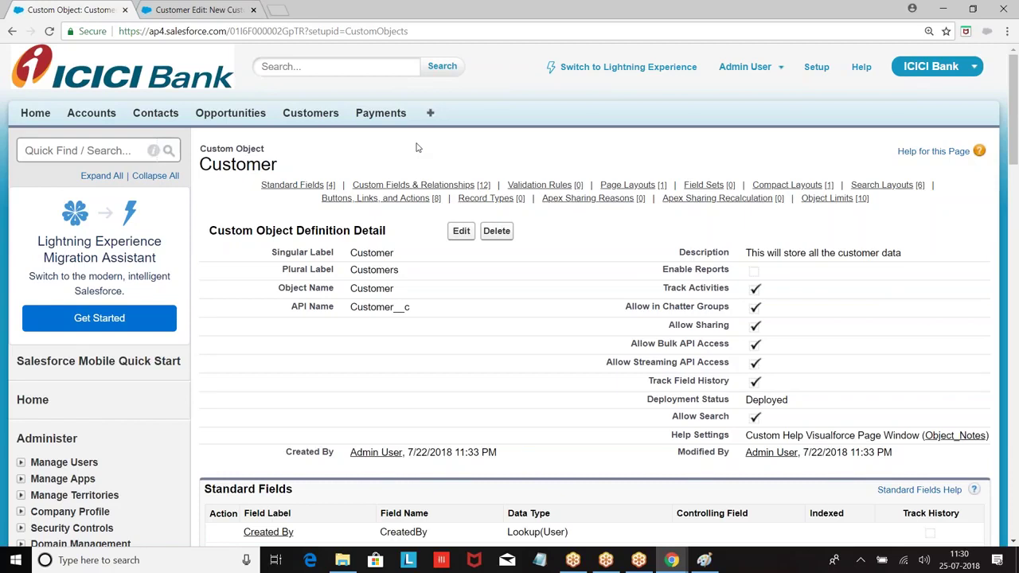
Go to Setup > Build > Create > Picklist Value Sets.
{"action": "left_click", "coordinate": [824, 74]}
{"action": "scroll", "coordinate": [194, 268], "scroll_direction": "down", "scroll_amount": 1}
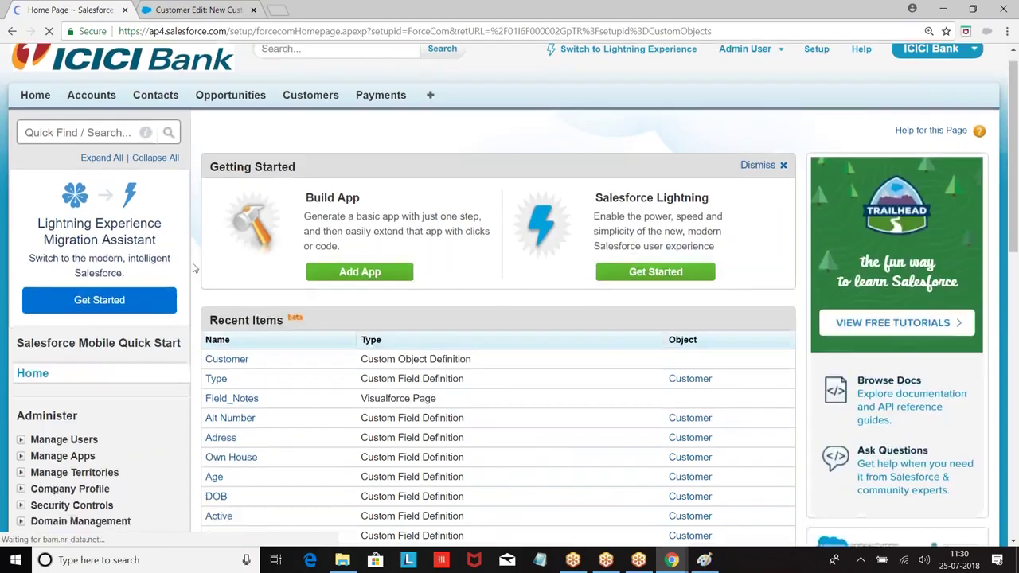
{"action": "scroll", "coordinate": [193, 269], "scroll_direction": "down", "scroll_amount": 6}
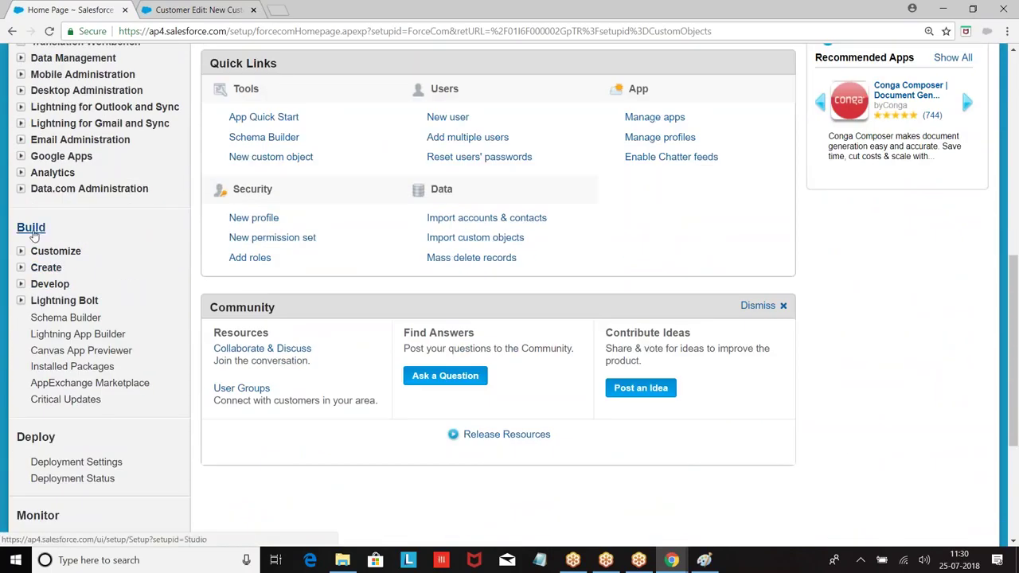
{"action": "left_click", "coordinate": [20, 268]}
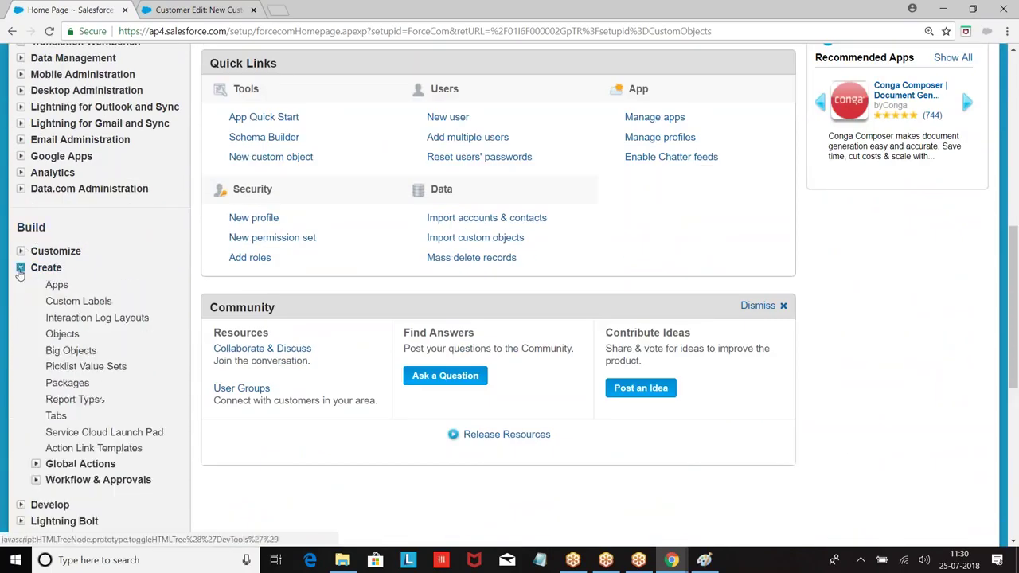
{"action": "scroll", "coordinate": [34, 322], "scroll_direction": "down", "scroll_amount": 1}
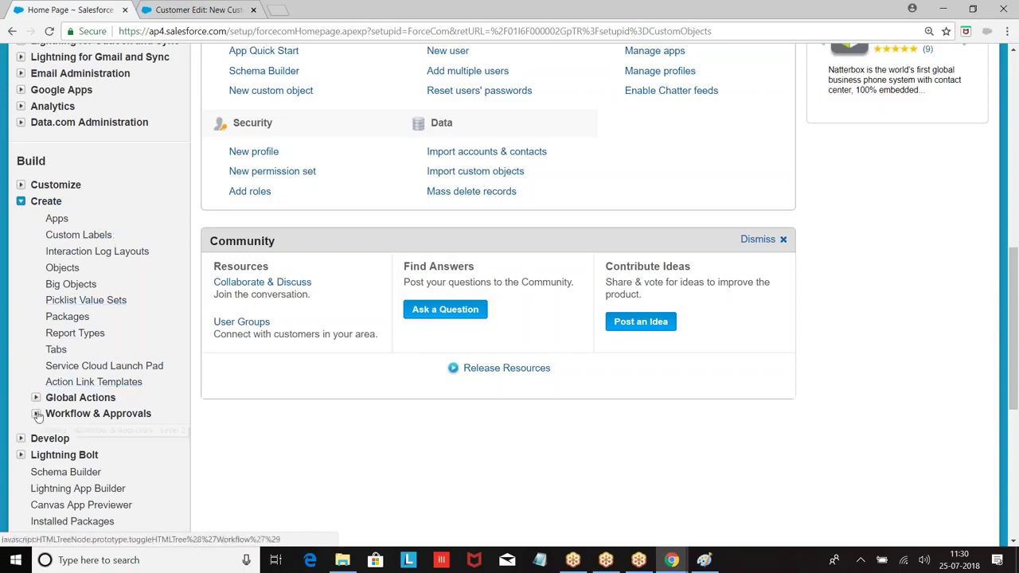
{"action": "scroll", "coordinate": [94, 337], "scroll_direction": "up", "scroll_amount": 1}
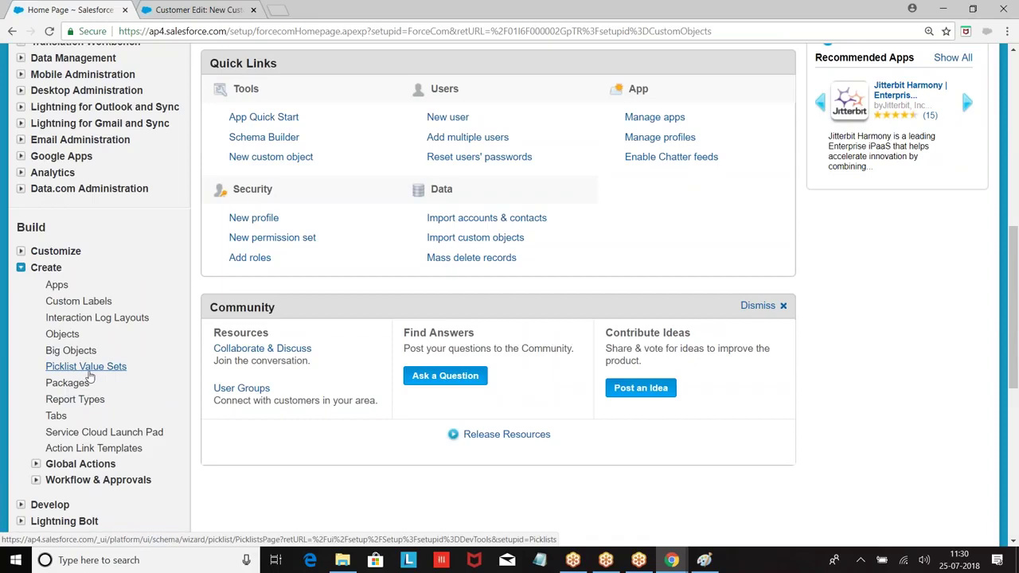
{"action": "left_click", "coordinate": [82, 371]}
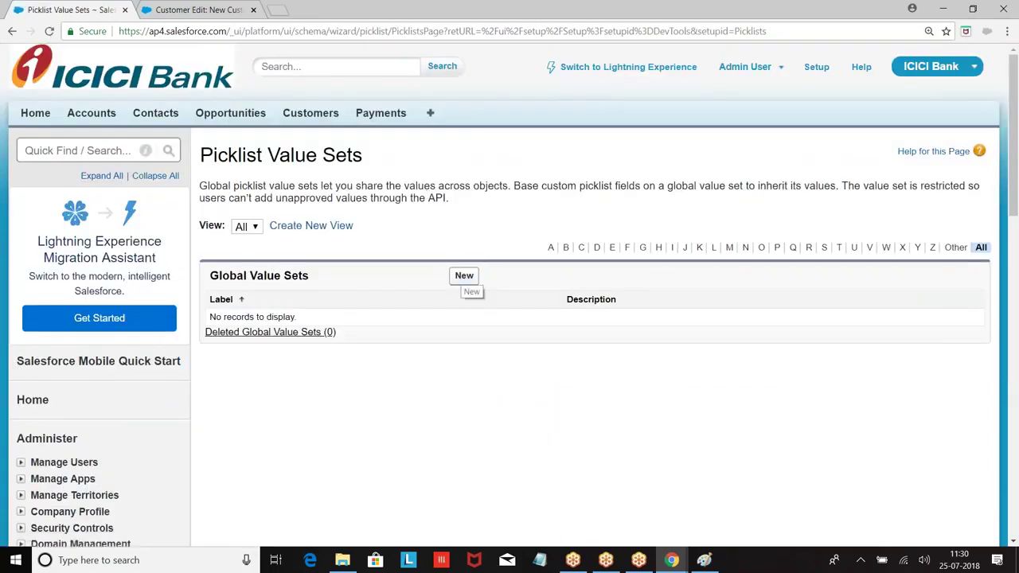
Start a new global value set labelled Cities.
{"action": "left_click", "coordinate": [464, 277]}
{"action": "left_click", "coordinate": [379, 250]}
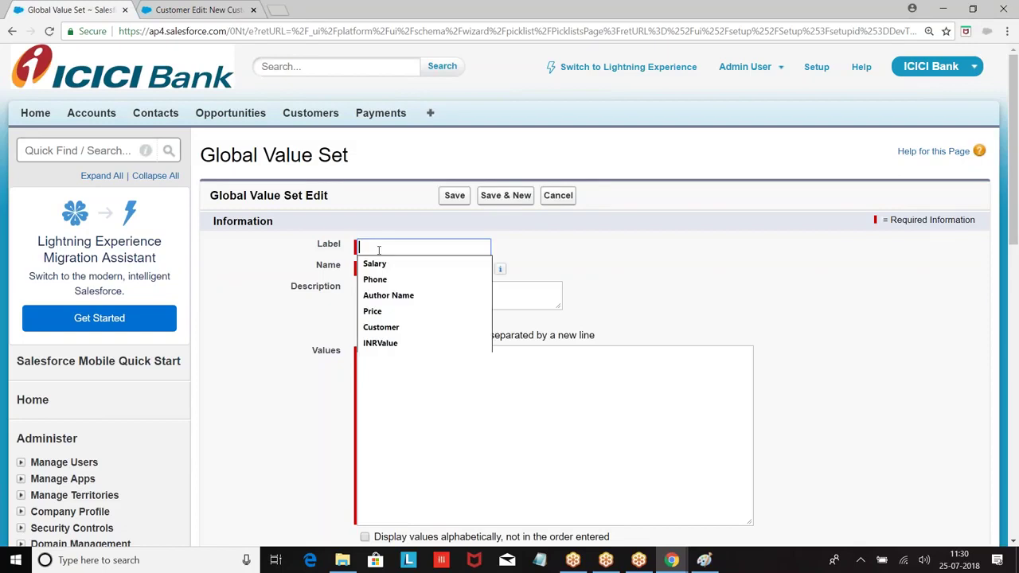
{"action": "type", "text": "Cities"}
{"action": "left_click", "coordinate": [438, 365]}
Enter the values Hyd, Ban, Che and Pune, sort them alphabetically, and save.
{"action": "type", "text": "HYd"}
{"action": "key", "text": "Return"}
{"action": "key", "text": "BackSpace"}
{"action": "key", "text": "BackSpace"}
{"action": "key", "text": "BackSpace"}
{"action": "type", "text": "yd"}
{"action": "key", "text": "Return"}
{"action": "type", "text": "Ban"}
{"action": "key", "text": "Return"}
{"action": "type", "text": "Che"}
{"action": "key", "text": "Return"}
{"action": "type", "text": "Pubne"}
{"action": "key", "text": "BackSpace"}
{"action": "key", "text": "BackSpace"}
{"action": "key", "text": "BackSpace"}
{"action": "type", "text": "ne"}
{"action": "scroll", "coordinate": [390, 342], "scroll_direction": "down", "scroll_amount": 3}
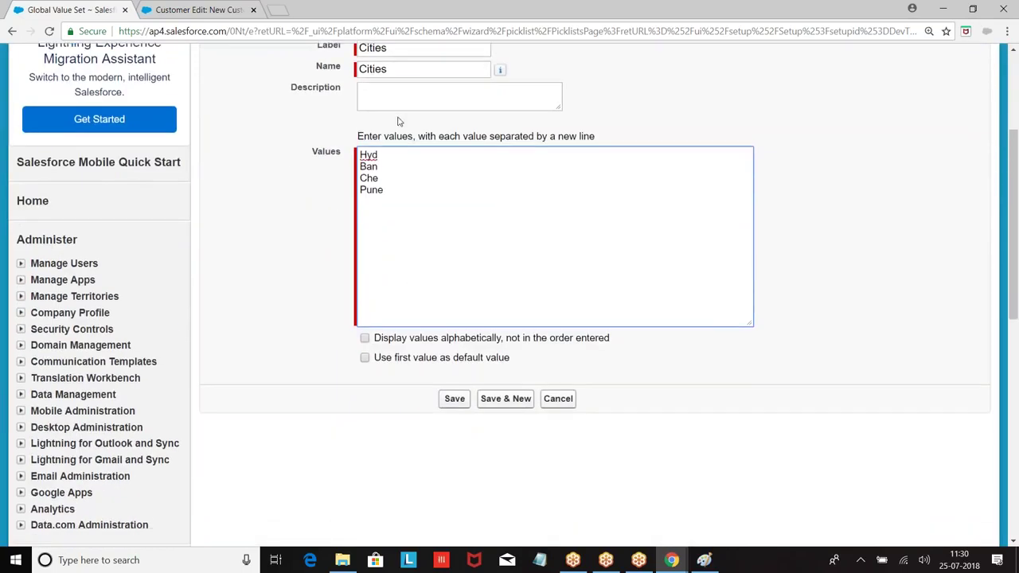
{"action": "left_click", "coordinate": [366, 338]}
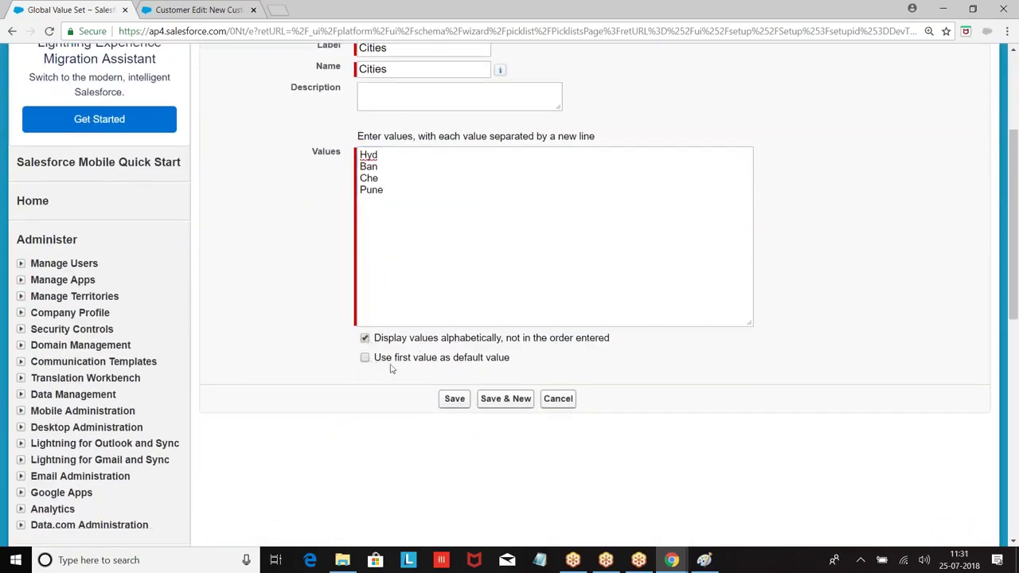
{"action": "left_click", "coordinate": [452, 398]}
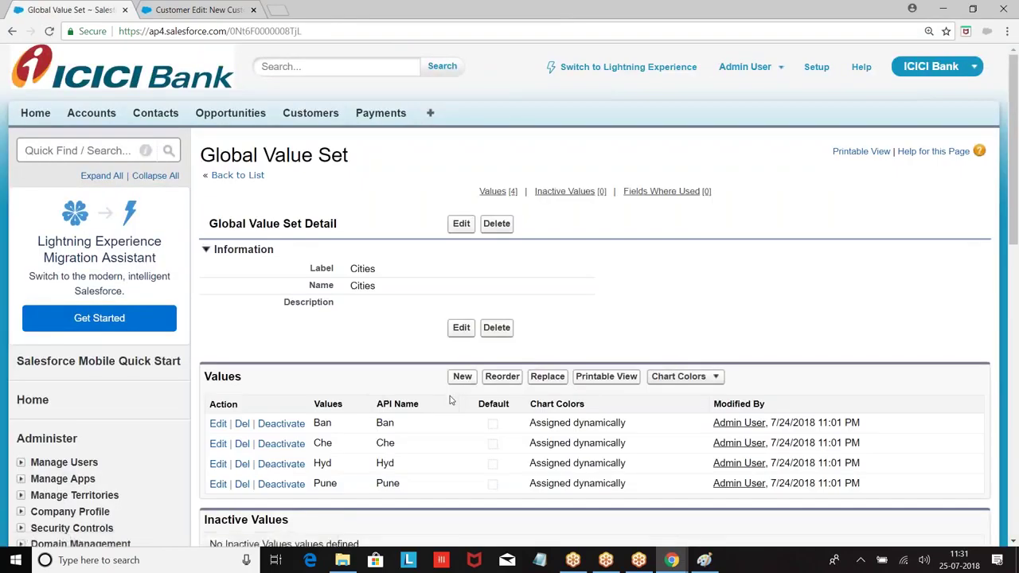
Start another Picklist custom field on the Customer object.
{"action": "left_click", "coordinate": [199, 9]}
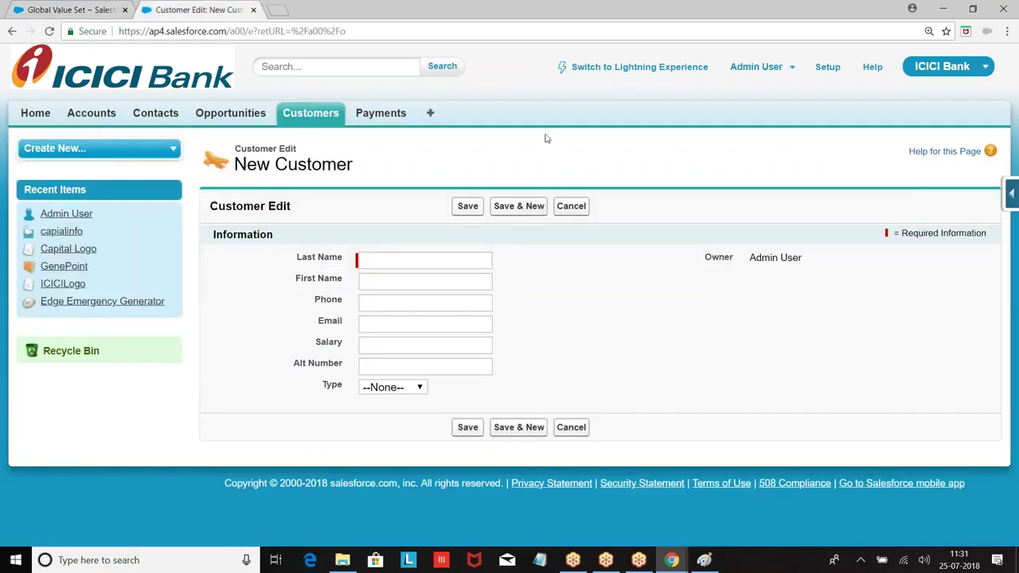
{"action": "mouse_move", "coordinate": [1011, 193]}
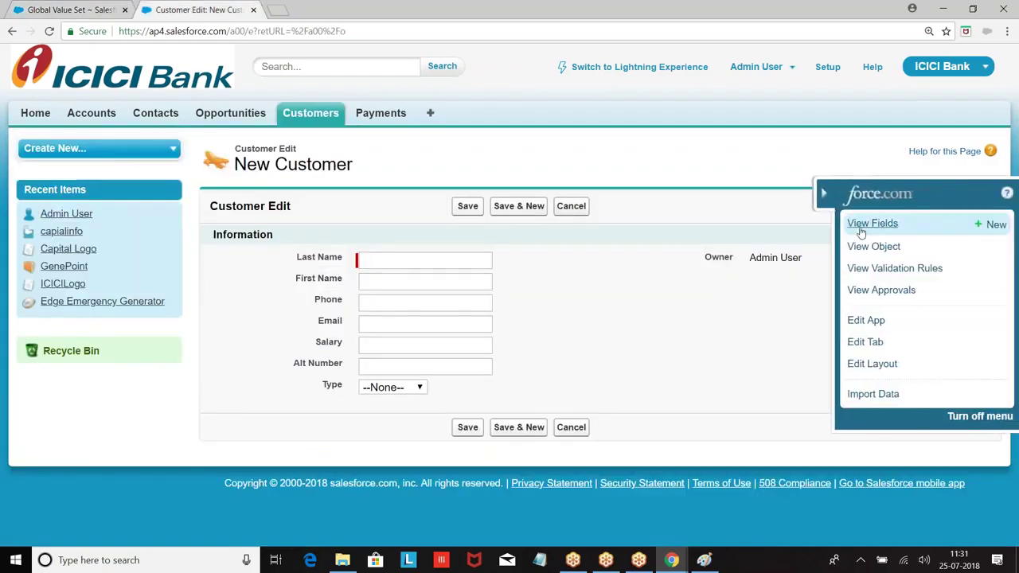
{"action": "left_click", "coordinate": [868, 224]}
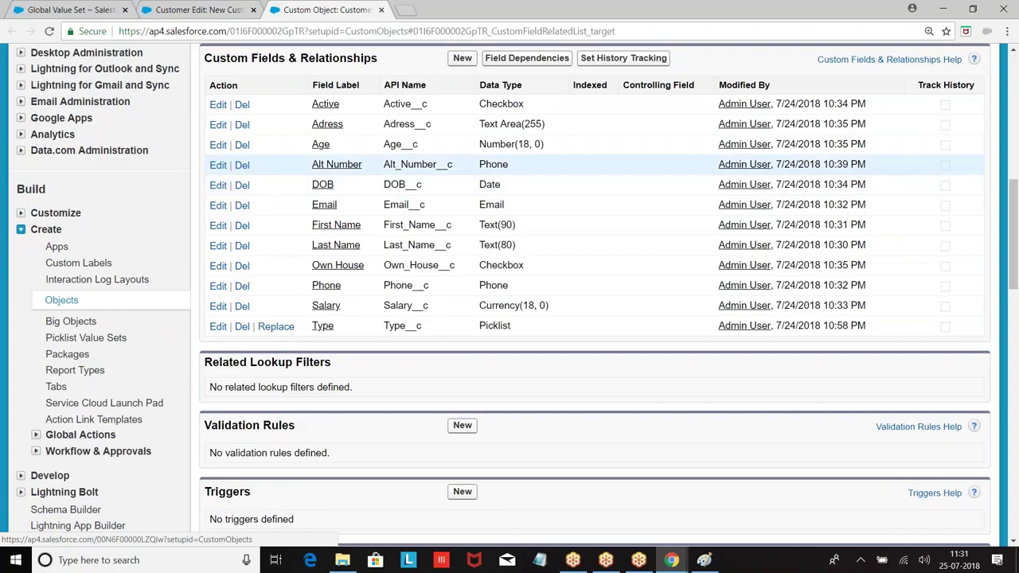
{"action": "left_click", "coordinate": [463, 58]}
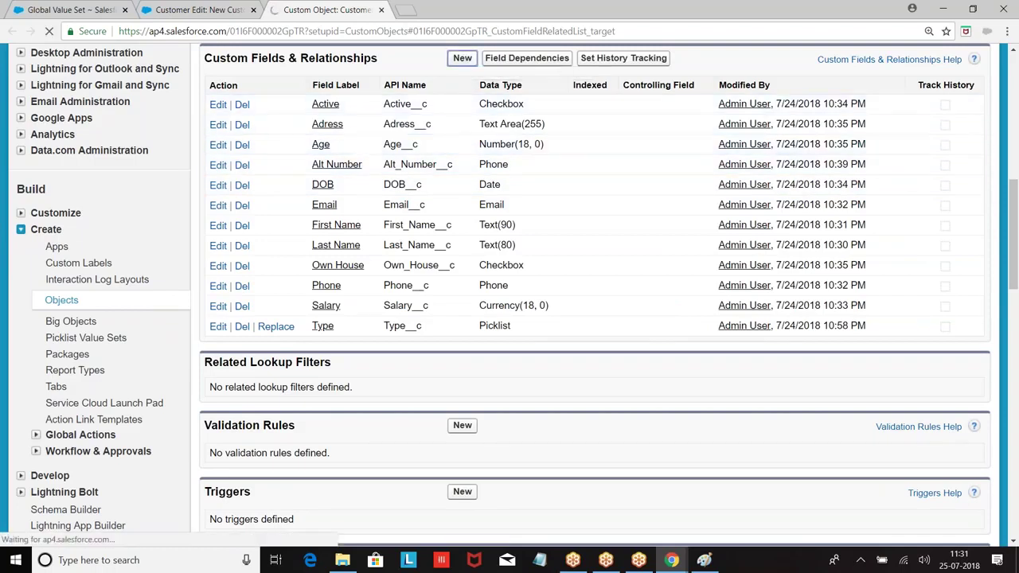
{"action": "scroll", "coordinate": [462, 223], "scroll_direction": "down", "scroll_amount": 5}
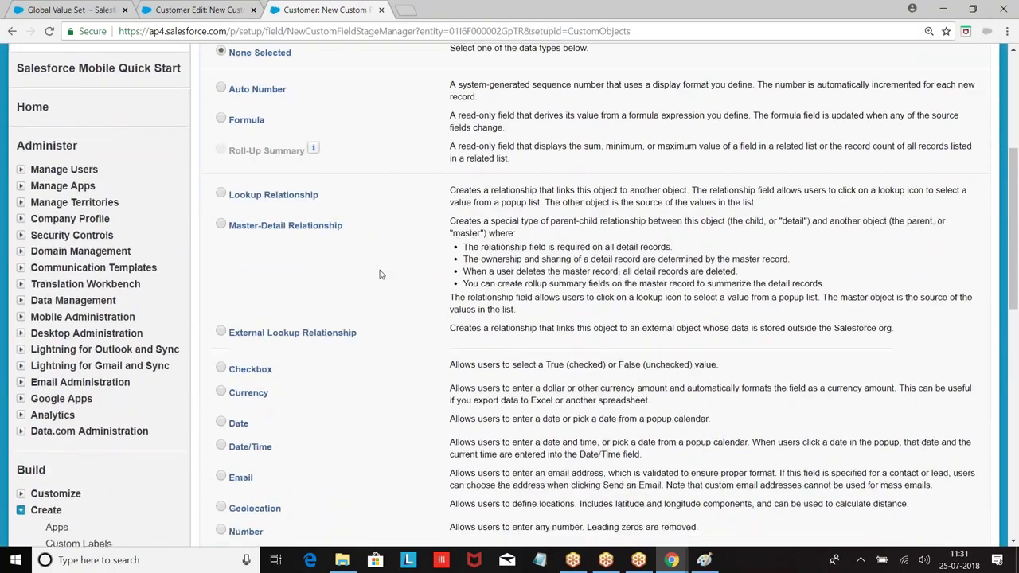
{"action": "scroll", "coordinate": [380, 274], "scroll_direction": "down", "scroll_amount": 4}
{"action": "left_click", "coordinate": [222, 297]}
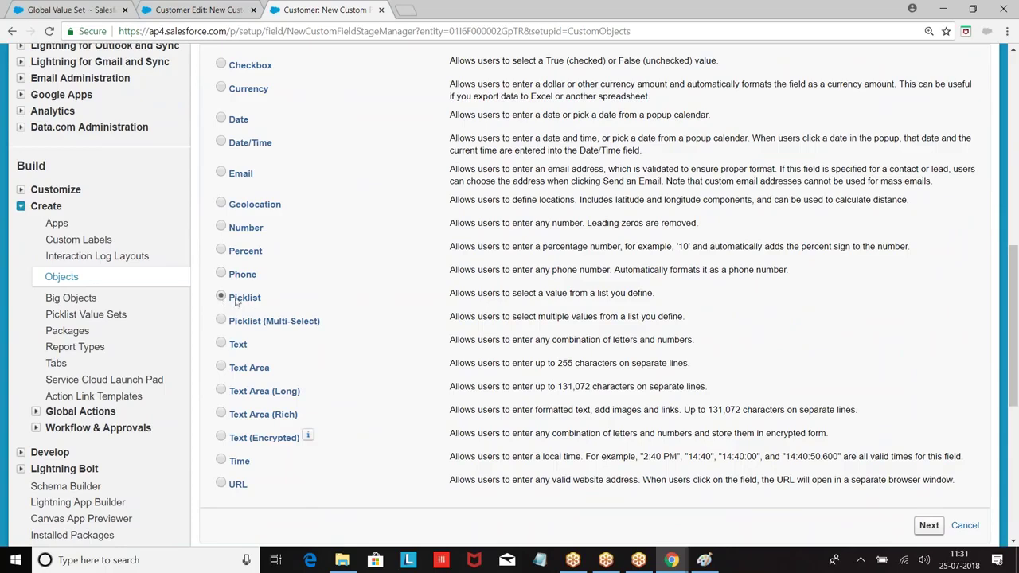
{"action": "scroll", "coordinate": [557, 306], "scroll_direction": "down", "scroll_amount": 3}
{"action": "left_click", "coordinate": [929, 526]}
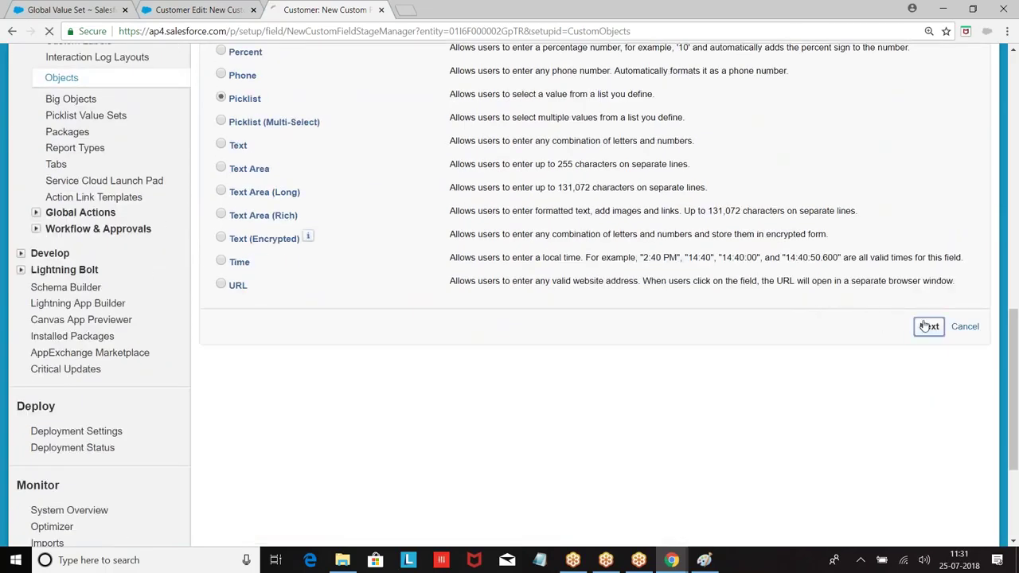
Label it City, base it on the Cities value set, and save with default settings.
{"action": "left_click", "coordinate": [372, 277]}
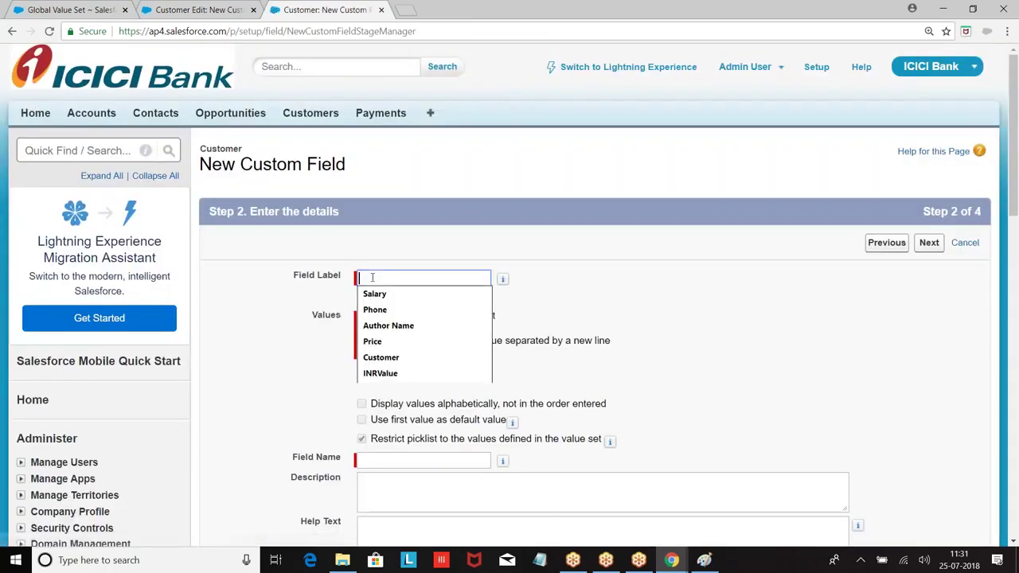
{"action": "type", "text": "City"}
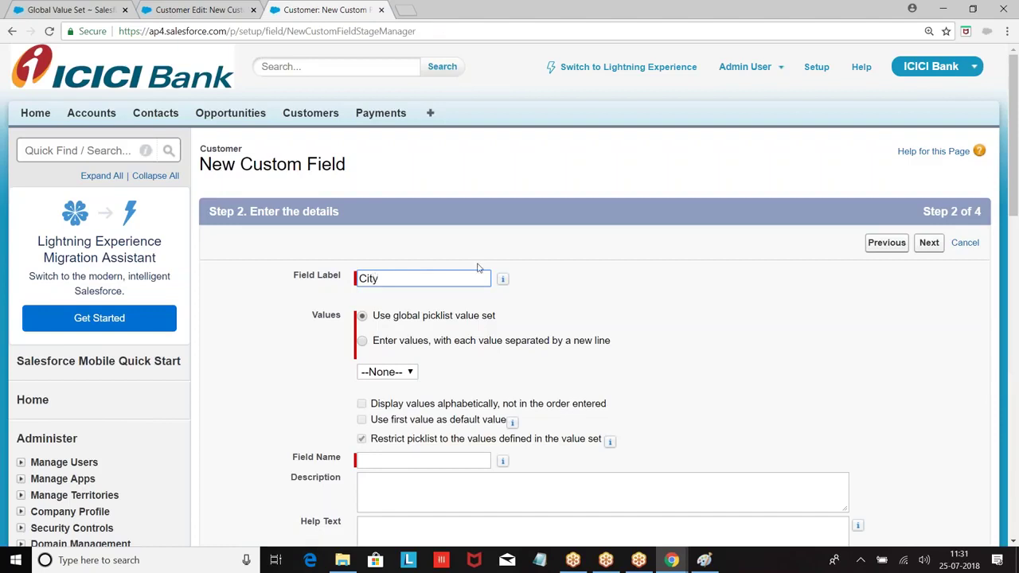
{"action": "left_click", "coordinate": [553, 284]}
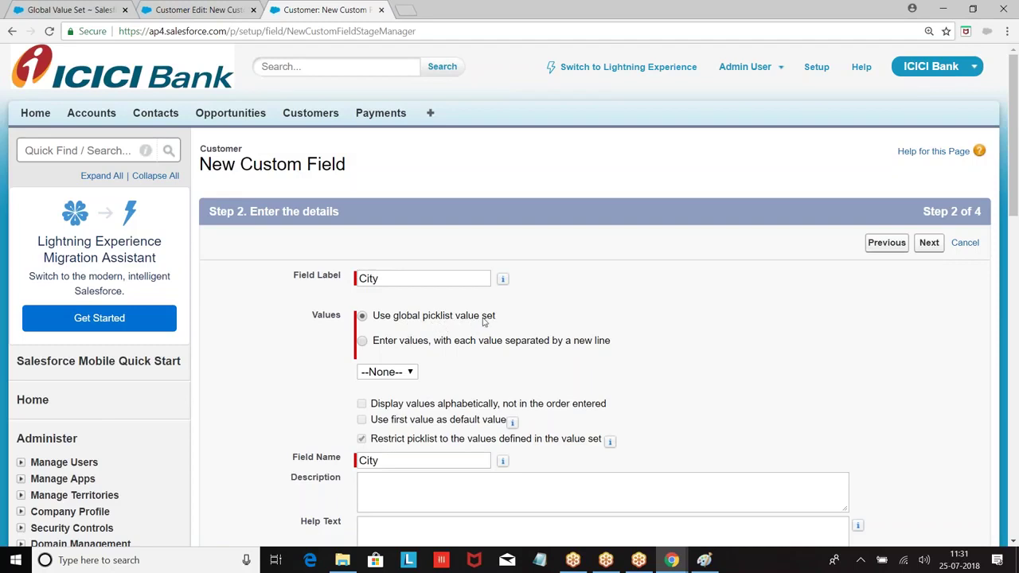
{"action": "left_click", "coordinate": [398, 372]}
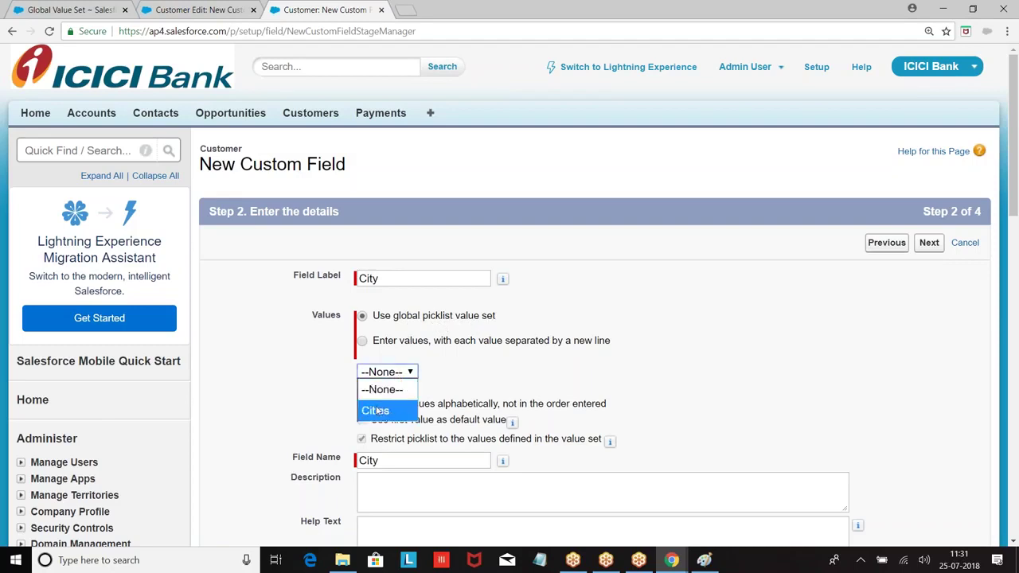
{"action": "left_click", "coordinate": [377, 410]}
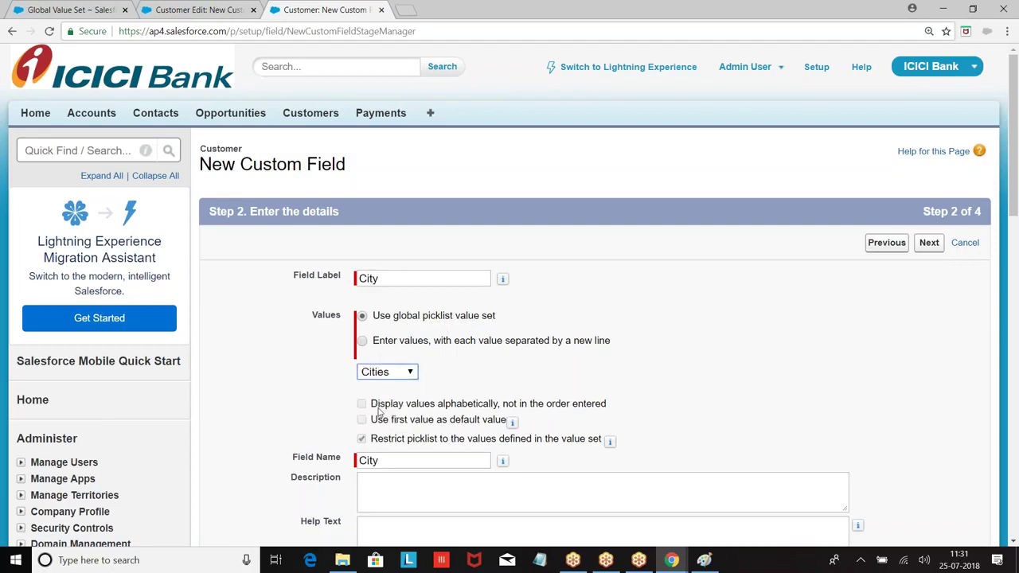
{"action": "scroll", "coordinate": [379, 410], "scroll_direction": "down", "scroll_amount": 1}
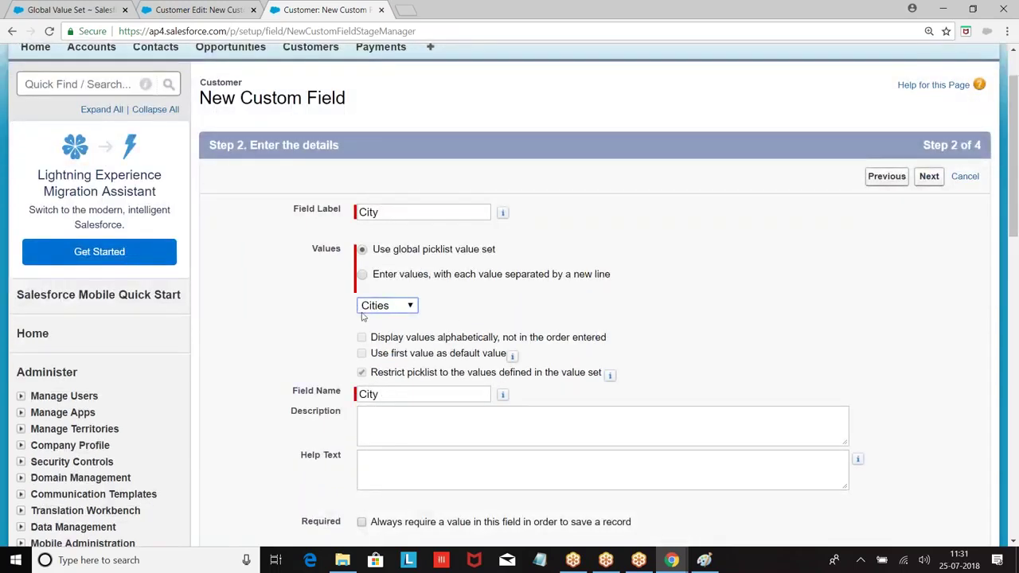
{"action": "left_click", "coordinate": [928, 179]}
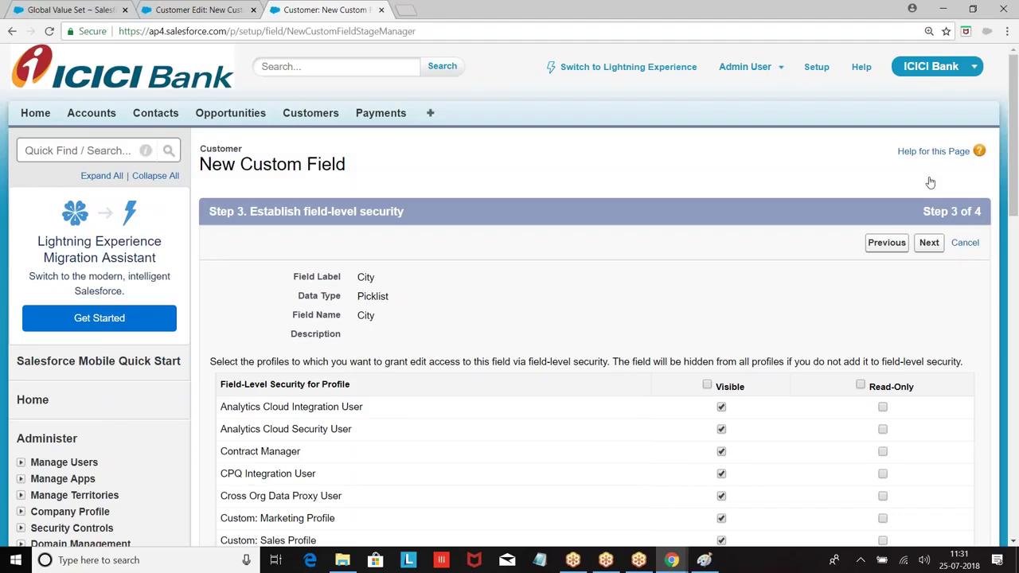
{"action": "left_click", "coordinate": [929, 243]}
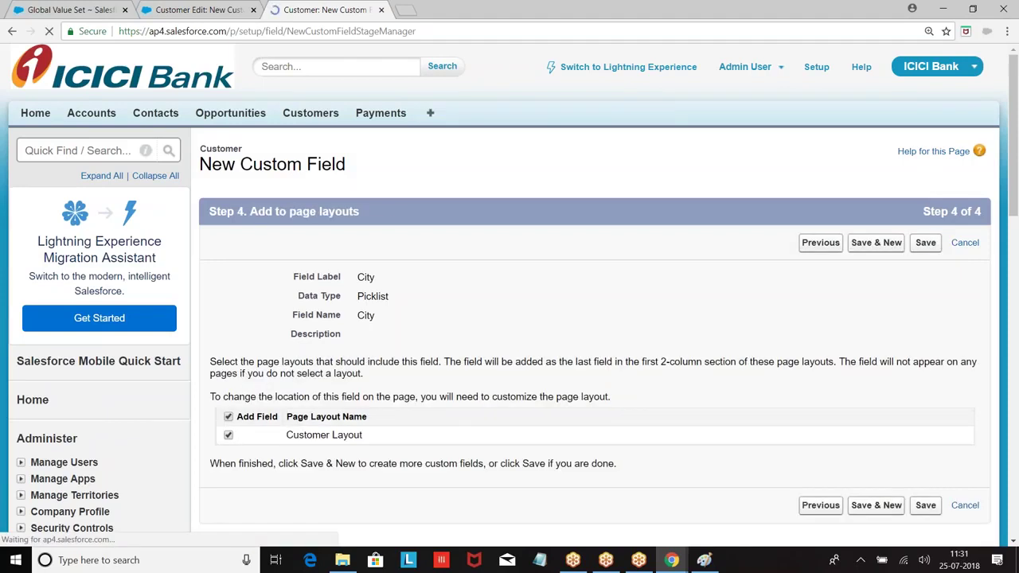
{"action": "left_click", "coordinate": [926, 243]}
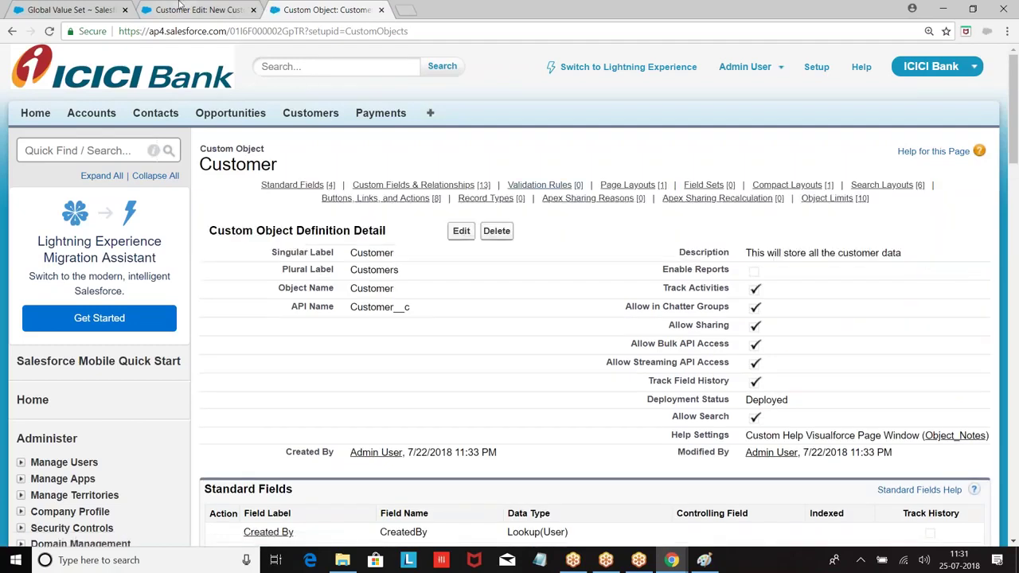
Reload the New Customer form to show the new City field.
{"action": "left_click", "coordinate": [178, 6]}
{"action": "left_click", "coordinate": [383, 32]}
{"action": "key", "text": "Return"}
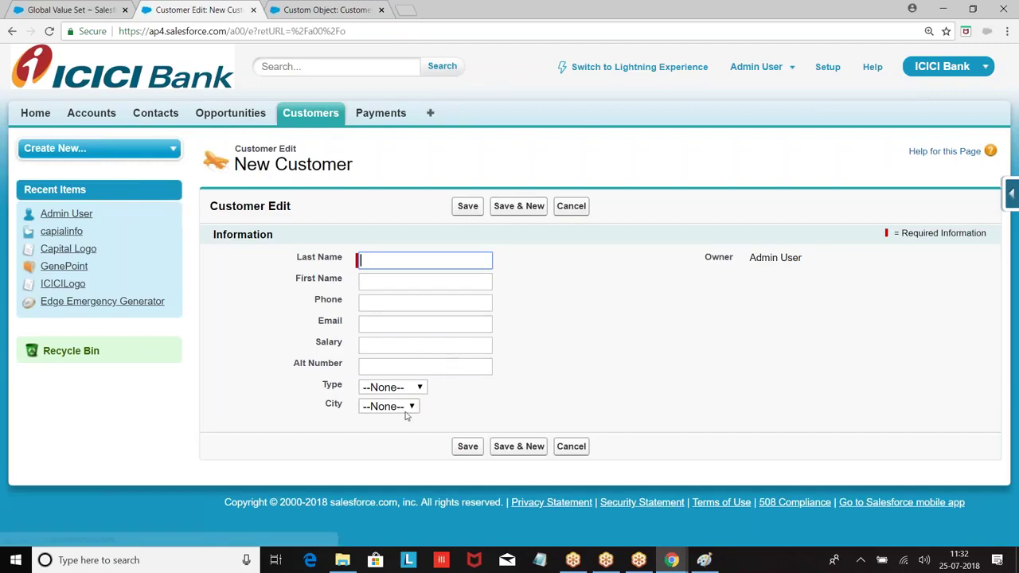
Verify City offers Ban, Che, Hyd and Pune, then go to the Payments tab.
{"action": "left_click", "coordinate": [408, 407]}
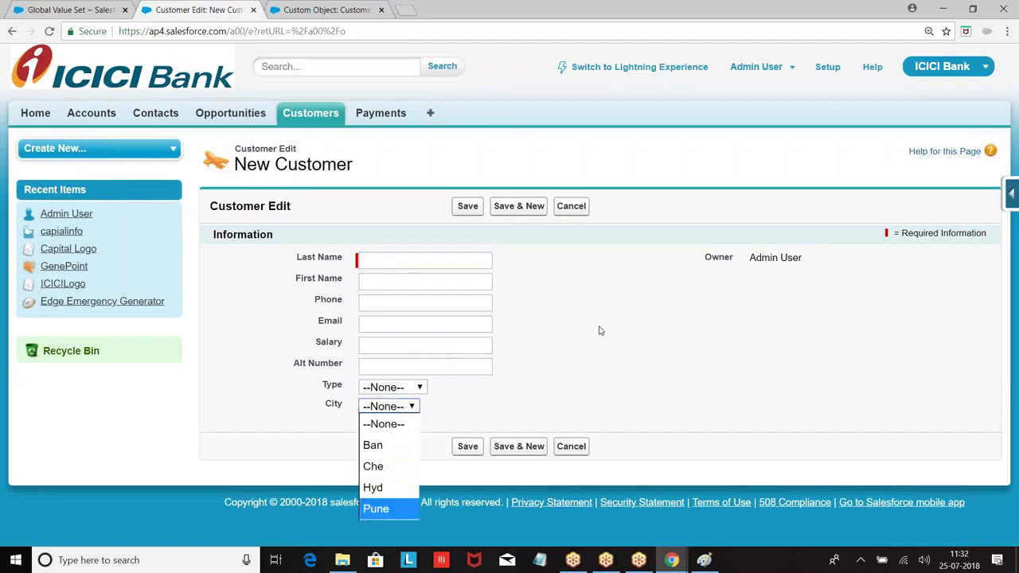
{"action": "left_click", "coordinate": [617, 259]}
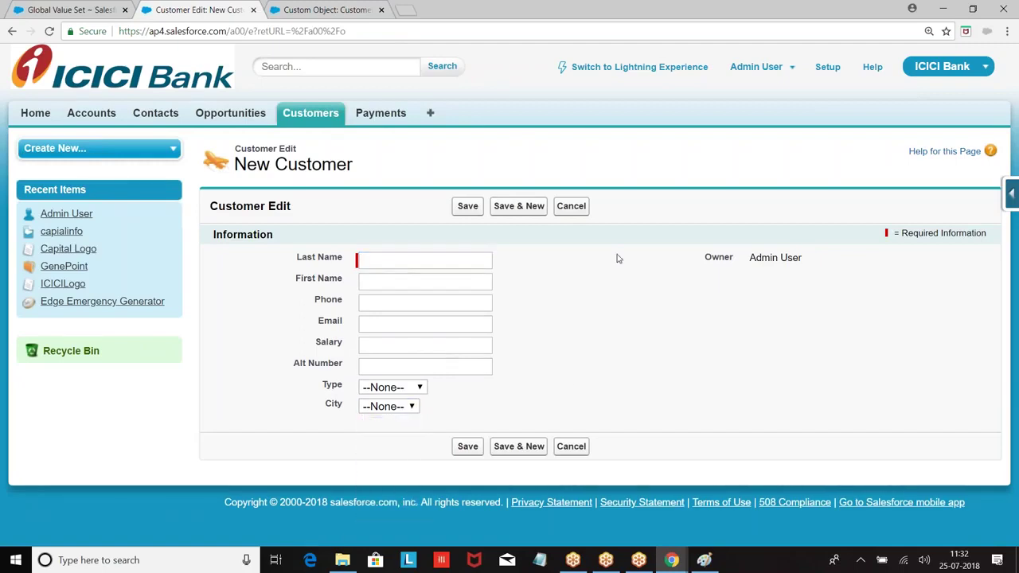
{"action": "left_click", "coordinate": [398, 408]}
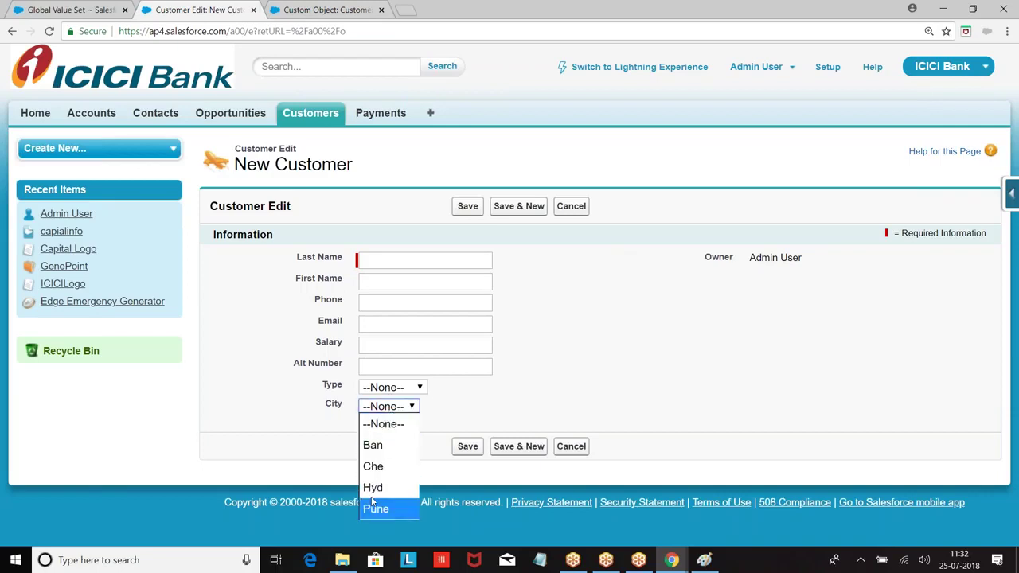
{"action": "left_click", "coordinate": [593, 235]}
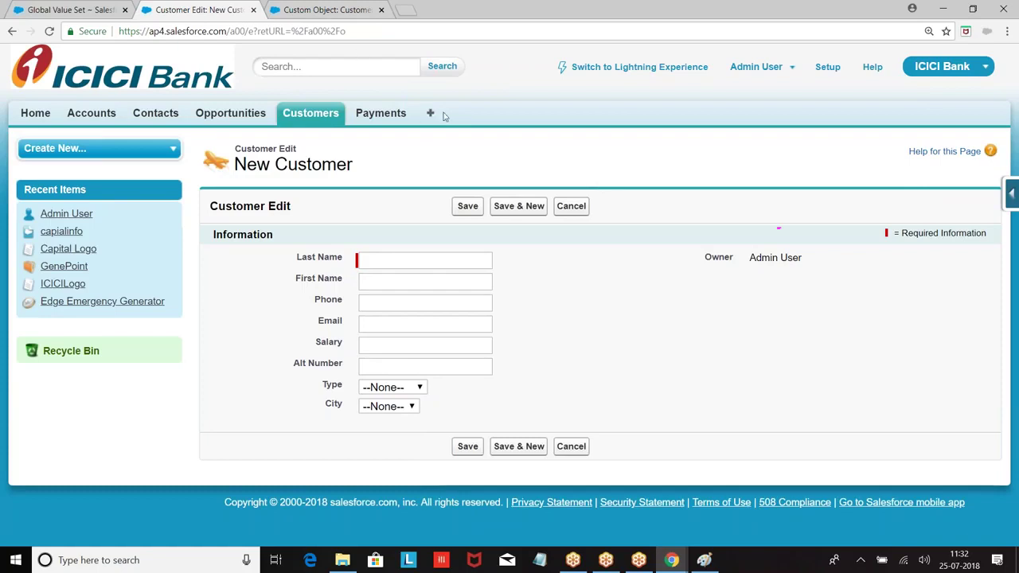
{"action": "left_click", "coordinate": [371, 116]}
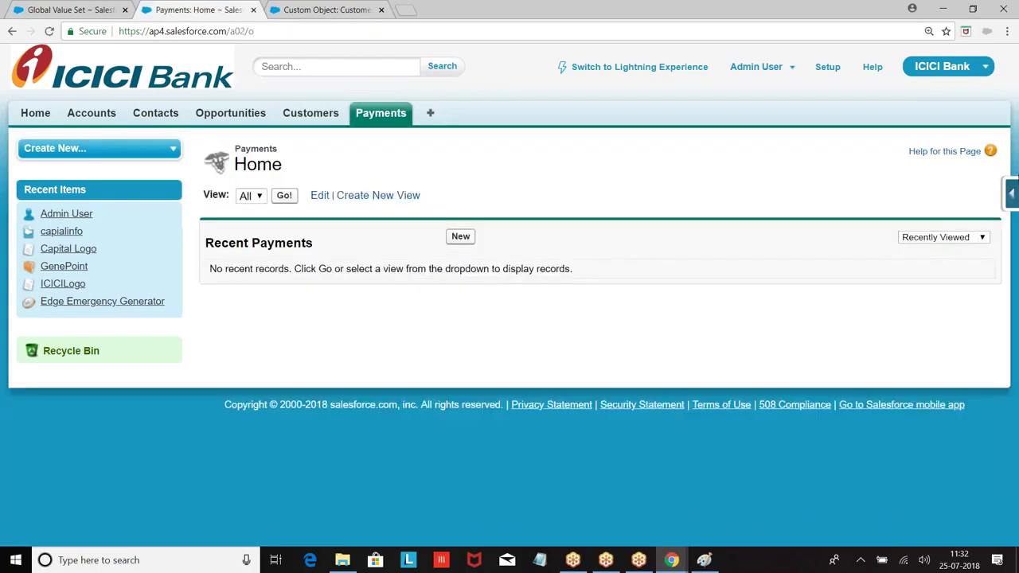
Start a new Picklist custom field on the Payment object.
{"action": "left_click", "coordinate": [1013, 191]}
{"action": "left_click", "coordinate": [875, 224]}
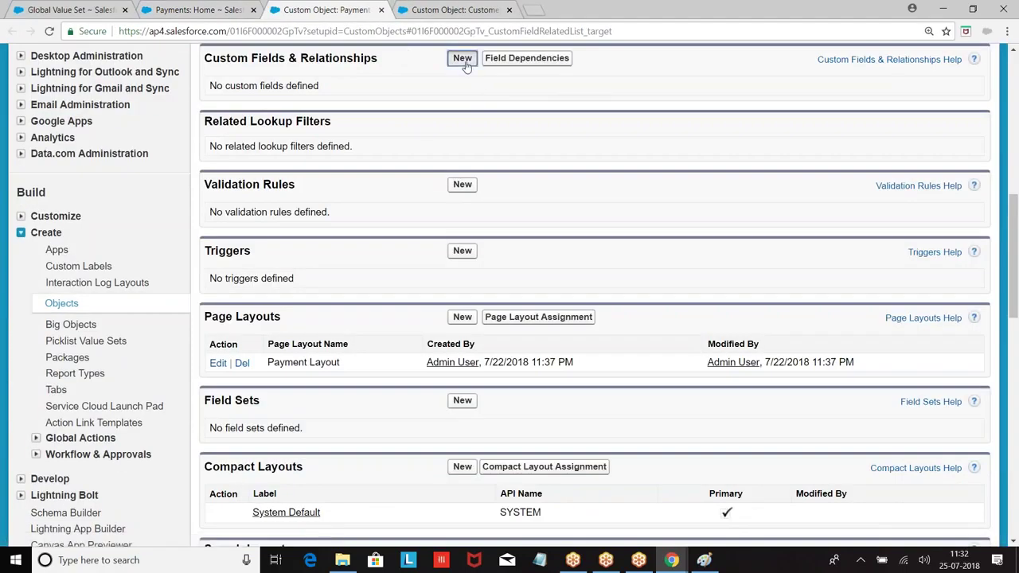
{"action": "left_click", "coordinate": [464, 64]}
{"action": "scroll", "coordinate": [357, 228], "scroll_direction": "down", "scroll_amount": 5}
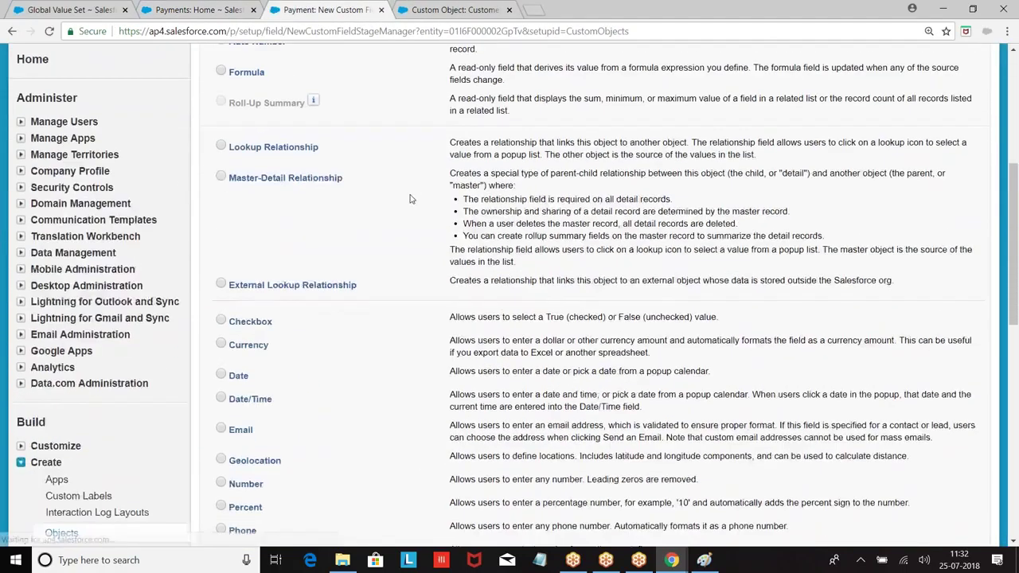
{"action": "scroll", "coordinate": [358, 228], "scroll_direction": "down", "scroll_amount": 3}
{"action": "left_click", "coordinate": [220, 294]}
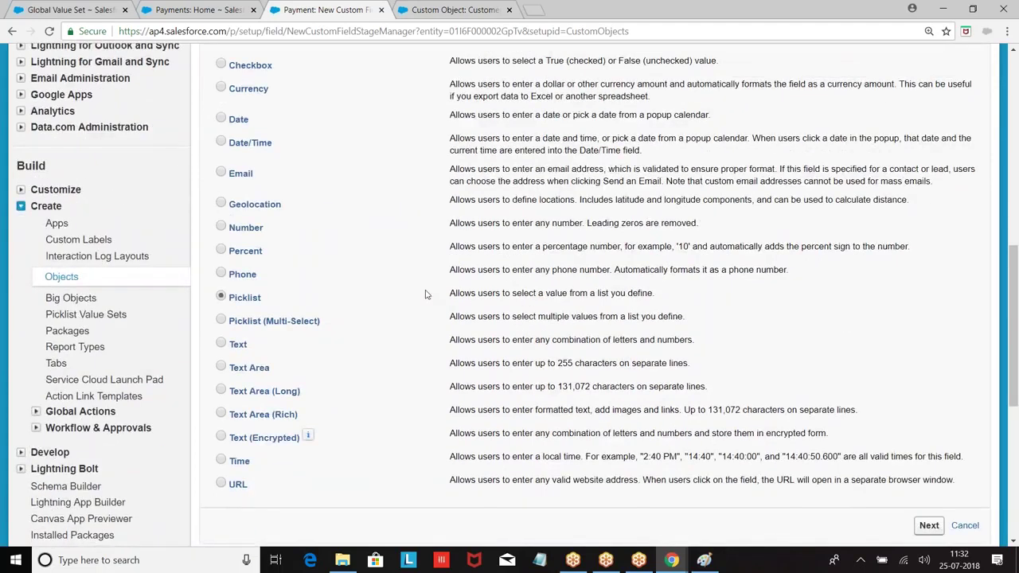
{"action": "scroll", "coordinate": [548, 291], "scroll_direction": "down", "scroll_amount": 2}
{"action": "scroll", "coordinate": [928, 326], "scroll_direction": "down", "scroll_amount": 1}
{"action": "left_click", "coordinate": [928, 325]}
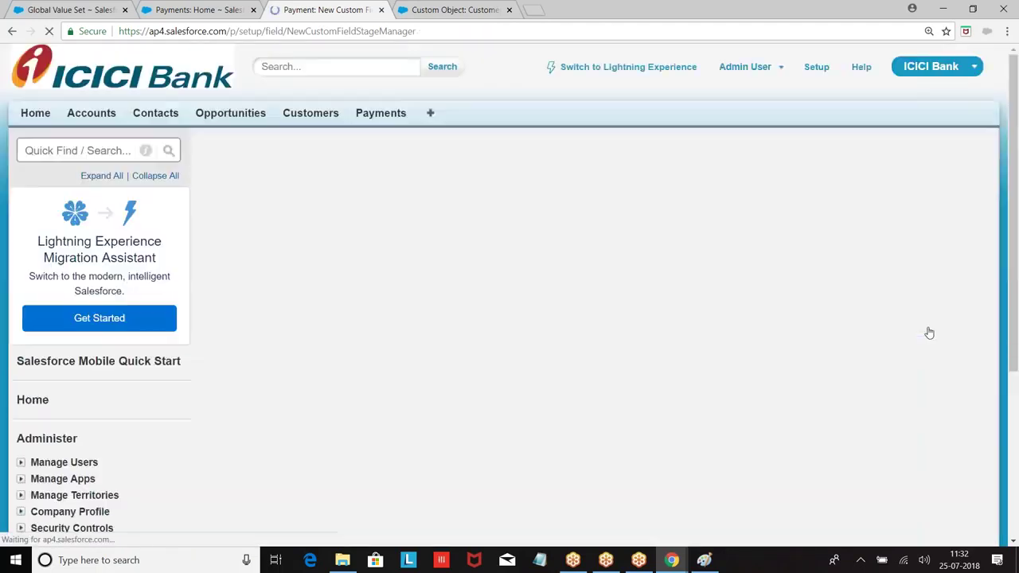
Label the field City, base it on the Cities global value set, and save it.
{"action": "left_click", "coordinate": [428, 276]}
{"action": "type", "text": "City"}
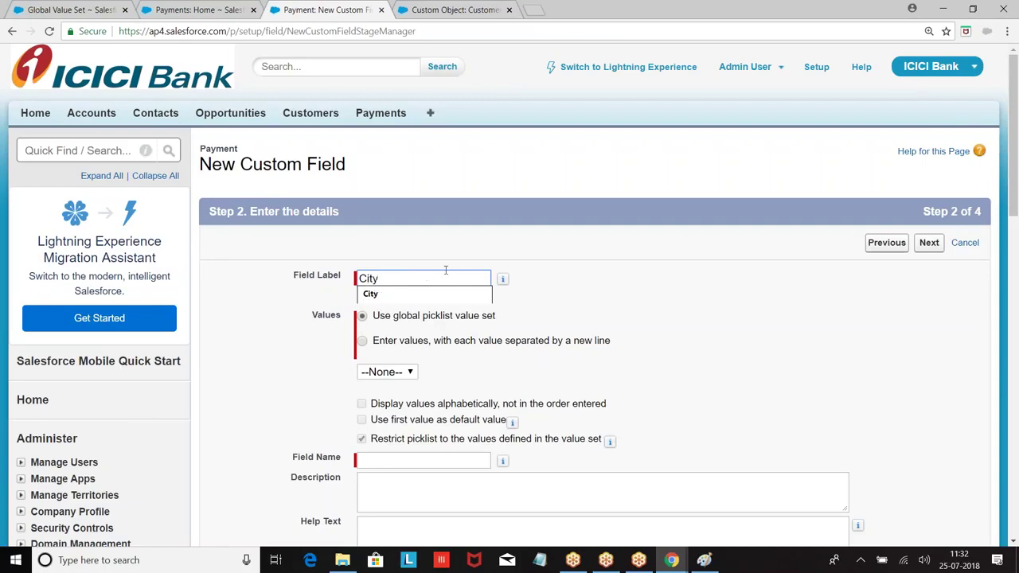
{"action": "left_click", "coordinate": [655, 272]}
{"action": "scroll", "coordinate": [655, 272], "scroll_direction": "down", "scroll_amount": 2}
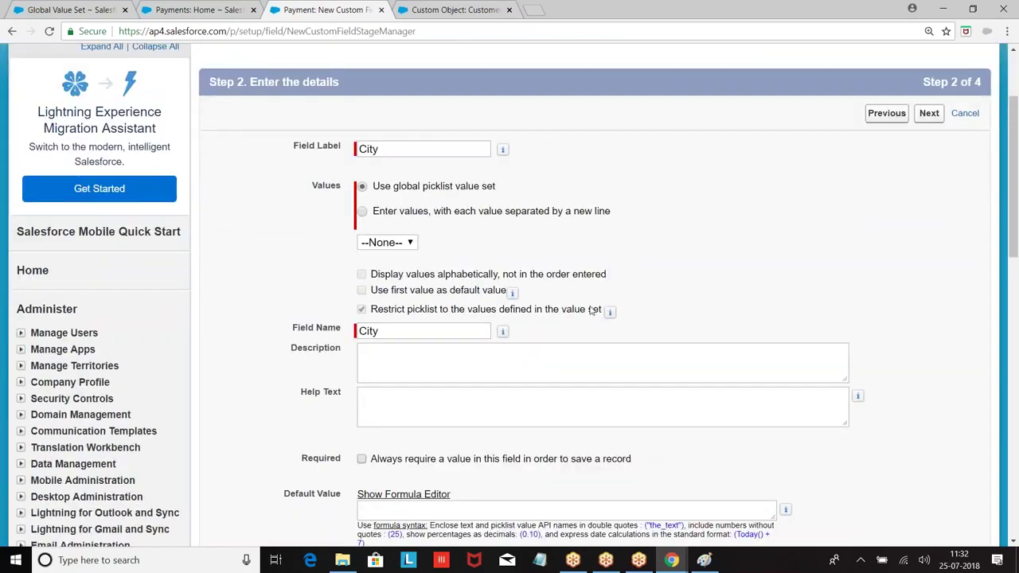
{"action": "left_click", "coordinate": [390, 239]}
{"action": "left_click", "coordinate": [375, 278]}
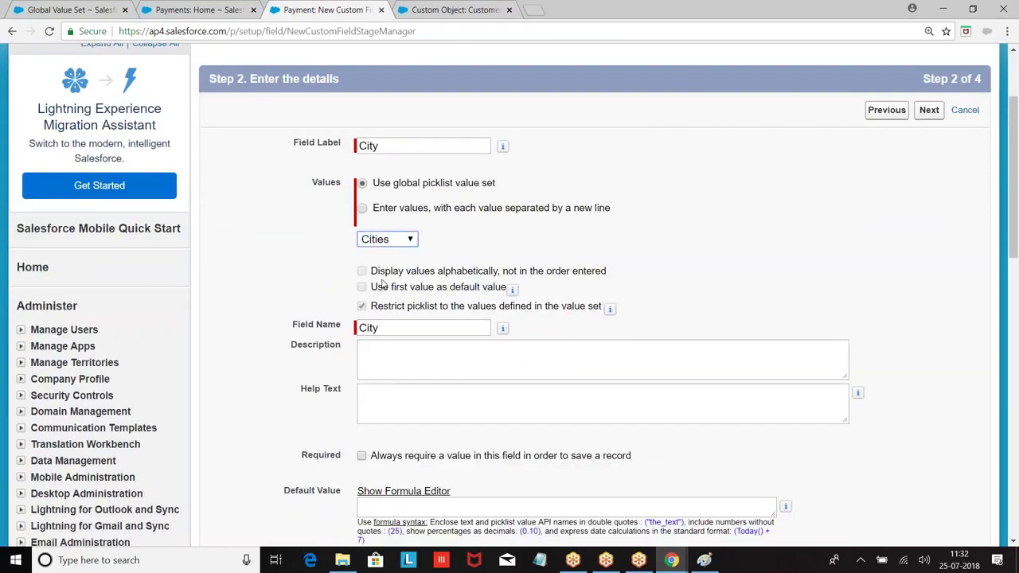
{"action": "scroll", "coordinate": [532, 267], "scroll_direction": "down", "scroll_amount": 1}
{"action": "scroll", "coordinate": [532, 268], "scroll_direction": "down", "scroll_amount": 3}
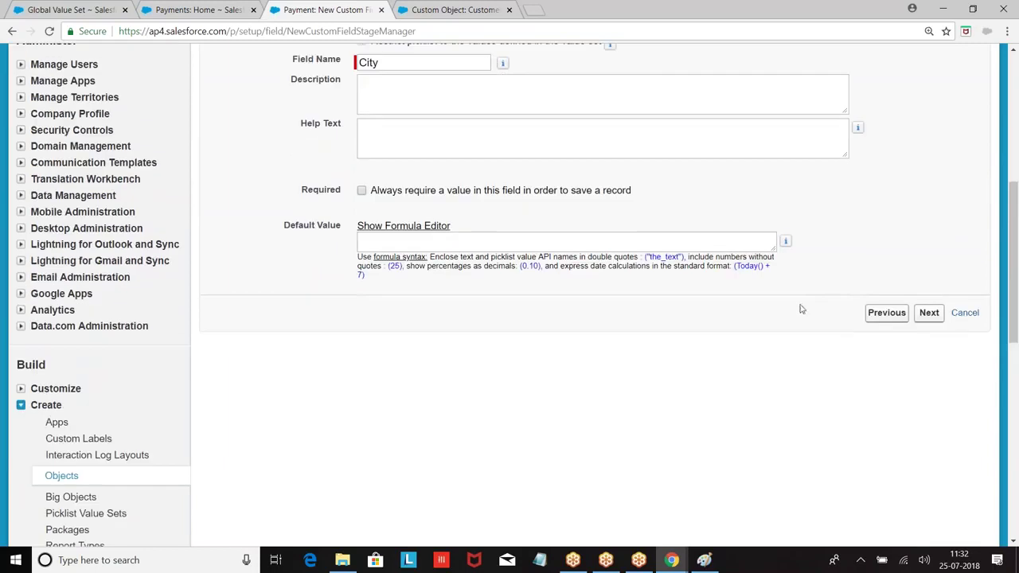
{"action": "left_click", "coordinate": [929, 312]}
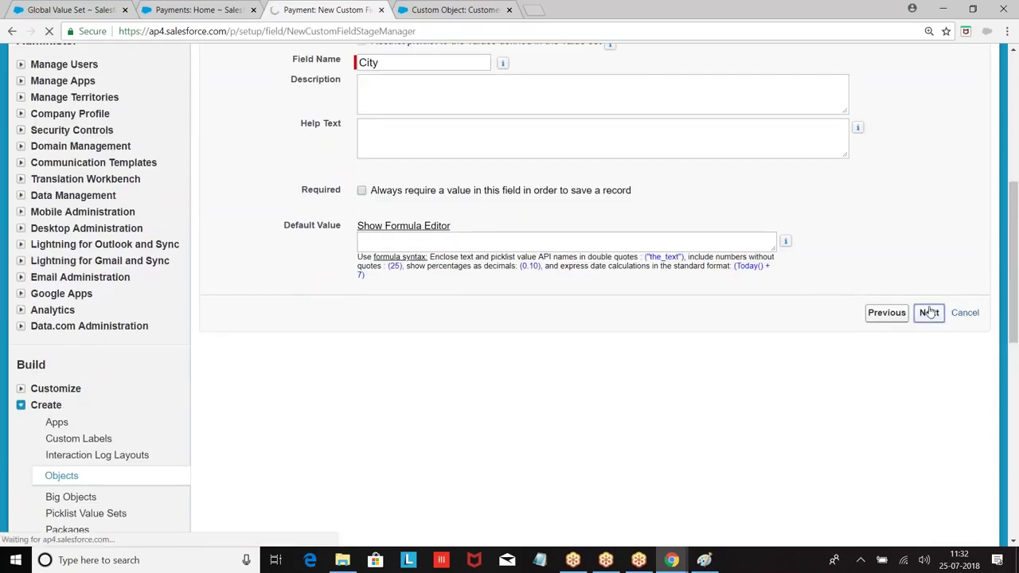
{"action": "left_click", "coordinate": [929, 243]}
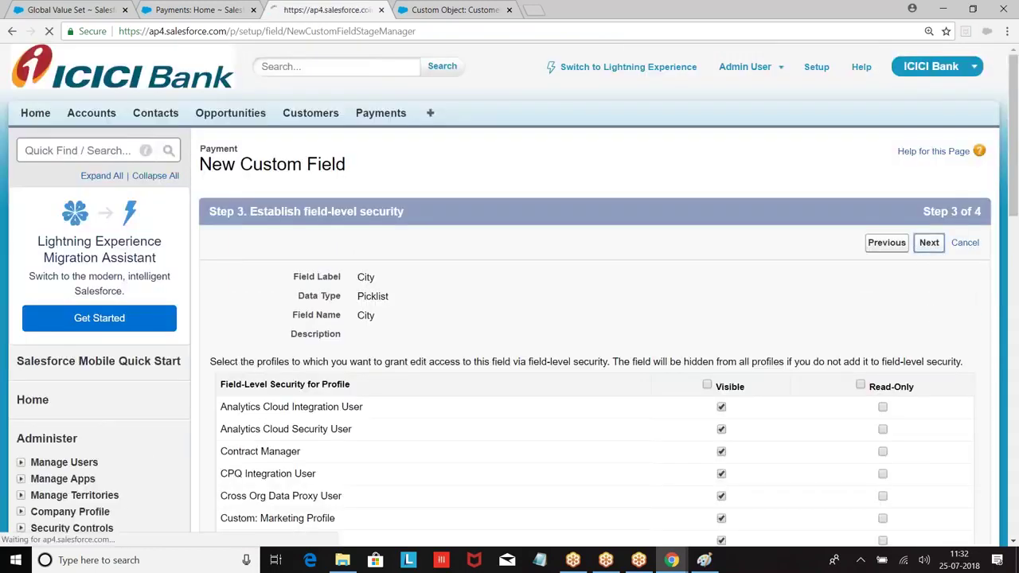
{"action": "left_click", "coordinate": [925, 243]}
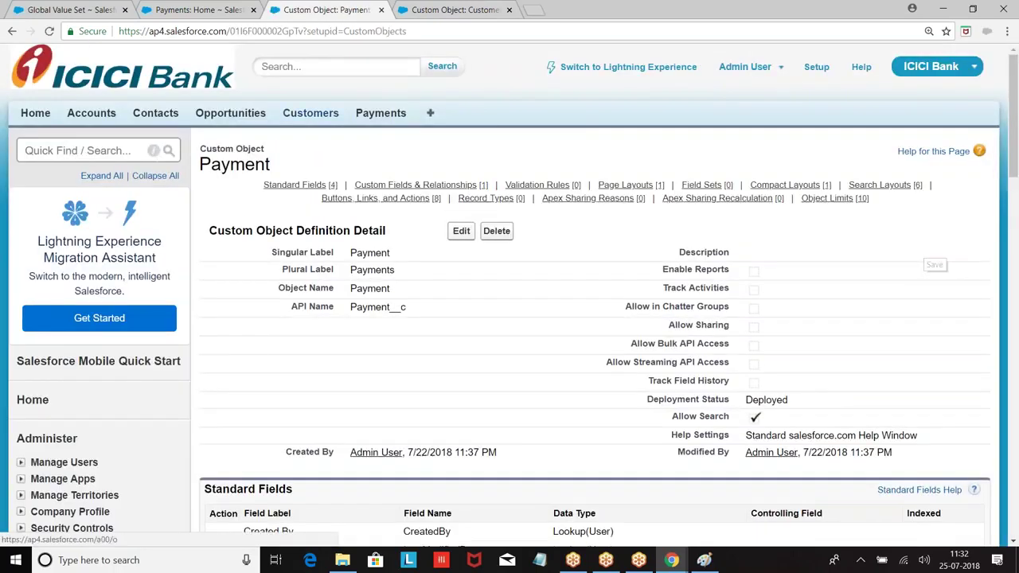
Start a new Payment record and inspect its City picklist values.
{"action": "left_click", "coordinate": [371, 116]}
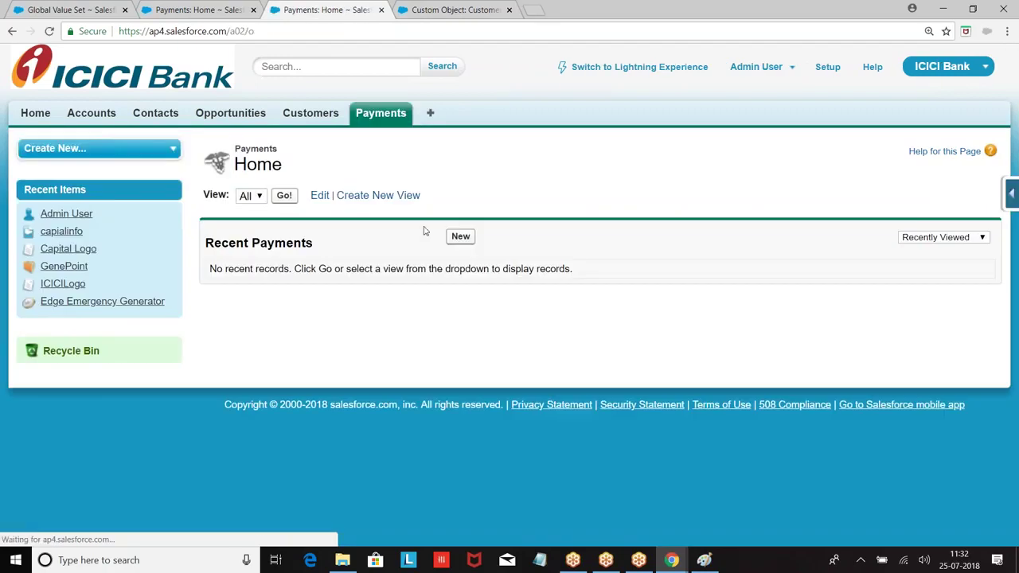
{"action": "left_click", "coordinate": [461, 236]}
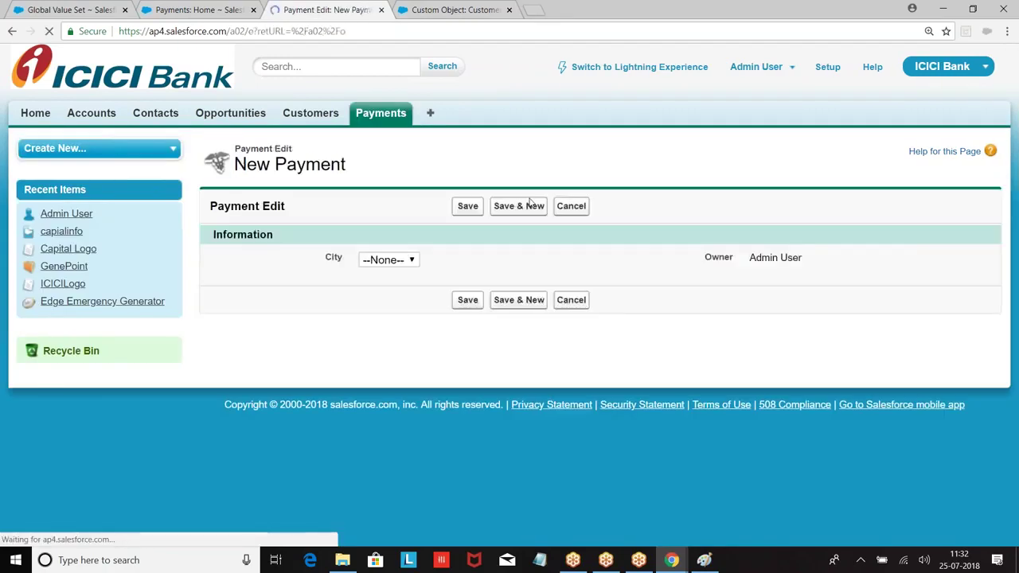
{"action": "left_click", "coordinate": [402, 260]}
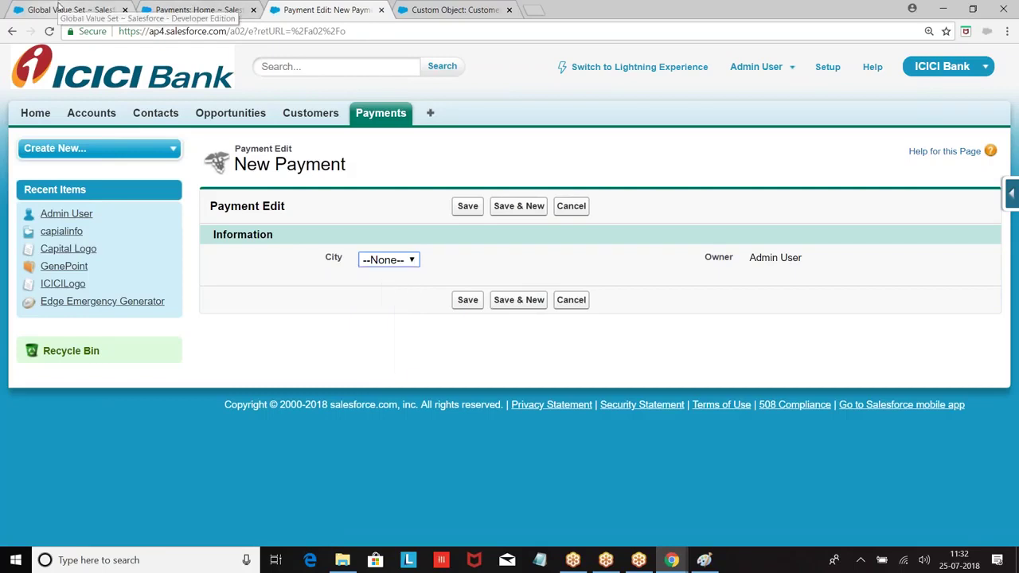
Delete Pune from the Cities global value set, replacing it on records with a blank value.
{"action": "left_click", "coordinate": [62, 10]}
{"action": "scroll", "coordinate": [491, 263], "scroll_direction": "down", "scroll_amount": 1}
{"action": "scroll", "coordinate": [491, 262], "scroll_direction": "down", "scroll_amount": 2}
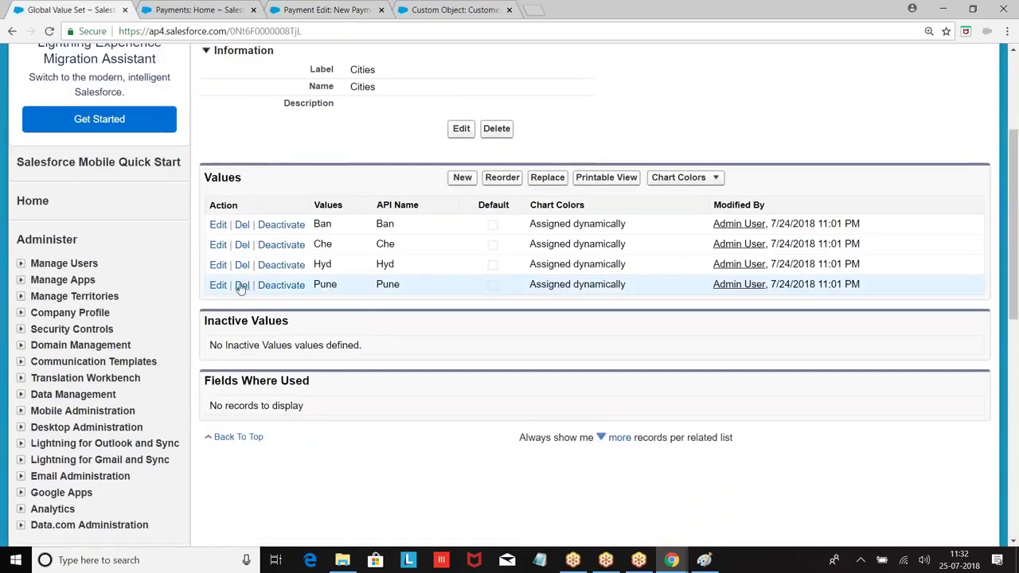
{"action": "left_click", "coordinate": [242, 284]}
{"action": "left_click", "coordinate": [568, 107]}
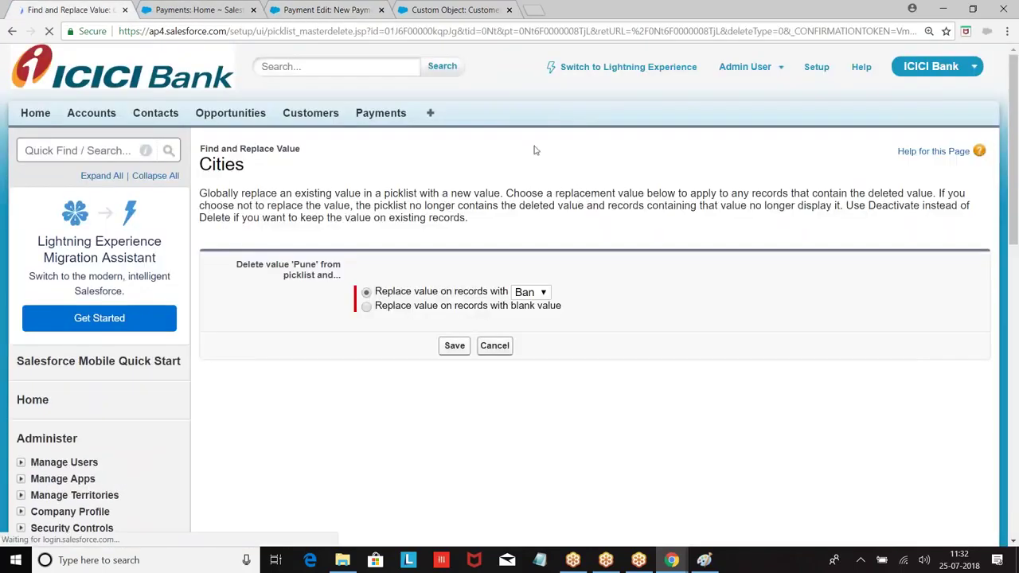
{"action": "left_click", "coordinate": [366, 307]}
{"action": "left_click", "coordinate": [455, 346]}
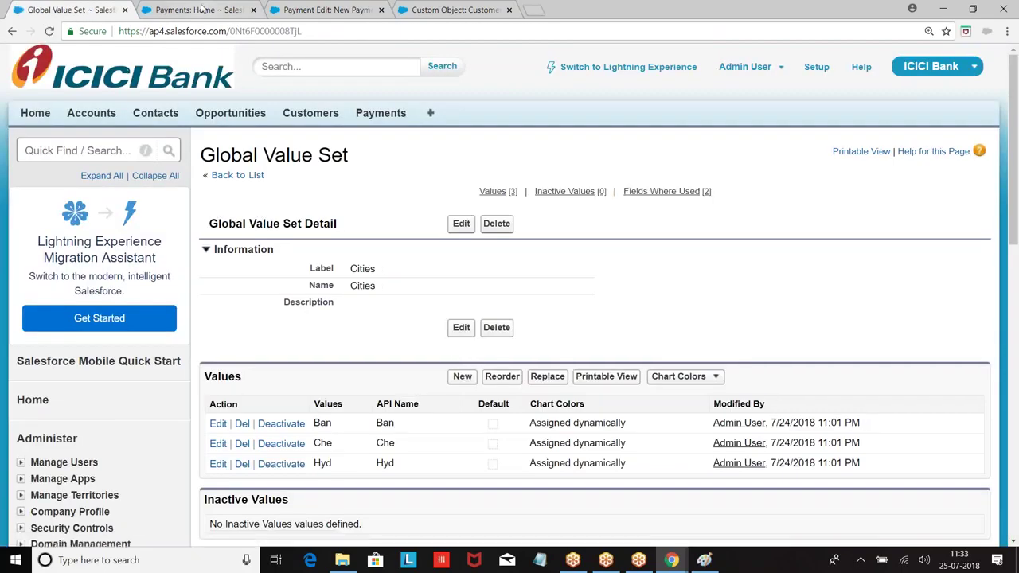
{"action": "key", "text": "ctrl+Tab"}
{"action": "left_click", "coordinate": [446, 10]}
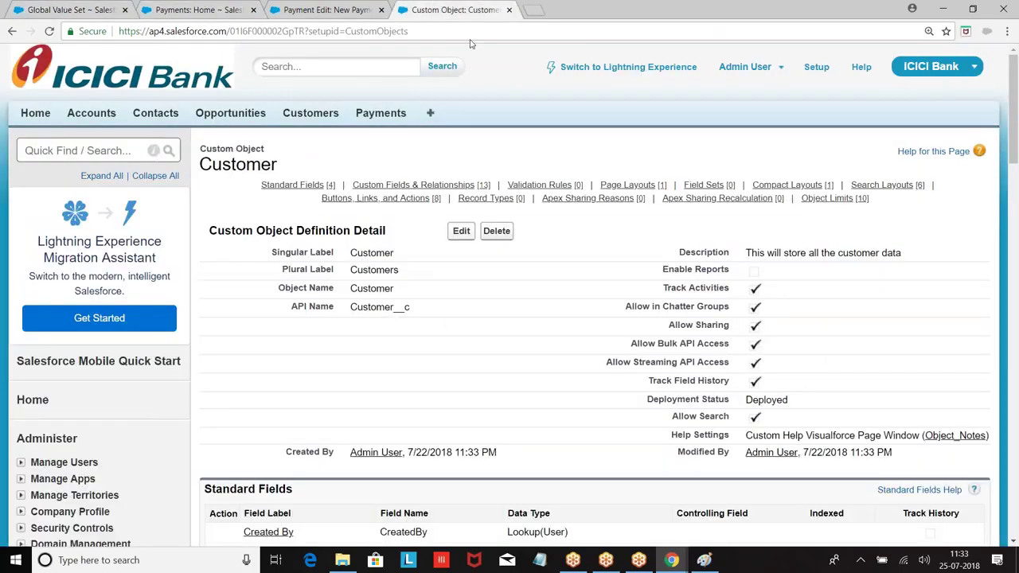
Confirm a new Payment's City picklist offers only Ban, Che and Hyd, then return to Developer Console.
{"action": "left_click", "coordinate": [381, 113]}
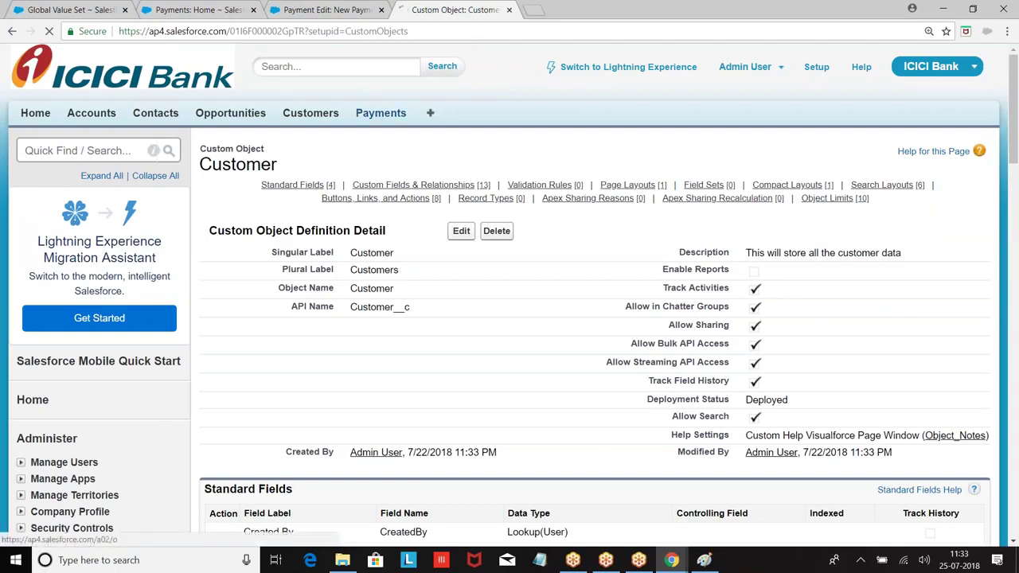
{"action": "left_click", "coordinate": [460, 237]}
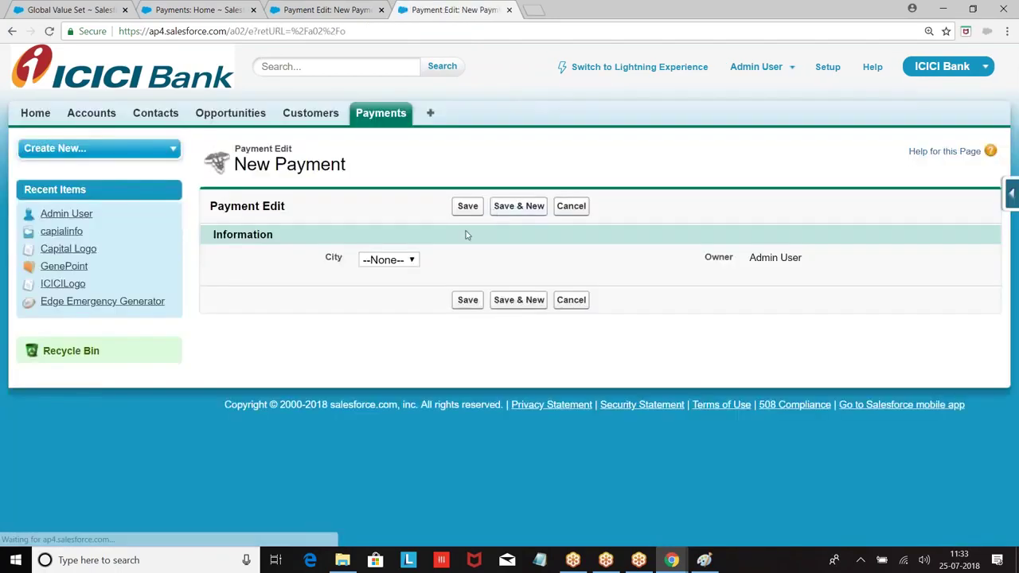
{"action": "left_click", "coordinate": [403, 260]}
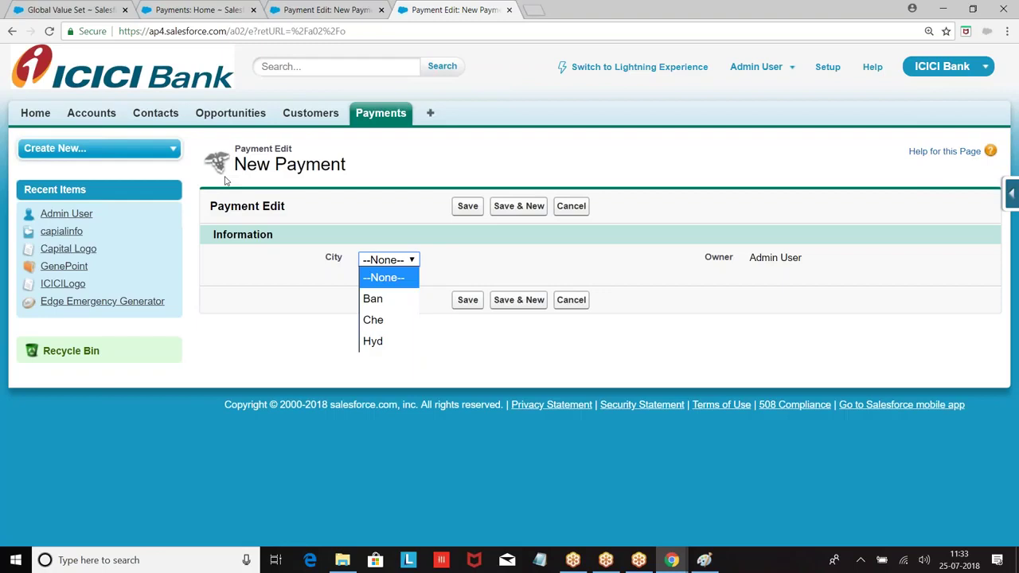
{"action": "left_click", "coordinate": [671, 560]}
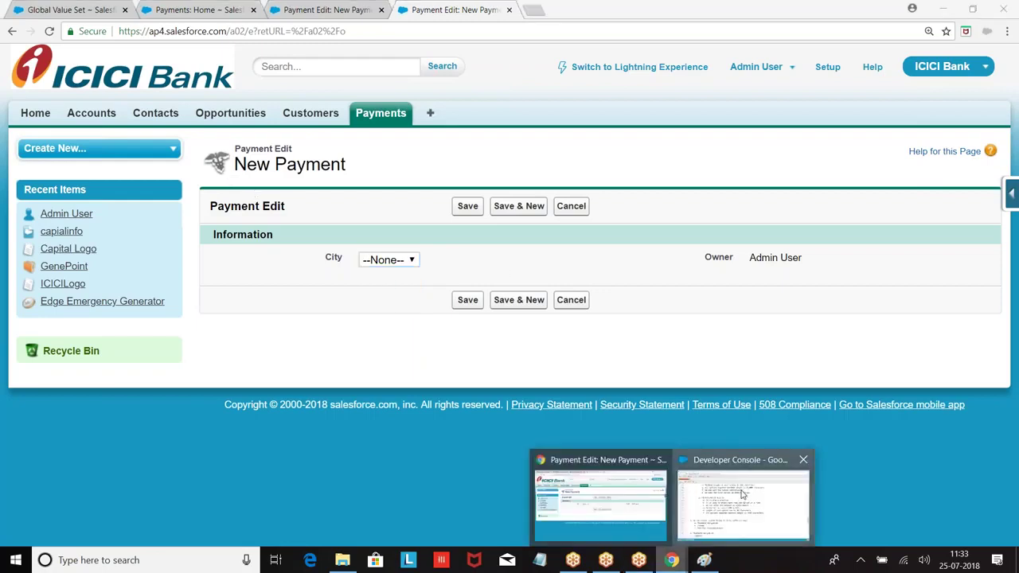
{"action": "left_click", "coordinate": [742, 494]}
Replace the 'Note :' line in Field_Notes.vfp with a 'q: Picklist Set:' heading.
{"action": "scroll", "coordinate": [303, 285], "scroll_direction": "down", "scroll_amount": 2}
{"action": "scroll", "coordinate": [303, 286], "scroll_direction": "up", "scroll_amount": 1}
{"action": "type", "text": "Note :"}
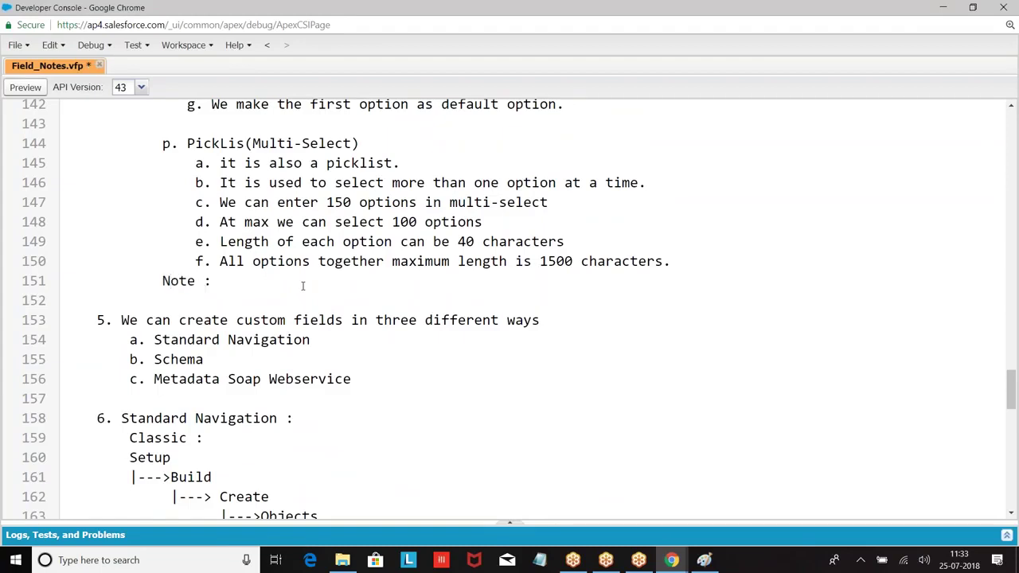
{"action": "key", "text": "BackSpace"}
{"action": "key", "text": "BackSpace"}
{"action": "key", "text": "BackSpace"}
{"action": "key", "text": "BackSpace"}
{"action": "key", "text": "BackSpace"}
{"action": "key", "text": "BackSpace"}
{"action": "type", "text": "q: Pickllist Set:"}
{"action": "key", "text": "Return"}
{"action": "key", "text": "Tab"}
{"action": "key", "text": "Tab"}
{"action": "key", "text": "Tab"}
{"action": "key", "text": "Tab"}
Write point a: for the same options on multiple fields, create them as a picklist set.
{"action": "type", "text": "a. "}
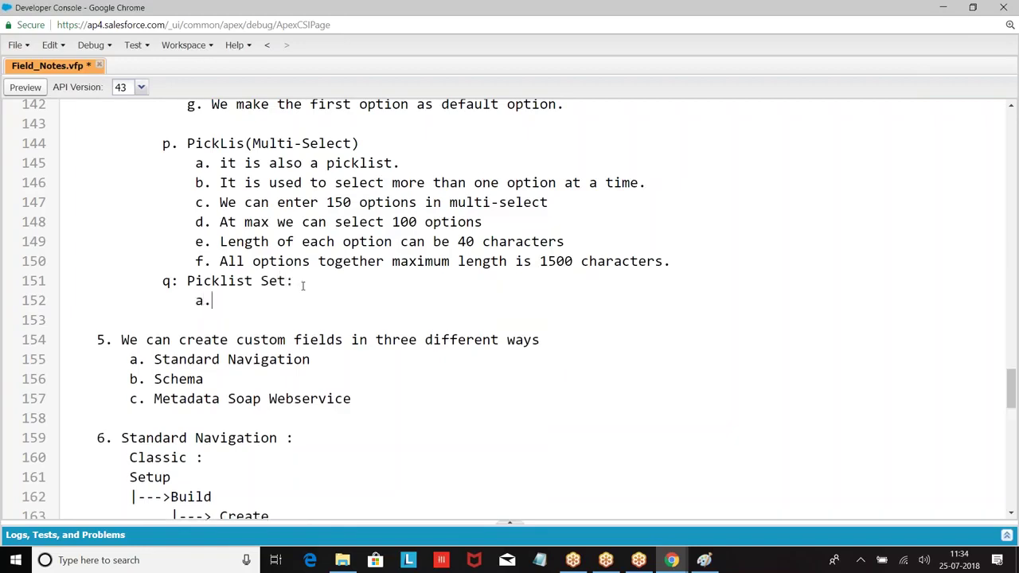
{"action": "type", "text": "If you want to have sa"}
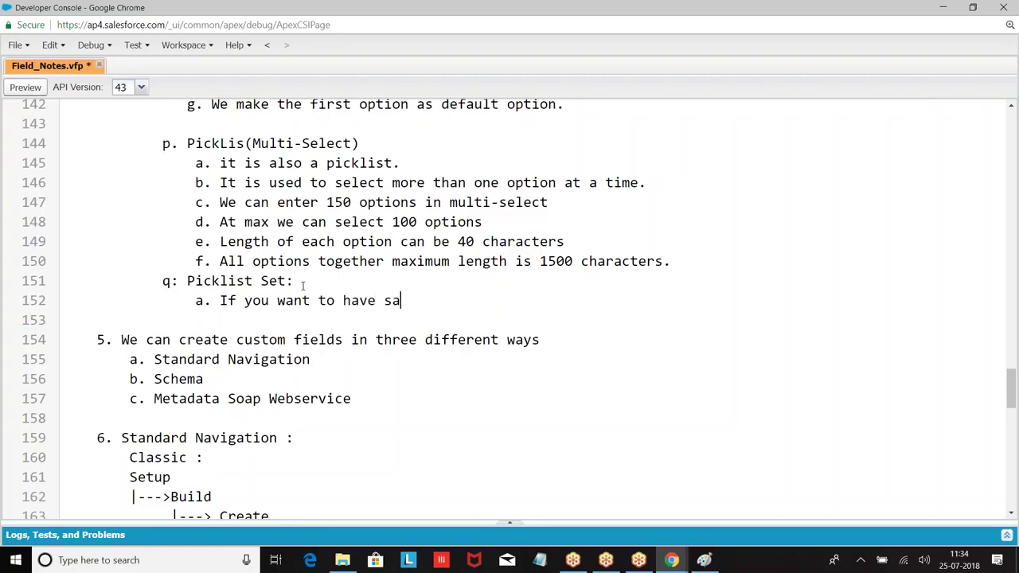
{"action": "type", "text": "me set of options on mu"}
{"action": "key", "text": "BackSpace"}
{"action": "type", "text": "multiple fie"}
{"action": "key", "text": "BackSpace"}
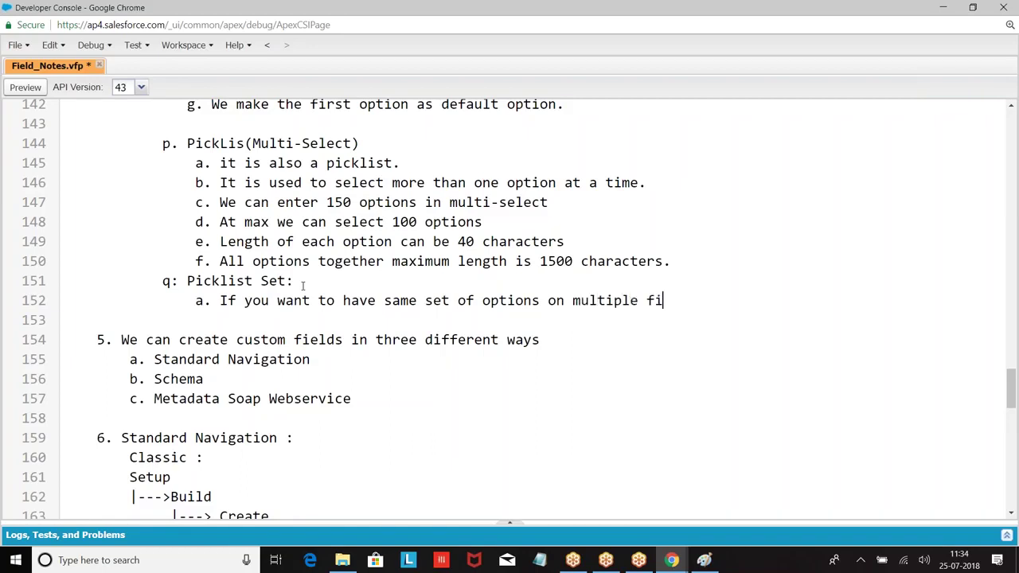
{"action": "type", "text": "elds"}
{"action": "key", "text": "BackSpace"}
{"action": "key", "text": "Return"}
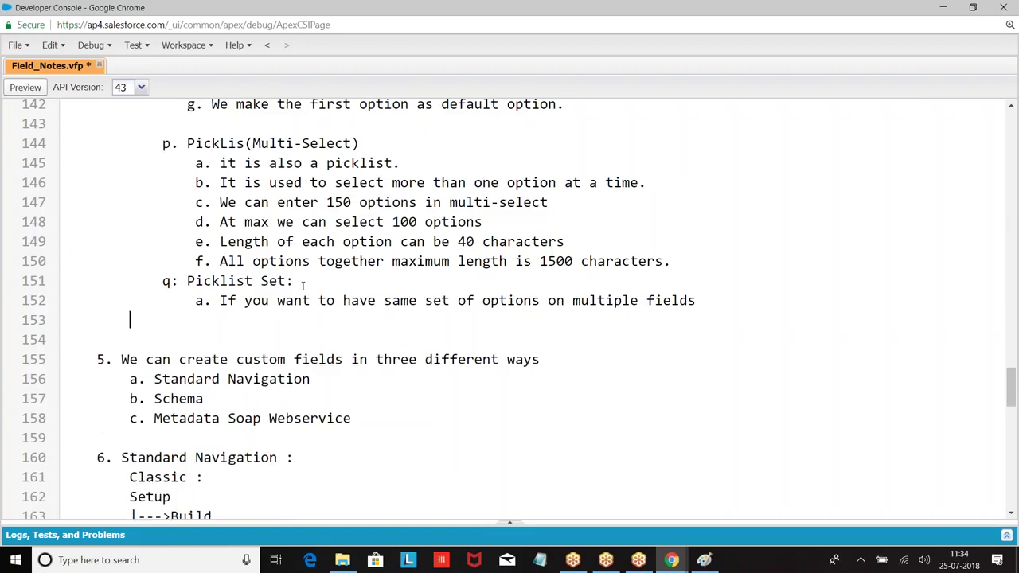
{"action": "type", "text": "h"}
{"action": "key", "text": "BackSpace"}
{"action": "type", "text": "rt"}
{"action": "key", "text": "BackSpace"}
{"action": "key", "text": "BackSpace"}
{"action": "type", "text": "then we will use"}
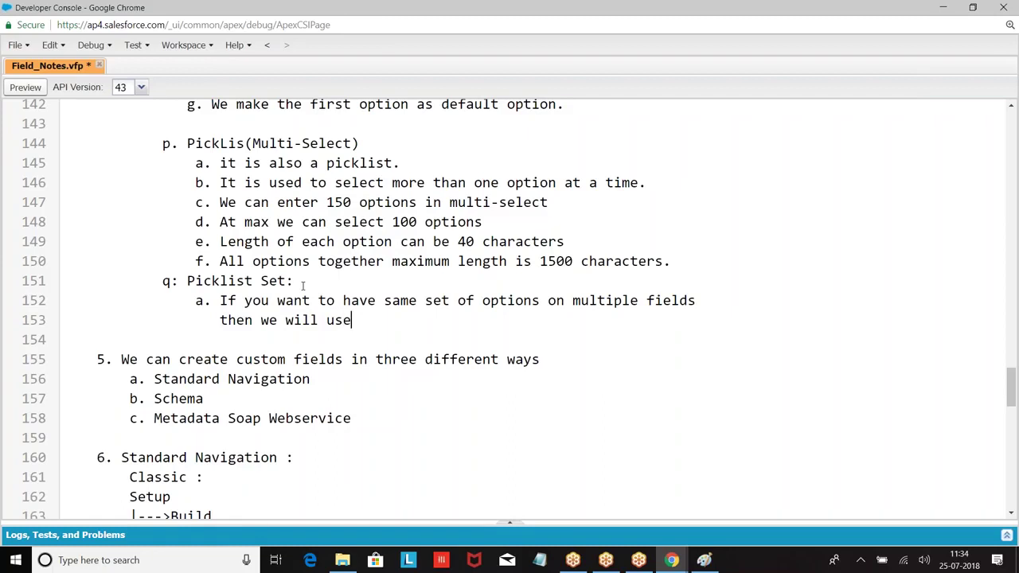
{"action": "type", "text": " pijkci"}
{"action": "key", "text": "BackSpace"}
{"action": "key", "text": "BackSpace"}
{"action": "key", "text": "BackSpace"}
{"action": "key", "text": "BackSpace"}
{"action": "type", "text": "cklist"}
{"action": "key", "text": "BackSpace"}
{"action": "key", "text": "BackSpace"}
{"action": "key", "text": "BackSpace"}
{"action": "key", "text": "BackSpace"}
{"action": "key", "text": "BackSpace"}
{"action": "key", "text": "BackSpace"}
{"action": "key", "text": "BackSpace"}
{"action": "key", "text": "BackSpace"}
{"action": "key", "text": "BackSpace"}
{"action": "key", "text": "BackSpace"}
{"action": "key", "text": "BackSpace"}
{"action": "key", "text": "BackSpace"}
{"action": "type", "text": "create those options a "}
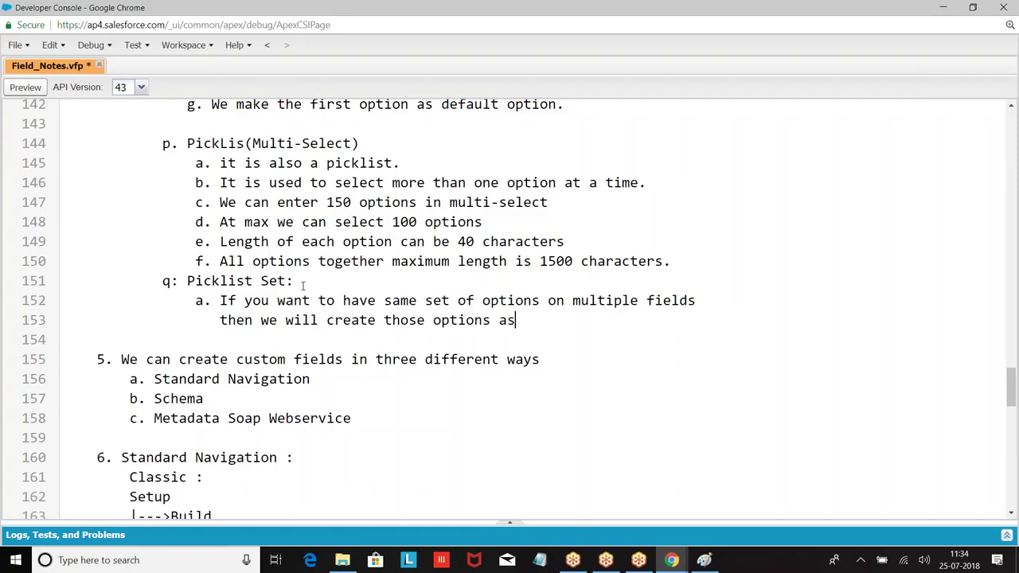
{"action": "type", "text": " picklist set and "}
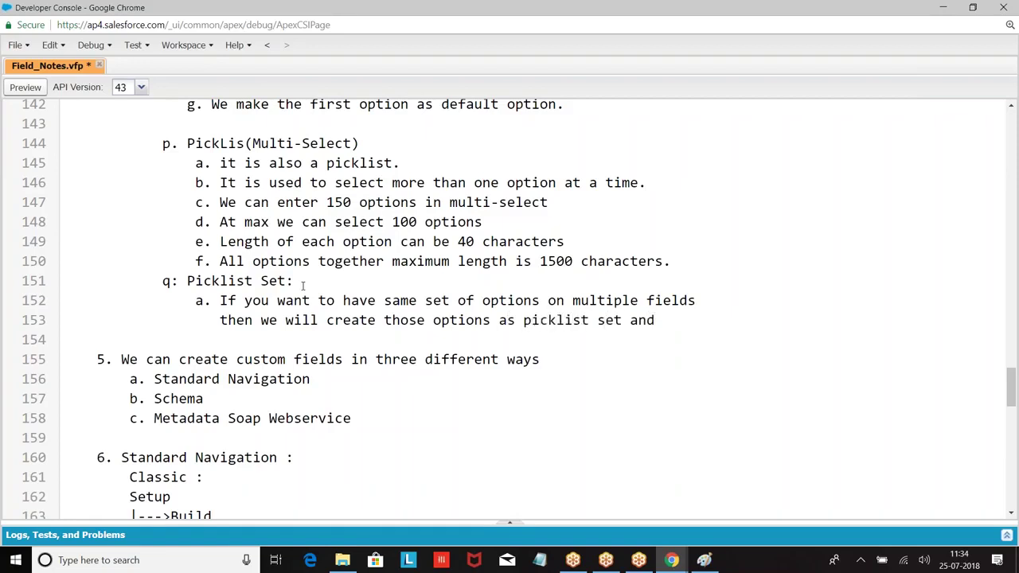
{"action": "type", "text": "use"}
{"action": "key", "text": "BackSpace"}
{"action": "key", "text": "BackSpace"}
{"action": "key", "text": "BackSpace"}
{"action": "key", "text": "BackSpace"}
{"action": "key", "text": "BackSpace"}
{"action": "key", "text": "BackSpace"}
{"action": "key", "text": "BackSpace"}
{"action": "key", "text": "BackSpace"}
{"action": "type", "text": "."}
{"action": "key", "text": "Return"}
{"action": "key", "text": "Tab"}
{"action": "key", "text": "Tab"}
{"action": "key", "text": "Tab"}
Add point 'b. Steps to create' with Setup as its first line.
{"action": "type", "text": "b. Set"}
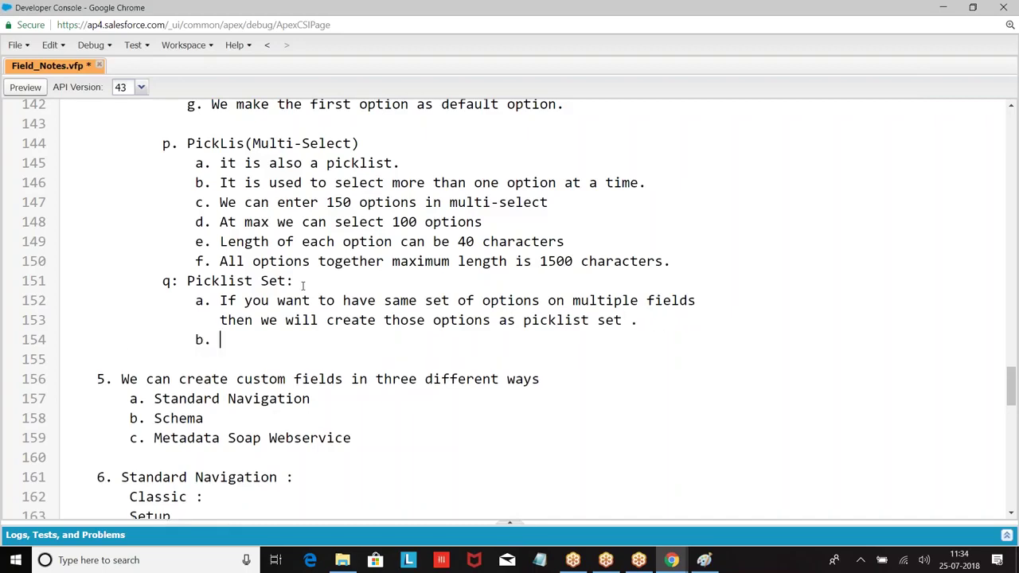
{"action": "key", "text": "BackSpace"}
{"action": "key", "text": "BackSpace"}
{"action": "type", "text": "teps to create"}
{"action": "key", "text": "Return"}
{"action": "key", "text": "Tab"}
{"action": "key", "text": "Tab"}
{"action": "key", "text": "Tab"}
{"action": "key", "text": "Tab"}
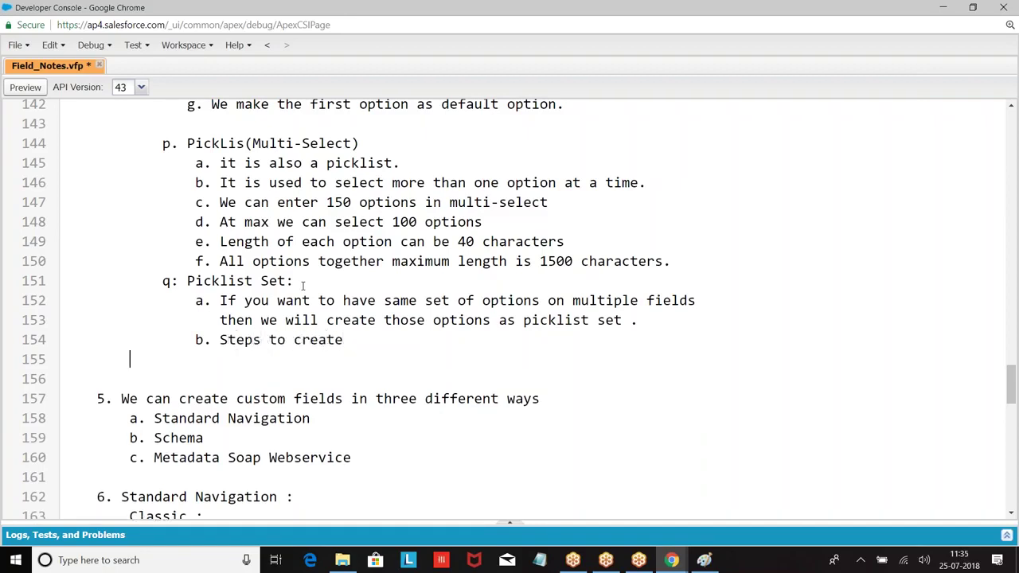
{"action": "key", "text": "BackSpace"}
{"action": "type", "text": "Setup"}
{"action": "key", "text": "Return"}
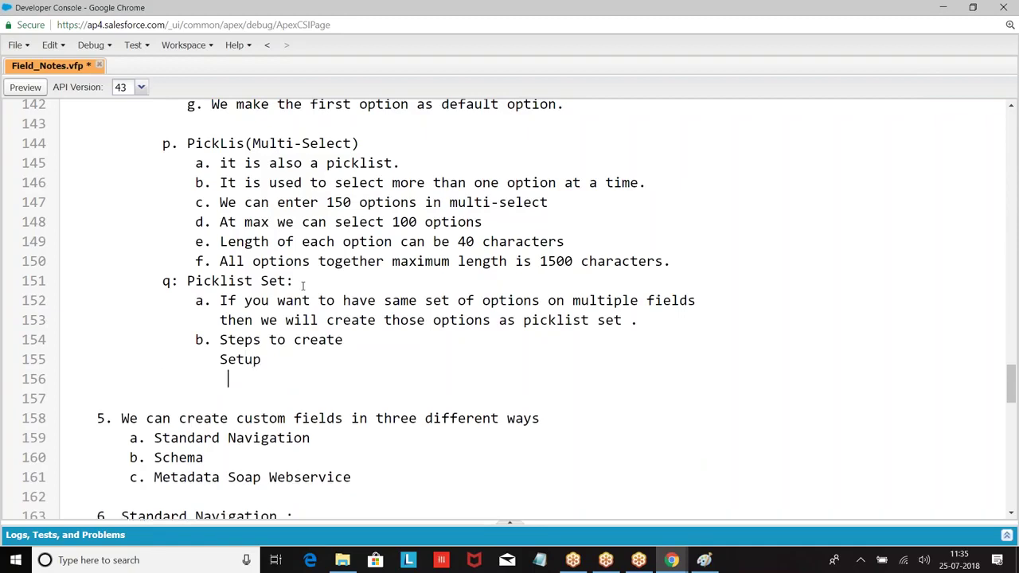
Add the indented path |---> Build, |---> Create, |---> PickList Set, |---> Enter the options.
{"action": "type", "text": "|---> Build"}
{"action": "key", "text": "Return"}
{"action": "key", "text": "Tab"}
{"action": "key", "text": "Tab"}
{"action": "key", "text": "Tab"}
{"action": "key", "text": "Tab"}
{"action": "key", "text": "Tab"}
{"action": "type", "text": "|--->"}
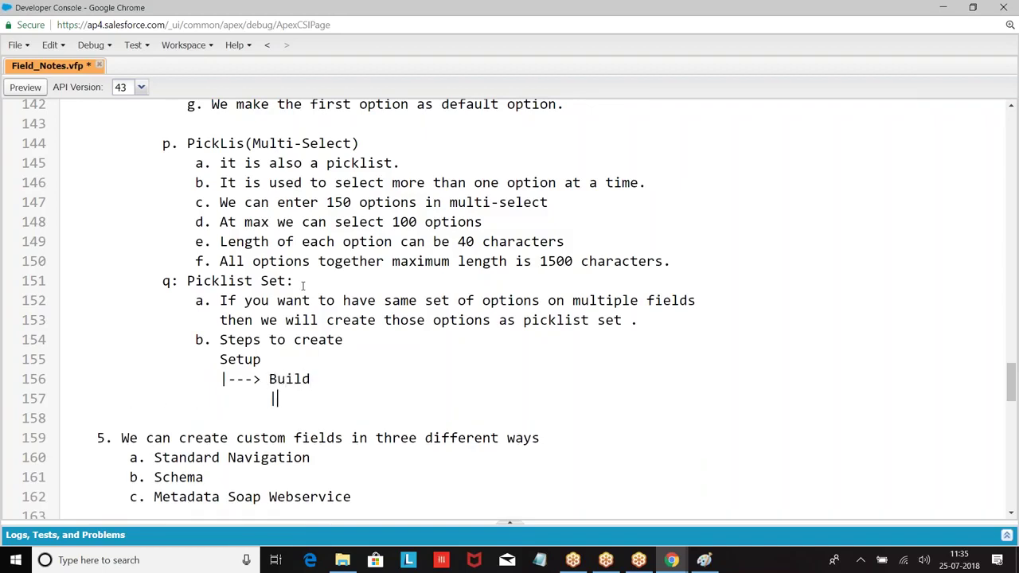
{"action": "type", "text": " Create"}
{"action": "key", "text": "Return"}
{"action": "key", "text": "Tab"}
{"action": "key", "text": "Tab"}
{"action": "key", "text": "Tab"}
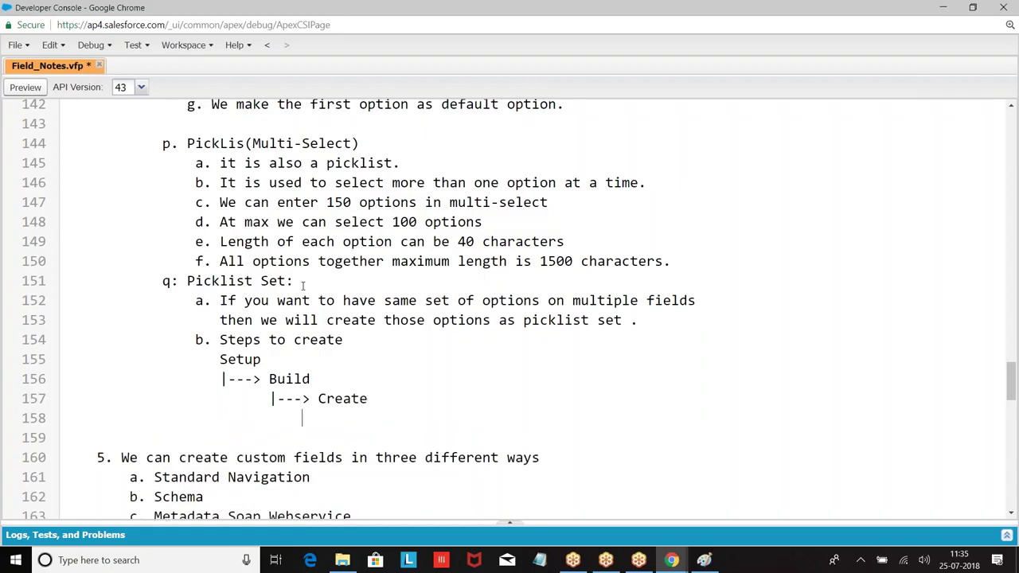
{"action": "type", "text": "|---Pic"}
{"action": "key", "text": "BackSpace"}
{"action": "key", "text": "BackSpace"}
{"action": "key", "text": "BackSpace"}
{"action": "type", "text": "> PickLit"}
{"action": "type", "text": "t Set"}
{"action": "key", "text": "Return"}
{"action": "key", "text": "Tab"}
{"action": "key", "text": "Tab"}
{"action": "key", "text": "Tab"}
{"action": "key", "text": "Tab"}
{"action": "key", "text": "Tab"}
{"action": "key", "text": "Tab"}
{"action": "key", "text": "Tab"}
{"action": "type", "text": "|"}
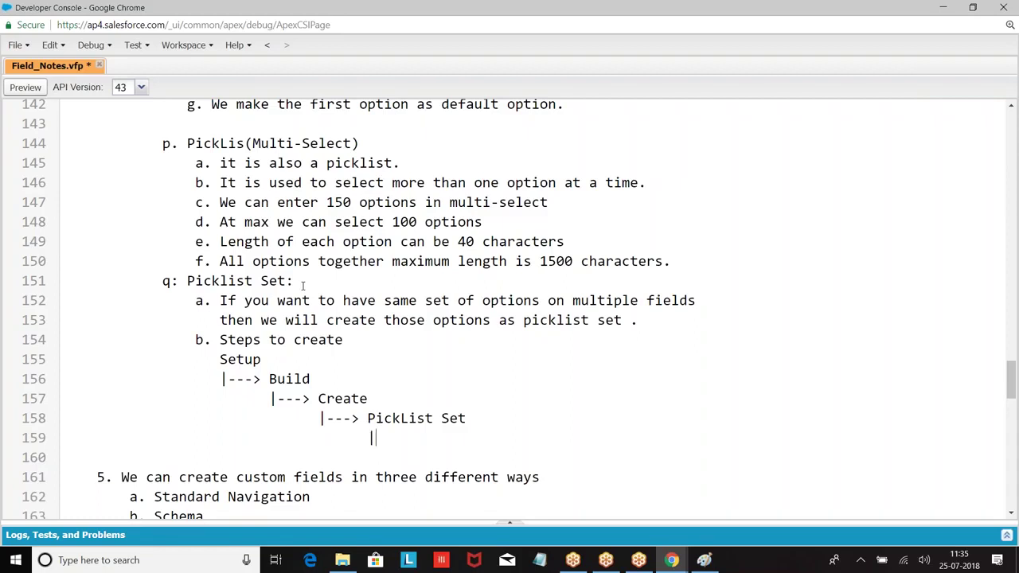
{"action": "type", "text": "---> Enter the ptio"}
{"action": "key", "text": "BackSpace"}
{"action": "key", "text": "BackSpace"}
{"action": "key", "text": "BackSpace"}
{"action": "key", "text": "BackSpace"}
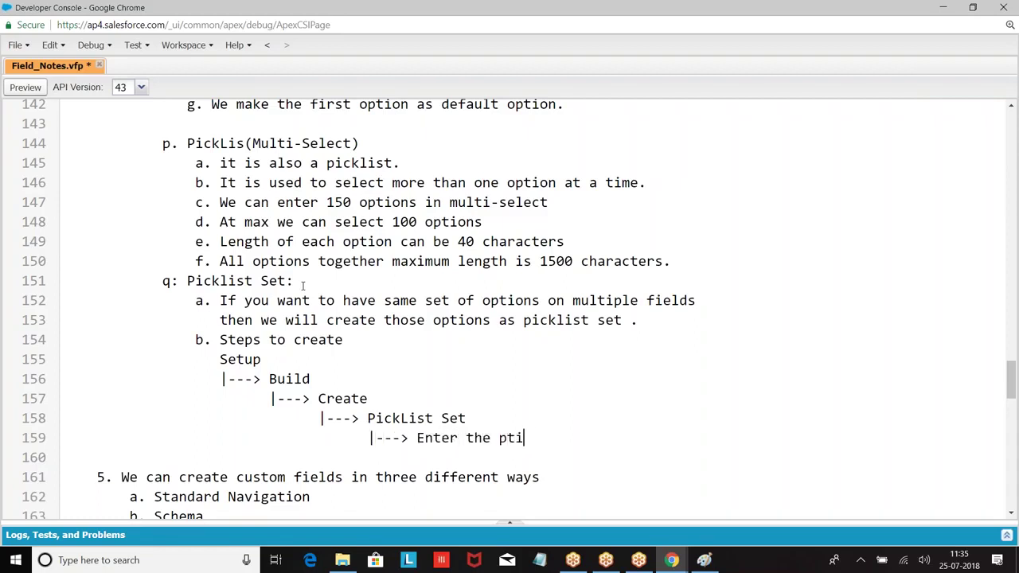
{"action": "type", "text": "options."}
{"action": "key", "text": "Return"}
{"action": "key", "text": "Return"}
Add 'Steps to create picklist :' with Steps 1–3: choose PickList, enter Field Name, choose global set.
{"action": "scroll", "coordinate": [303, 285], "scroll_direction": "down", "scroll_amount": 2}
{"action": "key", "text": "Tab"}
{"action": "type", "text": "St"}
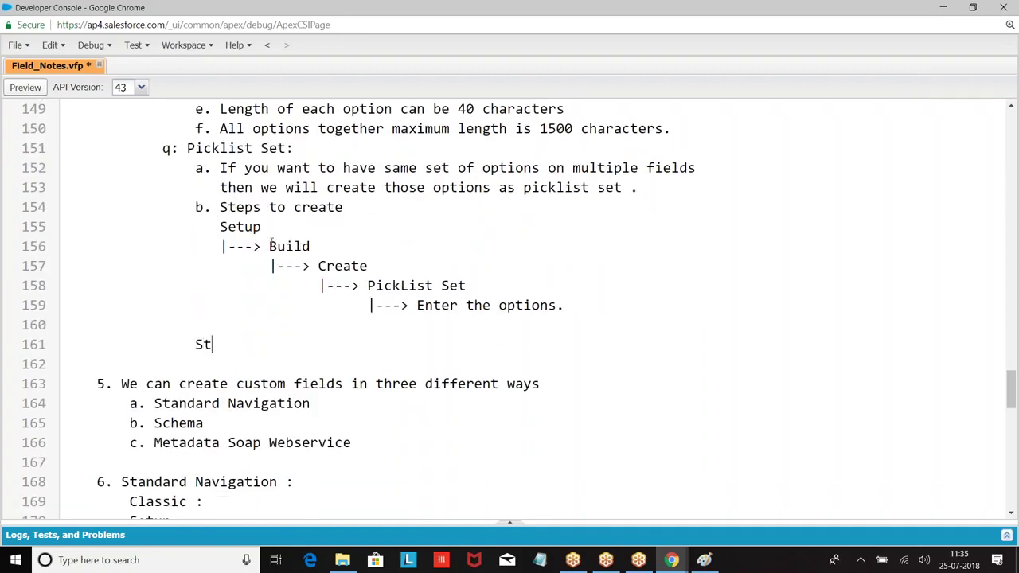
{"action": "type", "text": "eps to create "}
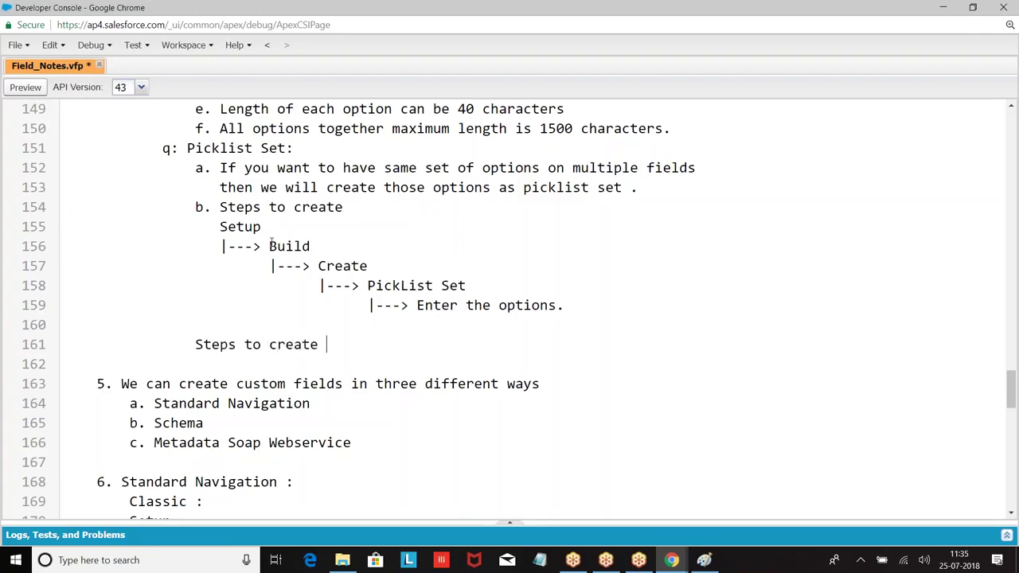
{"action": "type", "text": "picklist :"}
{"action": "key", "text": "Return"}
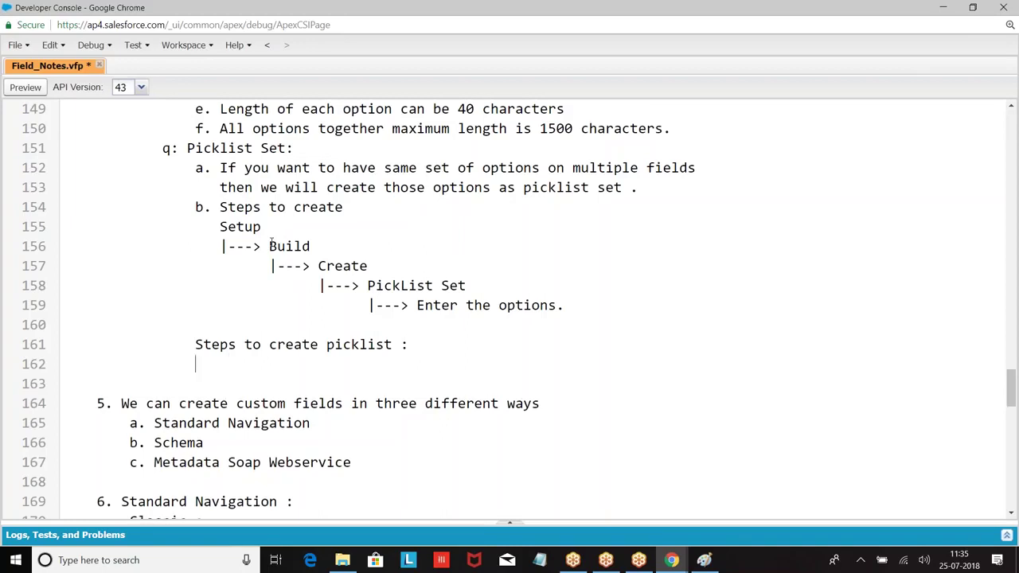
{"action": "type", "text": "Step 1: Choose th"}
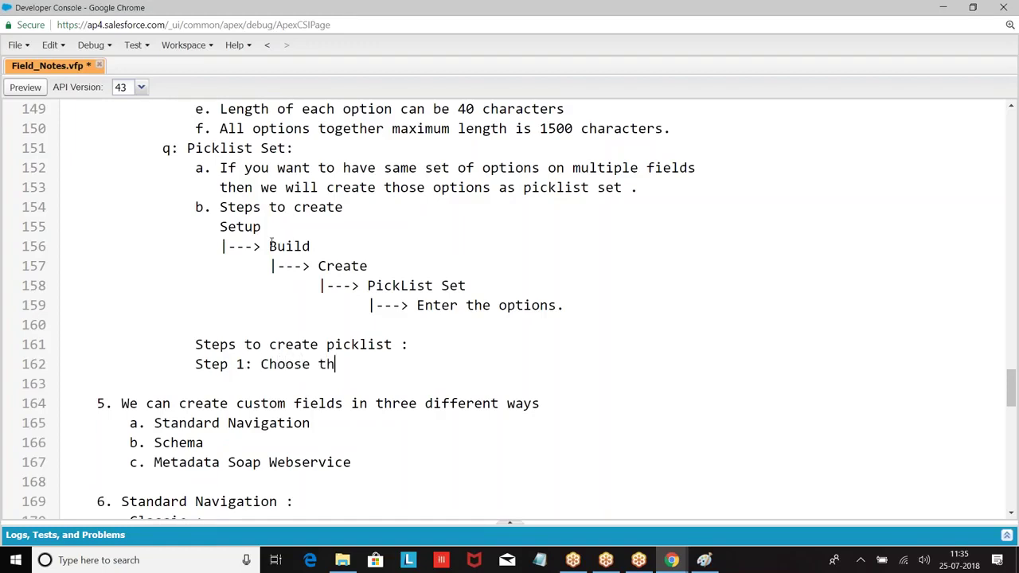
{"action": "type", "text": "e datatype as PickList ."}
{"action": "key", "text": "Return"}
{"action": "type", "text": "Step 2: C"}
{"action": "type", "text": "hoo"}
{"action": "key", "text": "BackSpace"}
{"action": "key", "text": "BackSpace"}
{"action": "key", "text": "BackSpace"}
{"action": "key", "text": "BackSpace"}
{"action": "type", "text": "En"}
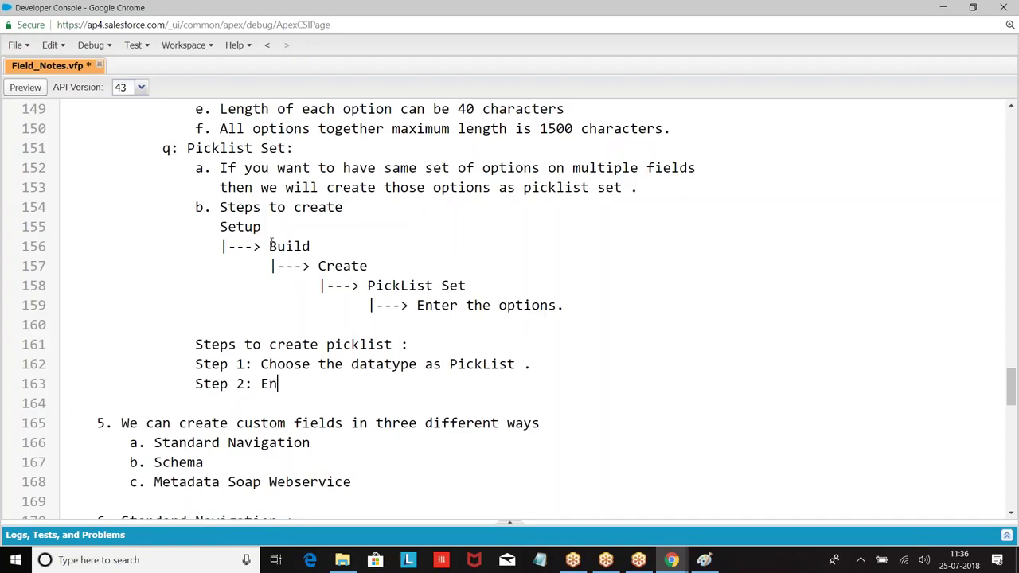
{"action": "type", "text": "ter the Field Name"}
{"action": "key", "text": "Return"}
{"action": "key", "text": "Tab"}
{"action": "key", "text": "Tab"}
{"action": "key", "text": "Tab"}
{"action": "type", "text": "Step 3: Choose"}
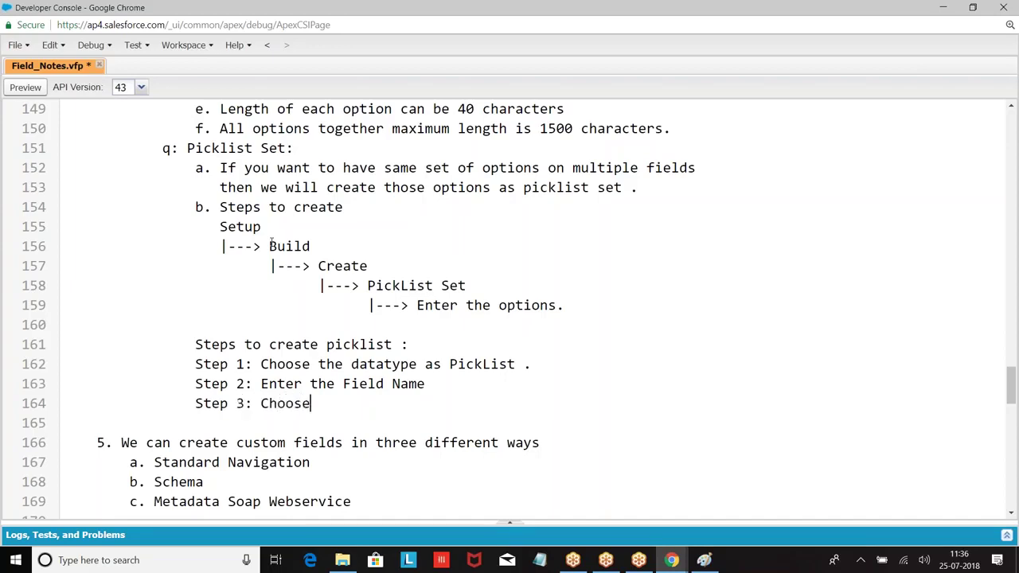
{"action": "type", "text": " the global"}
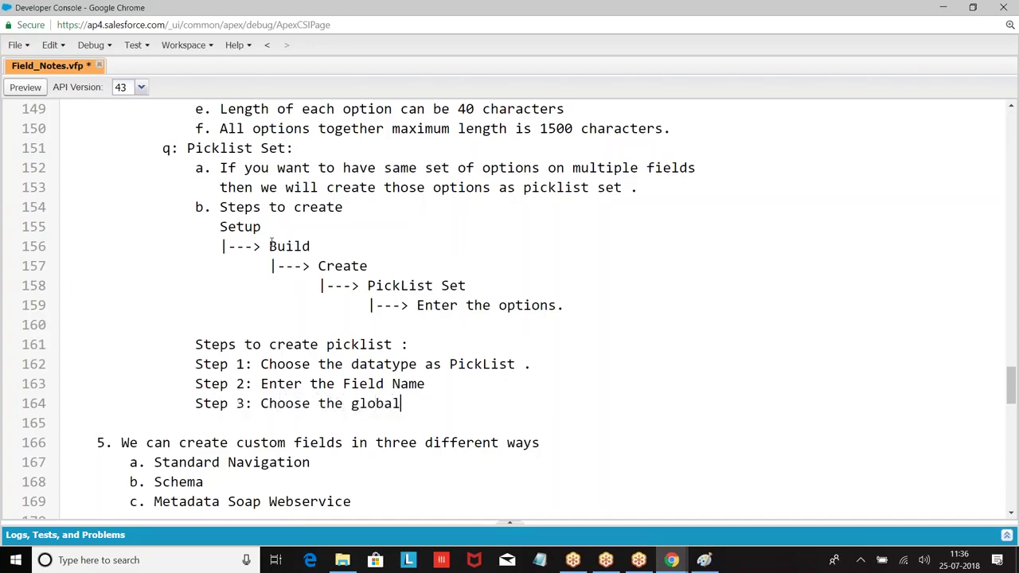
{"action": "type", "text": " Picklist set"}
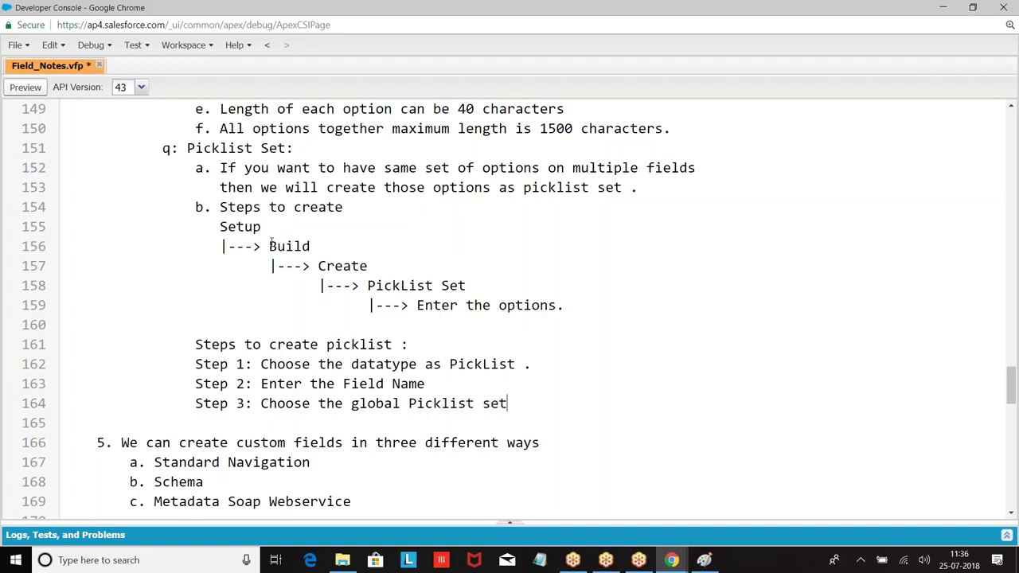
{"action": "type", "text": " option"}
Add 'Choose the picklist set name', then Step 4: next, Step 5: next and Step 6: save.
{"action": "key", "text": "Return"}
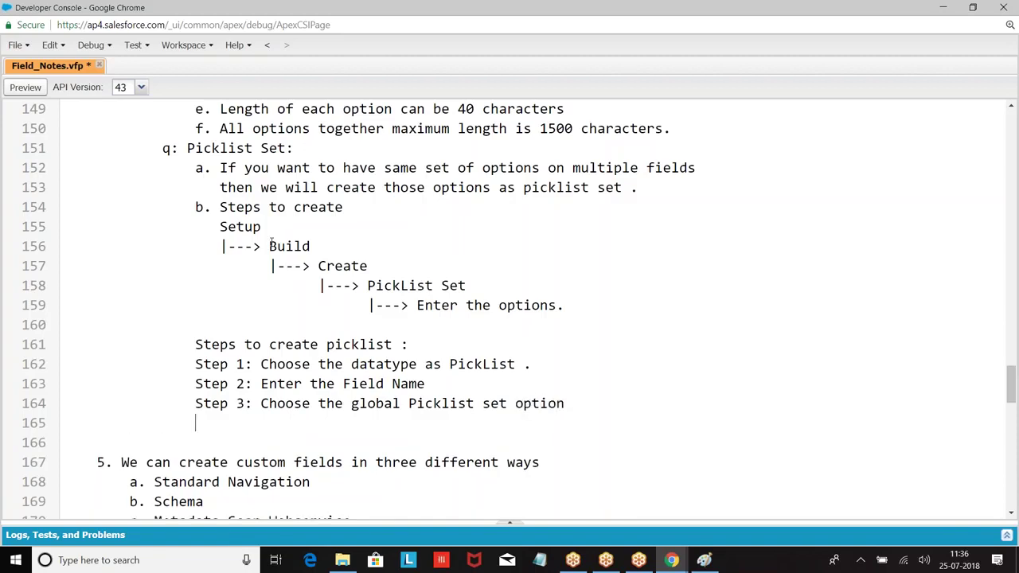
{"action": "type", "text": "E"}
{"action": "key", "text": "BackSpace"}
{"action": "type", "text": "Choose the picklist se"}
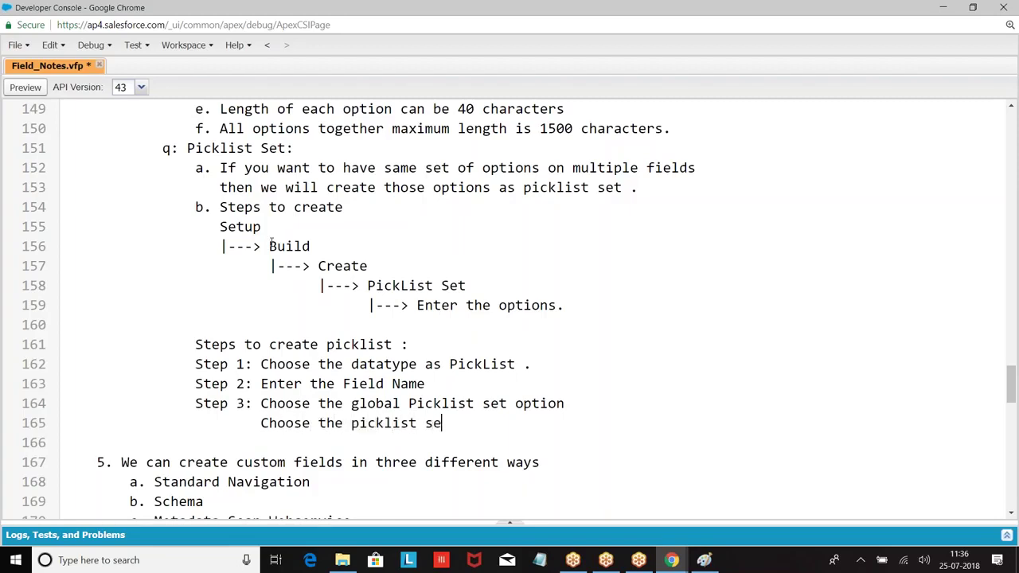
{"action": "type", "text": "t name"}
{"action": "key", "text": "Return"}
{"action": "key", "text": "Return"}
{"action": "key", "text": "Tab"}
{"action": "type", "text": "Step 4: next"}
{"action": "key", "text": "Return"}
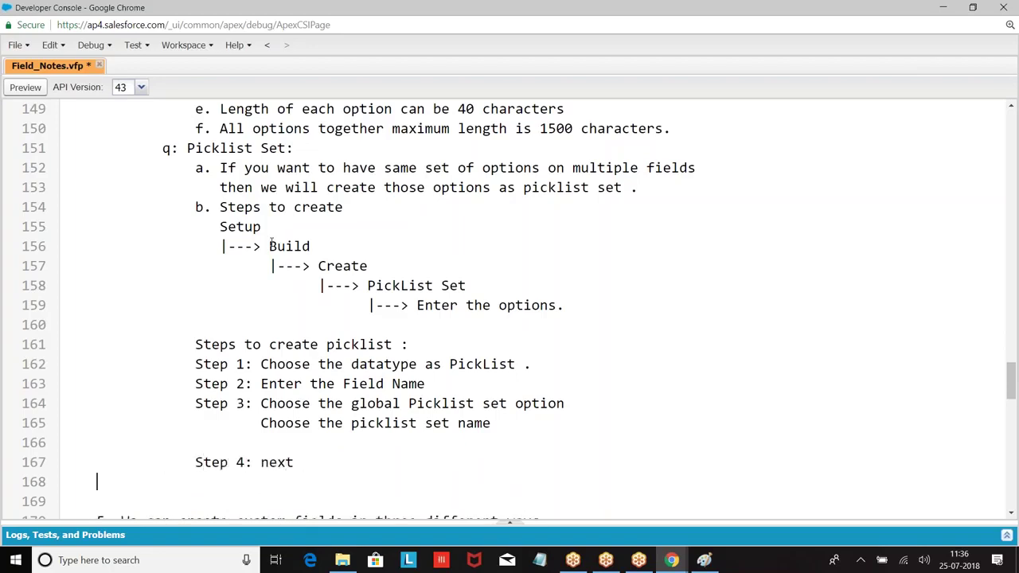
{"action": "type", "text": "Step 4"}
{"action": "key", "text": "BackSpace"}
{"action": "type", "text": "5: bex"}
{"action": "key", "text": "BackSpace"}
{"action": "key", "text": "BackSpace"}
{"action": "key", "text": "BackSpace"}
{"action": "type", "text": "e"}
{"action": "key", "text": "BackSpace"}
{"action": "type", "text": "next"}
{"action": "key", "text": "Return"}
{"action": "key", "text": "Tab"}
{"action": "key", "text": "Tab"}
{"action": "key", "text": "Tab"}
{"action": "type", "text": "Step 6: save"}
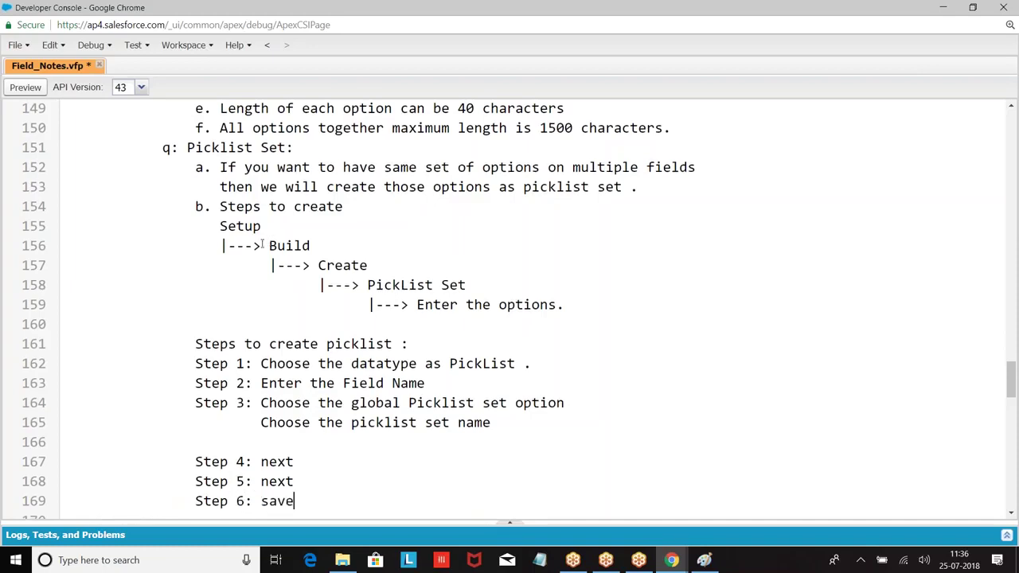
Remove the empty line above Step 4 and save the notes file, dismissing the save error.
{"action": "scroll", "coordinate": [171, 232], "scroll_direction": "down", "scroll_amount": 1}
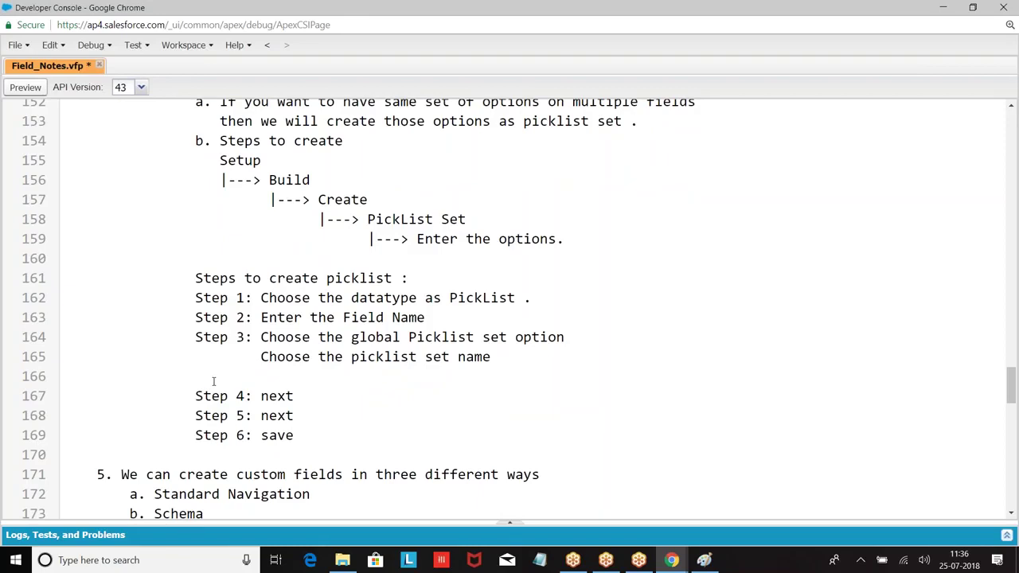
{"action": "key", "text": "BackSpace"}
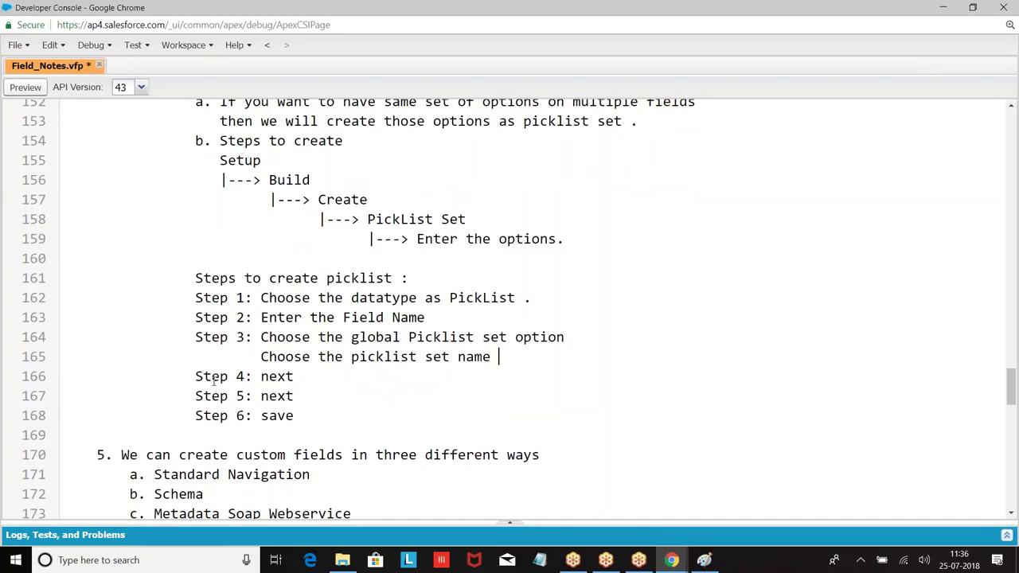
{"action": "key", "text": "ctrl+s"}
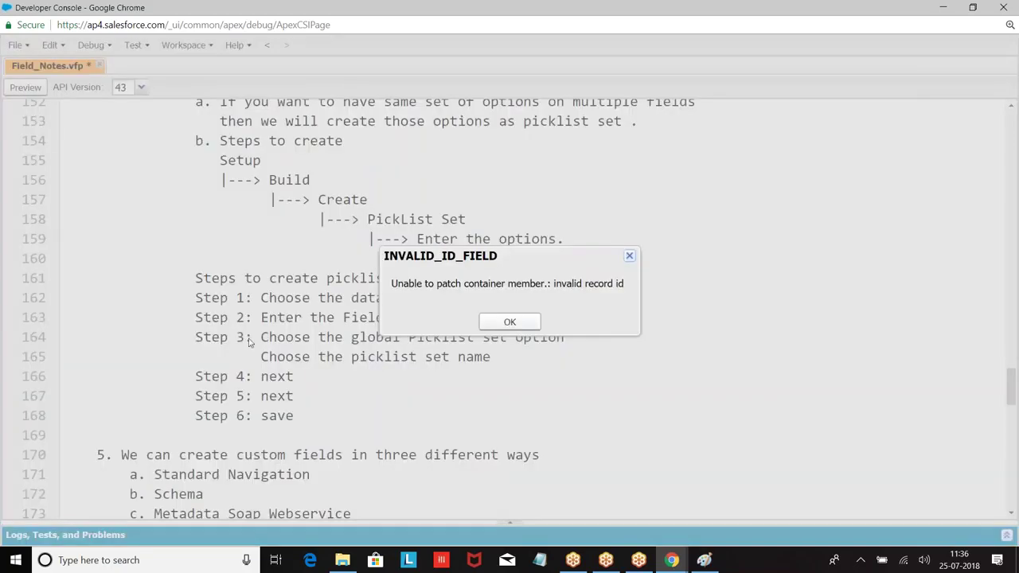
{"action": "left_click", "coordinate": [510, 322]}
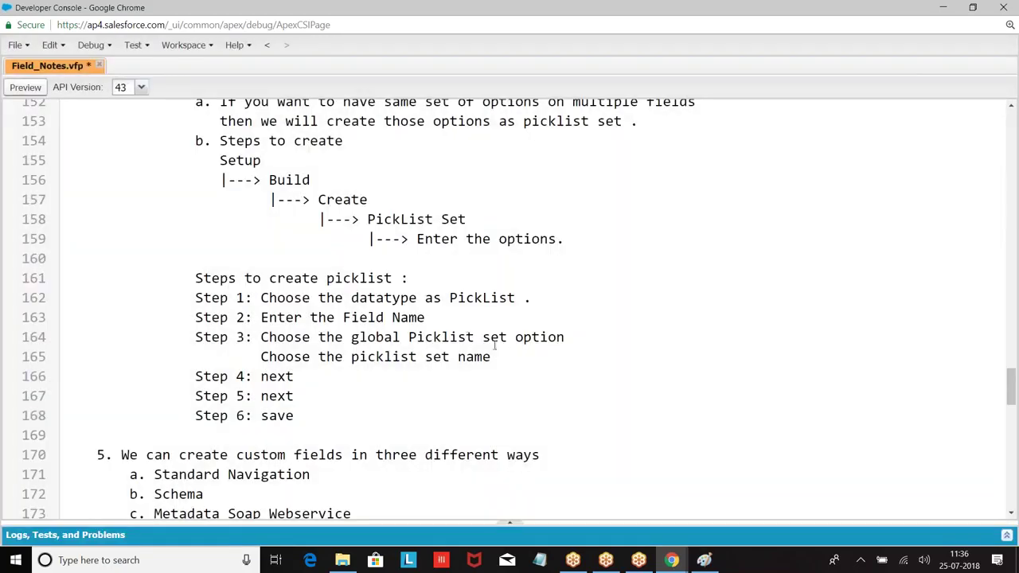
Bring the New Payment browser window back into view.
{"action": "mouse_move", "coordinate": [671, 559]}
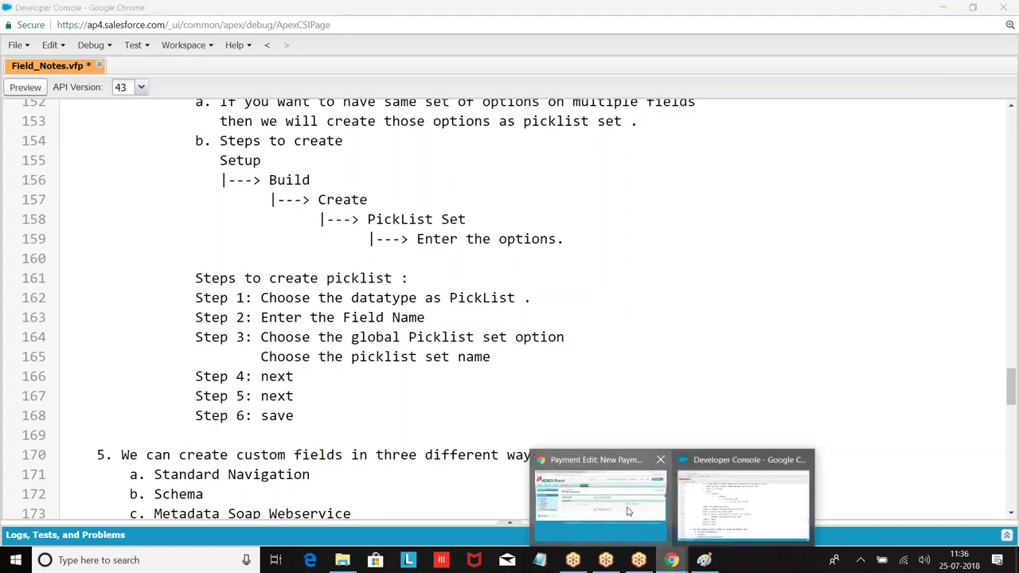
{"action": "left_click", "coordinate": [648, 510]}
{"action": "left_click", "coordinate": [1012, 193]}
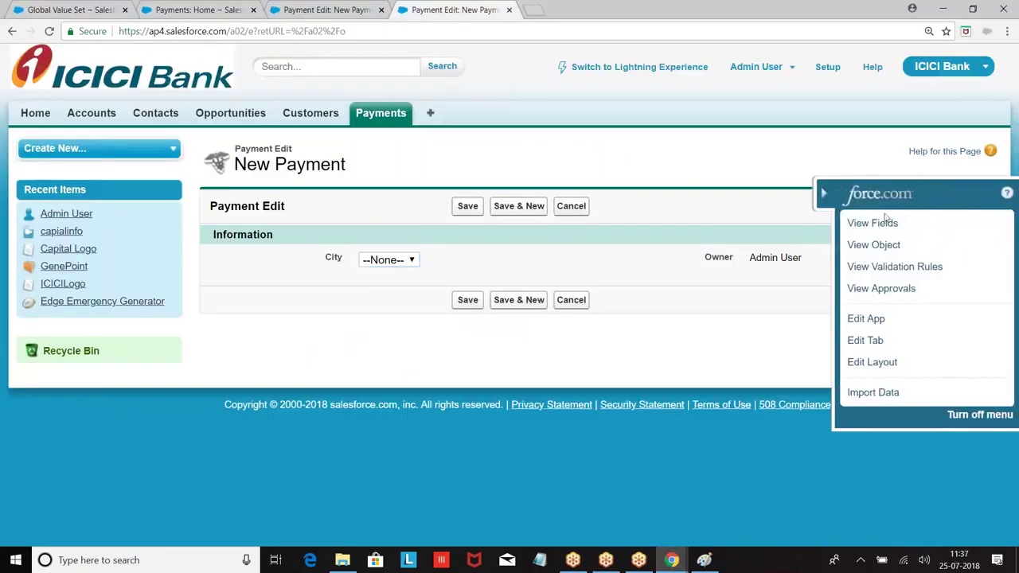
Start another Picklist field on Payment and select the Cities global value set.
{"action": "left_click", "coordinate": [859, 223]}
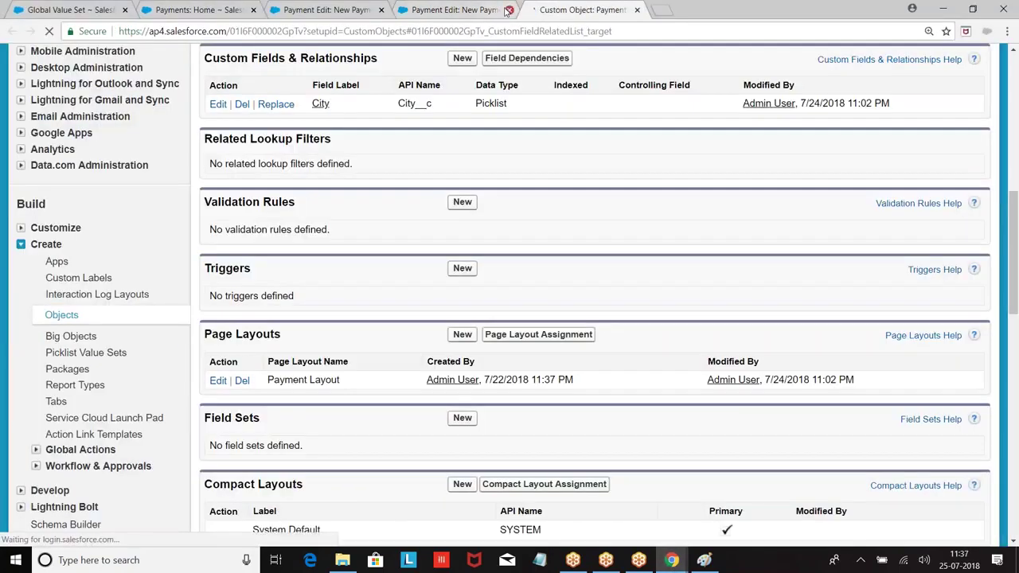
{"action": "left_click", "coordinate": [462, 59]}
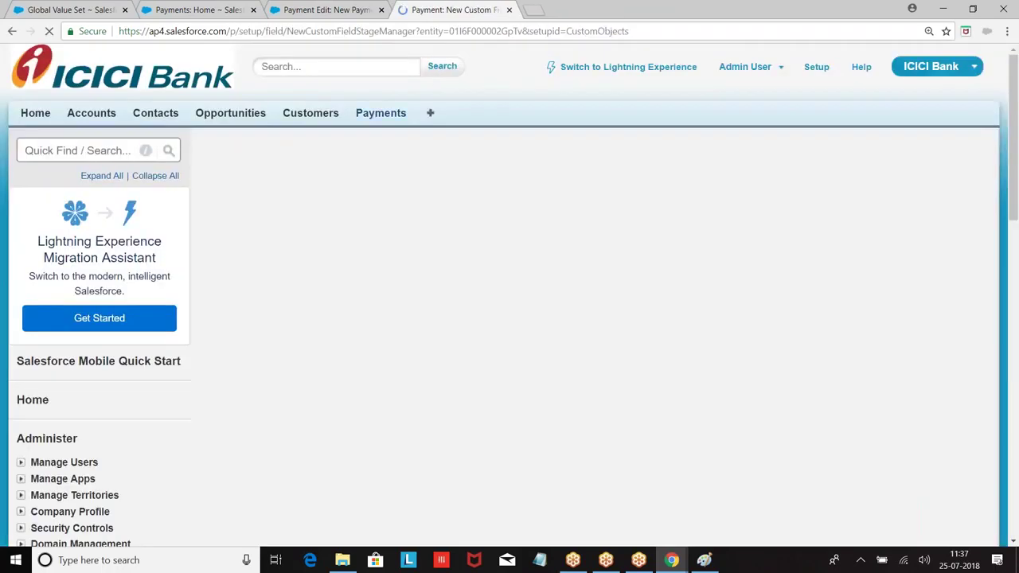
{"action": "scroll", "coordinate": [369, 212], "scroll_direction": "down", "scroll_amount": 3}
{"action": "scroll", "coordinate": [369, 212], "scroll_direction": "down", "scroll_amount": 4}
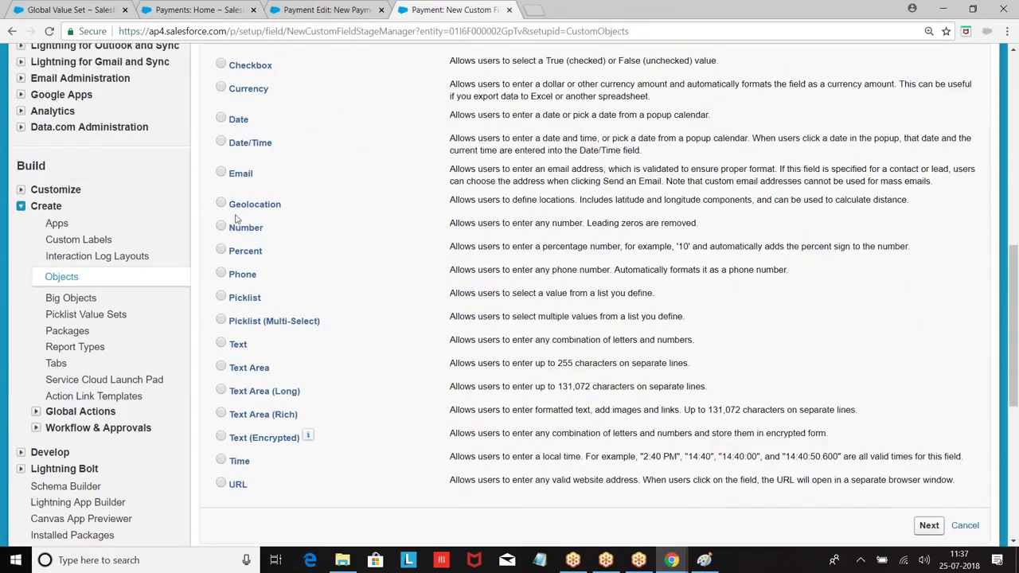
{"action": "left_click", "coordinate": [229, 297]}
{"action": "left_click", "coordinate": [929, 525]}
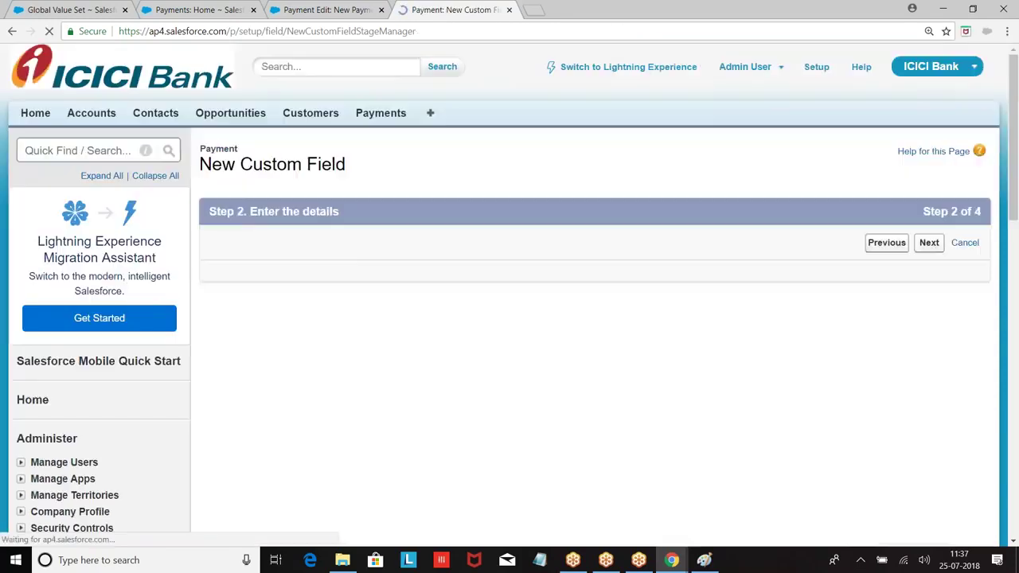
{"action": "scroll", "coordinate": [557, 242], "scroll_direction": "down", "scroll_amount": 2}
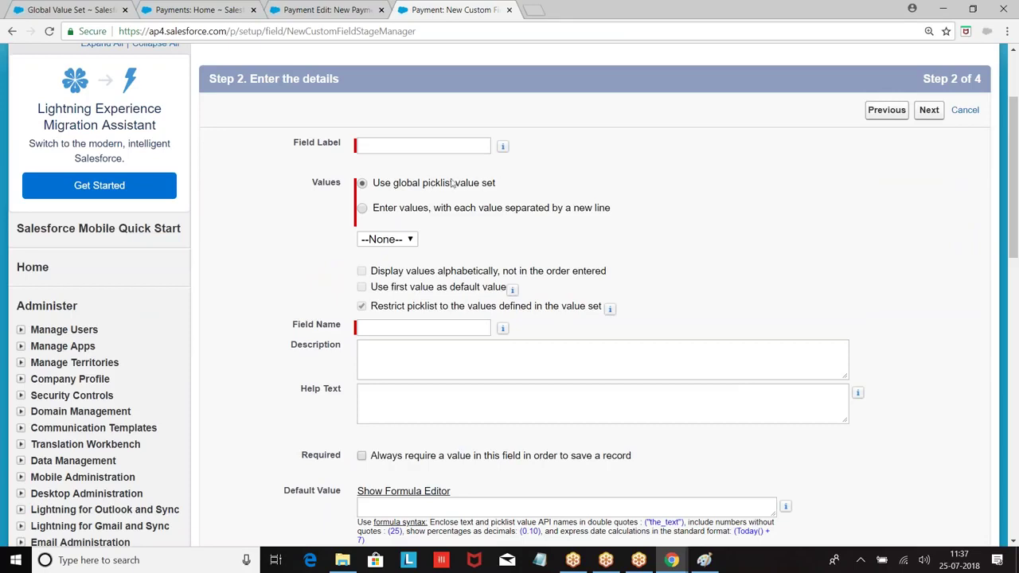
{"action": "left_click", "coordinate": [402, 243]}
{"action": "left_click", "coordinate": [376, 278]}
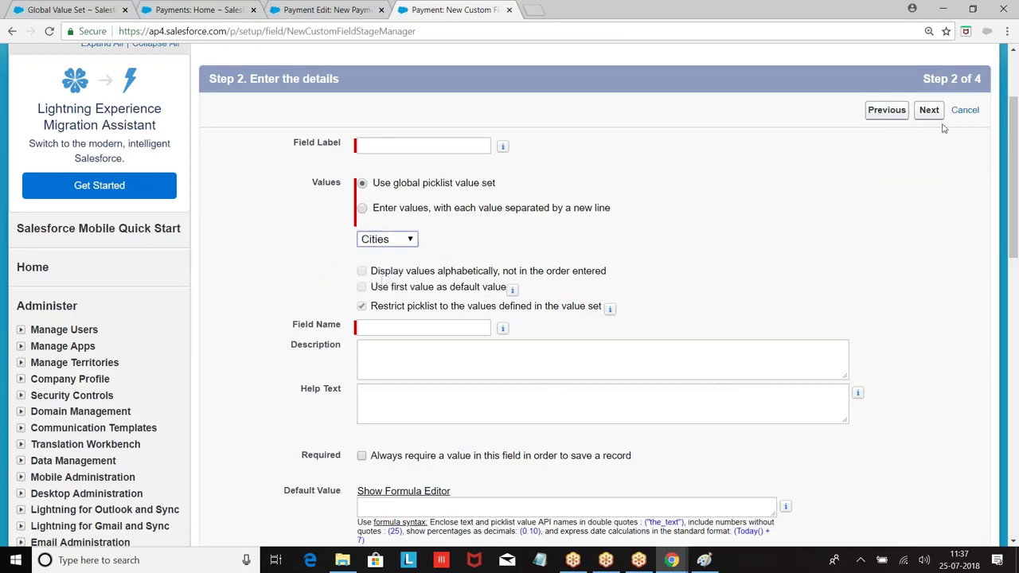
Cancel the Payment field without saving and go to the Customers home page.
{"action": "left_click", "coordinate": [362, 209]}
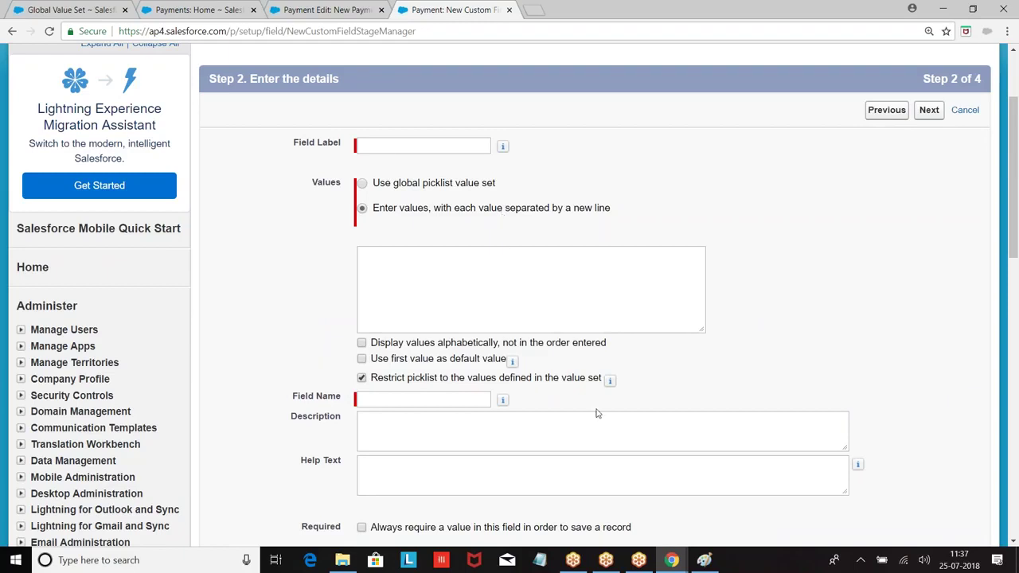
{"action": "scroll", "coordinate": [598, 413], "scroll_direction": "up", "scroll_amount": 3}
{"action": "left_click", "coordinate": [966, 244]}
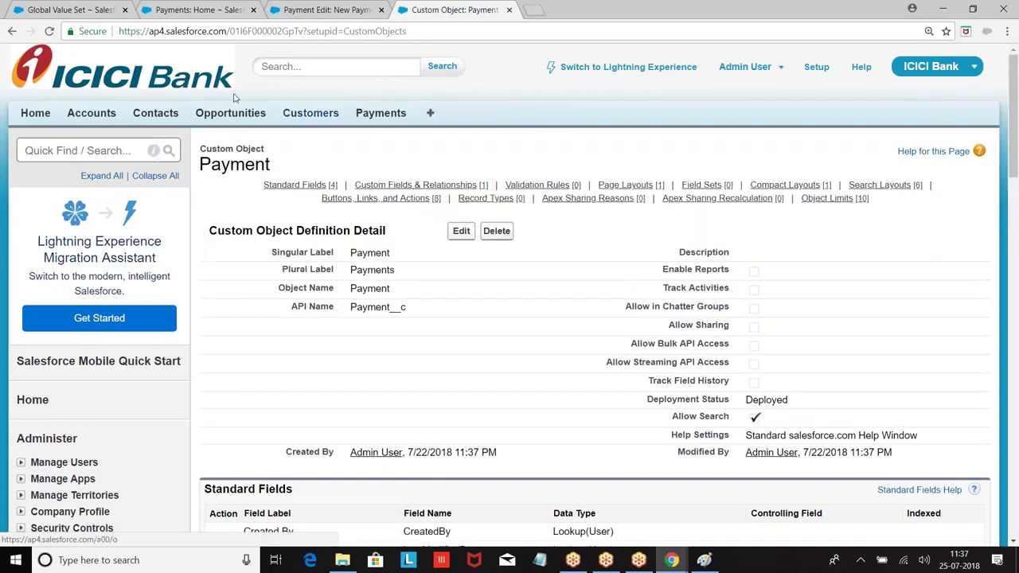
{"action": "left_click", "coordinate": [304, 116]}
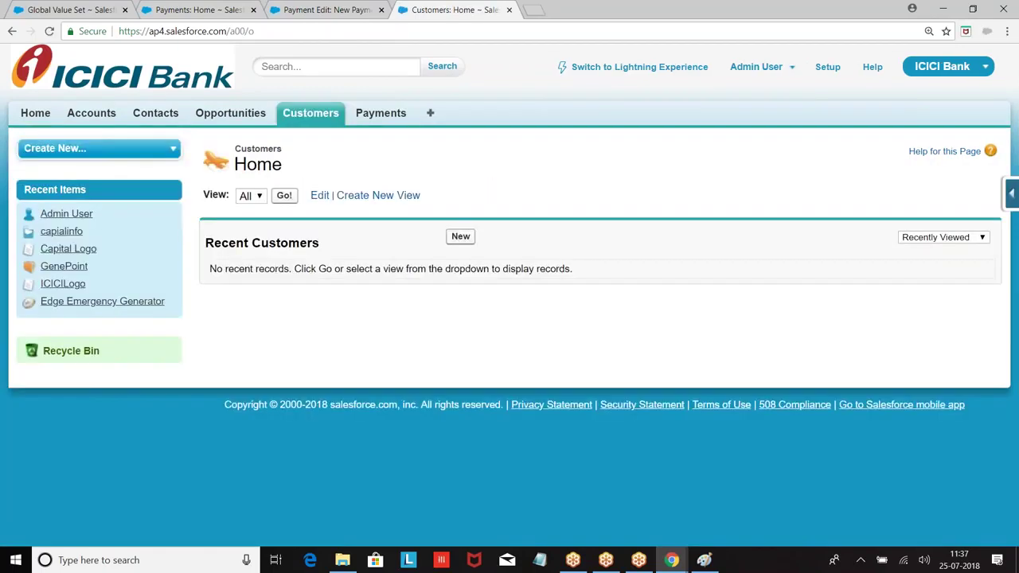
Start a new Picklist (Multi-Select) custom field on the Customer object.
{"action": "left_click", "coordinate": [1012, 193]}
{"action": "left_click", "coordinate": [871, 223]}
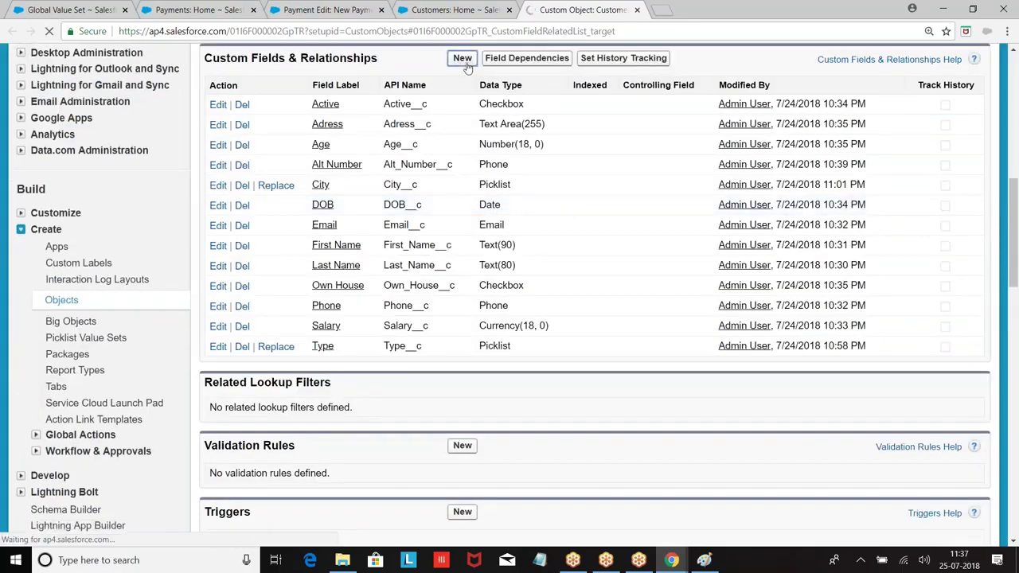
{"action": "scroll", "coordinate": [350, 259], "scroll_direction": "down", "scroll_amount": 5}
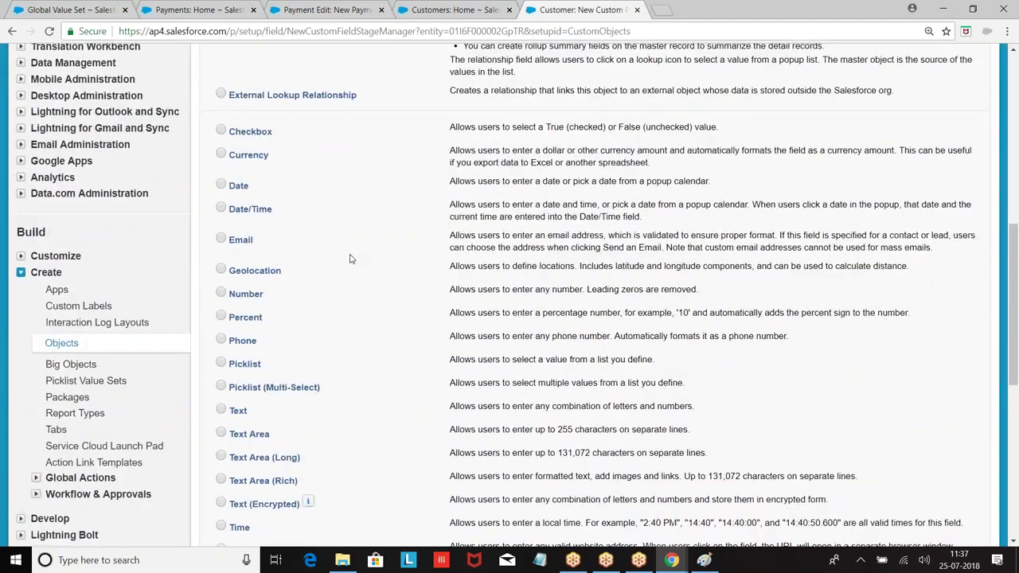
{"action": "scroll", "coordinate": [350, 259], "scroll_direction": "down", "scroll_amount": 1}
{"action": "left_click", "coordinate": [222, 320]}
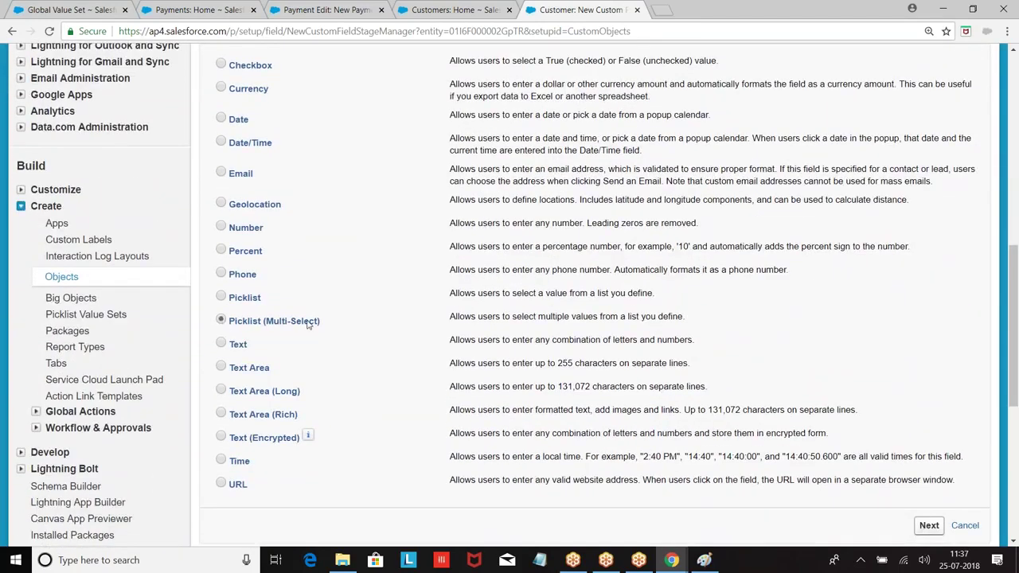
{"action": "scroll", "coordinate": [585, 297], "scroll_direction": "down", "scroll_amount": 1}
{"action": "left_click", "coordinate": [929, 391]}
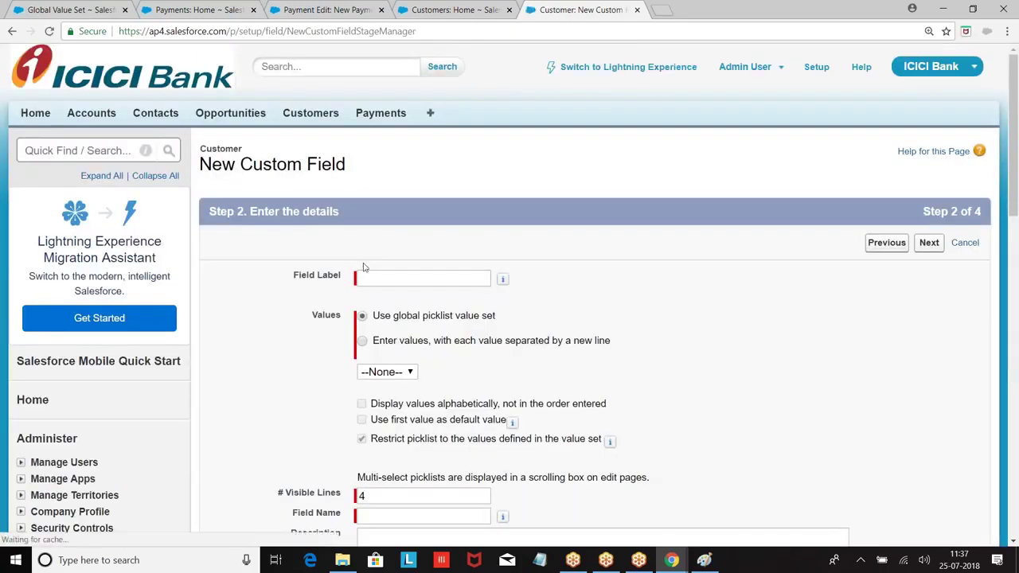
Label it Languages and enter values Telugu, Hindi, English, Tamil and Kannada.
{"action": "left_click", "coordinate": [368, 280]}
{"action": "type", "text": "Lan"}
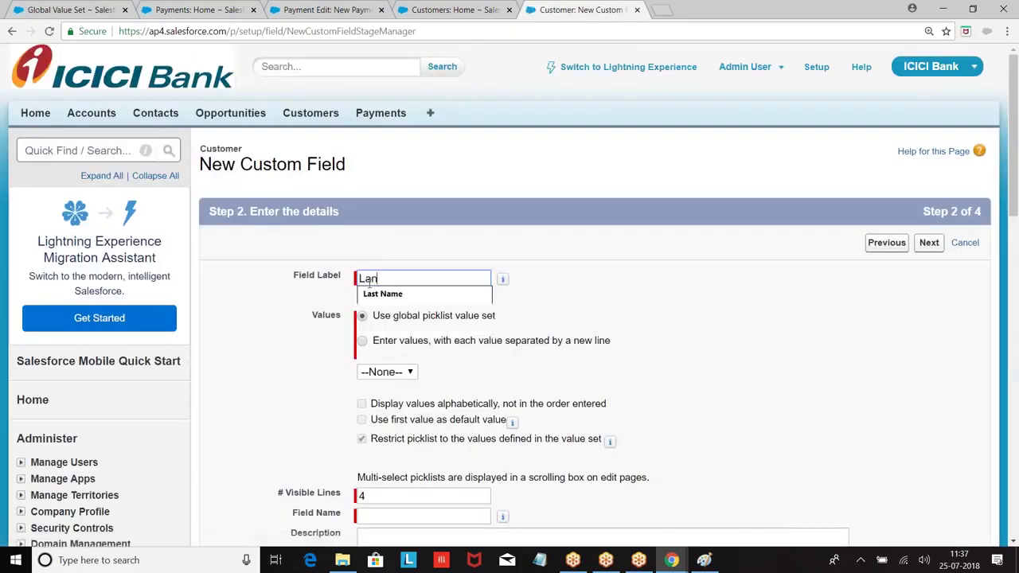
{"action": "type", "text": "guages"}
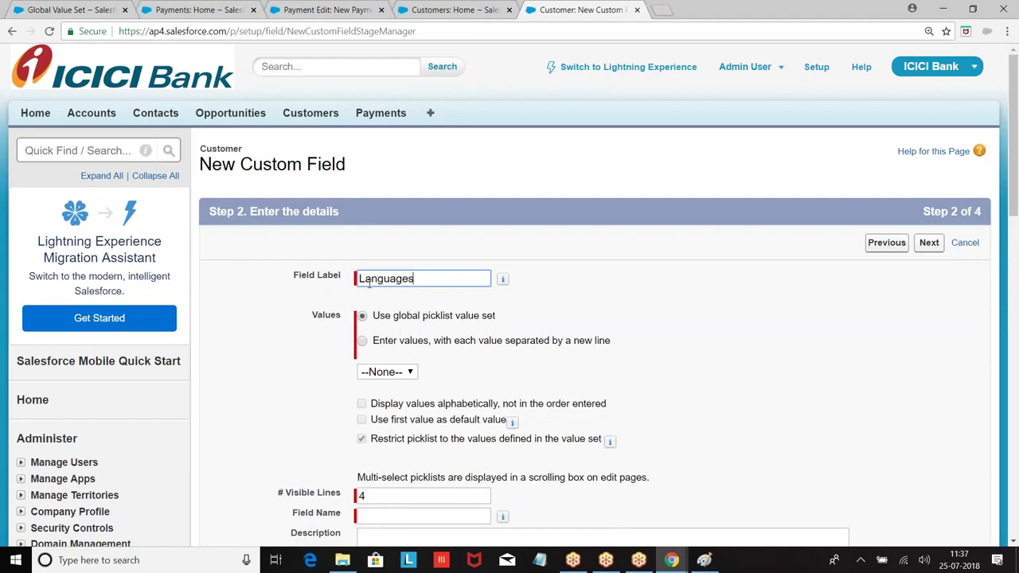
{"action": "left_click", "coordinate": [582, 256]}
{"action": "scroll", "coordinate": [582, 256], "scroll_direction": "down", "scroll_amount": 3}
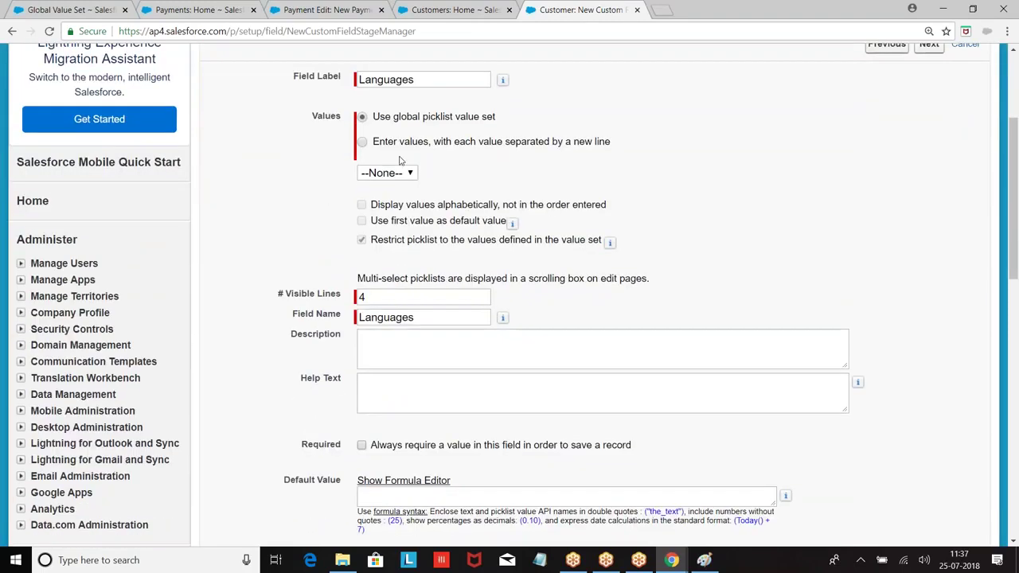
{"action": "left_click", "coordinate": [363, 142]}
{"action": "left_click", "coordinate": [387, 192]}
{"action": "type", "text": "Telugu"}
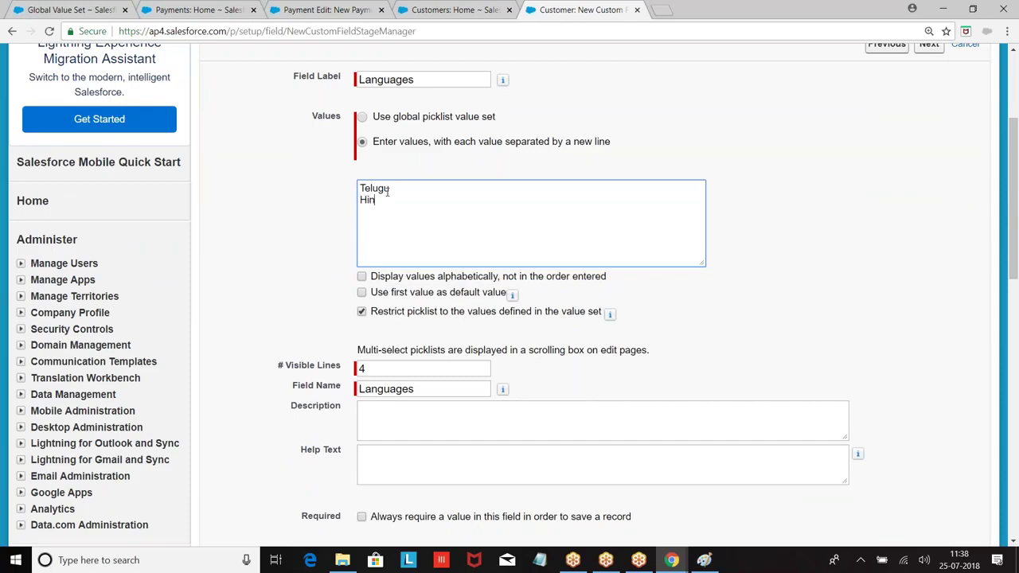
{"action": "type", "text": " Hindi Engilsh"}
{"action": "key", "text": "Return"}
{"action": "key", "text": "BackSpace"}
{"action": "key", "text": "BackSpace"}
{"action": "type", "text": "ish"}
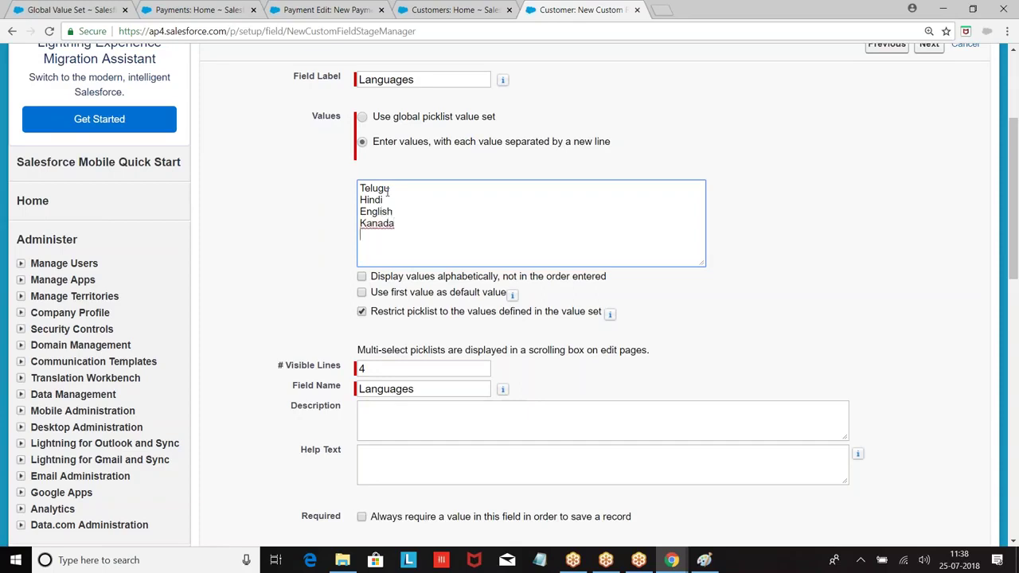
{"action": "type", "text": "Tamil"}
{"action": "right_click", "coordinate": [371, 224]}
{"action": "left_click", "coordinate": [435, 234]}
Sort the values alphabetically, save the Languages field, and return to Customers home.
{"action": "scroll", "coordinate": [460, 218], "scroll_direction": "down", "scroll_amount": 1}
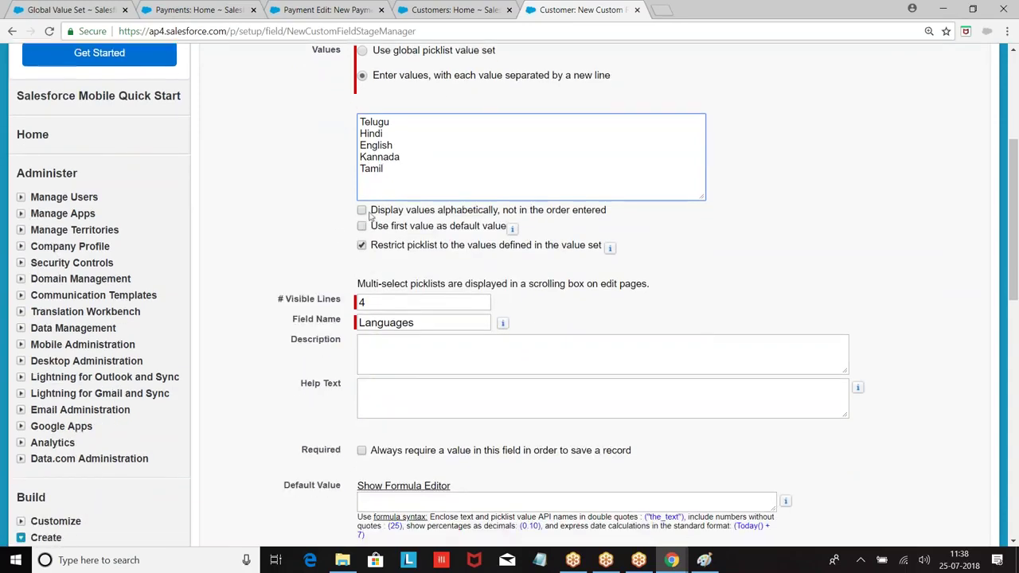
{"action": "left_click", "coordinate": [363, 210]}
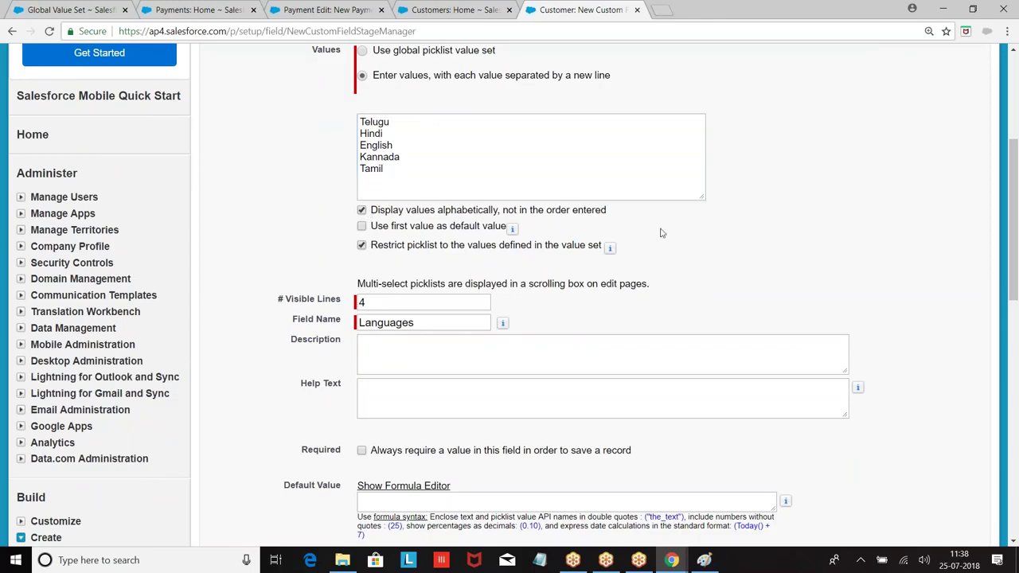
{"action": "scroll", "coordinate": [344, 226], "scroll_direction": "down", "scroll_amount": 3}
{"action": "left_click", "coordinate": [929, 374]}
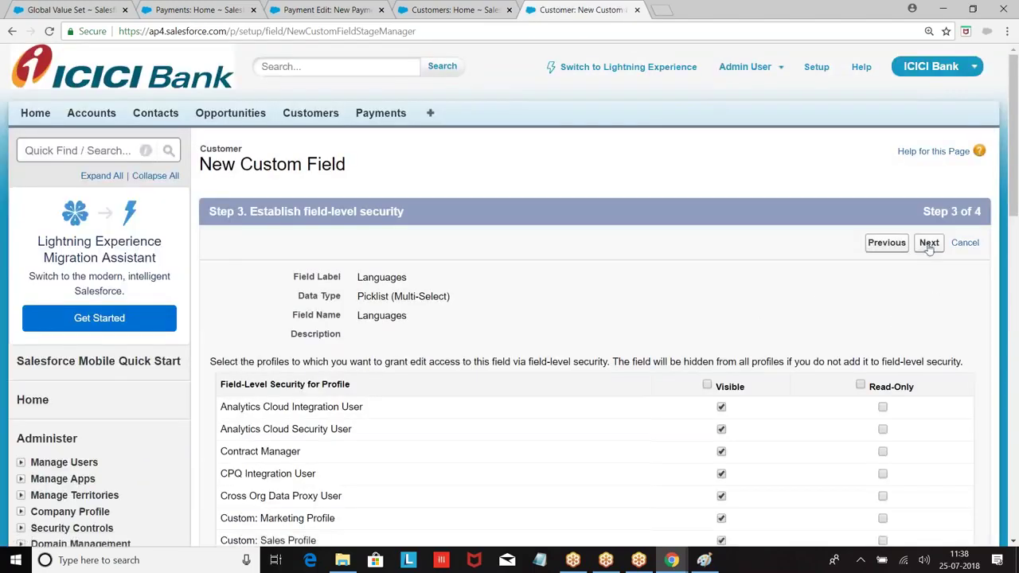
{"action": "left_click", "coordinate": [929, 243]}
{"action": "left_click", "coordinate": [927, 246]}
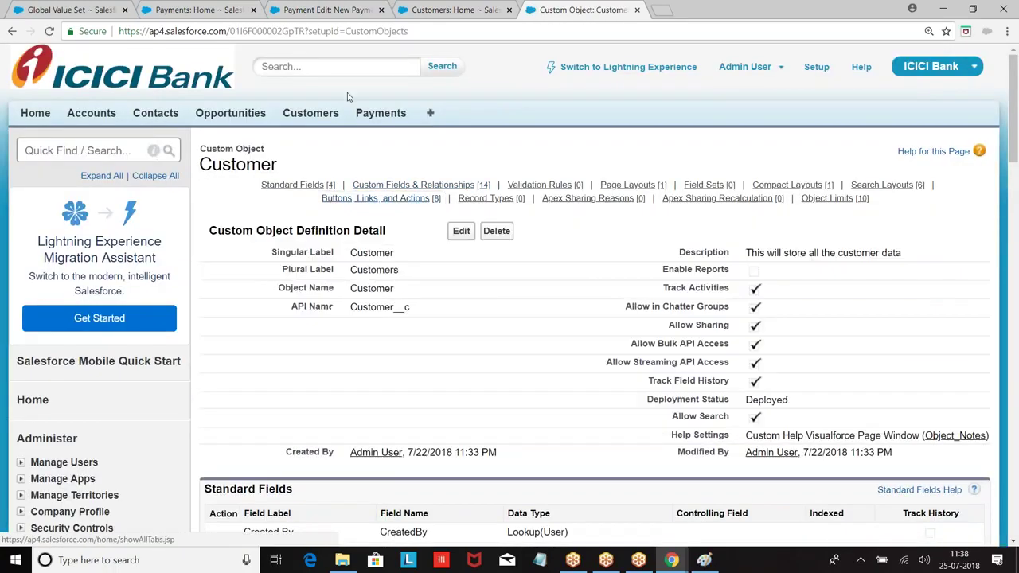
{"action": "left_click", "coordinate": [315, 117]}
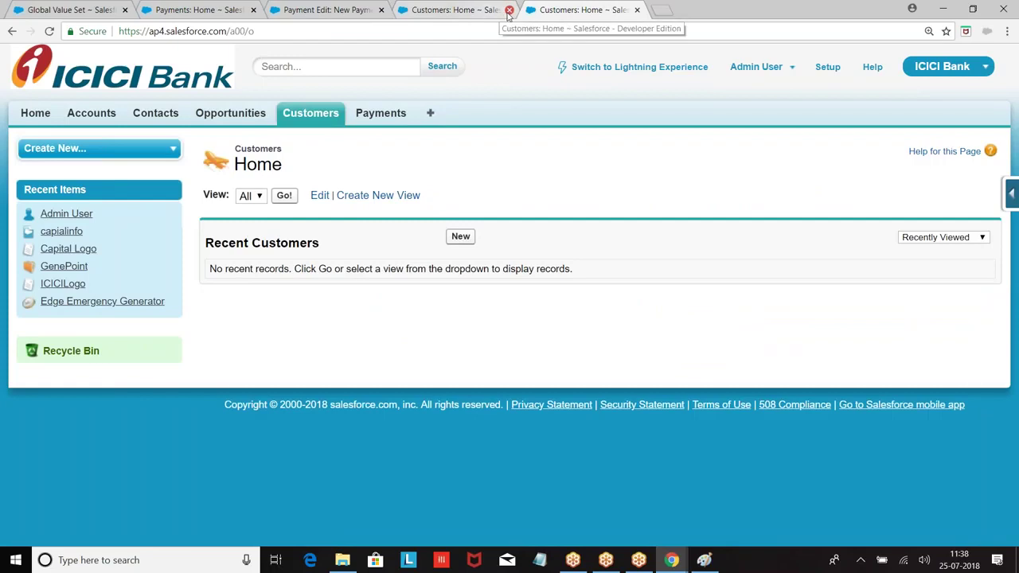
Close the duplicate Customers tab and the New Payment form.
{"action": "left_click", "coordinate": [509, 11]}
{"action": "left_click", "coordinate": [362, 10]}
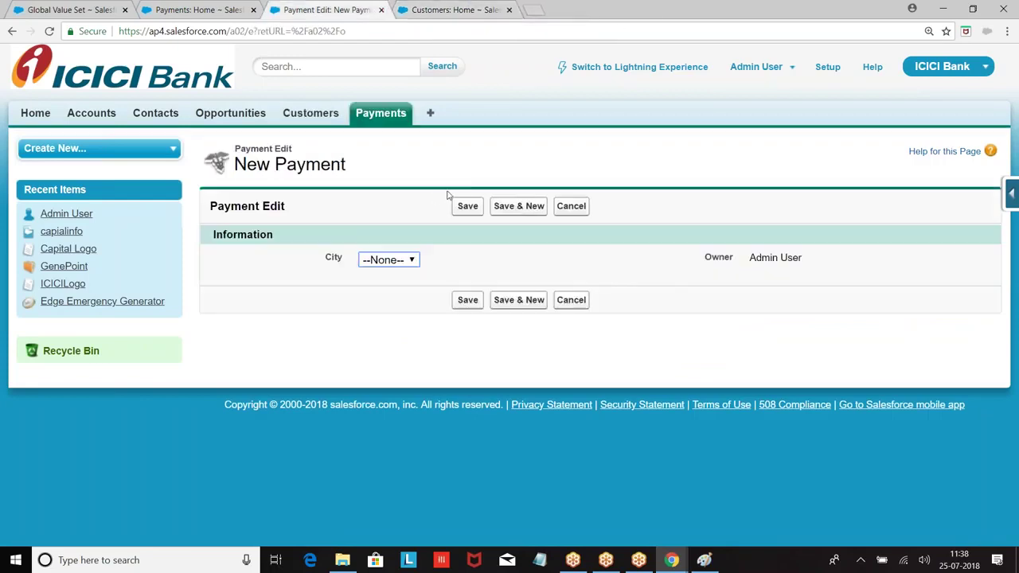
{"action": "left_click", "coordinate": [381, 10]}
On a New Customer form, move English, Hindi and Kannada to Chosen, then view Customer's fields.
{"action": "left_click", "coordinate": [461, 237]}
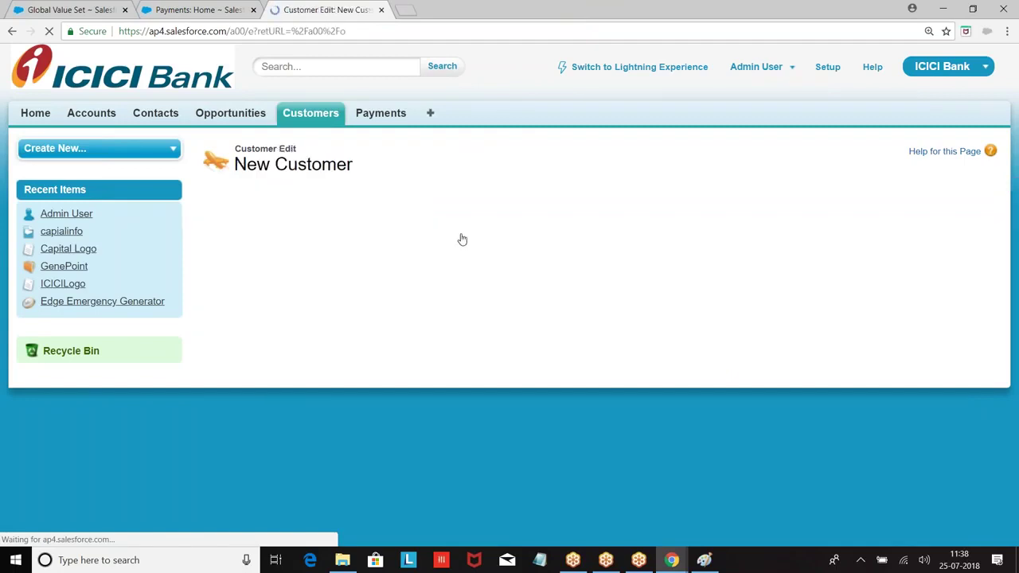
{"action": "scroll", "coordinate": [544, 282], "scroll_direction": "down", "scroll_amount": 1}
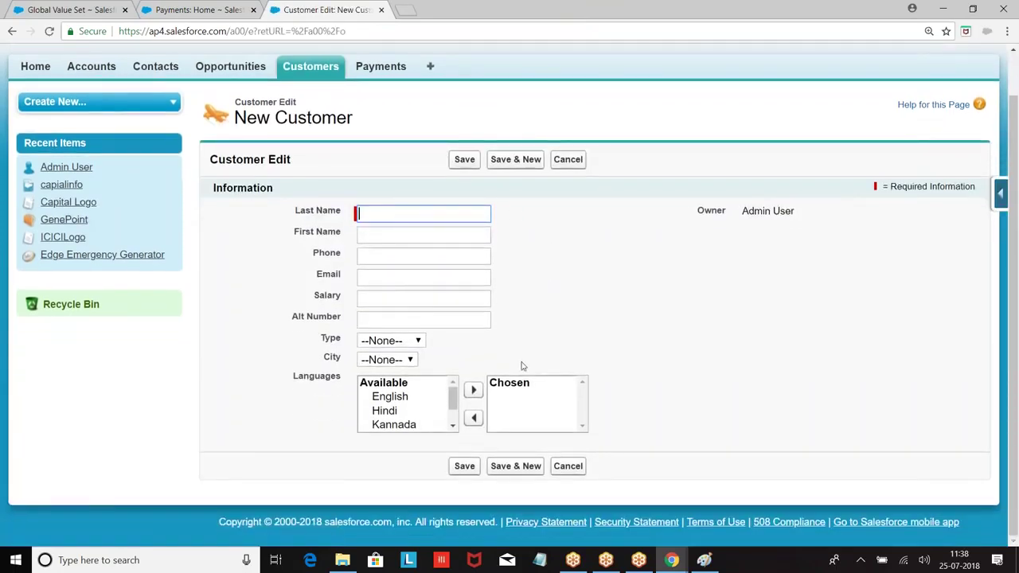
{"action": "left_click_drag", "start_coordinate": [409, 412], "coordinate": [390, 397]}
{"action": "left_click", "coordinate": [473, 391]}
{"action": "left_click", "coordinate": [402, 397]}
{"action": "left_click", "coordinate": [464, 390]}
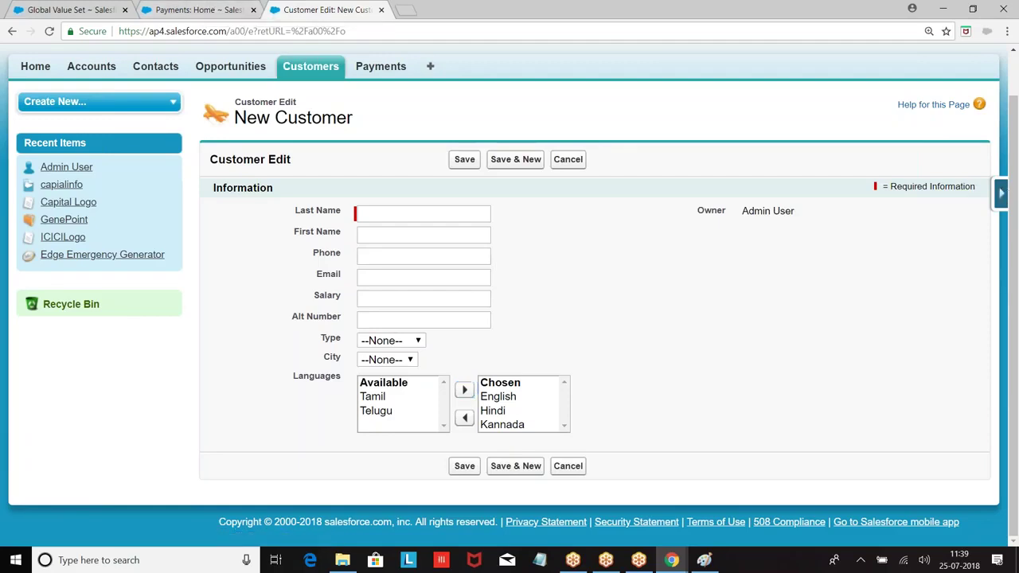
{"action": "left_click", "coordinate": [1004, 191]}
{"action": "left_click", "coordinate": [860, 224]}
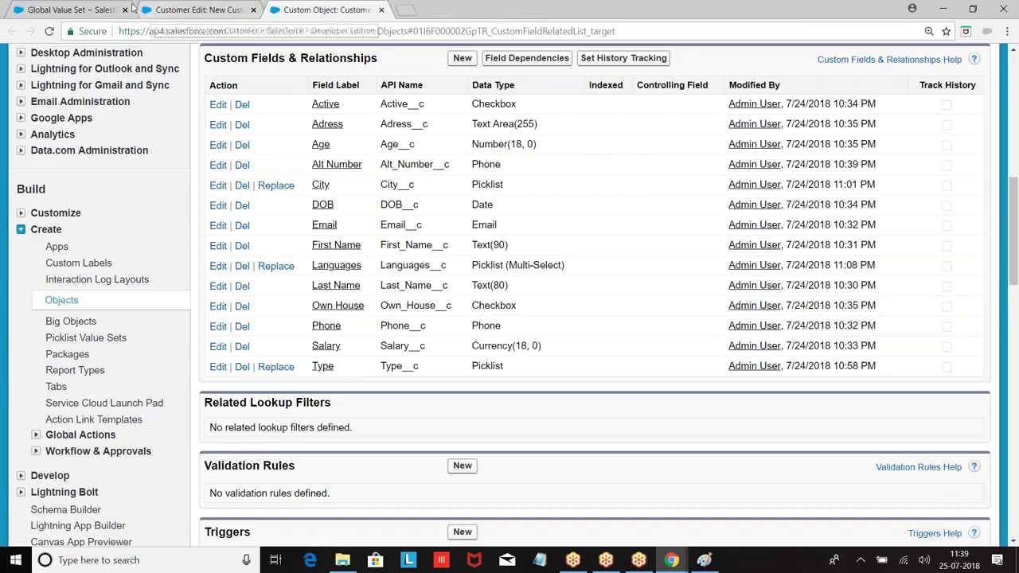
Close the Global Value Set tab and re-save the City field unchanged via Edit.
{"action": "left_click", "coordinate": [124, 10]}
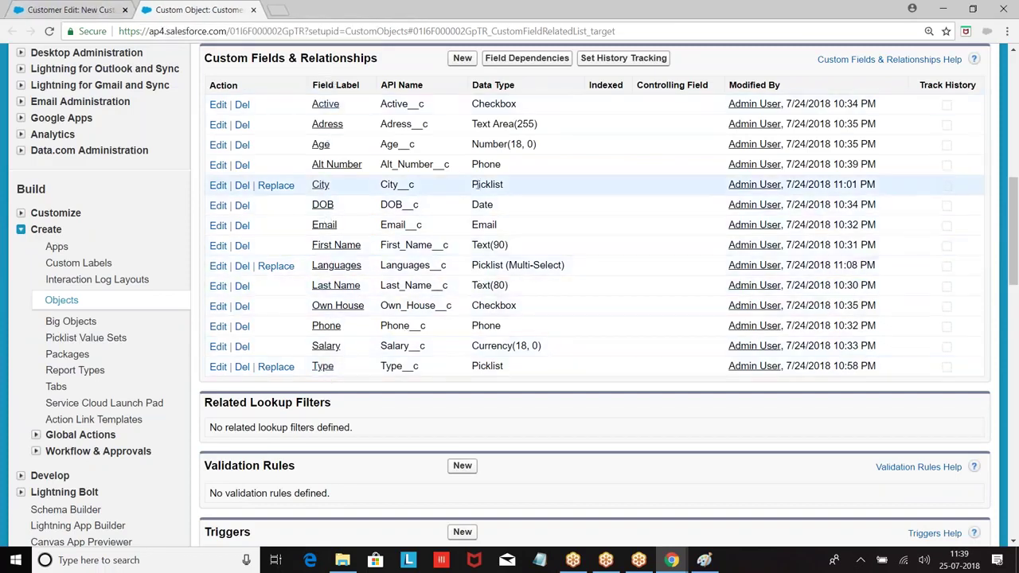
{"action": "left_click", "coordinate": [321, 184]}
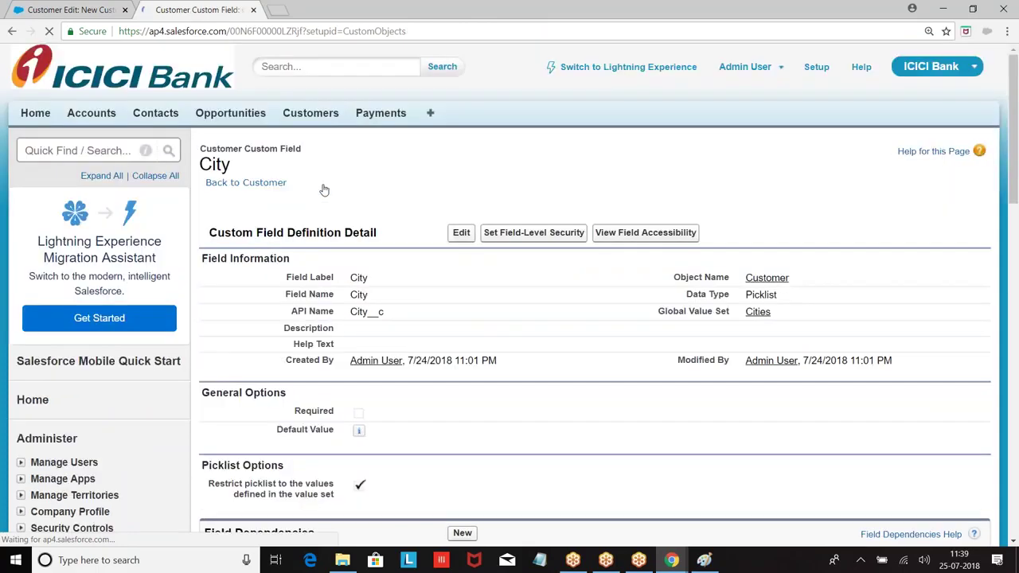
{"action": "scroll", "coordinate": [323, 188], "scroll_direction": "down", "scroll_amount": 2}
{"action": "scroll", "coordinate": [323, 189], "scroll_direction": "down", "scroll_amount": 5}
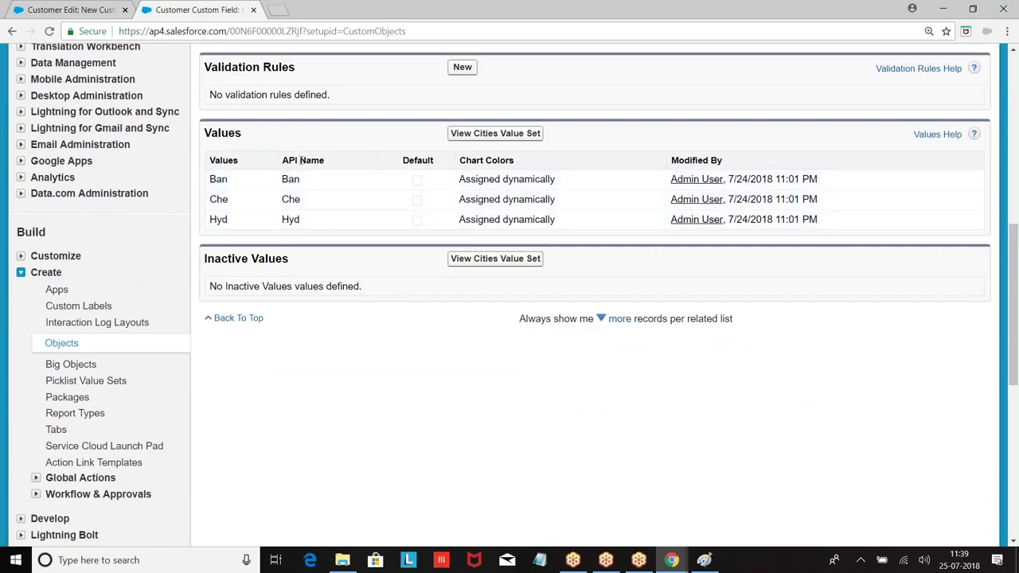
{"action": "scroll", "coordinate": [364, 221], "scroll_direction": "up", "scroll_amount": 1}
{"action": "scroll", "coordinate": [365, 220], "scroll_direction": "up", "scroll_amount": 3}
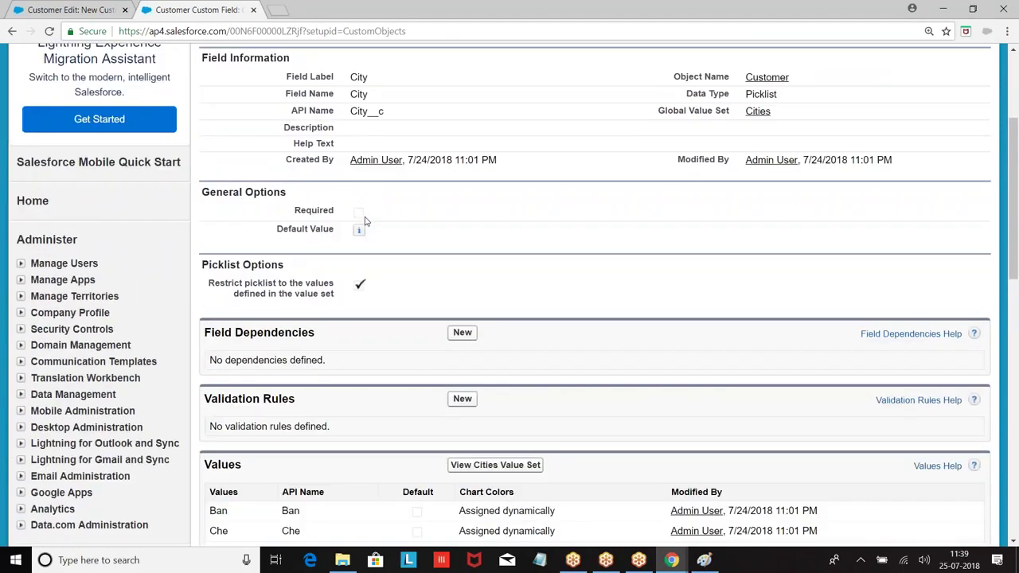
{"action": "scroll", "coordinate": [366, 221], "scroll_direction": "up", "scroll_amount": 3}
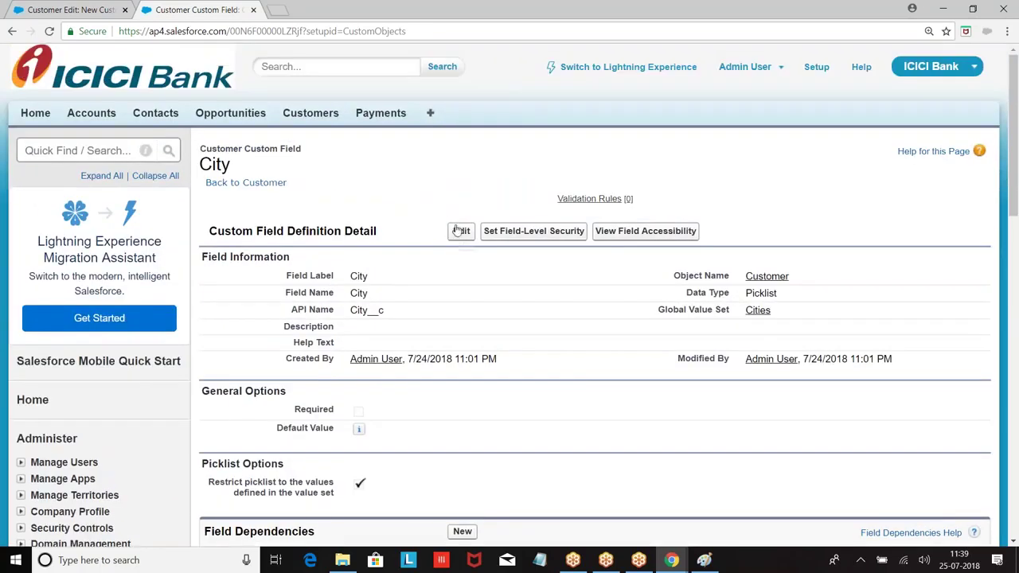
{"action": "left_click", "coordinate": [460, 233]}
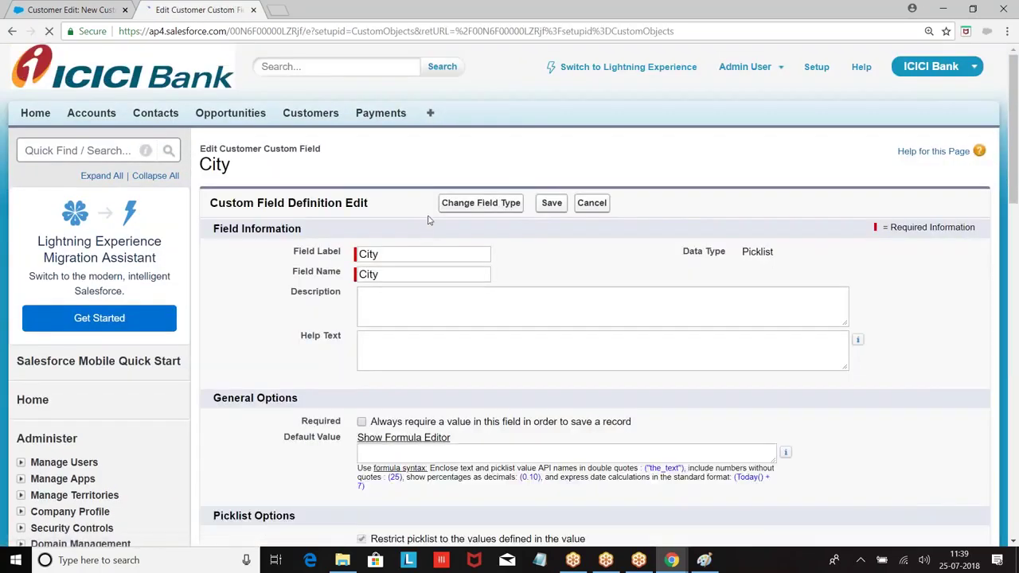
{"action": "scroll", "coordinate": [531, 266], "scroll_direction": "down", "scroll_amount": 4}
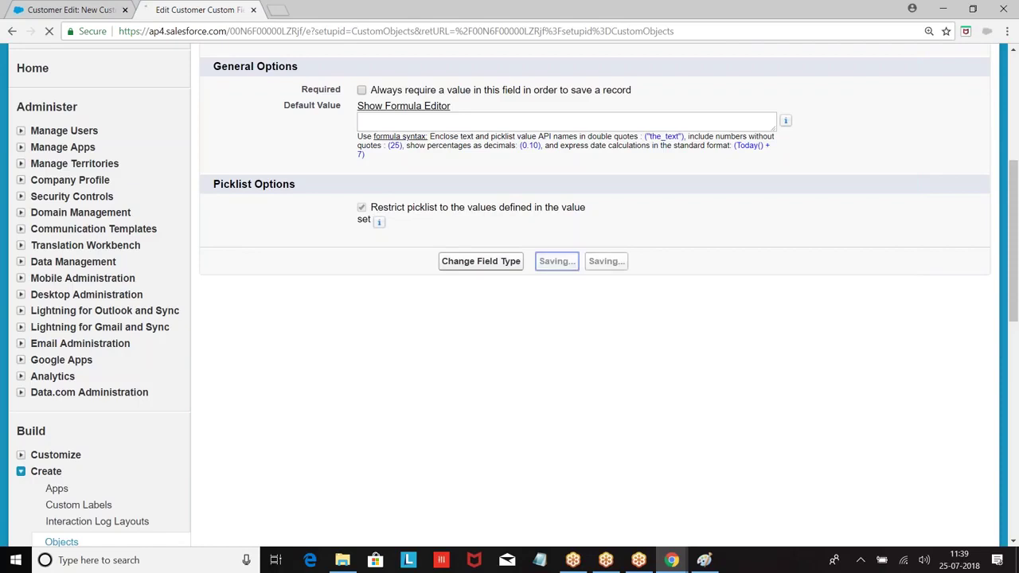
{"action": "left_click", "coordinate": [550, 262]}
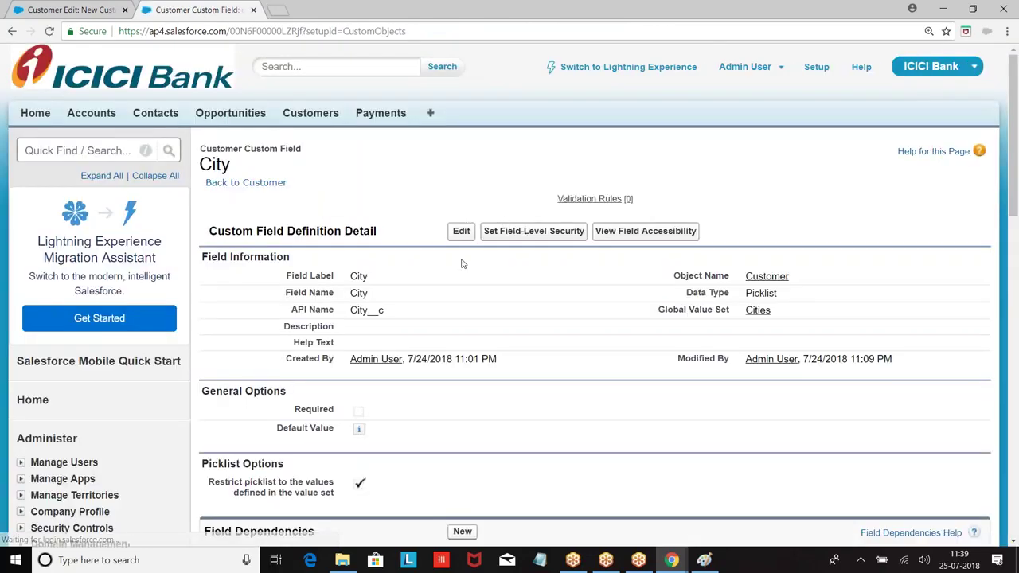
Return to the Customer object and open the Type picklist field's details.
{"action": "scroll", "coordinate": [461, 265], "scroll_direction": "down", "scroll_amount": 1}
{"action": "scroll", "coordinate": [460, 268], "scroll_direction": "down", "scroll_amount": 5}
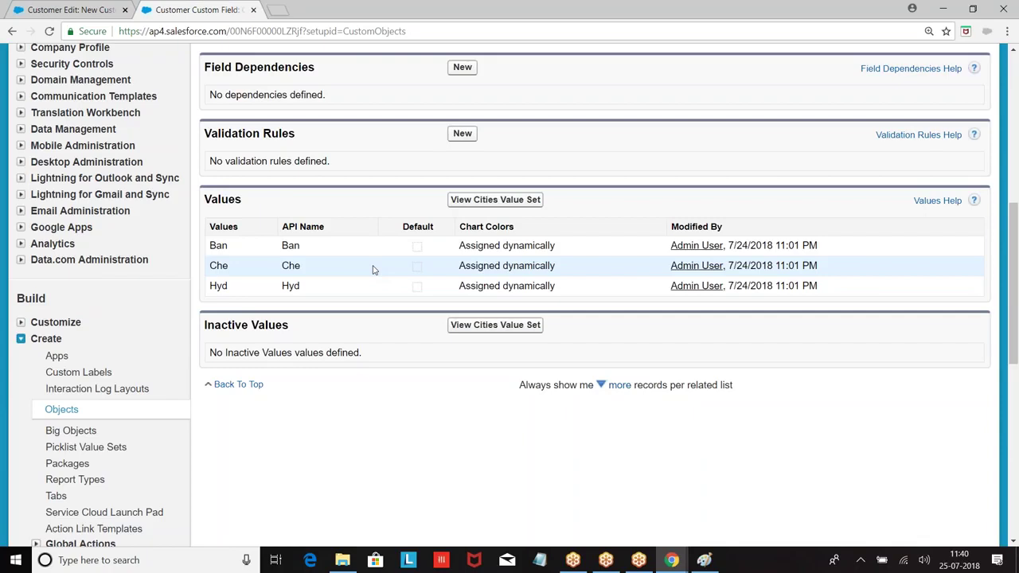
{"action": "scroll", "coordinate": [373, 269], "scroll_direction": "up", "scroll_amount": 6}
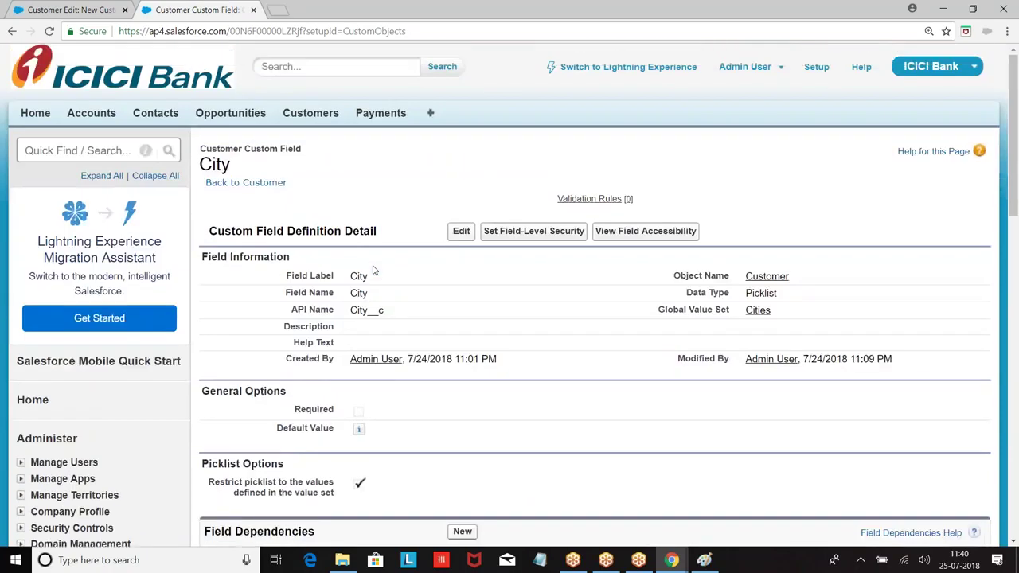
{"action": "left_click", "coordinate": [249, 183]}
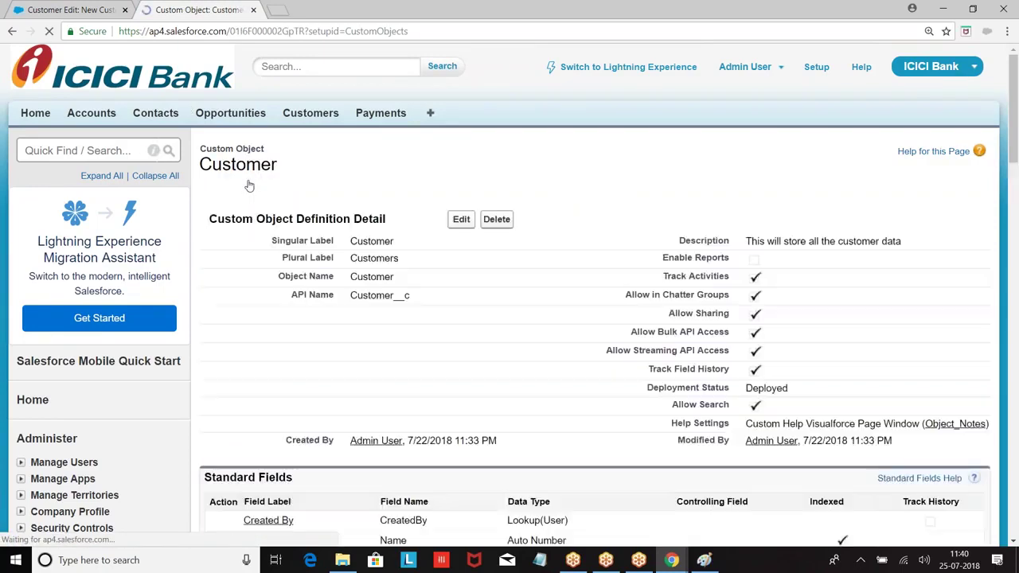
{"action": "scroll", "coordinate": [249, 191], "scroll_direction": "down", "scroll_amount": 5}
{"action": "scroll", "coordinate": [318, 239], "scroll_direction": "down", "scroll_amount": 2}
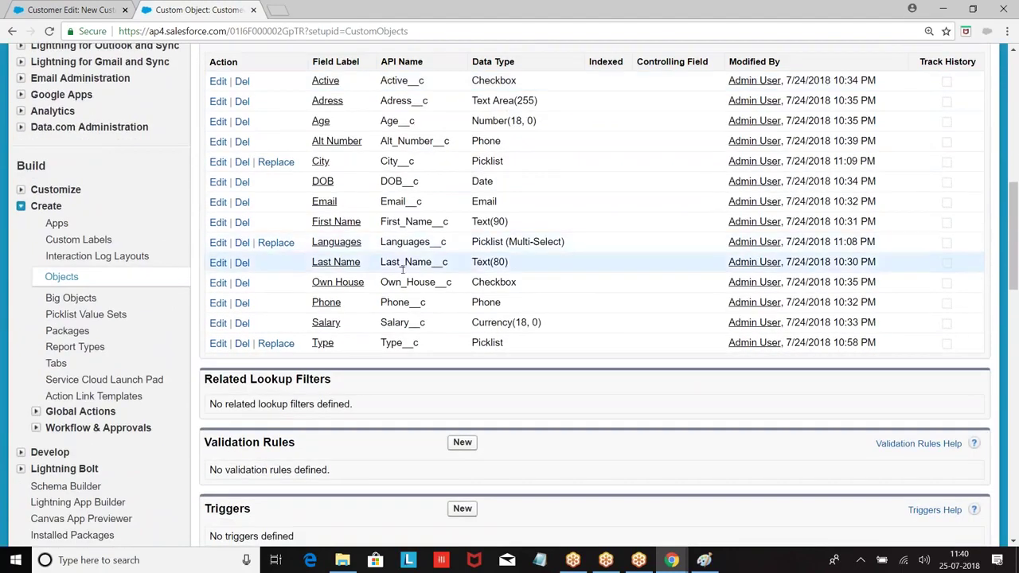
{"action": "left_click", "coordinate": [323, 344]}
{"action": "scroll", "coordinate": [421, 209], "scroll_direction": "down", "scroll_amount": 6}
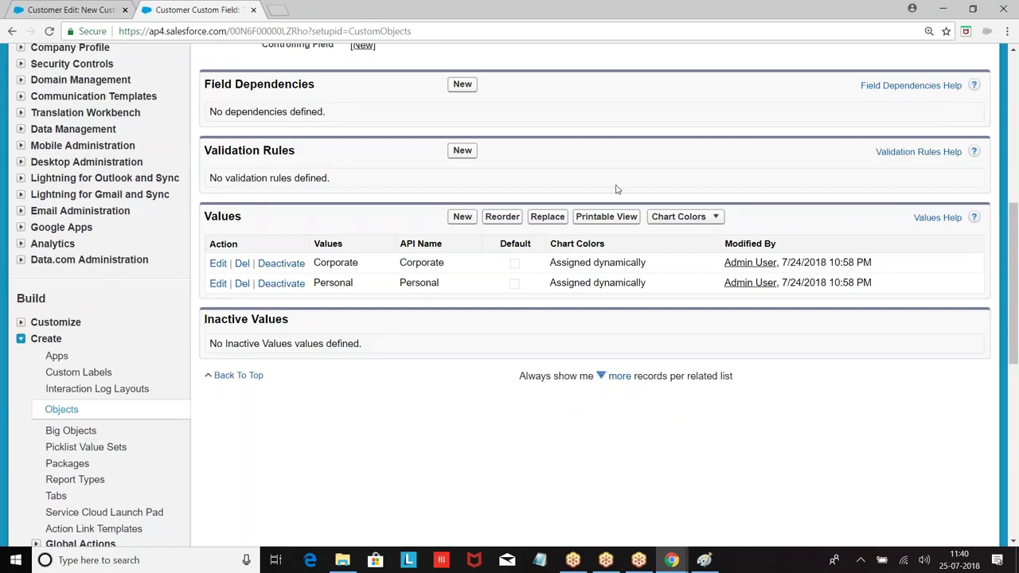
Add a new Govt Aided value to the Type picklist.
{"action": "left_click", "coordinate": [463, 217]}
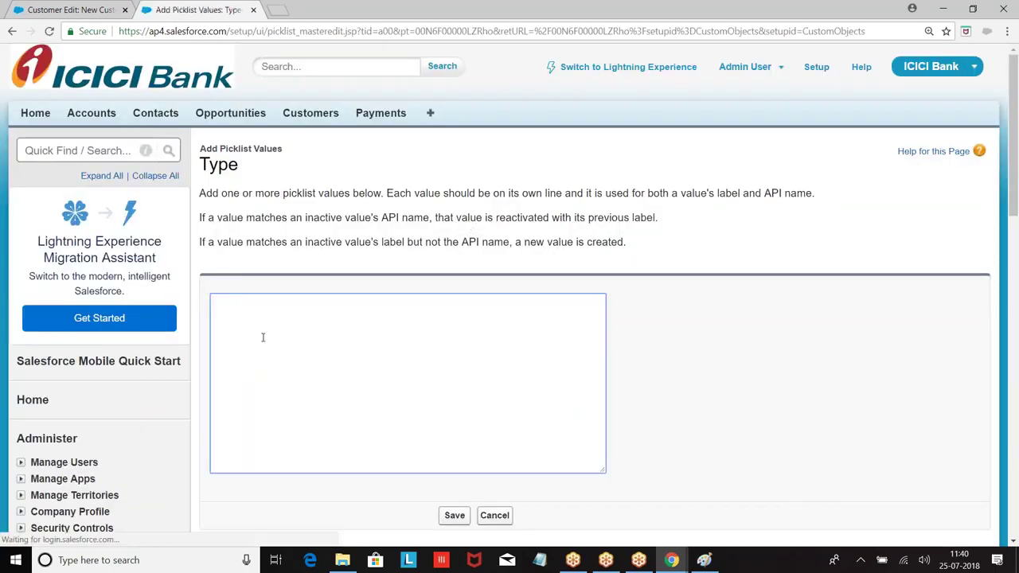
{"action": "type", "text": "Govt Aid"}
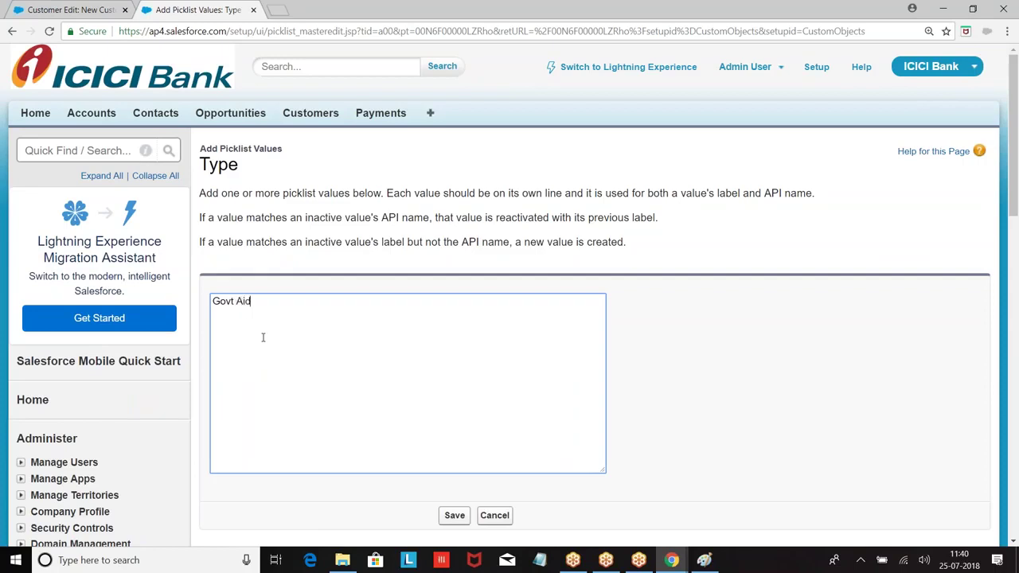
{"action": "key", "text": "BackSpace"}
{"action": "type", "text": "ded"}
{"action": "left_click", "coordinate": [452, 515]}
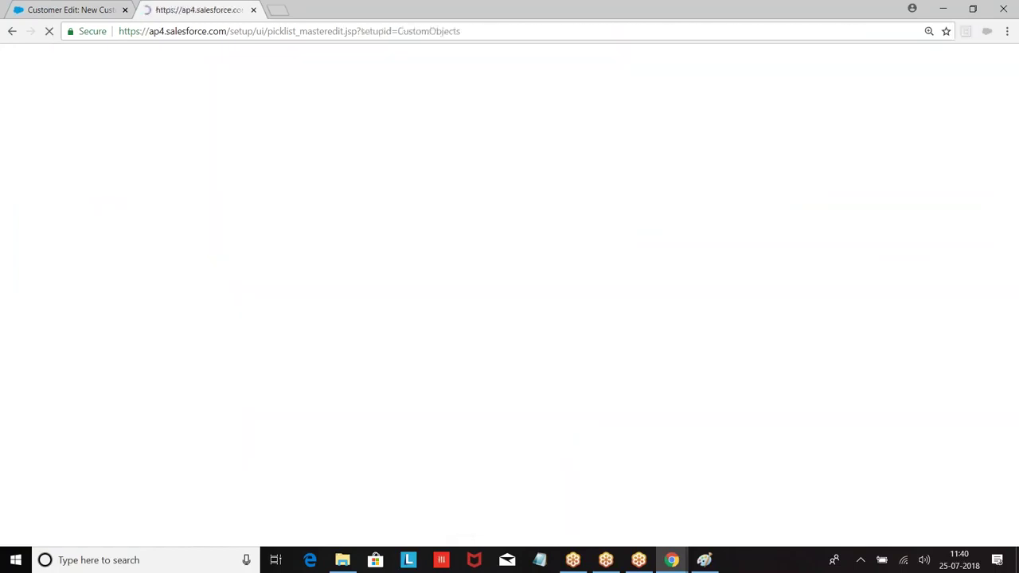
Deactivate the Govt Aided value and confirm.
{"action": "scroll", "coordinate": [480, 466], "scroll_direction": "down", "scroll_amount": 5}
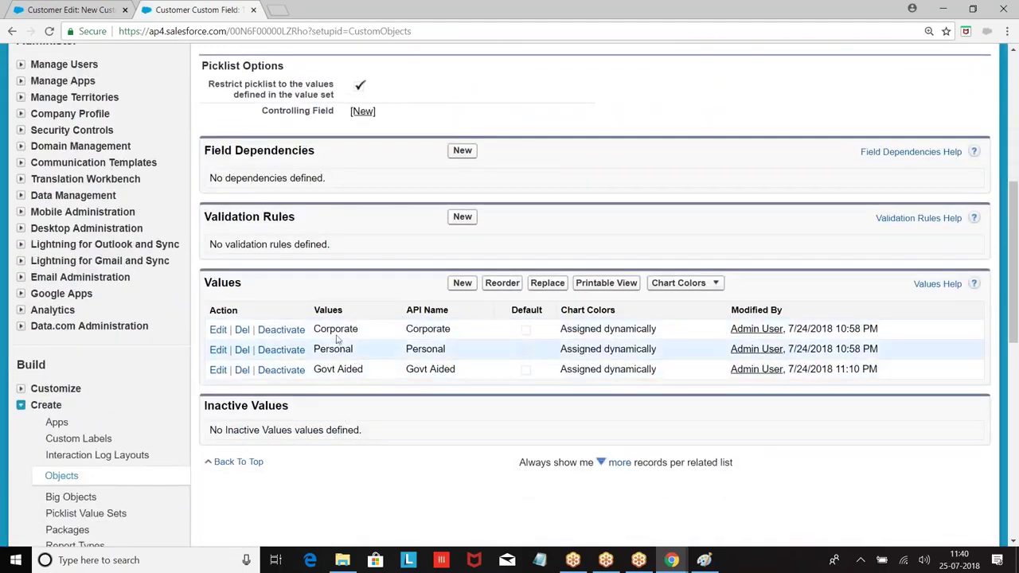
{"action": "left_click", "coordinate": [281, 372]}
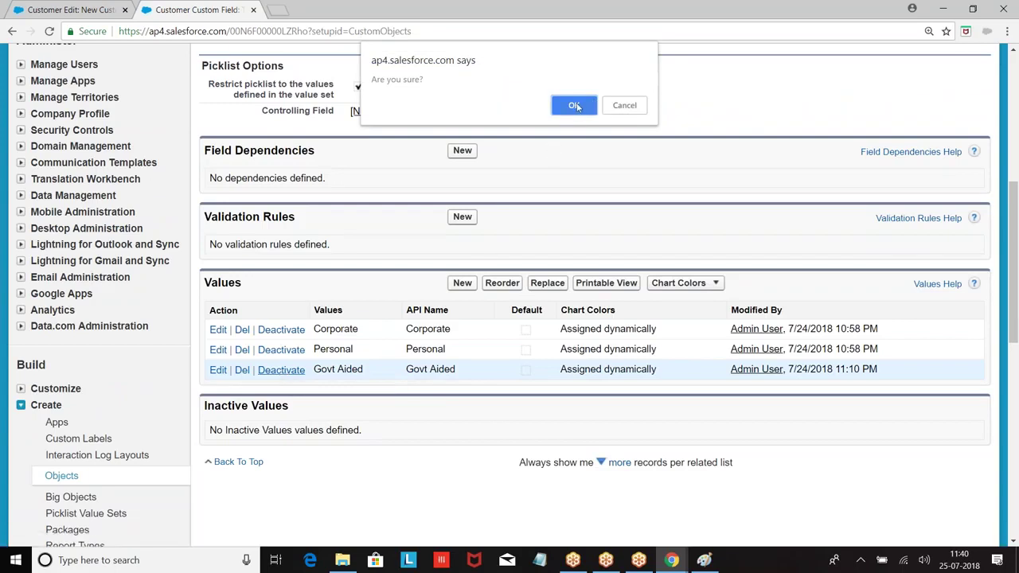
{"action": "left_click", "coordinate": [577, 103]}
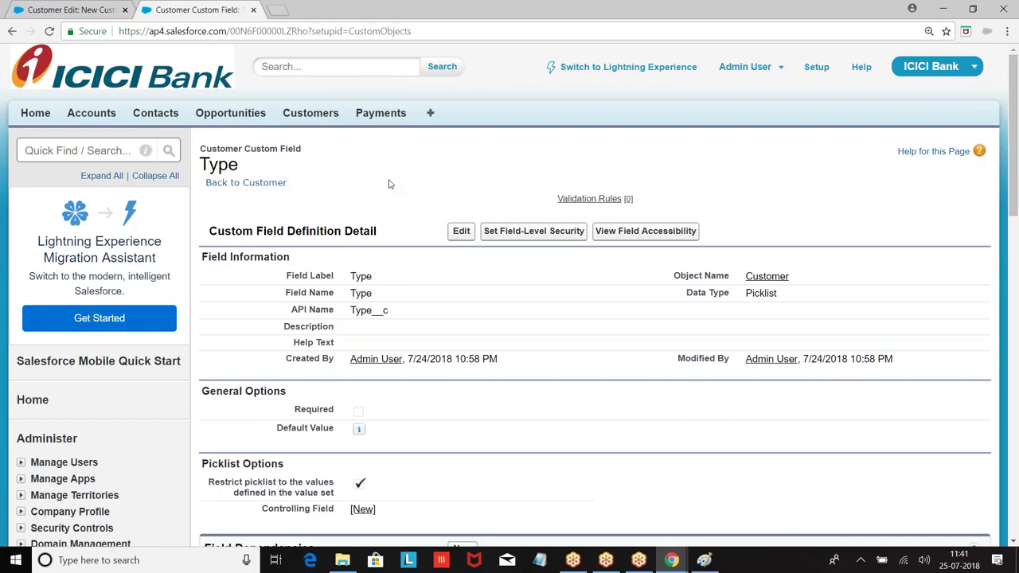
Open the Customer object's definition from Setup's Create > Objects list.
{"action": "scroll", "coordinate": [389, 184], "scroll_direction": "down", "scroll_amount": 2}
{"action": "scroll", "coordinate": [389, 184], "scroll_direction": "up", "scroll_amount": 2}
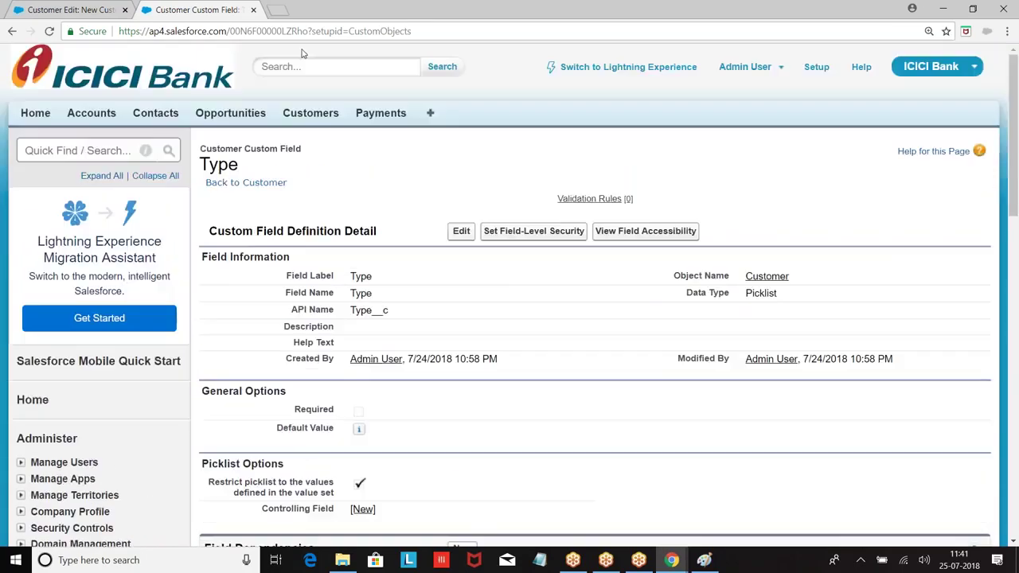
{"action": "left_click", "coordinate": [324, 117]}
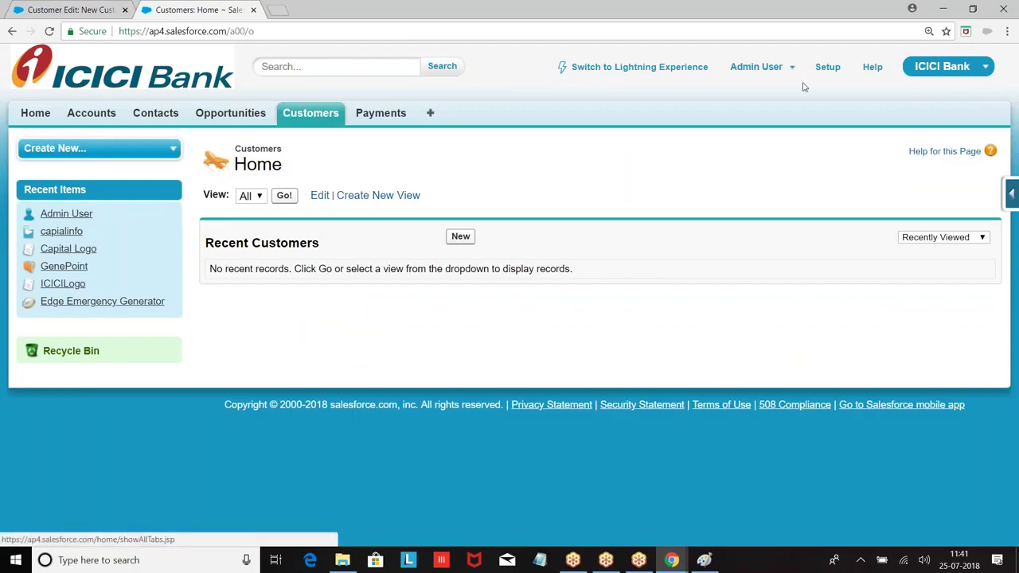
{"action": "left_click", "coordinate": [829, 69]}
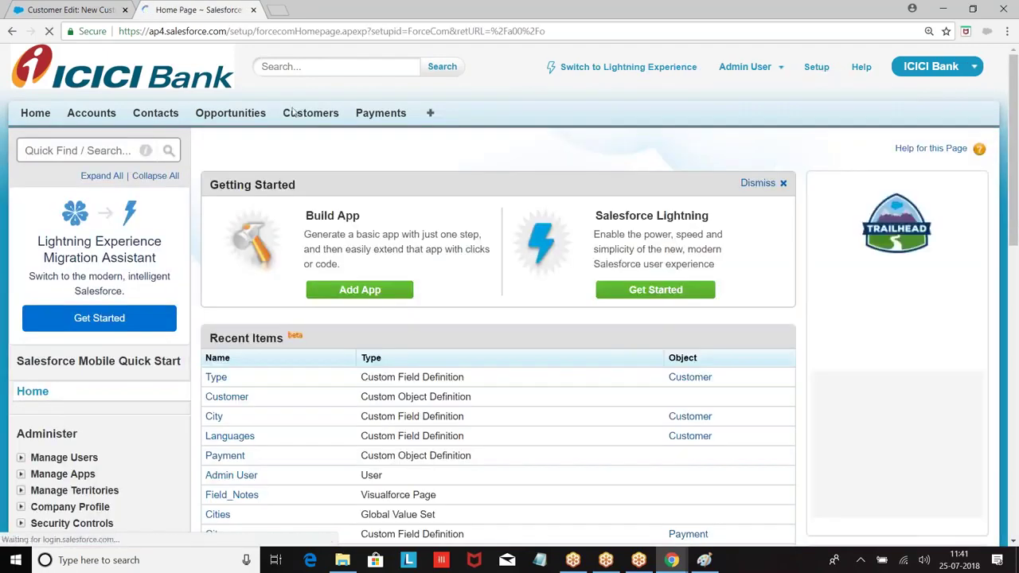
{"action": "scroll", "coordinate": [144, 185], "scroll_direction": "down", "scroll_amount": 5}
{"action": "scroll", "coordinate": [144, 185], "scroll_direction": "down", "scroll_amount": 3}
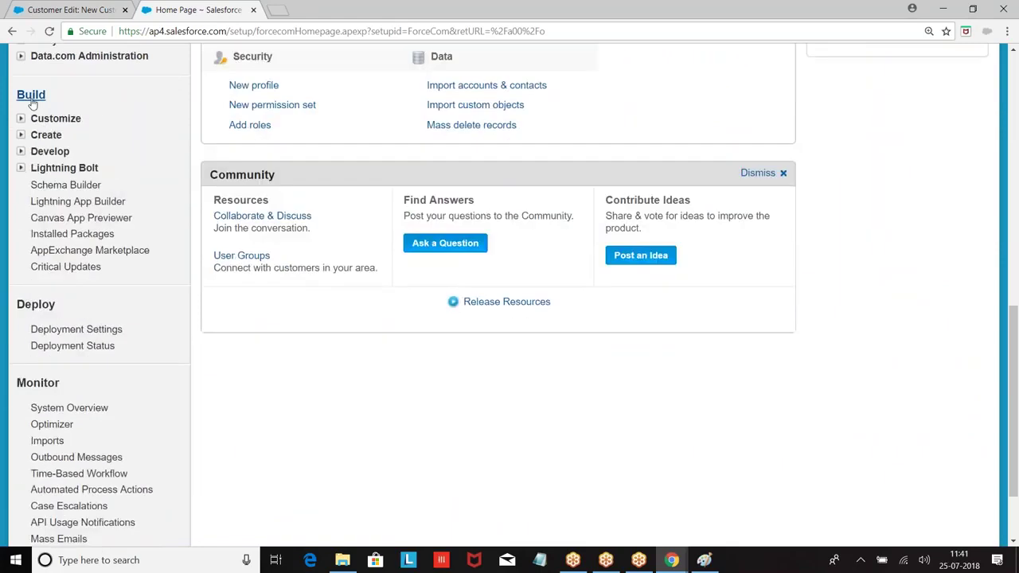
{"action": "left_click", "coordinate": [20, 135]}
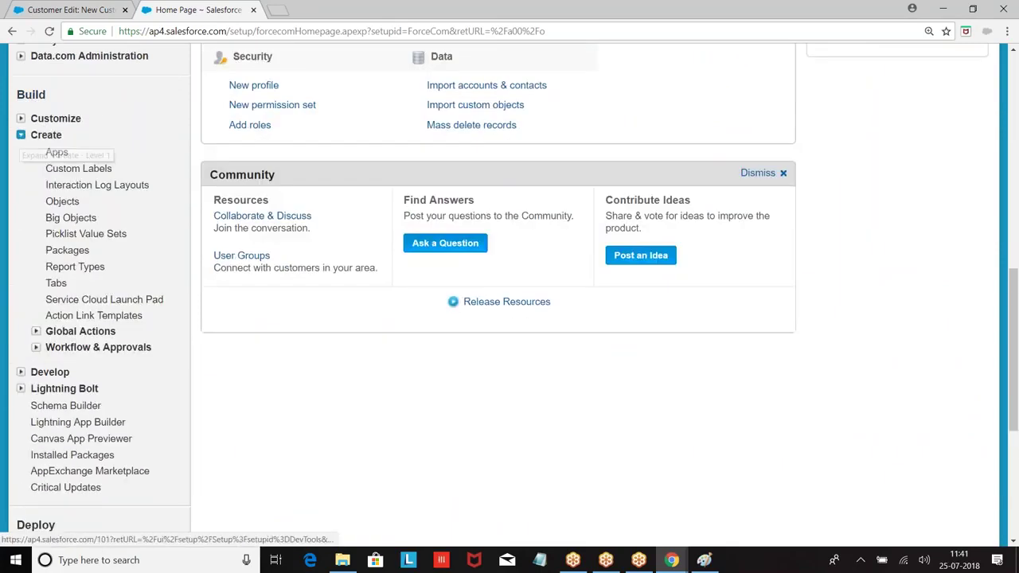
{"action": "left_click", "coordinate": [62, 203]}
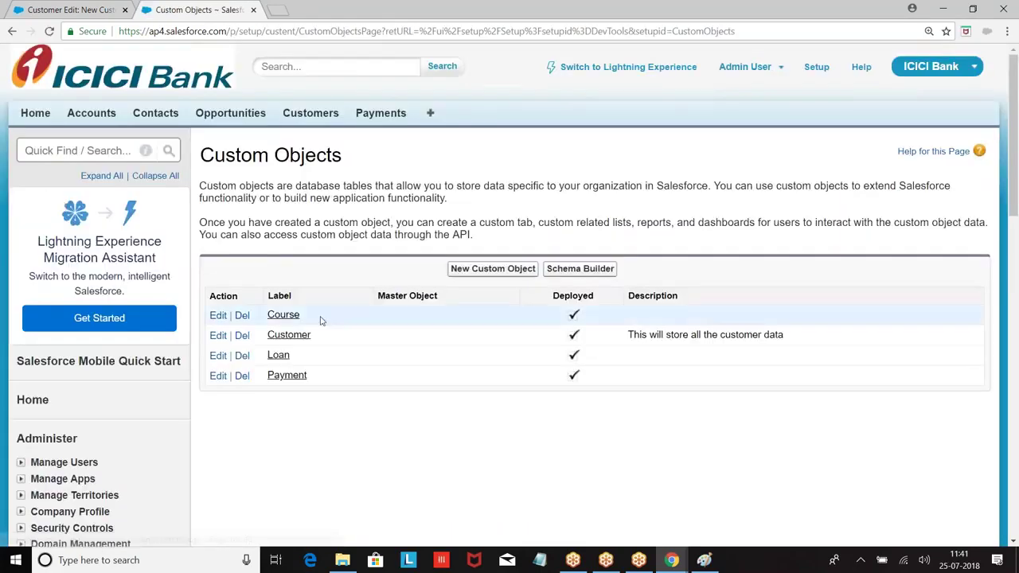
{"action": "left_click", "coordinate": [289, 335]}
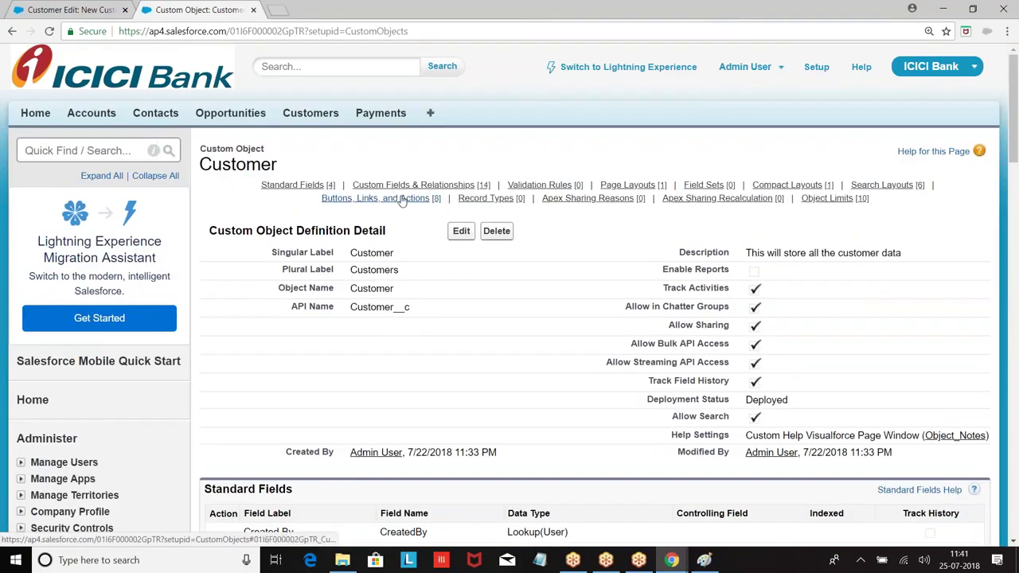
{"action": "scroll", "coordinate": [444, 228], "scroll_direction": "down", "scroll_amount": 5}
{"action": "scroll", "coordinate": [444, 228], "scroll_direction": "up", "scroll_amount": 3}
{"action": "scroll", "coordinate": [454, 239], "scroll_direction": "down", "scroll_amount": 3}
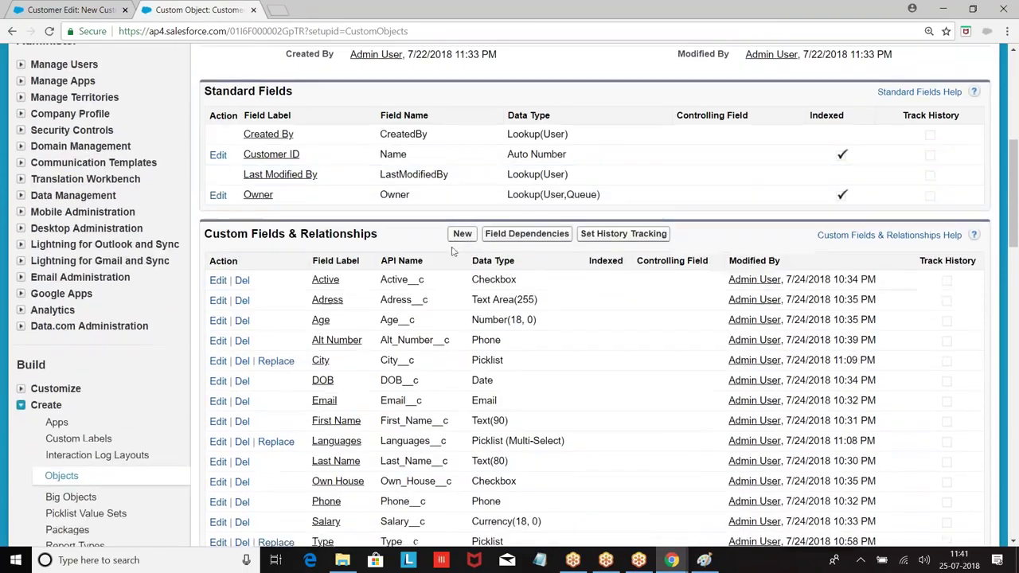
Start a new single-select Picklist custom field on Customer.
{"action": "left_click", "coordinate": [462, 233]}
{"action": "scroll", "coordinate": [379, 240], "scroll_direction": "down", "scroll_amount": 6}
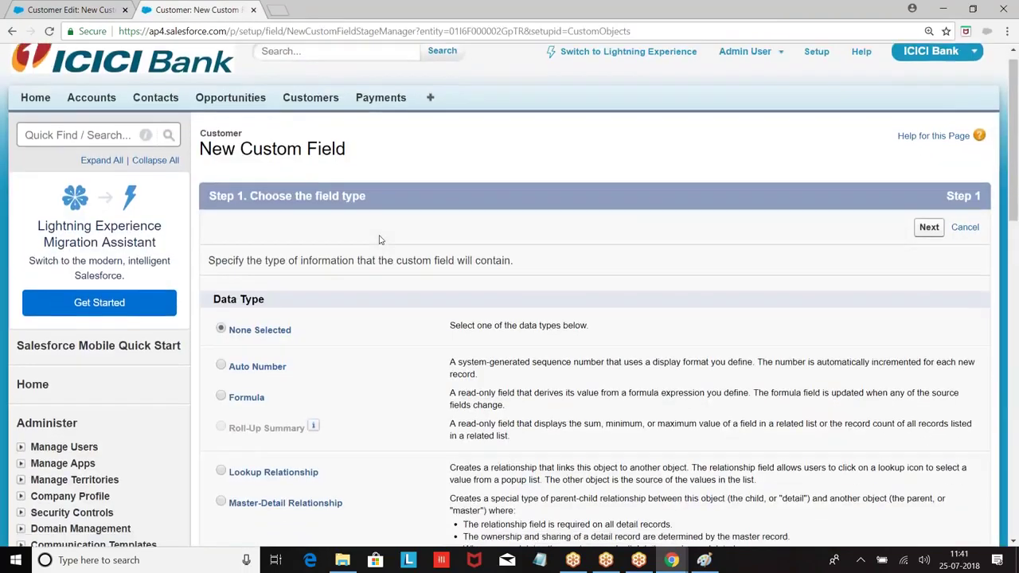
{"action": "scroll", "coordinate": [379, 240], "scroll_direction": "down", "scroll_amount": 2}
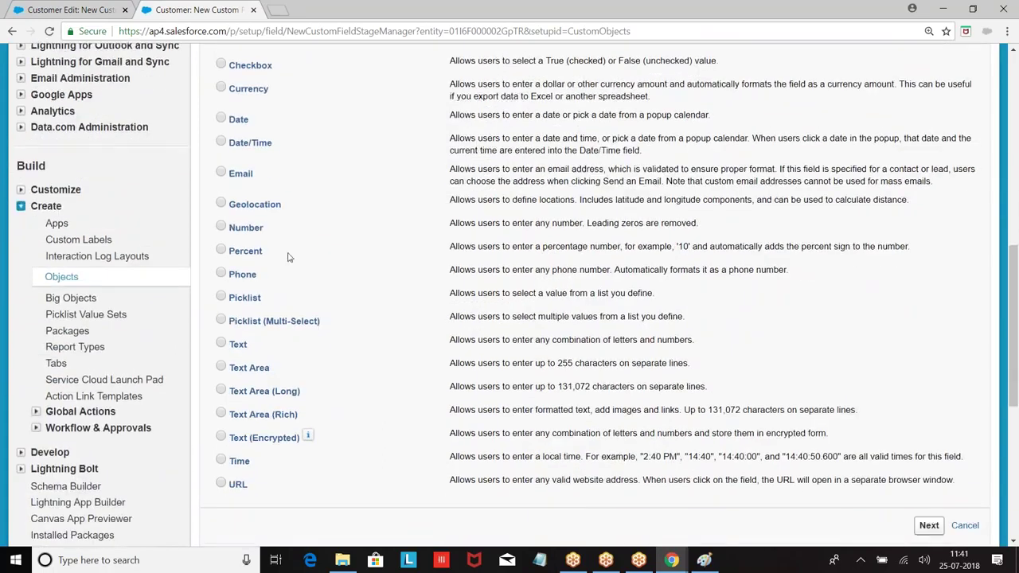
{"action": "left_click", "coordinate": [221, 296]}
{"action": "scroll", "coordinate": [614, 297], "scroll_direction": "down", "scroll_amount": 3}
{"action": "left_click", "coordinate": [929, 326]}
Label the field Places and enter area values SRNagar, LBBagar, Marthalli and BTM.
{"action": "left_click", "coordinate": [393, 280]}
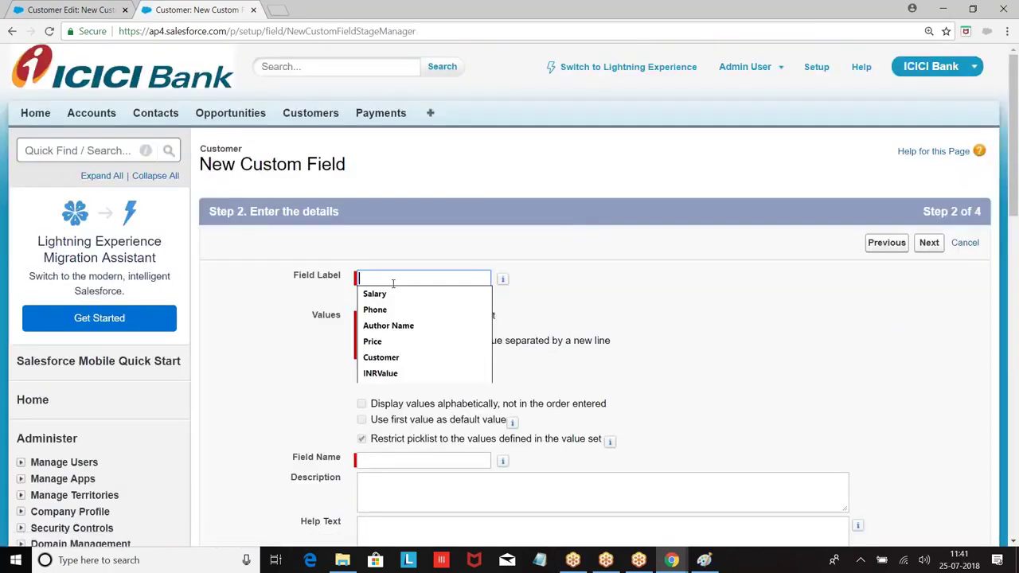
{"action": "type", "text": "Places"}
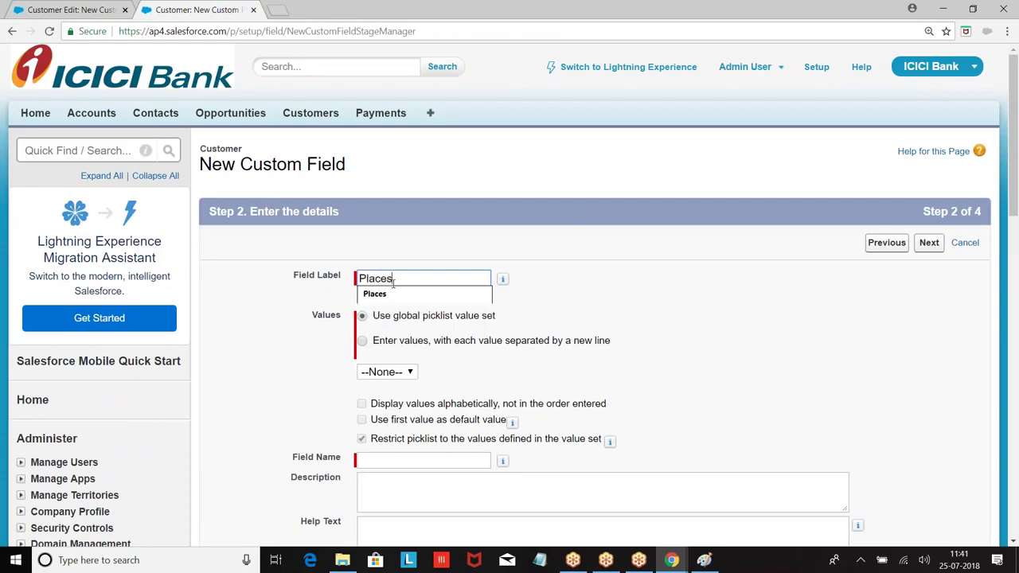
{"action": "left_click", "coordinate": [381, 346]}
{"action": "left_click", "coordinate": [388, 387]}
{"action": "type", "text": "S"}
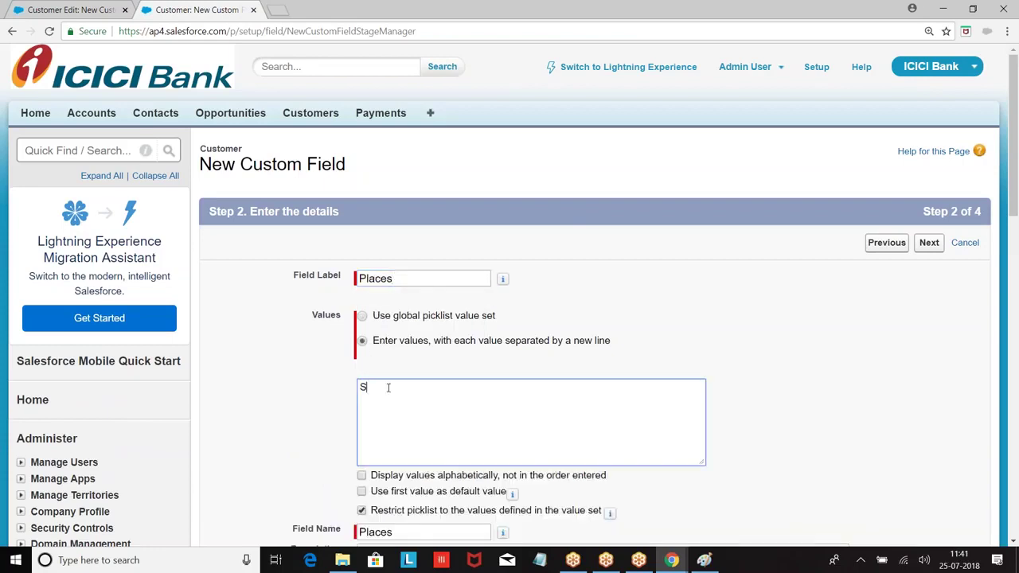
{"action": "type", "text": "RNagar"}
{"action": "key", "text": "Return"}
{"action": "type", "text": "LBBagar"}
{"action": "key", "text": "Return"}
{"action": "type", "text": "Marthalli"}
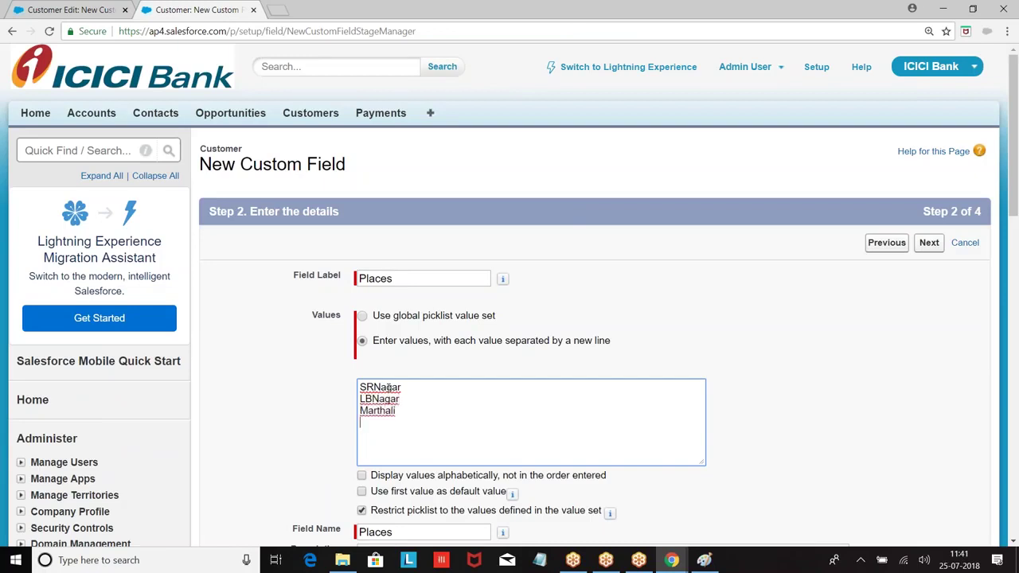
{"action": "type", "text": "BTM"}
{"action": "key", "text": "Return"}
Add Sivaji Nagar, Hinjawadi, Chromepet and Thambaram, then continue to the layout step.
{"action": "type", "text": "Sivaji"}
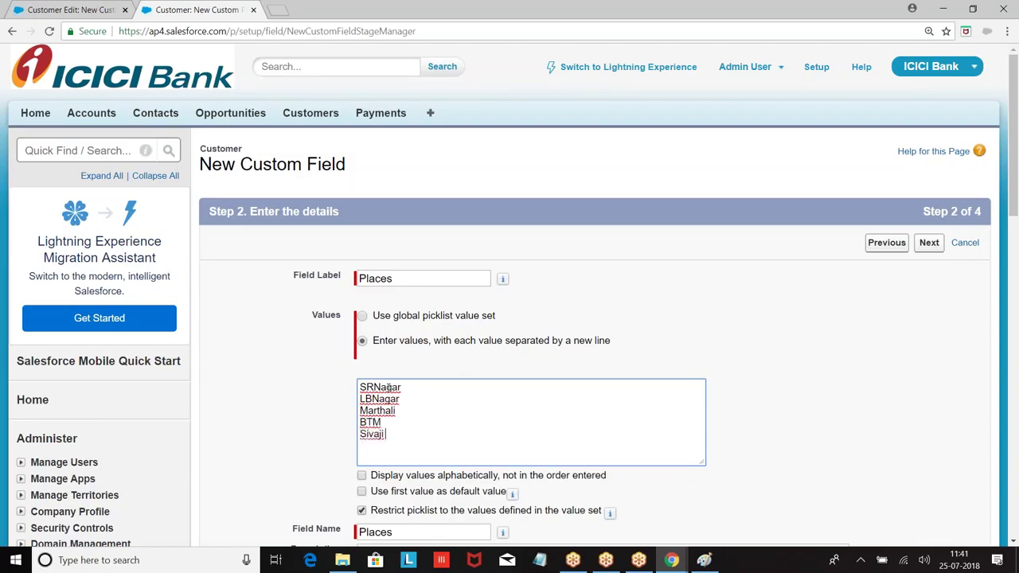
{"action": "type", "text": " Nagar "}
{"action": "type", "text": "Hinjawas"}
{"action": "key", "text": "BackSpace"}
{"action": "type", "text": "di"}
{"action": "key", "text": "Return"}
{"action": "type", "text": "Chromepet"}
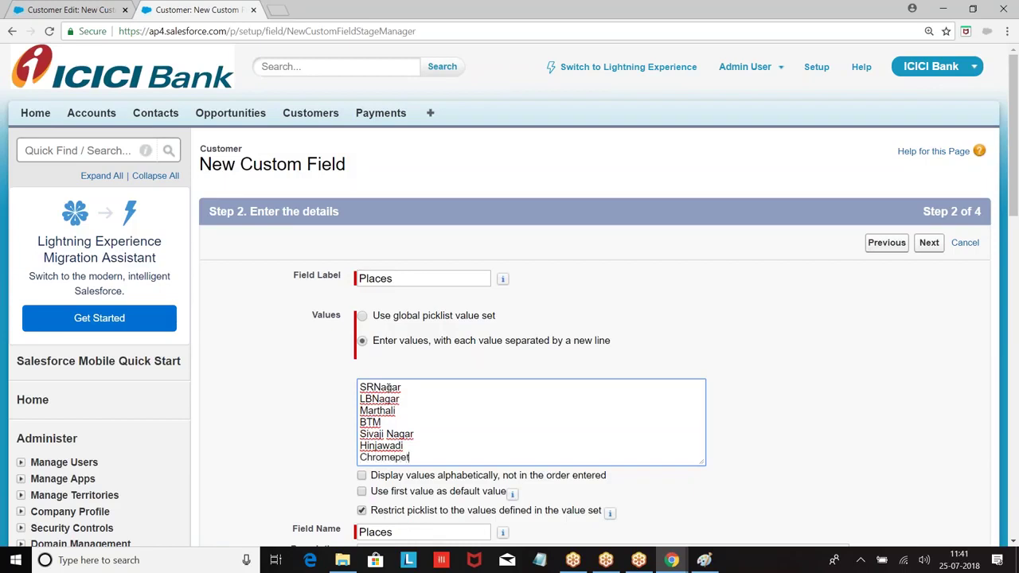
{"action": "key", "text": "Return"}
{"action": "type", "text": "Thambaram"}
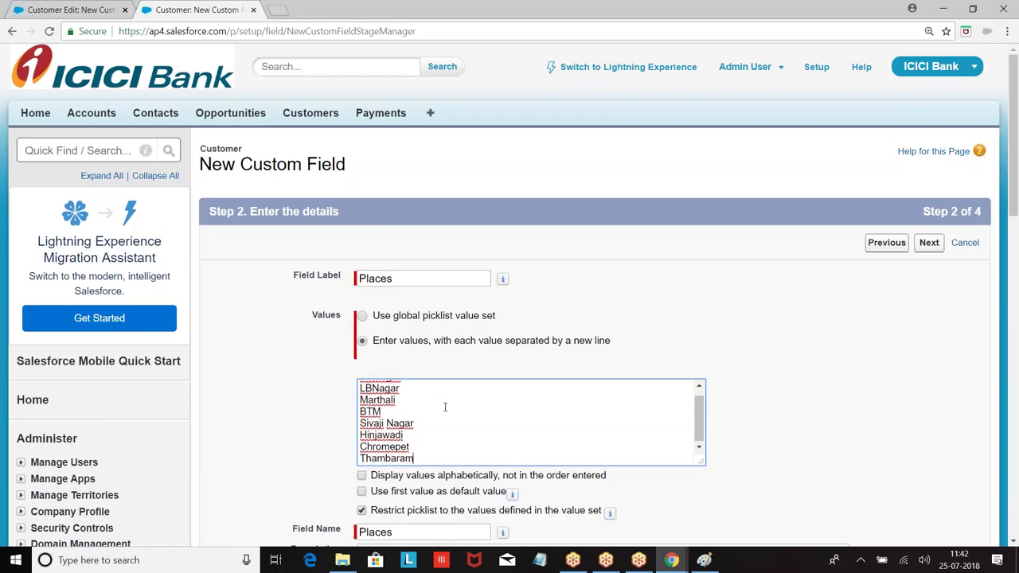
{"action": "left_click", "coordinate": [929, 249]}
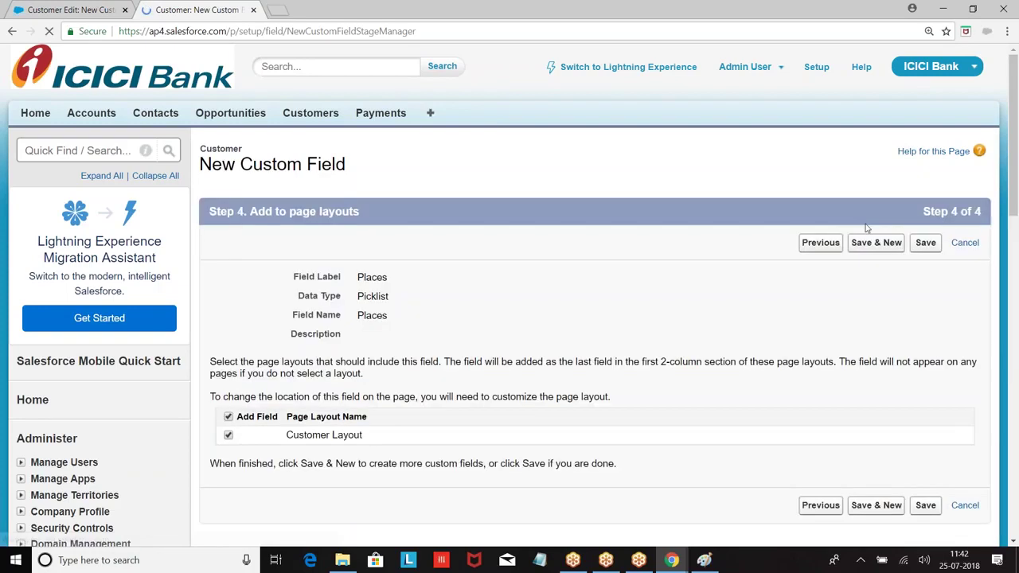
Save the Places field and start a new Customer record.
{"action": "left_click", "coordinate": [926, 242]}
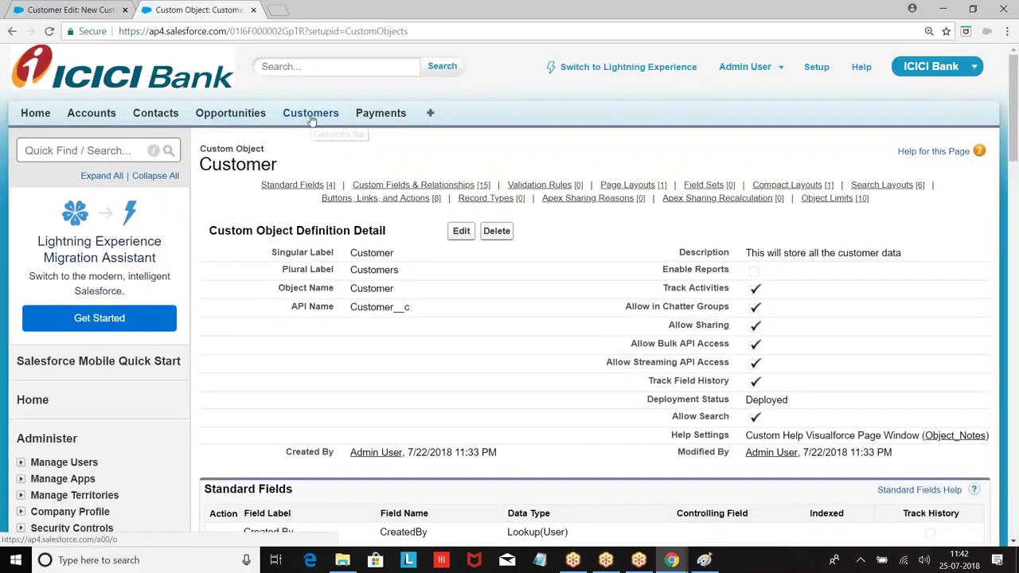
{"action": "left_click", "coordinate": [313, 116]}
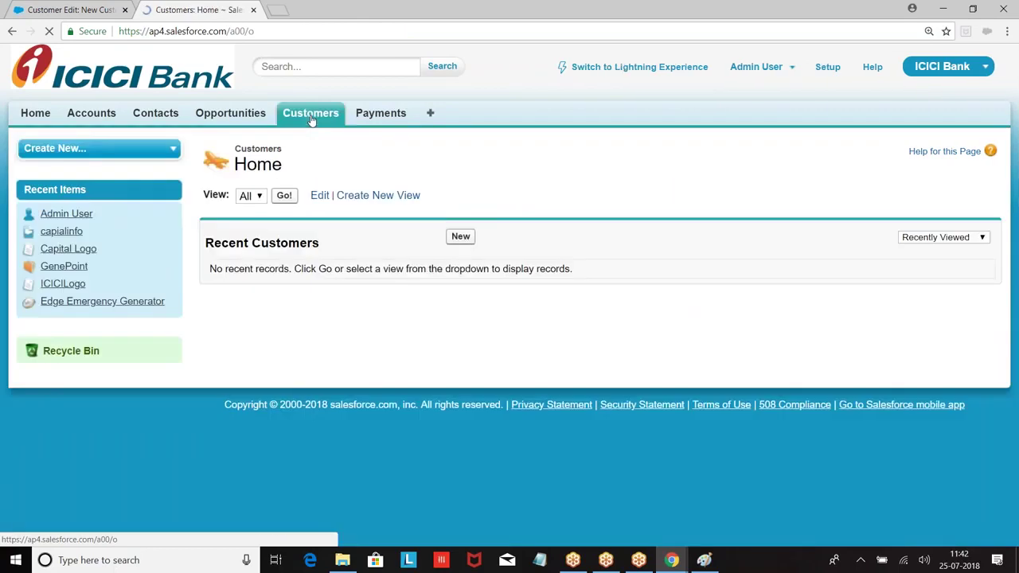
{"action": "left_click", "coordinate": [460, 237]}
{"action": "scroll", "coordinate": [470, 350], "scroll_direction": "down", "scroll_amount": 1}
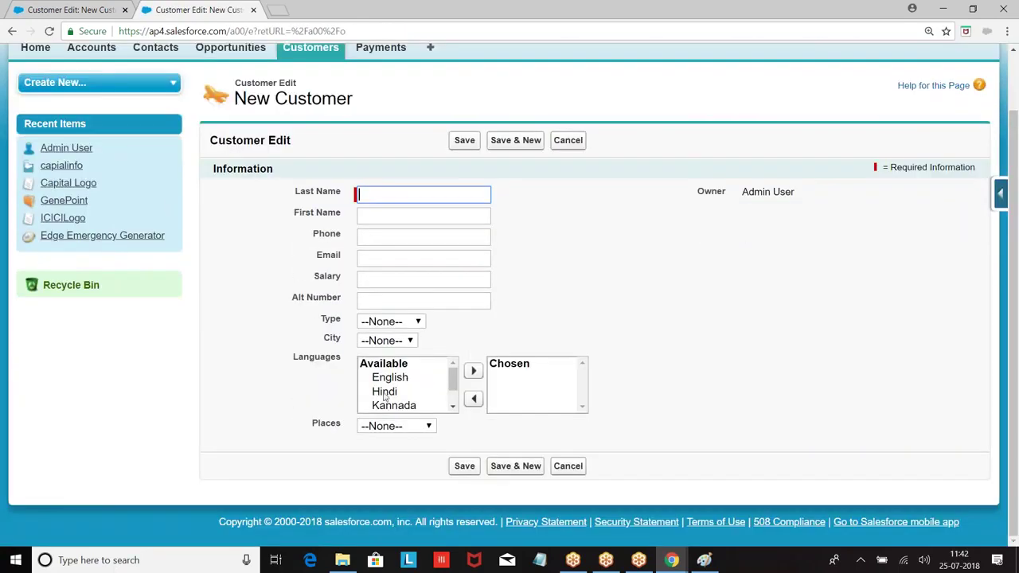
Pick a City, check the Places dropdown values, then view Customer's field list.
{"action": "left_click", "coordinate": [405, 341]}
{"action": "left_click", "coordinate": [380, 379]}
{"action": "left_click", "coordinate": [403, 426]}
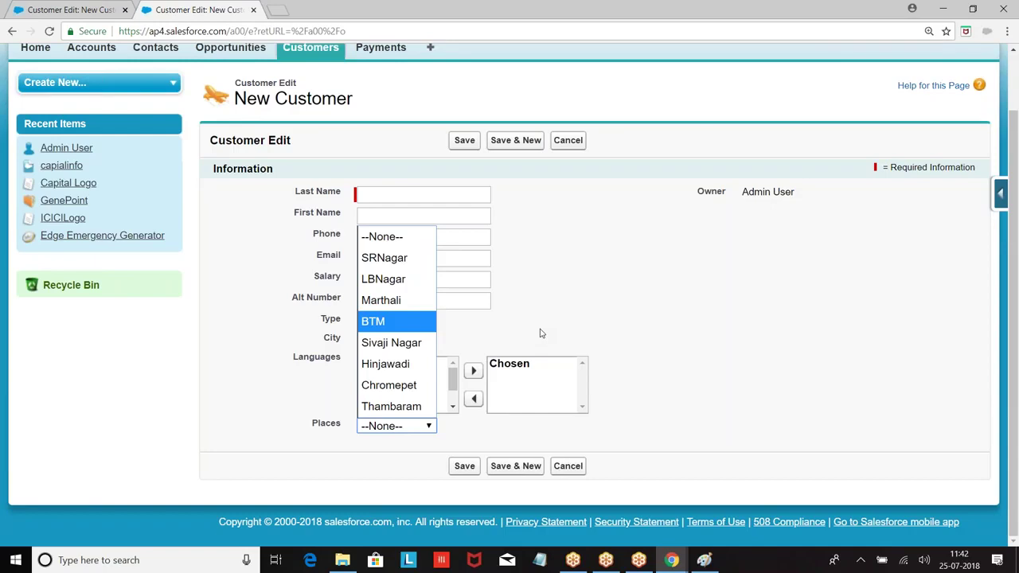
{"action": "left_click", "coordinate": [576, 310]}
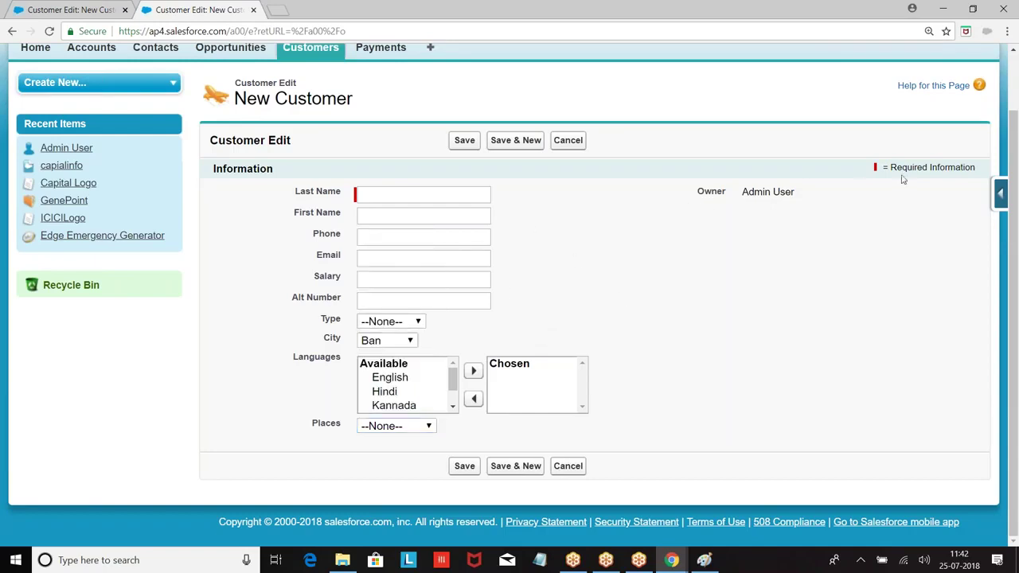
{"action": "left_click", "coordinate": [1000, 194]}
{"action": "left_click", "coordinate": [856, 223]}
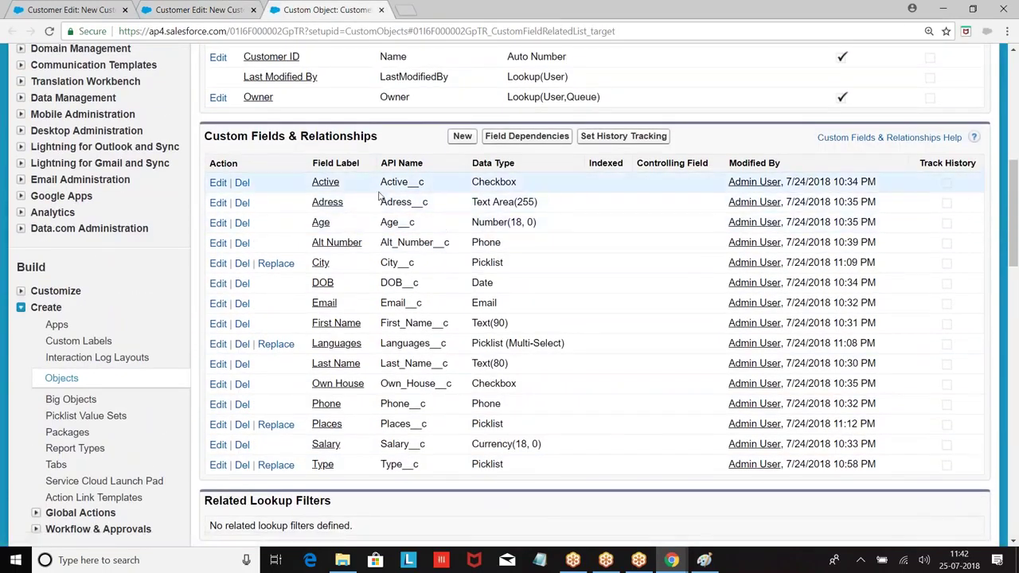
Rearrange Customer Layout with Active above City and Places right after City, and save.
{"action": "scroll", "coordinate": [327, 313], "scroll_direction": "down", "scroll_amount": 2}
{"action": "scroll", "coordinate": [327, 313], "scroll_direction": "down", "scroll_amount": 6}
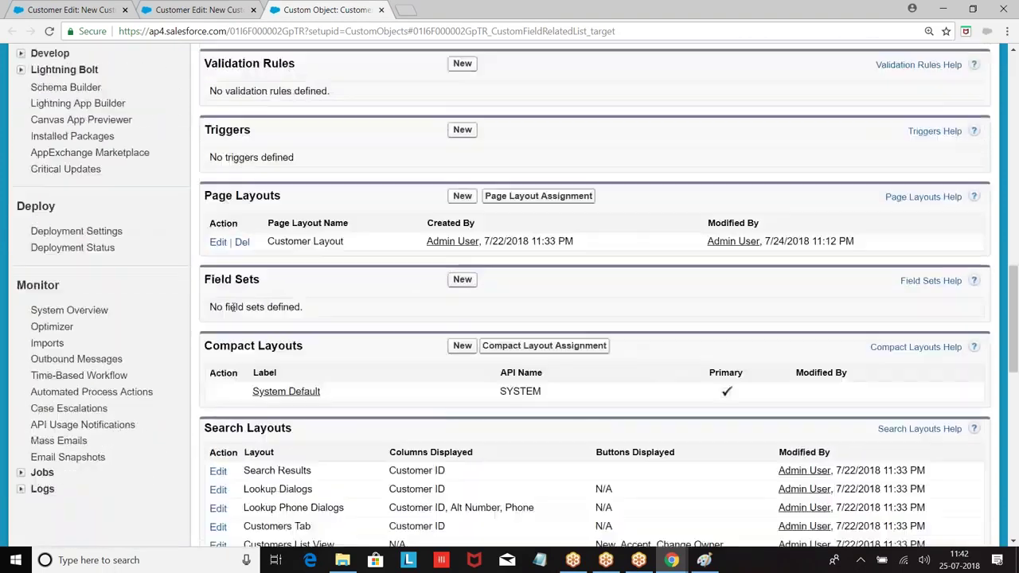
{"action": "scroll", "coordinate": [257, 344], "scroll_direction": "up", "scroll_amount": 2}
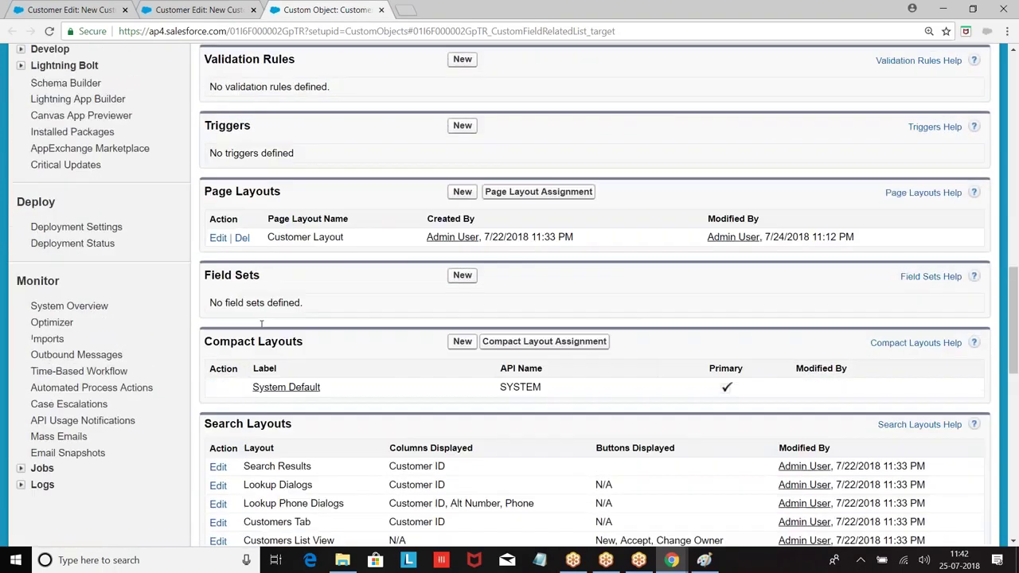
{"action": "left_click", "coordinate": [218, 279]}
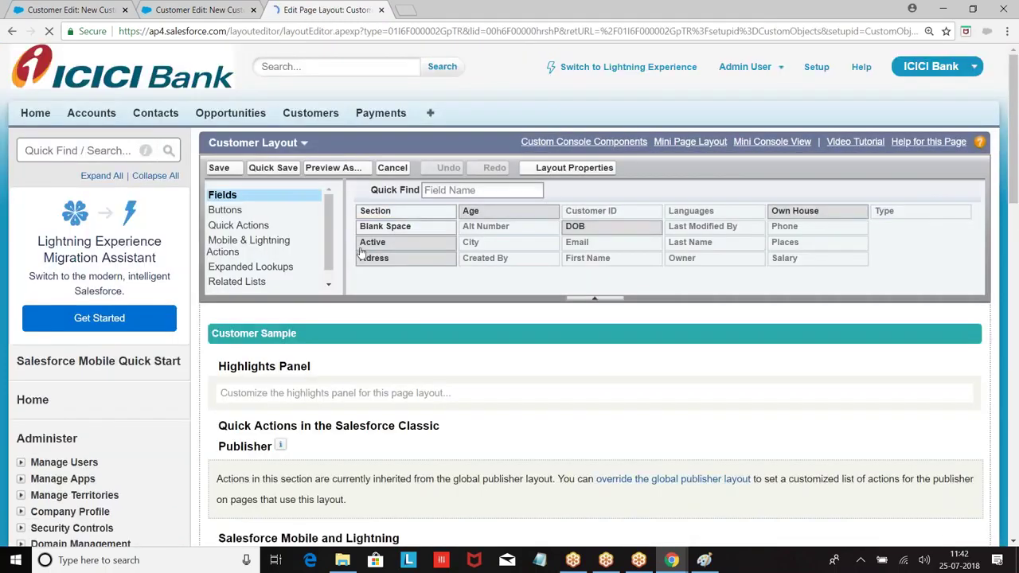
{"action": "scroll", "coordinate": [450, 247], "scroll_direction": "down", "scroll_amount": 2}
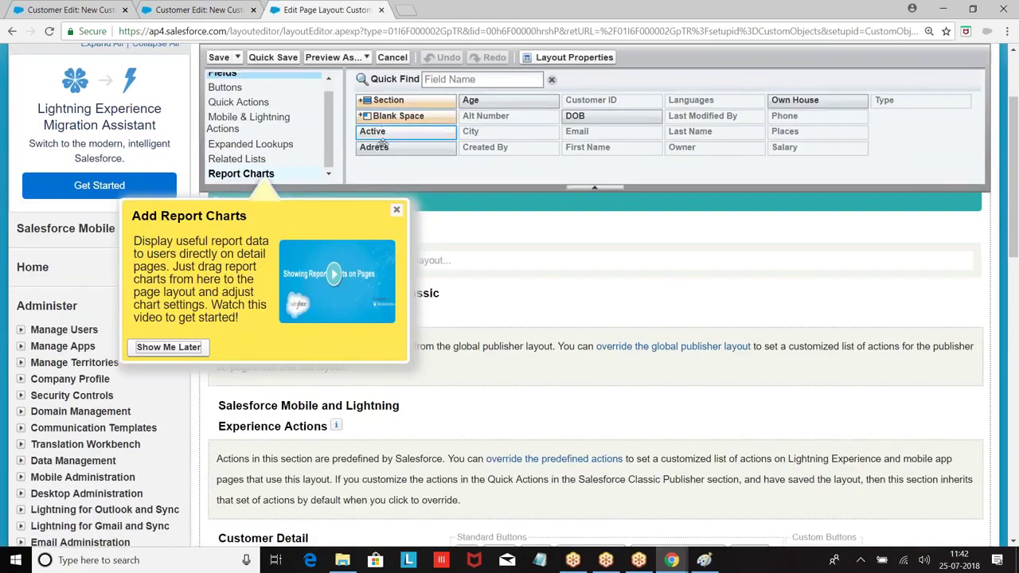
{"action": "scroll", "coordinate": [445, 226], "scroll_direction": "down", "scroll_amount": 3}
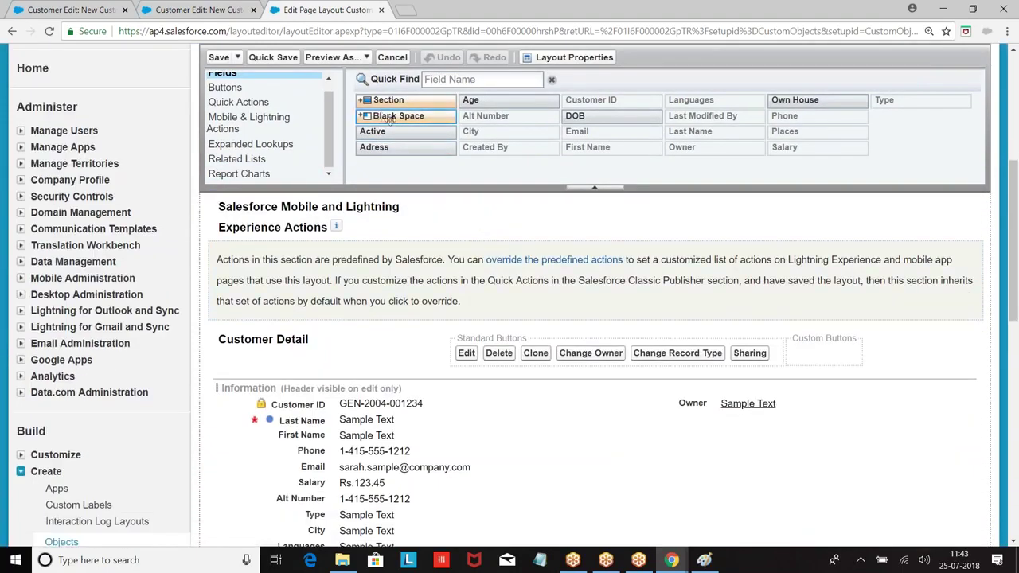
{"action": "left_click_drag", "start_coordinate": [381, 132], "coordinate": [312, 471]}
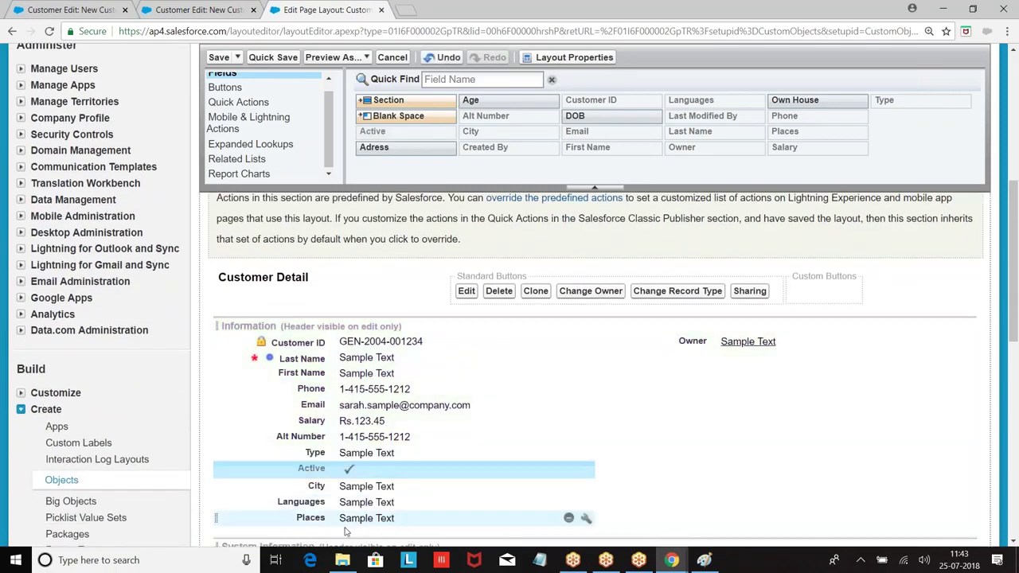
{"action": "left_click_drag", "start_coordinate": [311, 518], "coordinate": [322, 488]}
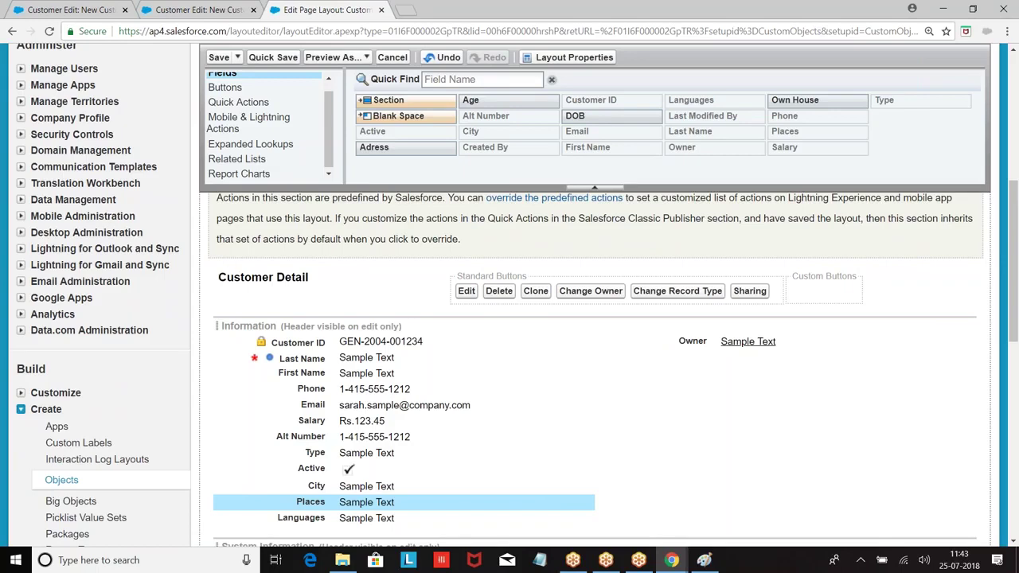
{"action": "left_click", "coordinate": [218, 57]}
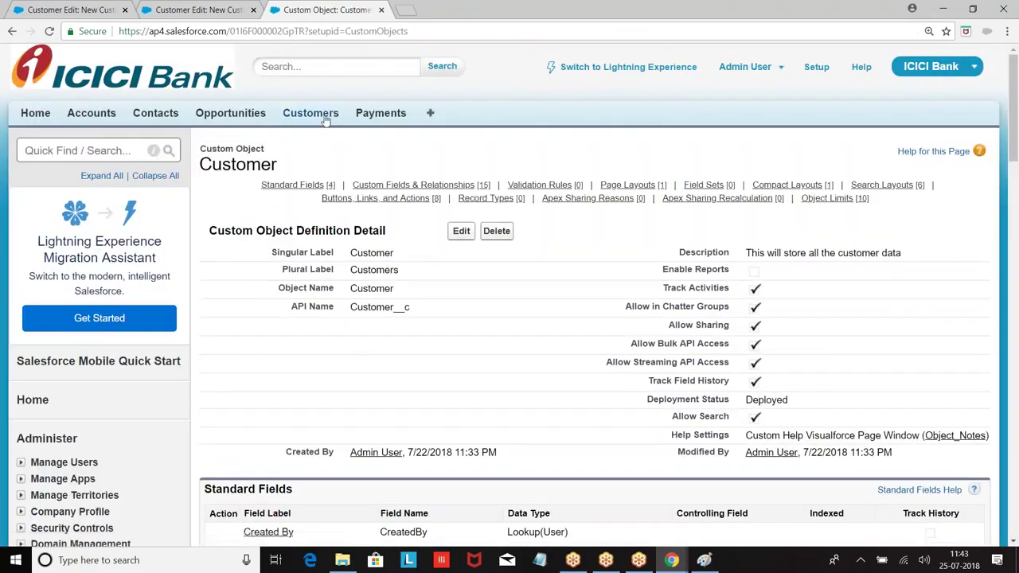
On a new Customer form, check the City dropdown and the Places area names following it.
{"action": "left_click", "coordinate": [321, 113]}
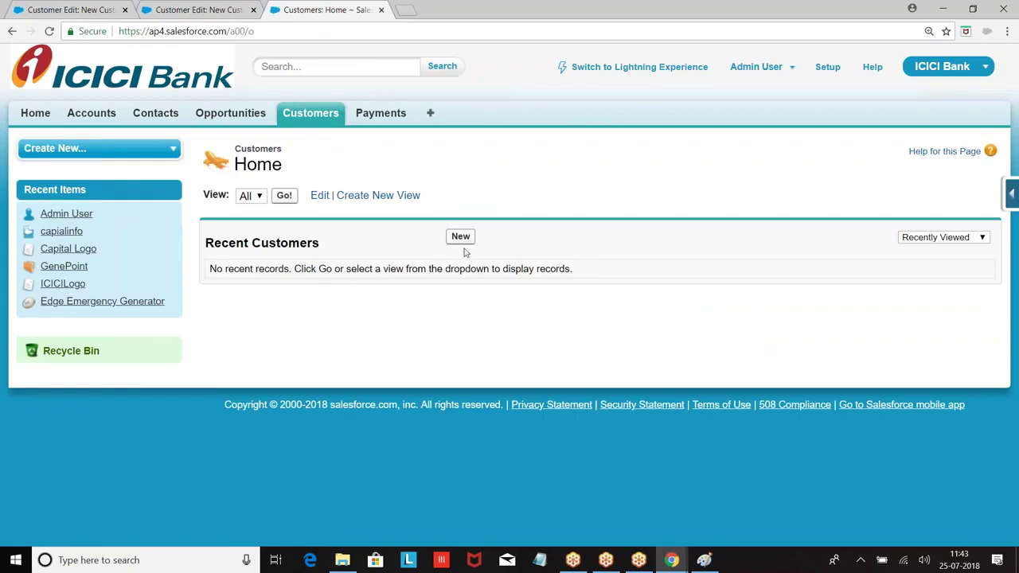
{"action": "left_click", "coordinate": [461, 236]}
{"action": "scroll", "coordinate": [503, 220], "scroll_direction": "down", "scroll_amount": 1}
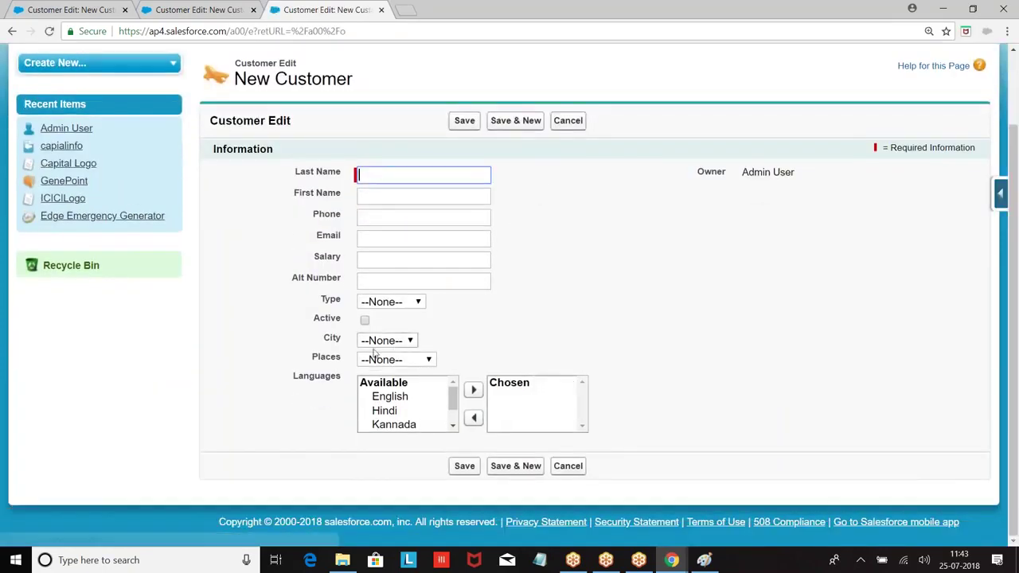
{"action": "left_click", "coordinate": [398, 343]}
{"action": "left_click", "coordinate": [400, 347]}
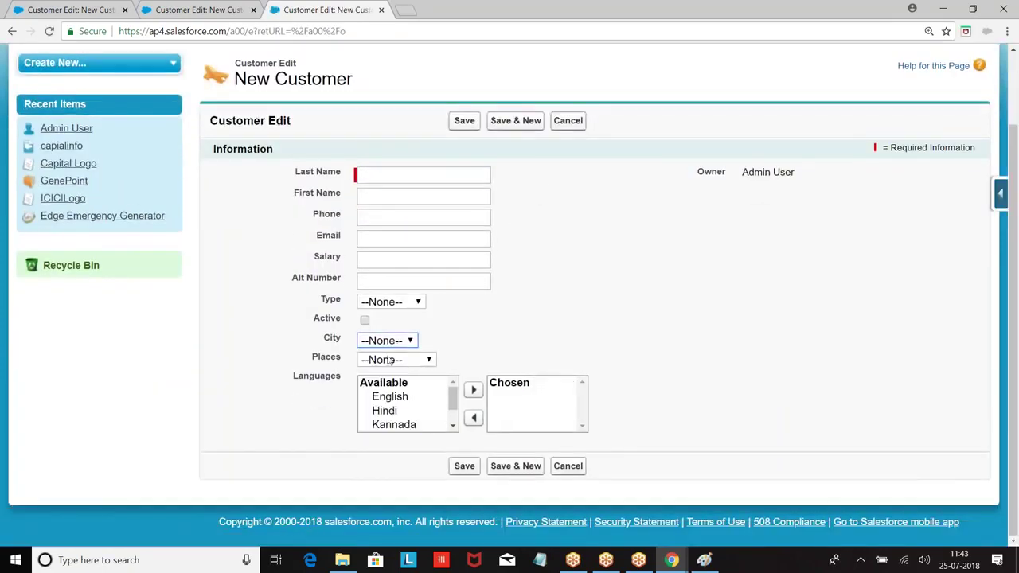
{"action": "left_click", "coordinate": [390, 362]}
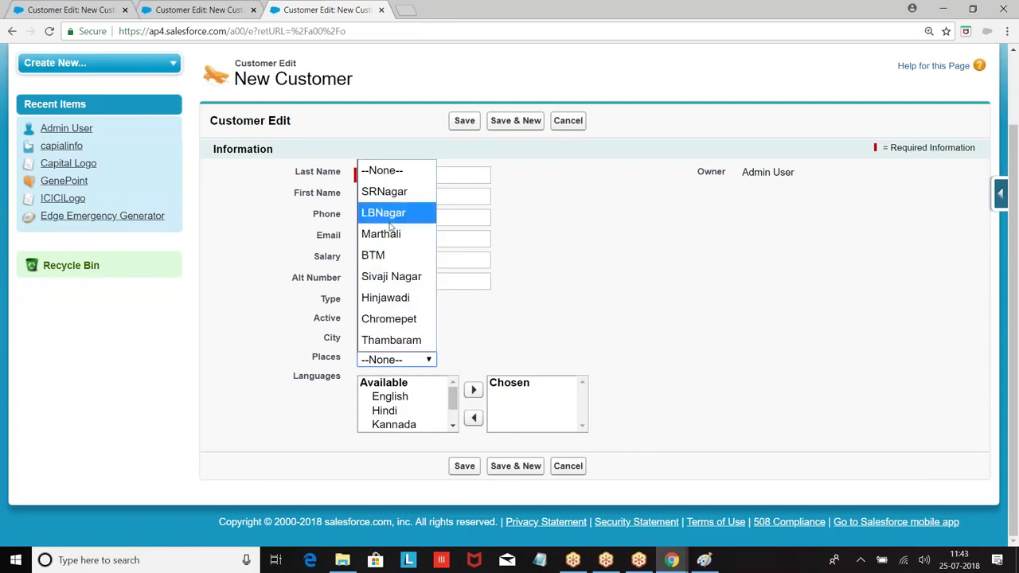
{"action": "left_click", "coordinate": [649, 276]}
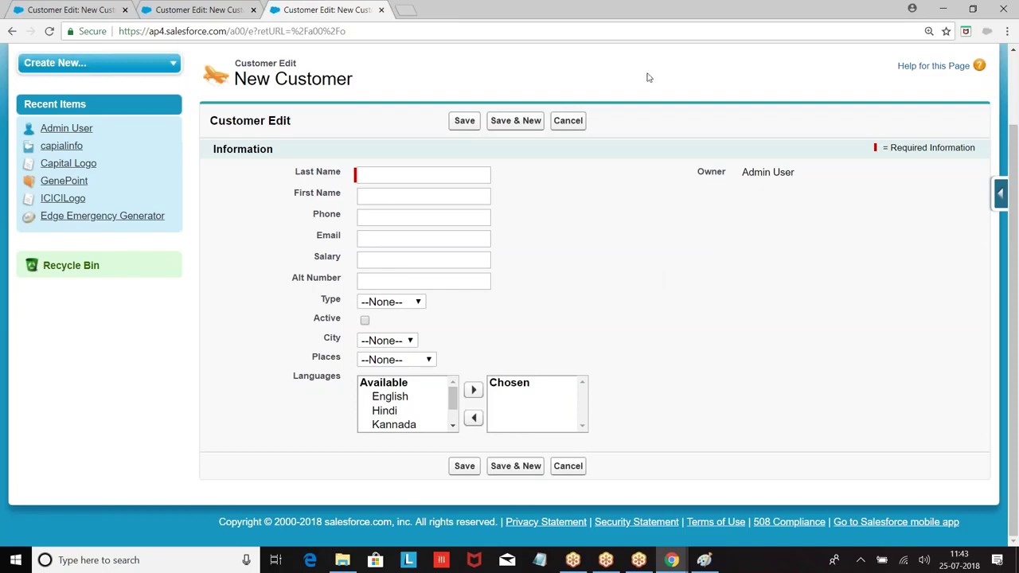
Bring the Developer Console with Field_Notes.vfp to the front and scroll the notes.
{"action": "mouse_move", "coordinate": [673, 562]}
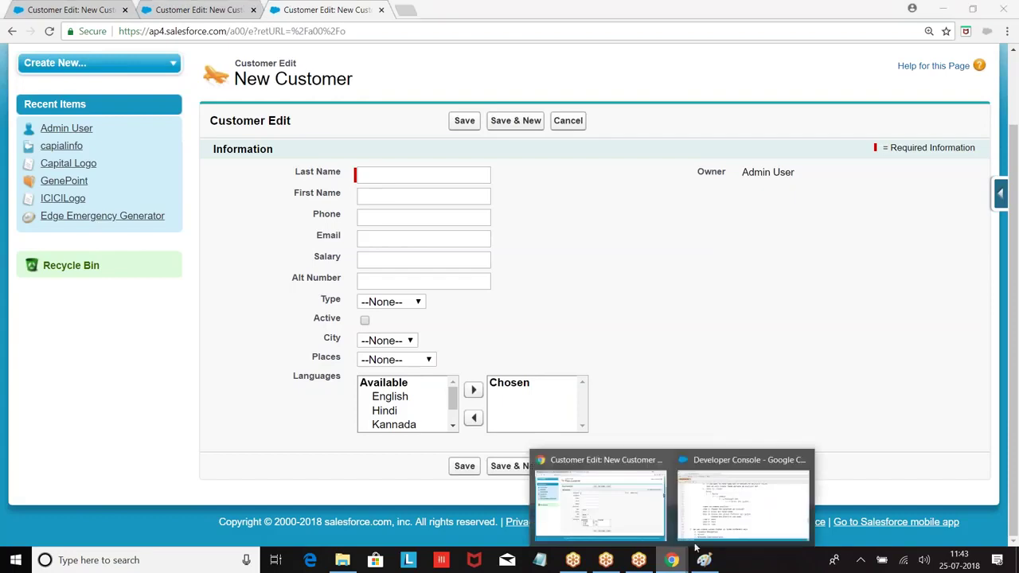
{"action": "left_click", "coordinate": [735, 494]}
{"action": "scroll", "coordinate": [458, 364], "scroll_direction": "down", "scroll_amount": 7}
Add an indented blank line below the Schema Builder line at the end of Field_Notes.vfp.
{"action": "scroll", "coordinate": [414, 365], "scroll_direction": "down", "scroll_amount": 9}
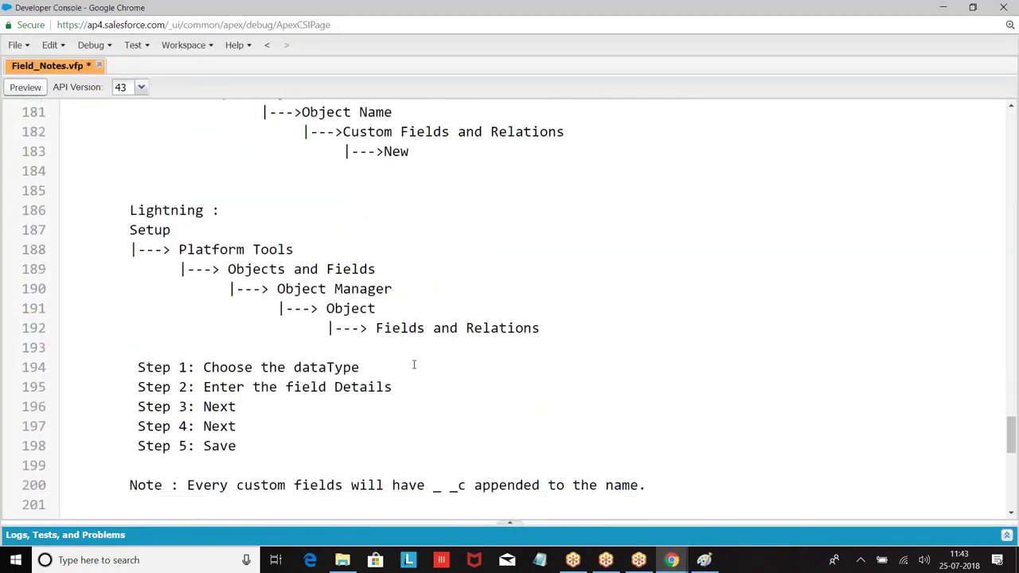
{"action": "scroll", "coordinate": [414, 363], "scroll_direction": "up", "scroll_amount": 13}
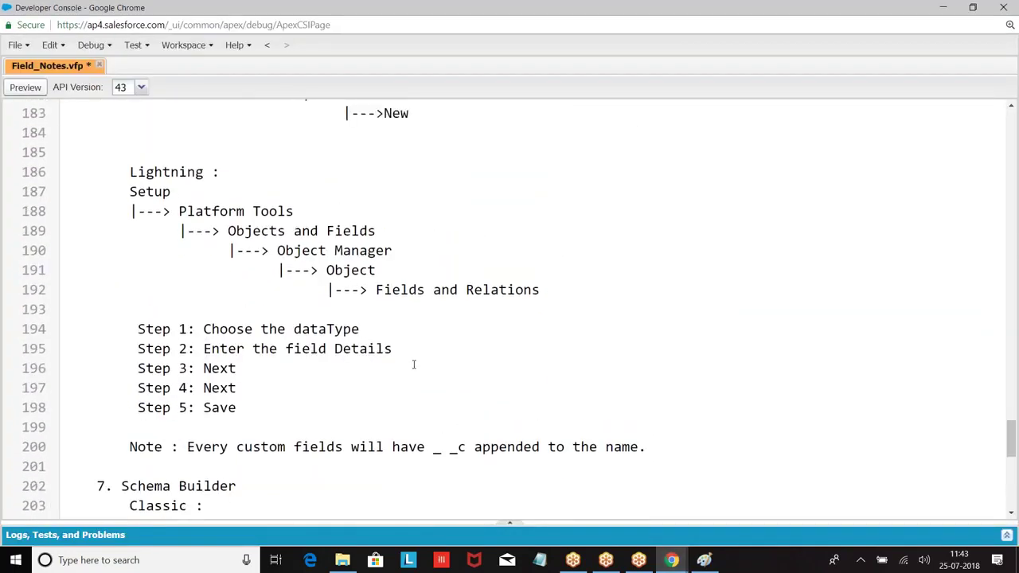
{"action": "scroll", "coordinate": [414, 363], "scroll_direction": "down", "scroll_amount": 13}
{"action": "scroll", "coordinate": [461, 442], "scroll_direction": "down", "scroll_amount": 4}
{"action": "left_click", "coordinate": [450, 215]}
{"action": "key", "text": "Return"}
{"action": "key", "text": "Return"}
{"action": "key", "text": "Return"}
{"action": "key", "text": "Tab"}
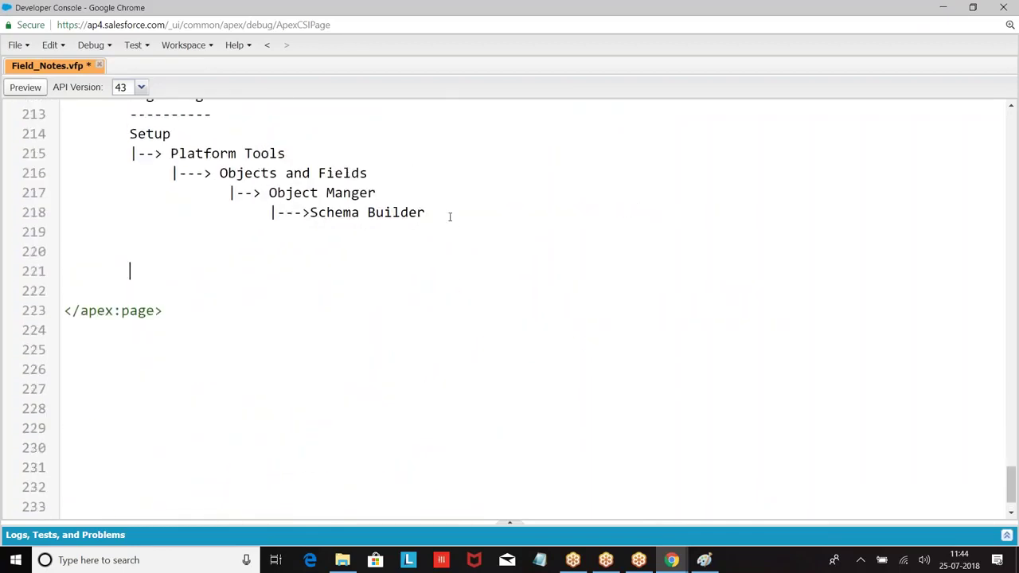
{"action": "scroll", "coordinate": [450, 216], "scroll_direction": "up", "scroll_amount": 9}
{"action": "scroll", "coordinate": [438, 211], "scroll_direction": "down", "scroll_amount": 5}
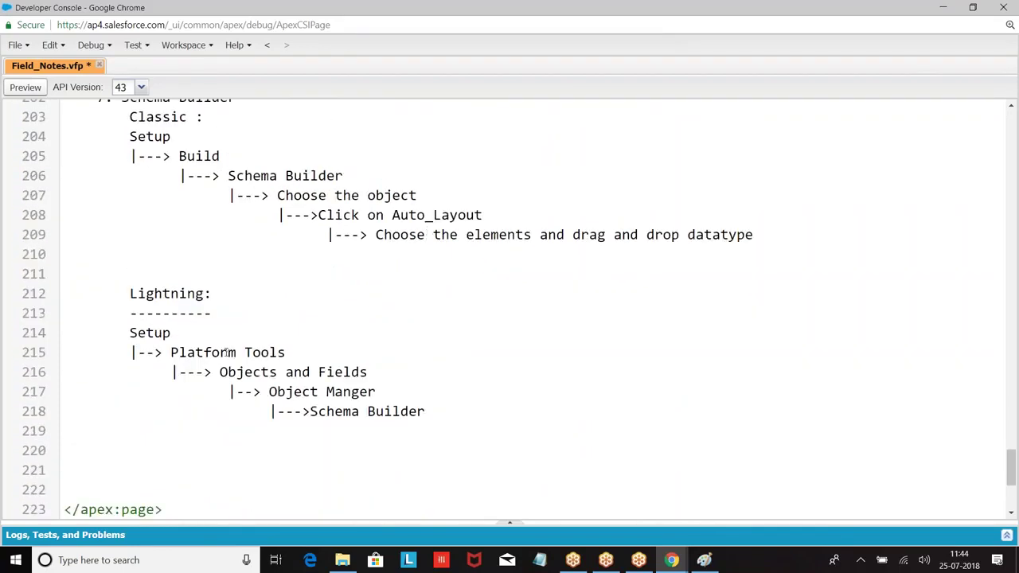
{"action": "left_click", "coordinate": [99, 455]}
Add the '8. Field Dependency:' heading with a dashed underline.
{"action": "type", "text": "8. Field "}
{"action": "type", "text": "Depn"}
{"action": "type", "text": "n"}
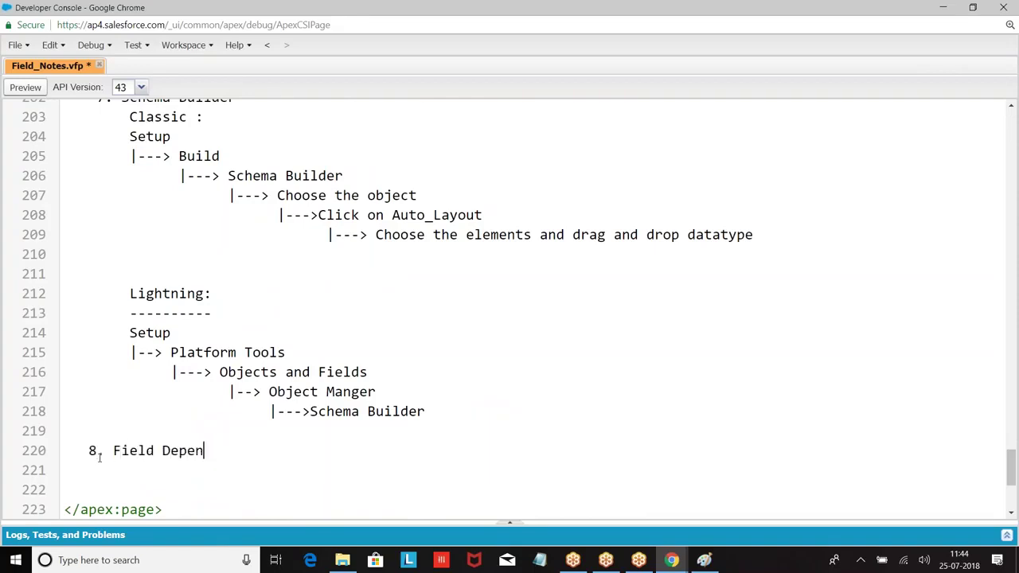
{"action": "type", "text": "dency:"}
{"action": "key", "text": "Return"}
{"action": "key", "text": "Tab"}
{"action": "key", "text": "BackSpace"}
{"action": "key", "text": "BackSpace"}
{"action": "key", "text": "BackSpace"}
{"action": "type", "text": "------------------"}
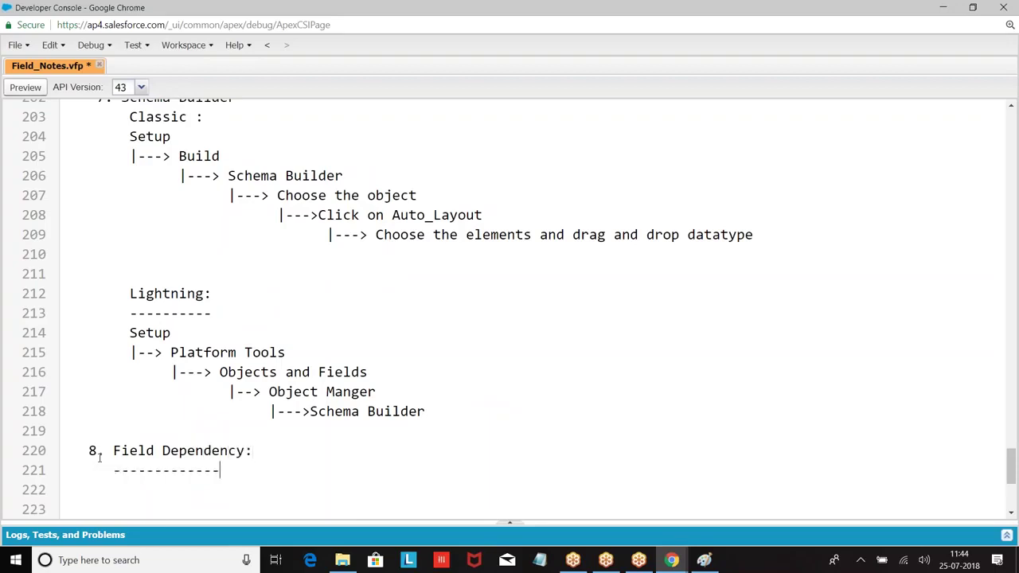
{"action": "key", "text": "Return"}
Write point 1: one field controlling another field's value is called field dependency; save.
{"action": "scroll", "coordinate": [118, 472], "scroll_direction": "down", "scroll_amount": 3}
{"action": "type", "text": "1. If the val"}
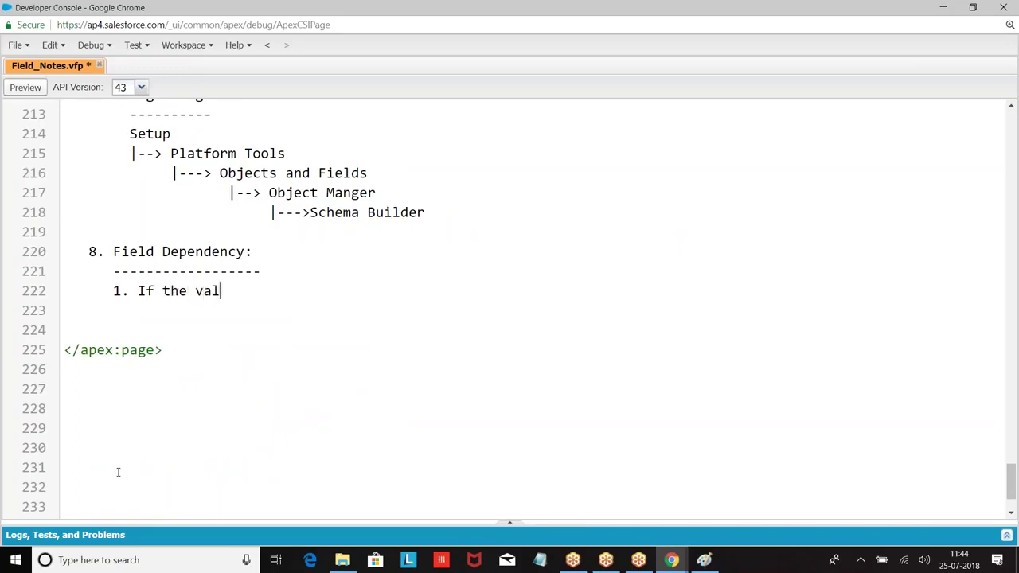
{"action": "type", "text": "ue of one field ,trye"}
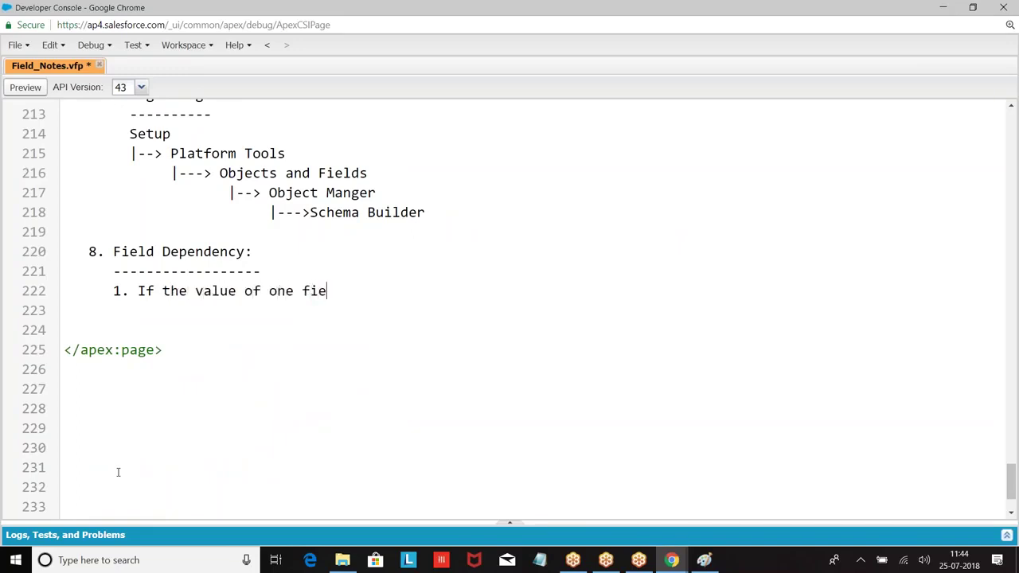
{"action": "key", "text": "BackSpace"}
{"action": "key", "text": "BackSpace"}
{"action": "key", "text": "BackSpace"}
{"action": "key", "text": "BackSpace"}
{"action": "key", "text": "BackSpace"}
{"action": "key", "text": "BackSpace"}
{"action": "type", "text": "controlls the value f"}
{"action": "key", "text": "BackSpace"}
{"action": "key", "text": "BackSpace"}
{"action": "type", "text": "of another fi"}
{"action": "key", "text": "BackSpace"}
{"action": "key", "text": "BackSpace"}
{"action": "key", "text": "BackSpace"}
{"action": "type", "text": "r field ,we cll"}
{"action": "key", "text": "BackSpace"}
{"action": "key", "text": "BackSpace"}
{"action": "type", "text": "alled as"}
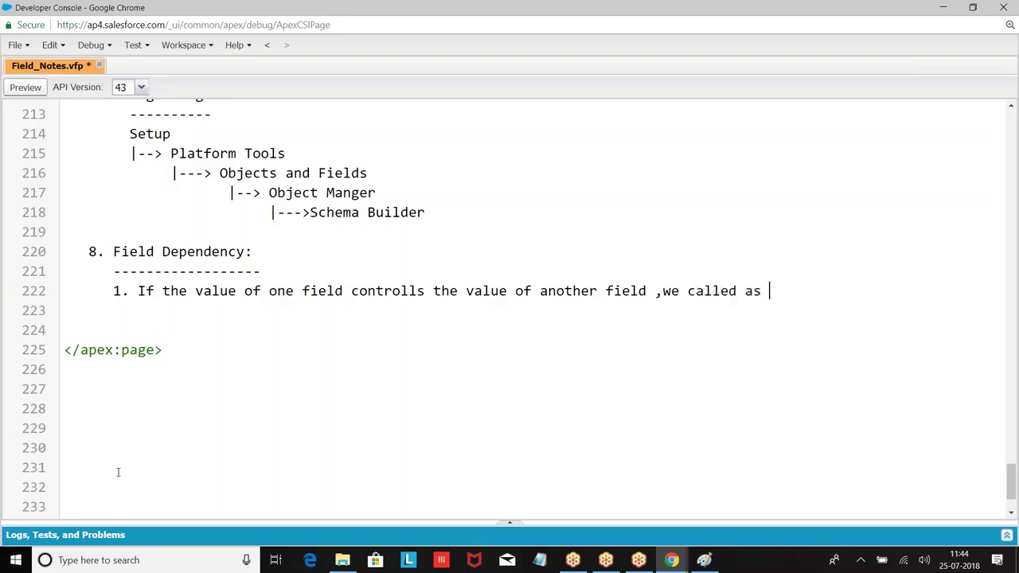
{"action": "key", "text": "Return"}
{"action": "key", "text": "Tab"}
{"action": "type", "text": "field depen"}
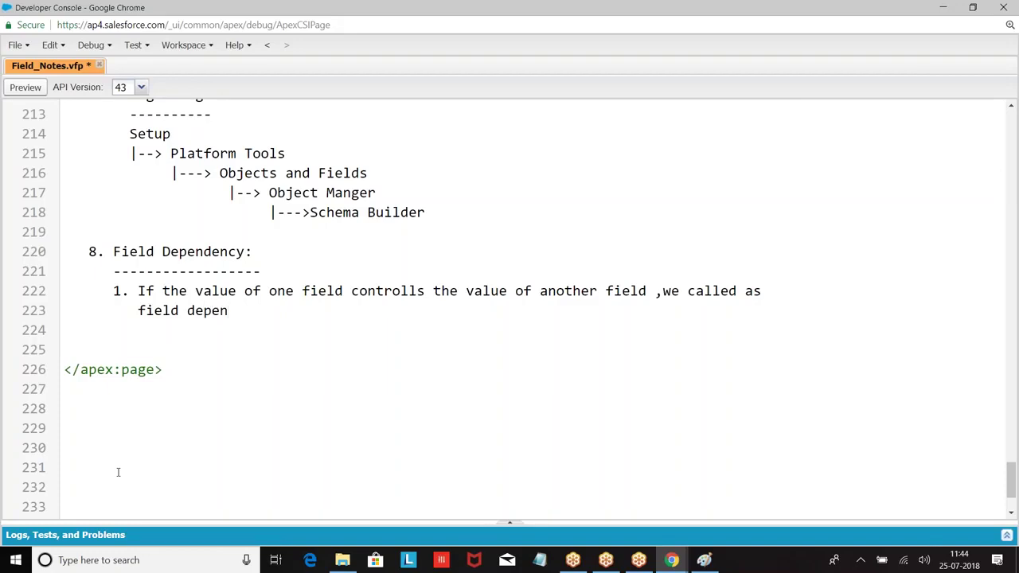
{"action": "type", "text": "dency"}
{"action": "key", "text": "ctrl+s"}
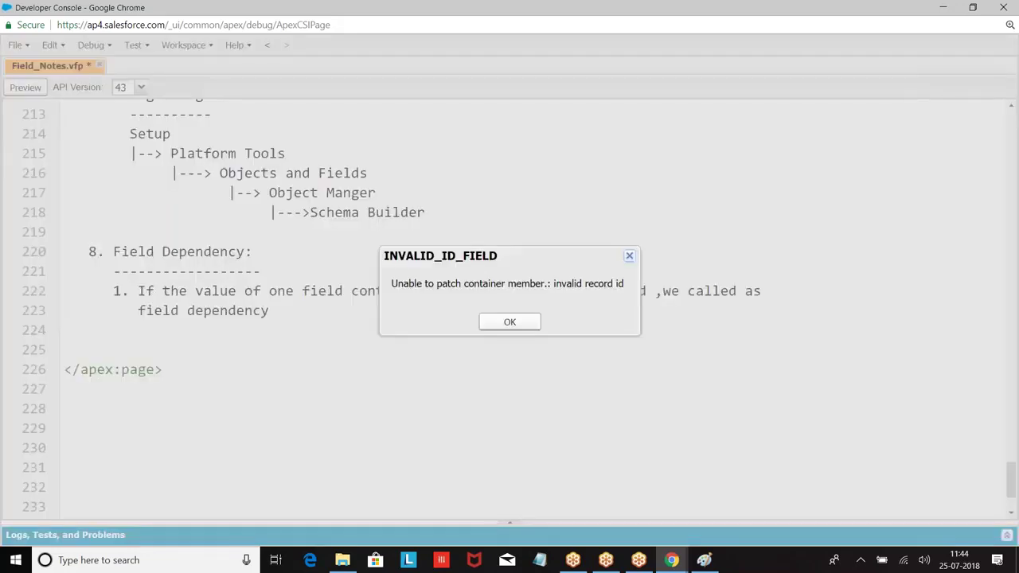
Change 'called' to 'call it' in point 1, save, and start an indented line for point 2.
{"action": "left_click", "coordinate": [519, 322]}
{"action": "key", "text": "BackSpace"}
{"action": "key", "text": "BackSpace"}
{"action": "type", "text": "it"}
{"action": "key", "text": "BackSpace"}
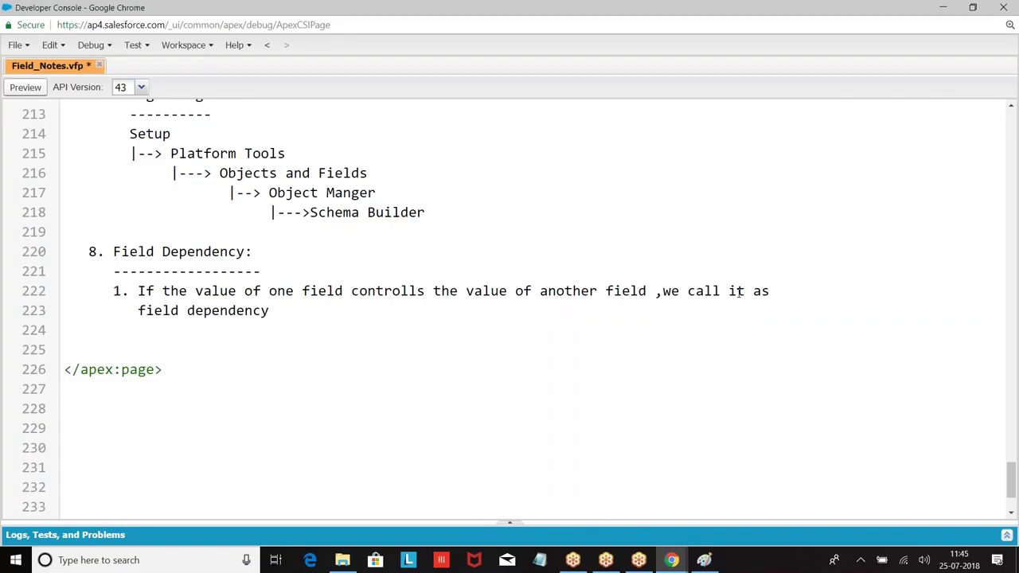
{"action": "key", "text": "ctrl+s"}
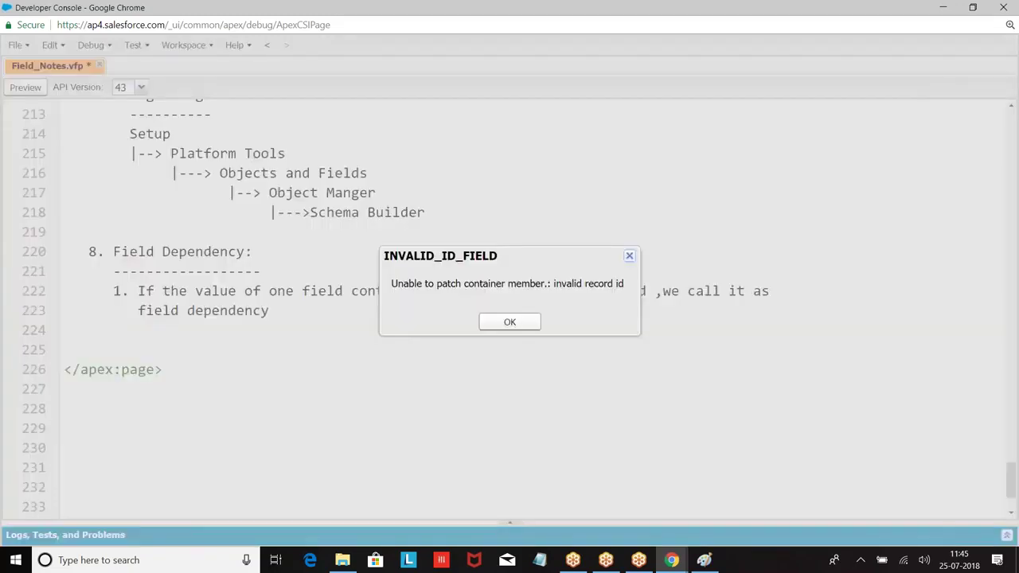
{"action": "left_click", "coordinate": [505, 325]}
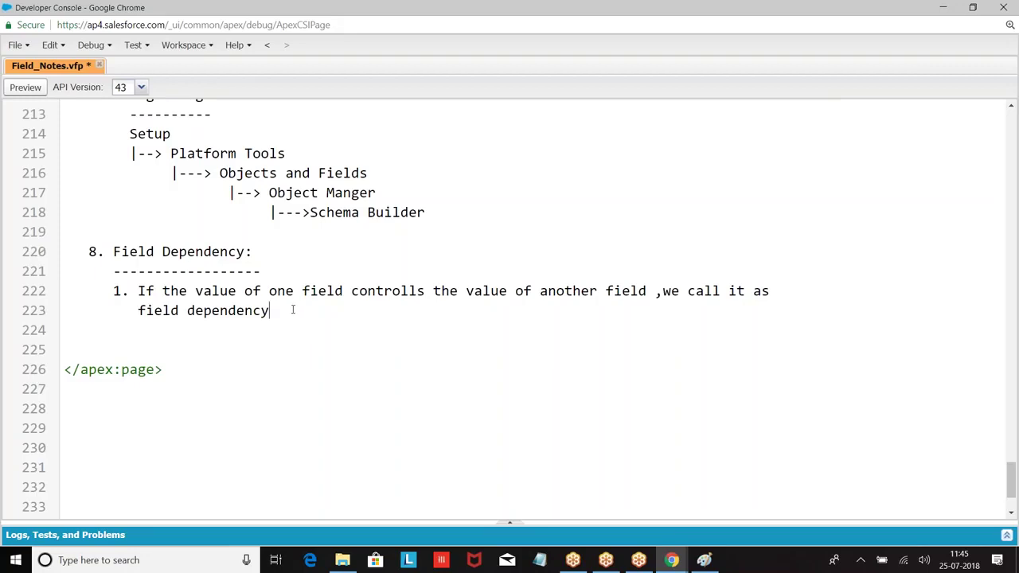
{"action": "key", "text": "Return"}
{"action": "key", "text": "Return"}
{"action": "key", "text": "Tab"}
Write point 2: 'Controlling field can be checkbox or picklist field'.
{"action": "type", "text": "2. Controll"}
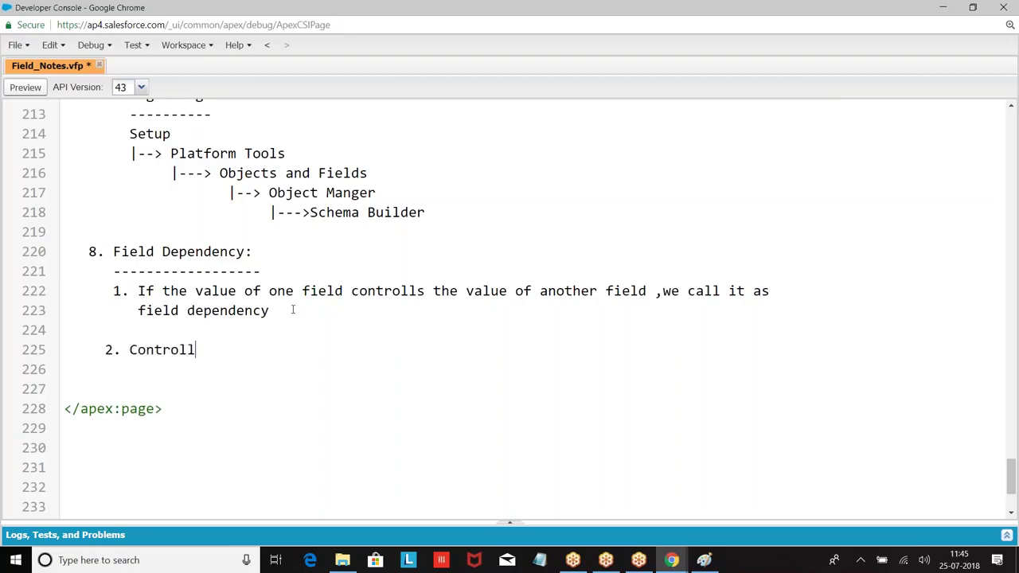
{"action": "type", "text": "ing field ca"}
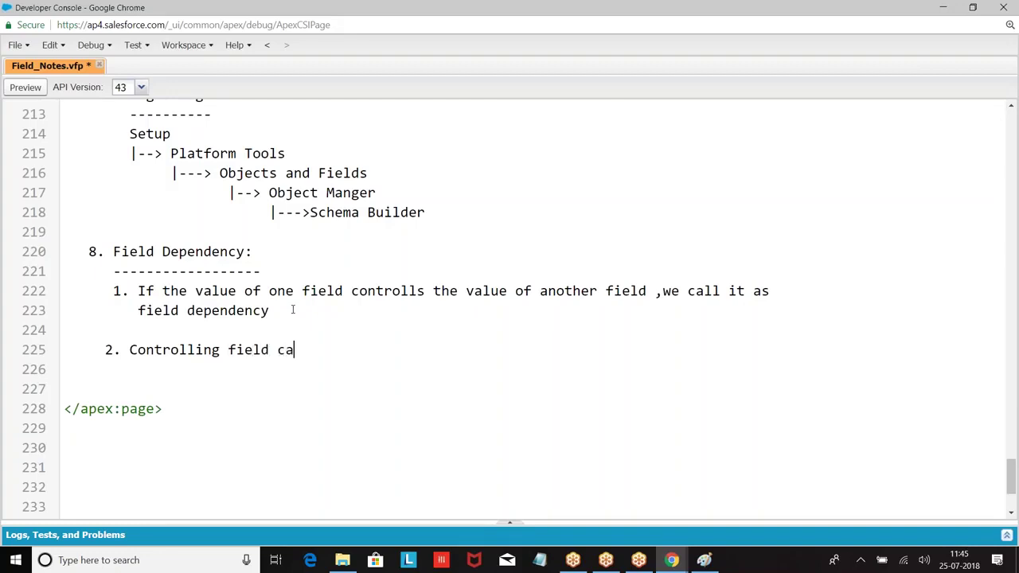
{"action": "type", "text": "n be checkbox or pi"}
{"action": "type", "text": "st"}
{"action": "key", "text": "BackSpace"}
{"action": "key", "text": "BackSpace"}
{"action": "key", "text": "BackSpace"}
{"action": "type", "text": "ist list"}
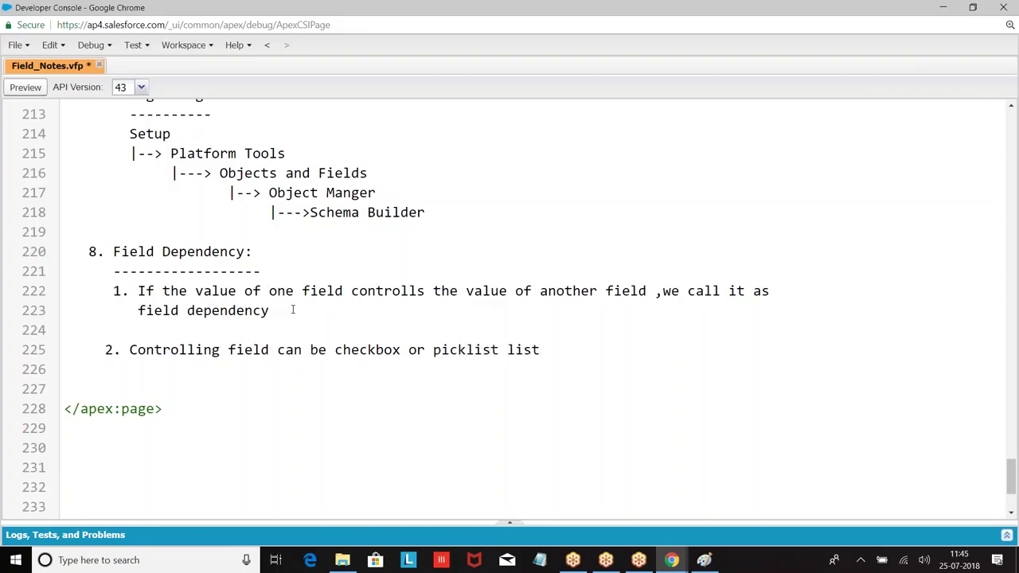
{"action": "key", "text": "BackSpace"}
{"action": "key", "text": "BackSpace"}
{"action": "key", "text": "BackSpace"}
{"action": "key", "text": "BackSpace"}
{"action": "type", "text": "field"}
{"action": "key", "text": "BackSpace"}
{"action": "key", "text": "BackSpace"}
{"action": "key", "text": "BackSpace"}
{"action": "key", "text": "BackSpace"}
{"action": "key", "text": "BackSpace"}
{"action": "key", "text": "BackSpace"}
{"action": "type", "text": "fields"}
{"action": "key", "text": "BackSpace"}
Add an indented note starting 'In case if you choose picklist as controlling field' and save.
{"action": "key", "text": "Return"}
{"action": "key", "text": "Return"}
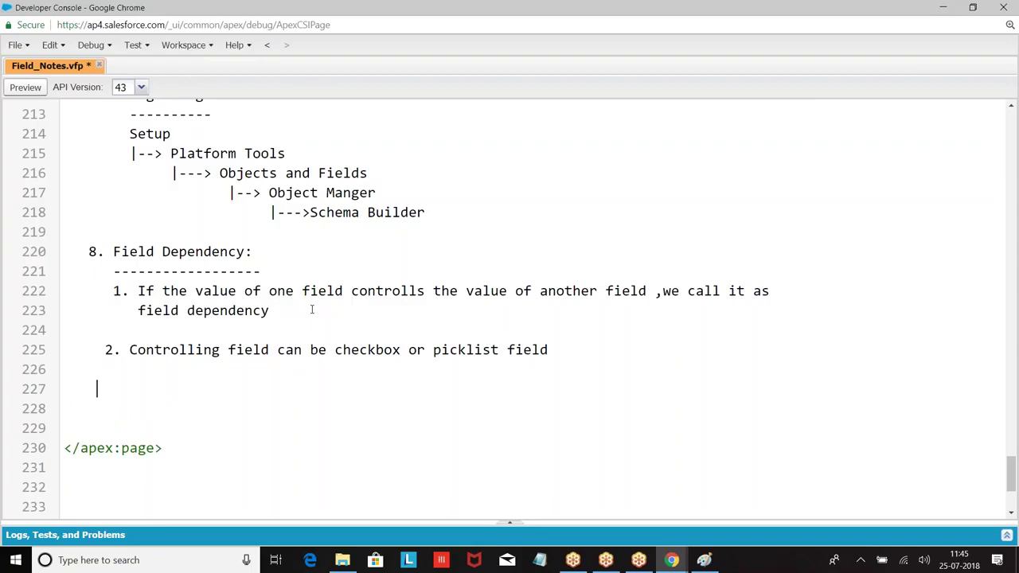
{"action": "key", "text": "BackSpace"}
{"action": "key", "text": "BackSpace"}
{"action": "key", "text": "BackSpace"}
{"action": "key", "text": "BackSpace"}
{"action": "key", "text": "BackSpace"}
{"action": "key", "text": "Tab"}
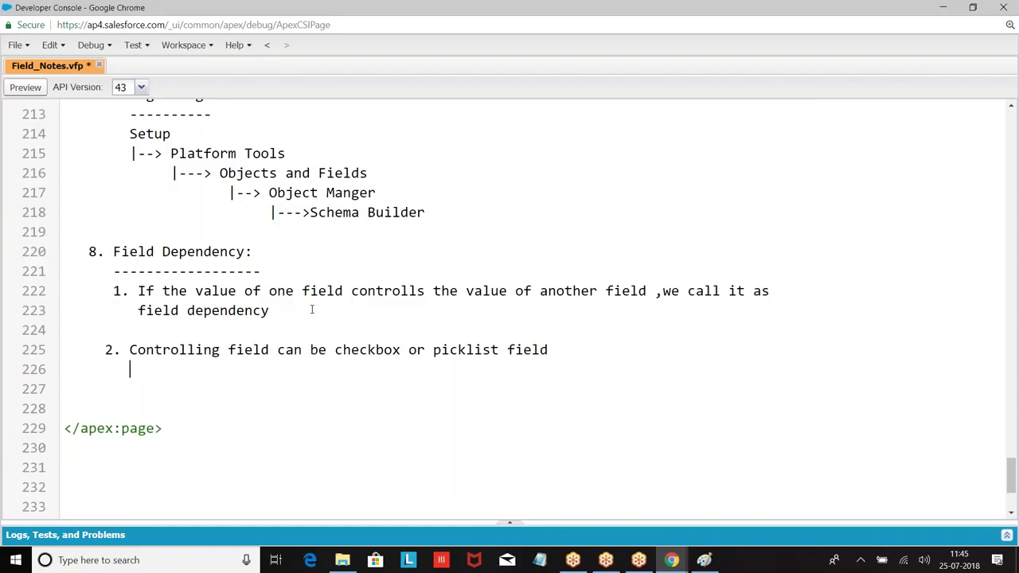
{"action": "type", "text": "Note : In ca"}
{"action": "type", "text": "e "}
{"action": "type", "text": "e i"}
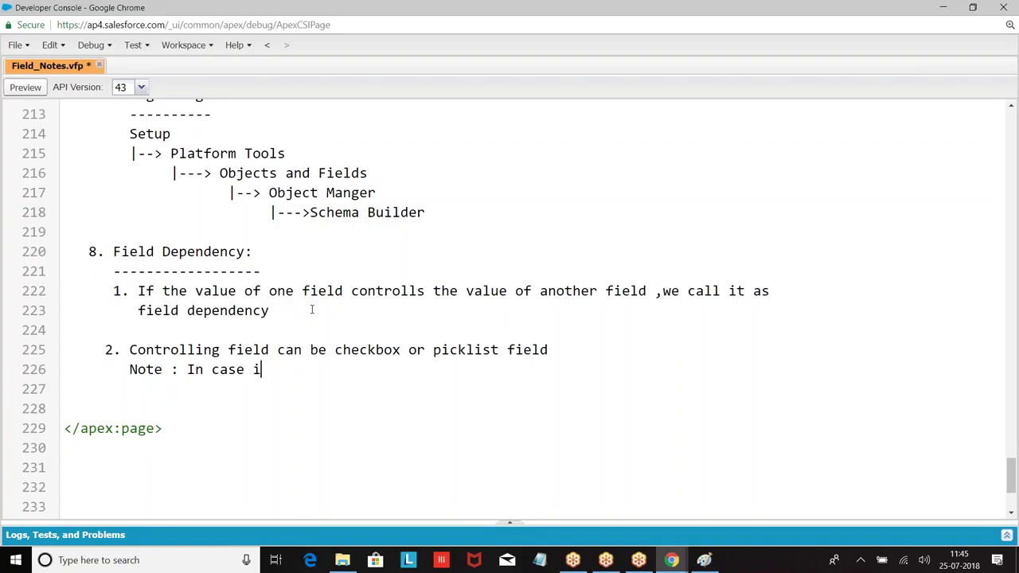
{"action": "type", "text": "f you choose "}
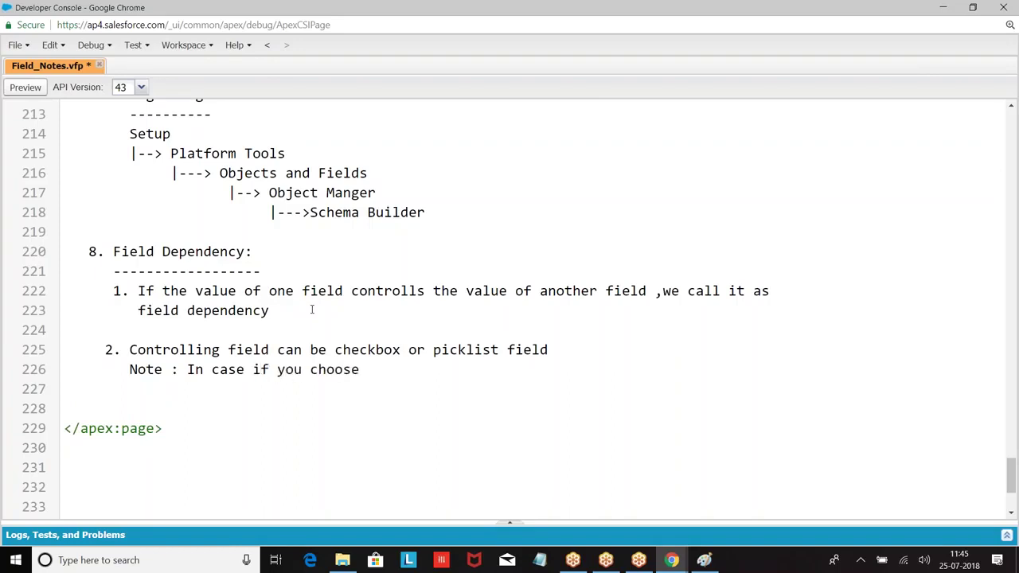
{"action": "type", "text": "picklist as "}
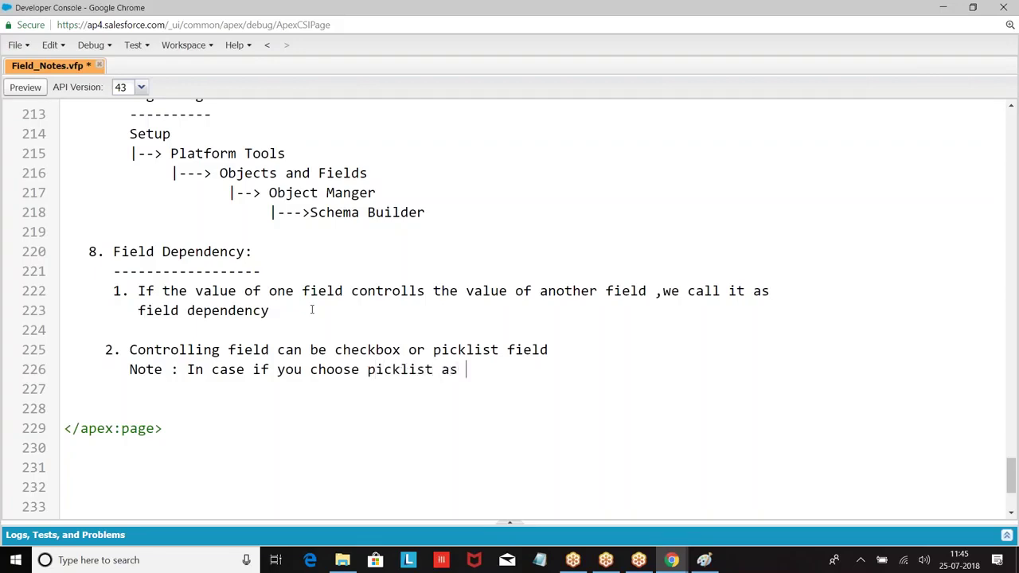
{"action": "type", "text": "c controlloing field"}
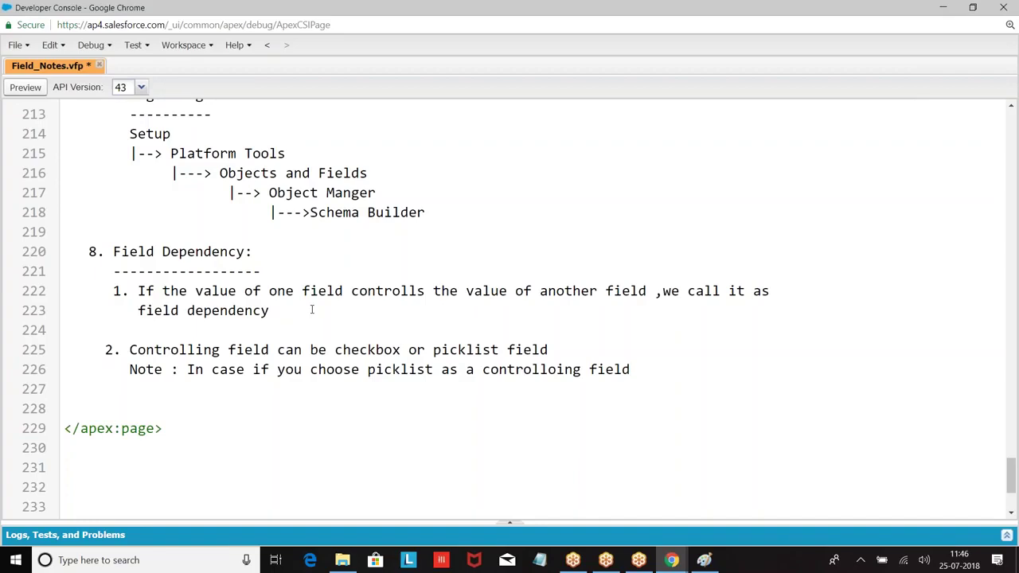
{"action": "key", "text": "ctrl+s"}
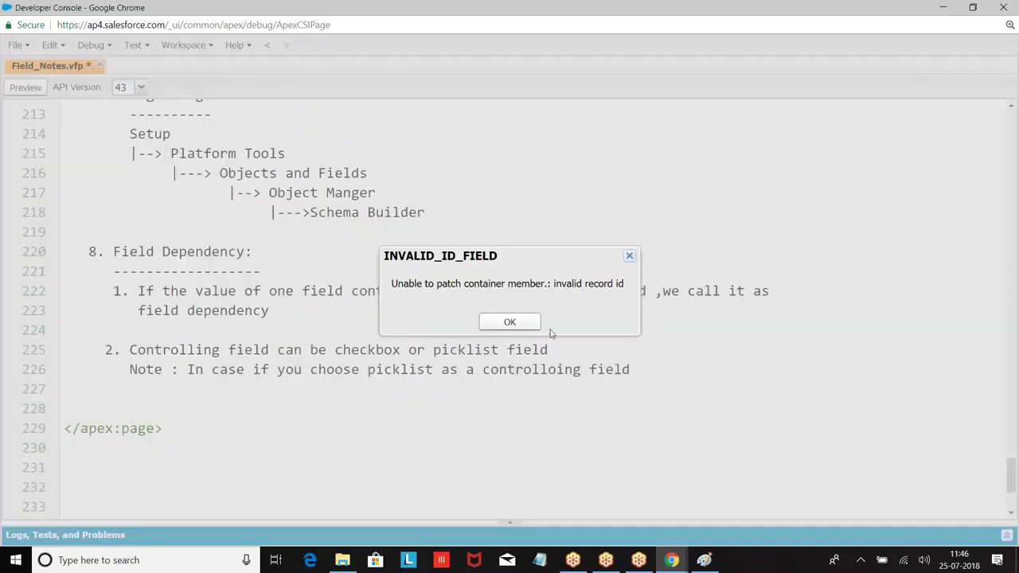
Finish the note with ',then it cannot have more than 300 options.' and save.
{"action": "left_click", "coordinate": [520, 323]}
{"action": "type", "text": ",then it cann"}
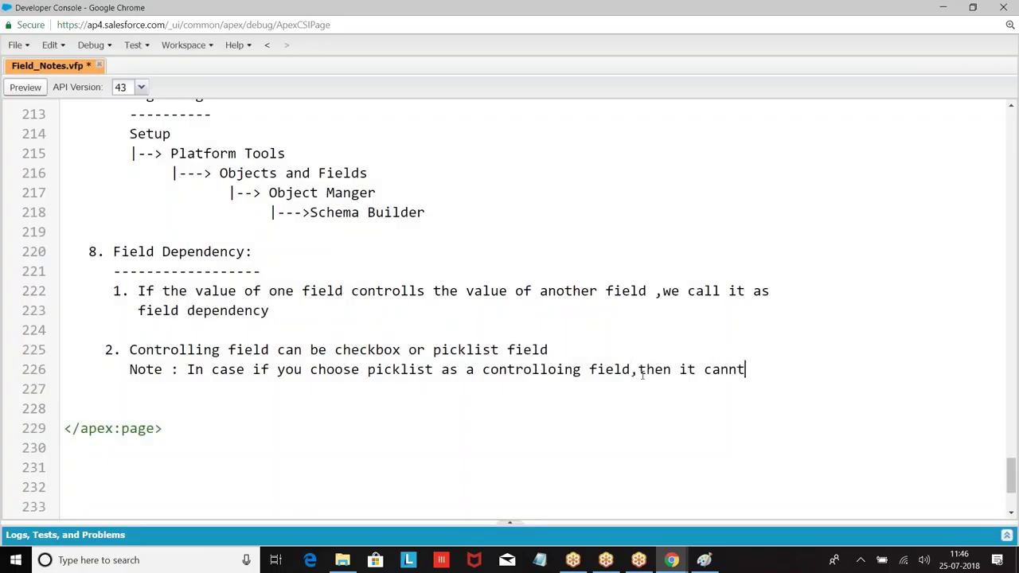
{"action": "type", "text": "ot have more tha"}
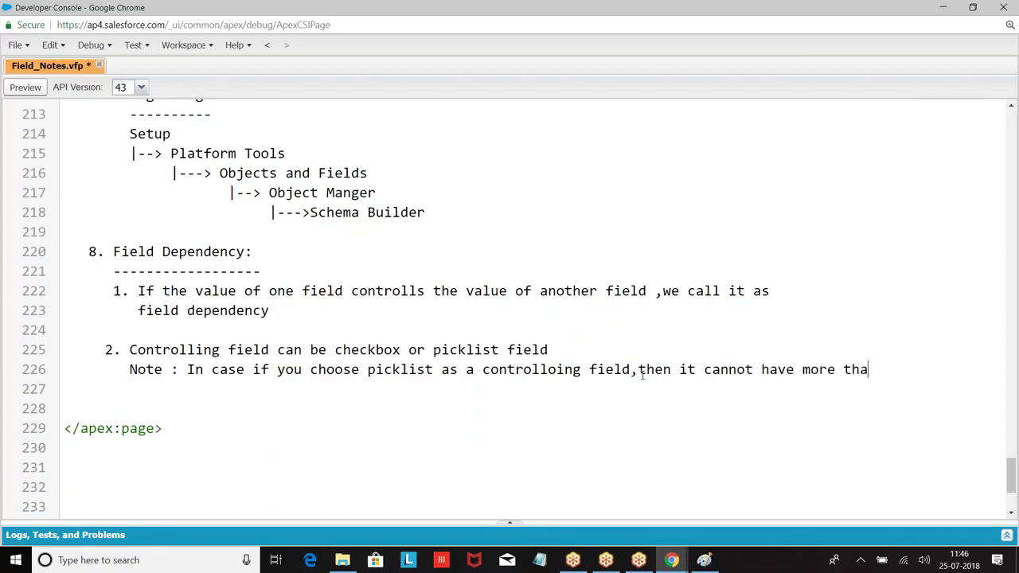
{"action": "type", "text": "n 300 options."}
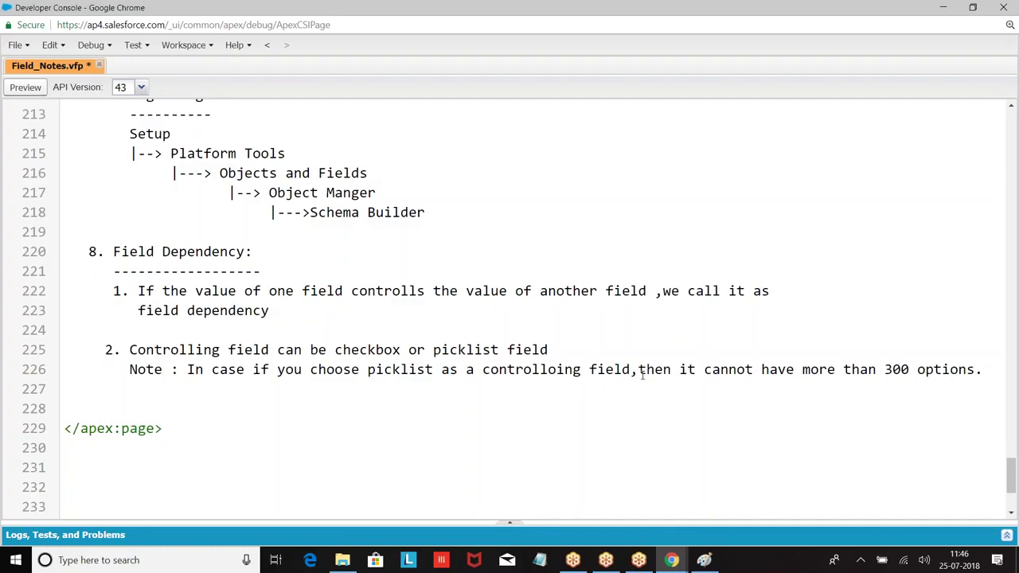
{"action": "key", "text": "ctrl+s"}
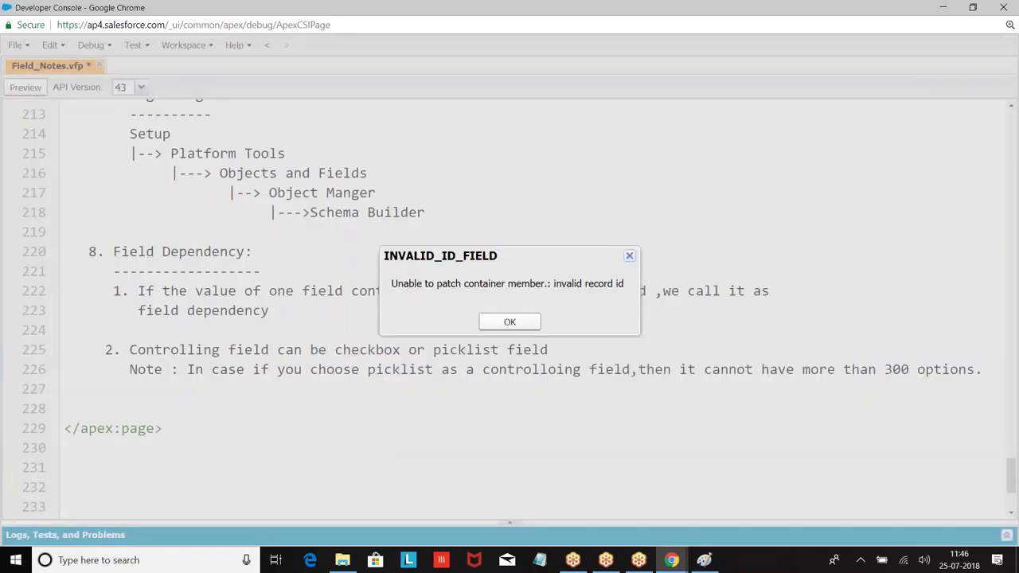
{"action": "left_click", "coordinate": [508, 322]}
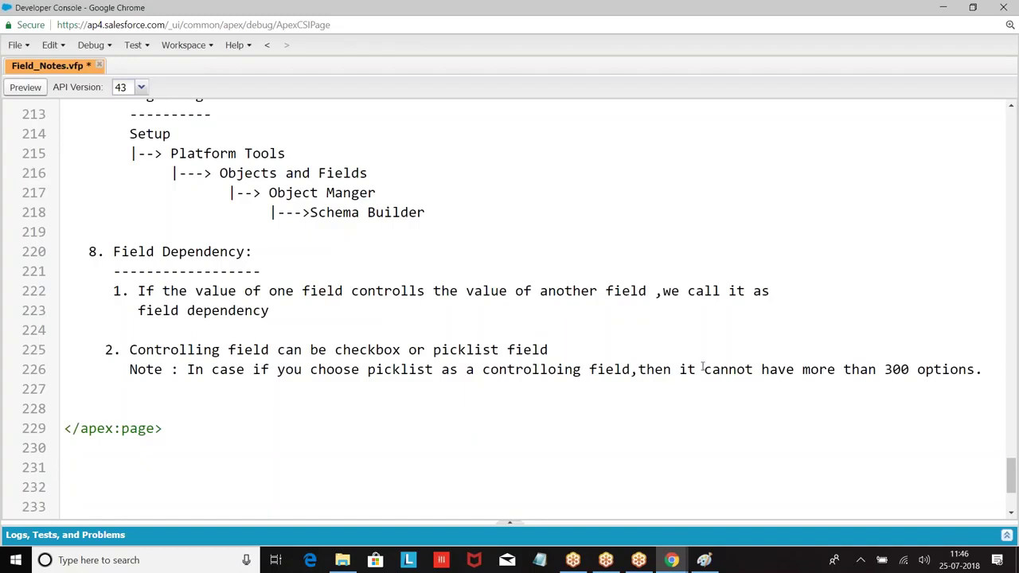
Wrap the note onto an indented second line after 'field,'.
{"action": "left_click", "coordinate": [639, 370]}
{"action": "key", "text": "Return"}
{"action": "key", "text": "Tab"}
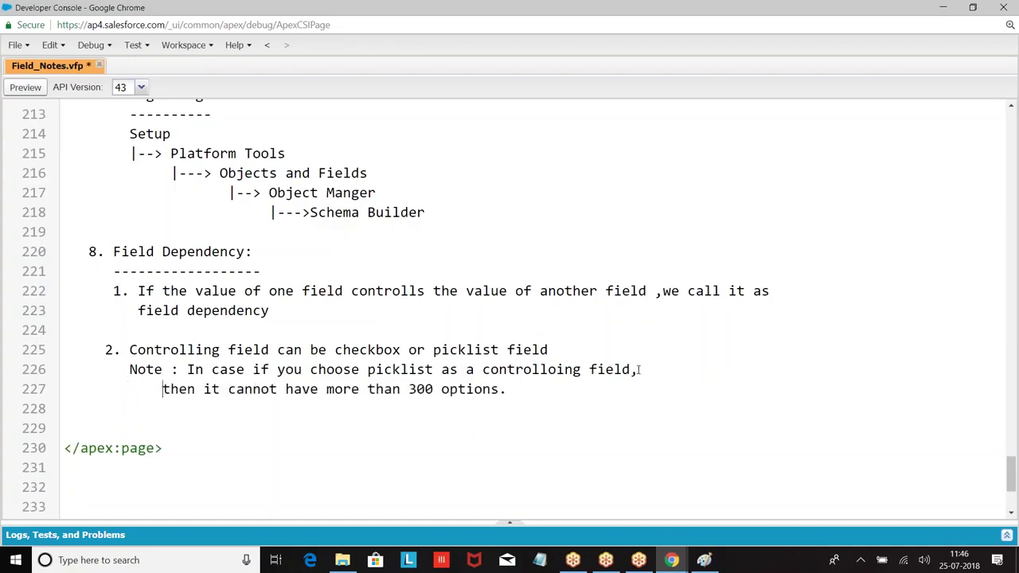
{"action": "left_click", "coordinate": [100, 427]}
Add the '3. Dependency field :' heading with an indented 'Note :' line.
{"action": "type", "text": "3"}
{"action": "key", "text": "BackSpace"}
{"action": "type", "text": "3. Dep"}
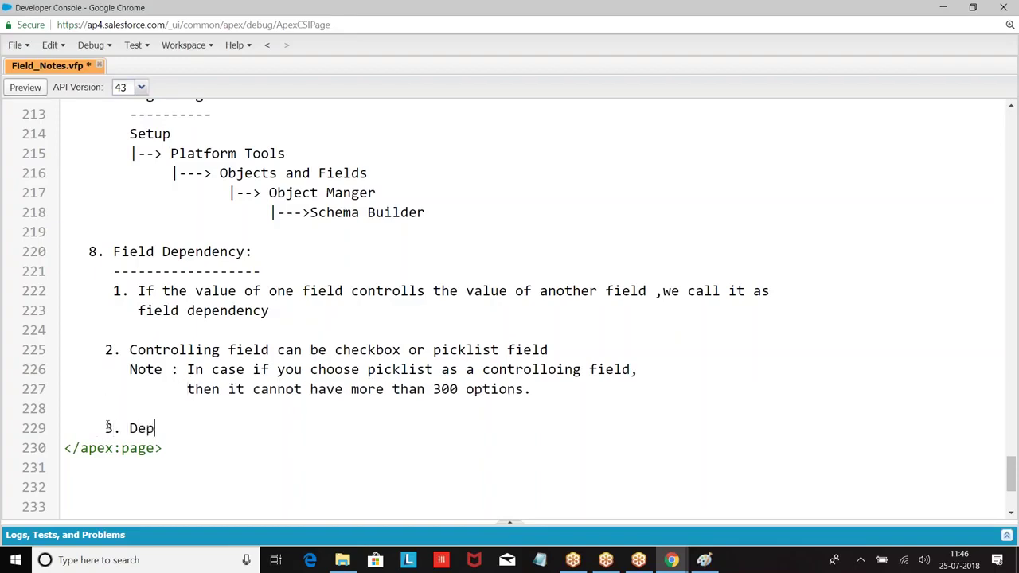
{"action": "type", "text": "endency field :"}
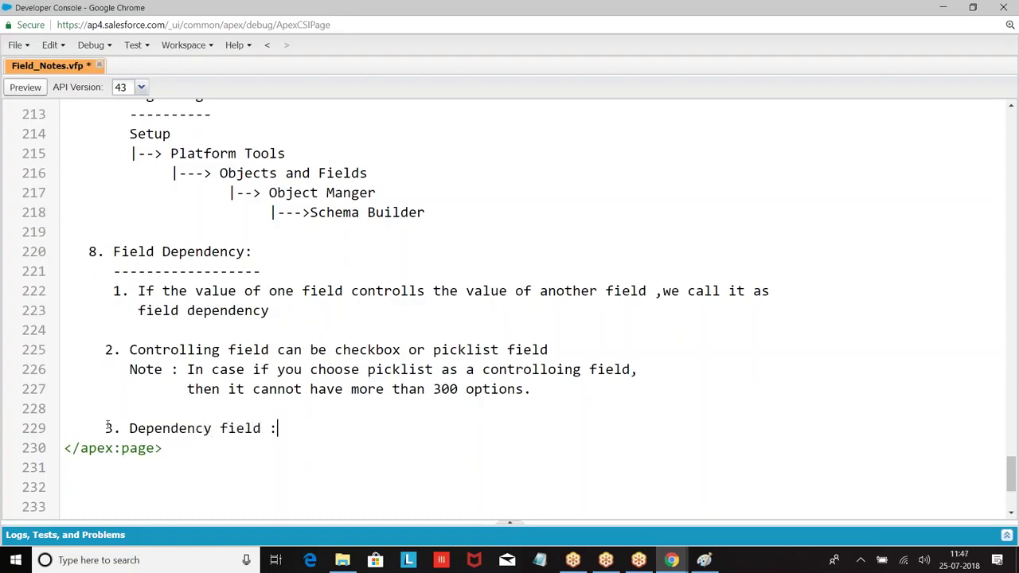
{"action": "key", "text": "Return"}
{"action": "key", "text": "Tab"}
{"action": "key", "text": "Tab"}
{"action": "key", "text": "BackSpace"}
{"action": "type", "text": "Note :"}
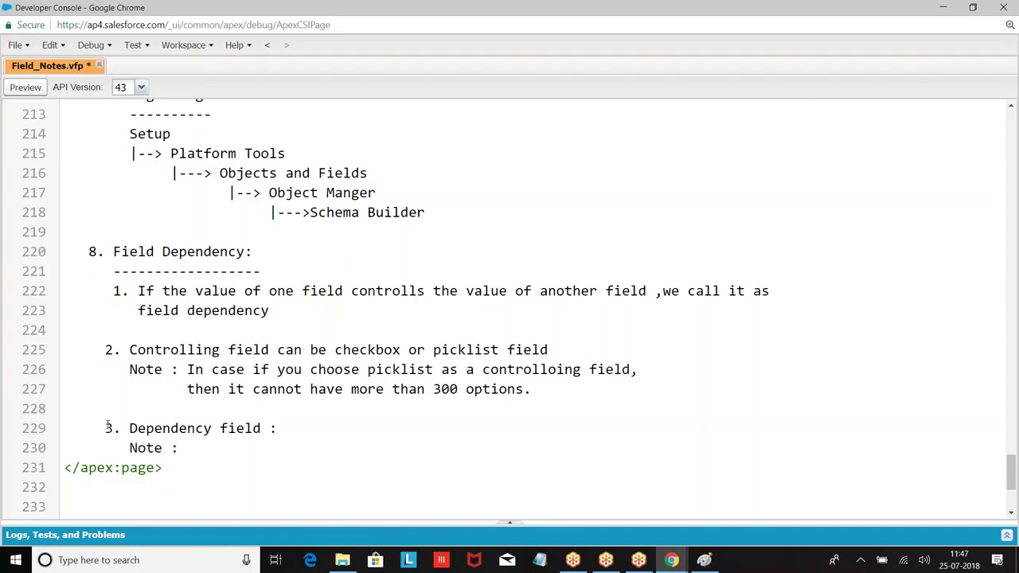
Write the note that this field can be a picklist or Multi-Select Picklist field, and save.
{"action": "type", "text": "T"}
{"action": "key", "text": "Return"}
{"action": "type", "text": "his will spe"}
{"action": "type", "text": "cf"}
{"action": "key", "text": "BackSpace"}
{"action": "type", "text": "igy"}
{"action": "key", "text": "BackSpace"}
{"action": "key", "text": "BackSpace"}
{"action": "key", "text": "BackSpace"}
{"action": "key", "text": "BackSpace"}
{"action": "key", "text": "BackSpace"}
{"action": "key", "text": "BackSpace"}
{"action": "key", "text": "BackSpace"}
{"action": "key", "text": "BackSpace"}
{"action": "key", "text": "BackSpace"}
{"action": "key", "text": "BackSpace"}
{"action": "key", "text": "BackSpace"}
{"action": "key", "text": "BackSpace"}
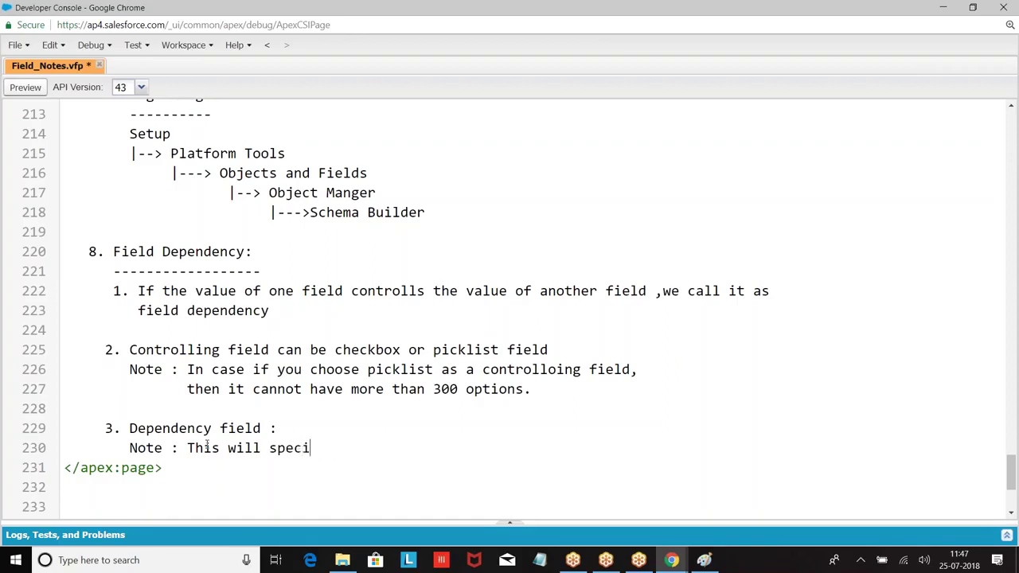
{"action": "key", "text": "BackSpace"}
{"action": "type", "text": "field can be "}
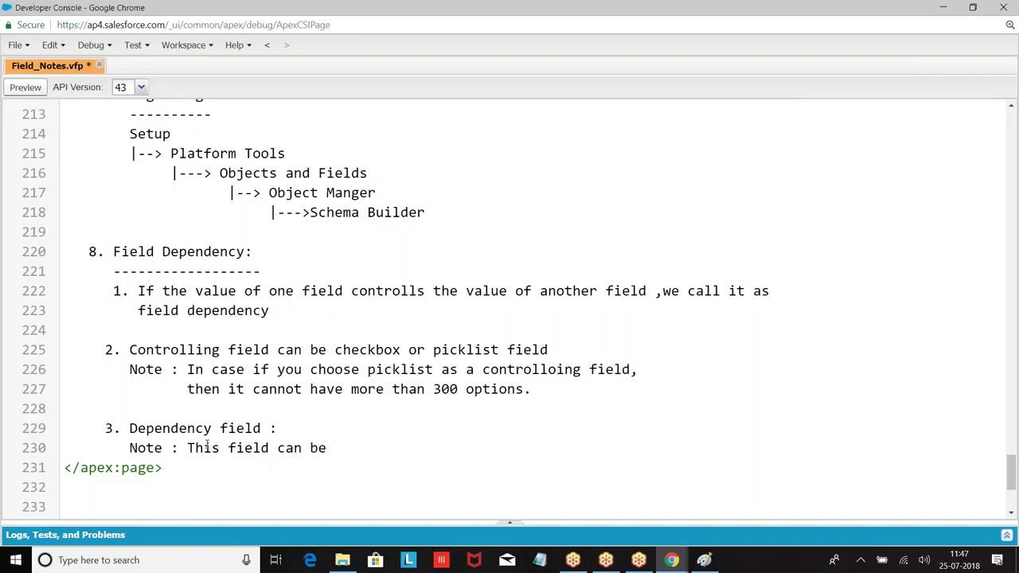
{"action": "type", "text": "c"}
{"action": "key", "text": "BackSpace"}
{"action": "type", "text": "picklist field or "}
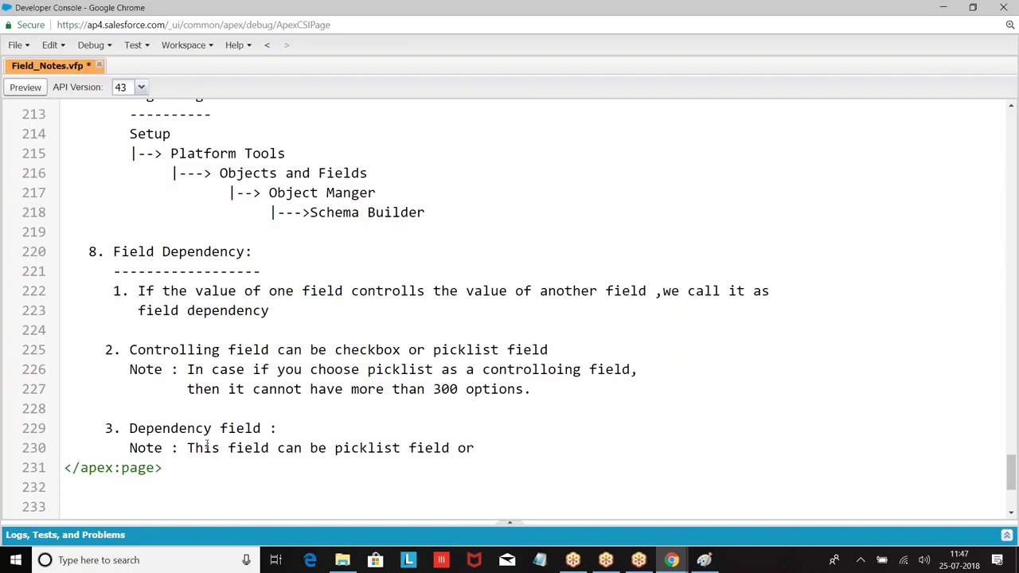
{"action": "type", "text": "Multi-Select Picklist fir"}
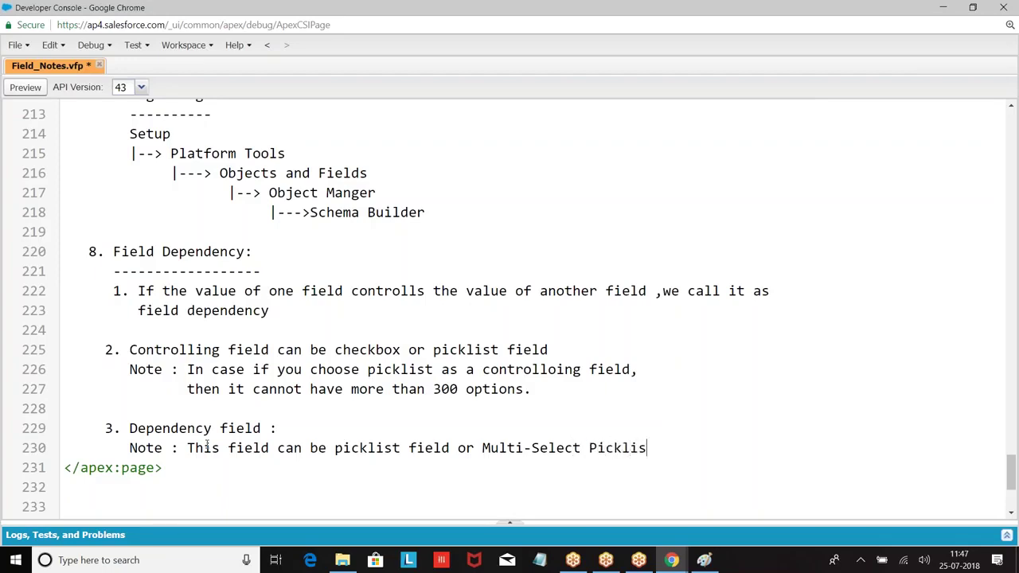
{"action": "key", "text": "BackSpace"}
{"action": "type", "text": "eld."}
{"action": "key", "text": "ctrl+s"}
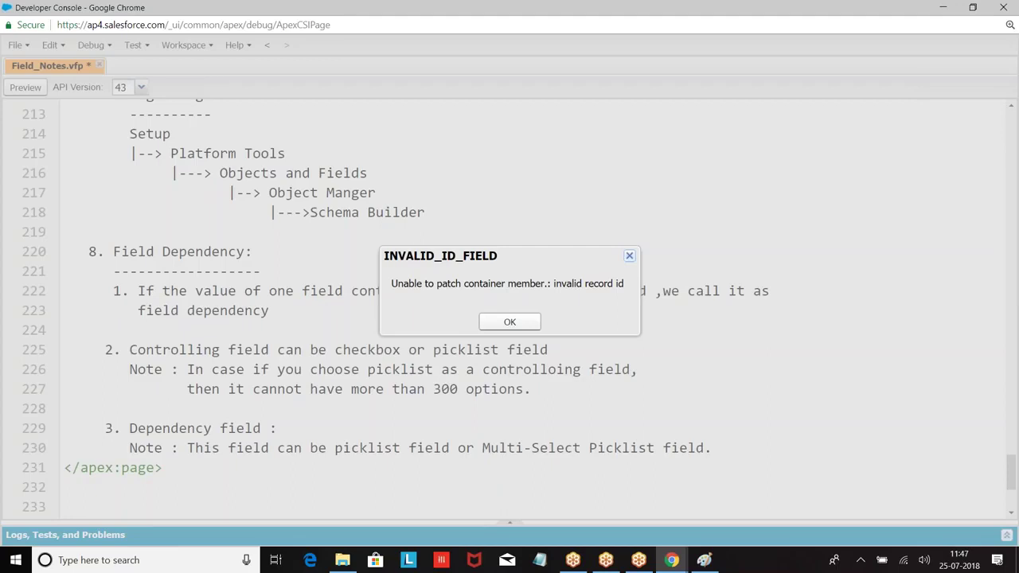
Copy all the notes and close the Field_Notes tab without saving.
{"action": "left_click", "coordinate": [513, 320]}
{"action": "key", "text": "ctrl+a"}
{"action": "left_click", "coordinate": [390, 265]}
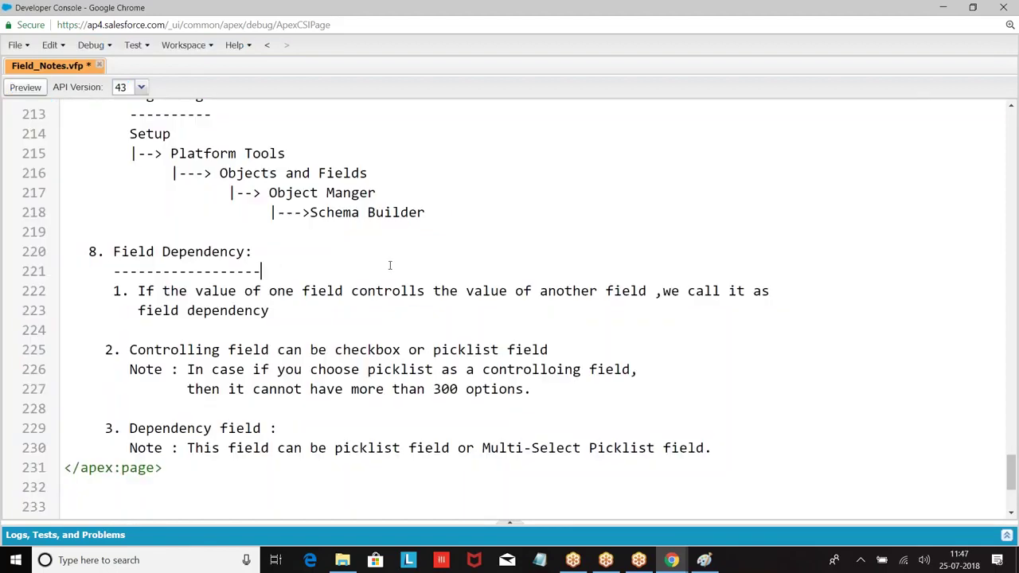
{"action": "key", "text": "ctrl+a"}
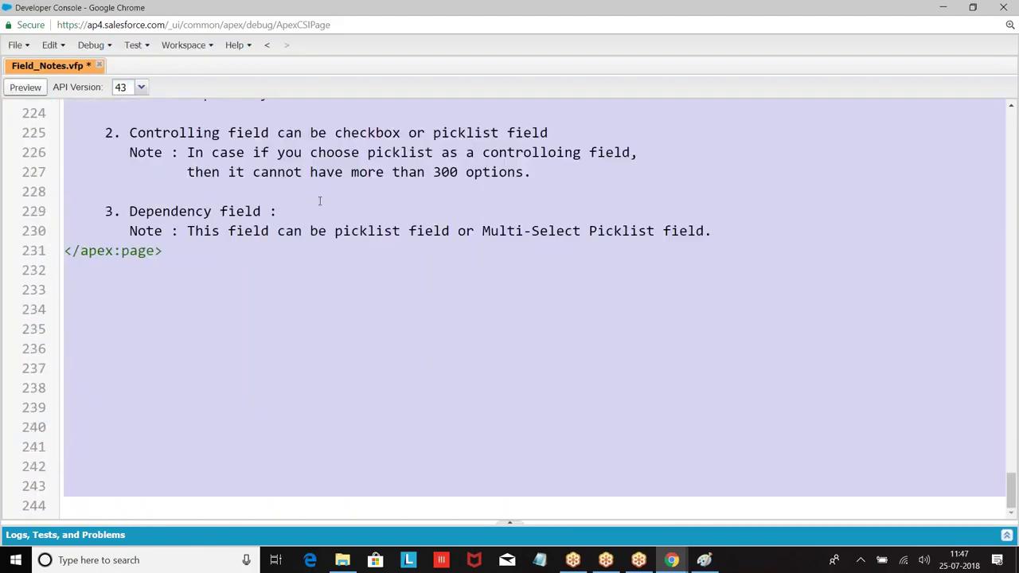
{"action": "left_click", "coordinate": [99, 66]}
{"action": "left_click", "coordinate": [482, 329]}
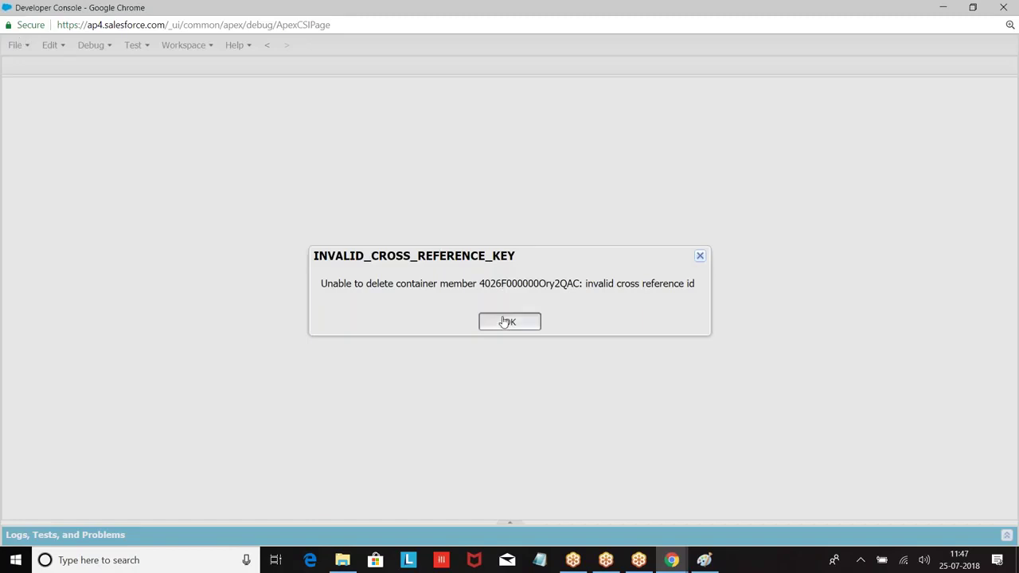
Reopen Field_Notes via File > Open, paste the copied notes over it and save.
{"action": "left_click", "coordinate": [507, 321]}
{"action": "left_click", "coordinate": [28, 47]}
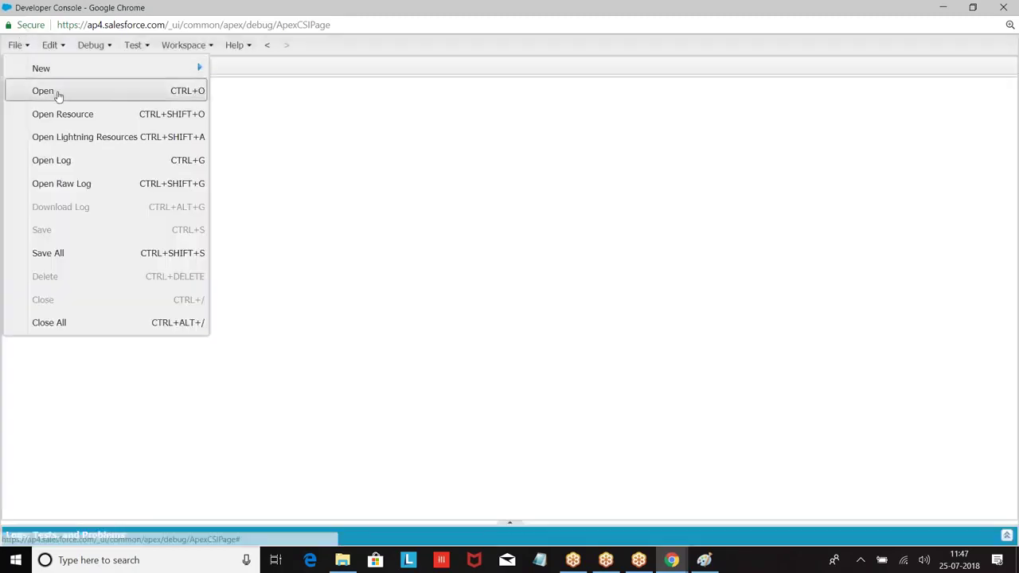
{"action": "left_click", "coordinate": [56, 92]}
{"action": "double_click", "coordinate": [444, 294]}
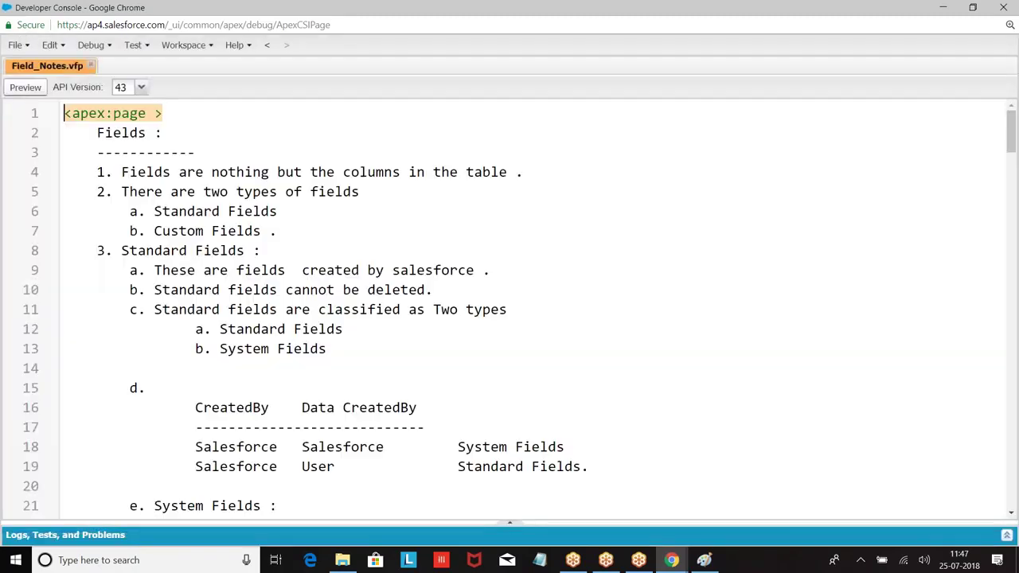
{"action": "key", "text": "ctrl+a"}
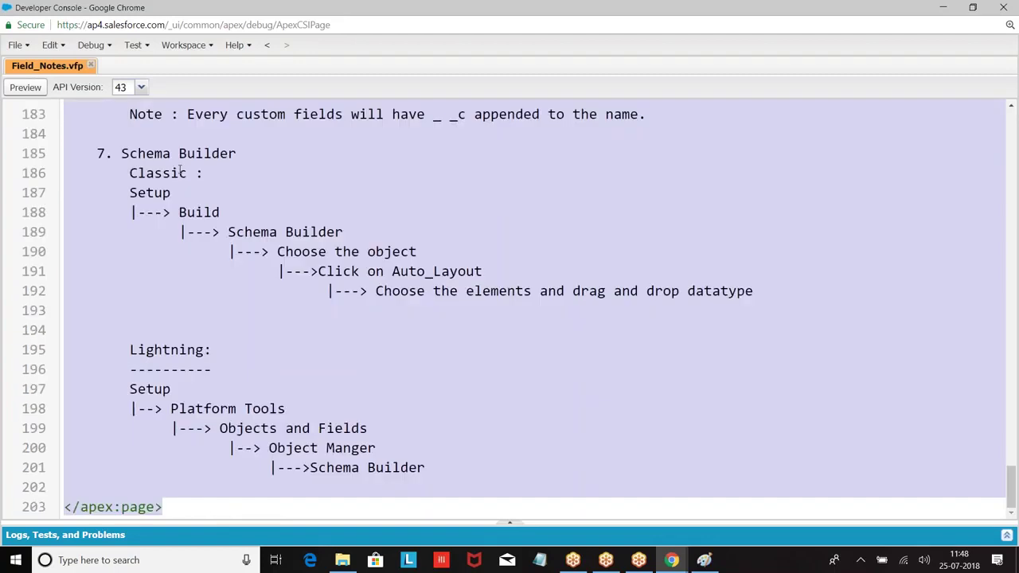
{"action": "key", "text": "ctrl+v"}
{"action": "key", "text": "ctrl+s"}
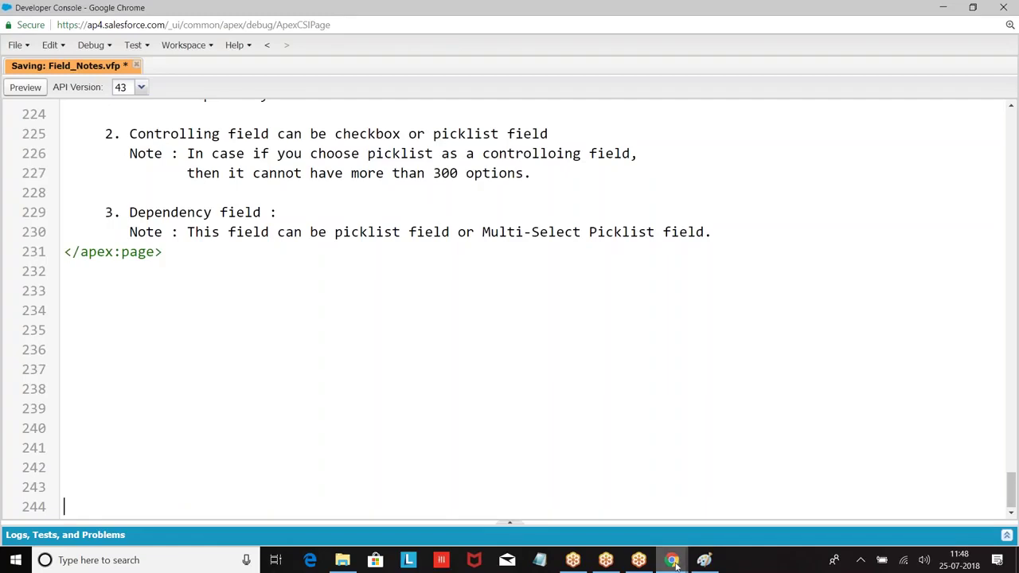
Switch to the Chrome window and open Setup.
{"action": "mouse_move", "coordinate": [676, 562]}
{"action": "left_click", "coordinate": [615, 516]}
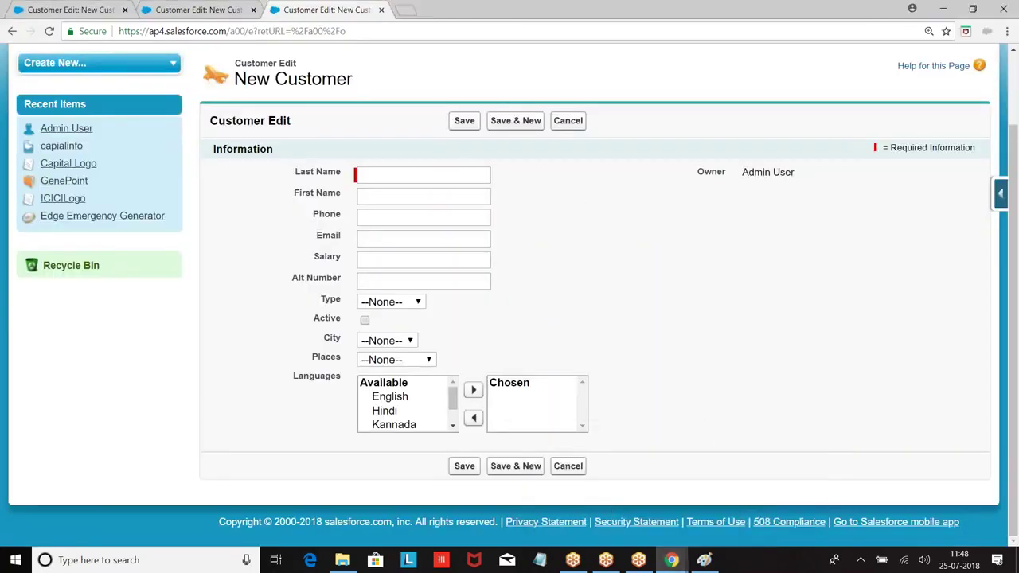
{"action": "scroll", "coordinate": [593, 197], "scroll_direction": "up", "scroll_amount": 2}
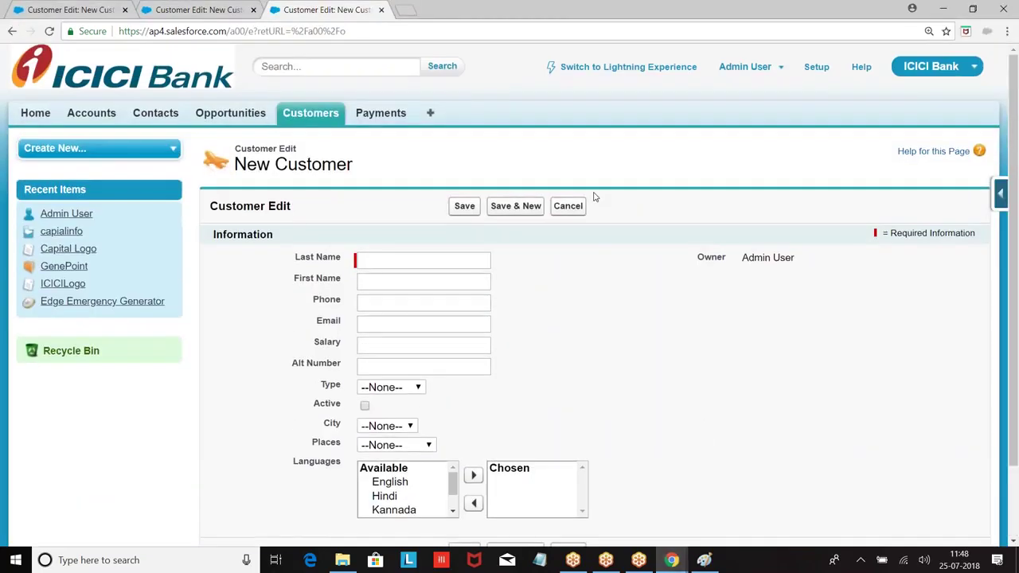
{"action": "left_click", "coordinate": [814, 70]}
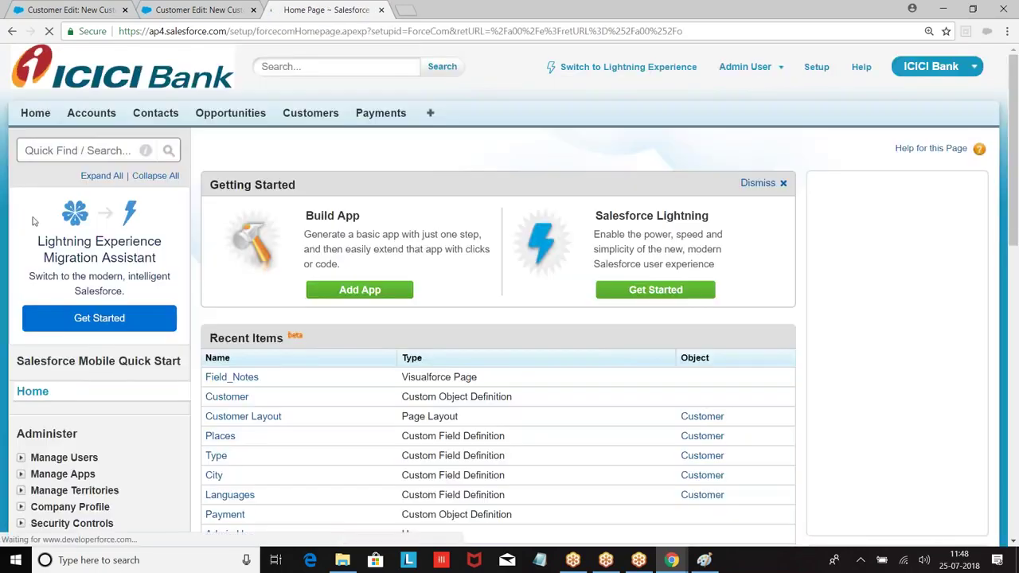
Go to Build > Create > Objects > Customer and open its Field Dependencies.
{"action": "scroll", "coordinate": [34, 228], "scroll_direction": "down", "scroll_amount": 2}
{"action": "scroll", "coordinate": [35, 228], "scroll_direction": "down", "scroll_amount": 5}
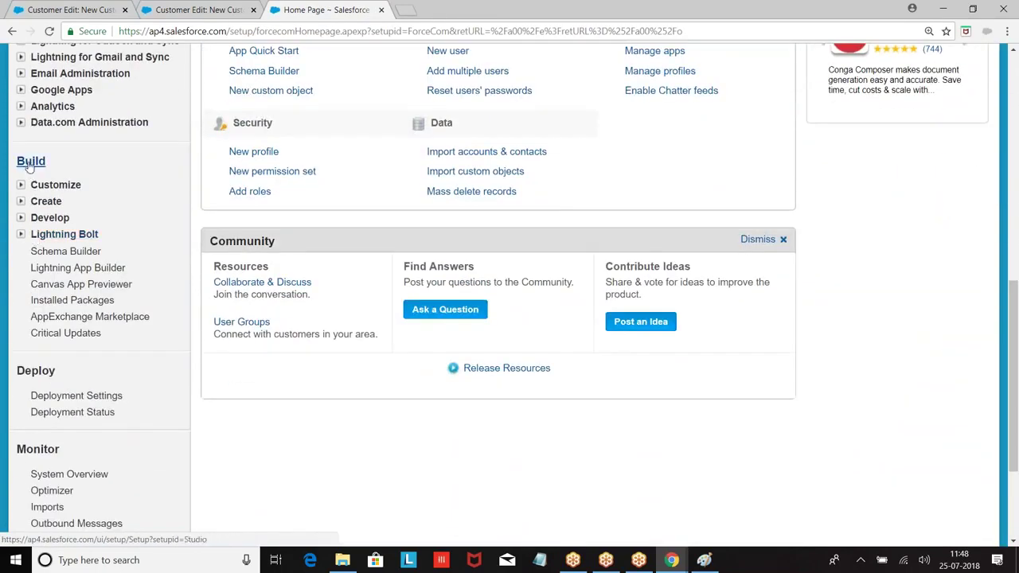
{"action": "left_click", "coordinate": [22, 201]}
{"action": "scroll", "coordinate": [119, 167], "scroll_direction": "down", "scroll_amount": 2}
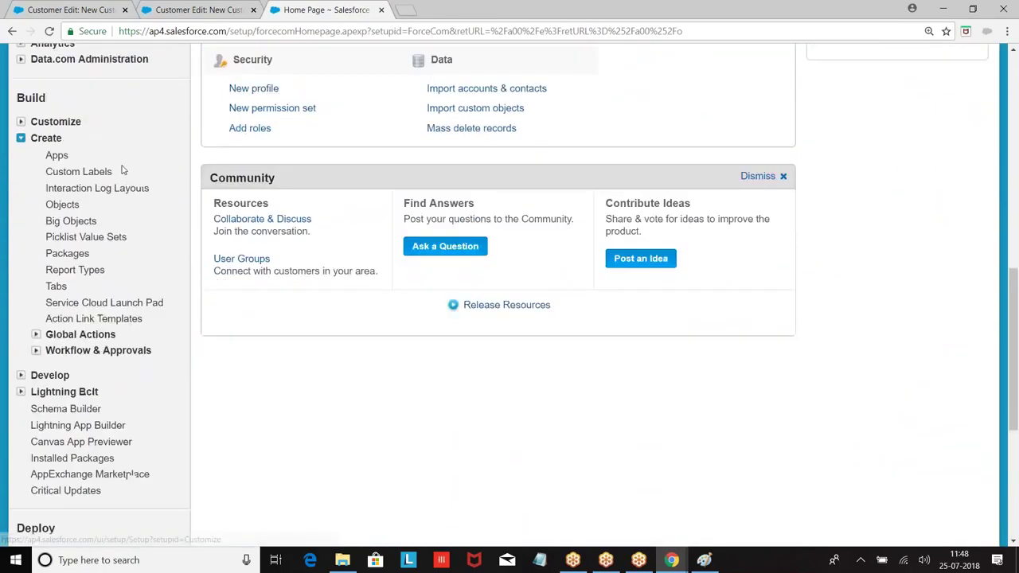
{"action": "left_click", "coordinate": [55, 135]}
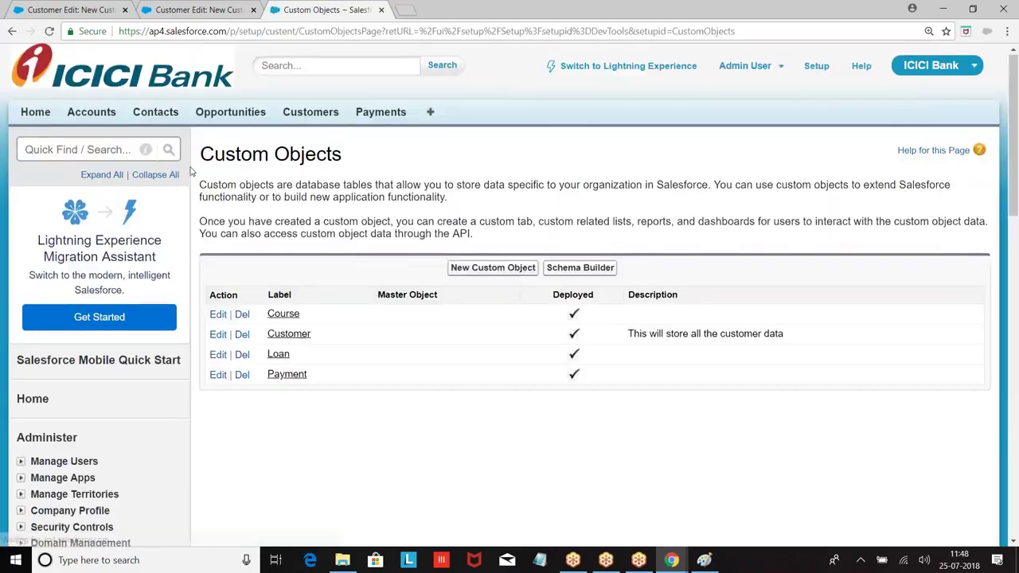
{"action": "scroll", "coordinate": [322, 210], "scroll_direction": "down", "scroll_amount": 2}
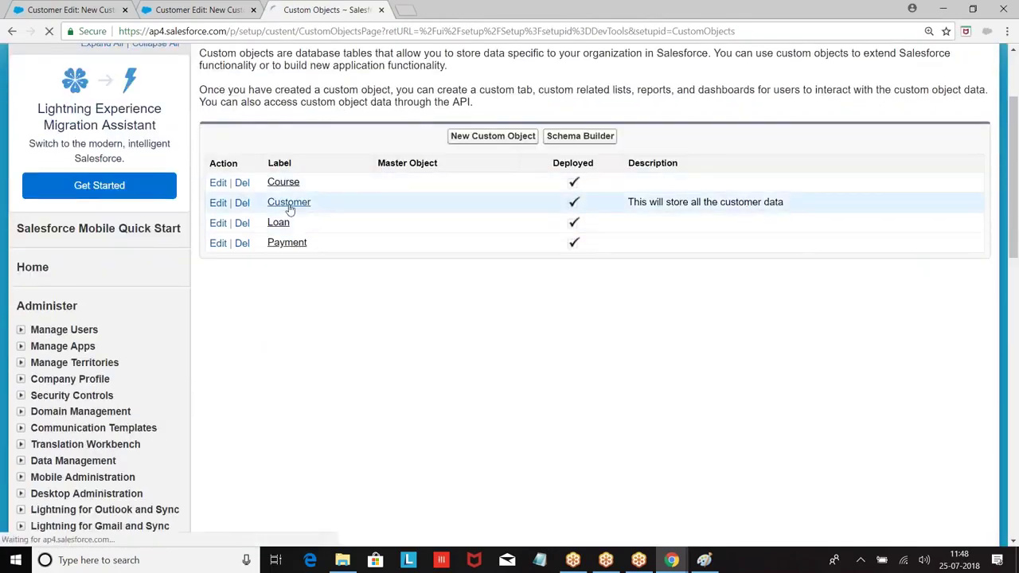
{"action": "left_click", "coordinate": [289, 205]}
{"action": "scroll", "coordinate": [531, 271], "scroll_direction": "down", "scroll_amount": 5}
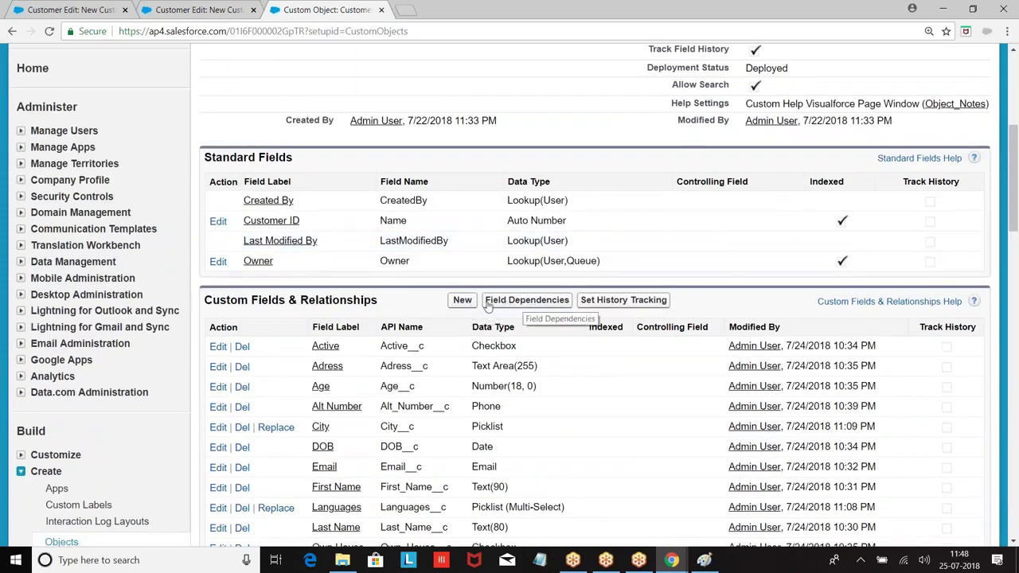
{"action": "left_click", "coordinate": [525, 304]}
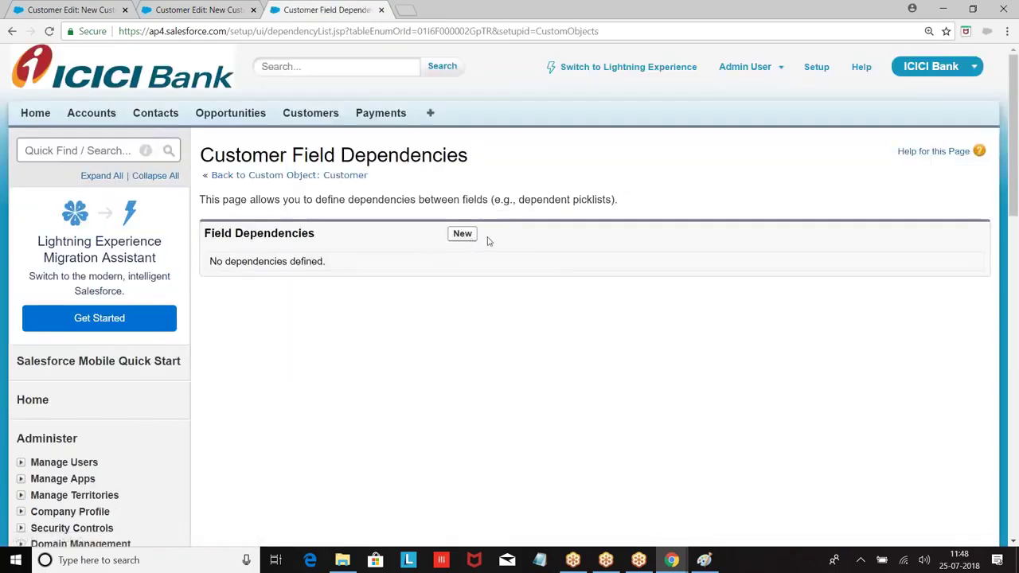
Create a new field dependency with City controlling Places and continue.
{"action": "left_click", "coordinate": [460, 234]}
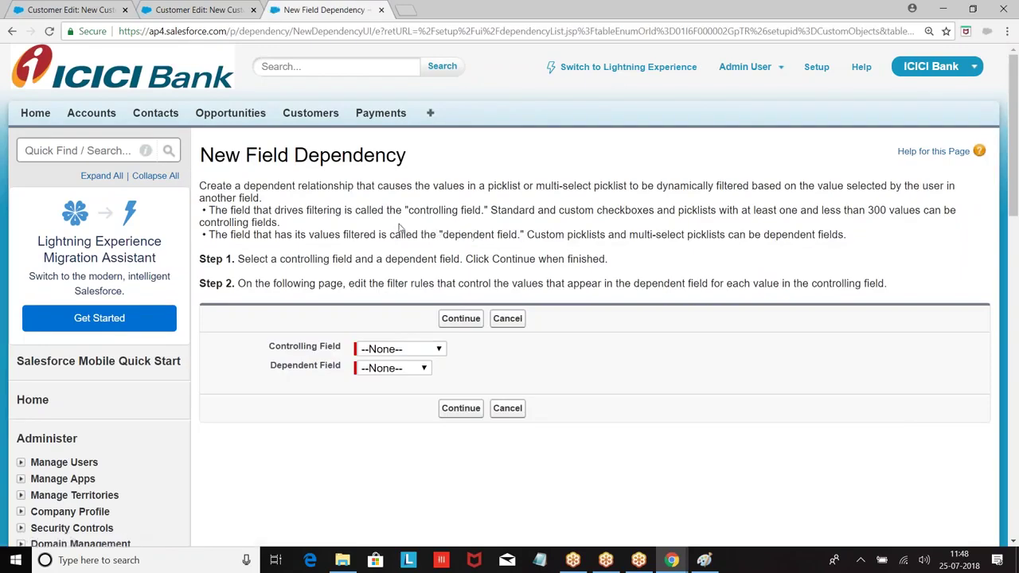
{"action": "scroll", "coordinate": [386, 224], "scroll_direction": "down", "scroll_amount": 1}
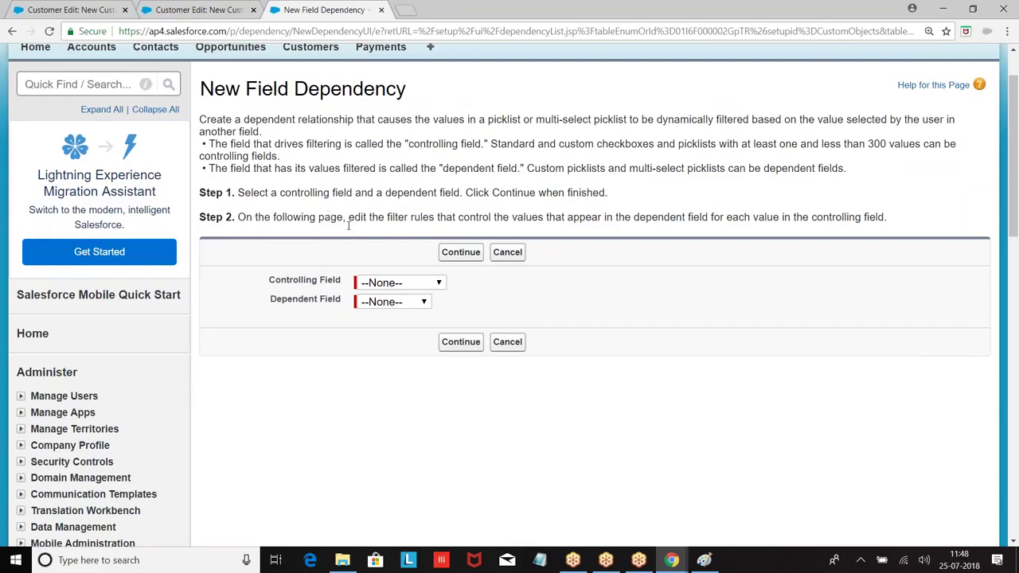
{"action": "left_click", "coordinate": [405, 286]}
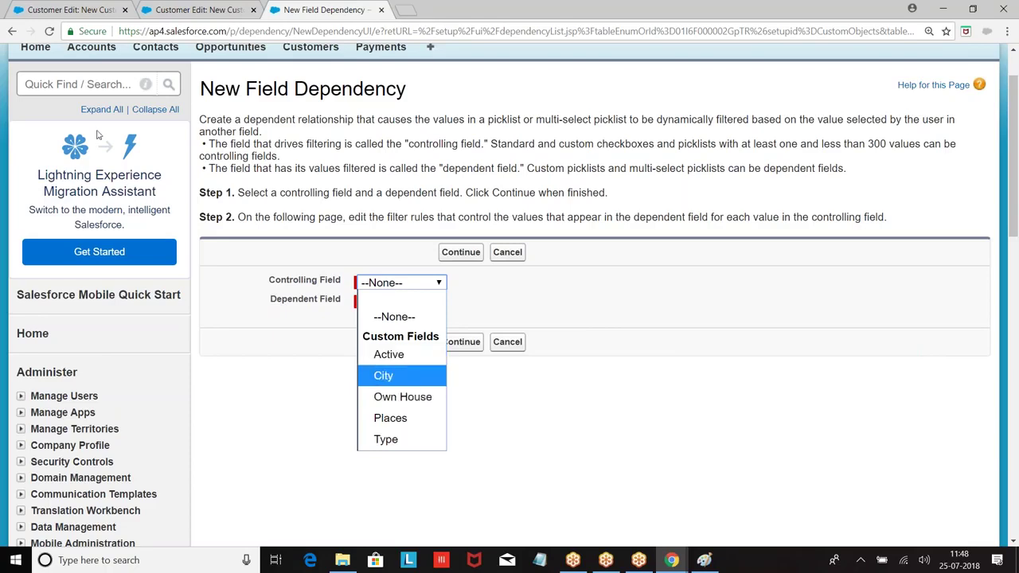
{"action": "left_click", "coordinate": [185, 14]}
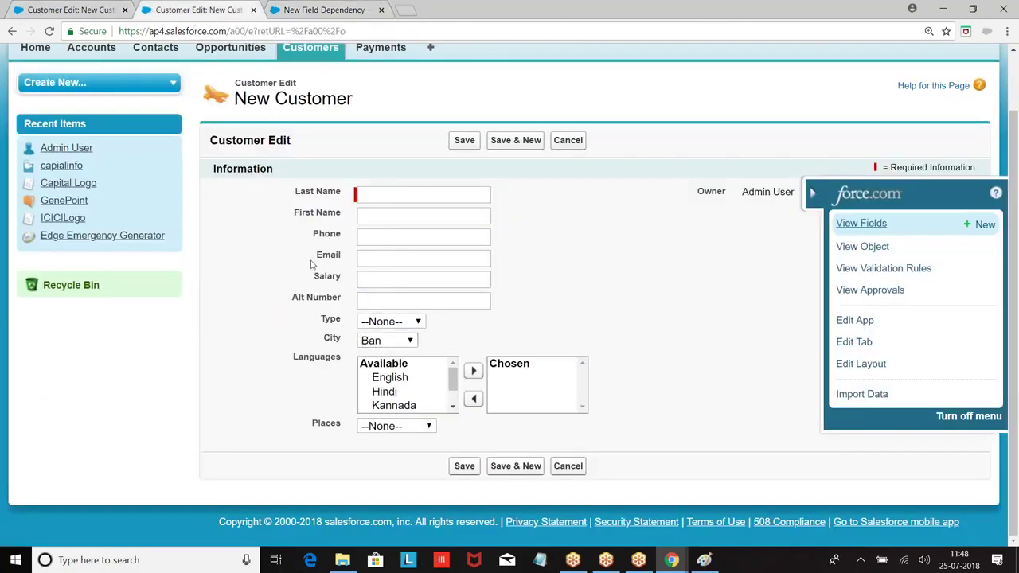
{"action": "left_click", "coordinate": [333, 16]}
{"action": "left_click", "coordinate": [394, 285]}
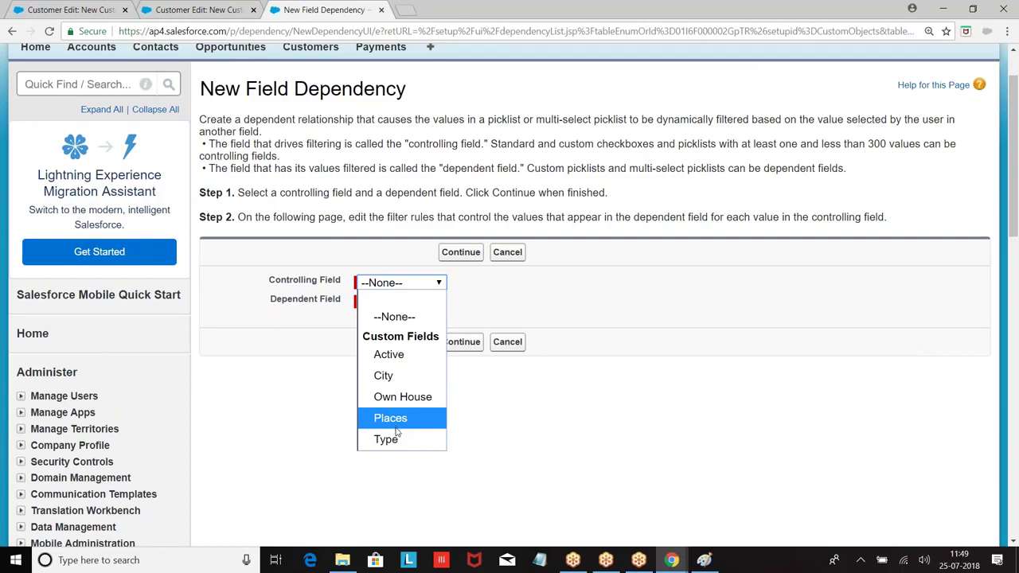
{"action": "left_click", "coordinate": [389, 375]}
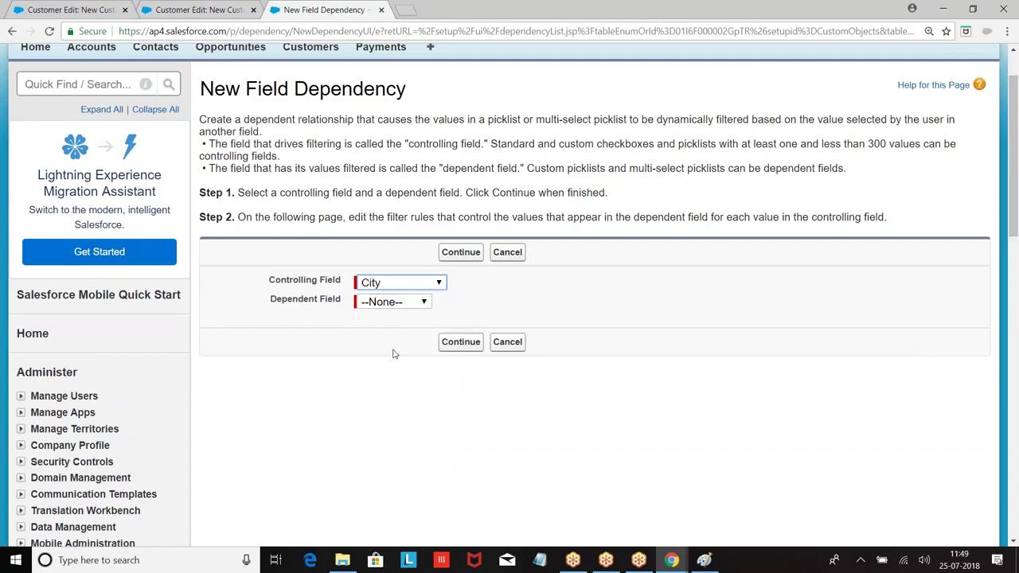
{"action": "left_click", "coordinate": [408, 304]}
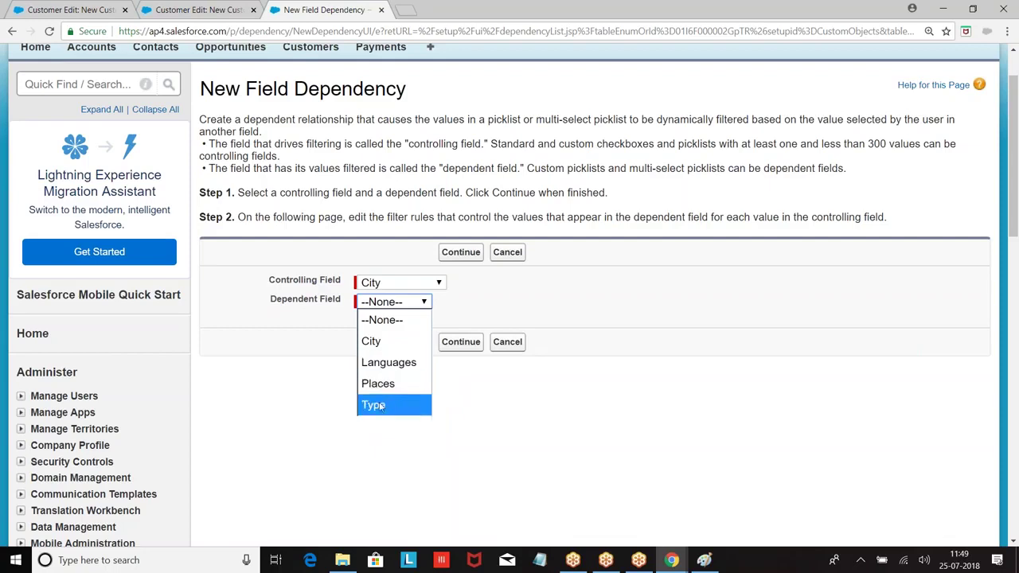
{"action": "left_click", "coordinate": [381, 386]}
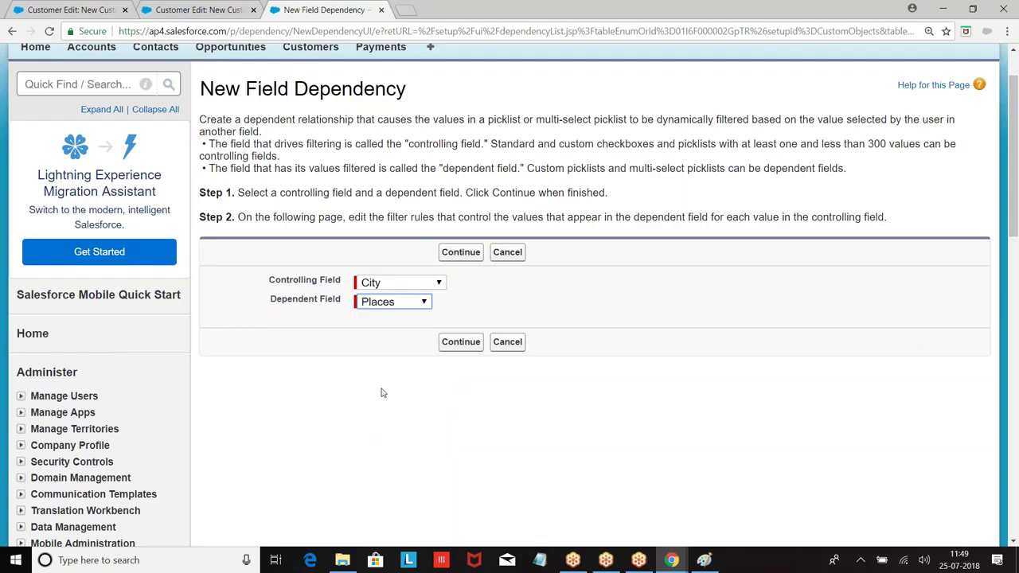
{"action": "left_click", "coordinate": [458, 351]}
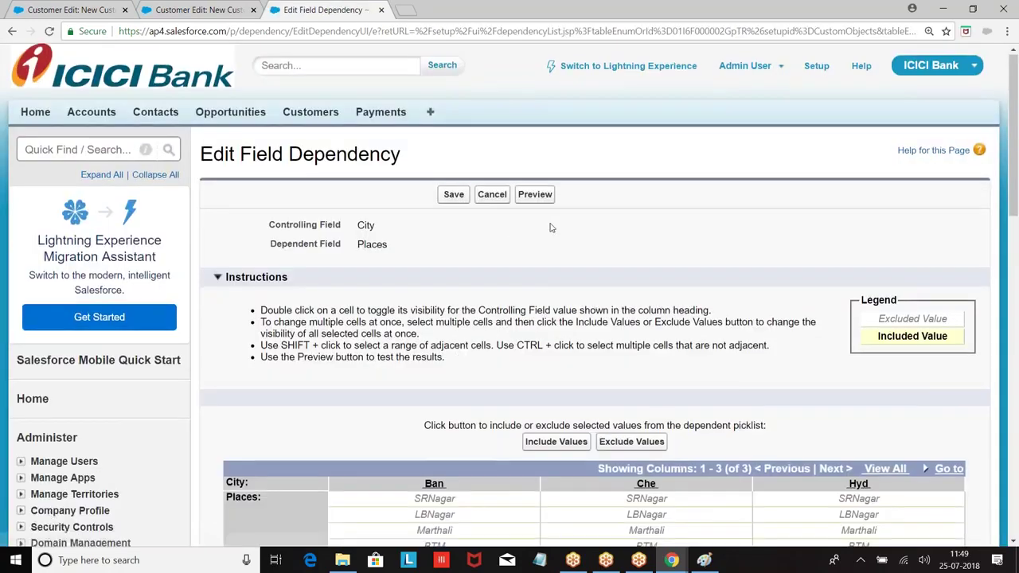
Include Marthali and BTM for Ban, and Thambaram and Chromepet for Che.
{"action": "scroll", "coordinate": [430, 285], "scroll_direction": "down", "scroll_amount": 3}
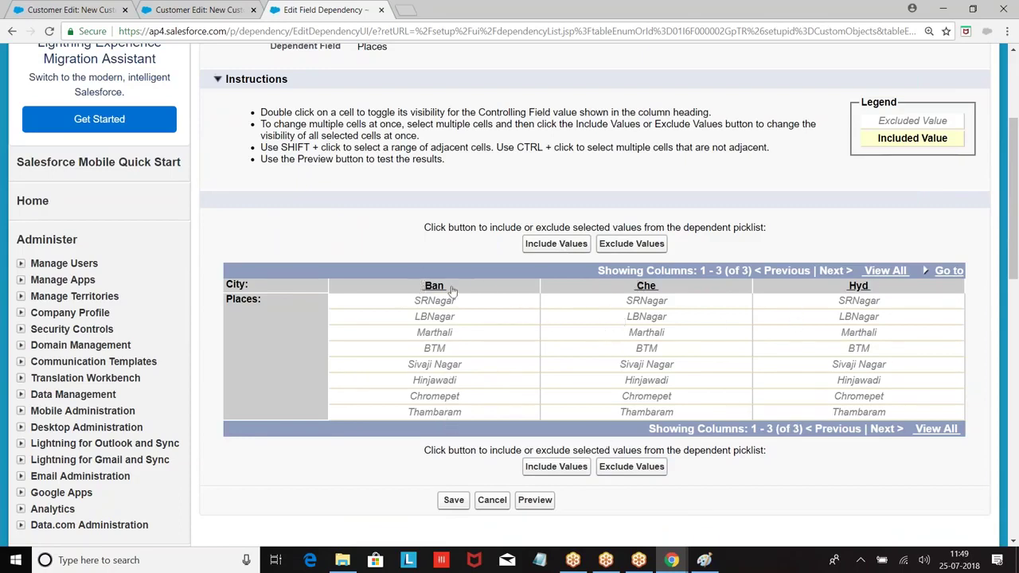
{"action": "left_click", "coordinate": [443, 334]}
{"action": "left_click", "coordinate": [555, 243]}
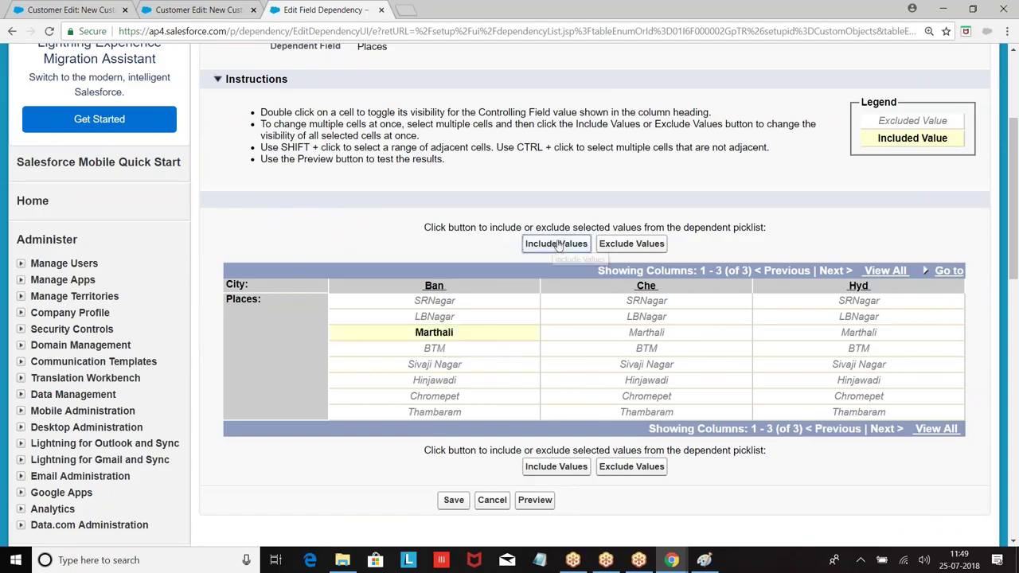
{"action": "left_click", "coordinate": [444, 349]}
{"action": "left_click", "coordinate": [557, 245]}
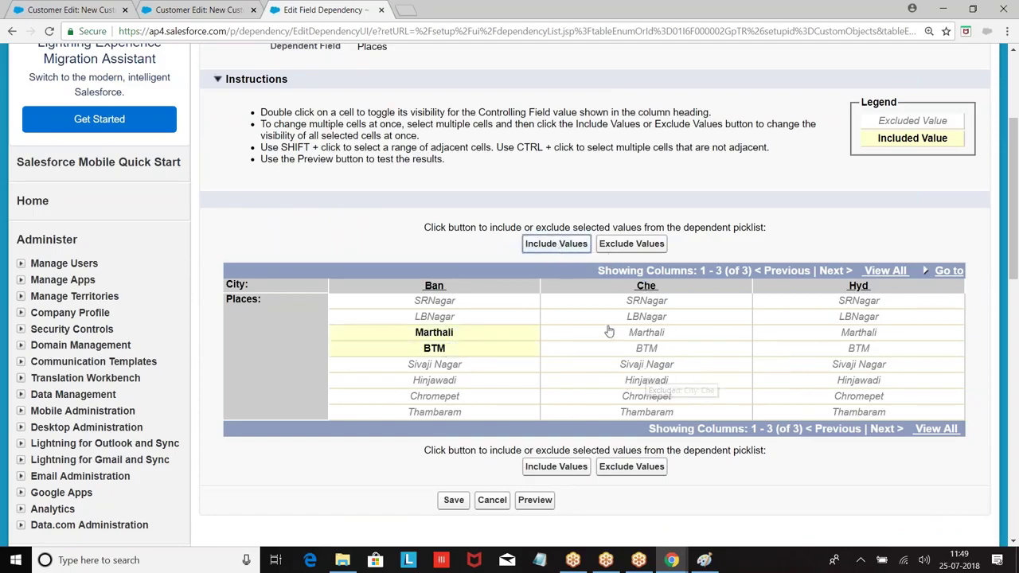
{"action": "left_click", "coordinate": [657, 410]}
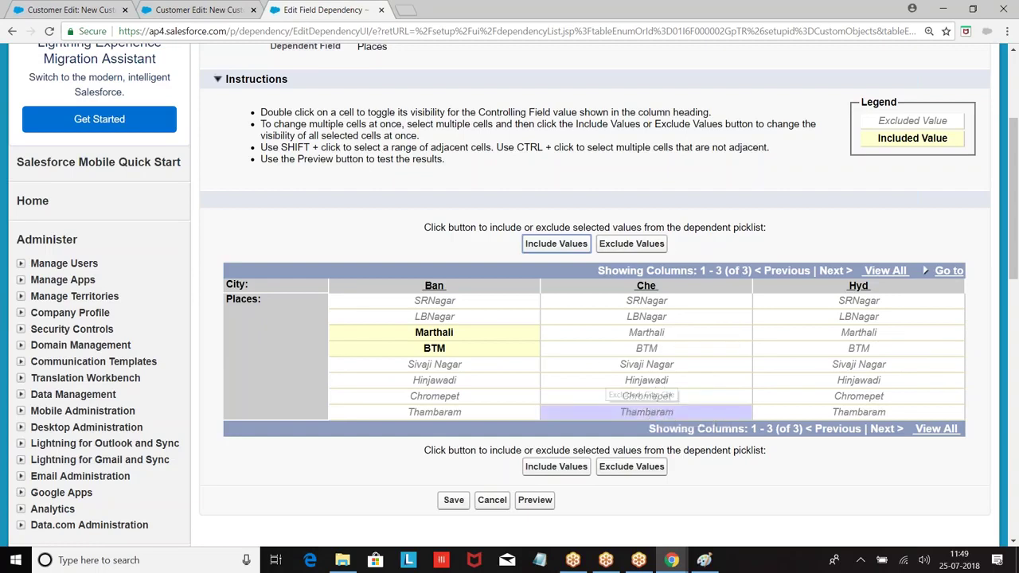
{"action": "left_click", "coordinate": [549, 247]}
{"action": "left_click", "coordinate": [658, 397]}
{"action": "left_click", "coordinate": [551, 247]}
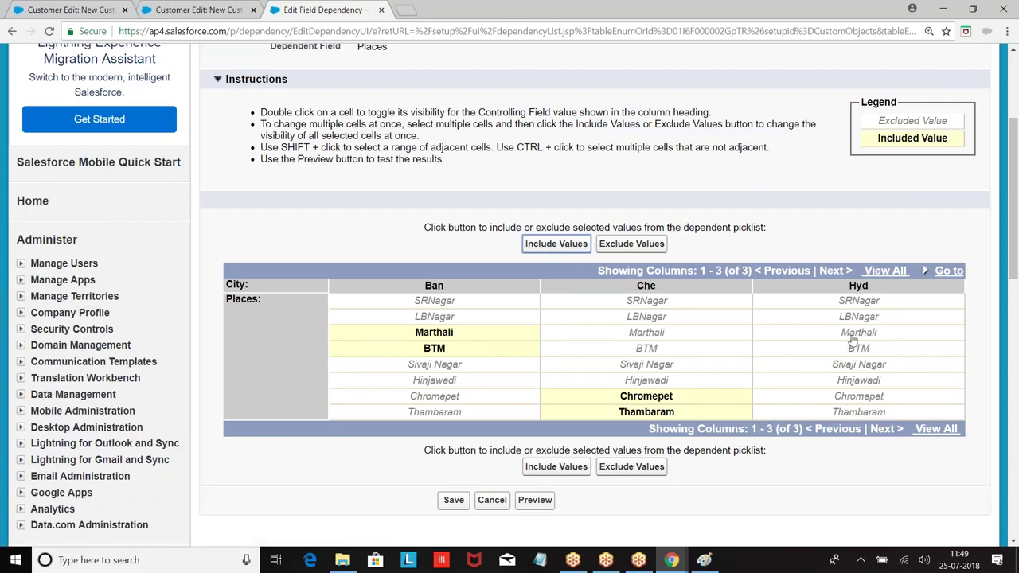
Include SRNagar and LBNagar for Hyd, view all columns, and save the dependency.
{"action": "left_click", "coordinate": [857, 307]}
{"action": "left_click", "coordinate": [577, 243]}
{"action": "left_click", "coordinate": [890, 318]}
{"action": "left_click", "coordinate": [556, 243]}
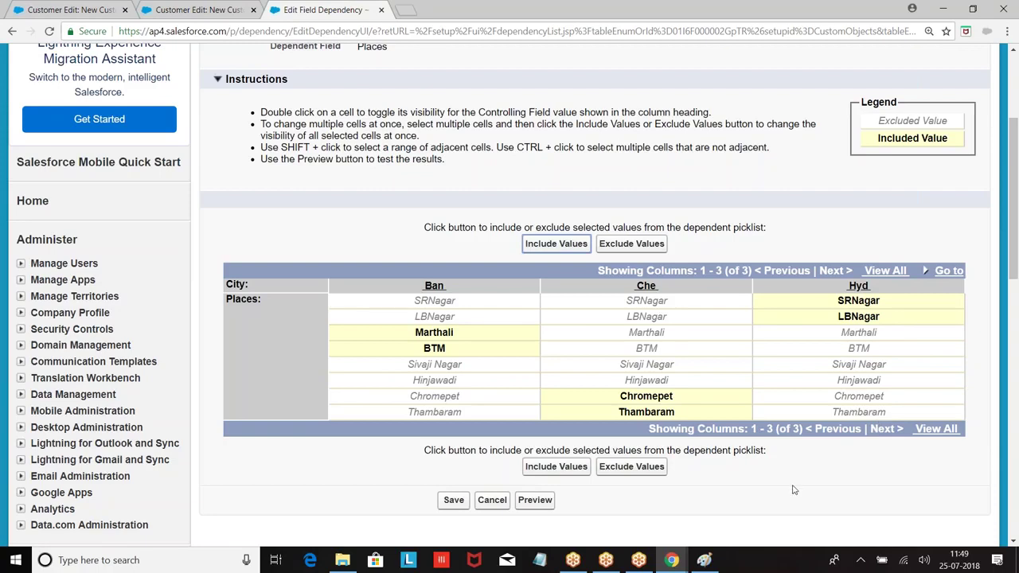
{"action": "scroll", "coordinate": [852, 443], "scroll_direction": "down", "scroll_amount": 1}
{"action": "left_click", "coordinate": [936, 362]}
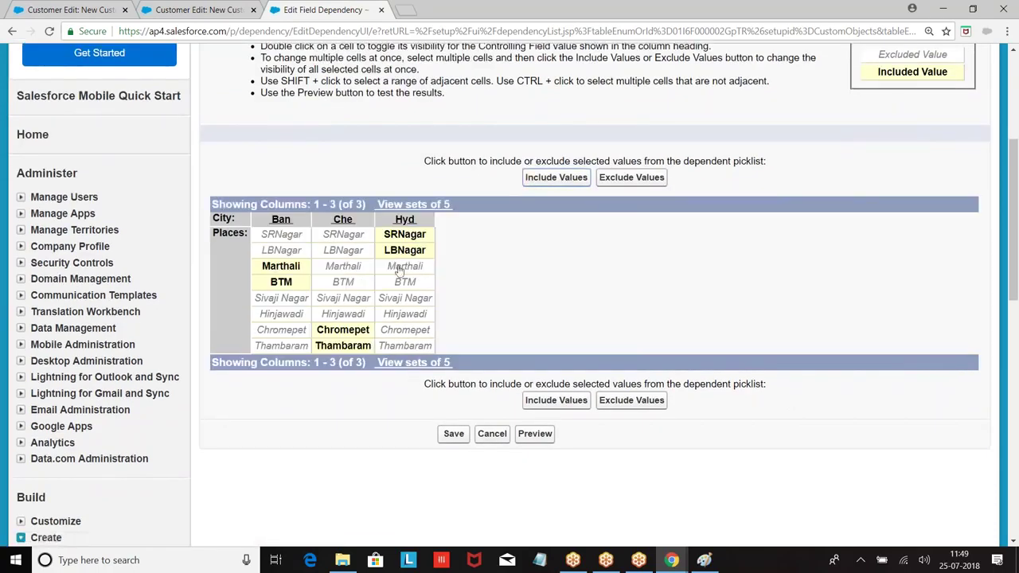
{"action": "left_click", "coordinate": [457, 435]}
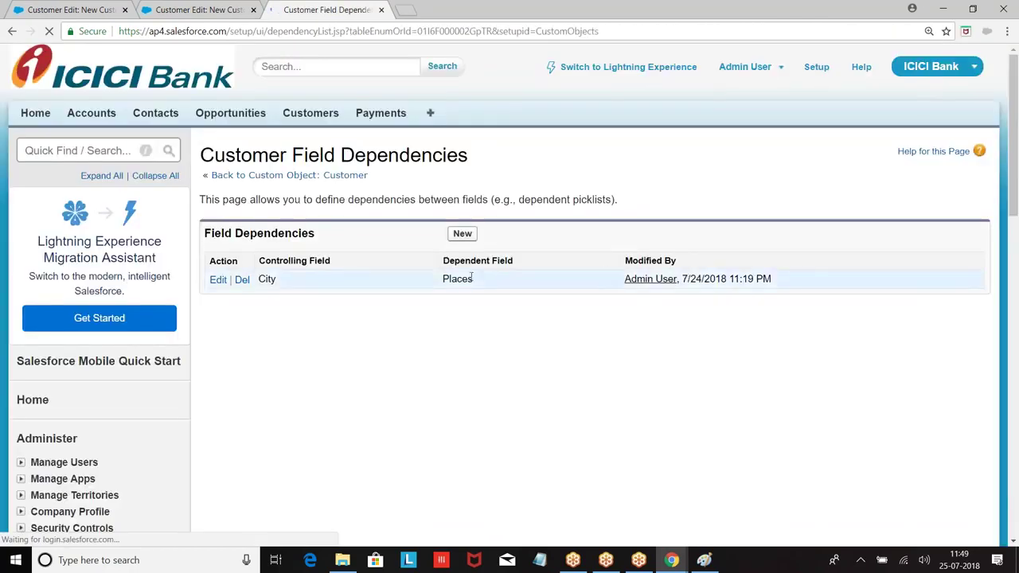
Reload the New Customer form, check the Places offered for Ban and Che, then return to Developer Console.
{"action": "left_click", "coordinate": [231, 10]}
{"action": "left_click", "coordinate": [343, 30]}
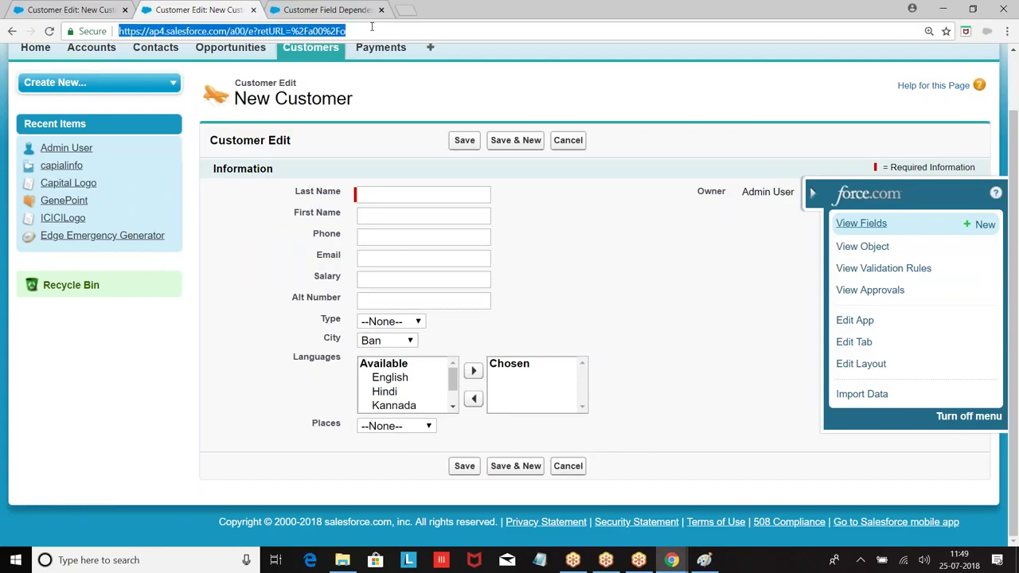
{"action": "key", "text": "Return"}
{"action": "scroll", "coordinate": [451, 245], "scroll_direction": "down", "scroll_amount": 1}
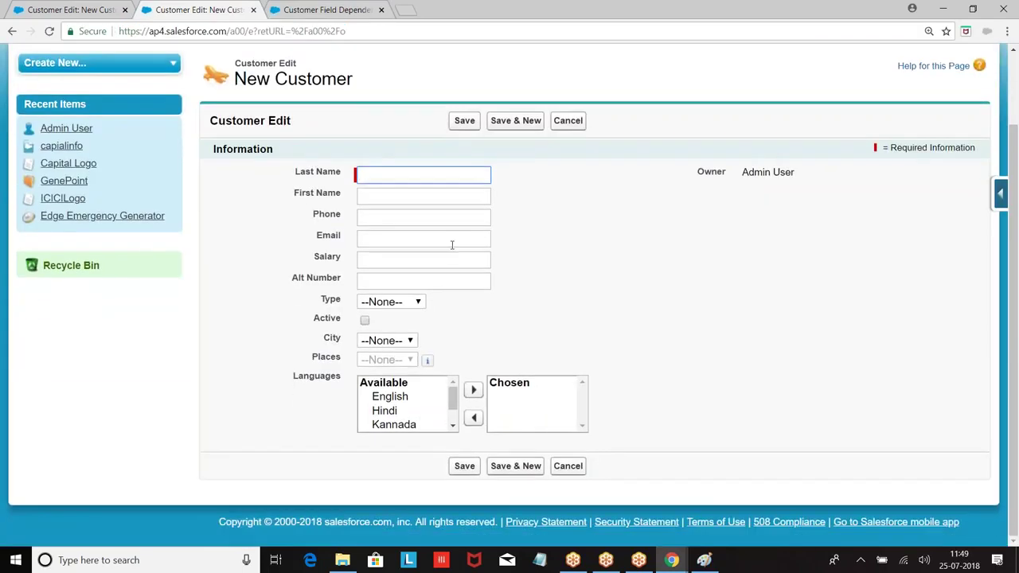
{"action": "left_click", "coordinate": [396, 343]}
{"action": "left_click", "coordinate": [374, 378]}
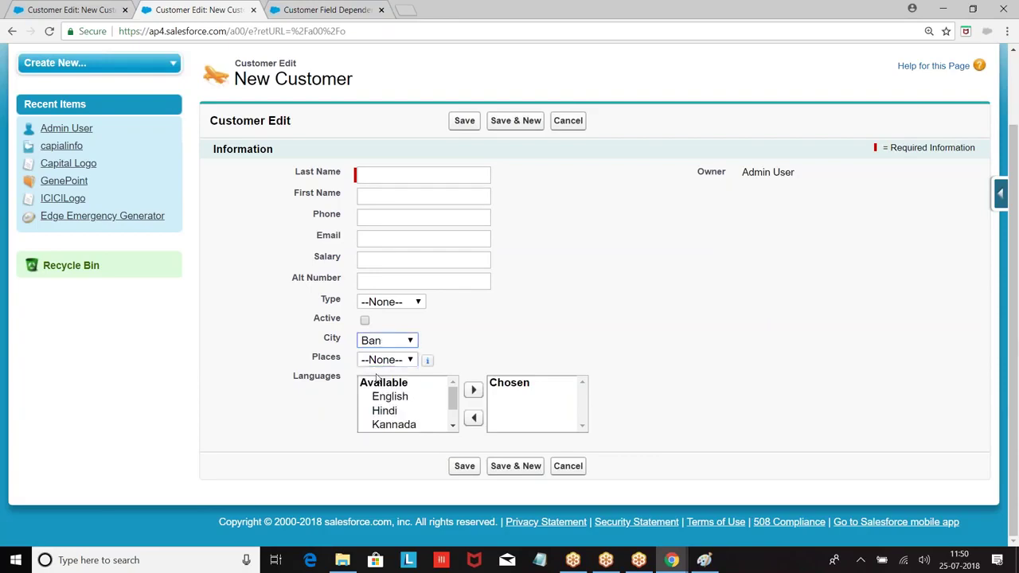
{"action": "left_click", "coordinate": [391, 361]}
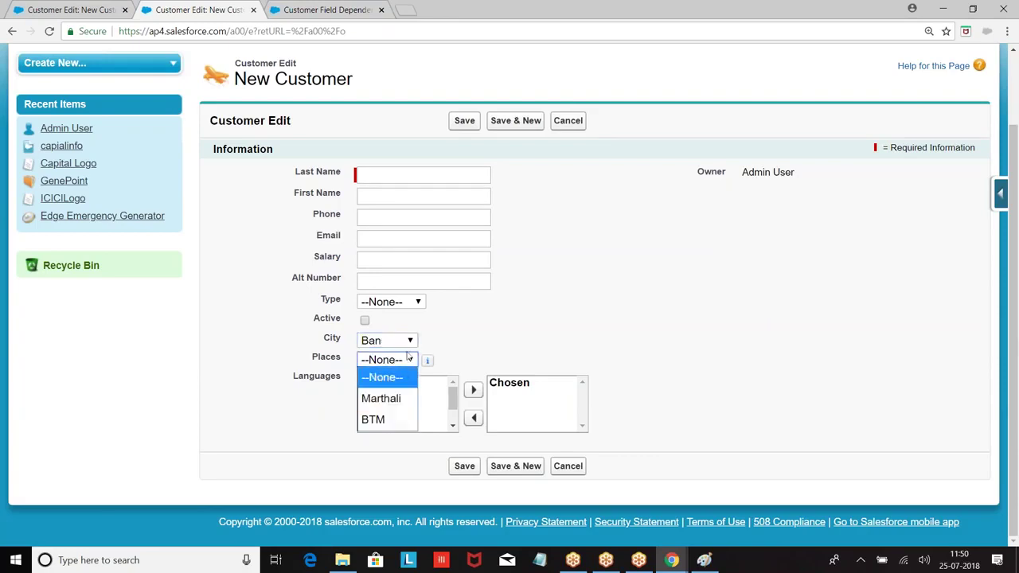
{"action": "left_click", "coordinate": [406, 344]}
{"action": "left_click", "coordinate": [394, 399]}
{"action": "left_click", "coordinate": [400, 362]}
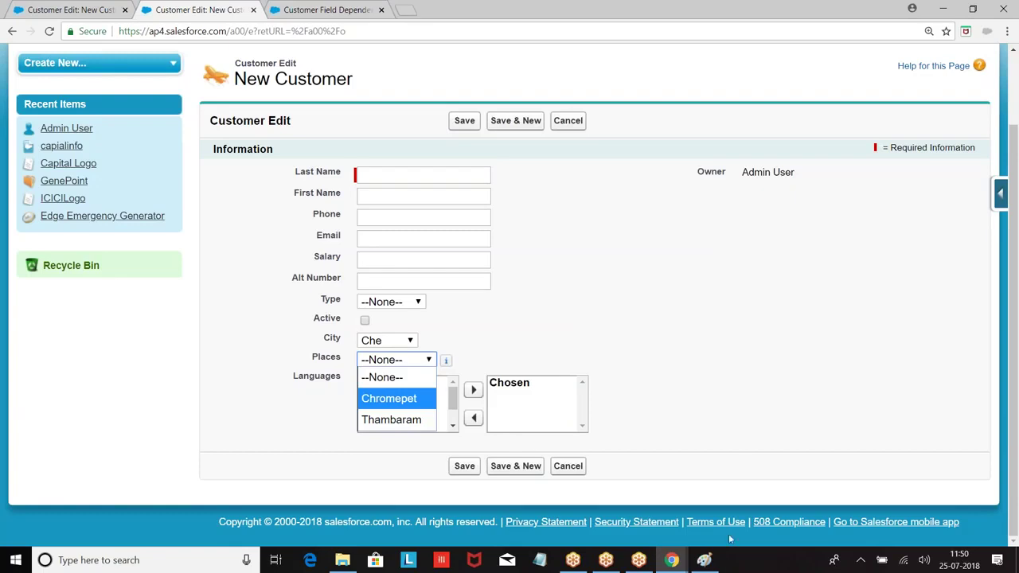
{"action": "left_click", "coordinate": [672, 560]}
{"action": "left_click", "coordinate": [717, 505]}
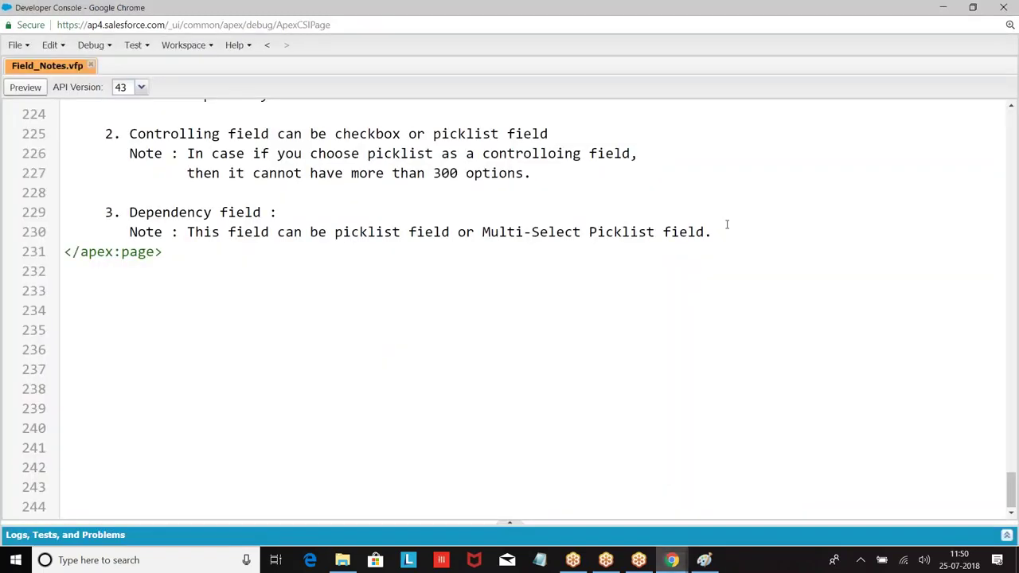
Add the heading '4. Steps to create field Dependency :' to Field_Notes.vfp.
{"action": "key", "text": "Return"}
{"action": "key", "text": "Return"}
{"action": "key", "text": "BackSpace"}
{"action": "key", "text": "BackSpace"}
{"action": "key", "text": "BackSpace"}
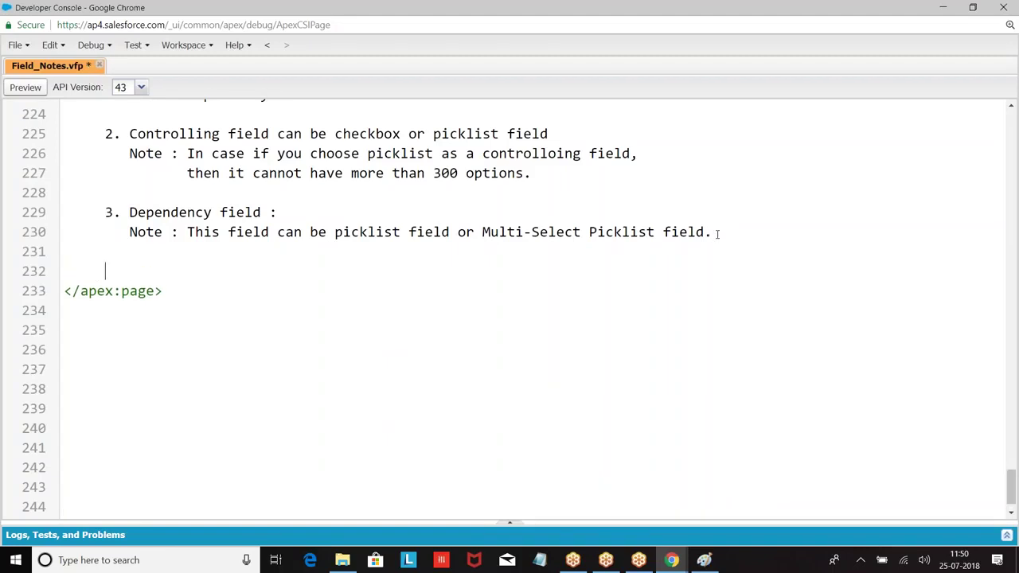
{"action": "type", "text": "4. Steps to create "}
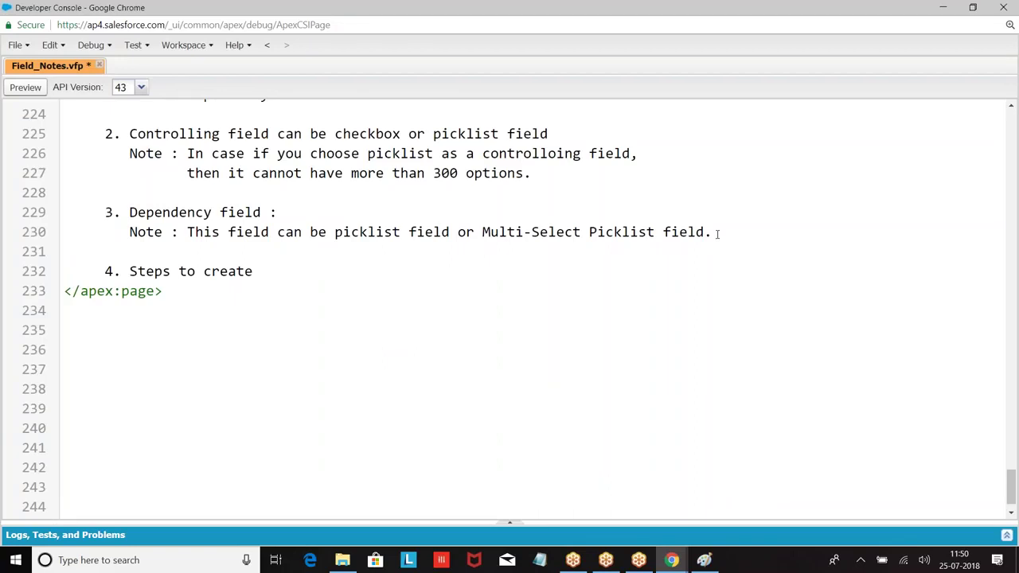
{"action": "type", "text": "field Depen"}
{"action": "key", "text": "BackSpace"}
{"action": "key", "text": "BackSpace"}
{"action": "key", "text": "BackSpace"}
{"action": "type", "text": "ependency"}
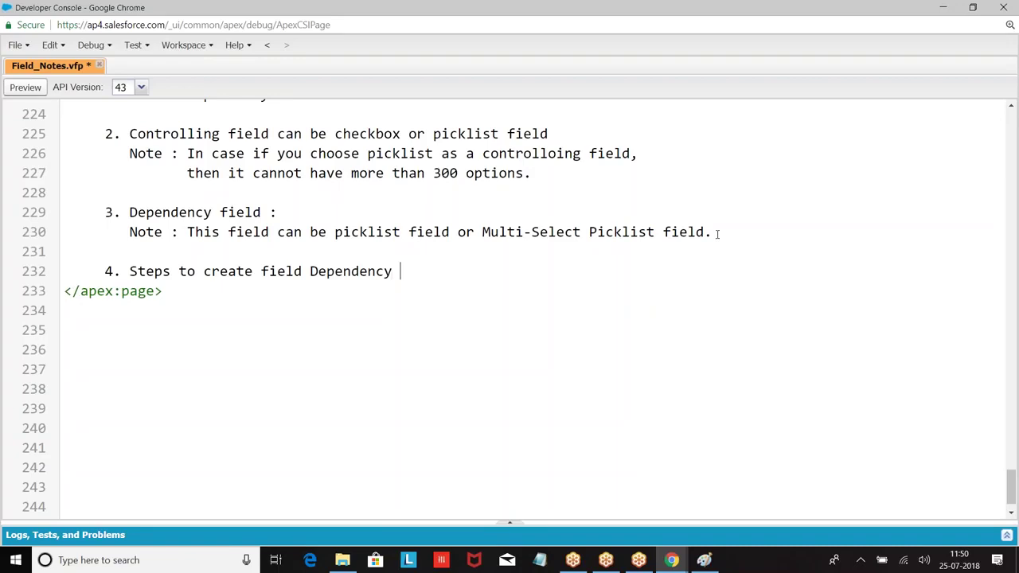
{"action": "type", "text": " :"}
{"action": "key", "text": "Return"}
Type the path lines Setup, |---> Build, |--->Create and > Object.
{"action": "type", "text": "Setup"}
{"action": "key", "text": "Return"}
{"action": "key", "text": "BackSpace"}
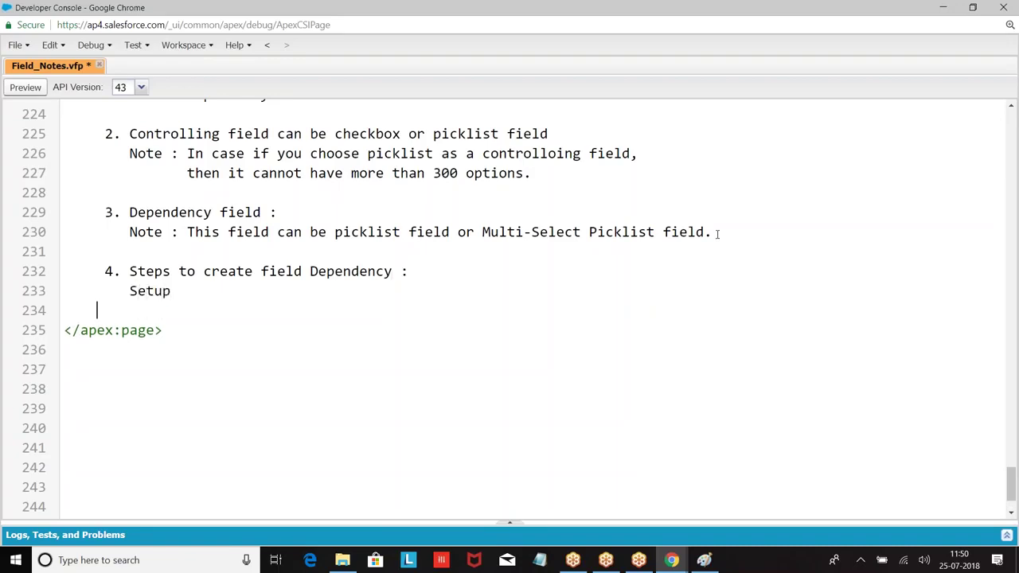
{"action": "type", "text": "|---> Build"}
{"action": "key", "text": "Return"}
{"action": "key", "text": "Tab"}
{"action": "key", "text": "Tab"}
{"action": "key", "text": "BackSpace"}
{"action": "type", "text": "|--->Create"}
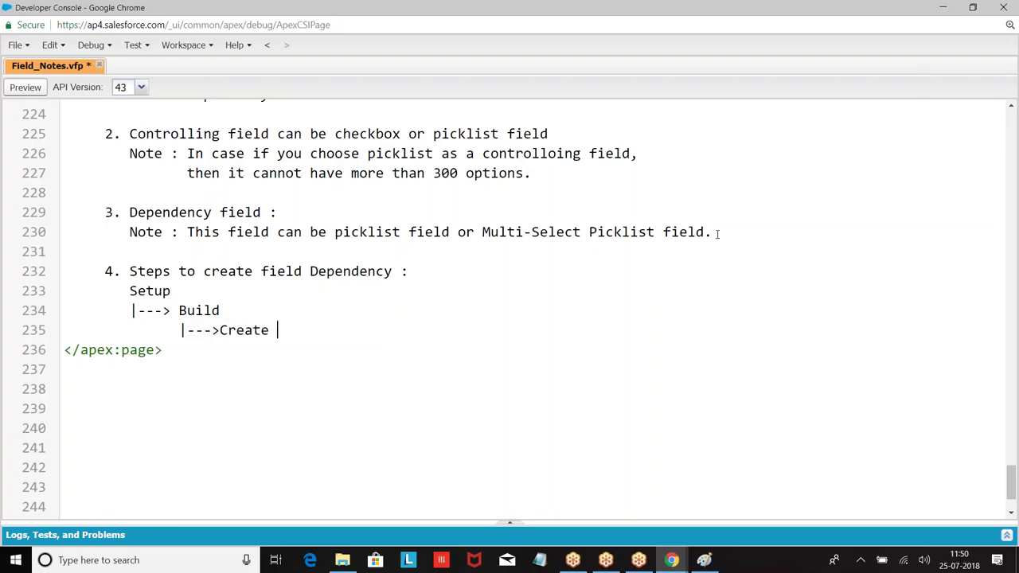
{"action": "key", "text": "Return"}
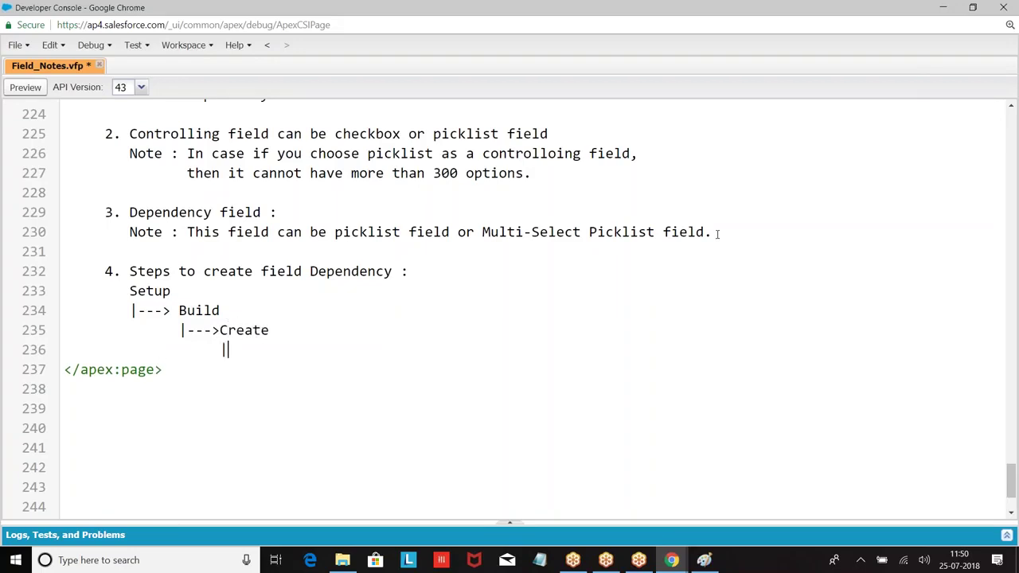
{"action": "type", "text": ">"}
{"action": "key", "text": "BackSpace"}
{"action": "key", "text": "BackSpace"}
{"action": "type", "text": "> Objects"}
{"action": "key", "text": "Return"}
{"action": "key", "text": "BackSpace"}
{"action": "key", "text": "BackSpace"}
{"action": "key", "text": "BackSpace"}
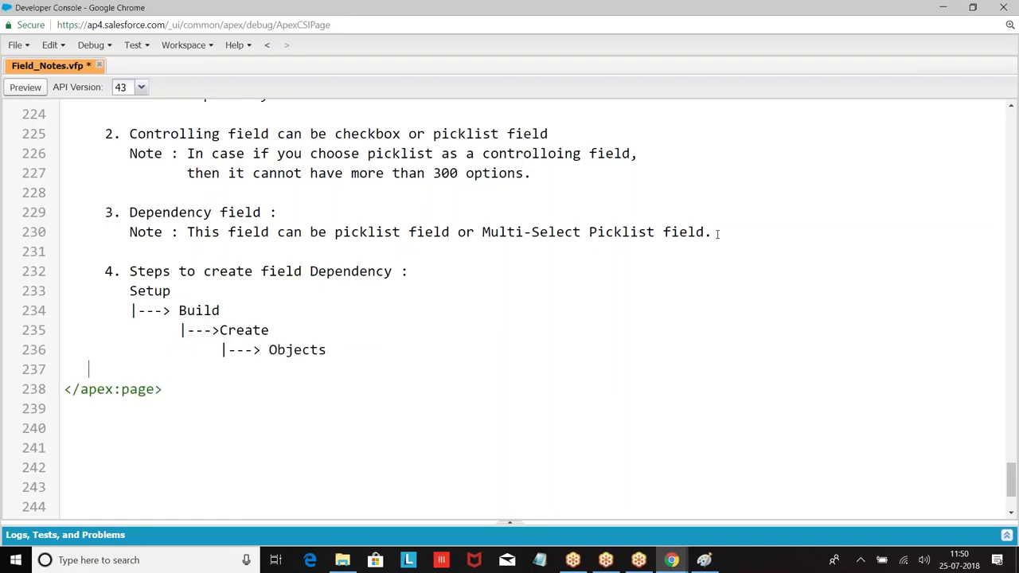
{"action": "key", "text": "BackSpace"}
{"action": "key", "text": "BackSpace"}
{"action": "key", "text": "BackSpace"}
Add the Object Name, Field Dependency and New levels, then begin 'step 1: Choose the controlle'.
{"action": "key", "text": "Return"}
{"action": "type", "text": "|---> Object Name"}
{"action": "key", "text": "Return"}
{"action": "key", "text": "Tab"}
{"action": "key", "text": "Tab"}
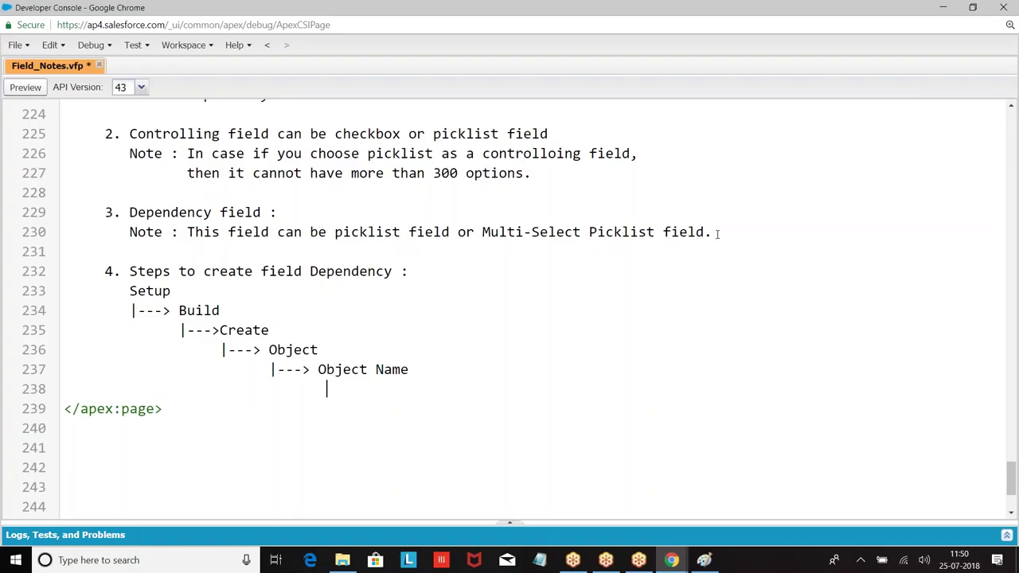
{"action": "type", "text": "|  Field Dependency"}
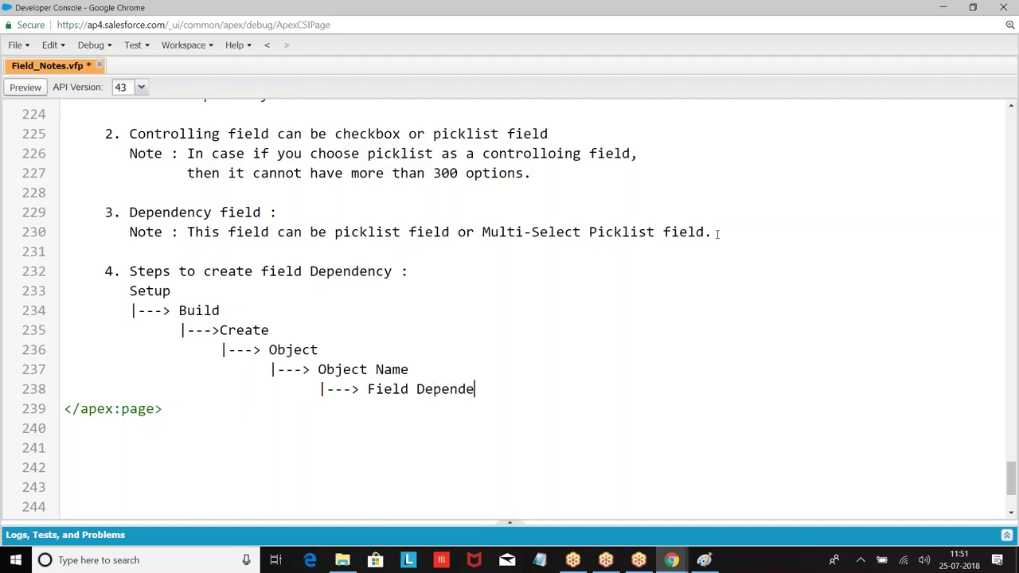
{"action": "key", "text": "Return"}
{"action": "key", "text": "Tab"}
{"action": "key", "text": "Tab"}
{"action": "key", "text": "Tab"}
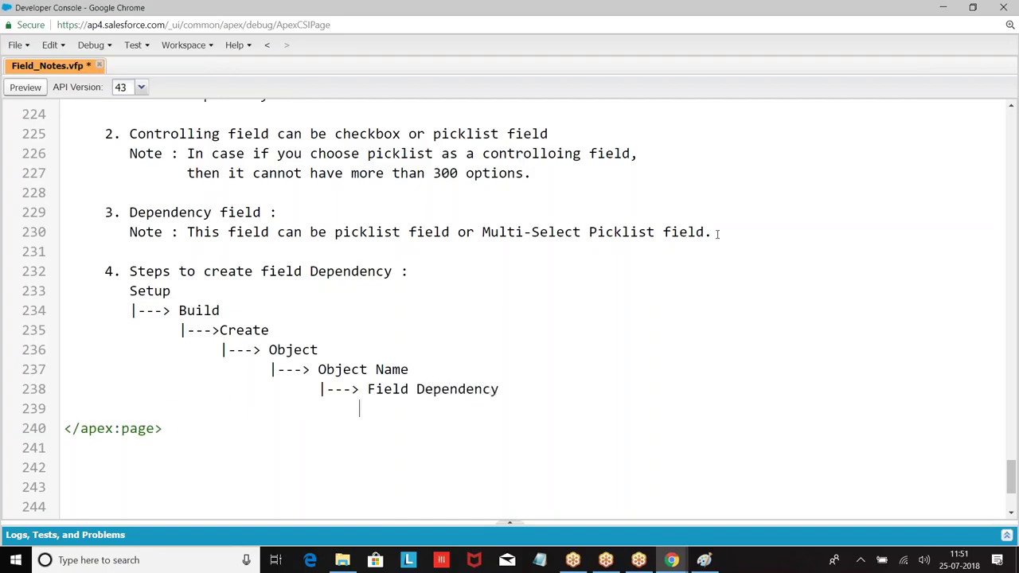
{"action": "type", "text": "|--->New"}
{"action": "key", "text": "Return"}
{"action": "key", "text": "Return"}
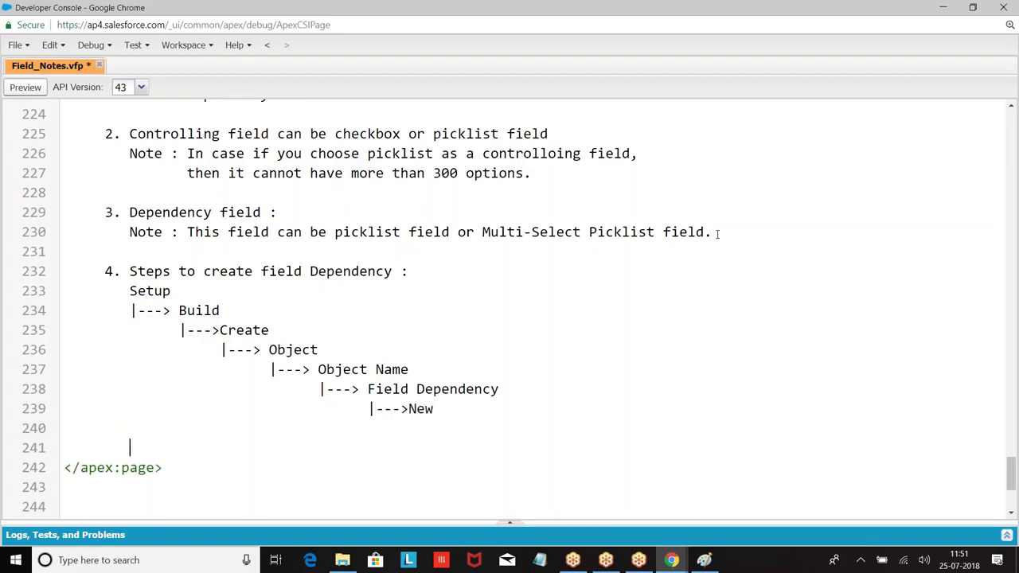
{"action": "type", "text": "step 1: Choose t"}
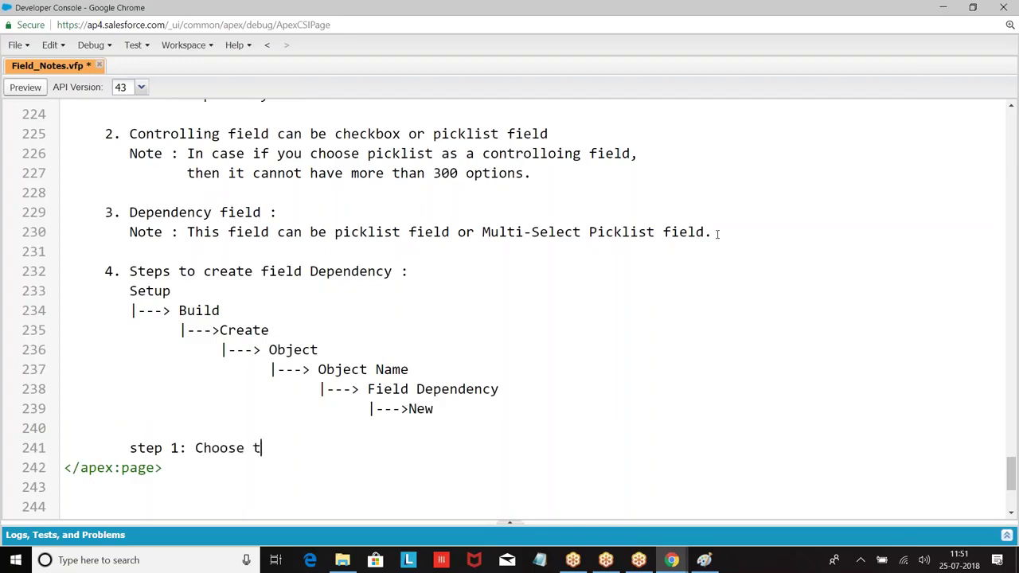
{"action": "type", "text": "he controlle"}
Finish step 1 as 'Choose the controlling Field' and add 'Step 2: Choose the dependent field.'.
{"action": "key", "text": "BackSpace"}
{"action": "type", "text": "ing Field"}
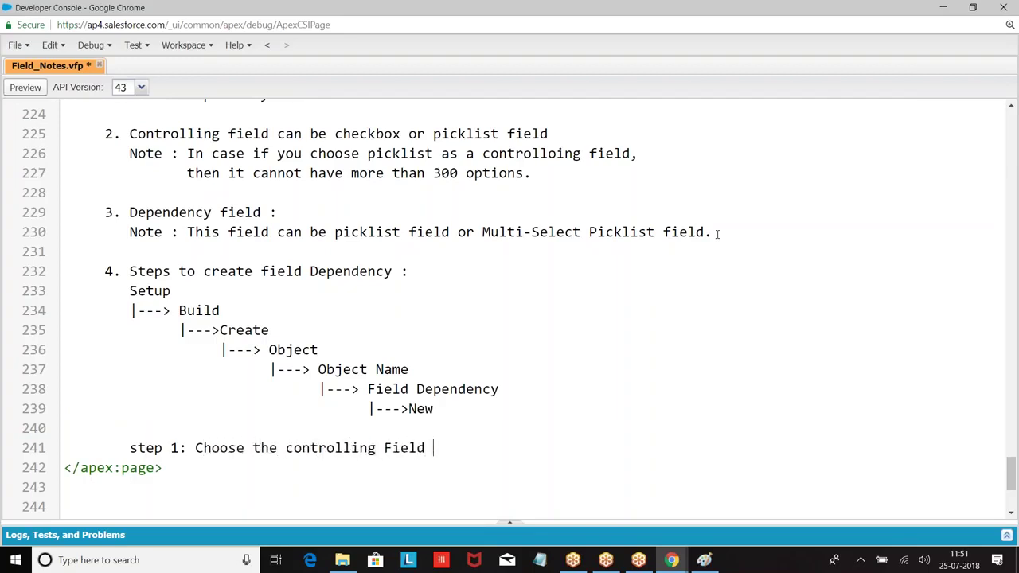
{"action": "key", "text": "Return"}
{"action": "type", "text": "Step "}
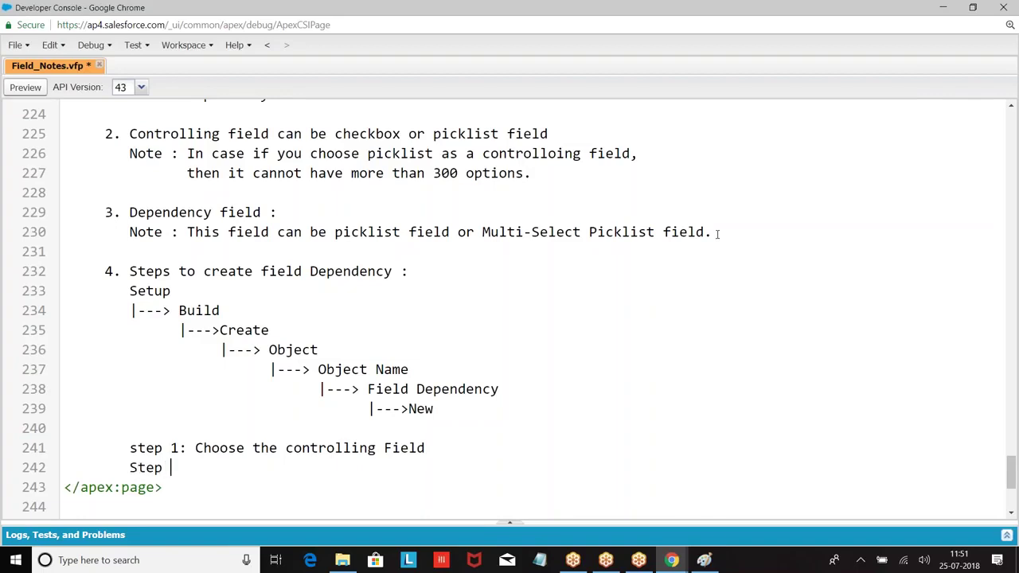
{"action": "type", "text": "2: Chooset"}
{"action": "key", "text": "BackSpace"}
{"action": "key", "text": "BackSpace"}
{"action": "type", "text": "he"}
{"action": "key", "text": "BackSpace"}
{"action": "key", "text": "BackSpace"}
{"action": "type", "text": "the depnd"}
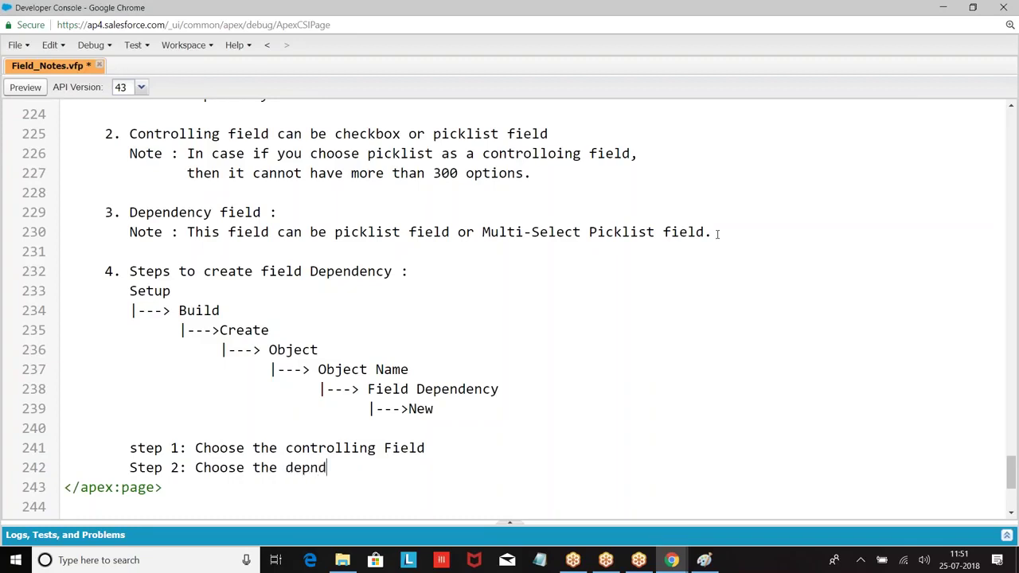
{"action": "key", "text": "BackSpace"}
{"action": "key", "text": "BackSpace"}
{"action": "type", "text": "endent field."}
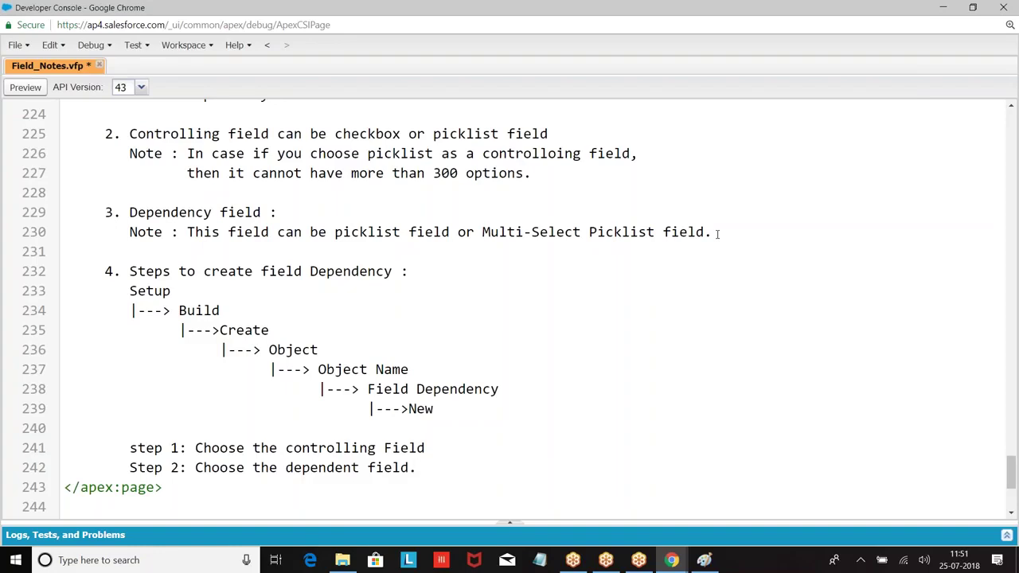
Add 'Step 3: Include the options for the controller' and 'Step 4: save'.
{"action": "key", "text": "Return"}
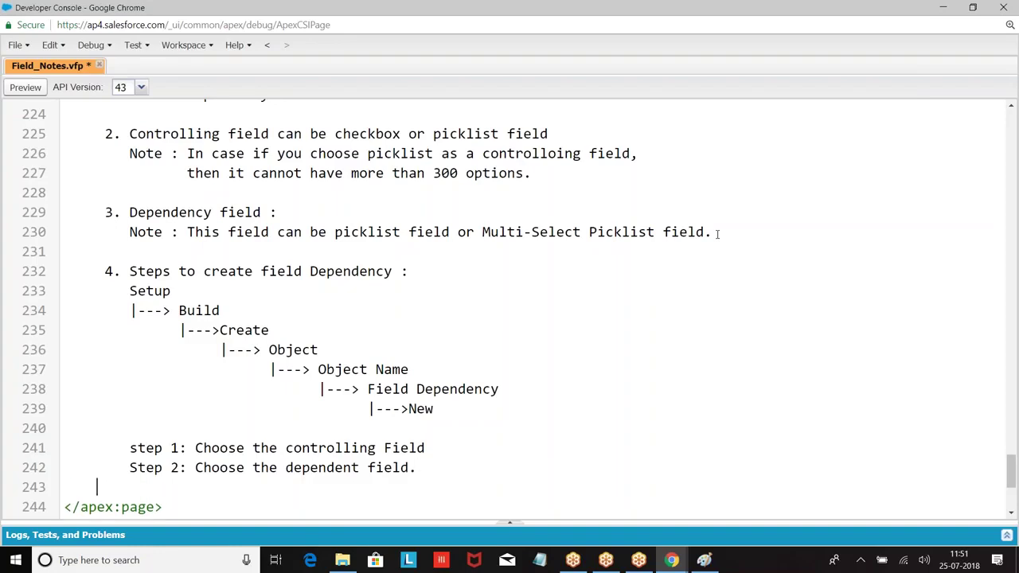
{"action": "type", "text": "Step 3: In"}
{"action": "key", "text": "BackSpace"}
{"action": "type", "text": "Include the o"}
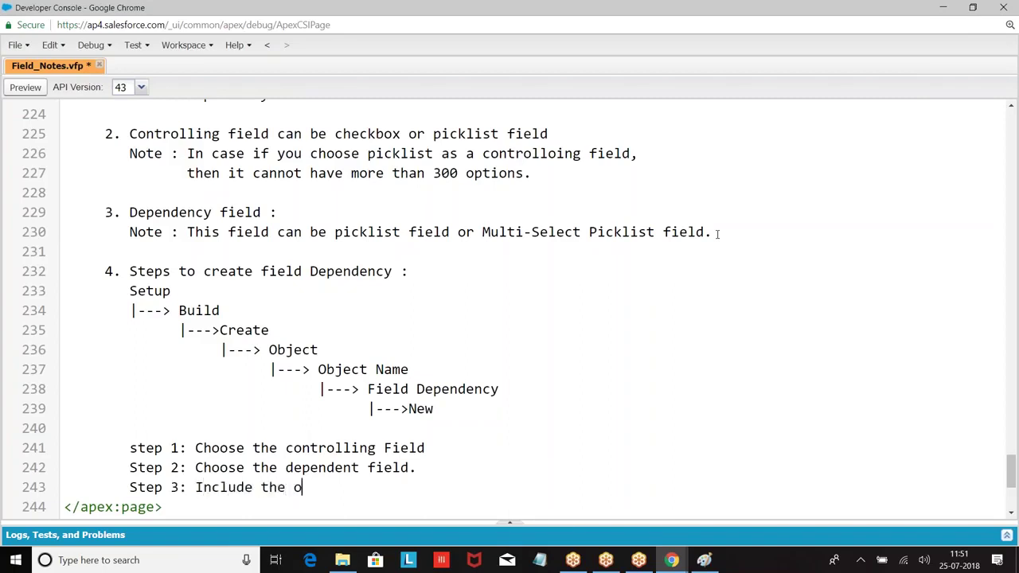
{"action": "type", "text": "ptions for the conto"}
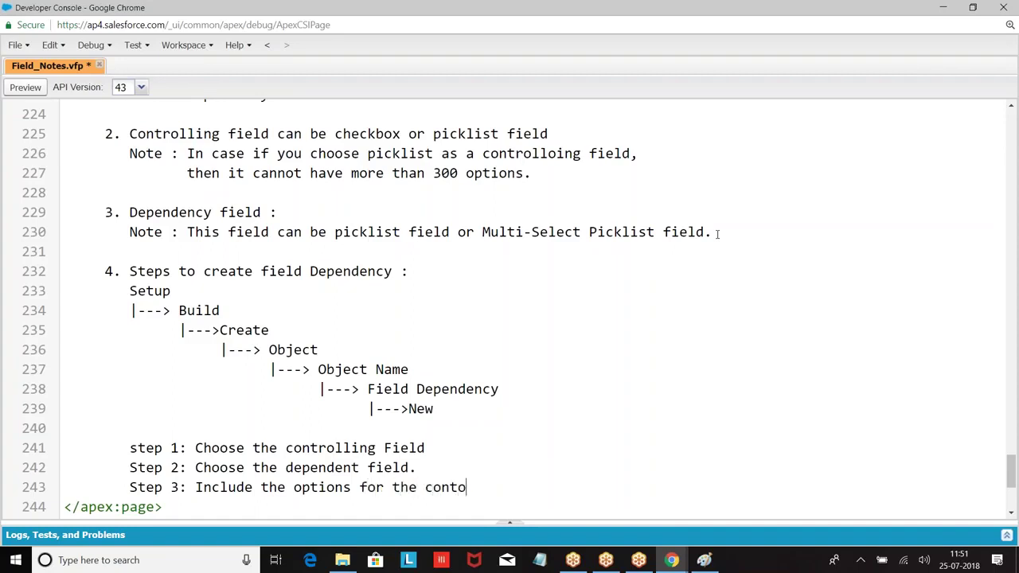
{"action": "key", "text": "BackSpace"}
{"action": "type", "text": "roller."}
{"action": "key", "text": "Return"}
{"action": "type", "text": "St"}
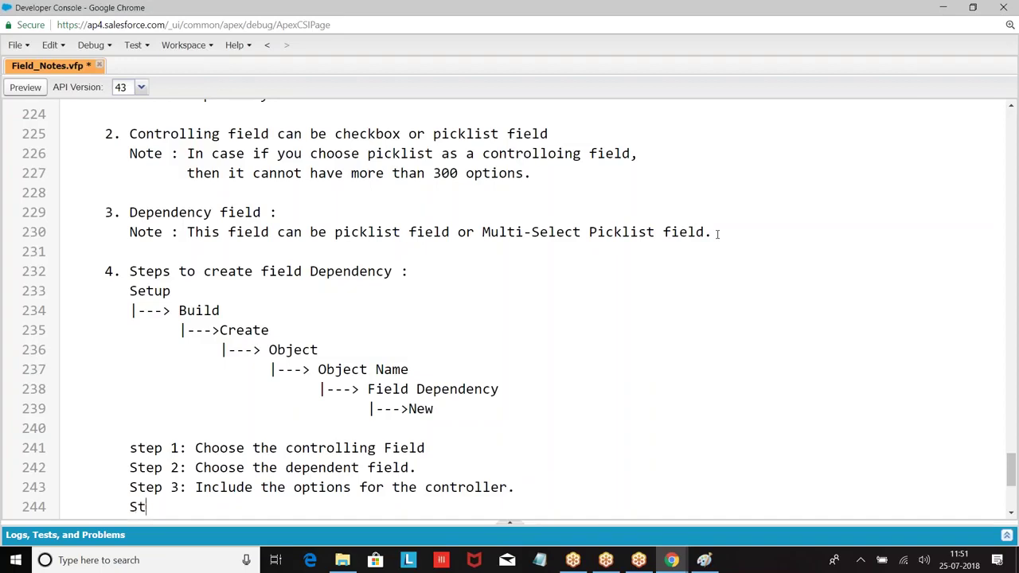
{"action": "type", "text": "ep 4: save"}
{"action": "scroll", "coordinate": [717, 234], "scroll_direction": "down", "scroll_amount": 2}
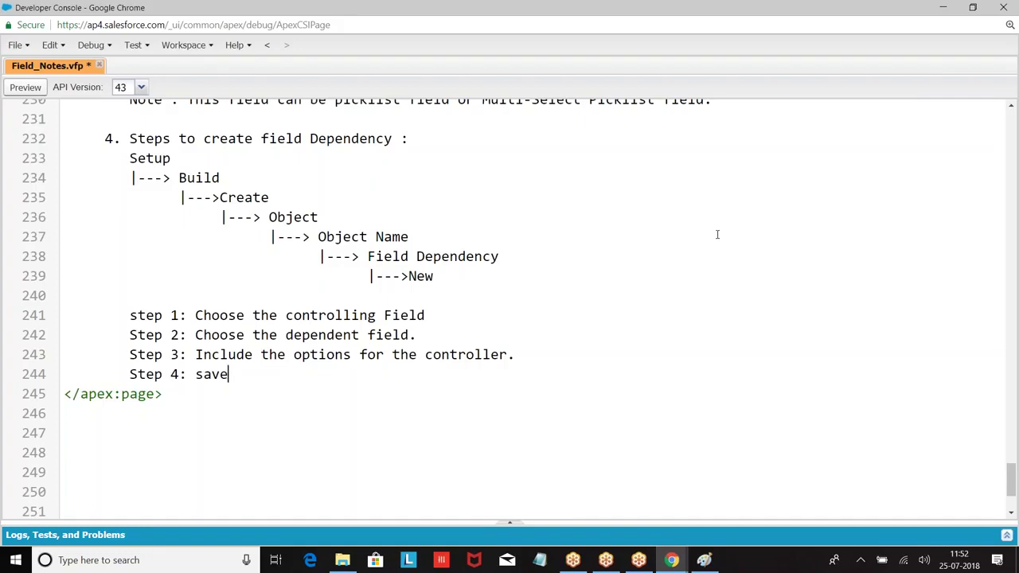
Save Field_Notes.vfp with Ctrl+S.
{"action": "key", "text": "ctrl+s"}
Start a new Paint canvas without saving the old one, and draw a large box and a wide header box.
{"action": "left_click", "coordinate": [707, 562]}
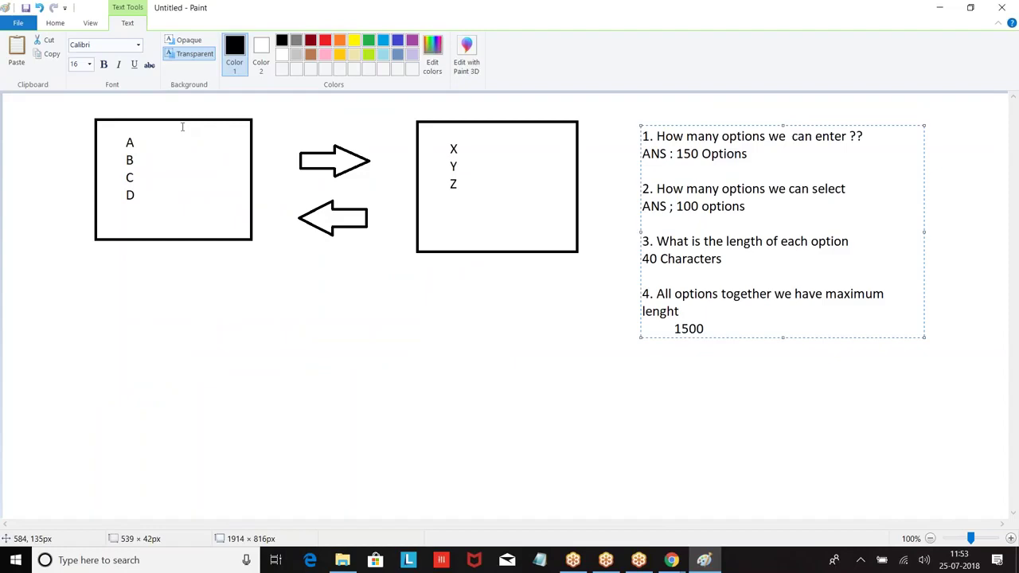
{"action": "left_click", "coordinate": [17, 24]}
{"action": "left_click", "coordinate": [31, 341]}
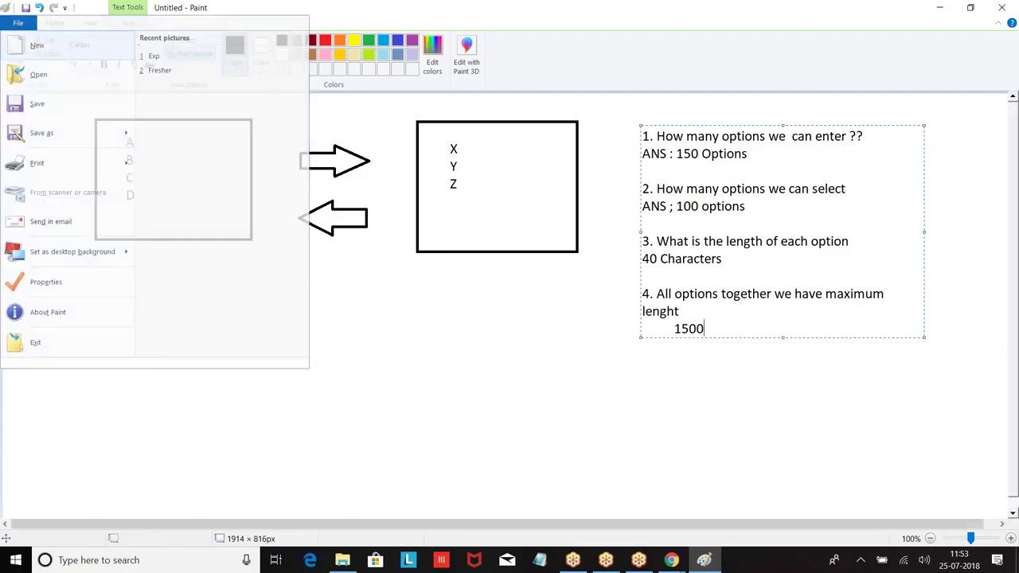
{"action": "left_click", "coordinate": [534, 282]}
{"action": "left_click", "coordinate": [272, 40]}
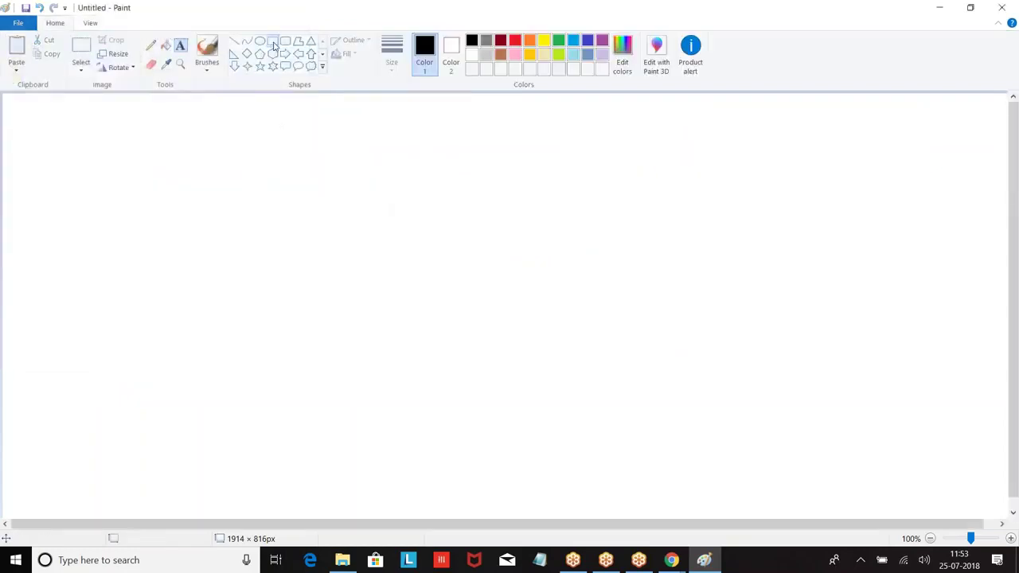
{"action": "mouse_move", "coordinate": [97, 110]}
{"action": "left_mouse_down"}
{"action": "mouse_move", "coordinate": [350, 213]}
{"action": "mouse_move", "coordinate": [367, 361]}
{"action": "left_mouse_up"}
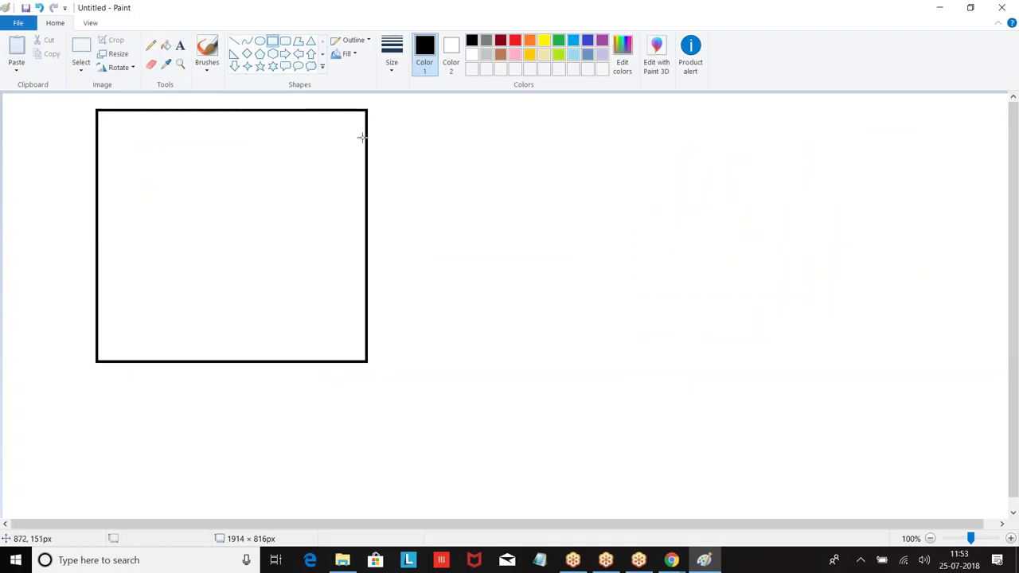
{"action": "left_click_drag", "start_coordinate": [546, 115], "coordinate": [969, 148]}
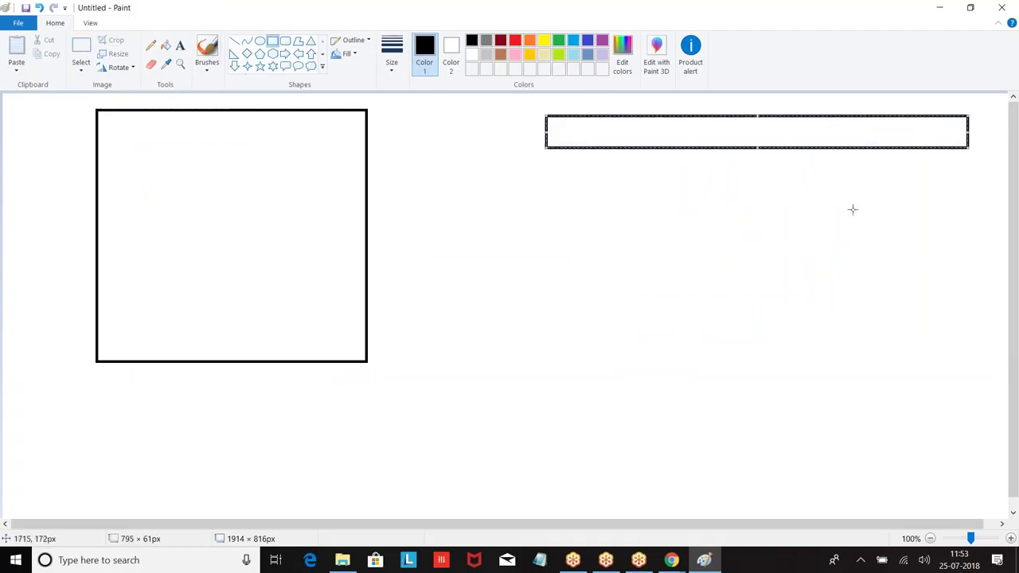
Type the headings Name, Password and PanNumber across the header box.
{"action": "left_click", "coordinate": [179, 48]}
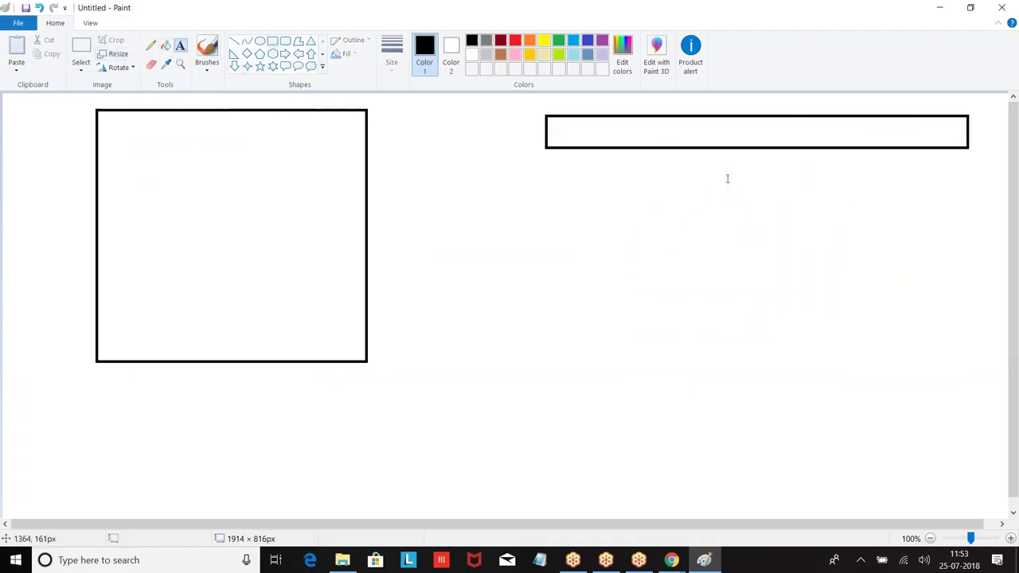
{"action": "left_click", "coordinate": [564, 137]}
{"action": "type", "text": "Name"}
{"action": "key", "text": "Tab"}
{"action": "key", "text": "Tab"}
{"action": "key", "text": "Tab"}
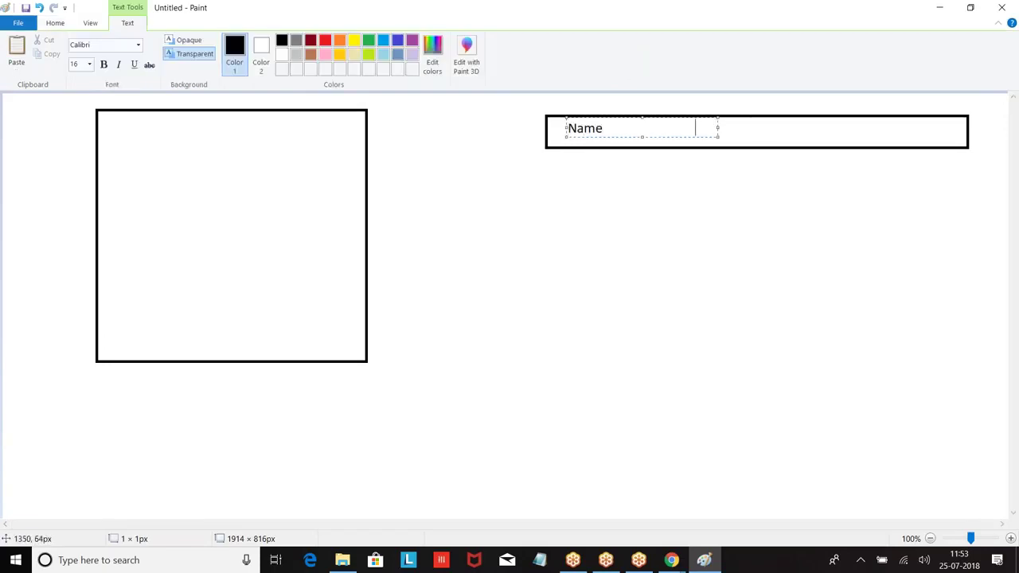
{"action": "left_click_drag", "start_coordinate": [718, 126], "coordinate": [964, 129]}
{"action": "type", "text": "Passwr"}
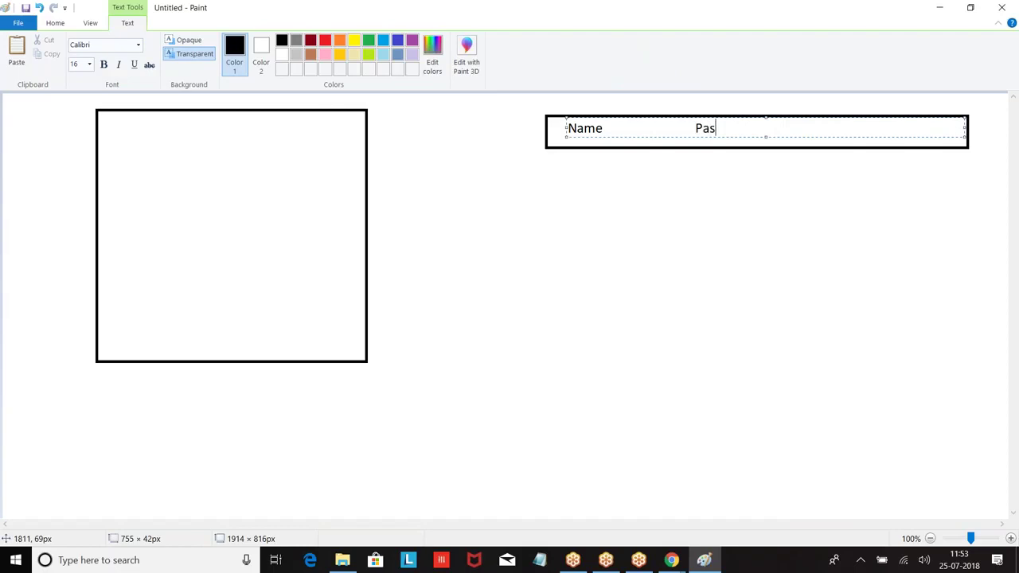
{"action": "key", "text": "BackSpace"}
{"action": "type", "text": "ord"}
{"action": "key", "text": "Tab"}
{"action": "key", "text": "Tab"}
{"action": "type", "text": "Pannumbe"}
{"action": "key", "text": "BackSpace"}
{"action": "key", "text": "BackSpace"}
{"action": "type", "text": "ber"}
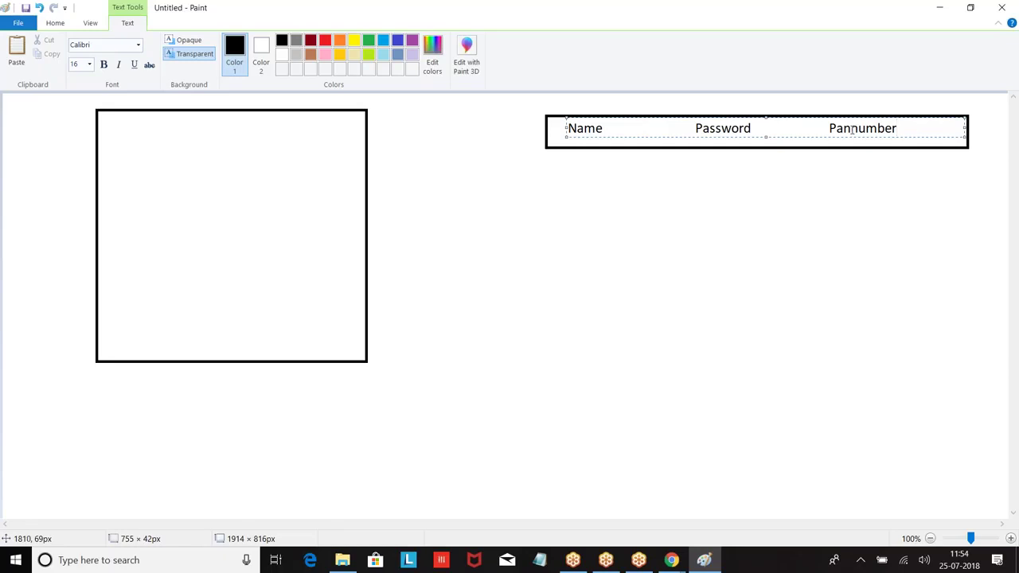
{"action": "left_click", "coordinate": [852, 128]}
{"action": "key", "text": "Delete"}
Label the left box with 'Name :', 'Password :' and 'PanNumber:' and line up the colons.
{"action": "type", "text": "N"}
{"action": "left_click", "coordinate": [120, 139]}
{"action": "left_click", "coordinate": [115, 139]}
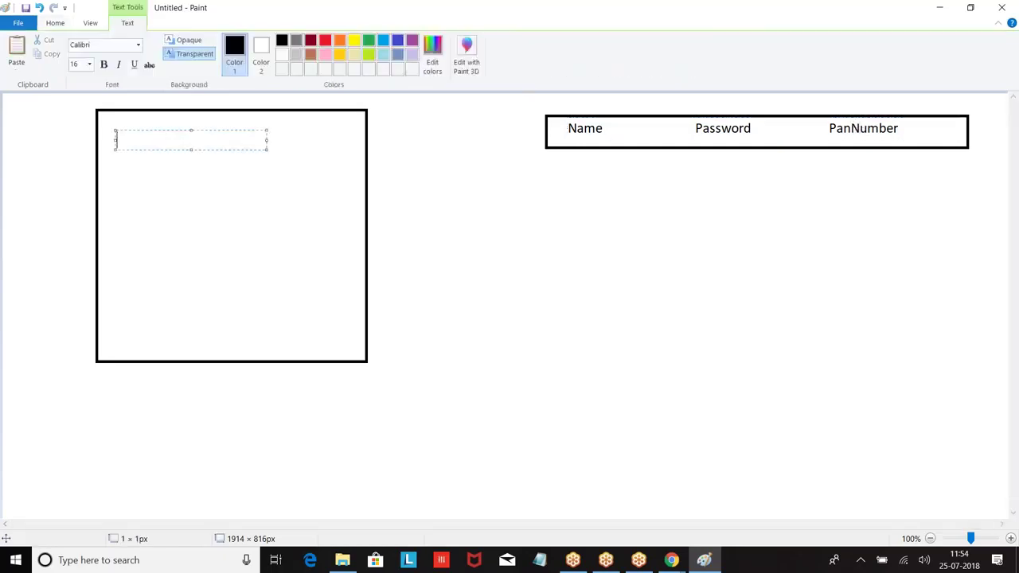
{"action": "type", "text": "Name        :"}
{"action": "key", "text": "Return"}
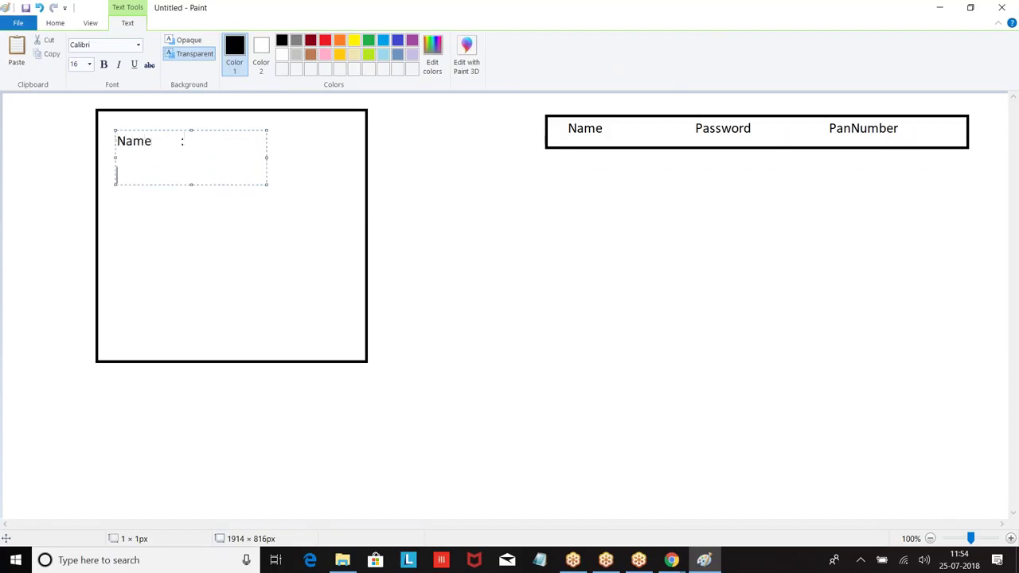
{"action": "key", "text": "Return"}
{"action": "type", "text": "Password :"}
{"action": "key", "text": "Return"}
{"action": "key", "text": "Return"}
{"action": "type", "text": "PanNumbr"}
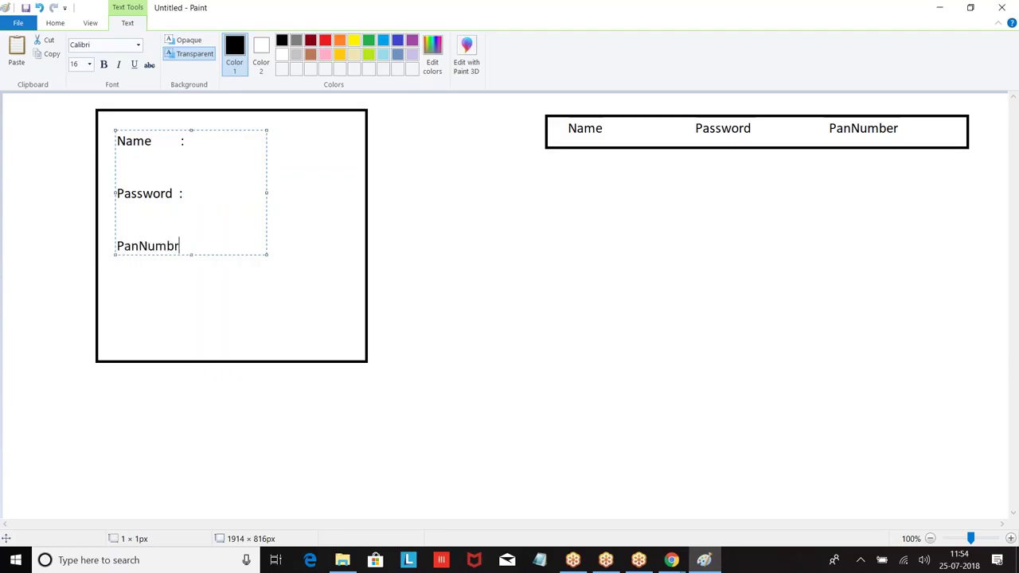
{"action": "key", "text": "BackSpace"}
{"action": "type", "text": "er:"}
{"action": "left_click", "coordinate": [181, 142]}
{"action": "left_click", "coordinate": [180, 193]}
{"action": "left_click", "coordinate": [189, 246]}
{"action": "left_click", "coordinate": [295, 153]}
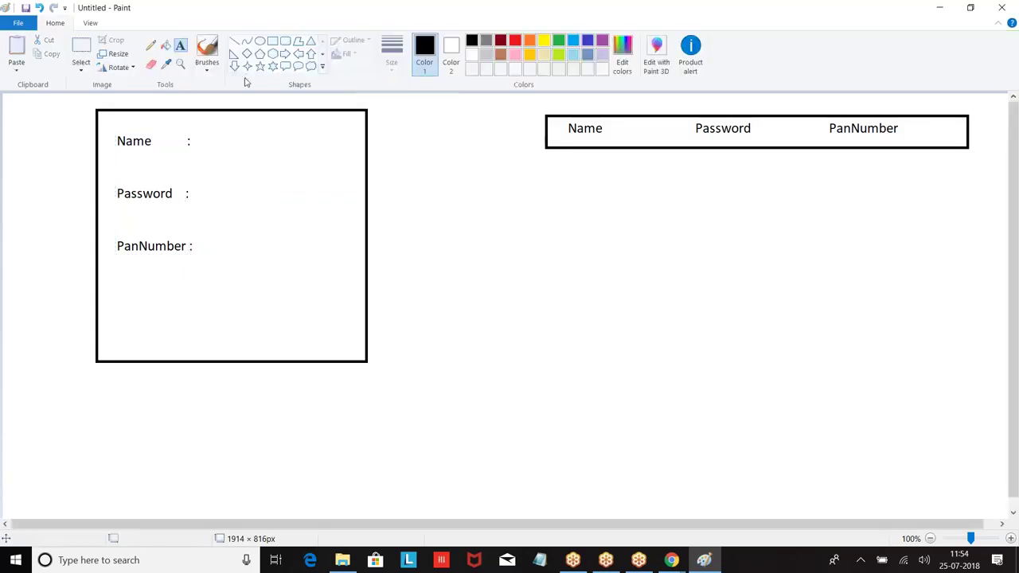
Draw an input rectangle beside each of the Name, Password and PanNumber labels.
{"action": "left_click", "coordinate": [272, 40]}
{"action": "left_click", "coordinate": [219, 131]}
{"action": "left_click_drag", "start_coordinate": [236, 139], "coordinate": [320, 155]}
{"action": "left_click_drag", "start_coordinate": [216, 183], "coordinate": [320, 208]}
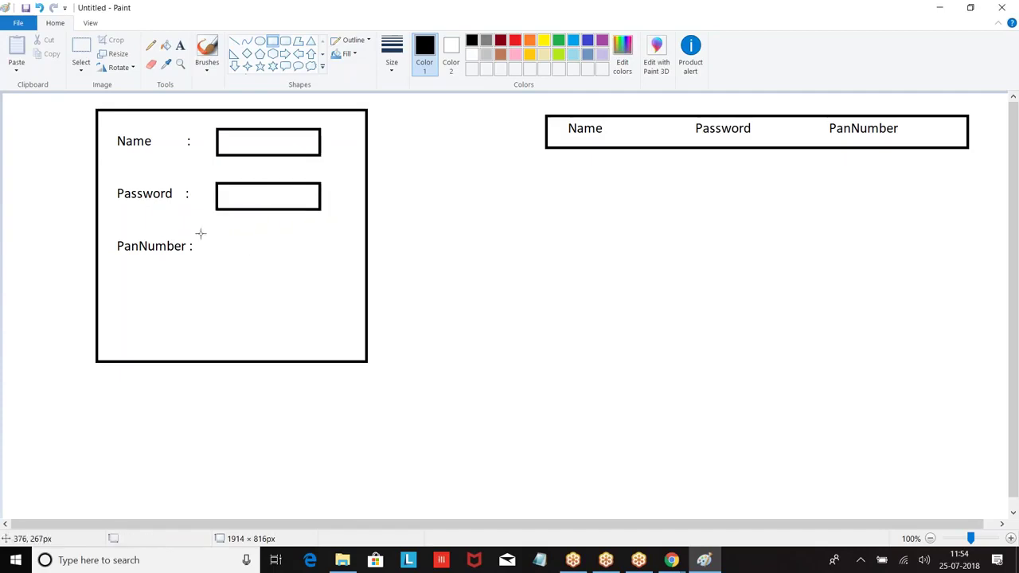
{"action": "left_click_drag", "start_coordinate": [213, 228], "coordinate": [319, 255]}
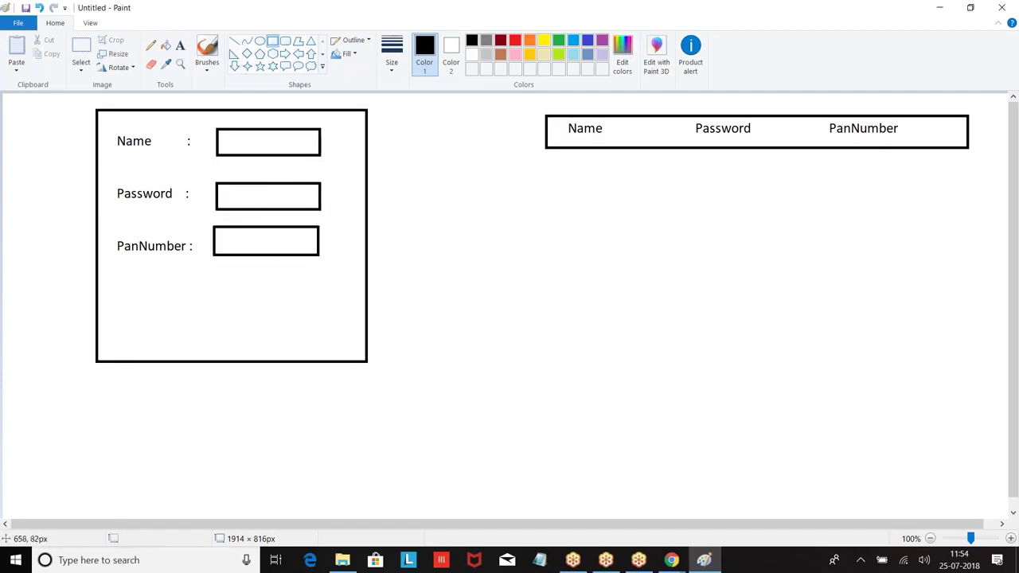
Fill the input boxes with a sample name, a **** password and a sample PAN value.
{"action": "left_click", "coordinate": [180, 46]}
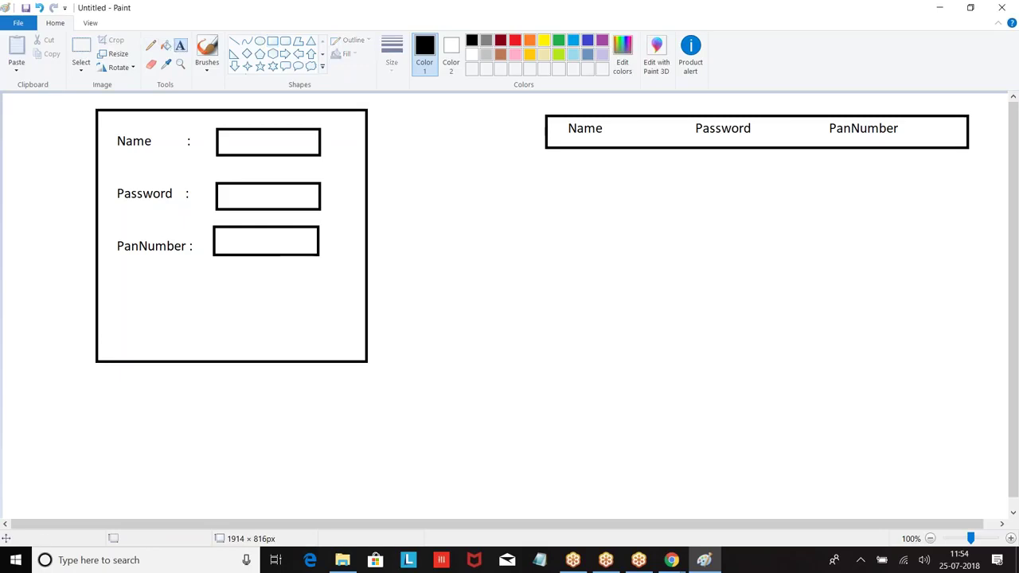
{"action": "left_click", "coordinate": [228, 144]}
{"action": "type", "text": "Satish"}
{"action": "left_click", "coordinate": [227, 194]}
{"action": "left_click", "coordinate": [224, 194]}
{"action": "type", "text": "****"}
{"action": "key", "text": "Return"}
{"action": "key", "text": "Return"}
{"action": "key", "text": "Return"}
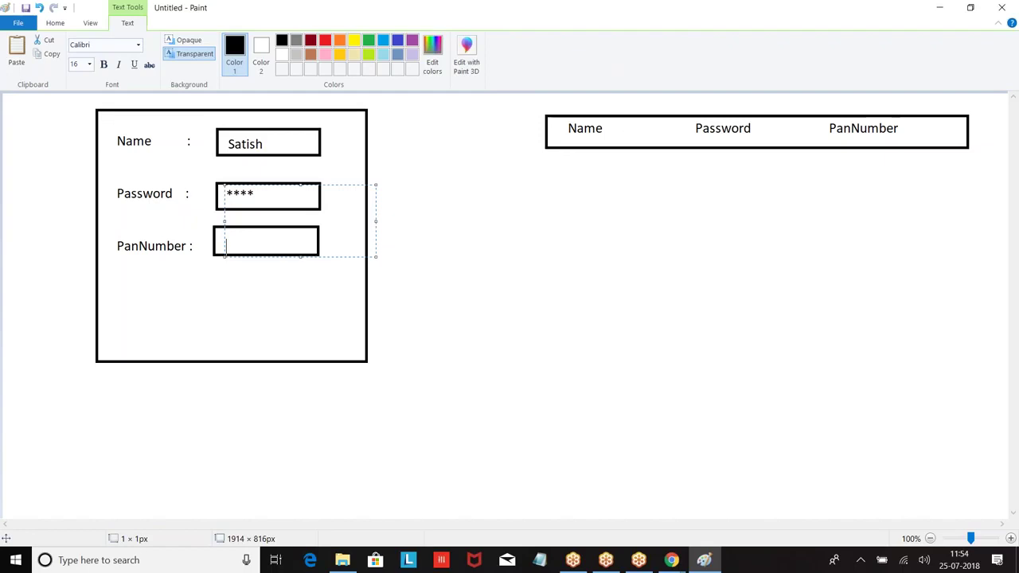
{"action": "type", "text": "1234abc"}
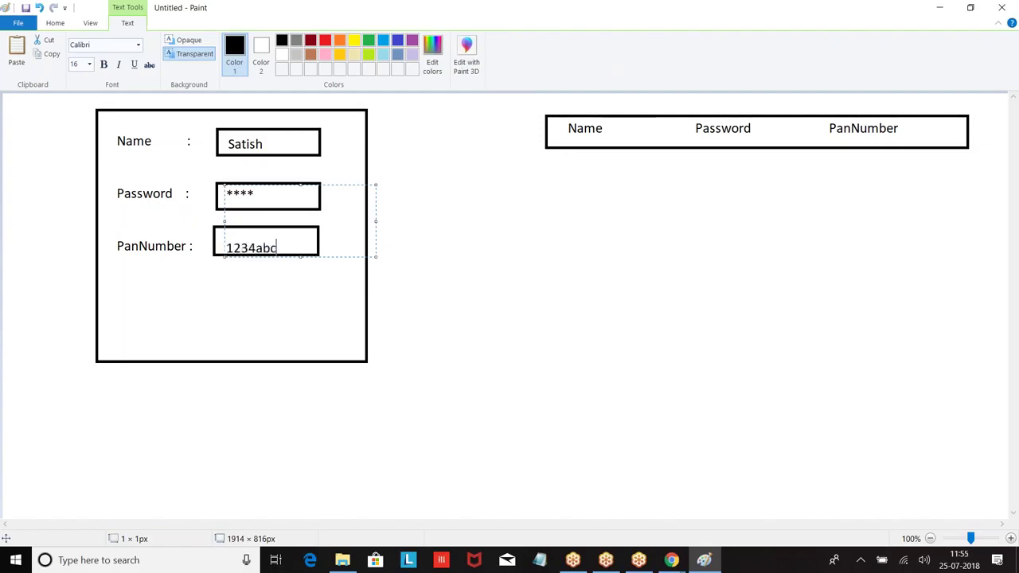
{"action": "left_click", "coordinate": [412, 158]}
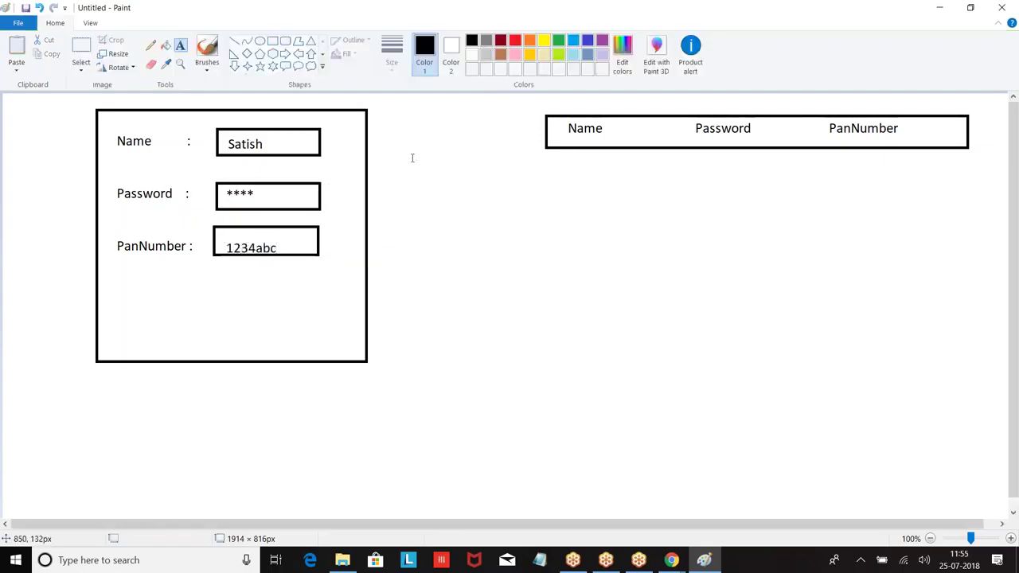
Draw a rounded-rectangle button labelled Save below the PanNumber field.
{"action": "left_click", "coordinate": [285, 41]}
{"action": "left_click_drag", "start_coordinate": [157, 285], "coordinate": [239, 312]}
{"action": "left_click", "coordinate": [359, 293]}
{"action": "left_click", "coordinate": [179, 45]}
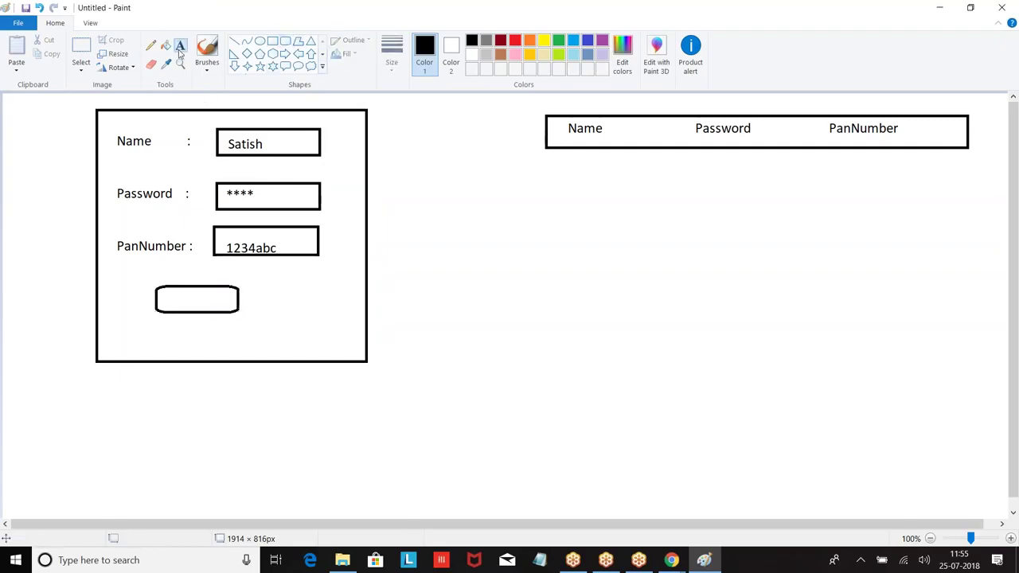
{"action": "left_click", "coordinate": [170, 287]}
{"action": "type", "text": "Save"}
{"action": "left_click", "coordinate": [592, 193]}
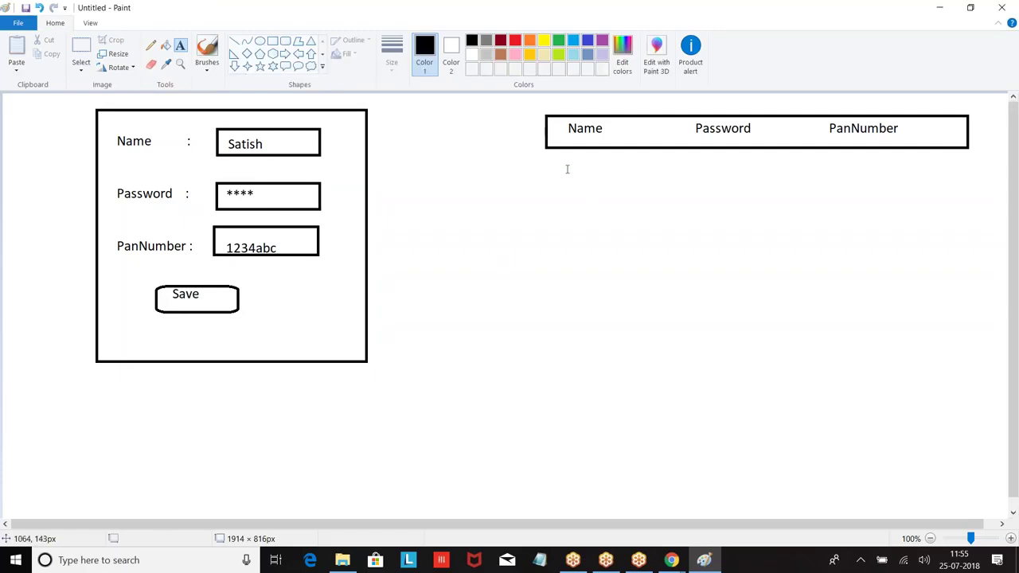
{"action": "left_click", "coordinate": [566, 164]}
Fill the table's data row with the customer's name, the plain password and an asterisk-masked PAN.
{"action": "type", "text": "Satsih"}
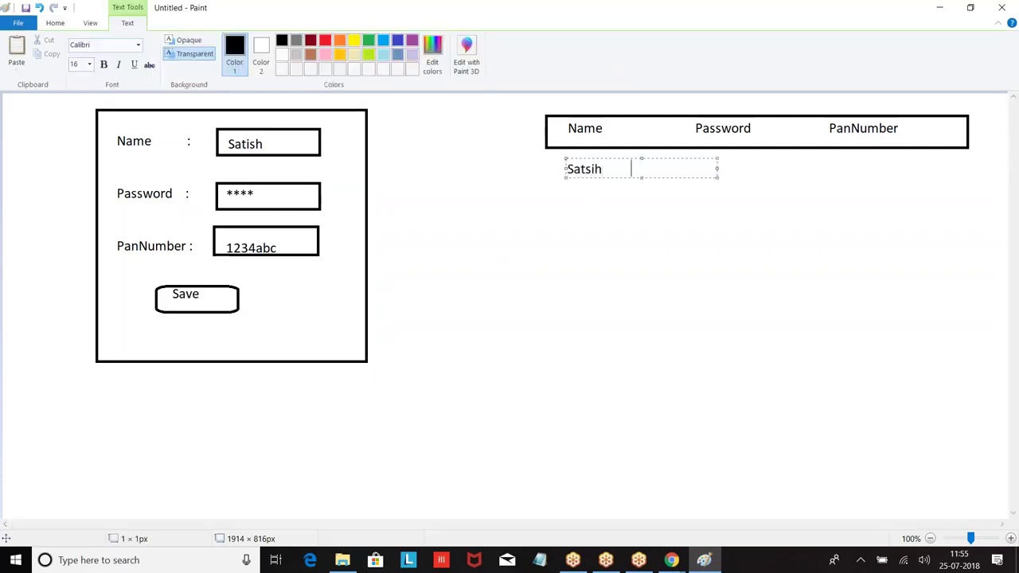
{"action": "key", "text": "BackSpace"}
{"action": "key", "text": "BackSpace"}
{"action": "key", "text": "BackSpace"}
{"action": "type", "text": "ish"}
{"action": "left_click_drag", "start_coordinate": [717, 169], "coordinate": [981, 172]}
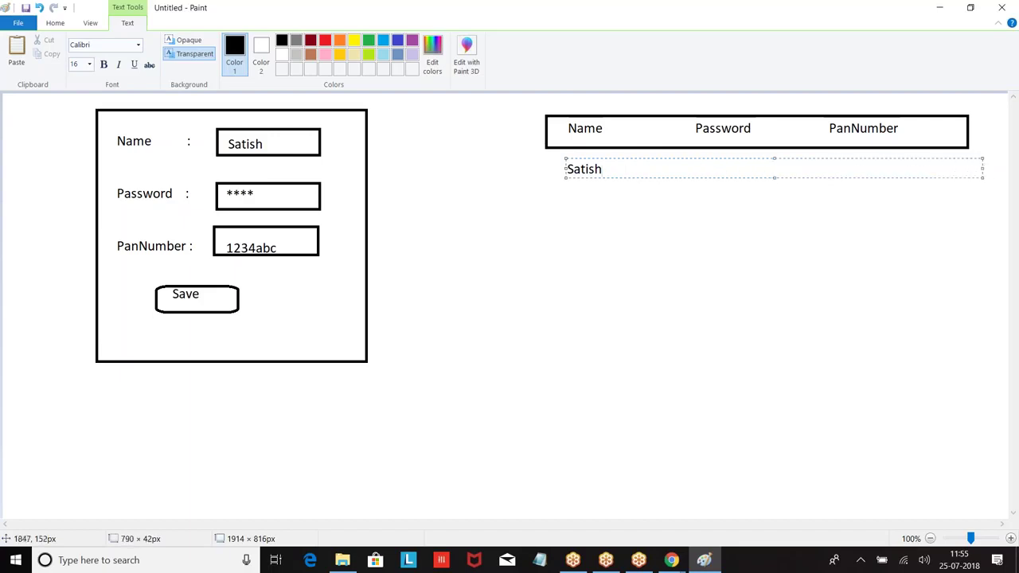
{"action": "type", "text": "abcd                           *****bc"}
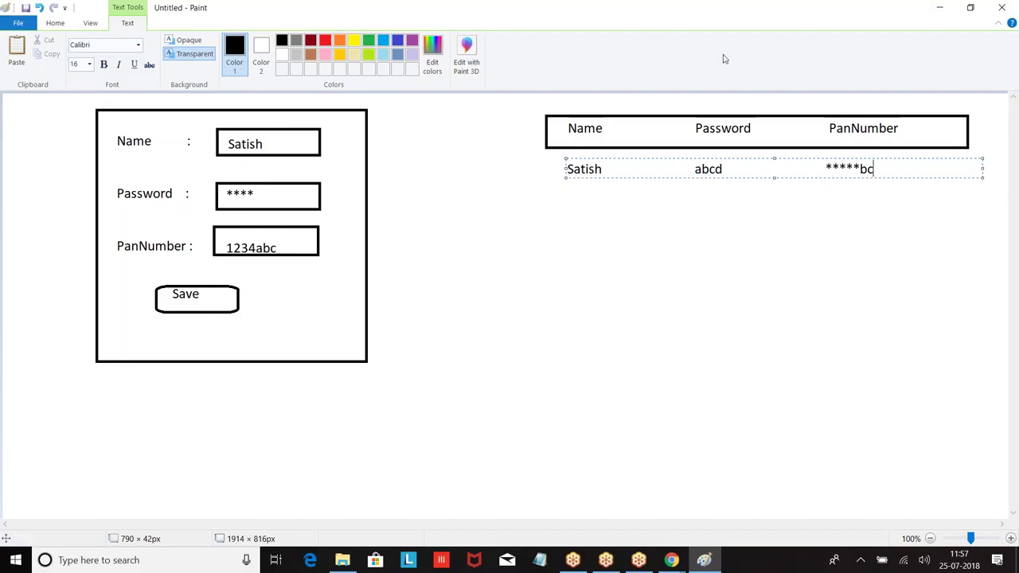
Return to Salesforce and start a new custom field on the Customer object.
{"action": "mouse_move", "coordinate": [671, 560]}
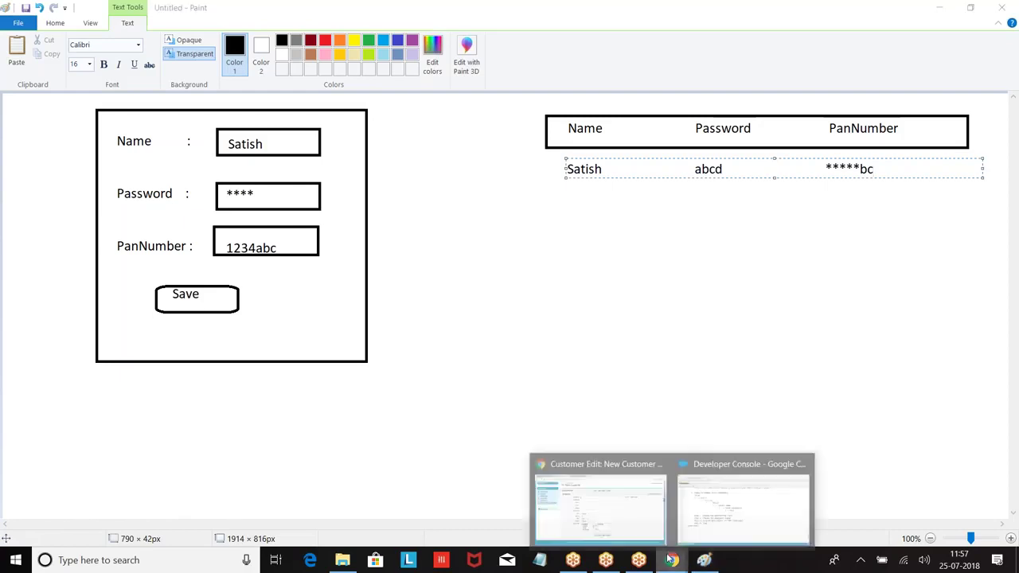
{"action": "left_click", "coordinate": [602, 503]}
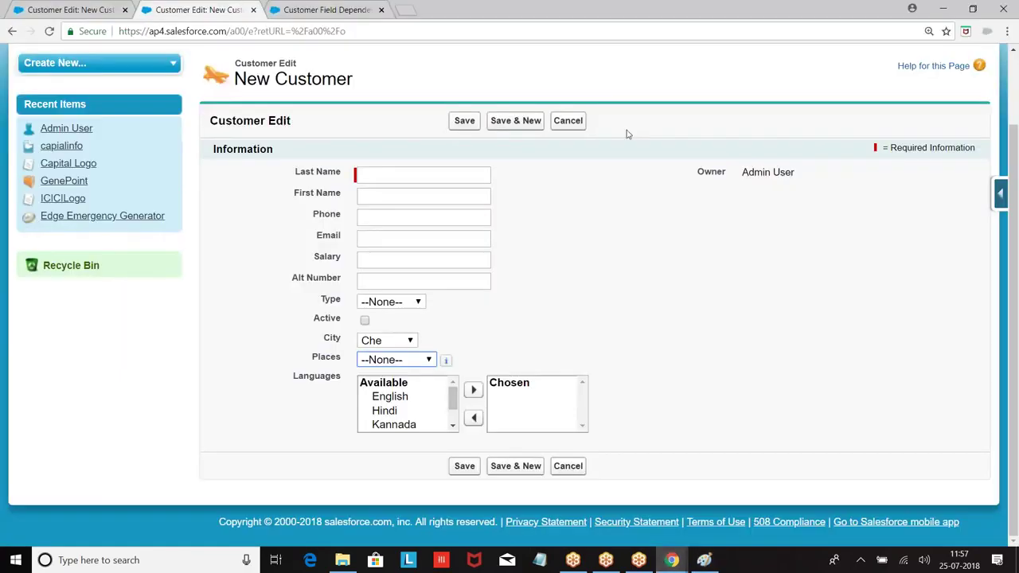
{"action": "left_click", "coordinate": [1001, 194]}
{"action": "left_click", "coordinate": [856, 224]}
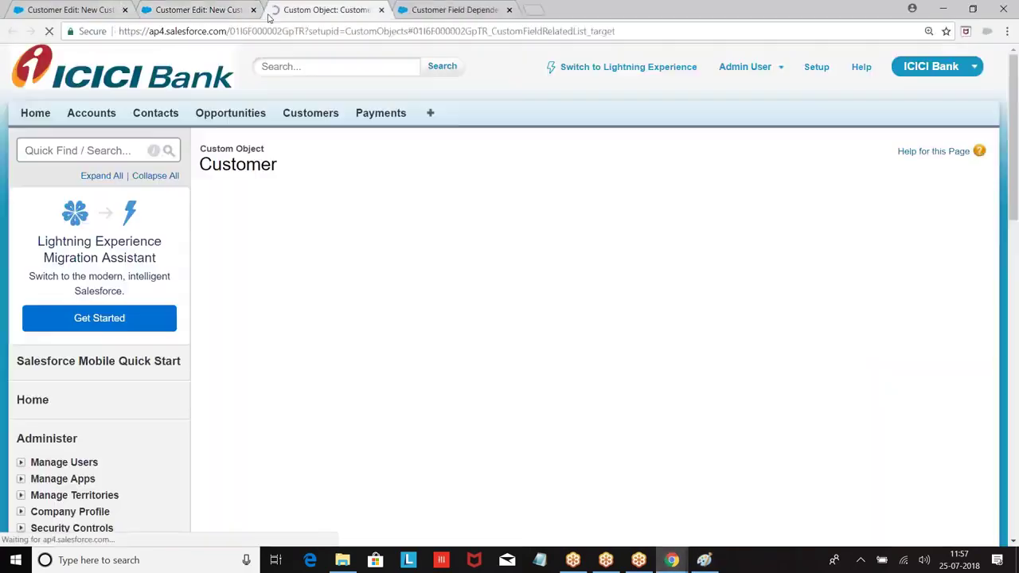
{"action": "left_click", "coordinate": [509, 10]}
{"action": "left_click", "coordinate": [462, 59]}
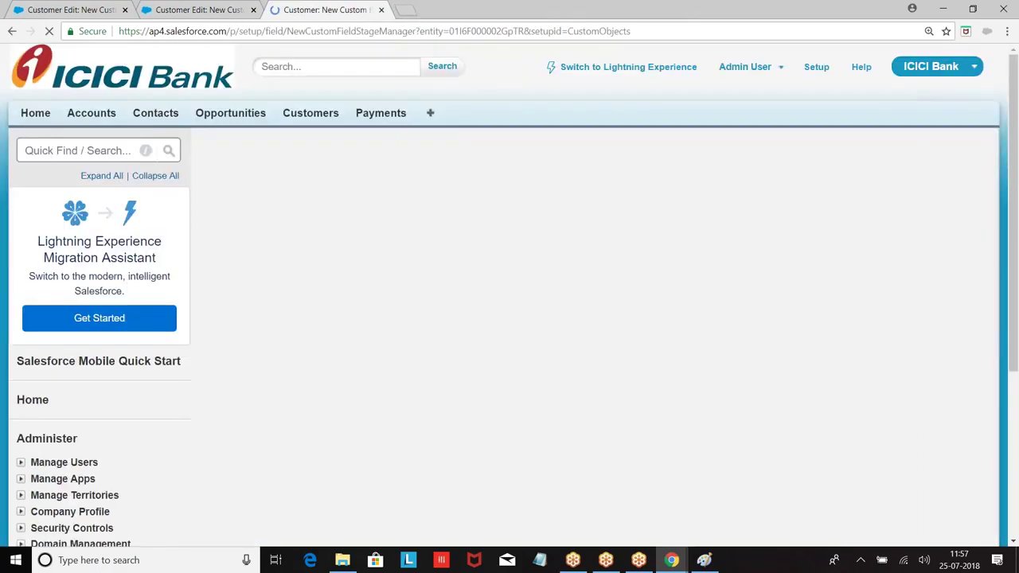
{"action": "scroll", "coordinate": [509, 294], "scroll_direction": "down", "scroll_amount": 3}
{"action": "scroll", "coordinate": [387, 212], "scroll_direction": "down", "scroll_amount": 8}
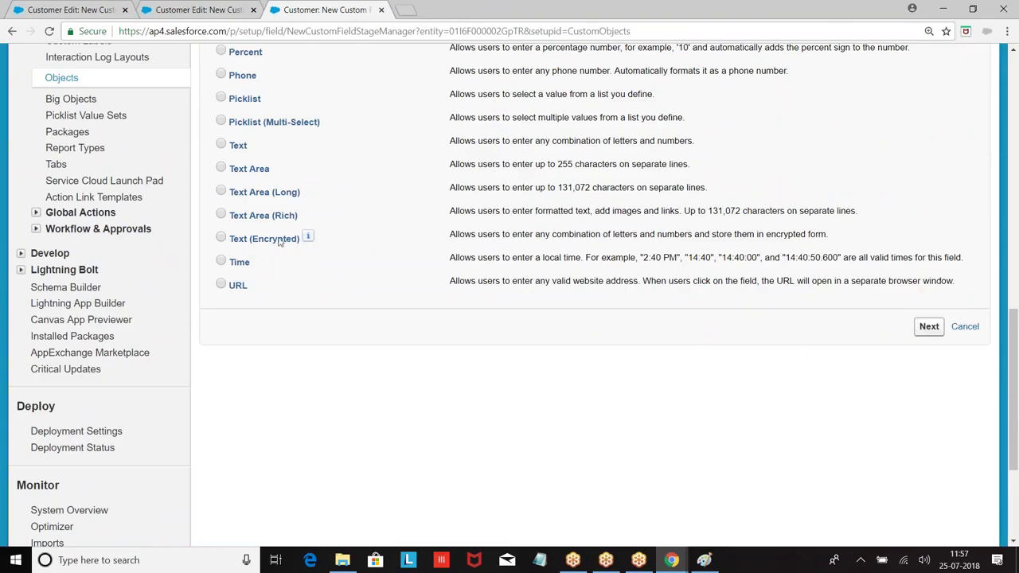
Choose the Text (Encrypted) type and enter label Pancard with length 12.
{"action": "left_click", "coordinate": [221, 238]}
{"action": "left_click", "coordinate": [928, 326]}
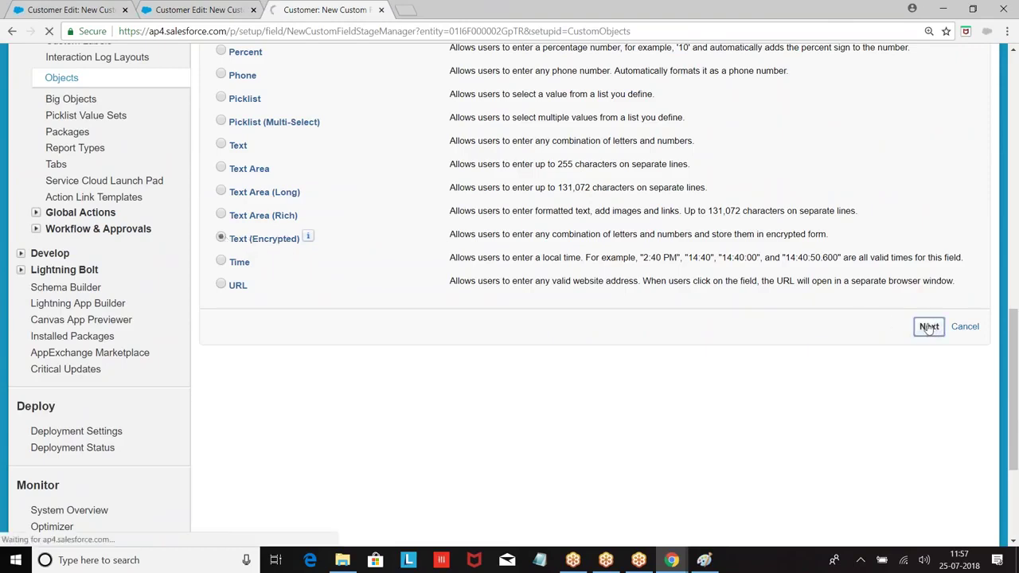
{"action": "scroll", "coordinate": [215, 190], "scroll_direction": "down", "scroll_amount": 2}
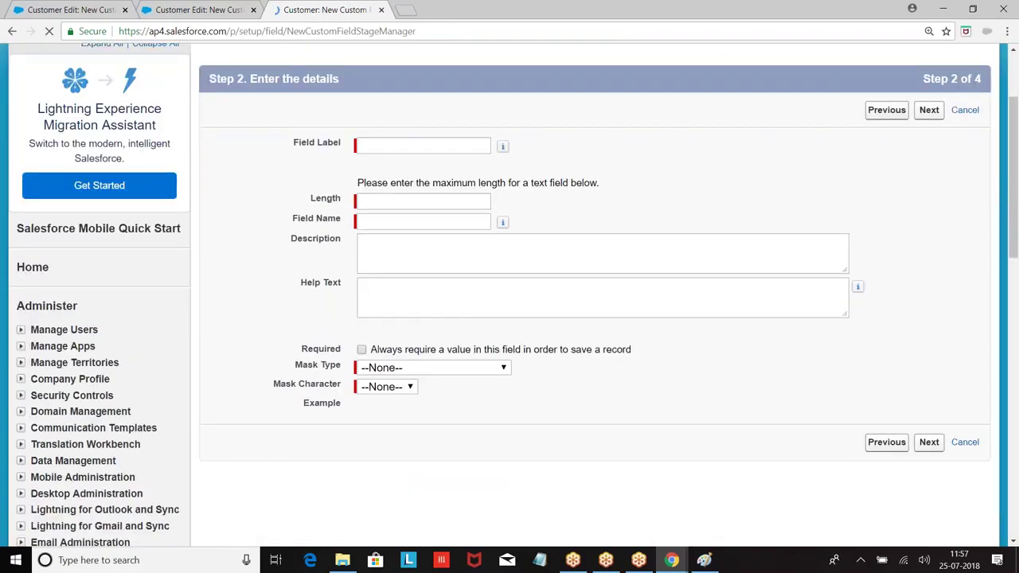
{"action": "left_click", "coordinate": [385, 145]}
{"action": "type", "text": "En"}
{"action": "key", "text": "BackSpace"}
{"action": "key", "text": "BackSpace"}
{"action": "type", "text": "Pancard"}
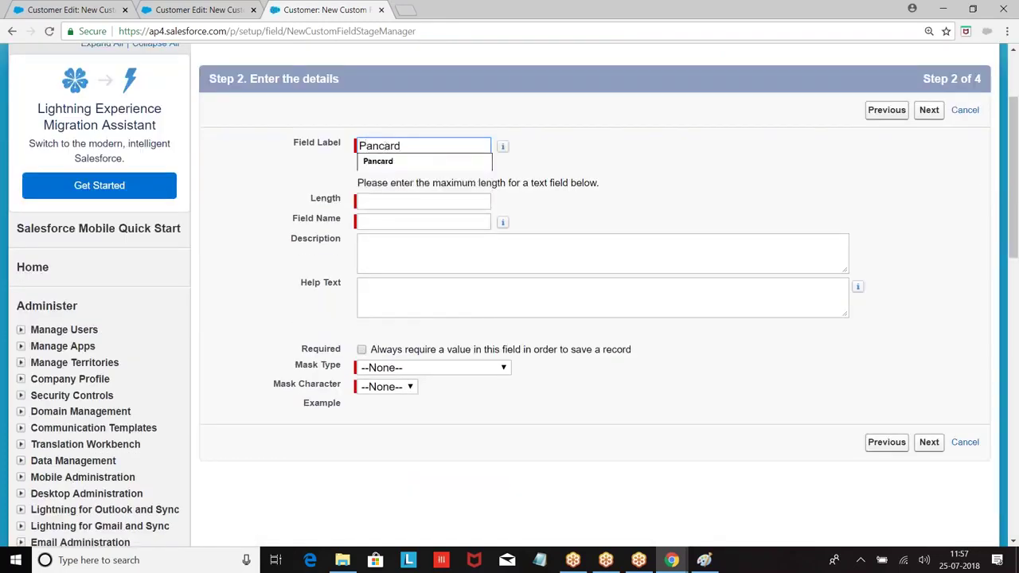
{"action": "left_click", "coordinate": [384, 203]}
{"action": "type", "text": "1"}
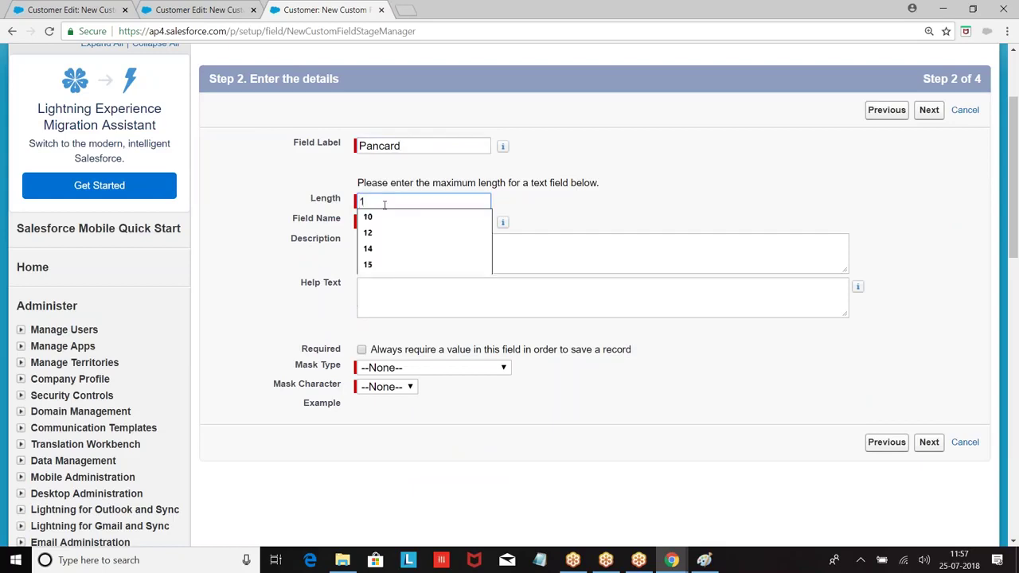
{"action": "type", "text": "2"}
{"action": "left_click", "coordinate": [689, 186]}
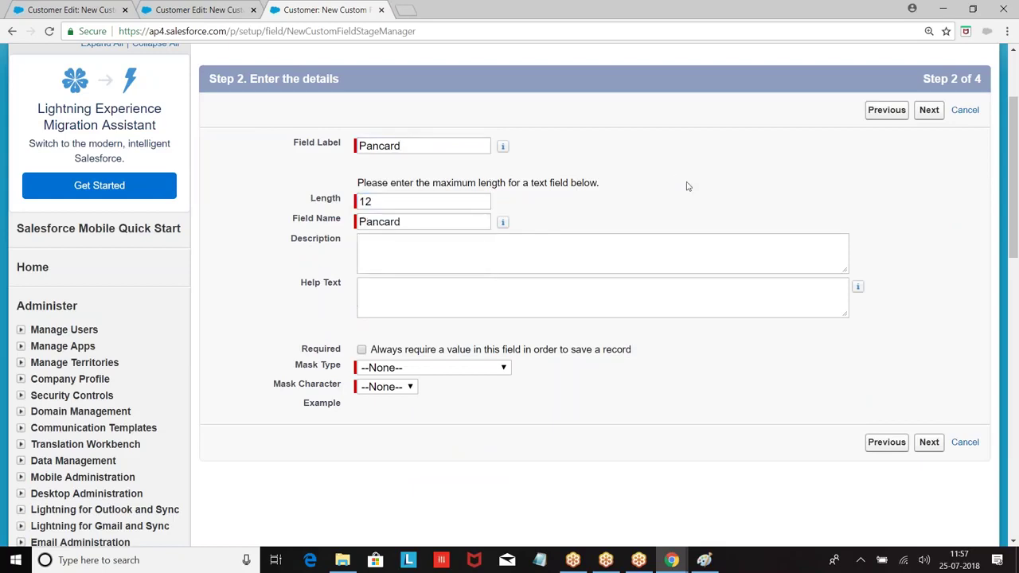
{"action": "scroll", "coordinate": [364, 246], "scroll_direction": "down", "scroll_amount": 1}
{"action": "scroll", "coordinate": [445, 263], "scroll_direction": "down", "scroll_amount": 1}
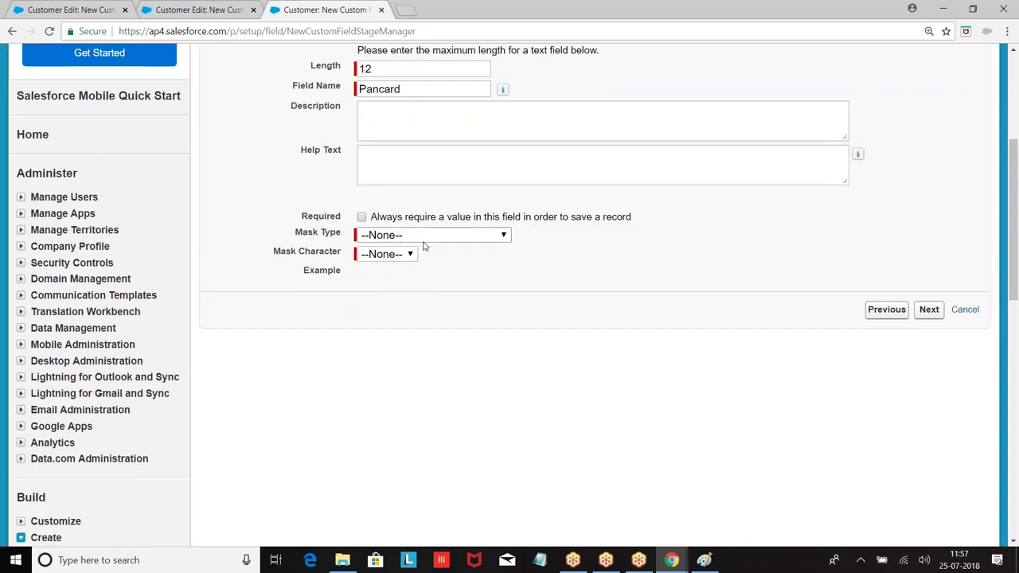
Set mask character X and mask type Last Four Characters Clear, then continue to field-level security.
{"action": "left_click", "coordinate": [403, 255]}
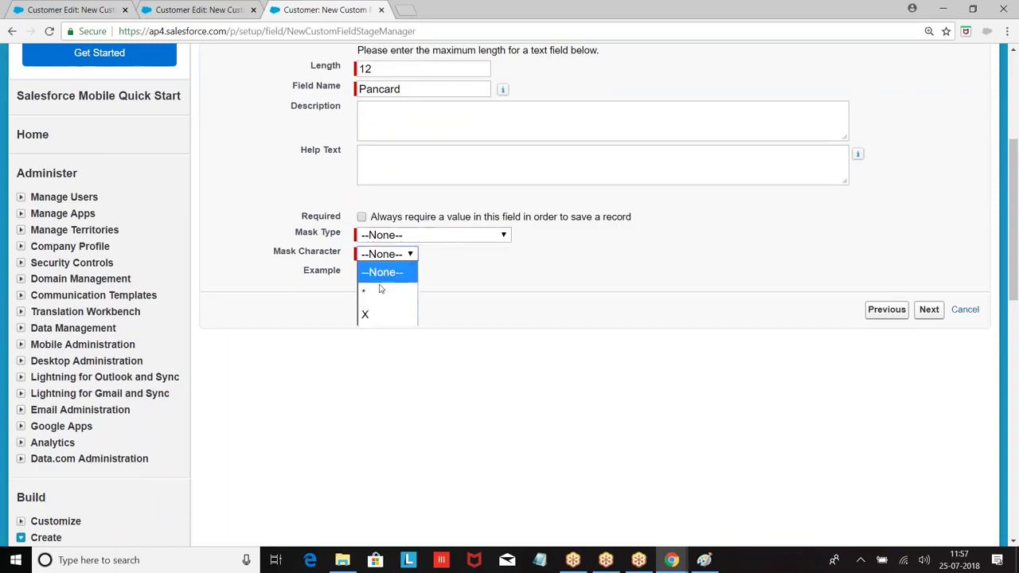
{"action": "left_click", "coordinate": [371, 317]}
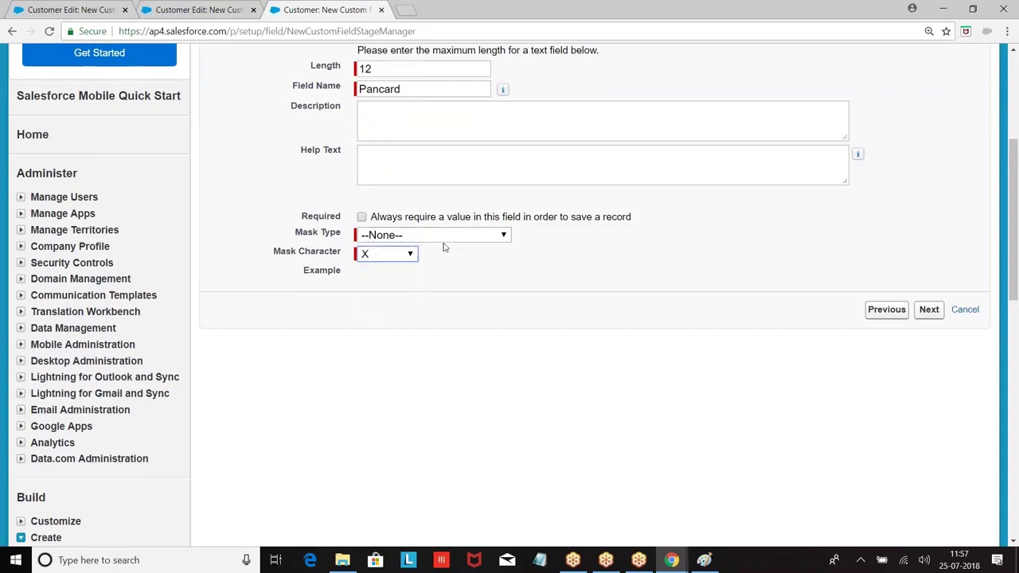
{"action": "left_click", "coordinate": [451, 238]}
{"action": "left_click", "coordinate": [442, 276]}
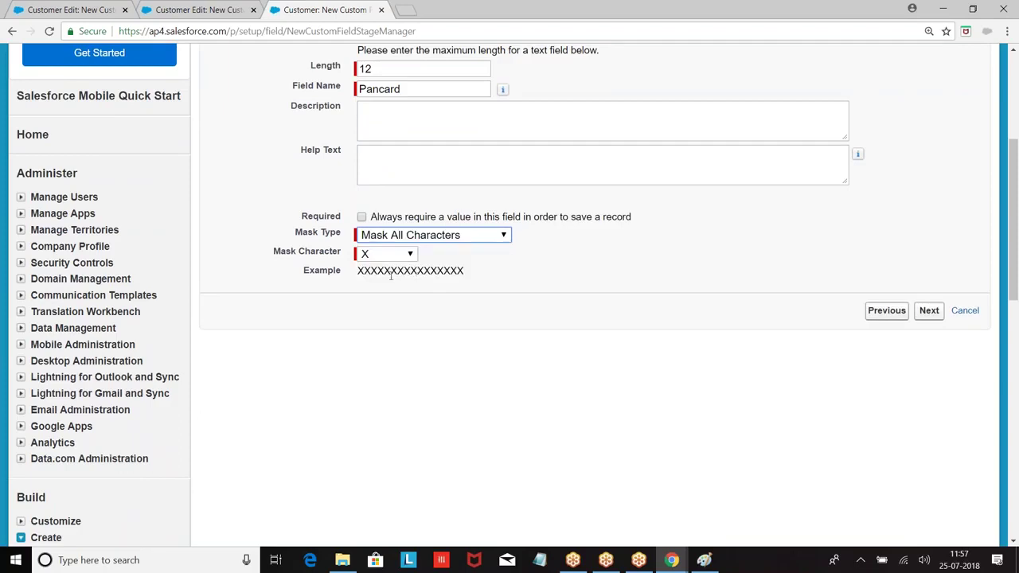
{"action": "left_click_drag", "start_coordinate": [360, 272], "coordinate": [470, 275]}
{"action": "left_click", "coordinate": [492, 237]}
{"action": "left_click", "coordinate": [435, 294]}
{"action": "left_click", "coordinate": [492, 237]}
{"action": "left_click", "coordinate": [477, 315]}
{"action": "left_click", "coordinate": [488, 236]}
{"action": "left_click", "coordinate": [469, 338]}
{"action": "left_click", "coordinate": [470, 236]}
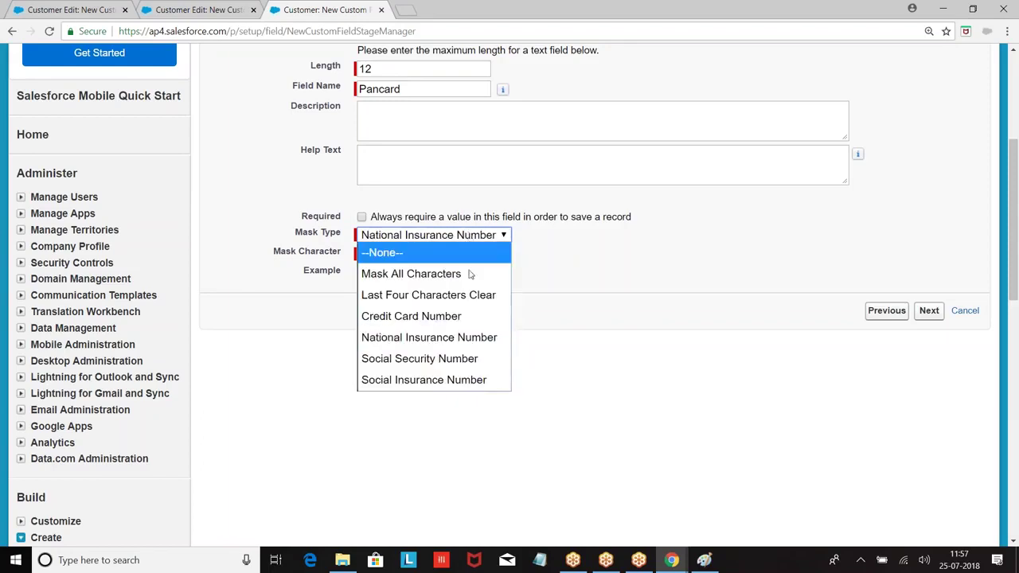
{"action": "left_click", "coordinate": [458, 359]}
{"action": "left_click", "coordinate": [478, 237]}
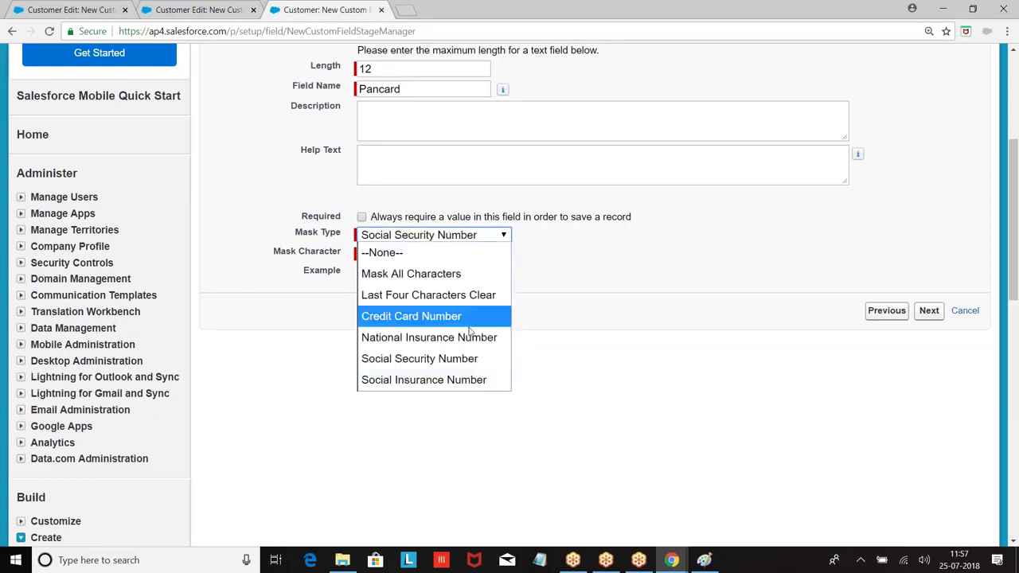
{"action": "left_click", "coordinate": [462, 376]}
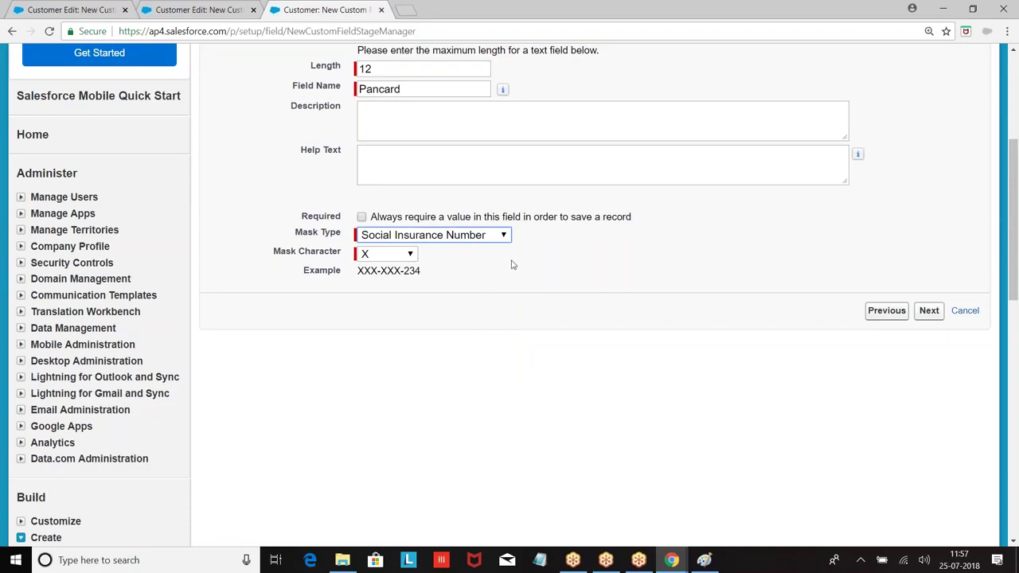
{"action": "left_click", "coordinate": [469, 237]}
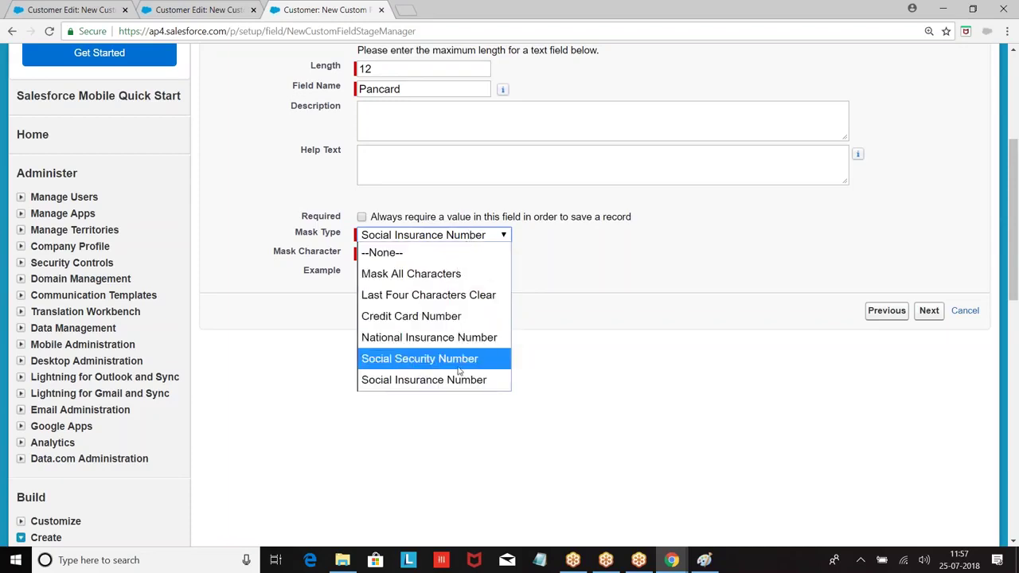
{"action": "left_click", "coordinate": [438, 296]}
{"action": "left_click", "coordinate": [929, 310]}
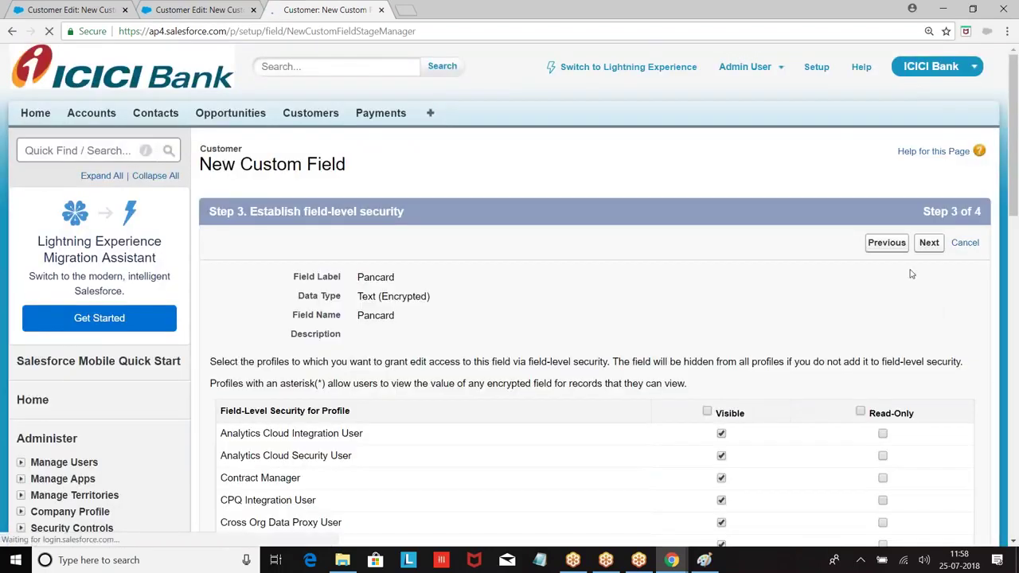
Accept default field-level security, save Pancard to the Customer Layout, and go to the Customers home page.
{"action": "left_click", "coordinate": [928, 243]}
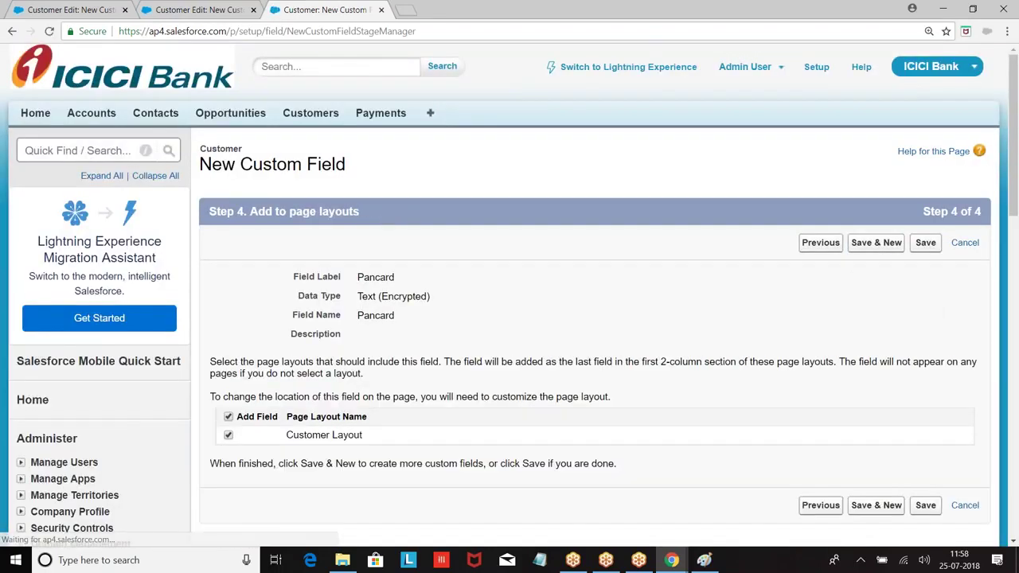
{"action": "left_click", "coordinate": [924, 243]}
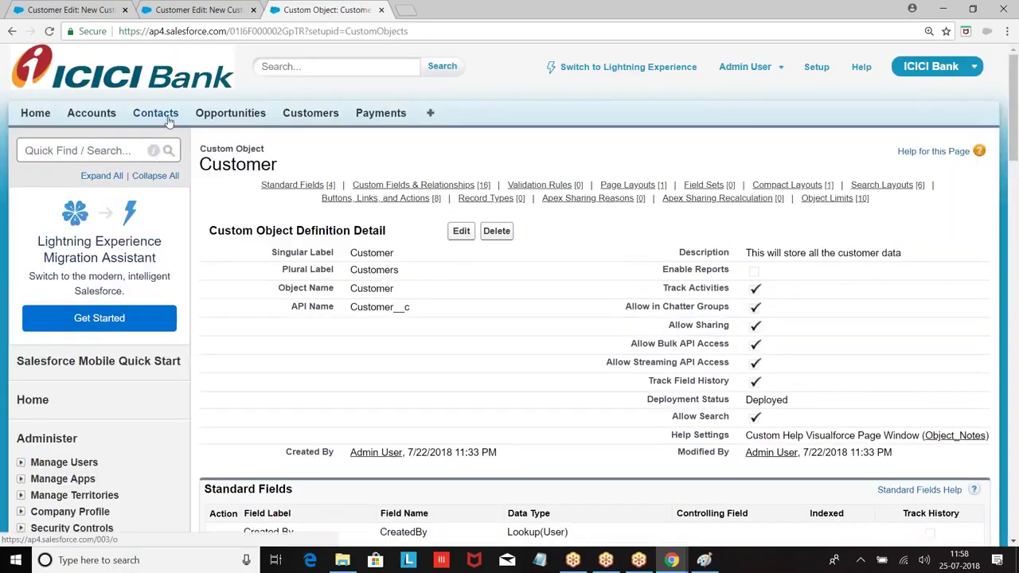
{"action": "left_click", "coordinate": [311, 115]}
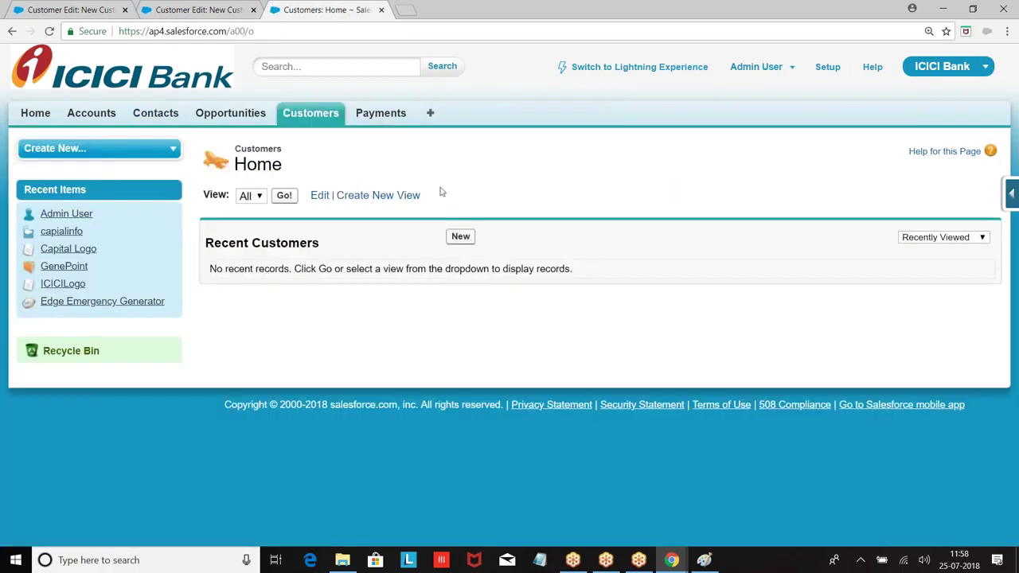
Start a new customer record and enter the customer's last and first name.
{"action": "left_click", "coordinate": [461, 238]}
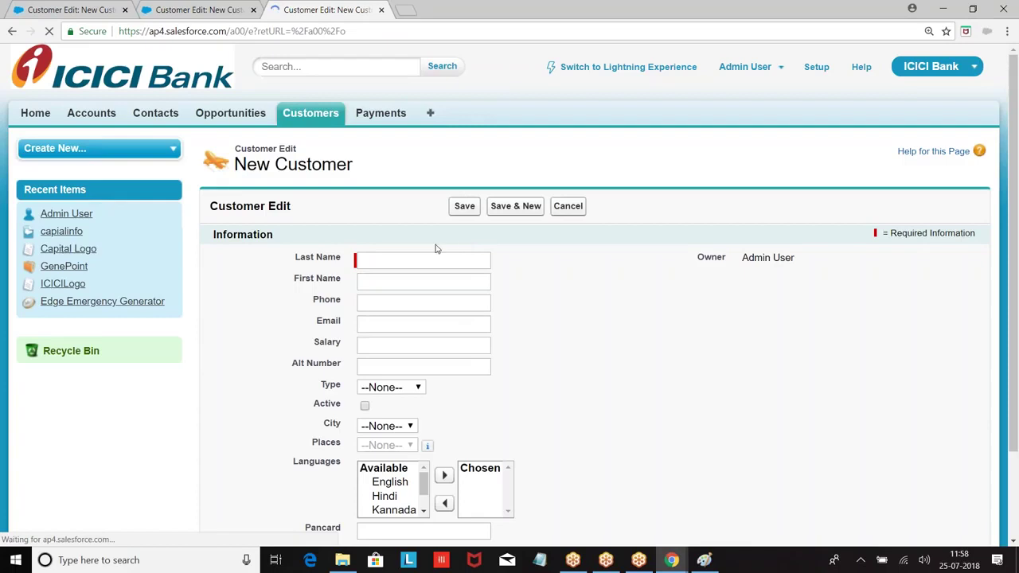
{"action": "left_click", "coordinate": [379, 264]}
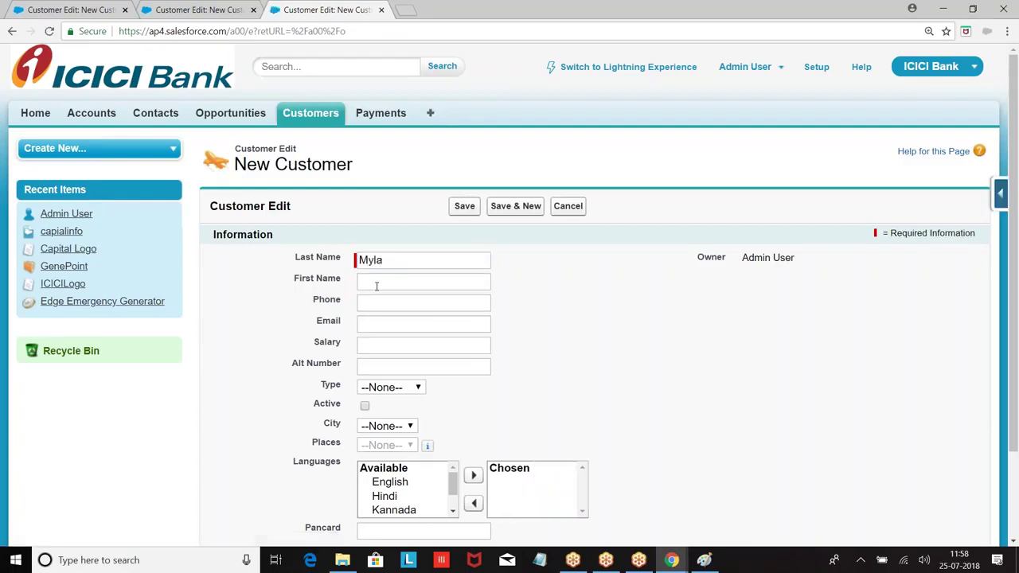
{"action": "left_click", "coordinate": [377, 283]}
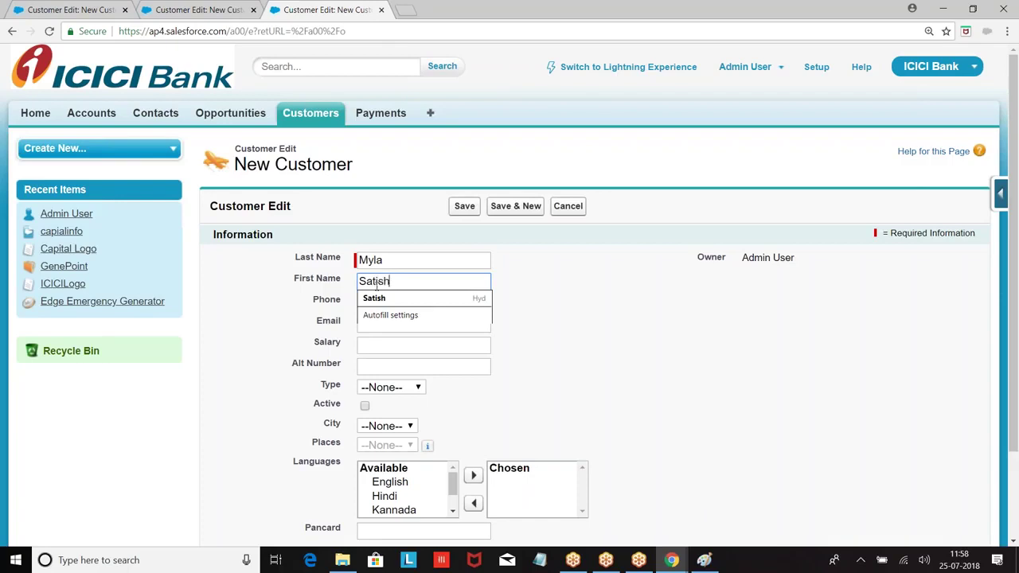
{"action": "left_click", "coordinate": [386, 314]}
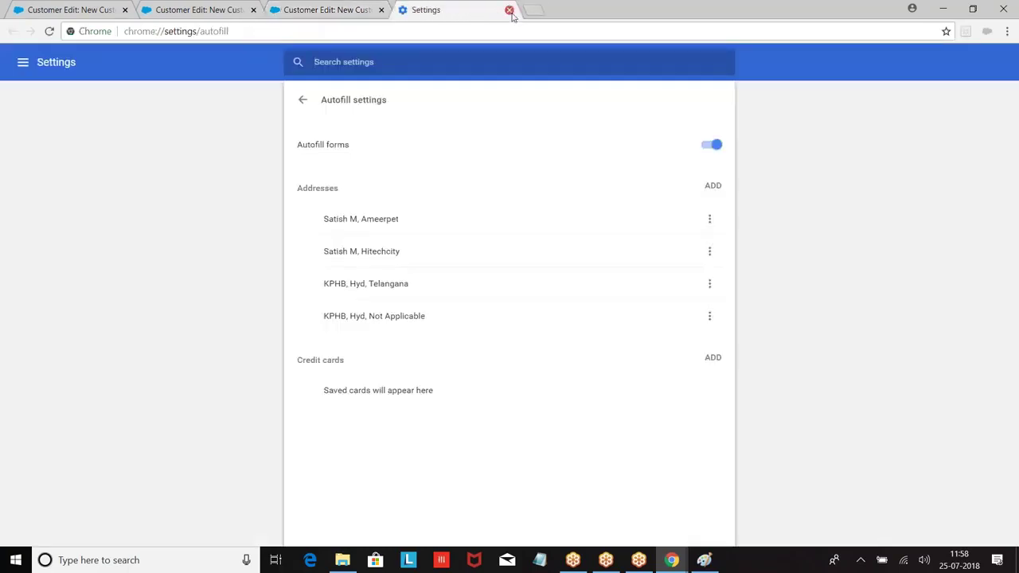
{"action": "left_click", "coordinate": [509, 11]}
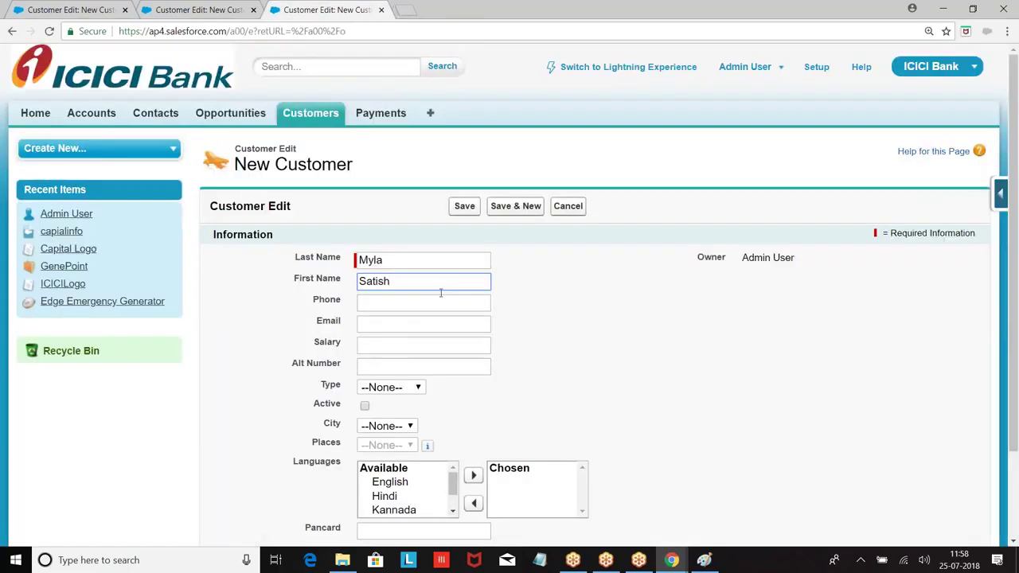
Enter the phone number, e-mail, salary 1000000 and an alternate phone number.
{"action": "scroll", "coordinate": [438, 291], "scroll_direction": "down", "scroll_amount": 1}
{"action": "left_click", "coordinate": [367, 233]}
{"action": "type", "text": "0401234"}
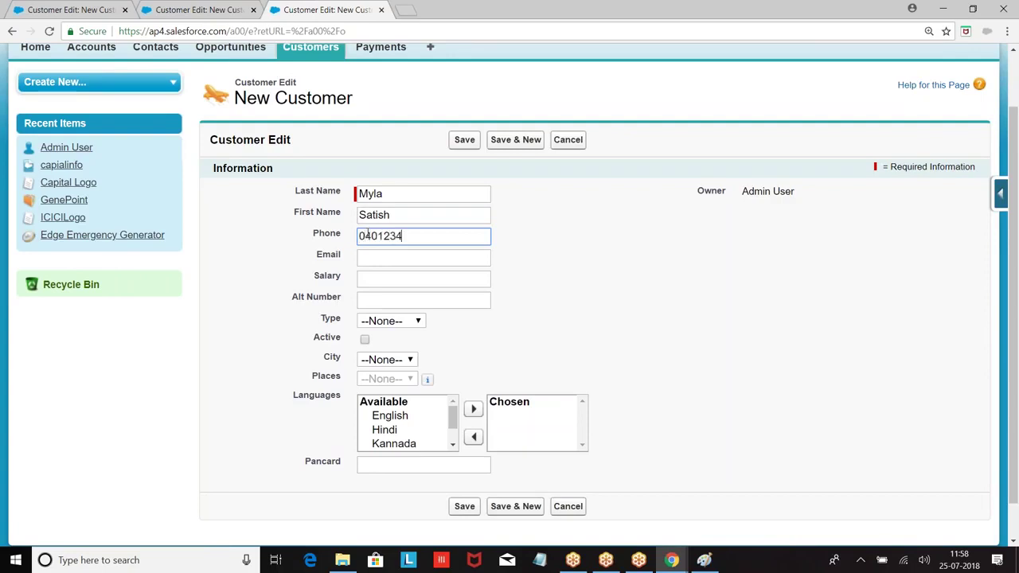
{"action": "left_click", "coordinate": [371, 257]}
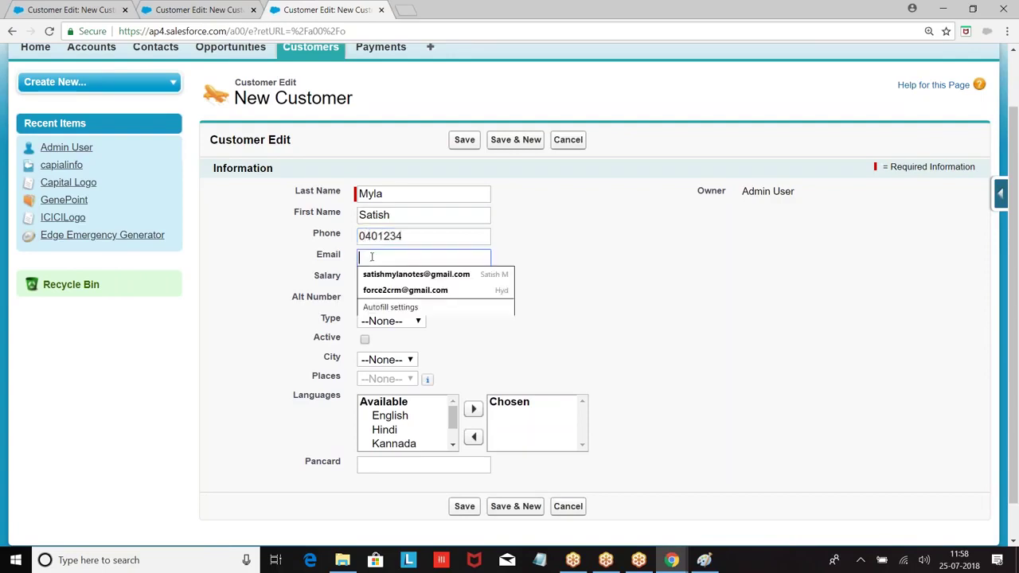
{"action": "type", "text": "abc@gmail.cm"}
{"action": "key", "text": "BackSpace"}
{"action": "type", "text": "om"}
{"action": "left_click", "coordinate": [370, 278]}
{"action": "type", "text": "1000000"}
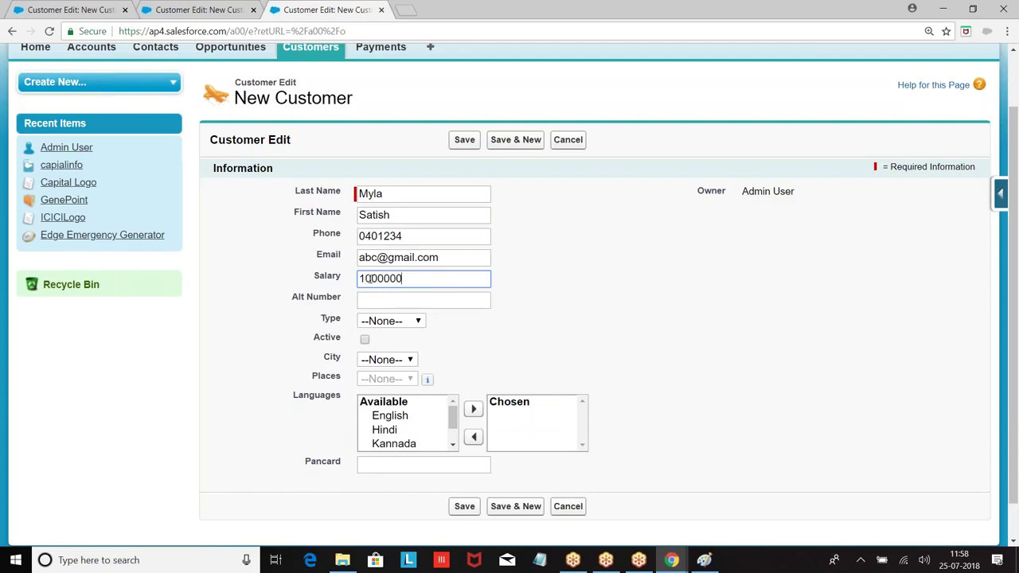
{"action": "left_click", "coordinate": [371, 300]}
{"action": "type", "text": "988777777"}
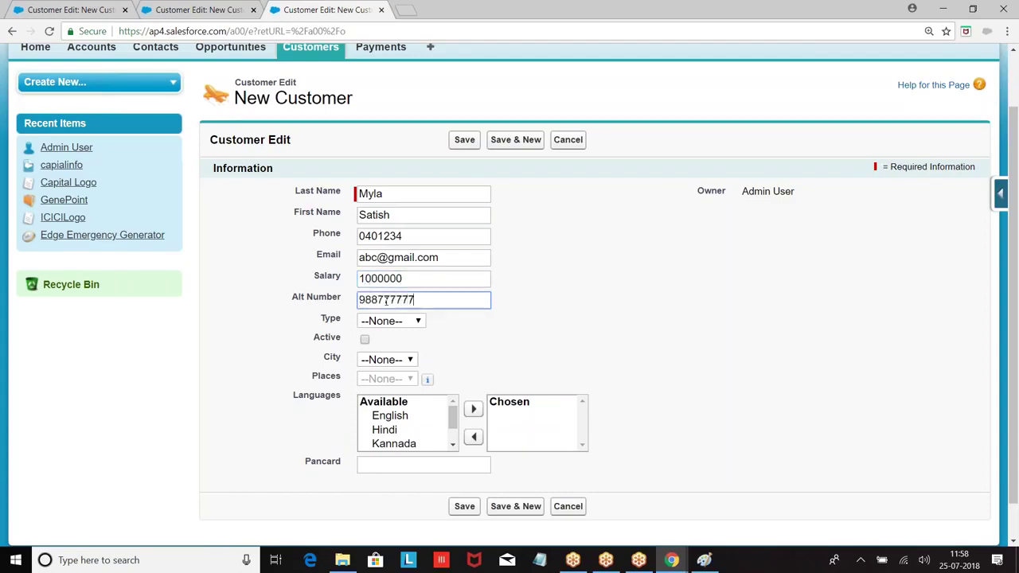
Set customer type Corporate, mark it active, city Ban and place Marthali.
{"action": "scroll", "coordinate": [403, 322], "scroll_direction": "down", "scroll_amount": 1}
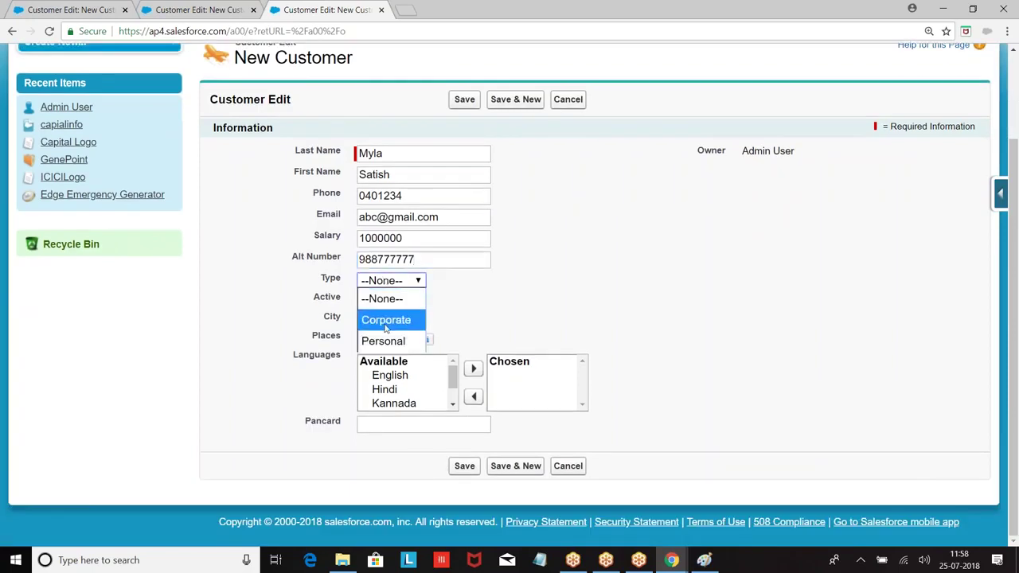
{"action": "left_click", "coordinate": [381, 319]}
{"action": "left_click", "coordinate": [364, 299]}
{"action": "left_click", "coordinate": [370, 319]}
{"action": "left_click", "coordinate": [371, 358]}
{"action": "left_click", "coordinate": [382, 339]}
{"action": "left_click", "coordinate": [382, 375]}
Choose languages English, Tamil and Telugu and enter a Pancard value.
{"action": "left_click", "coordinate": [396, 379]}
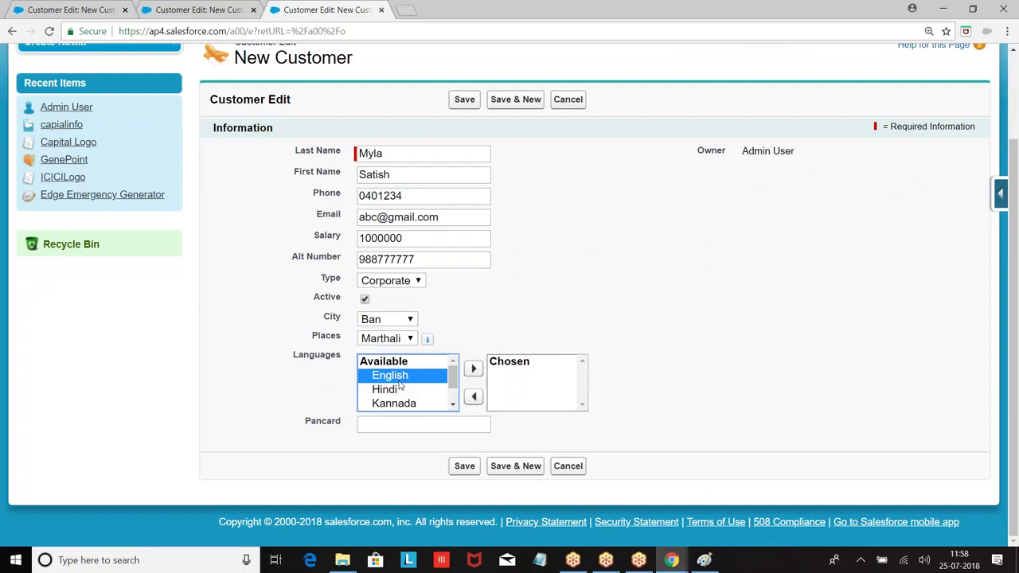
{"action": "left_click", "coordinate": [472, 369]}
{"action": "left_click", "coordinate": [405, 391]}
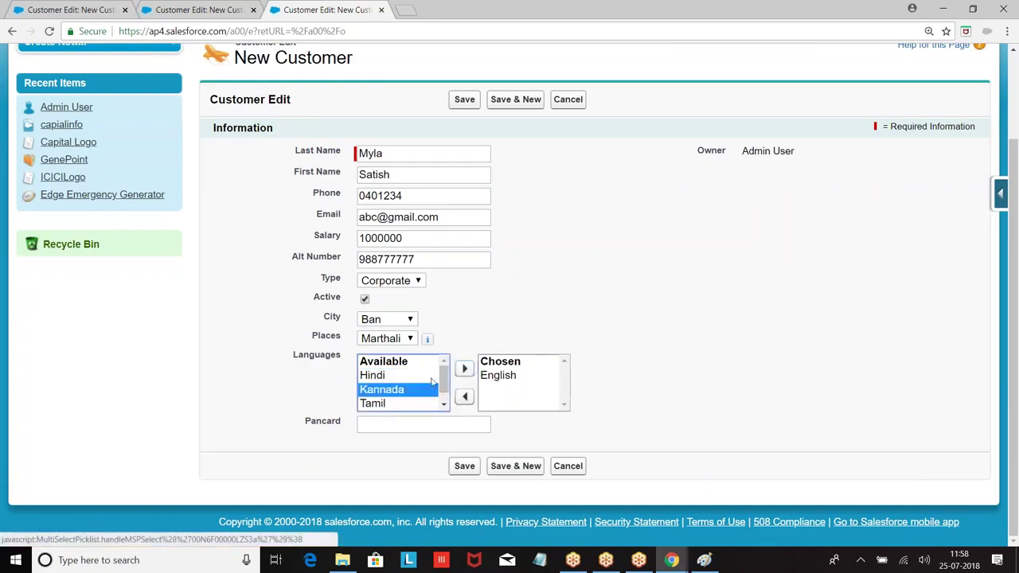
{"action": "left_click", "coordinate": [372, 404]}
{"action": "left_click", "coordinate": [465, 370]}
{"action": "left_click", "coordinate": [390, 404]}
{"action": "left_click", "coordinate": [464, 369]}
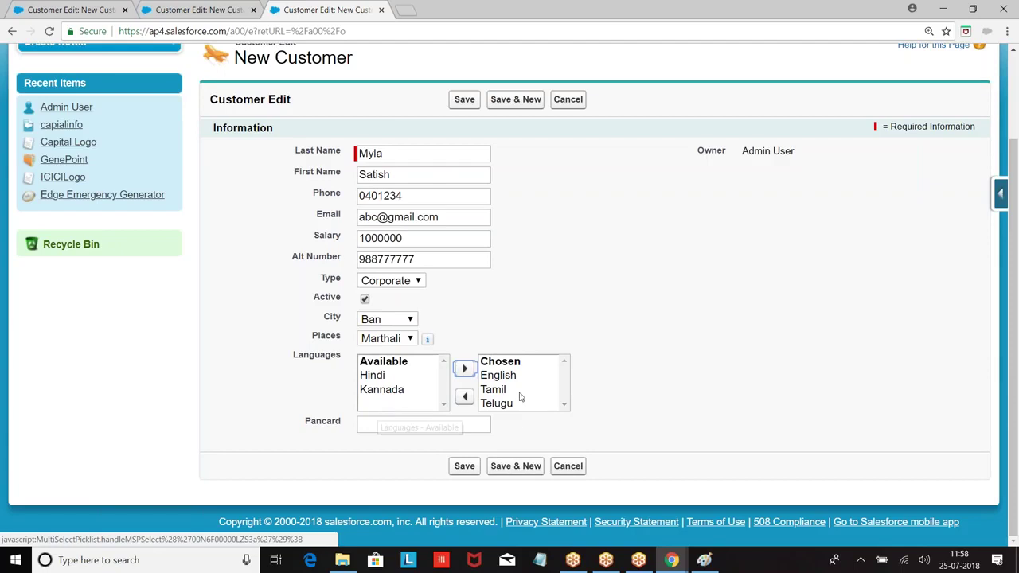
{"action": "left_click", "coordinate": [390, 376]}
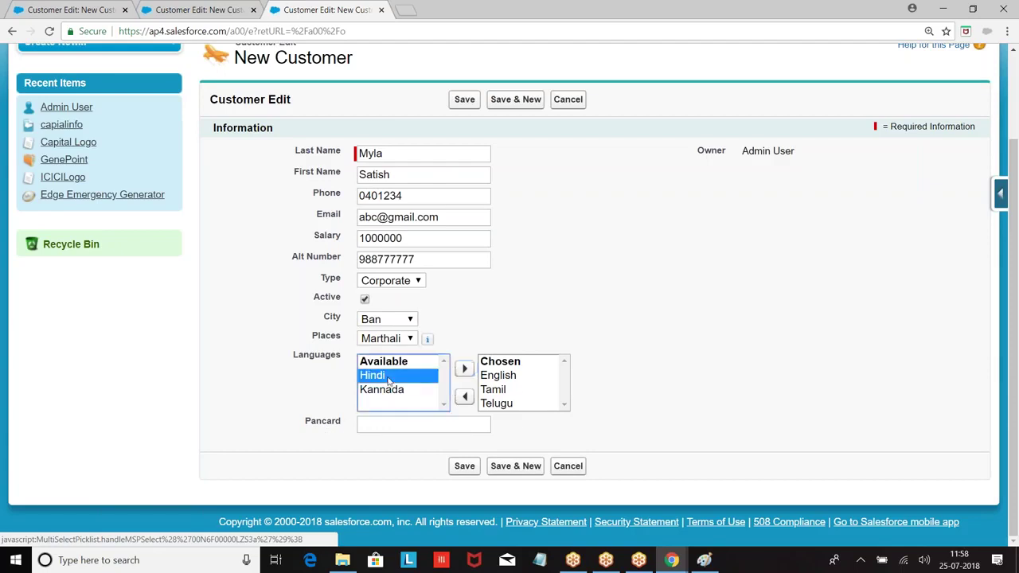
{"action": "left_click", "coordinate": [385, 421]}
{"action": "type", "text": "abc1234baddd"}
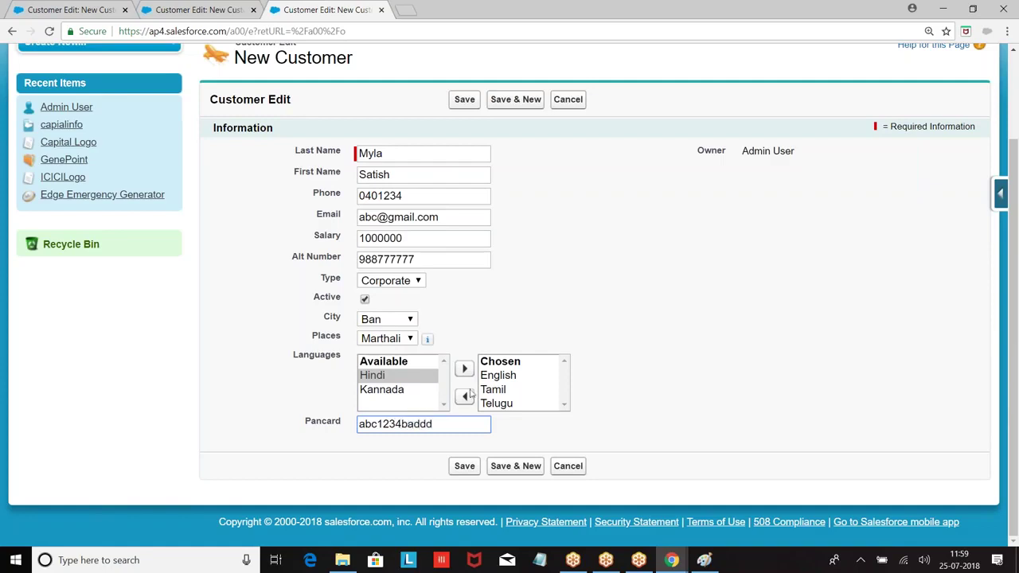
Save the new customer record and inspect its masked Pancard field inline.
{"action": "left_click", "coordinate": [464, 466]}
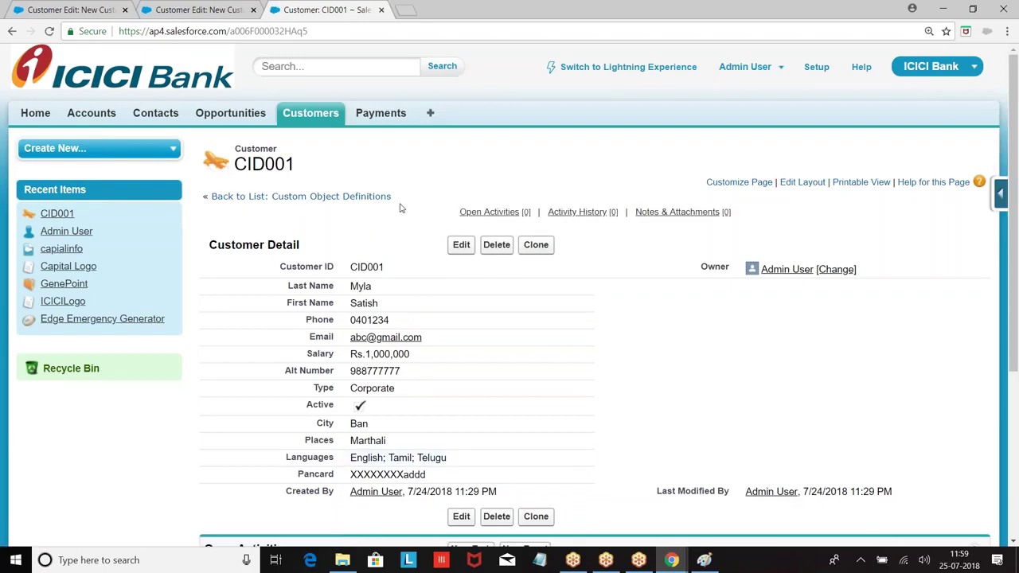
{"action": "scroll", "coordinate": [377, 228], "scroll_direction": "down", "scroll_amount": 3}
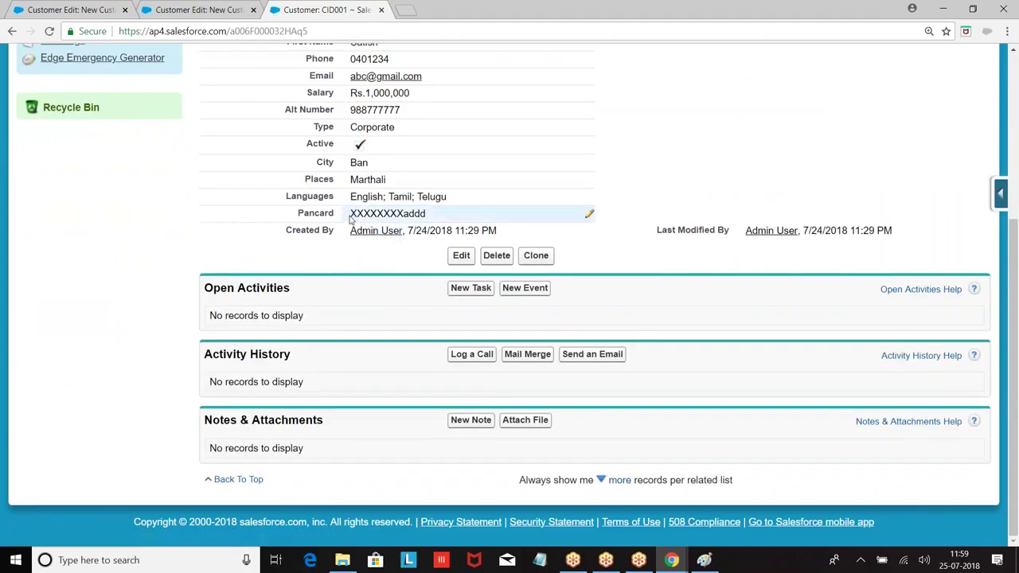
{"action": "double_click", "coordinate": [351, 215]}
{"action": "left_click_drag", "start_coordinate": [350, 215], "coordinate": [676, 154]}
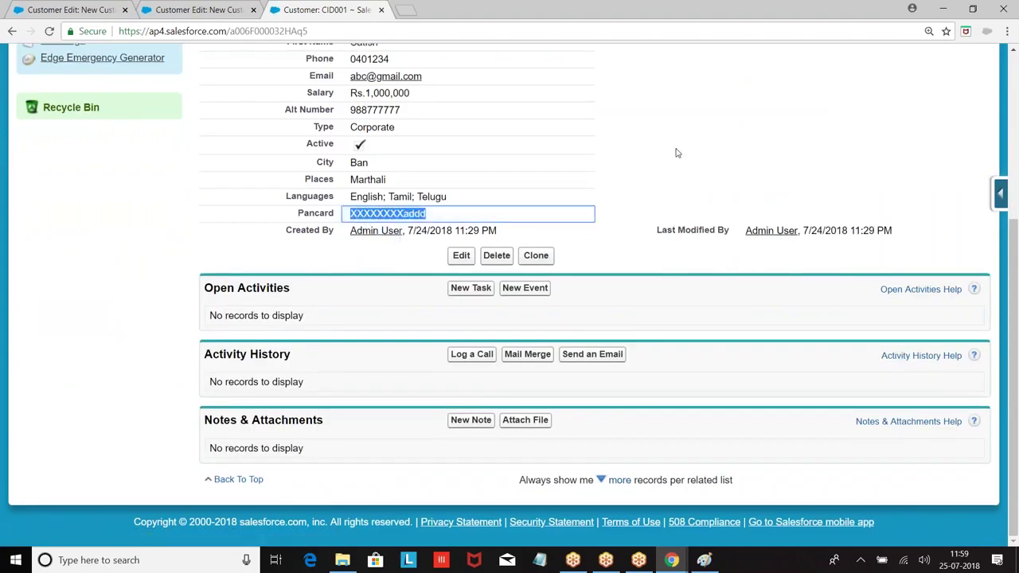
{"action": "left_click", "coordinate": [140, 280]}
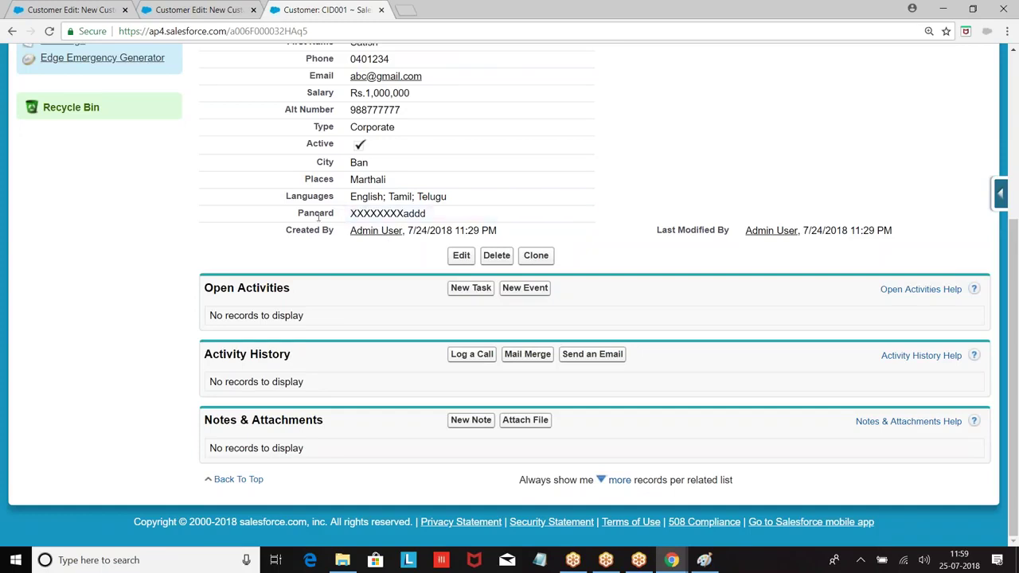
Replace the Pancard with a new 12-character value and save it.
{"action": "double_click", "coordinate": [569, 214]}
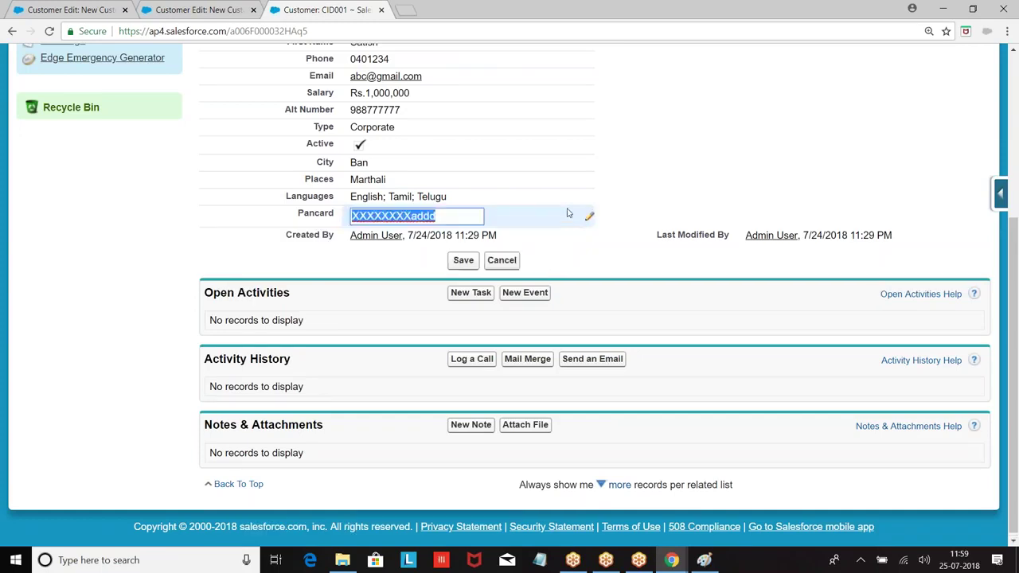
{"action": "left_click", "coordinate": [460, 214]}
{"action": "key", "text": "BackSpace"}
{"action": "key", "text": "BackSpace"}
{"action": "key", "text": "BackSpace"}
{"action": "key", "text": "BackSpace"}
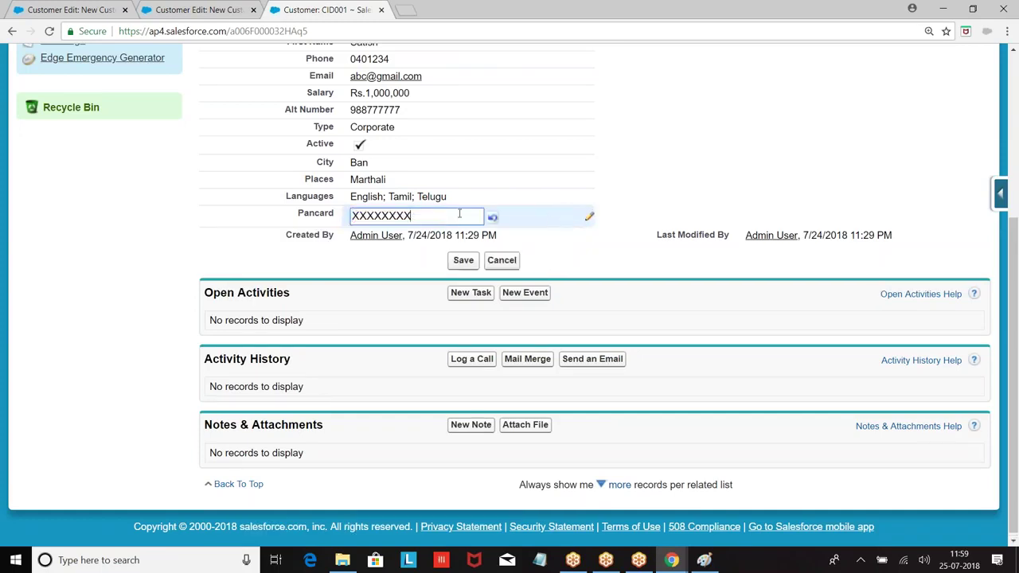
{"action": "key", "text": "BackSpace"}
{"action": "key", "text": "BackSpace"}
{"action": "key", "text": "BackSpace"}
{"action": "key", "text": "BackSpace"}
{"action": "key", "text": "BackSpace"}
{"action": "key", "text": "BackSpace"}
{"action": "key", "text": "BackSpace"}
{"action": "key", "text": "BackSpace"}
{"action": "type", "text": "ab"}
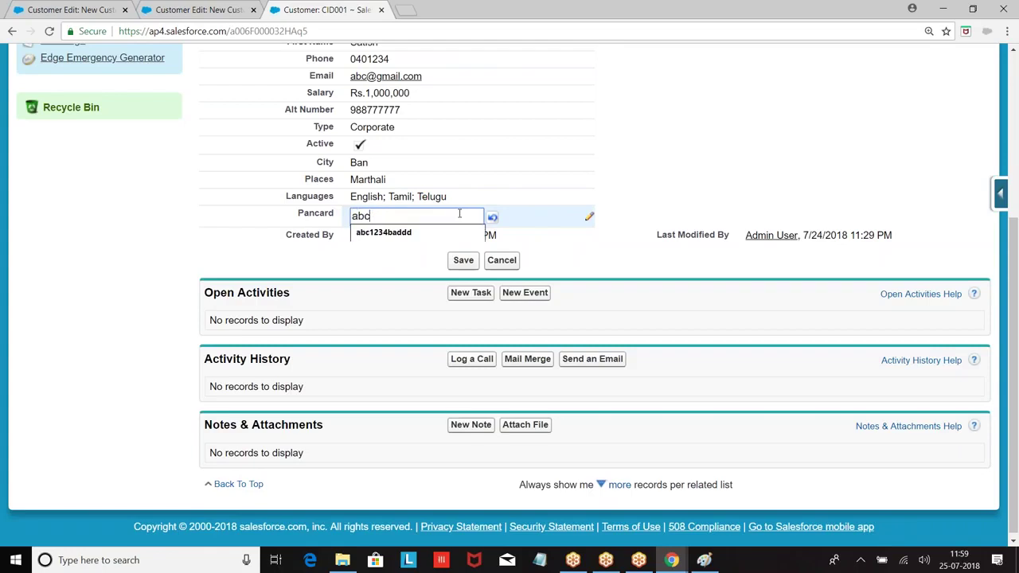
{"action": "type", "text": "c8877777"}
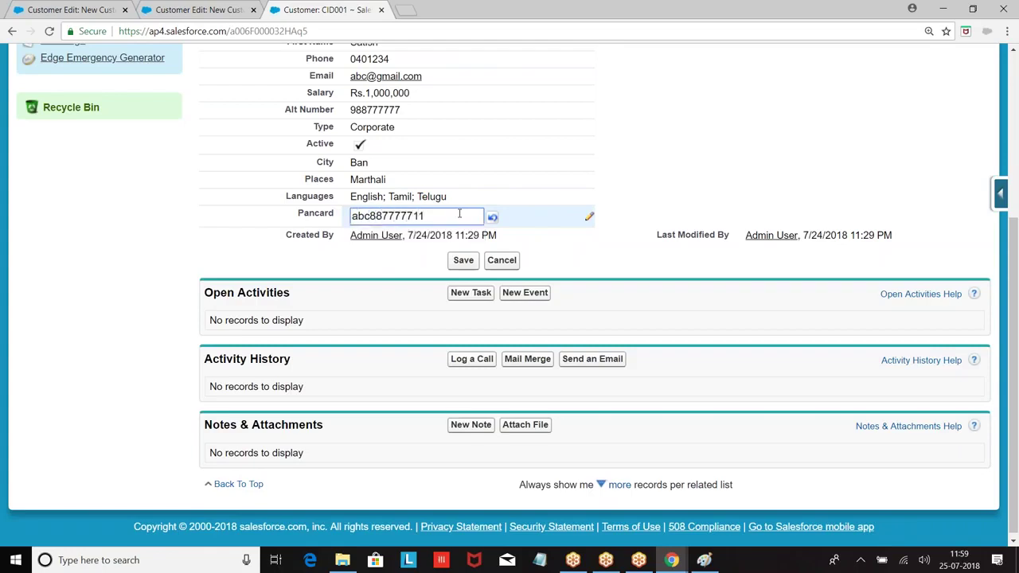
{"action": "type", "text": "11"}
{"action": "left_click", "coordinate": [463, 260]}
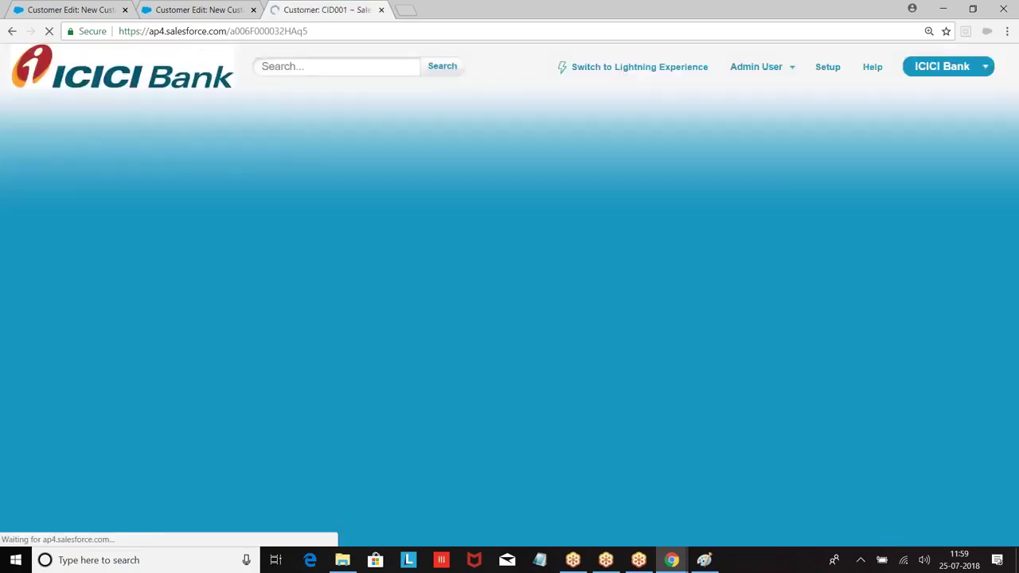
Select the saved Pancard to confirm X's mask all but the last four characters.
{"action": "scroll", "coordinate": [427, 387], "scroll_direction": "down", "scroll_amount": 1}
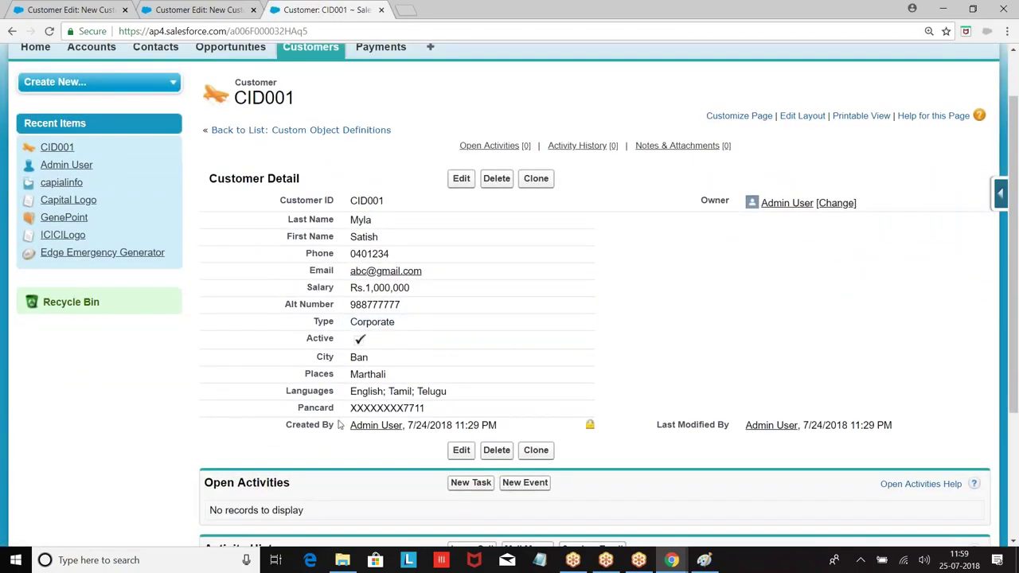
{"action": "left_click_drag", "start_coordinate": [350, 408], "coordinate": [409, 408]}
{"action": "double_click", "coordinate": [384, 411]}
{"action": "left_click_drag", "start_coordinate": [338, 409], "coordinate": [317, 409]}
{"action": "scroll", "coordinate": [105, 373], "scroll_direction": "down", "scroll_amount": 2}
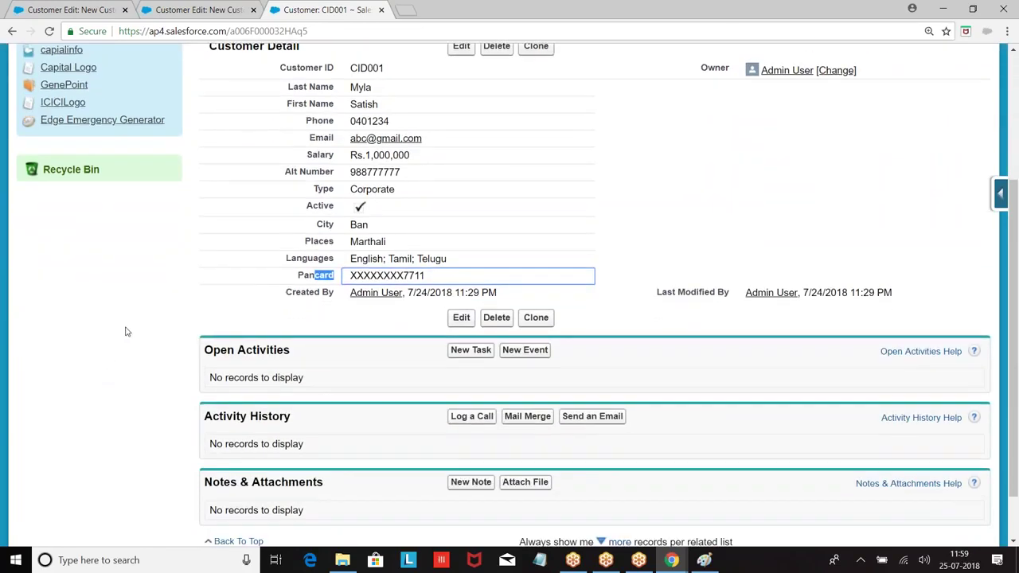
{"action": "scroll", "coordinate": [125, 331], "scroll_direction": "down", "scroll_amount": 1}
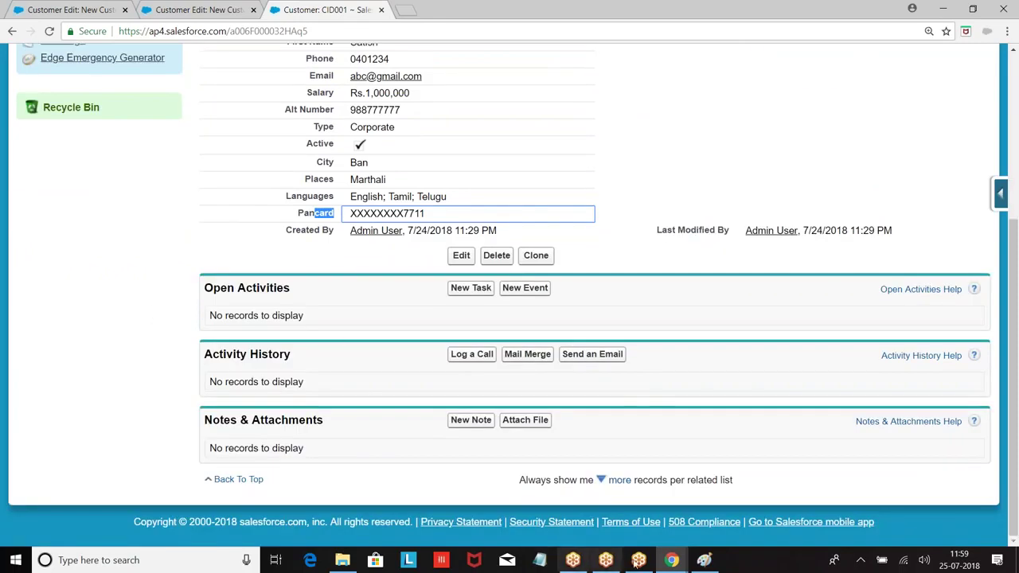
Bring Field_Notes.vfp forward, add blank lines before </apex:page>, and scroll to the picklist steps.
{"action": "left_click", "coordinate": [672, 560]}
{"action": "left_click", "coordinate": [708, 513]}
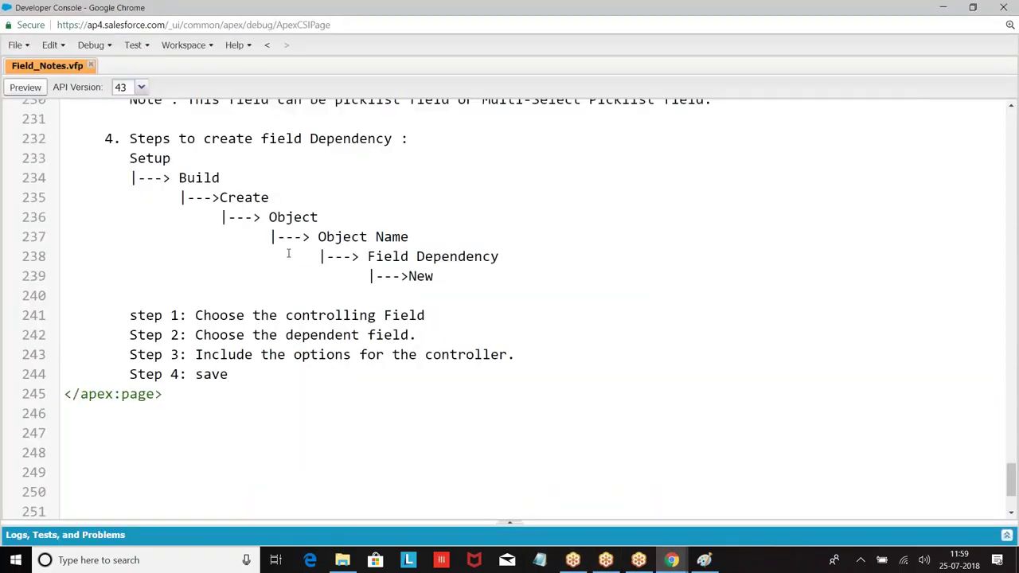
{"action": "key", "text": "Return"}
{"action": "key", "text": "Return"}
{"action": "scroll", "coordinate": [288, 253], "scroll_direction": "up", "scroll_amount": 11}
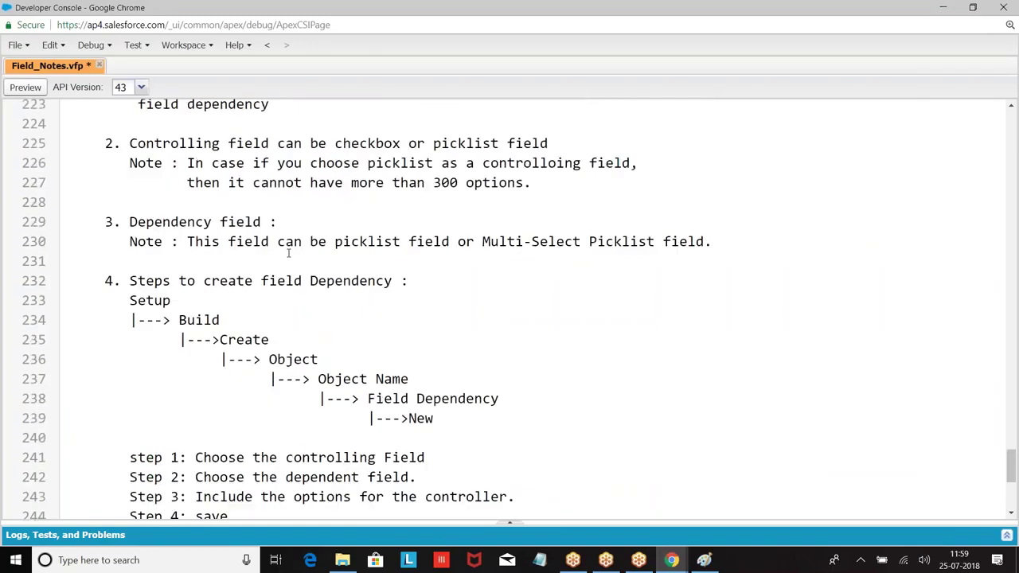
{"action": "scroll", "coordinate": [288, 254], "scroll_direction": "up", "scroll_amount": 8}
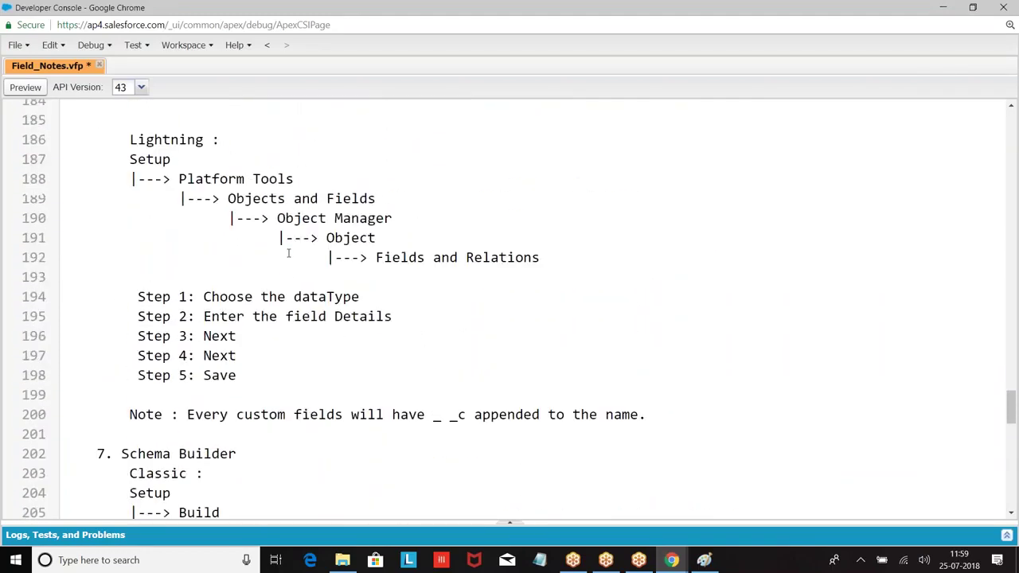
{"action": "scroll", "coordinate": [289, 253], "scroll_direction": "up", "scroll_amount": 8}
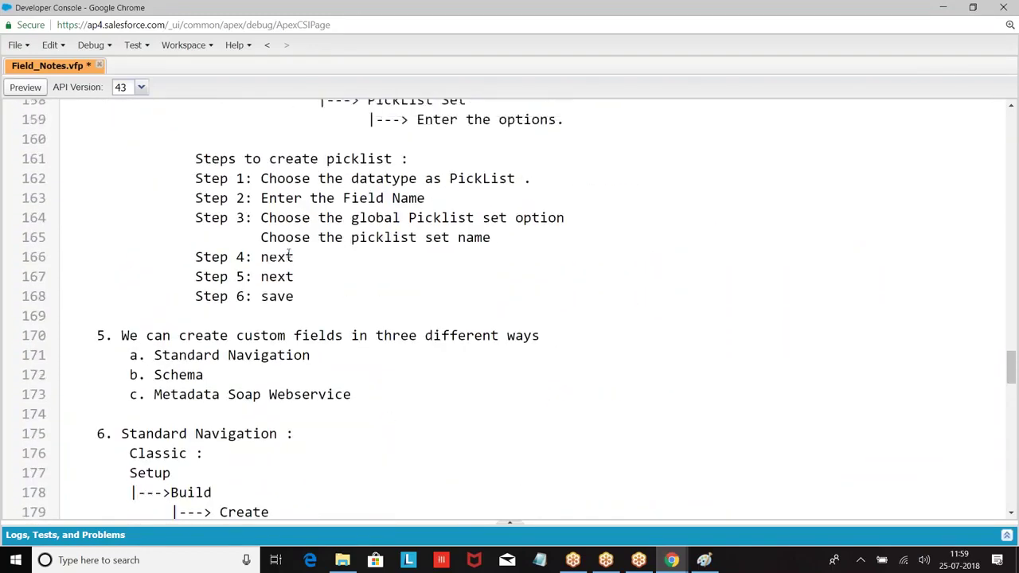
{"action": "scroll", "coordinate": [286, 274], "scroll_direction": "down", "scroll_amount": 4}
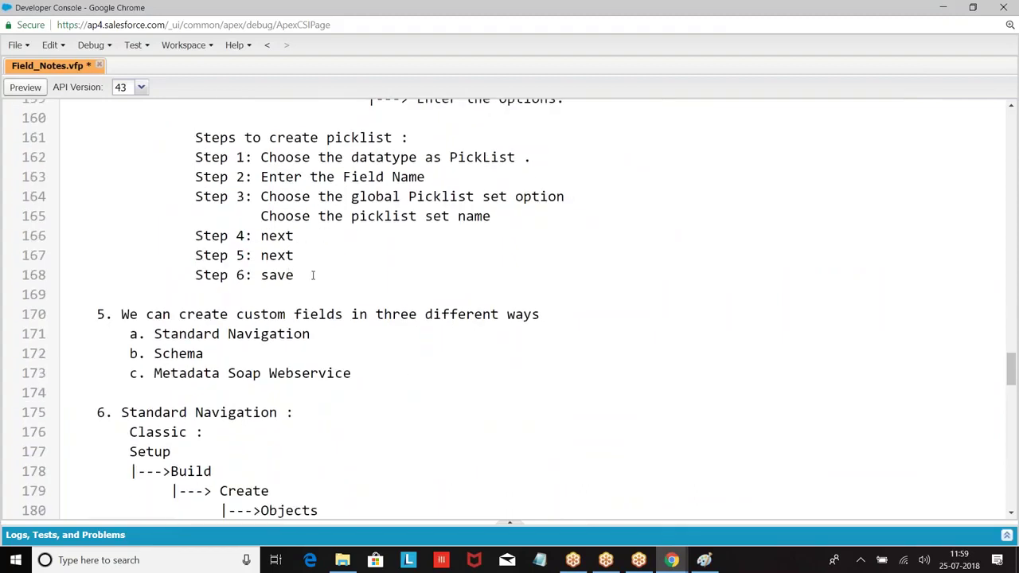
Add heading 'r. Text Encrypted:' and point a: sensitive data uses the text encrypted datatype.
{"action": "key", "text": "Return"}
{"action": "key", "text": "Return"}
{"action": "key", "text": "Tab"}
{"action": "type", "text": "r. Text Encrypted"}
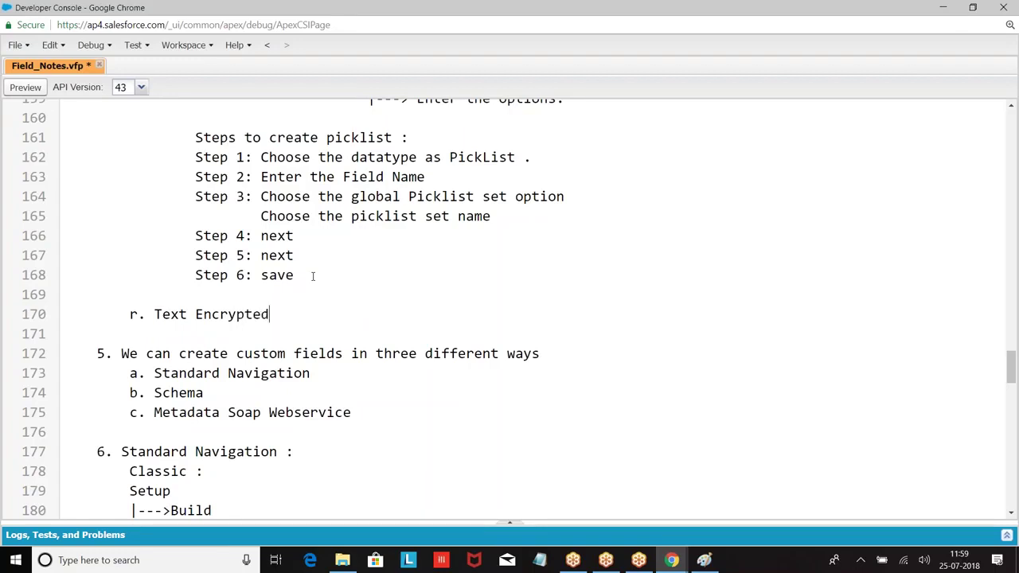
{"action": "type", "text": ":"}
{"action": "key", "text": "Return"}
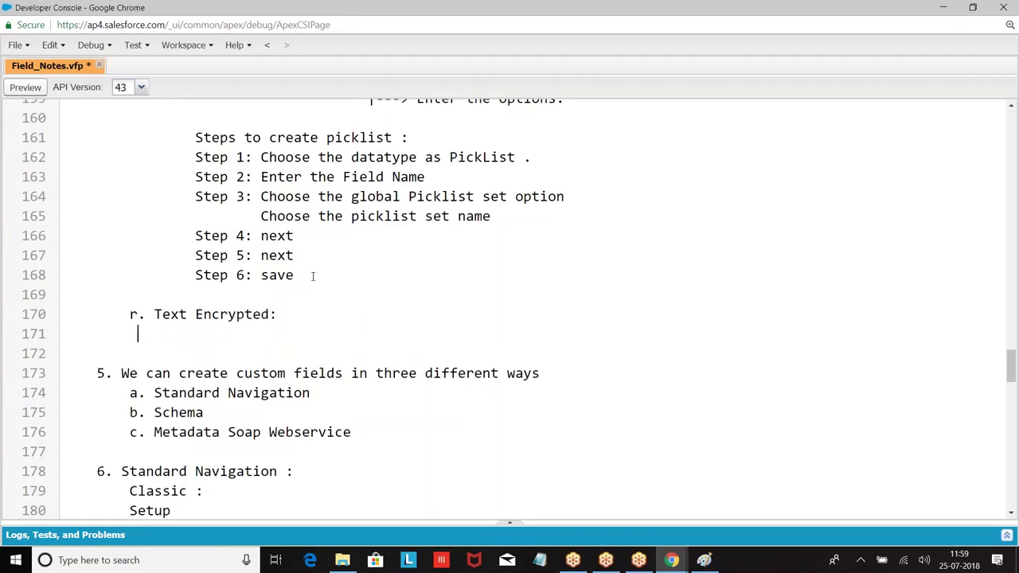
{"action": "type", "text": "a. If you want to save any sensitve"}
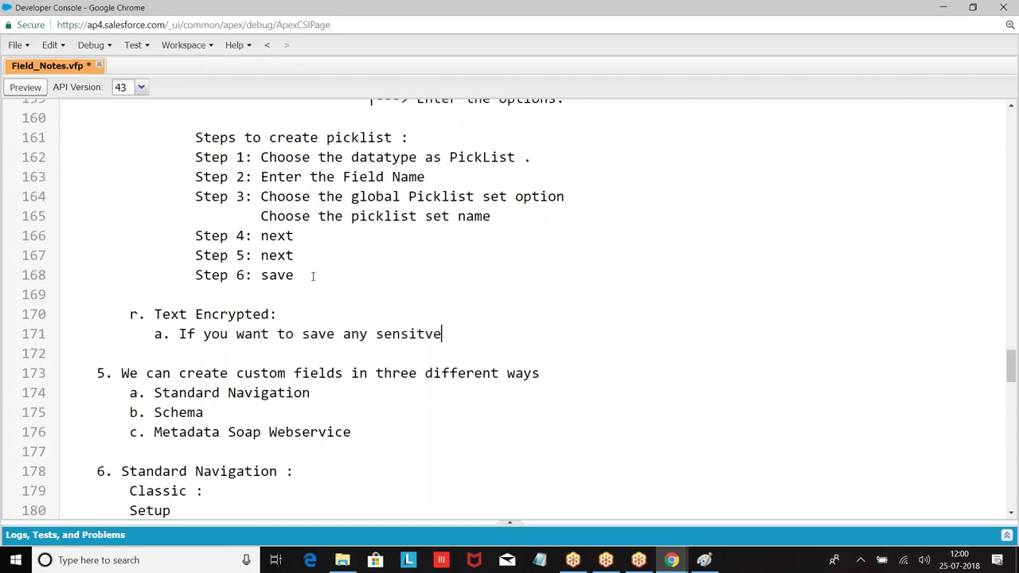
{"action": "key", "text": "BackSpace"}
{"action": "key", "text": "BackSpace"}
{"action": "key", "text": "BackSpace"}
{"action": "type", "text": "ive data"}
{"action": "type", "text": " in t"}
{"action": "key", "text": "BackSpace"}
{"action": "key", "text": "BackSpace"}
{"action": "type", "text": "we use text entryted datatype."}
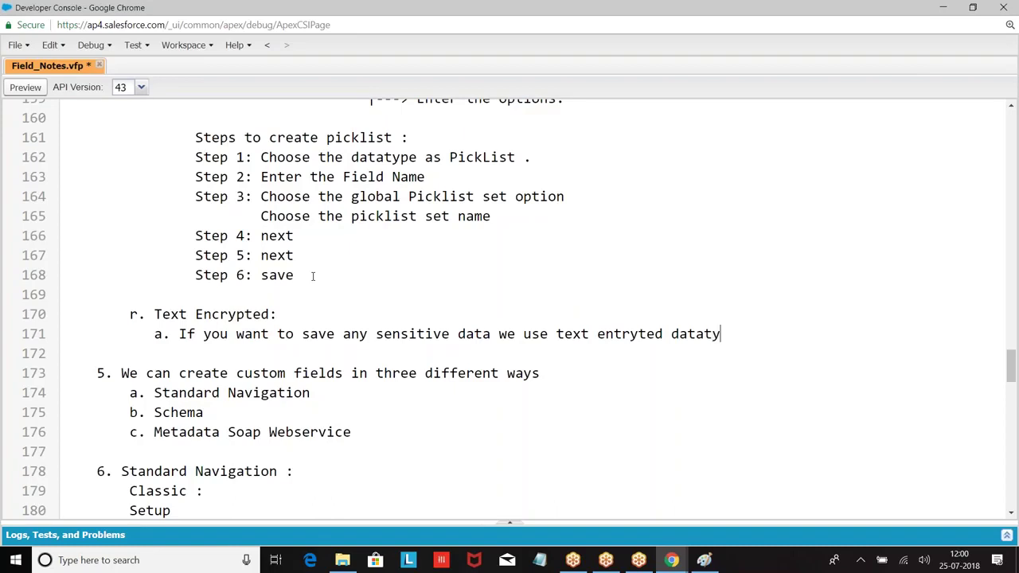
Add point b: 'Data will be saved to database in the encrypted format.'.
{"action": "key", "text": "Return"}
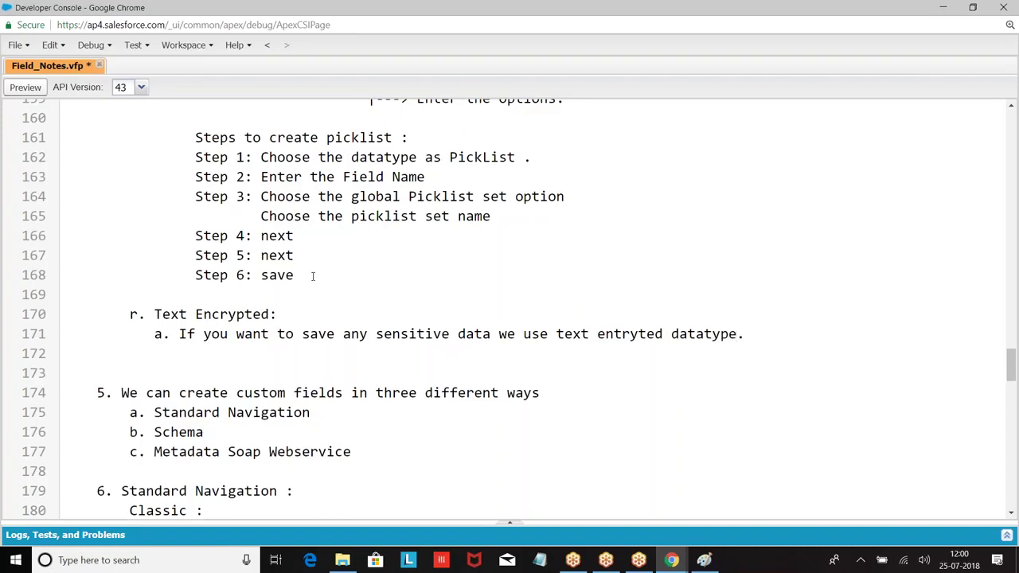
{"action": "type", "text": "b"}
{"action": "type", "text": ". Data will be save"}
{"action": "key", "text": "BackSpace"}
{"action": "type", "text": "d to database in the"}
{"action": "key", "text": "BackSpace"}
{"action": "key", "text": "BackSpace"}
{"action": "key", "text": "BackSpace"}
{"action": "type", "text": "the "}
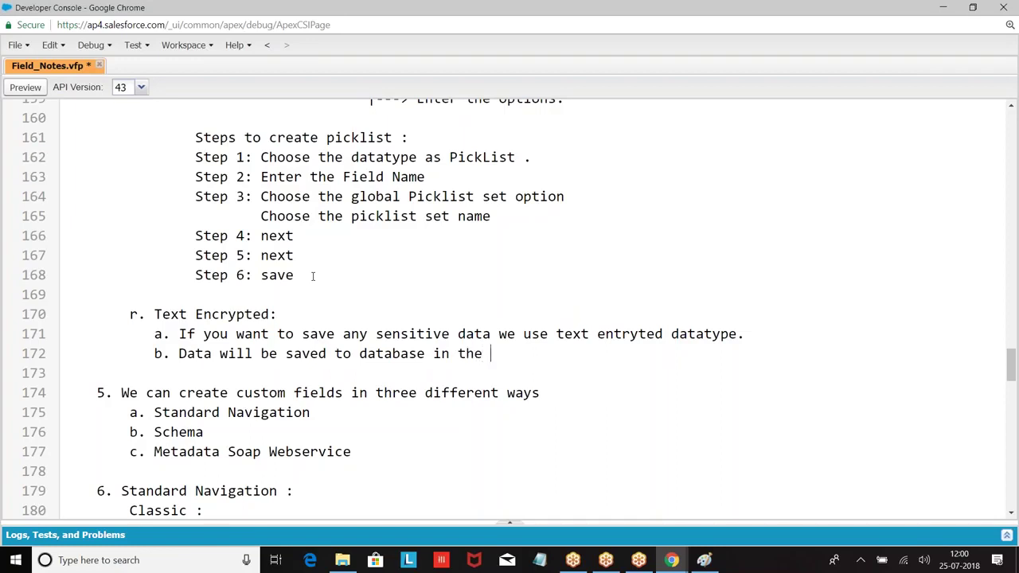
{"action": "type", "text": "encrypted formate"}
{"action": "key", "text": "BackSpace"}
{"action": "type", "text": "."}
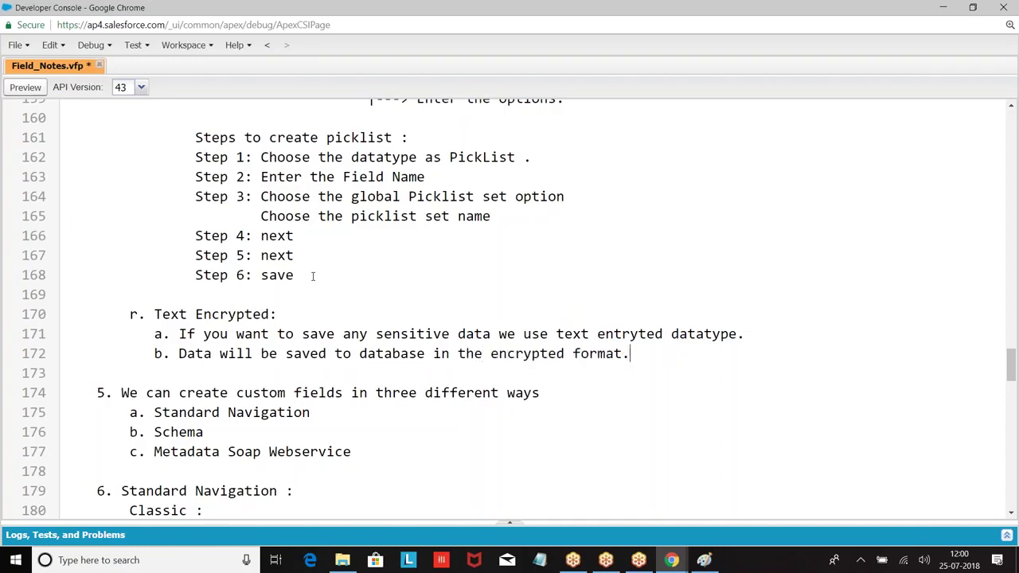
Begin point c: 'By default no user can see the data in the…'.
{"action": "key", "text": "Return"}
{"action": "key", "text": "Tab"}
{"action": "key", "text": "Tab"}
{"action": "key", "text": "BackSpace"}
{"action": "type", "text": "c. No user w"}
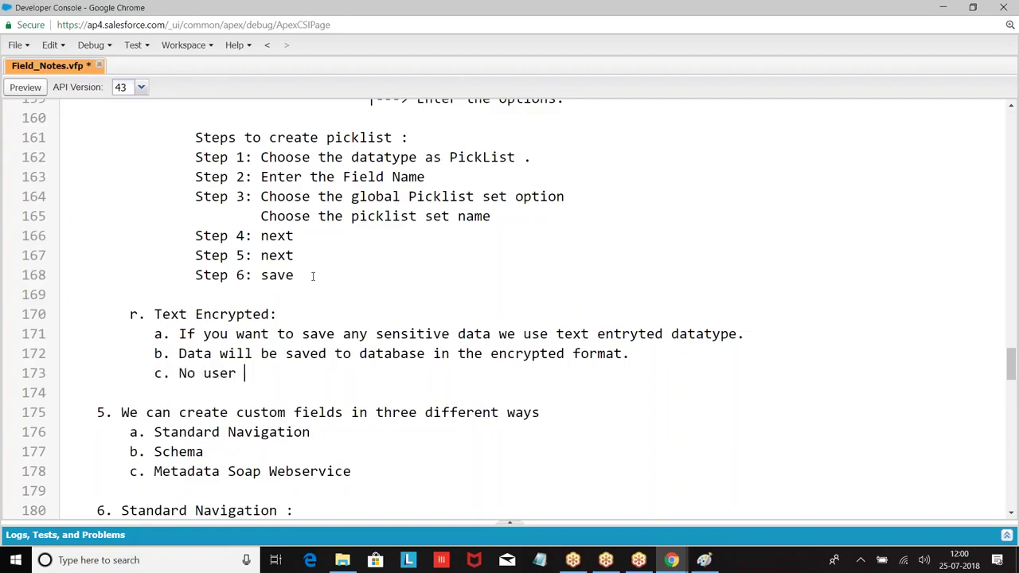
{"action": "key", "text": "BackSpace"}
{"action": "key", "text": "BackSpace"}
{"action": "key", "text": "BackSpace"}
{"action": "key", "text": "BackSpace"}
{"action": "key", "text": "BackSpace"}
{"action": "key", "text": "BackSpace"}
{"action": "type", "text": "By default no user can see the data in the ortin"}
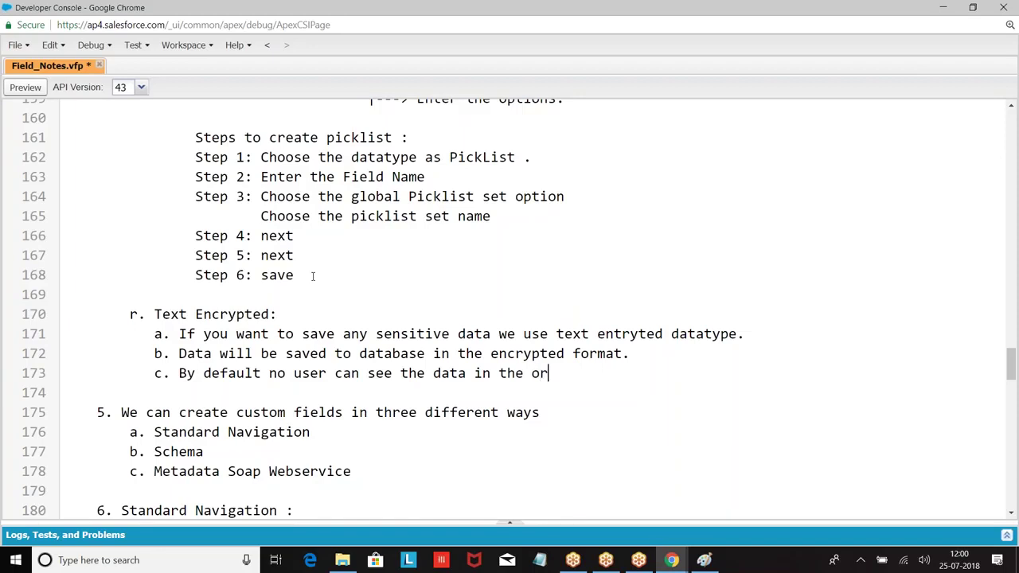